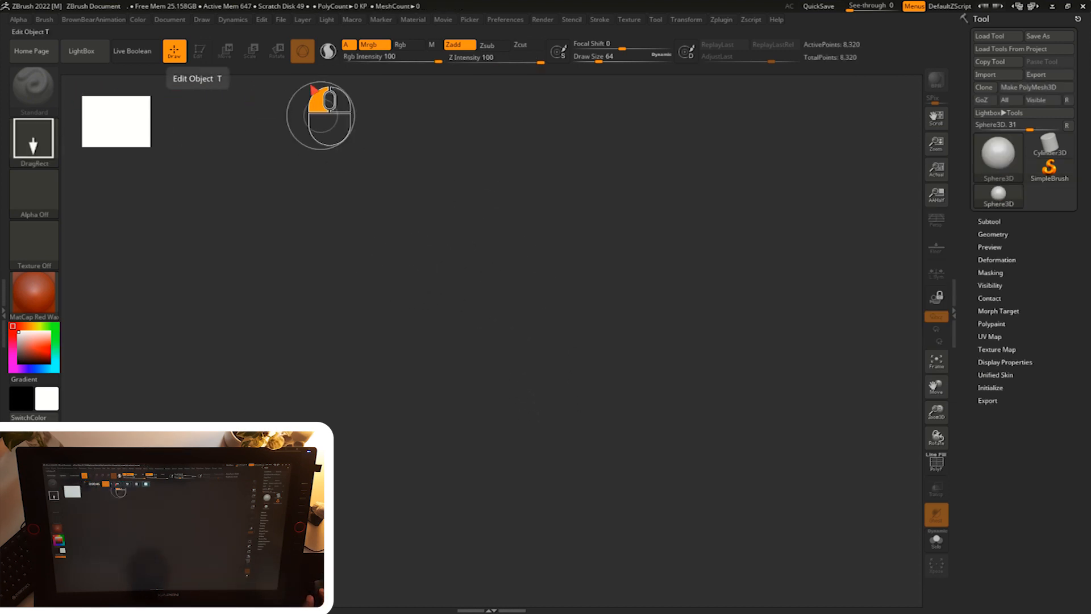
- Draw a sphere on the canvas, enter edit mode and convert it to a PolyMesh3D
drag(467, 370, 601, 502)
key(t)
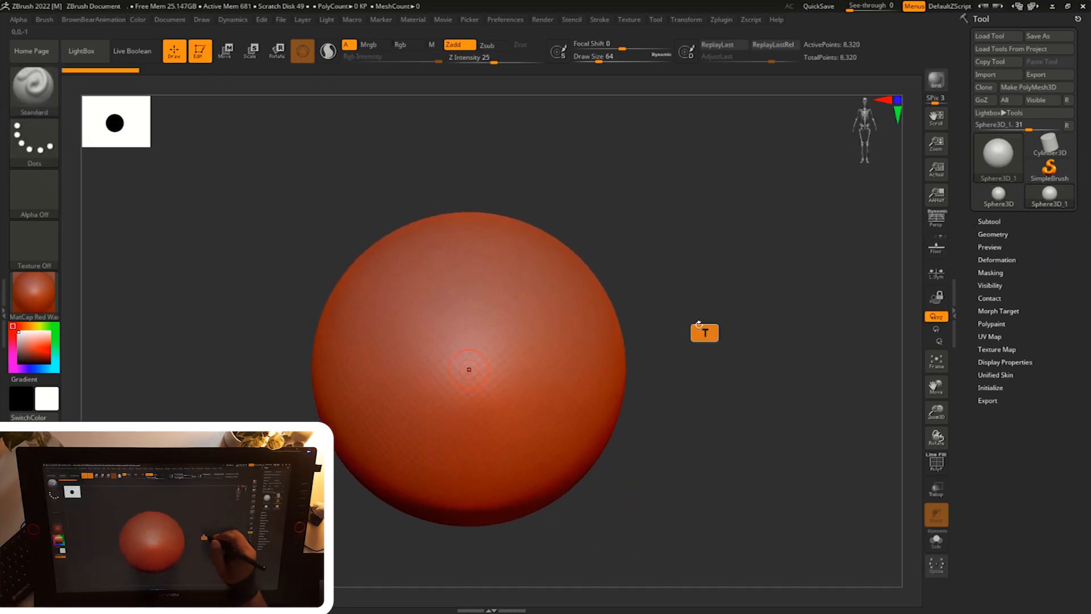
mouse_move(717, 391)
alt+mouse_down()
mouse_move(713, 328)
mouse_move(709, 384)
mouse_move(704, 369)
mouse_move(727, 368)
alt+mouse_up()
click(1013, 87)
- Set the draw size to about 245 and apply the MatCap Gray material to the sphere
key(s)
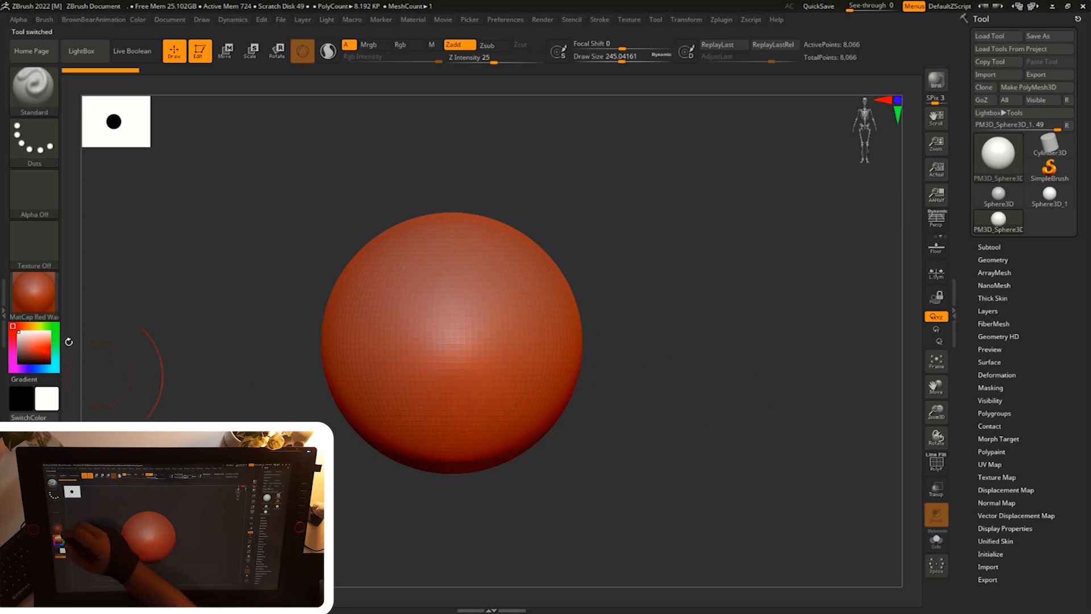
key(m)
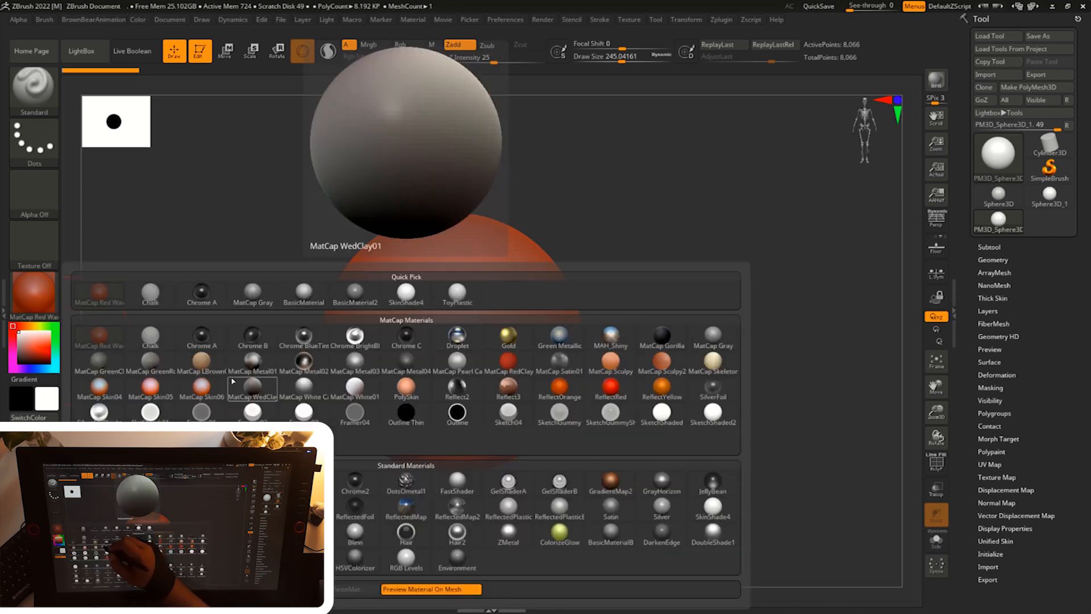
click(253, 291)
alt+drag(693, 404, 706, 399)
- Choose the Move brush with a draw size of about 784, try it on the sphere's underside and undo that stroke
key(b)
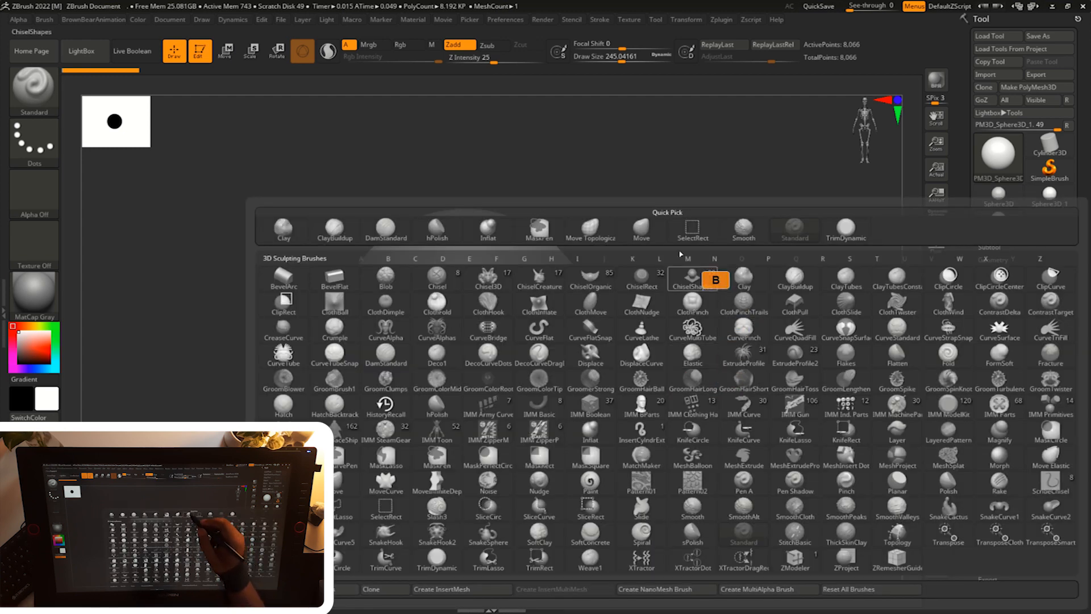
click(642, 230)
key(s)
mouse_move(706, 338)
mouse_down()
mouse_move(742, 341)
mouse_move(725, 341)
mouse_up()
alt+drag(725, 343, 718, 349)
key(s)
key(s)
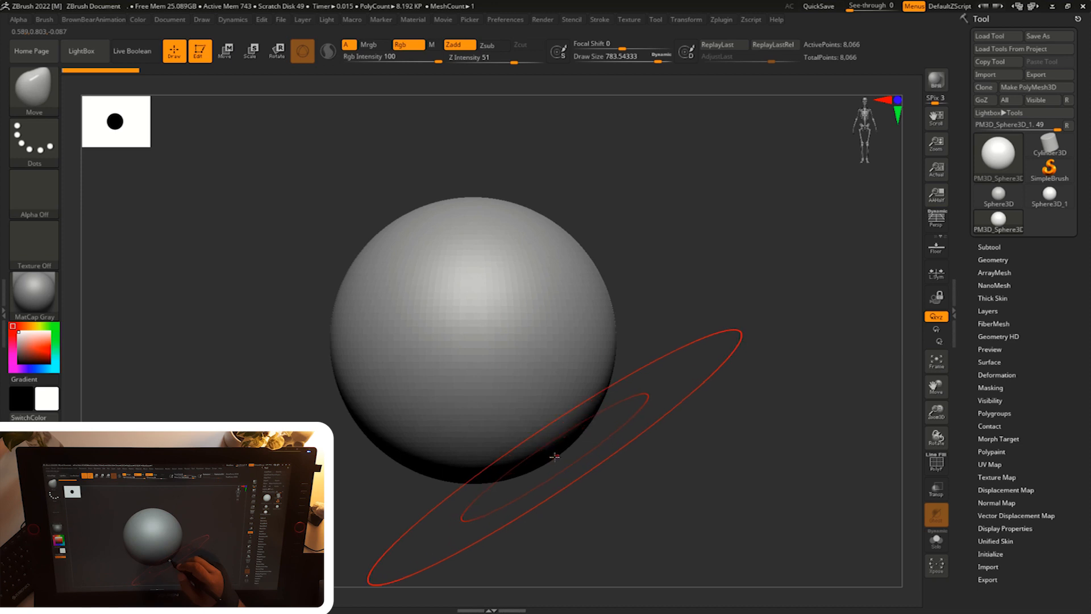
drag(558, 467, 573, 503)
key(ctrl+z)
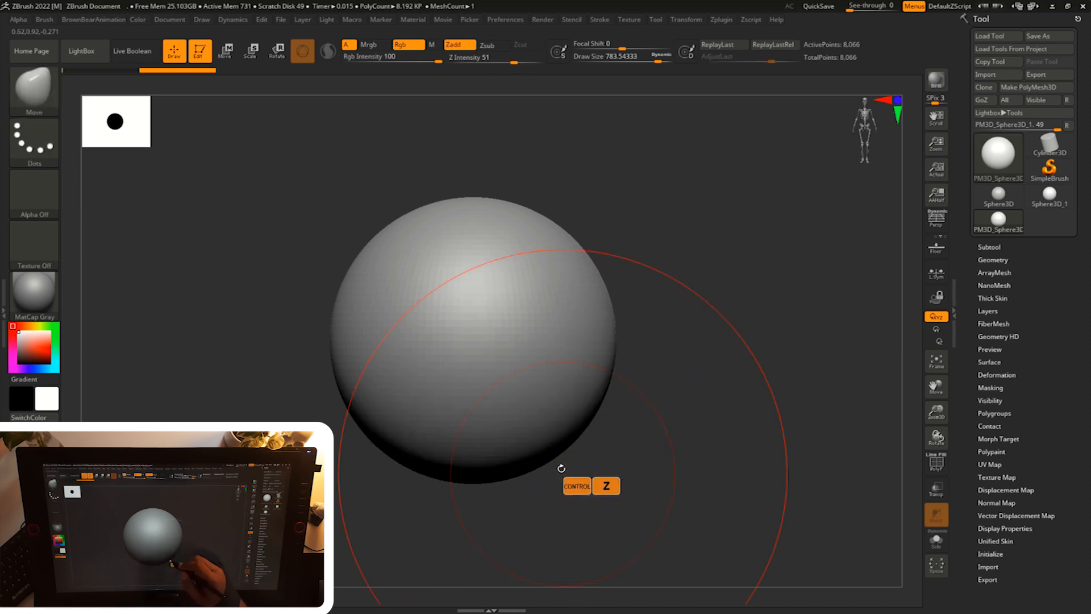
- Increase the draw size to about 878 and stretch the sphere's underside downward with the Move brush
key(s)
drag(556, 443, 557, 498)
alt+drag(667, 431, 648, 406)
mouse_move(588, 422)
mouse_down()
mouse_move(596, 460)
mouse_move(710, 444)
mouse_up()
drag(686, 445, 689, 465)
drag(573, 458, 567, 463)
- Push the stretched sphere's upper and lower sides into a tall, smooth oval
mouse_move(715, 451)
alt+mouse_down()
mouse_move(655, 416)
mouse_move(645, 439)
alt+mouse_up()
drag(516, 450, 507, 455)
drag(662, 433, 662, 445)
drag(536, 466, 530, 473)
mouse_move(795, 323)
mouse_down()
mouse_move(642, 349)
mouse_move(710, 399)
mouse_up()
drag(625, 277, 617, 263)
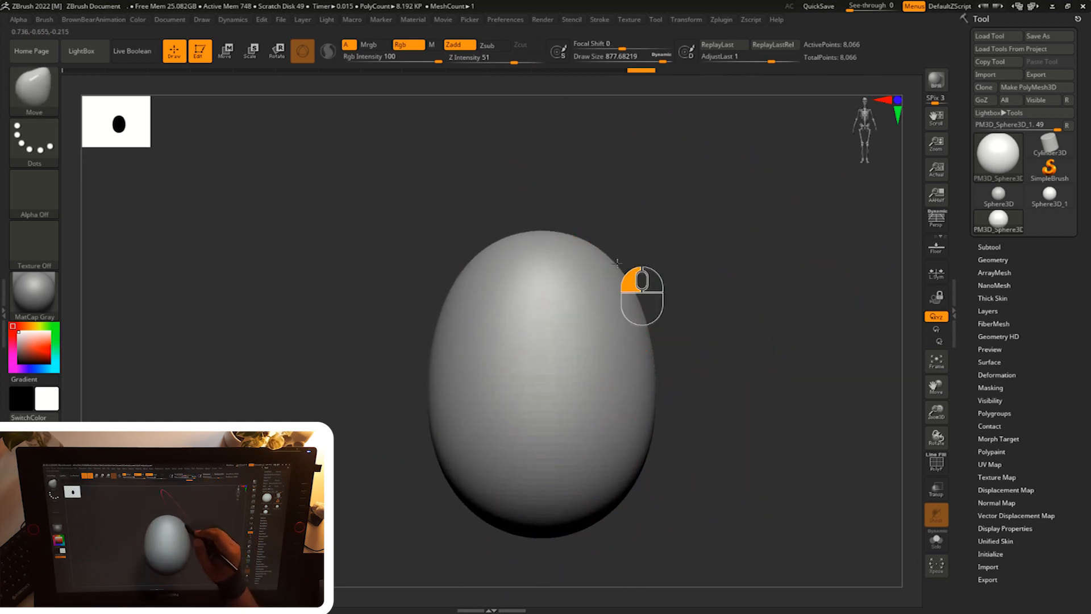
drag(640, 349, 639, 364)
drag(637, 432, 628, 461)
- Refine the oval's side silhouette into an egg by adjusting its top, upper side and base
shift+drag(796, 423, 683, 433)
alt+drag(817, 336, 784, 324)
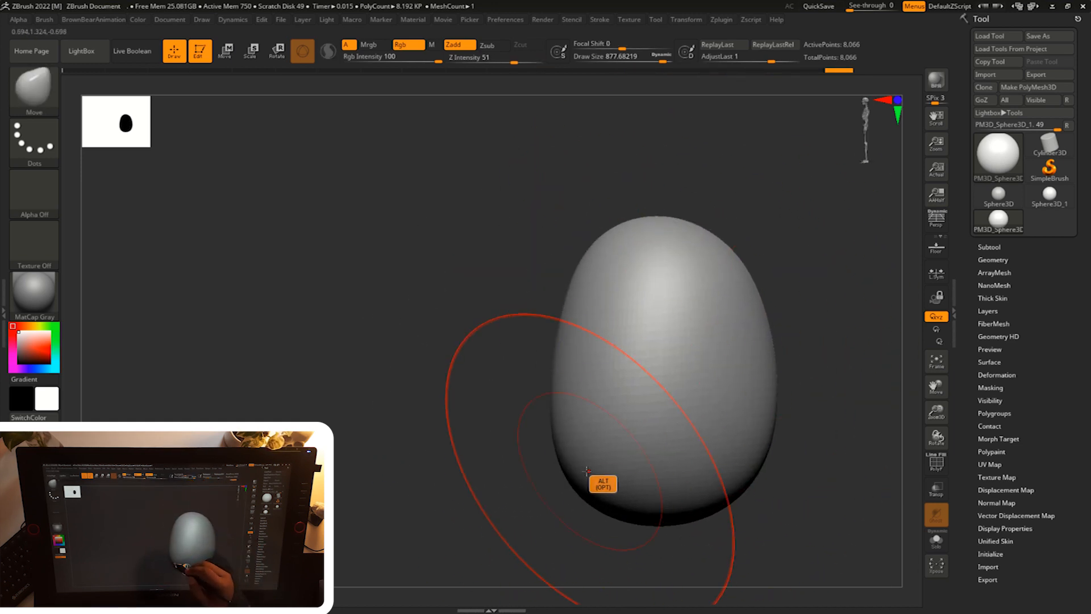
drag(752, 361, 757, 360)
drag(642, 220, 651, 213)
drag(745, 273, 741, 275)
drag(740, 468, 746, 463)
- Even out the egg's roundness with the Move brush from tilted and end-on views
mouse_move(800, 459)
alt+mouse_down()
mouse_move(759, 441)
mouse_move(609, 455)
mouse_move(574, 520)
alt+mouse_up()
alt+drag(669, 469, 556, 451)
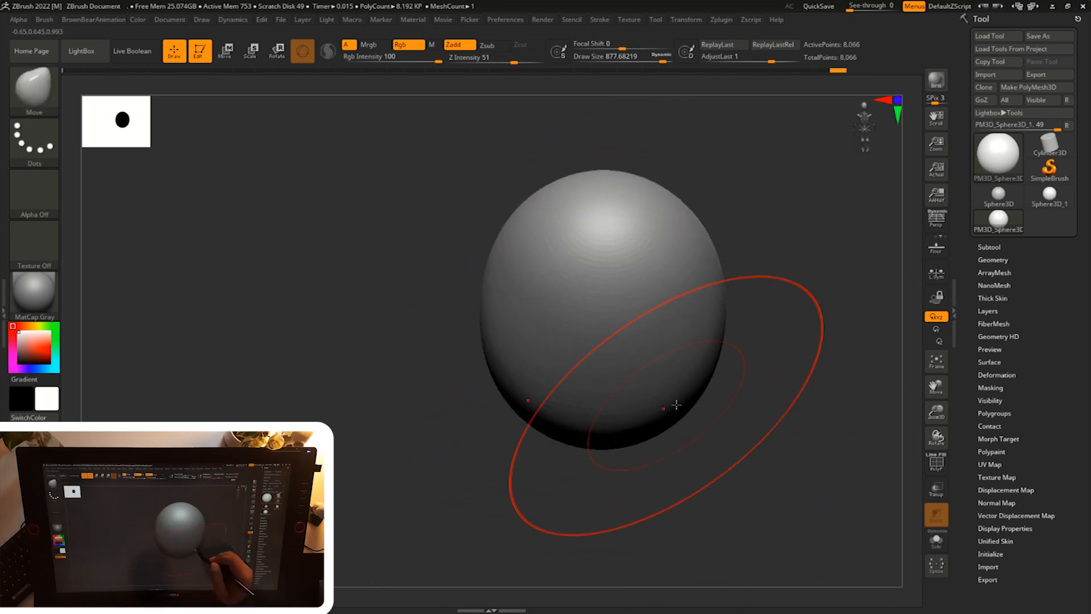
mouse_move(767, 325)
mouse_down()
mouse_move(823, 309)
mouse_move(700, 339)
mouse_move(758, 317)
mouse_up()
alt+drag(758, 317, 713, 315)
drag(643, 480, 647, 486)
alt+drag(763, 391, 725, 327)
drag(598, 425, 618, 424)
- Scale the egg slightly taller and wider along its vertical and horizontal axes
alt+drag(710, 342, 679, 391)
key(e)
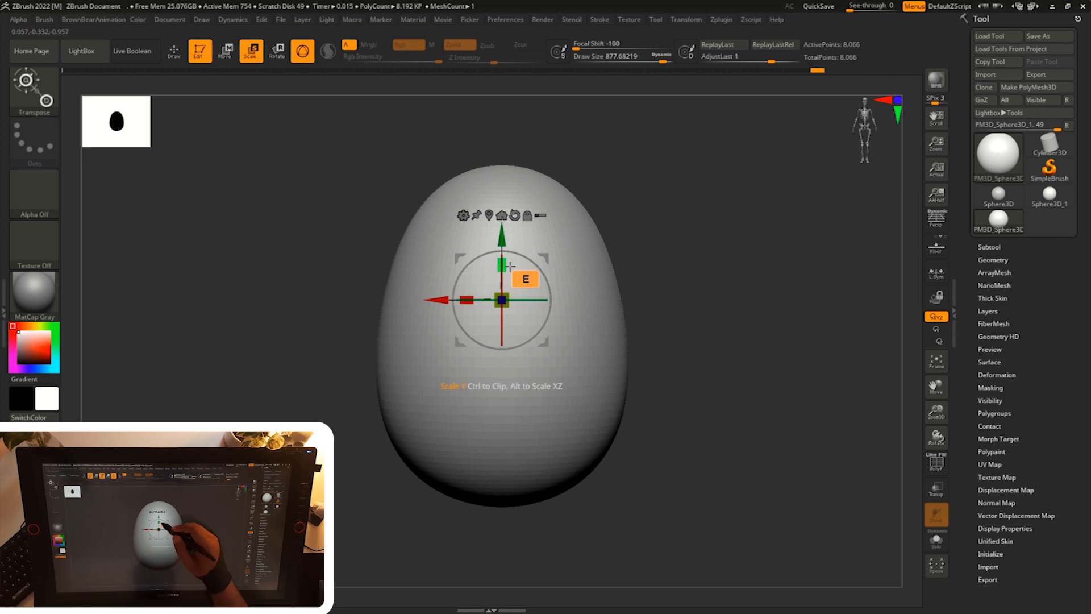
drag(503, 265, 503, 256)
drag(466, 298, 458, 293)
alt+drag(693, 324, 701, 312)
- Return to the Move brush, set the draw size to about 437 and adjust the egg's sides and front
key(b)
key(m)
key(v)
key(s)
click(686, 366)
click(662, 57)
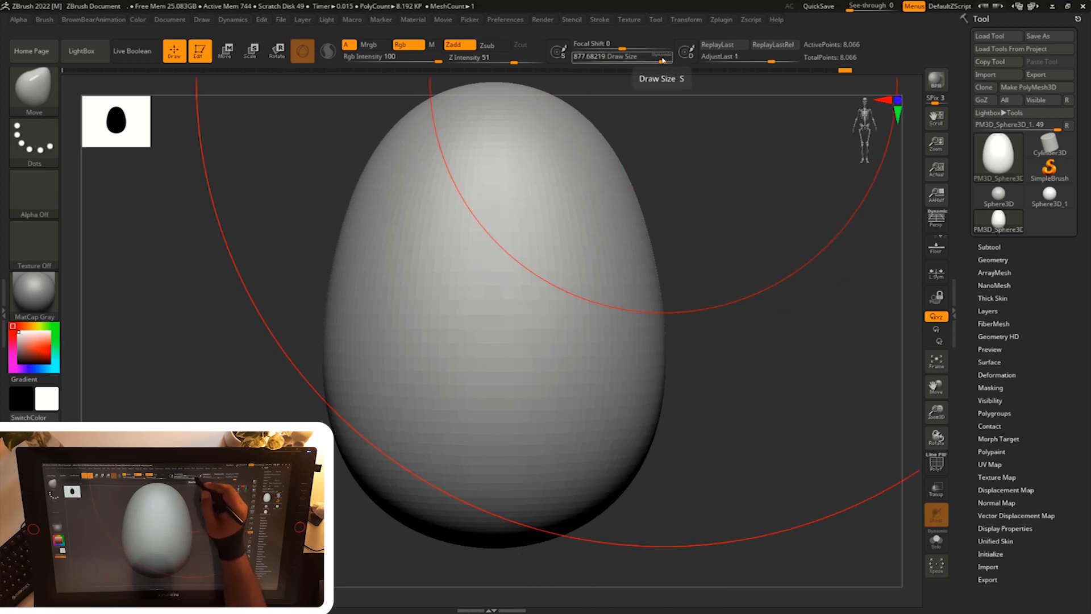
click(626, 58)
drag(693, 332, 704, 331)
drag(642, 368, 656, 366)
mouse_move(727, 346)
mouse_down()
mouse_move(735, 426)
mouse_move(662, 430)
mouse_up()
drag(590, 371, 579, 390)
alt+drag(702, 314, 674, 387)
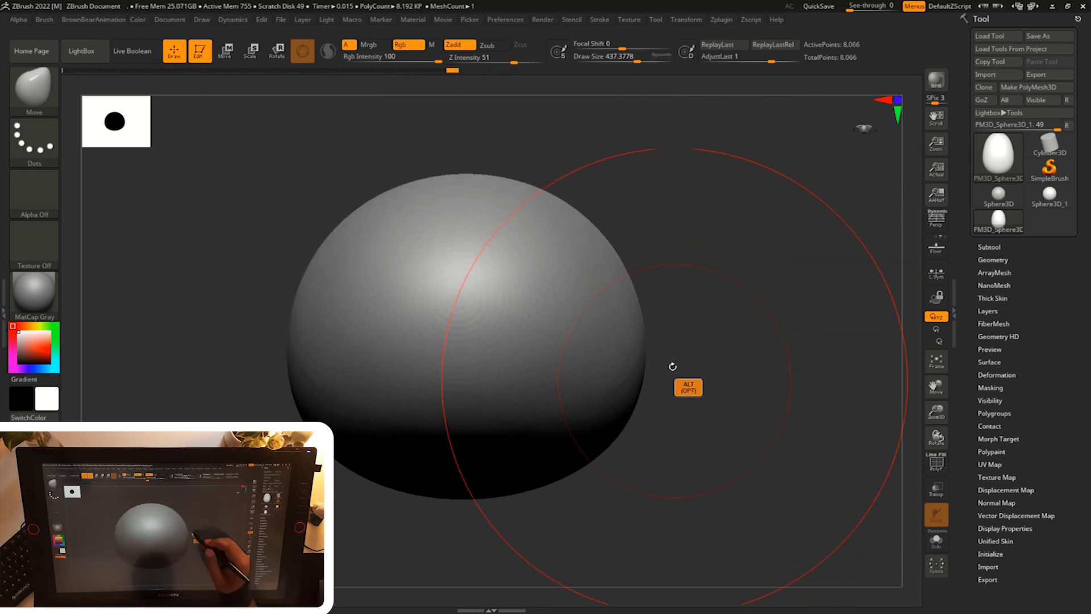
- Round out the egg's cross-section from the end-on view, using the Move brush at a draw size of about 468
key(s)
click(565, 183)
drag(565, 183, 537, 159)
drag(705, 296, 708, 335)
drag(523, 465, 526, 480)
key(s)
click(525, 485)
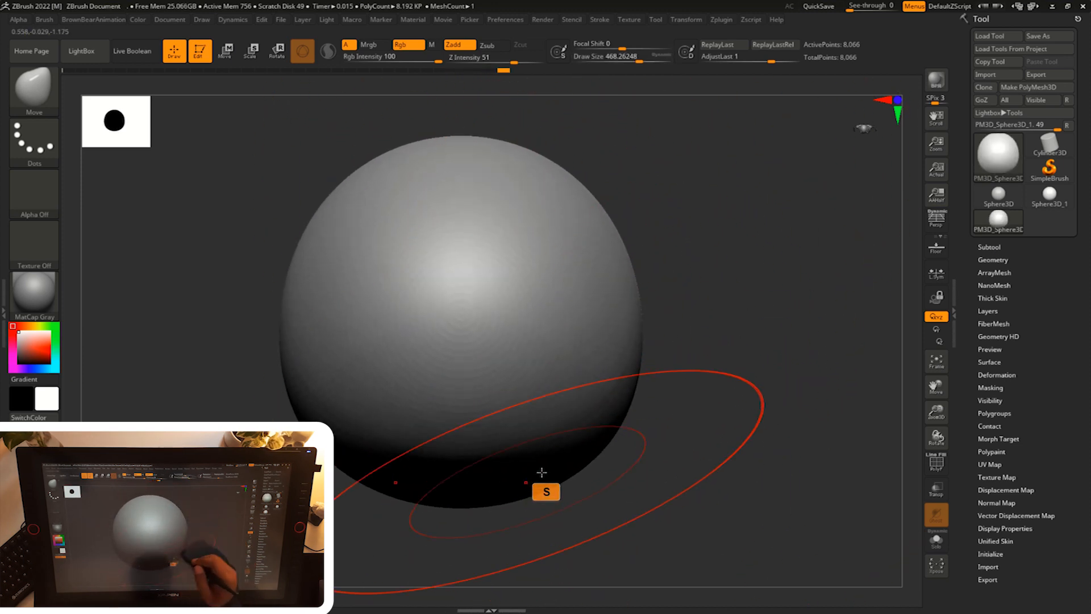
shift+drag(602, 424, 614, 406)
drag(634, 342, 633, 308)
mouse_move(707, 267)
mouse_down()
mouse_move(742, 318)
mouse_move(733, 336)
mouse_up()
mouse_move(733, 337)
alt+mouse_down()
mouse_move(702, 295)
mouse_move(682, 363)
mouse_move(701, 356)
mouse_move(692, 351)
mouse_move(749, 353)
alt+mouse_up()
- Append a Sphere3D_1 primitive as a new subtool to the egg-shaped body
key(w)
alt+drag(524, 306, 523, 170)
key(ctrl+z)
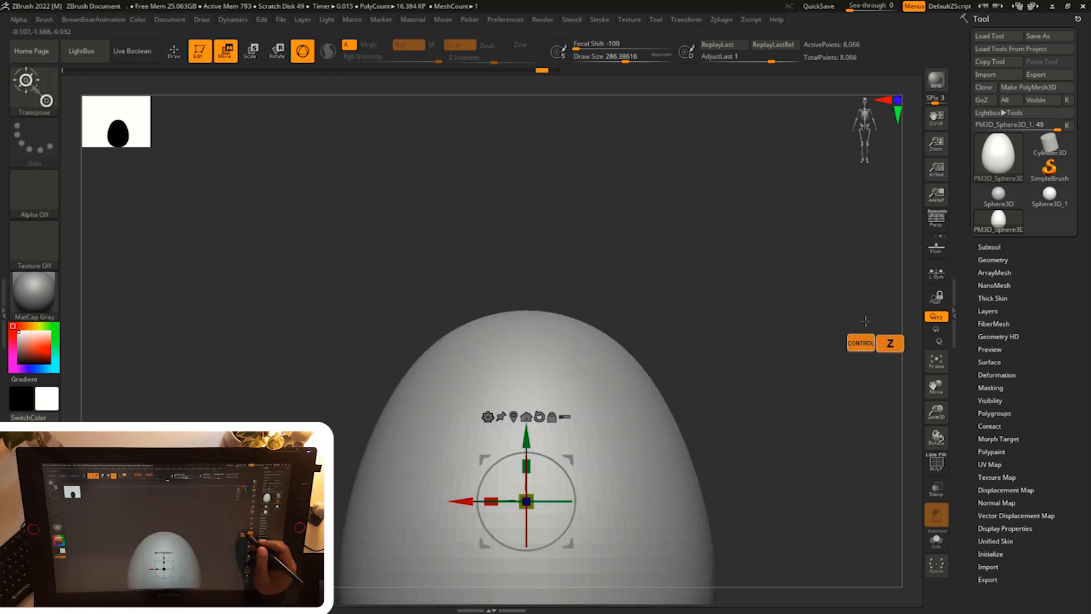
click(988, 248)
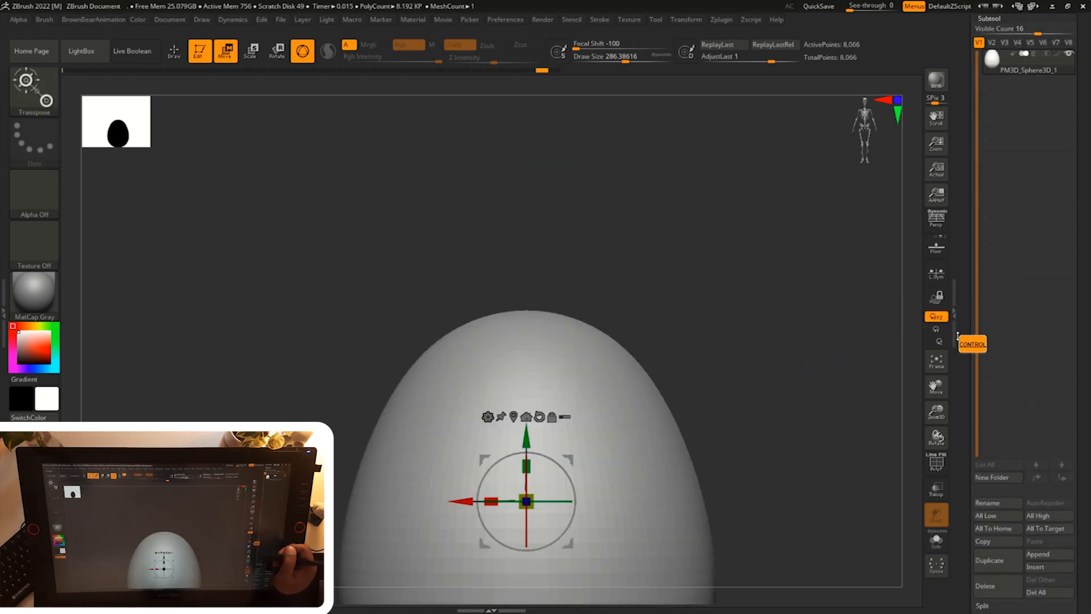
click(1044, 554)
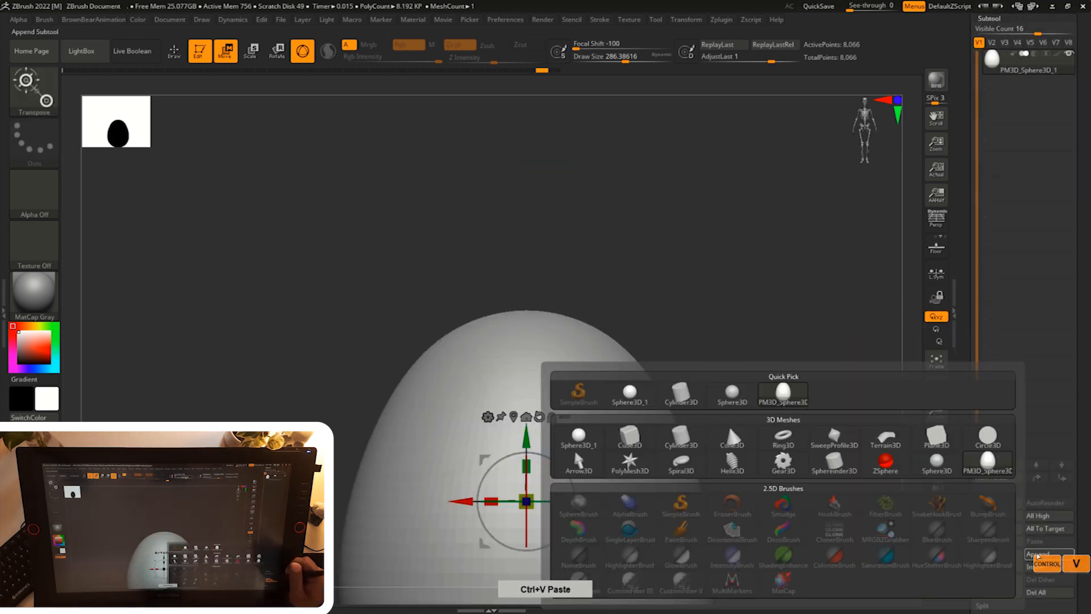
click(638, 403)
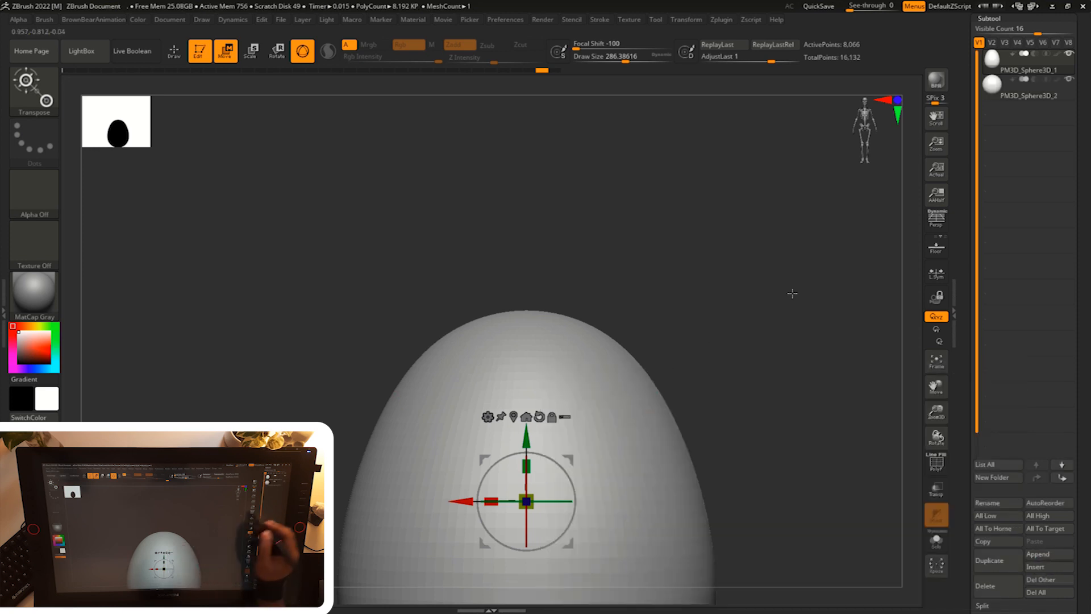
- Select the appended sphere, raise it to the top of the body as a head and scale it down slightly
click(1015, 98)
drag(530, 435, 530, 319)
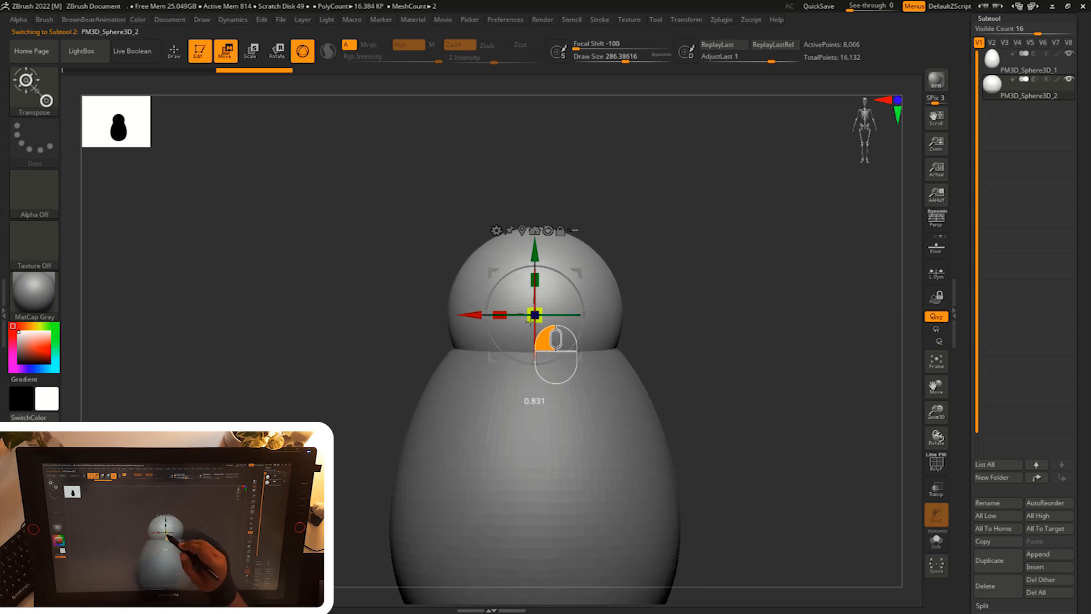
alt+drag(714, 271, 717, 240)
- Activate X symmetry and shape the head sphere's lower sides toward the body with the Move brush
key(b)
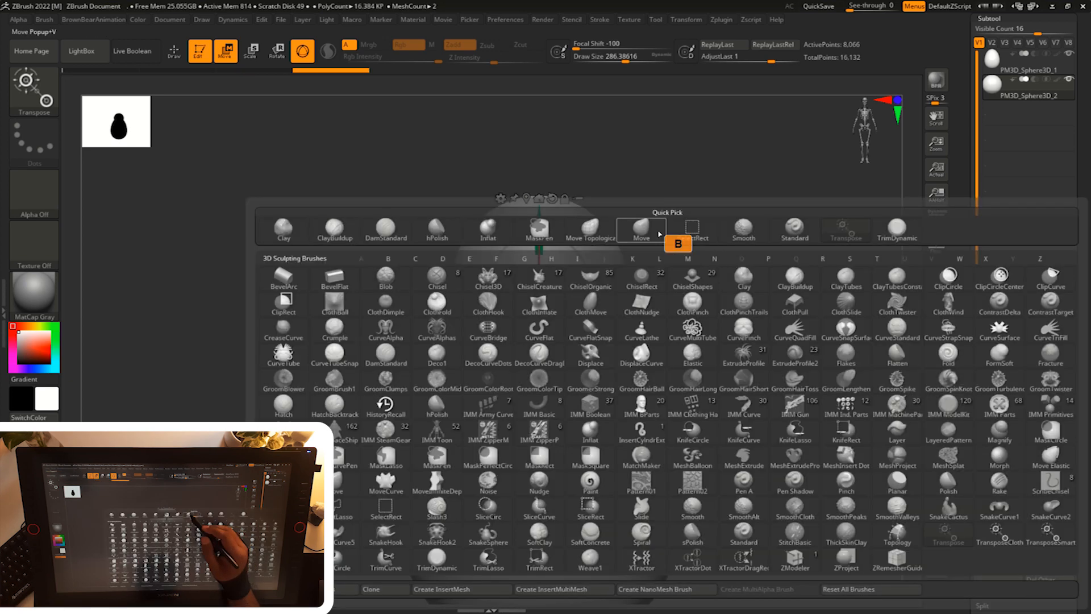
key(m)
key(v)
key(x)
drag(606, 288, 621, 328)
key(s)
mouse_move(618, 331)
mouse_down()
mouse_move(624, 344)
mouse_move(792, 246)
mouse_move(660, 329)
mouse_up()
drag(503, 350, 496, 356)
- Set the draw size to about 344 and adjust the head's crown and side profile
alt+drag(702, 253, 671, 269)
key(s)
drag(521, 285, 530, 285)
drag(487, 229, 492, 241)
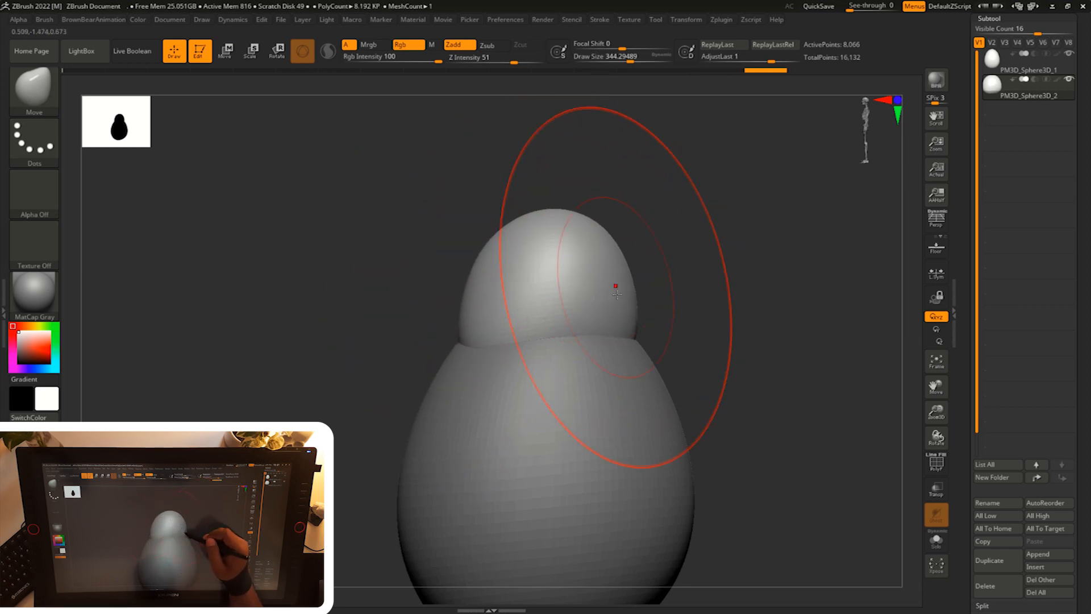
drag(612, 283, 606, 278)
- Reduce the draw size to about 324 and refine the head into a smooth, taller dome
shift+drag(767, 273, 719, 285)
key(s)
mouse_move(717, 335)
mouse_down()
mouse_move(652, 313)
mouse_move(640, 336)
mouse_up()
alt+drag(675, 341, 743, 330)
shift+drag(585, 210, 559, 296)
shift+drag(789, 307, 760, 308)
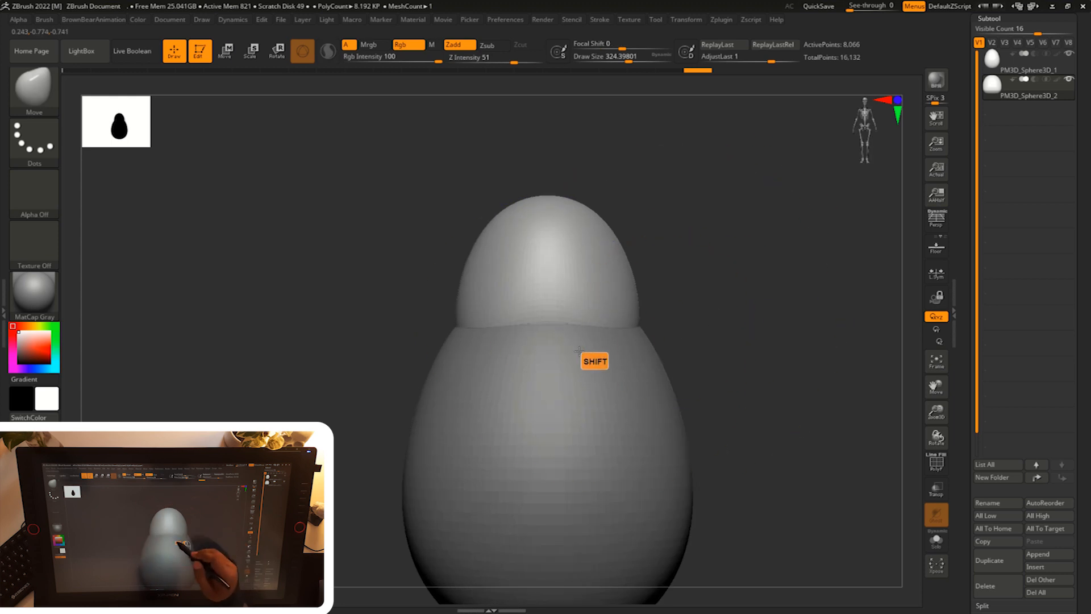
shift+drag(647, 340, 715, 328)
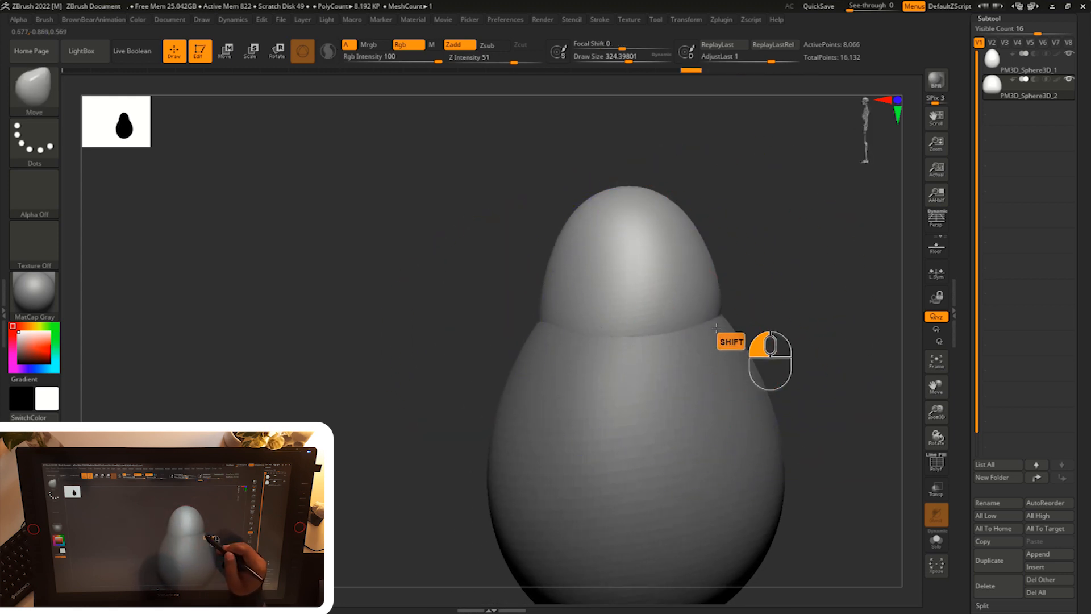
shift+drag(765, 230, 711, 392)
- Reshape the head's side outline from above, reducing the draw size from about 286 to 239
key(s)
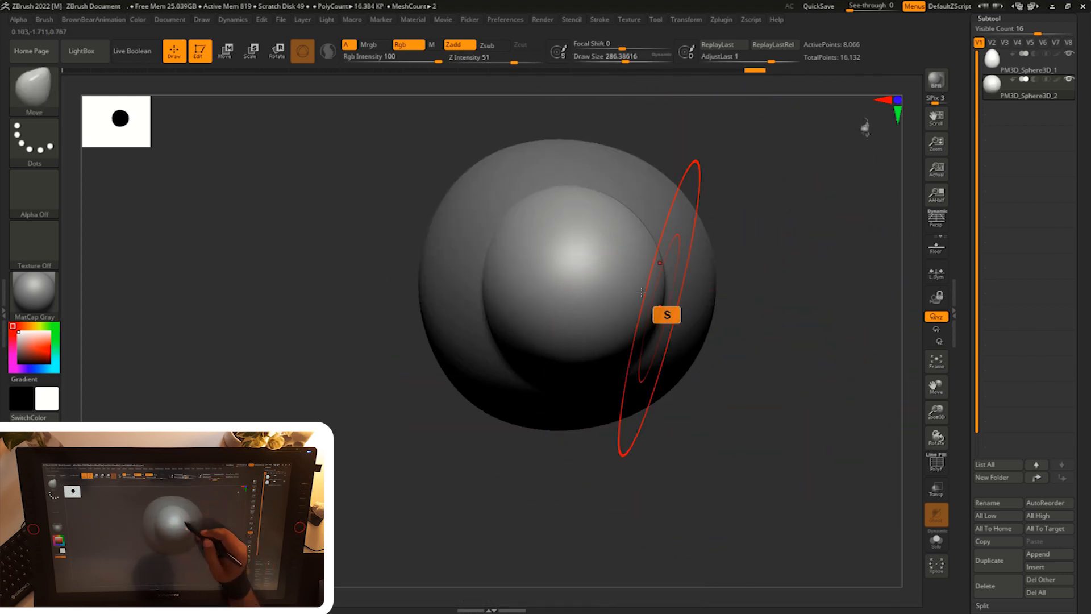
mouse_move(608, 281)
shift+mouse_down()
mouse_move(725, 389)
mouse_move(641, 312)
shift+mouse_up()
key(s)
drag(729, 284, 750, 245)
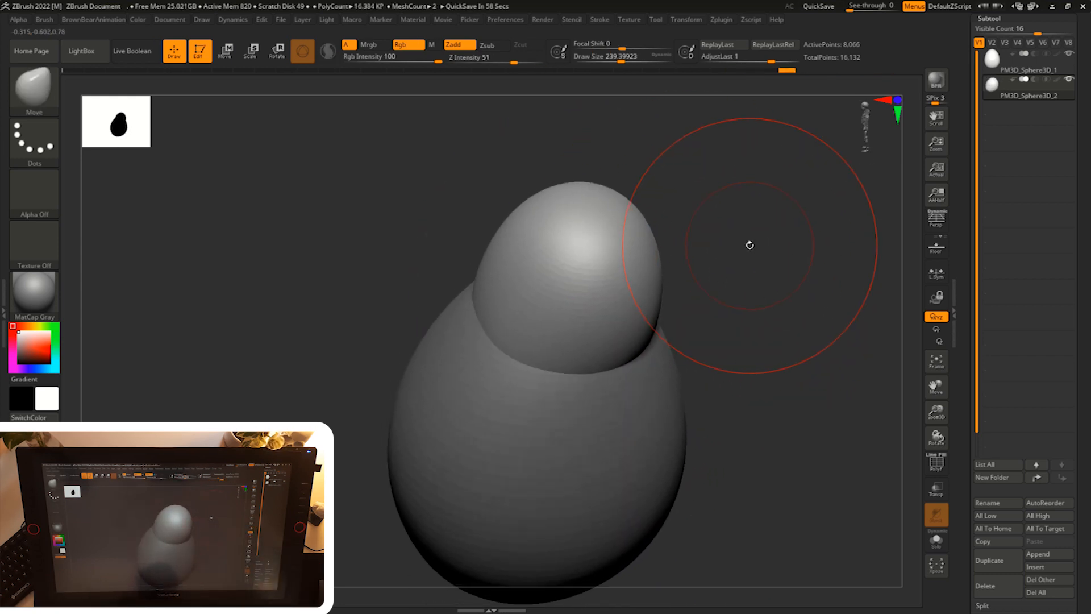
mouse_move(749, 348)
mouse_down()
mouse_move(762, 373)
mouse_move(753, 344)
mouse_move(767, 322)
mouse_move(641, 244)
mouse_up()
alt+drag(714, 289, 732, 285)
- Pull the head's sides outward to fill out its silhouette above the body
key(s)
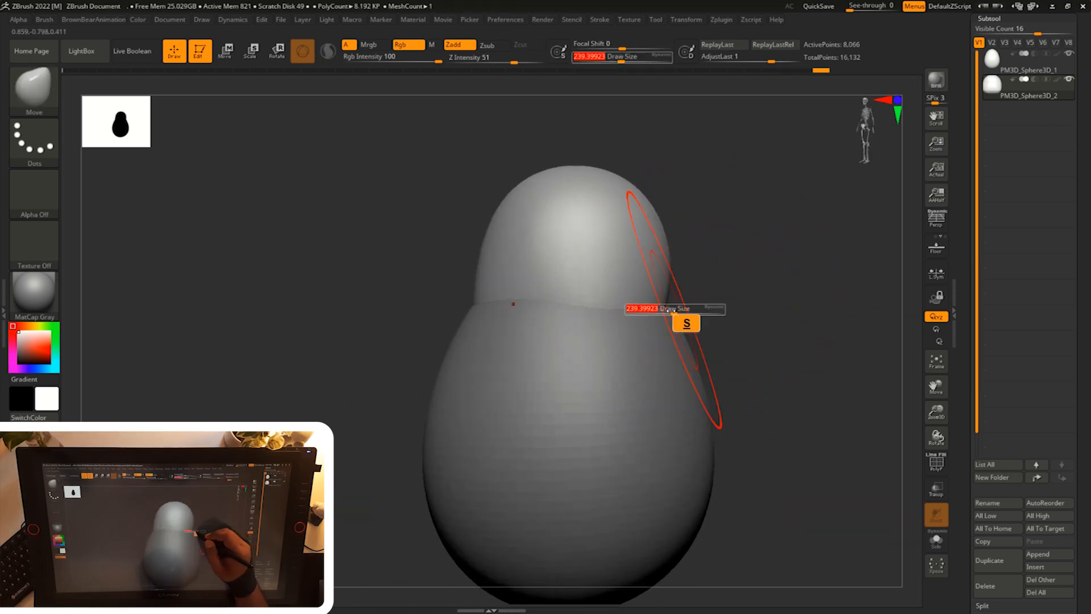
drag(673, 311, 683, 310)
drag(683, 311, 838, 244)
mouse_move(838, 245)
alt+mouse_down()
mouse_move(799, 266)
mouse_move(784, 260)
alt+mouse_up()
drag(653, 233, 664, 232)
mouse_move(686, 229)
alt+mouse_down()
mouse_move(686, 238)
mouse_move(631, 230)
alt+mouse_up()
- Refine the head's rounded outline from several angles with a draw size of about 223
key(s)
drag(609, 224, 607, 234)
mouse_move(658, 324)
mouse_down()
mouse_move(664, 337)
mouse_move(626, 250)
mouse_up()
key(s)
mouse_move(734, 312)
alt+mouse_down()
mouse_move(685, 257)
mouse_move(651, 299)
alt+mouse_up()
mouse_move(730, 273)
mouse_down()
mouse_move(759, 271)
mouse_move(704, 266)
mouse_up()
key(s)
drag(704, 265, 687, 266)
alt+drag(800, 359, 770, 364)
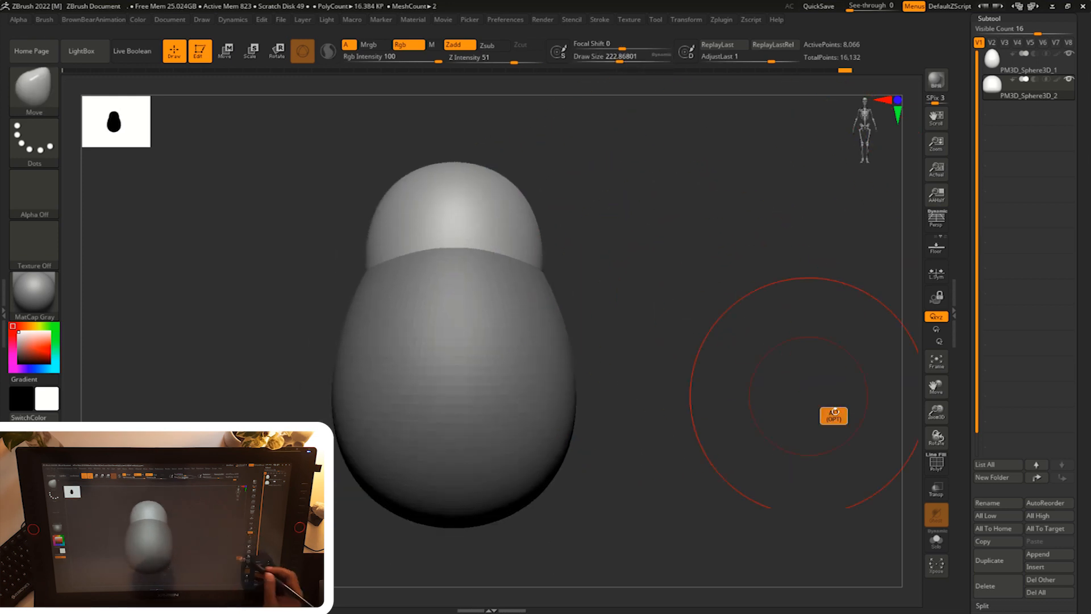
- Append another Sphere3D_1 subtool and make it the active subtool
click(1037, 554)
click(646, 390)
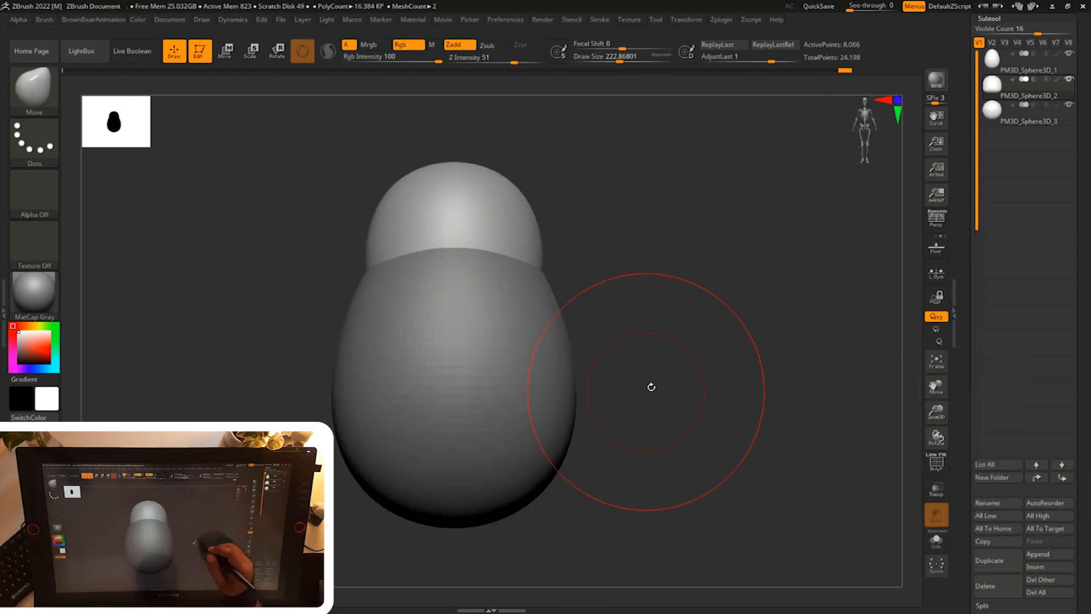
alt+drag(711, 332, 703, 351)
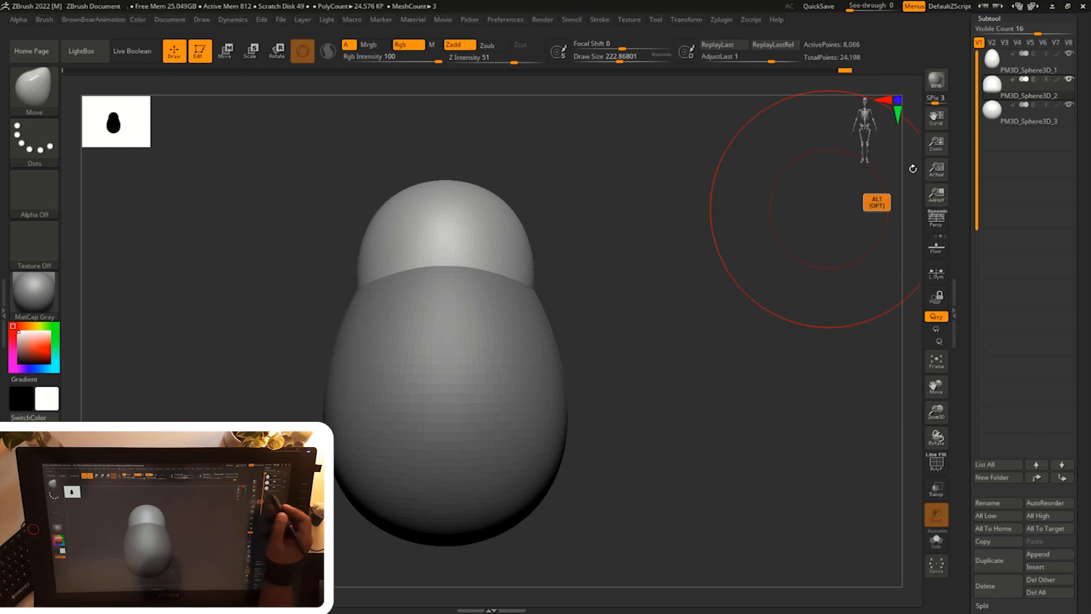
alt+click(1017, 126)
- Move the new sphere to the lower side of the body and resize it as a leg
key(w)
alt+drag(687, 308, 679, 280)
drag(523, 274, 605, 390)
alt+drag(667, 336, 667, 301)
drag(562, 339, 562, 315)
drag(562, 375, 556, 401)
drag(601, 334, 551, 331)
- Undo the last transform of the leg sphere and adjust its placement along the body's depth
drag(623, 302, 742, 263)
shift+drag(590, 337, 607, 338)
key(ctrl+z)
alt+drag(775, 249, 695, 289)
drag(406, 425, 414, 425)
- Adjust the leg sphere sideways against the body and stretch it vertically
drag(812, 261, 719, 287)
alt+drag(680, 322, 711, 261)
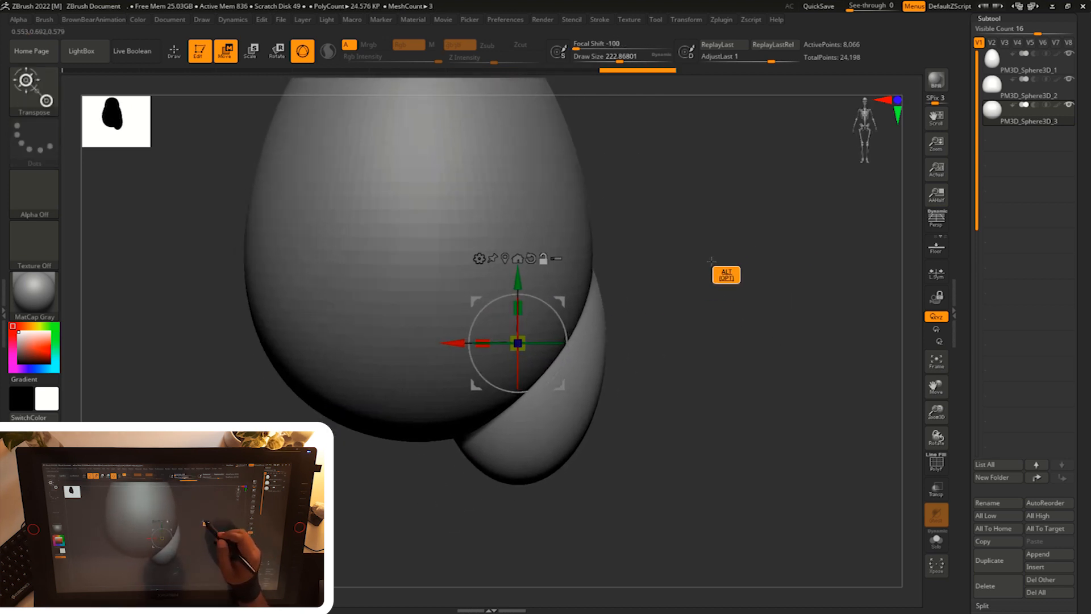
drag(456, 343, 446, 345)
drag(508, 307, 506, 283)
drag(733, 267, 639, 285)
alt+drag(808, 248, 802, 268)
- Reshape the elongated leg sphere with the Move brush, starting with a draw size of about 430
key(b)
key(m)
key(v)
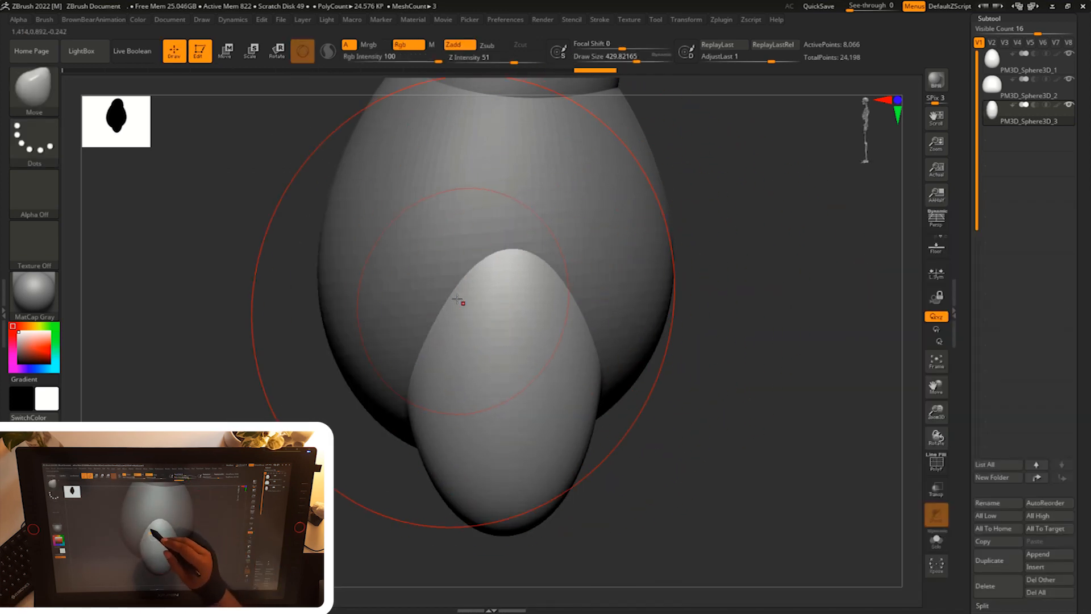
drag(720, 247, 665, 258)
drag(699, 316, 613, 297)
alt+drag(599, 409, 608, 371)
alt+click(466, 438)
key(s)
drag(543, 452, 552, 452)
alt+drag(674, 360, 657, 370)
- Flatten the bottom of the leg sphere with the Flatten deformer
key(w)
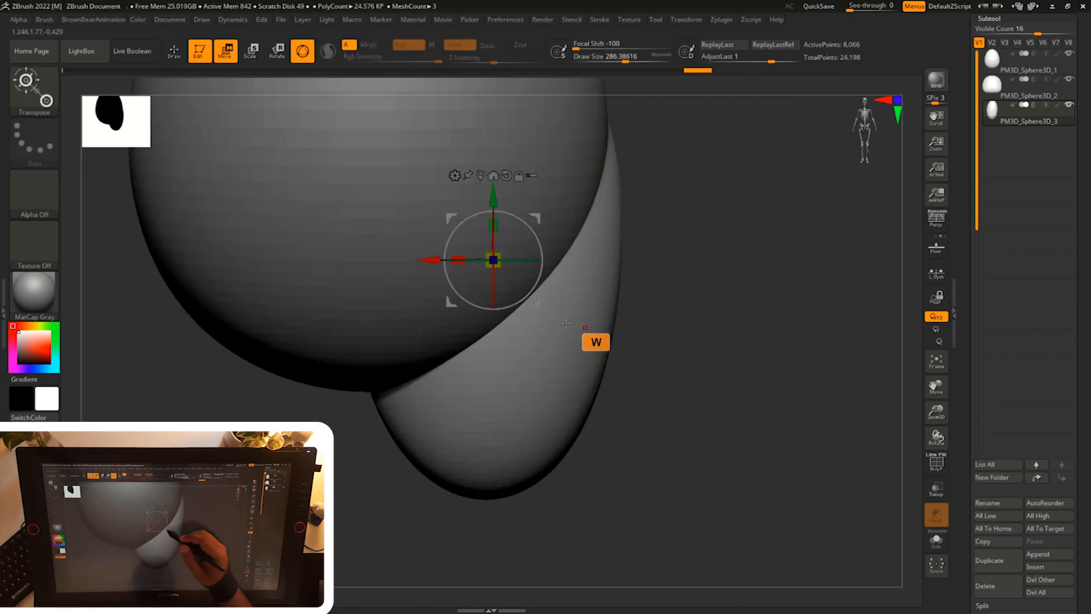
click(454, 175)
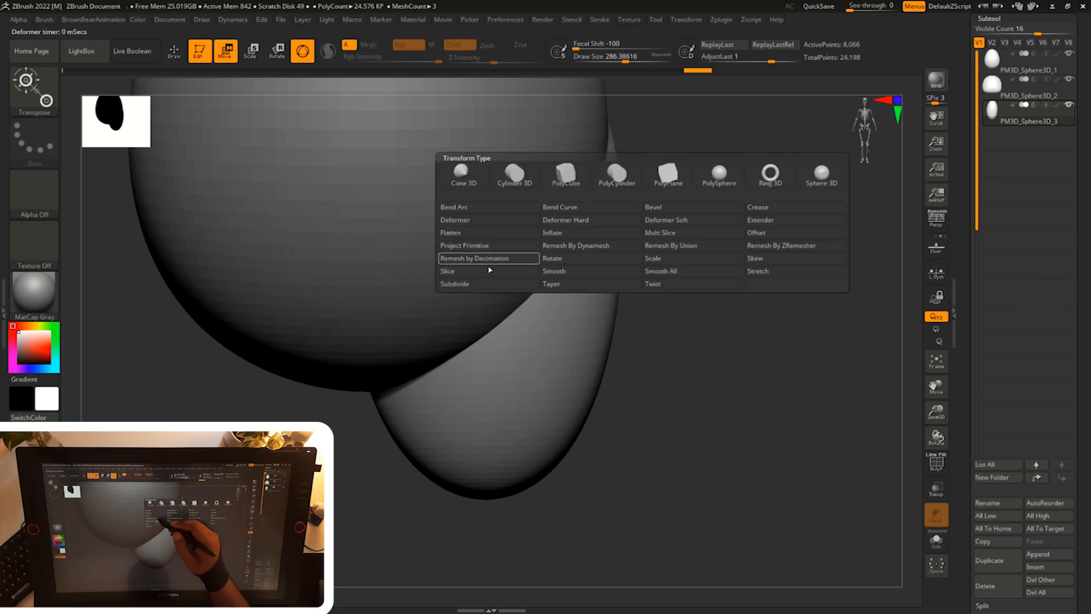
click(488, 233)
drag(485, 553, 511, 398)
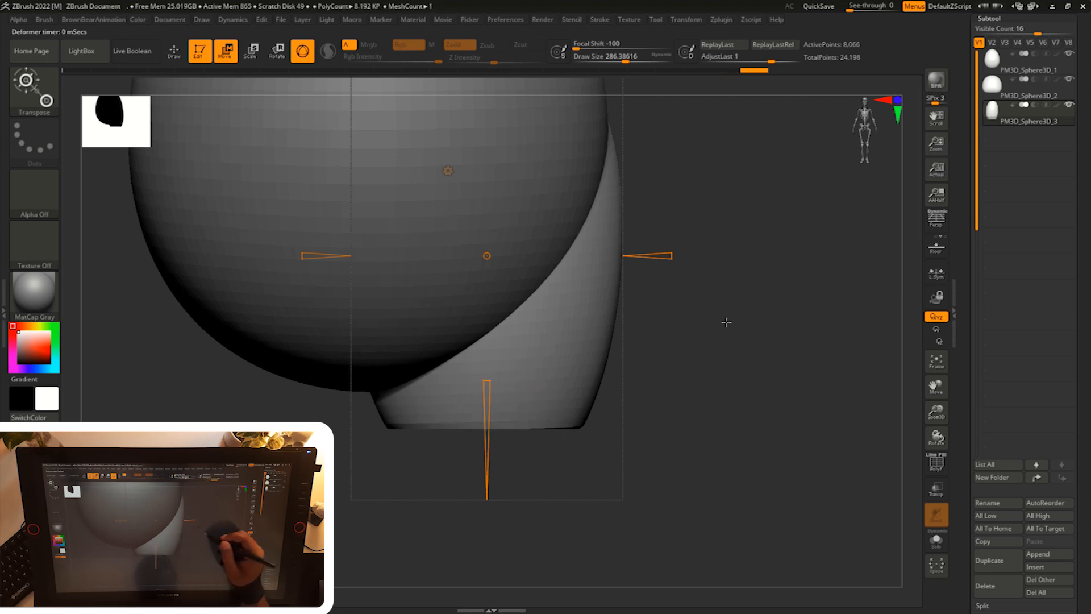
- Refine the lower contour of the leg sphere with the Move brush, undoing an unwanted stroke along the way
key(q)
mouse_move(723, 309)
alt+mouse_down()
mouse_move(712, 348)
mouse_move(700, 295)
mouse_move(710, 359)
alt+mouse_up()
key(s)
mouse_move(709, 343)
mouse_down()
mouse_move(683, 336)
mouse_move(719, 322)
mouse_up()
key(s)
drag(565, 455, 573, 455)
mouse_move(698, 339)
alt+mouse_down()
mouse_move(713, 331)
mouse_move(700, 334)
alt+mouse_up()
key(ctrl+z)
key(s)
drag(560, 466, 566, 466)
mouse_move(702, 337)
mouse_down()
mouse_move(720, 334)
mouse_move(724, 313)
mouse_move(717, 320)
mouse_up()
key(s)
drag(717, 320, 703, 319)
alt+drag(703, 318, 780, 357)
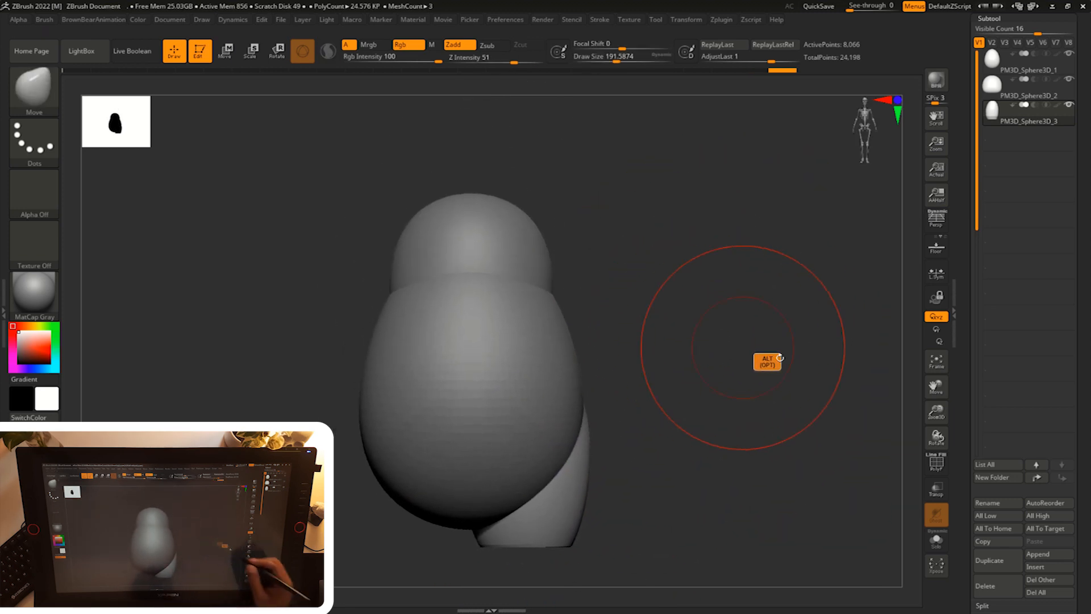
- Append a Sphere3D as a new subtool and move it up beside the body for an arm
click(1039, 554)
click(573, 449)
mouse_move(774, 342)
alt+mouse_down()
mouse_move(760, 362)
mouse_move(752, 348)
alt+mouse_up()
key(w)
mouse_move(489, 302)
mouse_down()
mouse_move(617, 293)
mouse_move(586, 316)
mouse_move(568, 267)
mouse_up()
- Stretch the arm sphere into a tall ellipsoid, tilt it outward and place it against the side of the body
drag(568, 347, 548, 412)
drag(591, 308, 576, 301)
drag(609, 307, 578, 312)
shift+drag(795, 273, 712, 254)
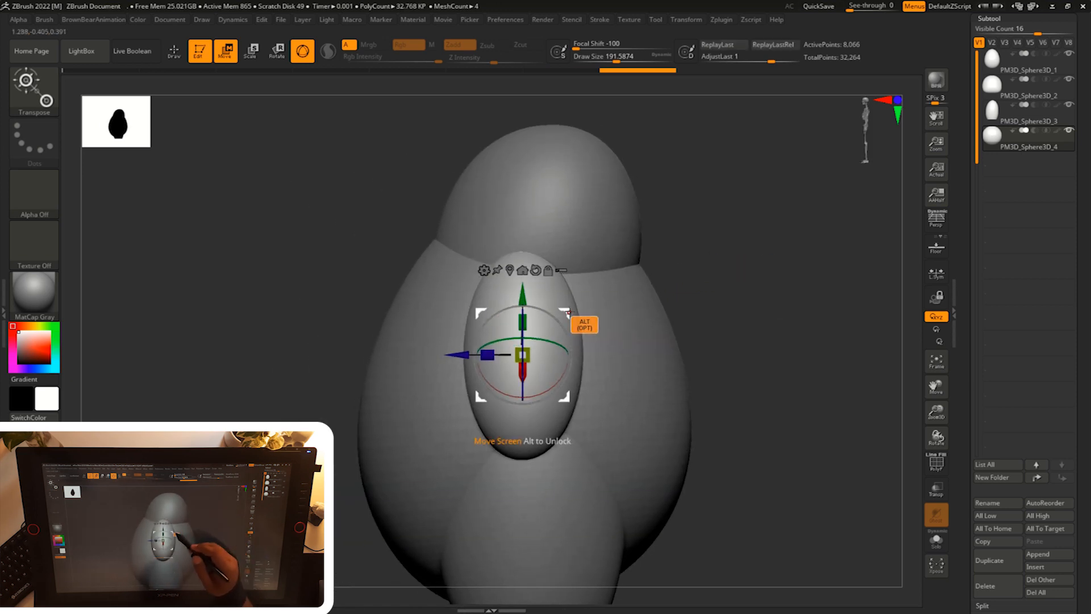
drag(572, 316, 759, 264)
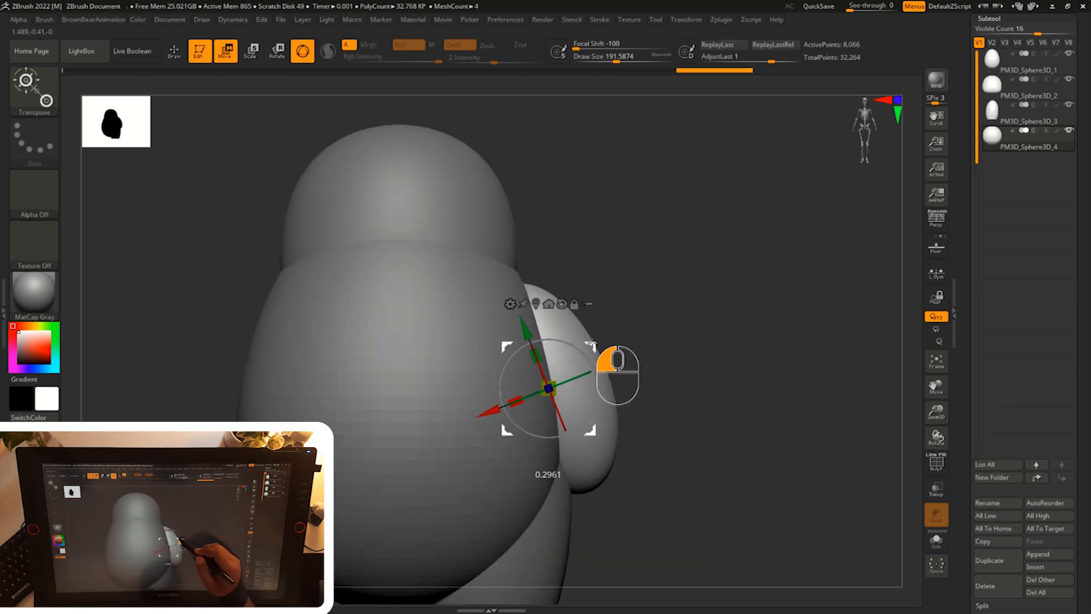
mouse_move(588, 343)
alt+mouse_down()
mouse_move(585, 320)
mouse_move(642, 293)
mouse_move(640, 267)
alt+mouse_up()
- Start reshaping the arm with the Move brush at a draw size of about 358, undo a stroke and toggle X symmetry
key(b)
key(m)
key(v)
key(s)
drag(710, 375, 722, 376)
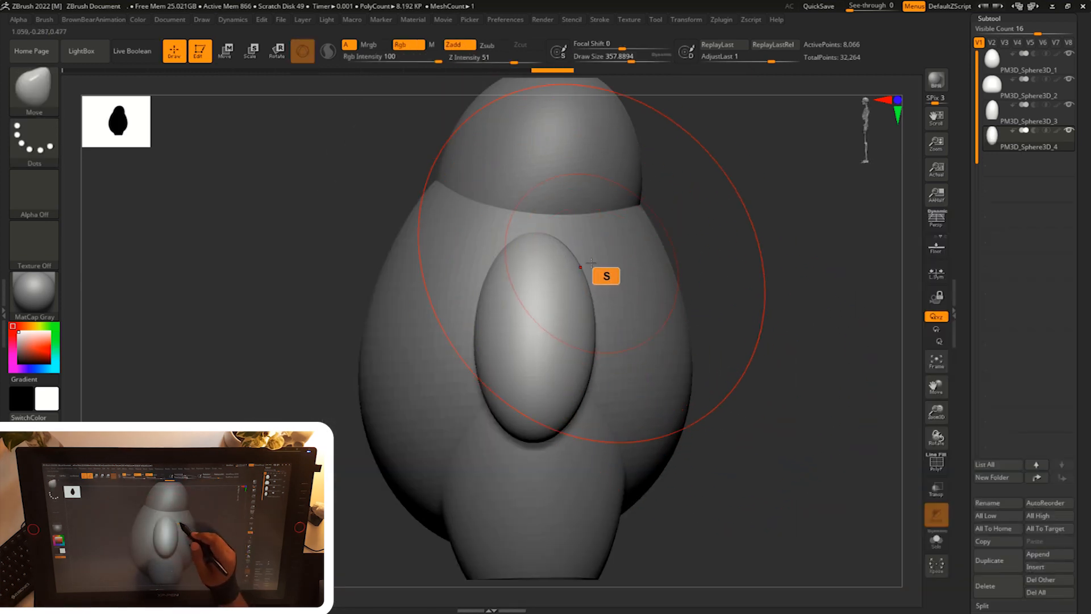
key(ctrl+z)
key(x)
drag(600, 265, 590, 266)
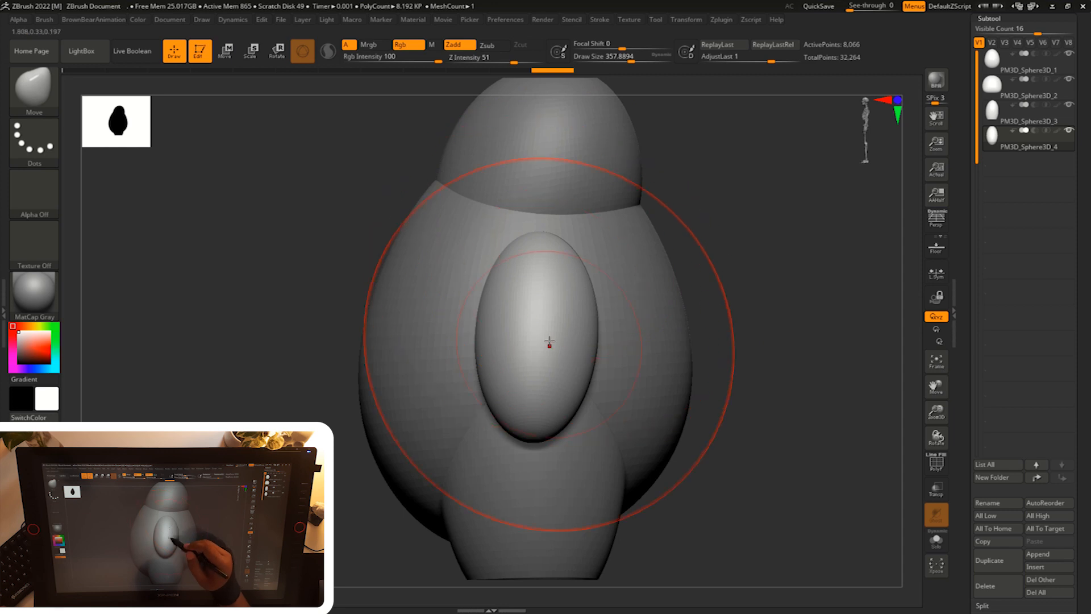
- Broaden the arm's upper contour in side view with the Move brush at a draw size of about 274
right_drag(548, 333, 608, 326)
right_drag(650, 267, 595, 261)
key(s)
drag(596, 260, 589, 259)
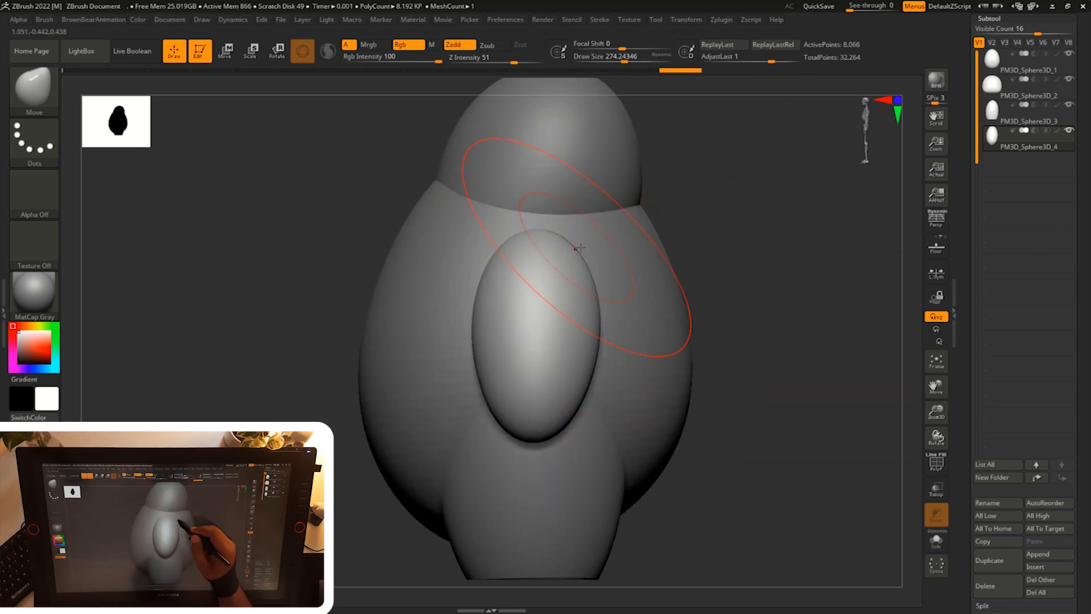
shift+right_drag(555, 241, 591, 254)
drag(573, 255, 572, 257)
shift+drag(366, 446, 483, 446)
- Adjust the arm's lower end with the Move brush at a draw size of about 268 and check it from the front
key(s)
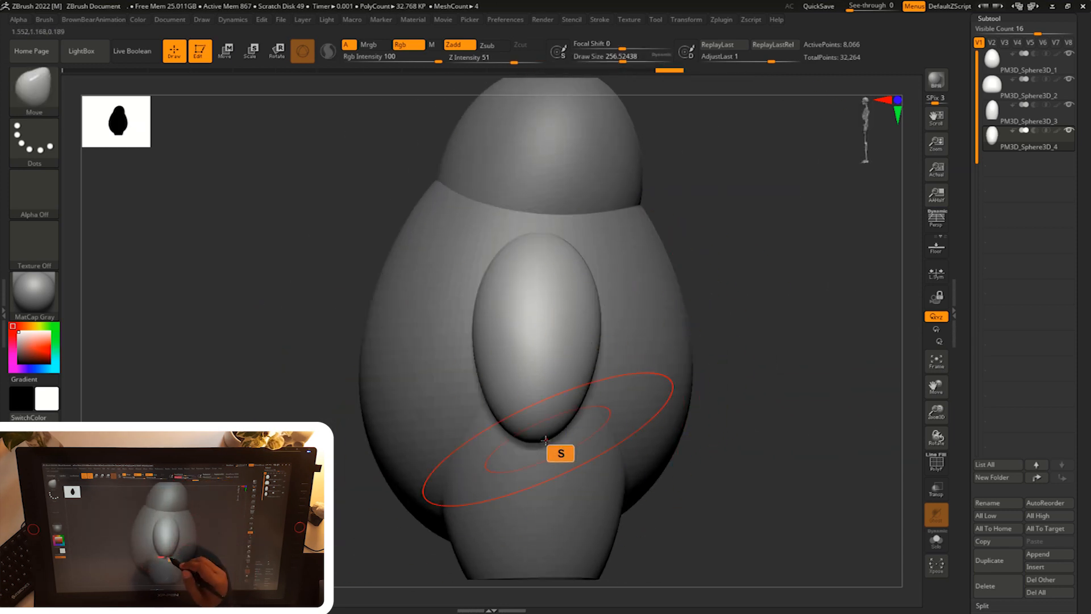
right_drag(536, 452, 739, 315)
mouse_move(553, 398)
right_down()
mouse_move(585, 415)
mouse_move(767, 324)
right_up()
shift+right_drag(550, 366, 566, 398)
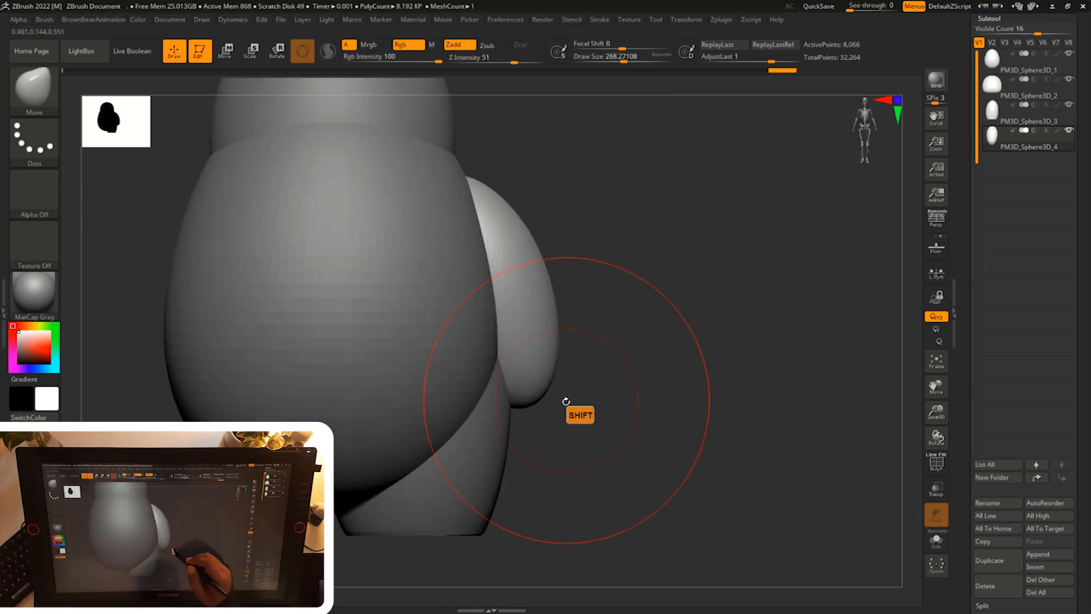
alt+drag(633, 315, 658, 340)
- Isolate the arm, reshape its lower inner side with the Move brush at a draw size of about 305, and show all parts again
key(c)
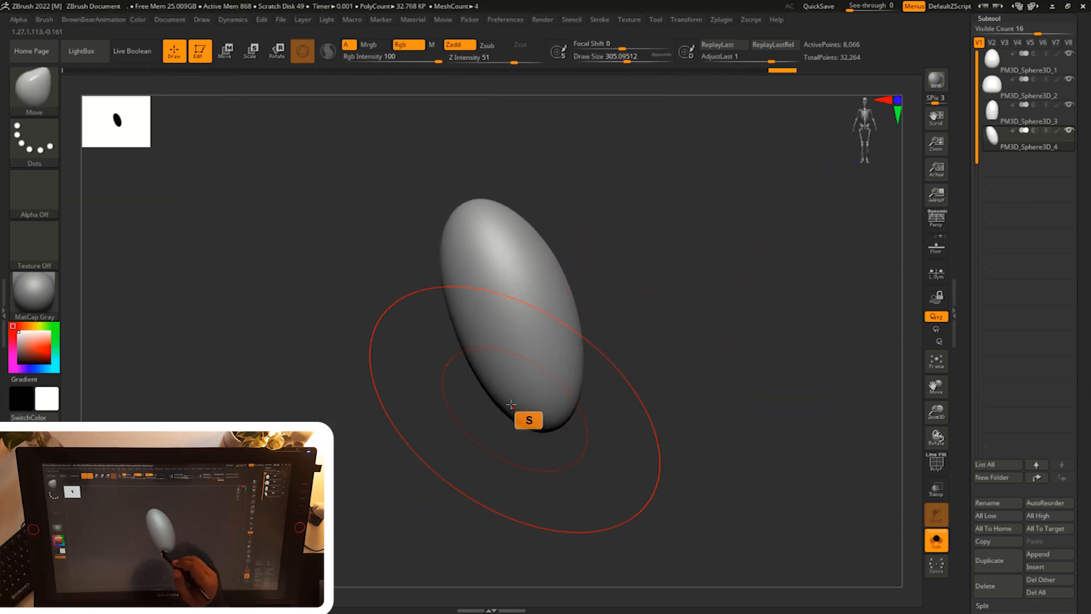
shift+drag(497, 394, 511, 392)
drag(516, 445, 522, 445)
shift+drag(479, 341, 475, 335)
key(c)
mouse_move(652, 304)
shift+mouse_down()
mouse_move(668, 356)
mouse_move(645, 377)
shift+mouse_up()
- Slim the arm's outer contour in front view with the Move brush at a draw size of about 286
key(s)
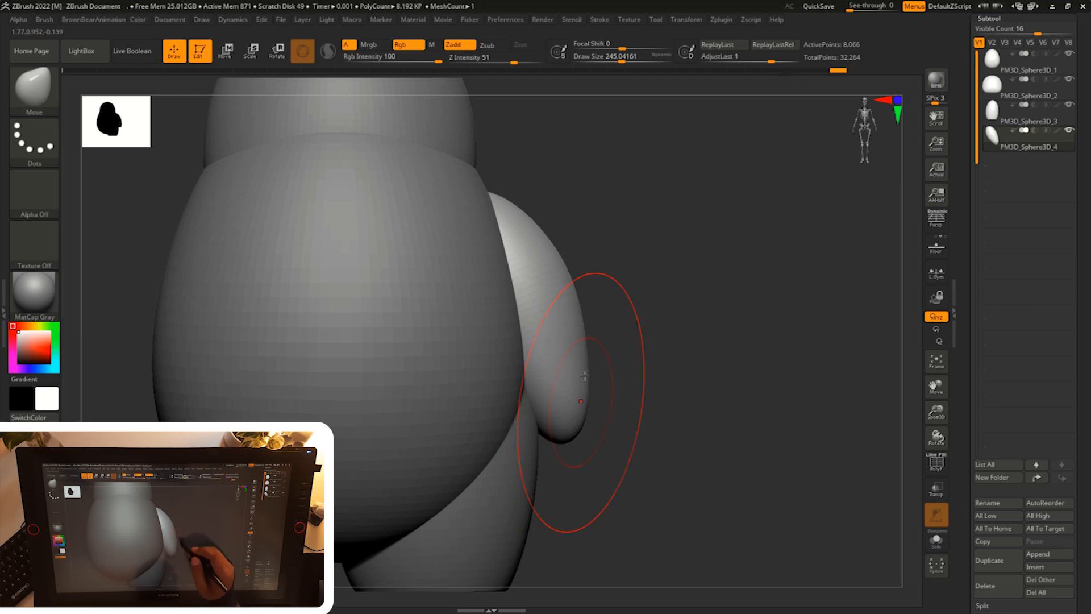
key(s)
drag(553, 257, 589, 258)
shift+drag(560, 299, 657, 315)
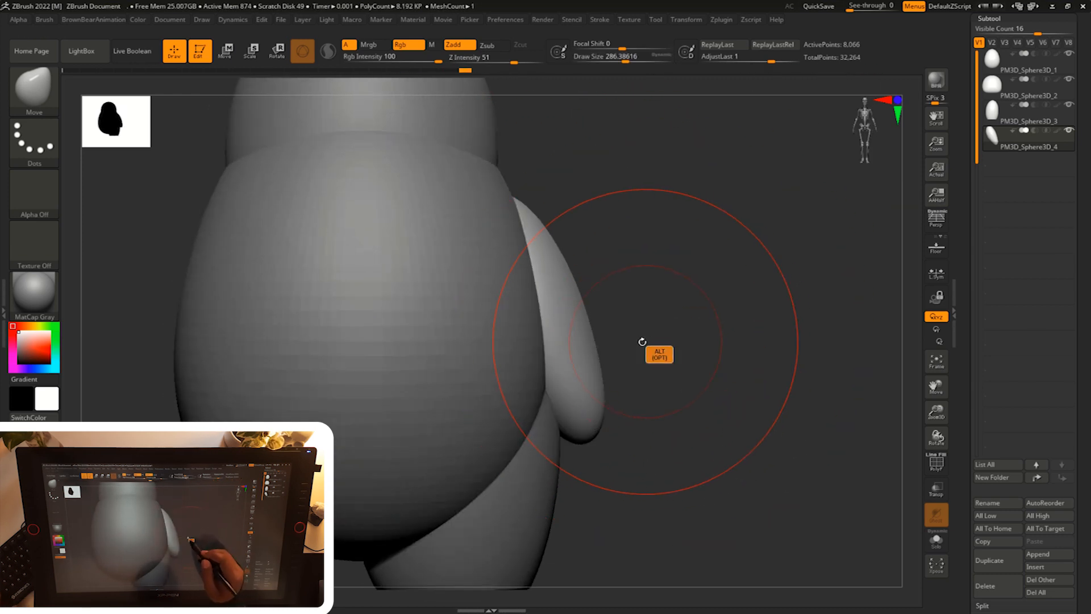
- Isolate the arm again, adjust its inner lower edge at a draw size of about 228, and bring back the other parts
key(c)
key(s)
drag(524, 383, 522, 383)
drag(507, 450, 639, 346)
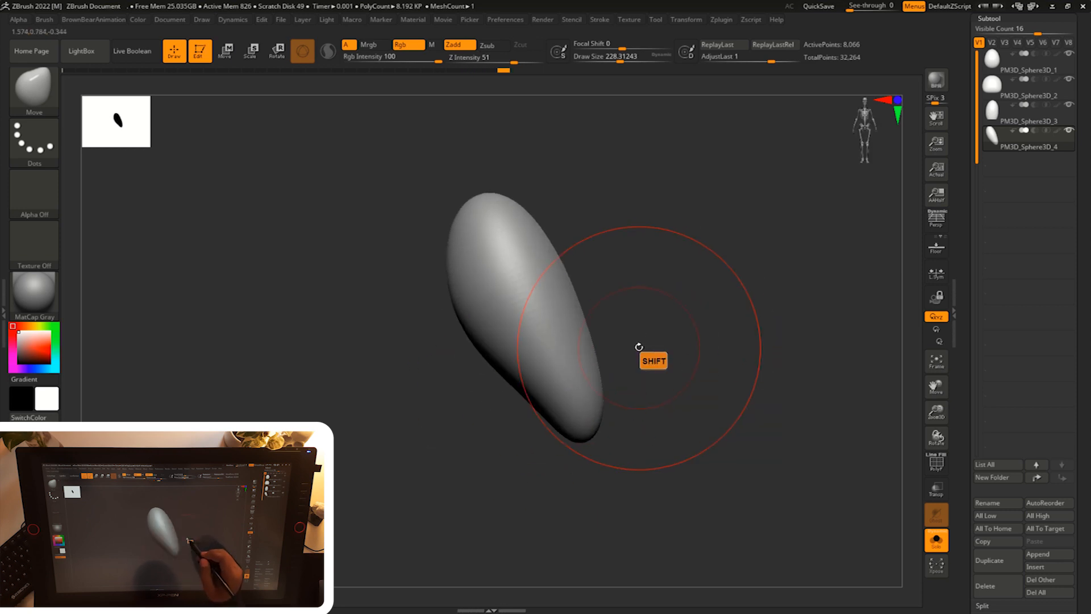
key(c)
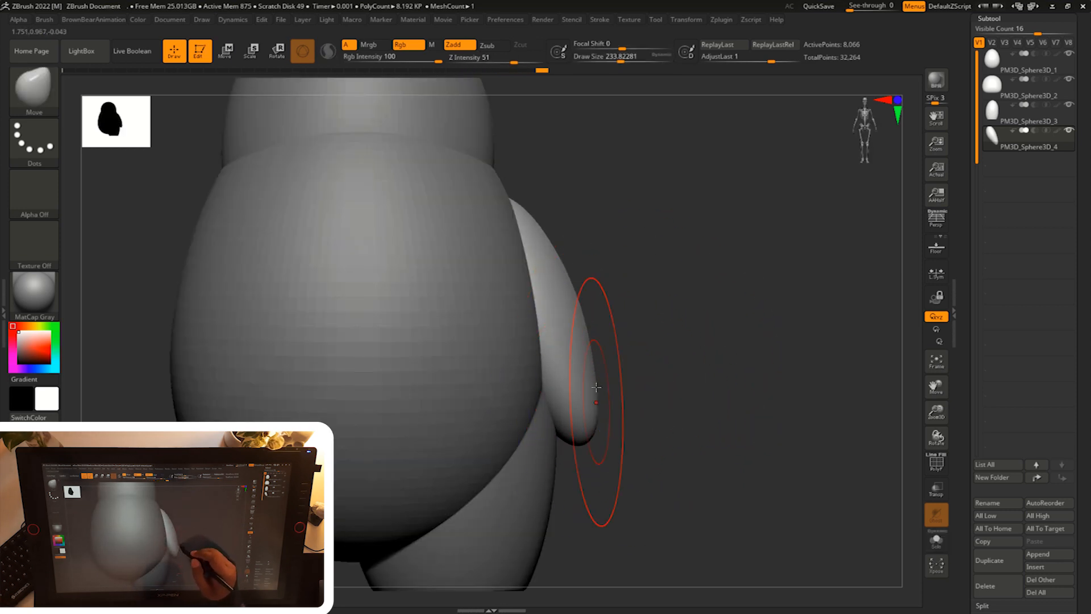
- Widen the arm's upper half and taper its lower half from the side, using a Move brush of about 268
mouse_move(664, 365)
alt+mouse_down()
mouse_move(642, 377)
mouse_move(625, 365)
alt+mouse_up()
key(s)
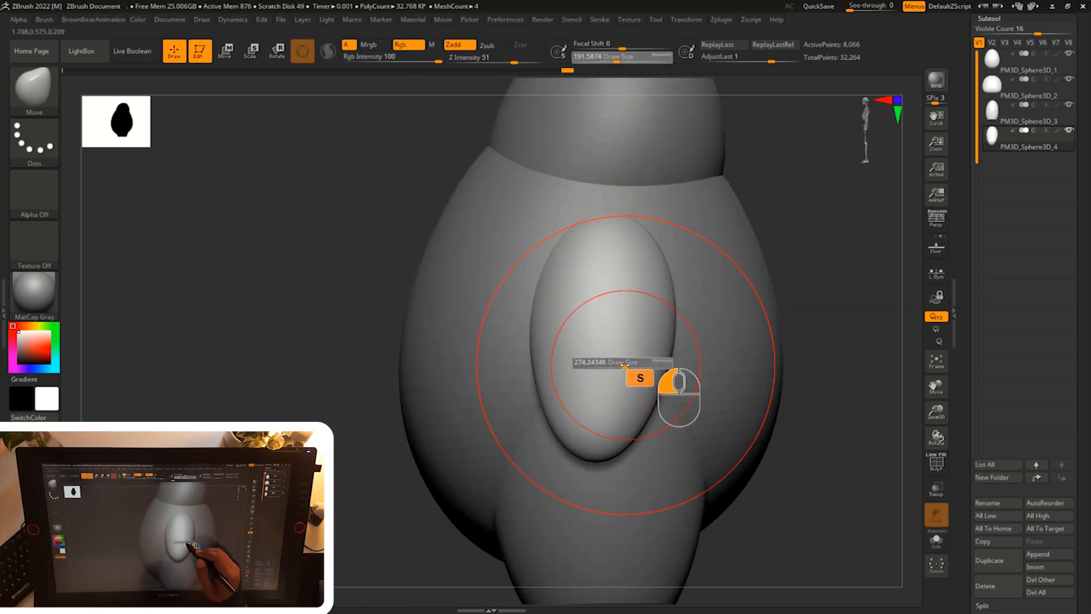
drag(407, 515, 687, 345)
mouse_move(688, 345)
shift+mouse_down()
mouse_move(697, 345)
mouse_move(676, 345)
shift+mouse_up()
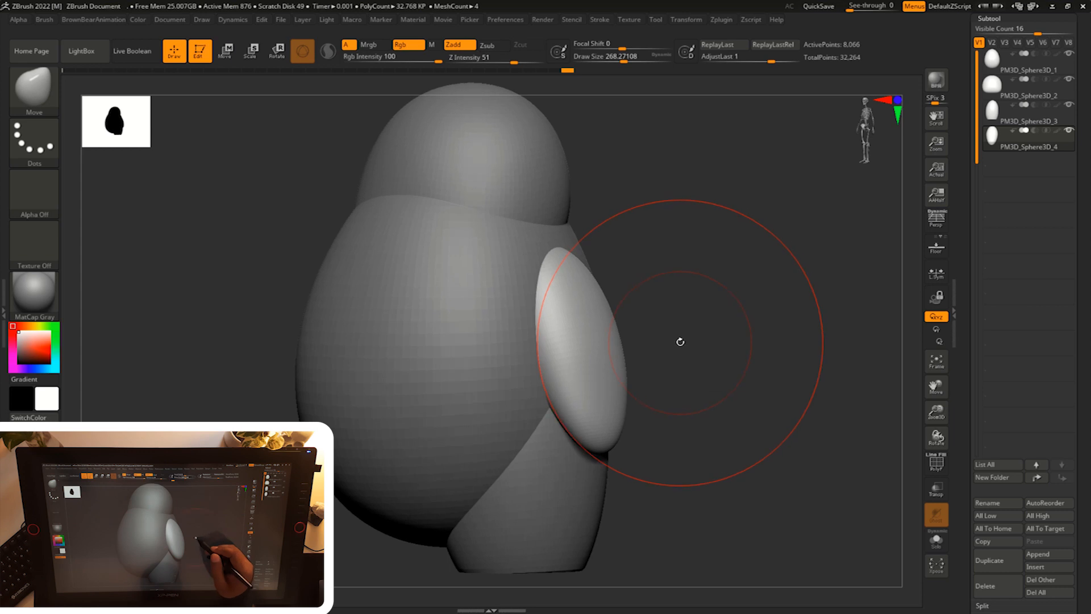
key(s)
click(705, 367)
shift+drag(659, 287, 584, 278)
drag(725, 213, 674, 268)
drag(632, 337, 481, 384)
- Select the body sphere and reshape its back contour with the Move brush at a draw size of about 177
alt+click(481, 384)
key(s)
shift+drag(760, 241, 706, 288)
click(718, 288)
alt+drag(735, 383, 680, 370)
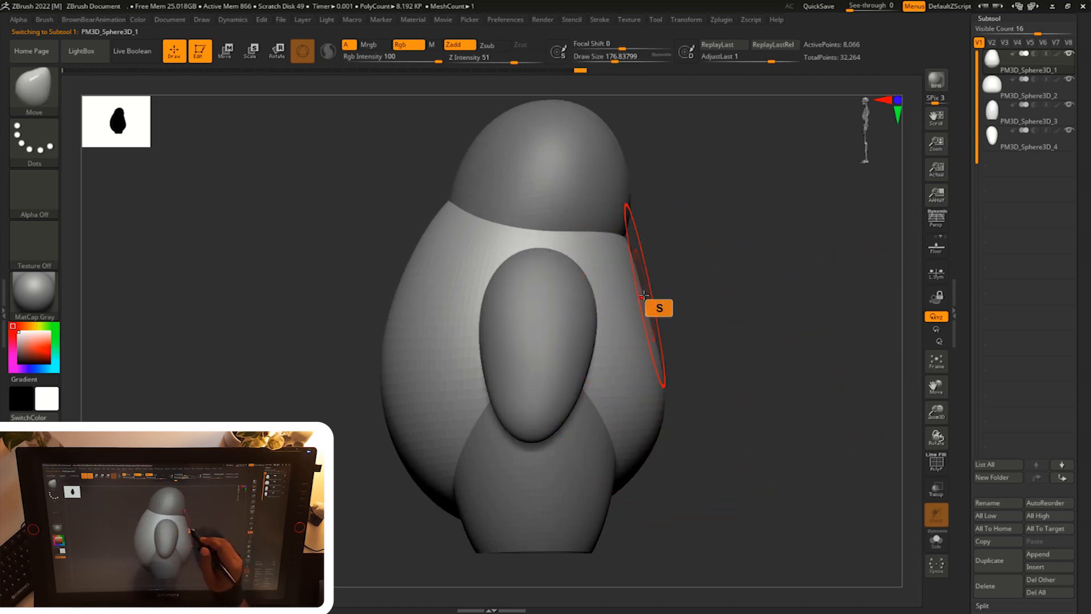
mouse_move(679, 303)
mouse_down()
mouse_move(702, 304)
mouse_move(679, 387)
mouse_up()
mouse_move(662, 255)
shift+mouse_down()
mouse_move(636, 302)
mouse_move(650, 390)
shift+mouse_up()
drag(773, 341, 810, 289)
mouse_move(809, 289)
alt+mouse_down()
mouse_move(771, 317)
mouse_move(806, 348)
mouse_move(762, 324)
mouse_move(771, 328)
alt+mouse_up()
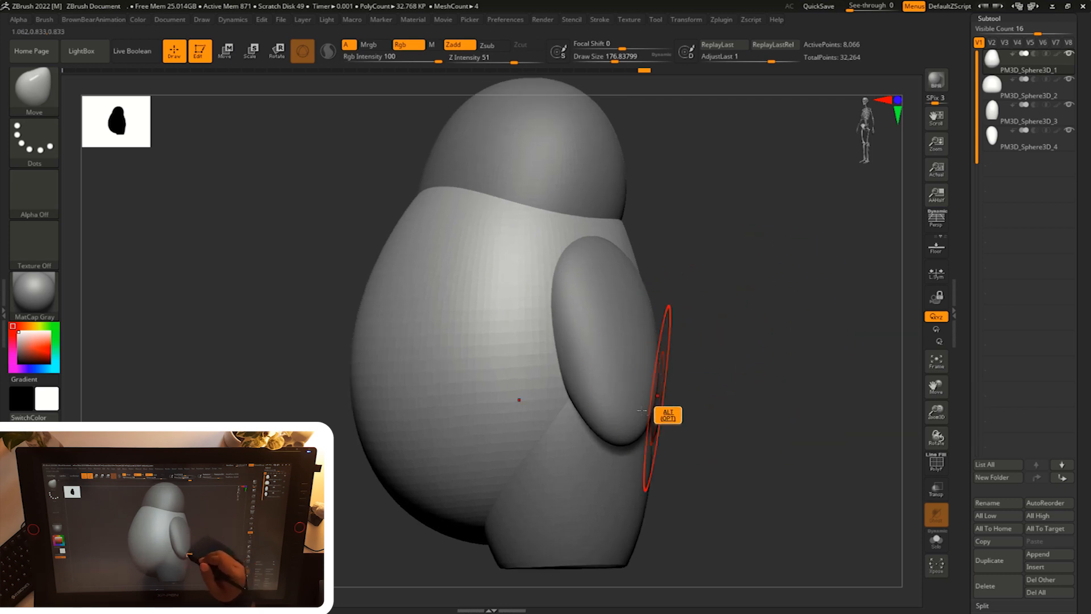
- Select the arm again and refine its lower tip with the Move brush, reducing the draw size to about 90
alt+click(638, 401)
alt+drag(706, 371, 710, 351)
key(s)
drag(746, 342, 730, 344)
mouse_move(730, 344)
alt+mouse_down()
mouse_move(736, 360)
mouse_move(716, 349)
alt+mouse_up()
mouse_move(787, 322)
mouse_down()
mouse_move(802, 310)
mouse_move(763, 334)
mouse_move(748, 296)
mouse_move(593, 396)
mouse_up()
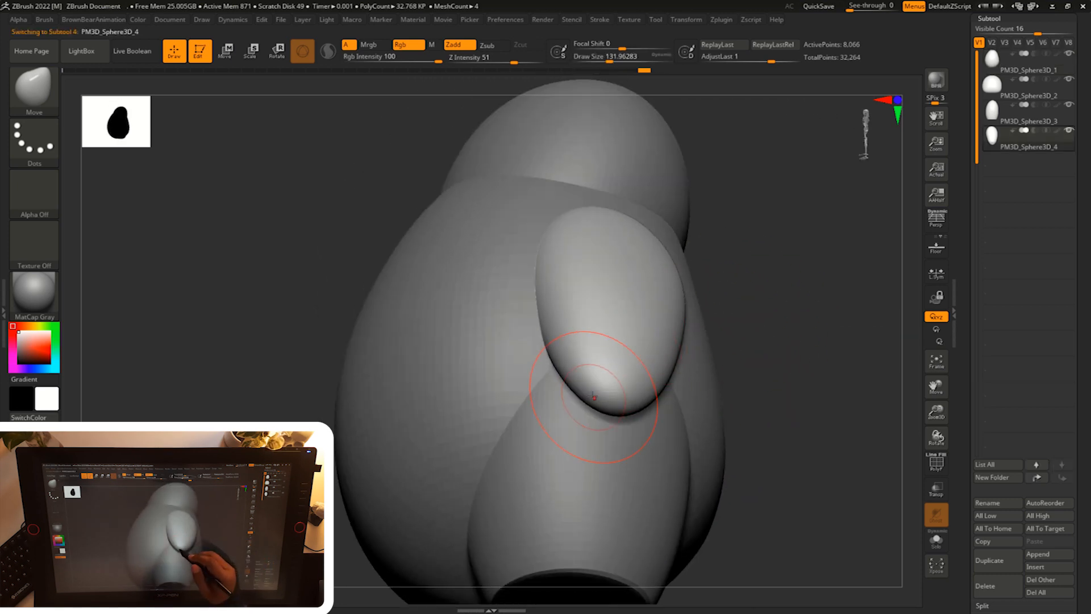
drag(759, 341, 729, 346)
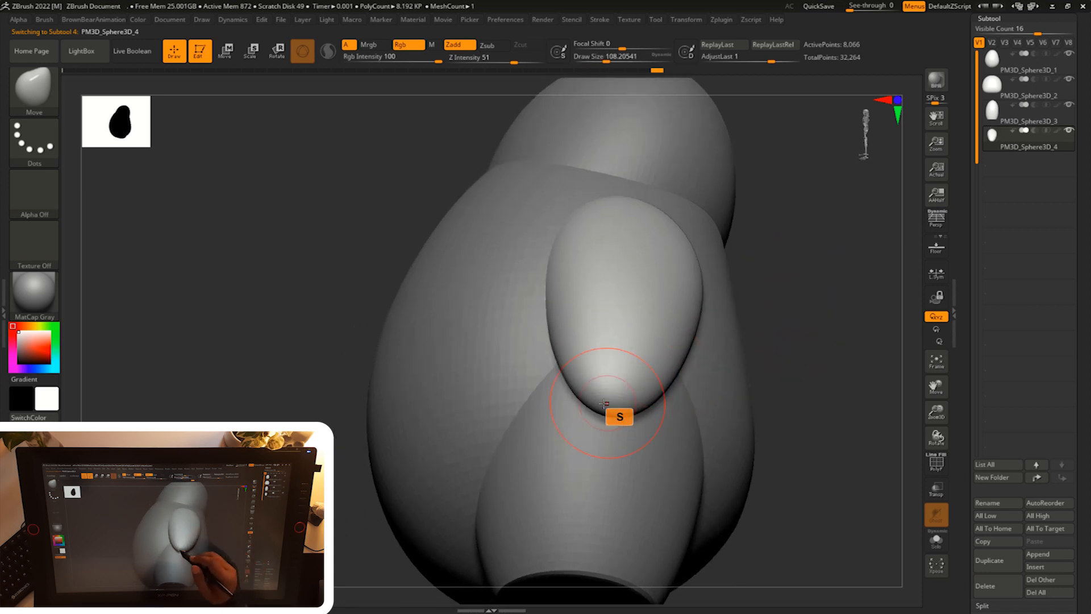
drag(769, 317, 604, 399)
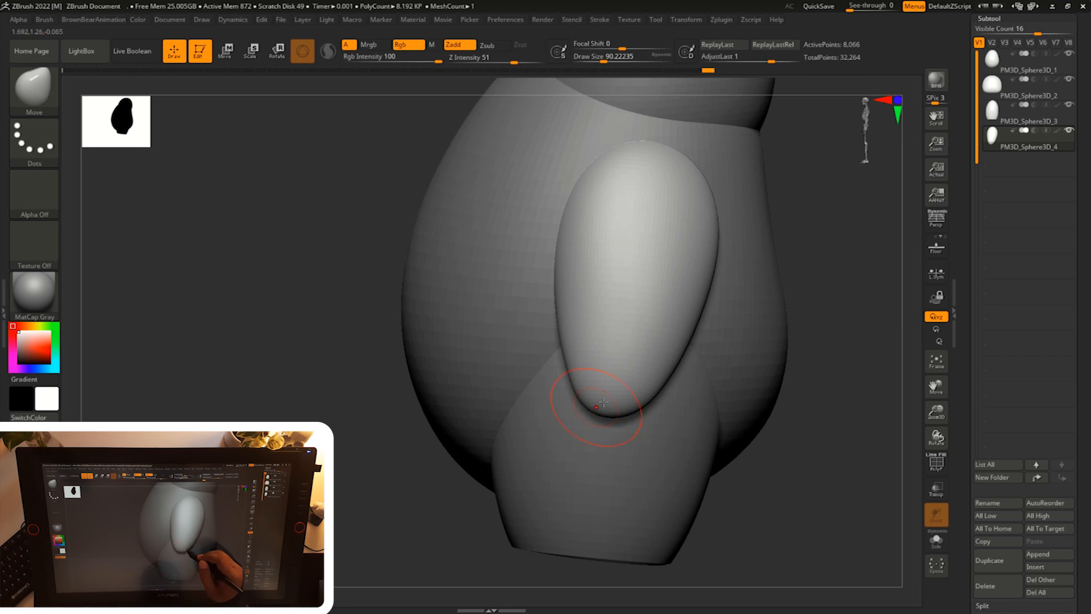
mouse_move(795, 318)
shift+mouse_down()
mouse_move(806, 302)
mouse_move(748, 331)
mouse_move(764, 332)
shift+mouse_up()
- Adjust the arm's inner lower edge in front view with the Move brush at a draw size of about 217
key(s)
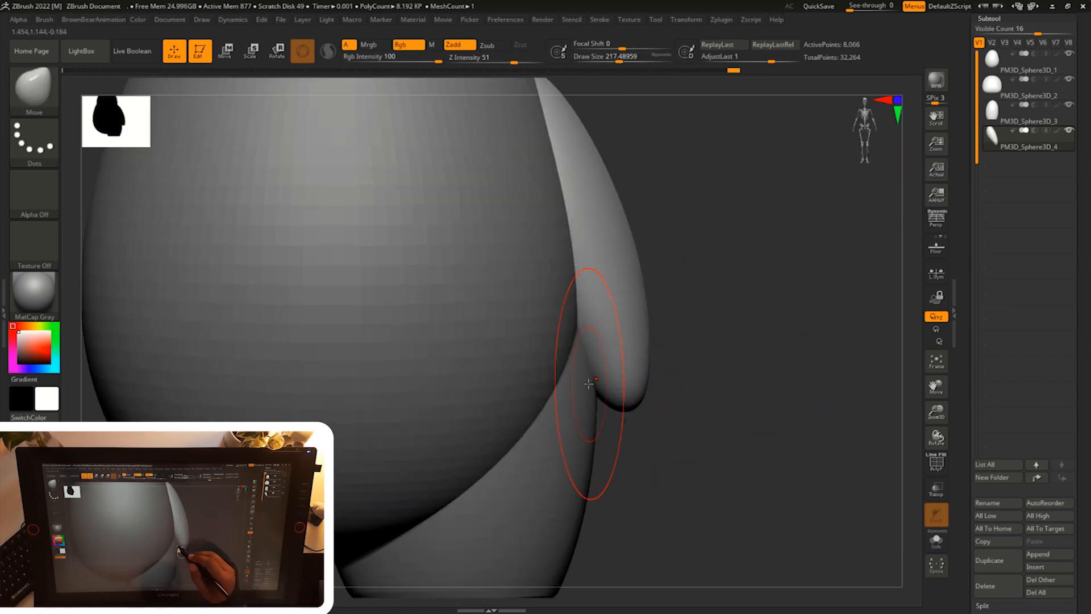
mouse_move(675, 361)
alt+mouse_down()
mouse_move(664, 388)
mouse_move(741, 341)
mouse_move(737, 333)
mouse_move(720, 359)
alt+mouse_up()
key(s)
mouse_move(733, 362)
alt+mouse_down()
mouse_move(742, 342)
mouse_move(740, 355)
alt+mouse_up()
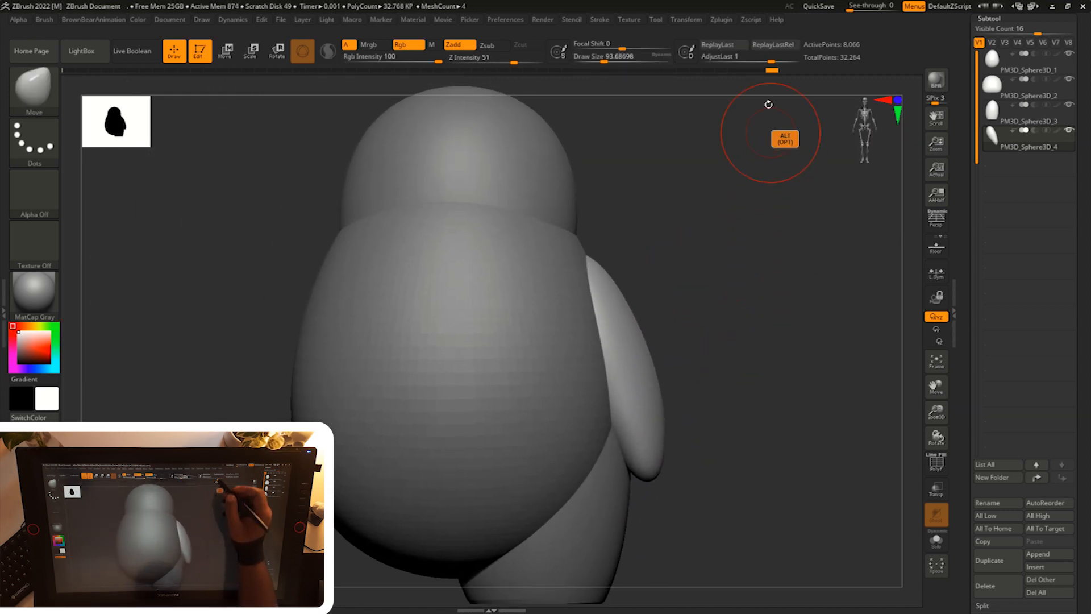
- Mirror the arm across the X axis with SubTool Master, merging both arms into one subtool
click(731, 20)
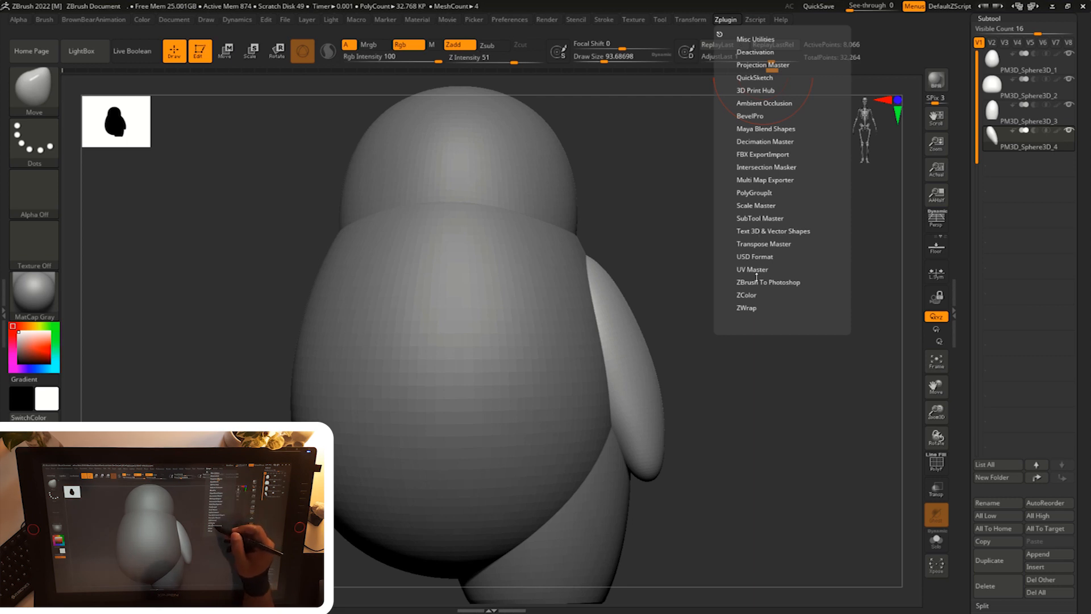
click(760, 219)
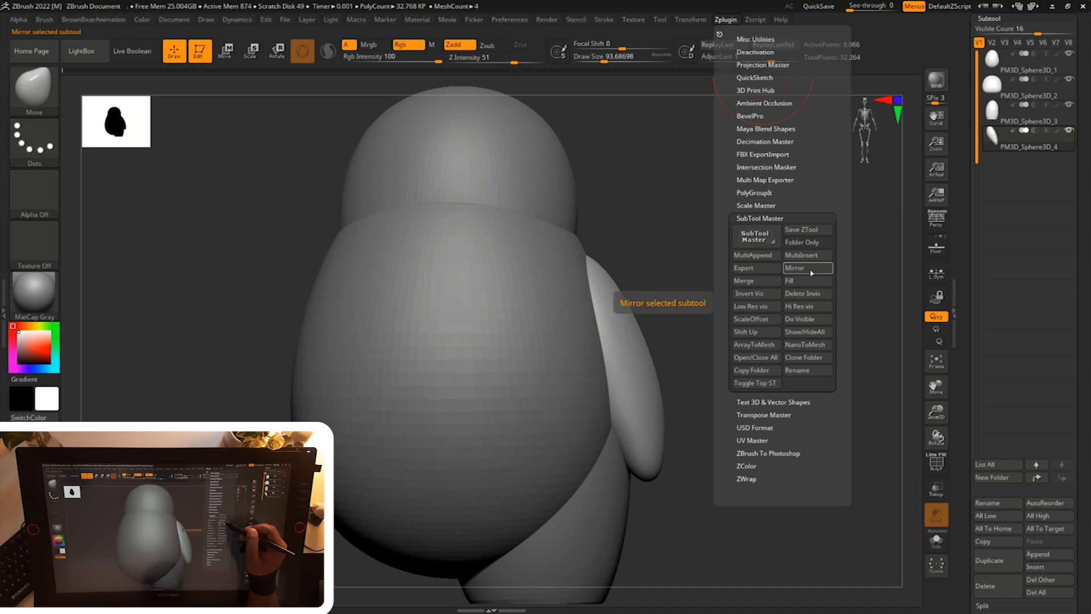
click(810, 268)
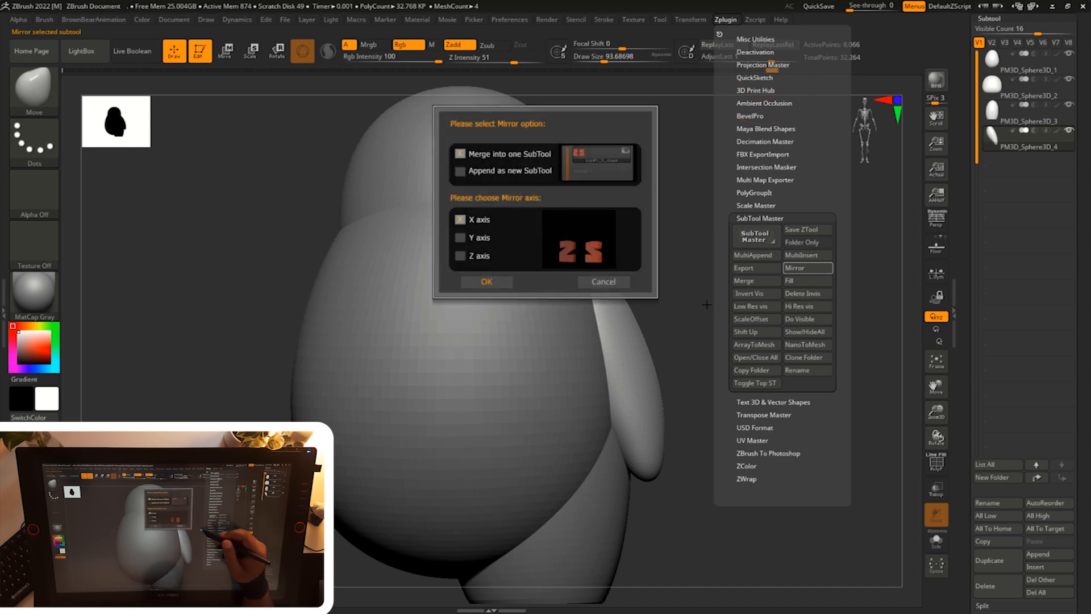
click(504, 281)
alt+drag(750, 271, 745, 265)
- Select the leg and mirror it across the X axis with SubTool Master
alt+click(628, 465)
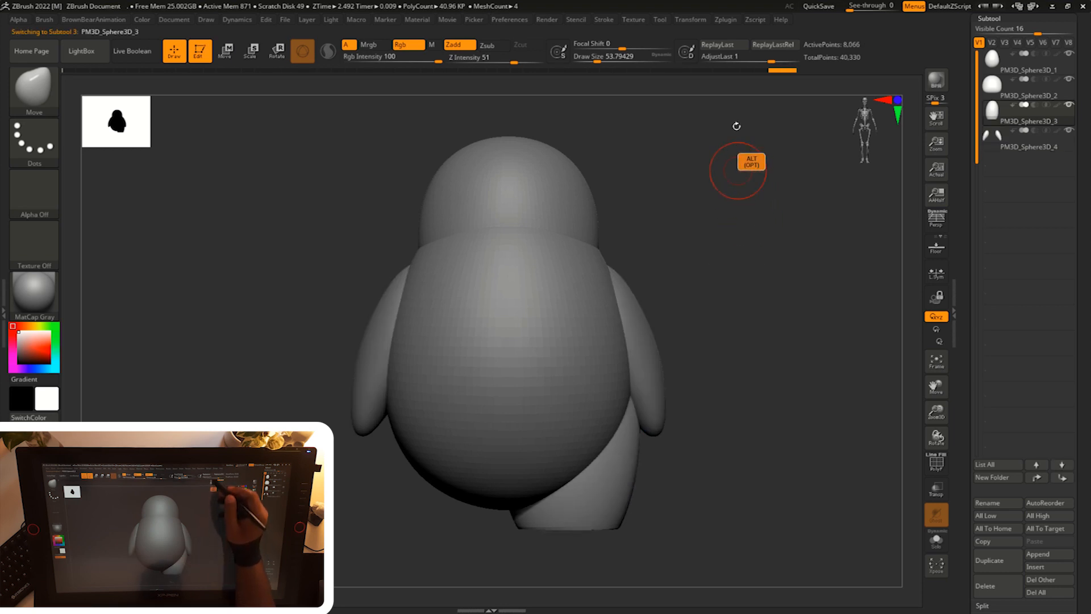
click(727, 20)
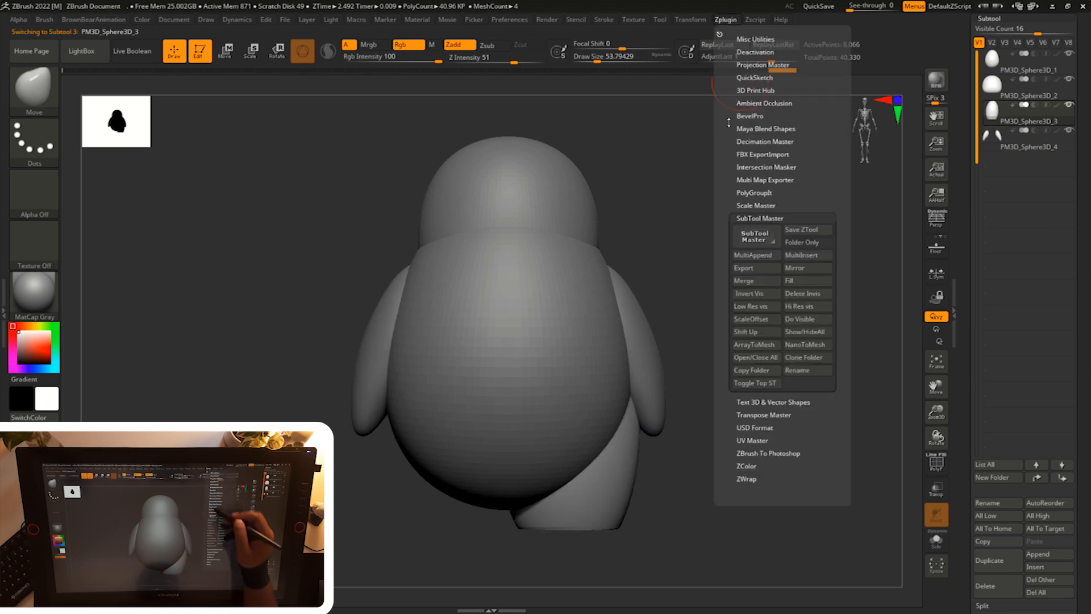
click(797, 269)
click(491, 279)
alt+drag(814, 354, 818, 370)
mouse_move(832, 369)
mouse_down()
mouse_move(803, 369)
mouse_move(799, 390)
mouse_up()
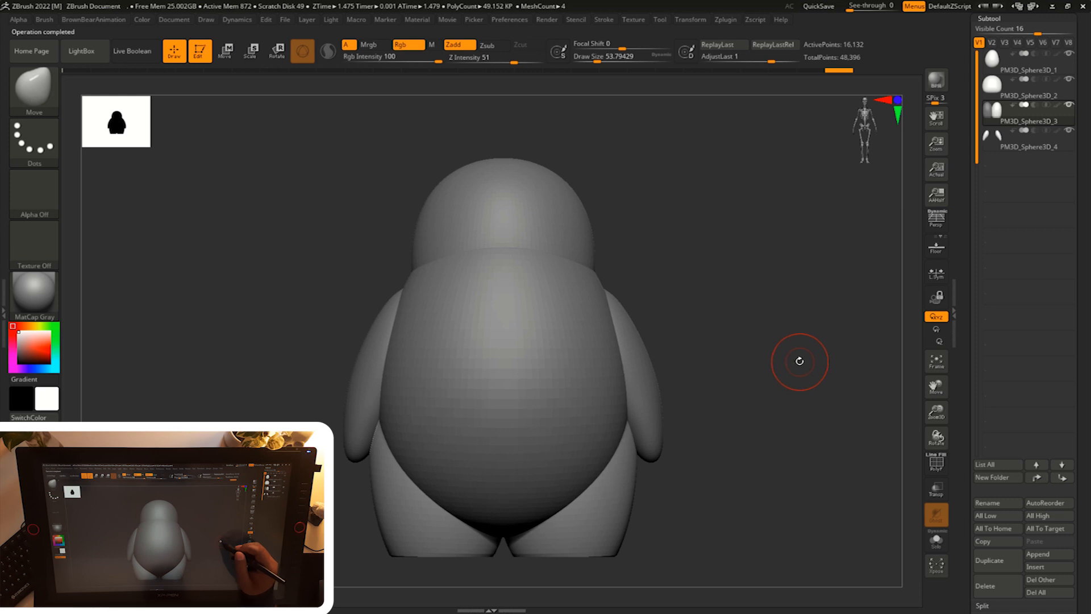
- Select the body, turn on perspective and reshape its sides with the Move brush at a draw size of about 207
alt+click(647, 407)
mouse_move(790, 398)
alt+mouse_down()
mouse_move(779, 350)
mouse_move(597, 479)
alt+mouse_up()
key(p)
key(s)
drag(641, 335, 640, 407)
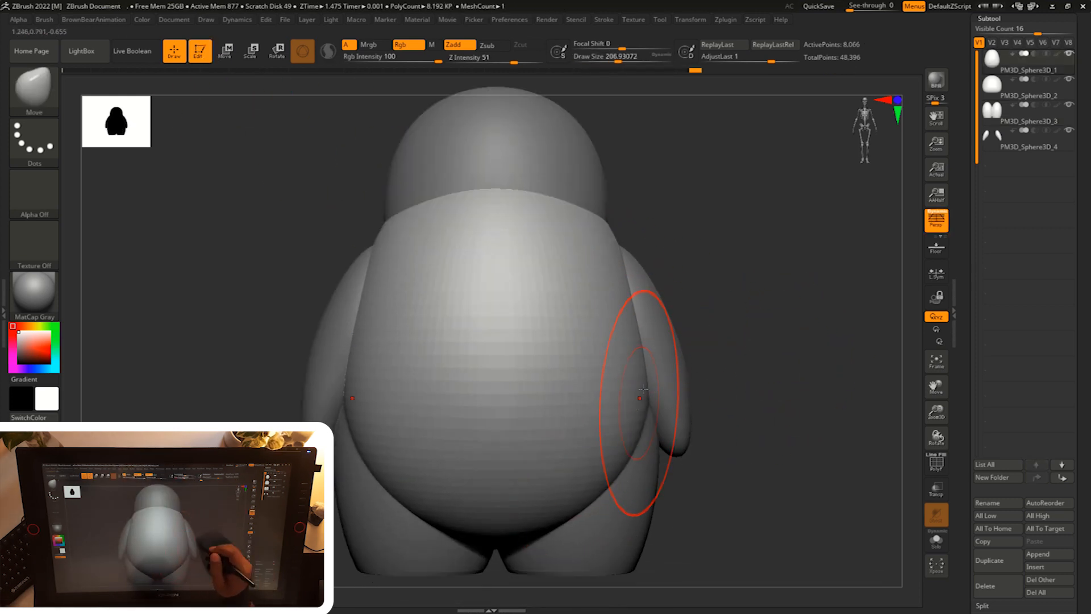
key(s)
- Refine the body's remaining contours with the Move brush from other views, varying the draw size
shift+drag(733, 244, 611, 243)
key(s)
drag(484, 526, 523, 529)
key(s)
drag(550, 560, 555, 560)
drag(531, 245, 535, 243)
mouse_move(422, 435)
shift+mouse_down()
mouse_move(758, 360)
mouse_move(810, 335)
shift+mouse_up()
key(s)
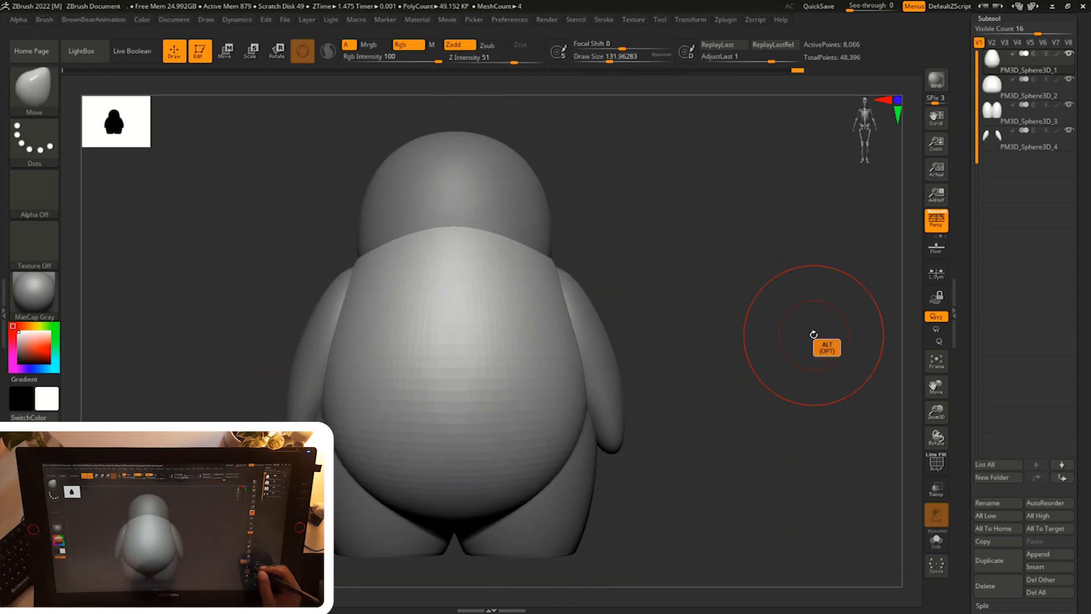
- Append another Sphere3D as a new subtool and move it to the front of the head
click(1039, 554)
click(582, 438)
click(992, 162)
key(w)
shift+drag(818, 296, 682, 299)
drag(500, 329, 468, 267)
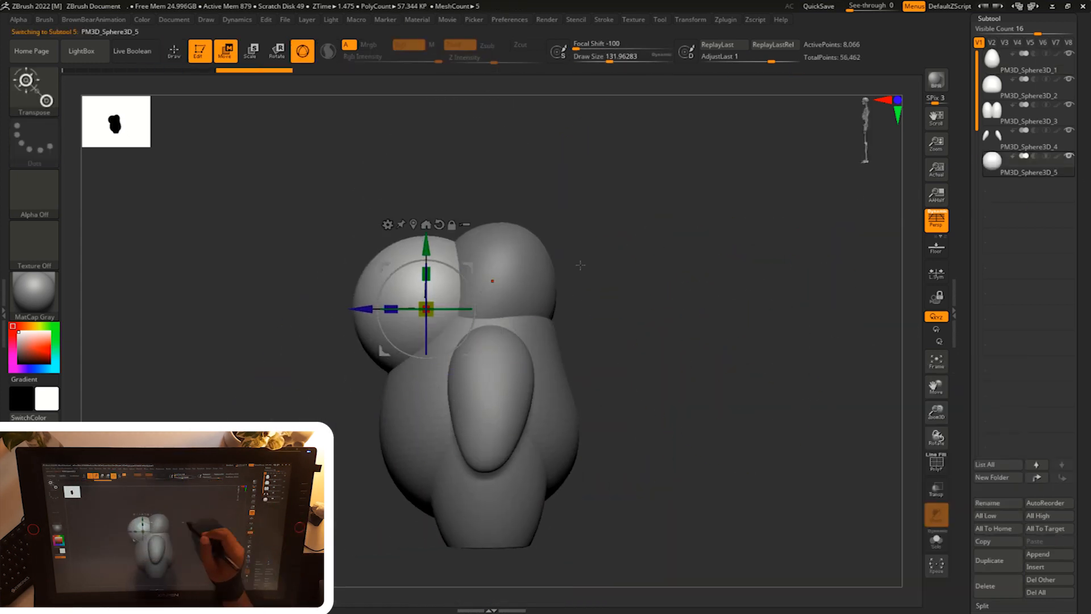
- Scale the new sphere down to nose size and place it against the front of the face
shift+drag(642, 255, 728, 256)
alt+drag(727, 238, 726, 270)
drag(504, 267, 472, 331)
drag(773, 206, 653, 200)
shift+drag(541, 230, 552, 215)
shift+drag(336, 311, 434, 315)
- Reshape the nose sphere from several views with the Move brush at a draw size of about 365
key(b)
key(m)
key(v)
key(q)
shift+drag(766, 228, 627, 241)
key(s)
drag(539, 299, 549, 299)
drag(481, 267, 492, 257)
shift+drag(392, 260, 670, 260)
drag(440, 316, 441, 325)
shift+drag(654, 266, 574, 274)
drag(489, 297, 490, 303)
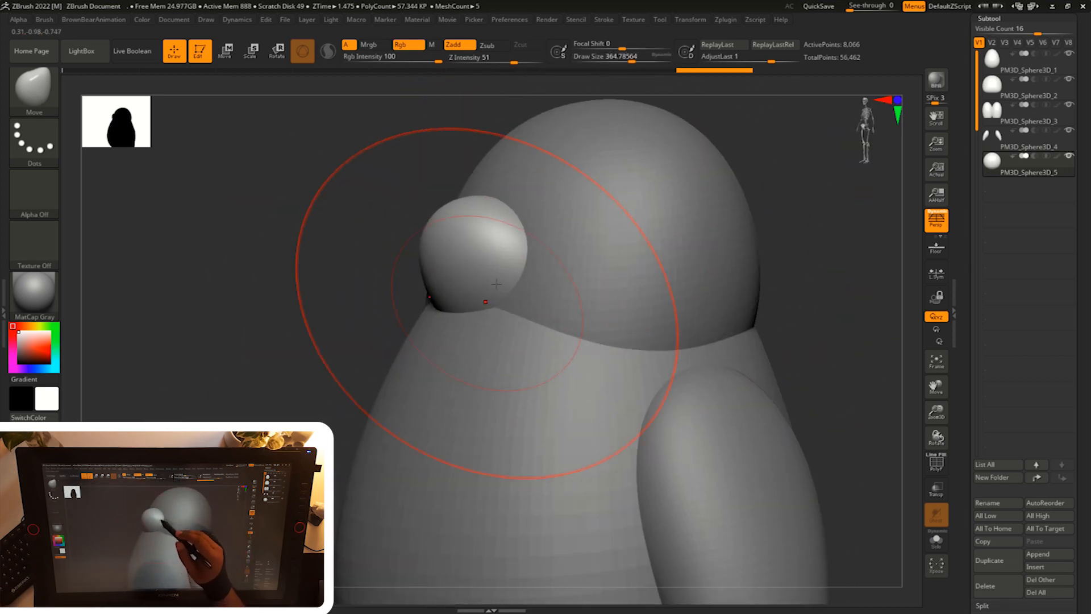
- Shape the underside of the nose sphere with the Move brush at a draw size of about 245
mouse_move(381, 287)
shift+mouse_down()
mouse_move(706, 250)
mouse_move(484, 328)
shift+mouse_up()
key(s)
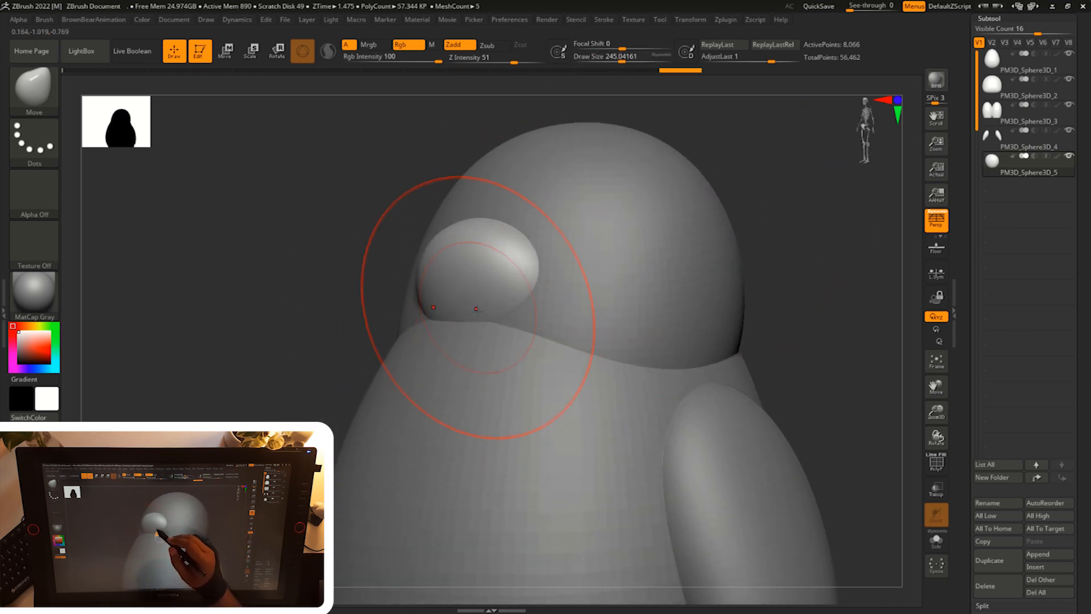
shift+drag(734, 195, 598, 225)
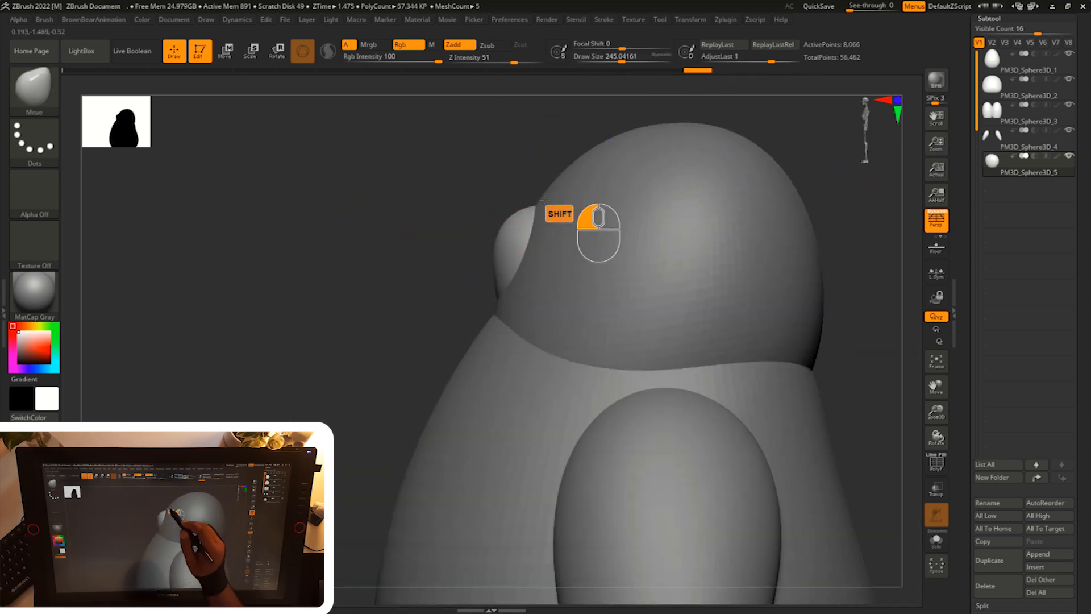
drag(499, 303, 492, 300)
mouse_move(420, 301)
mouse_down()
mouse_move(475, 286)
mouse_move(421, 287)
mouse_move(416, 332)
mouse_up()
- Adjust the upper contour of the nose sphere with the Move brush, changing the draw size between strokes
key(s)
drag(493, 178, 489, 180)
mouse_move(434, 279)
mouse_down()
mouse_move(343, 336)
mouse_move(349, 378)
mouse_up()
key(s)
drag(485, 232, 474, 229)
drag(479, 229, 470, 220)
- Refine the nose sphere's side profile with the Move brush, varying the draw size down to about 207
drag(335, 310, 427, 319)
drag(605, 228, 601, 231)
key(s)
drag(593, 233, 600, 233)
drag(886, 210, 821, 216)
shift+drag(821, 216, 810, 217)
drag(600, 386, 605, 392)
key(s)
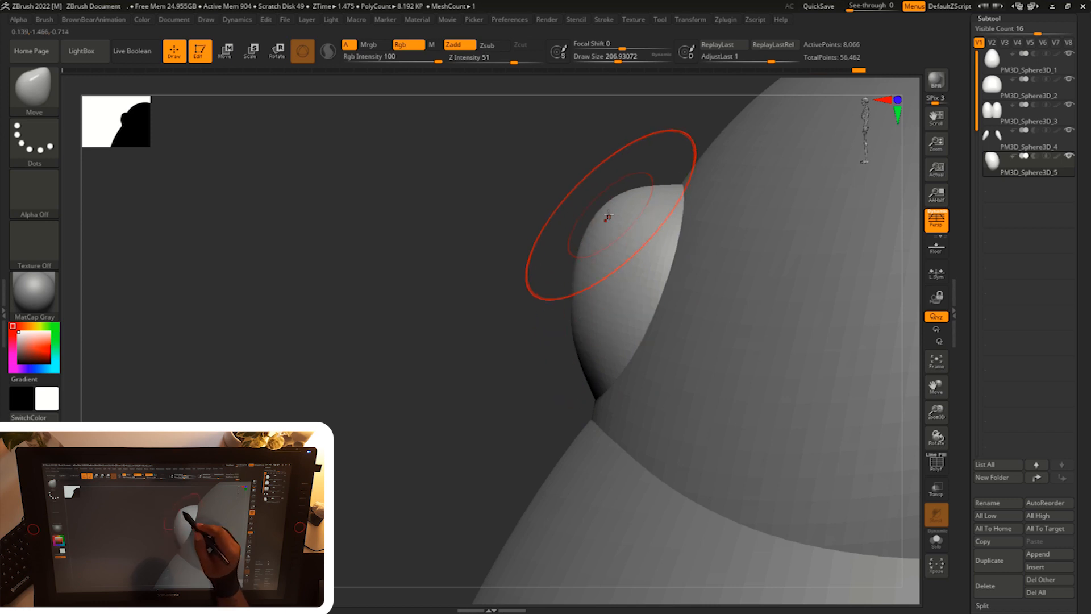
- Reposition the nose sphere against the face with the transform gizmo, working from the side and front views
drag(443, 368, 741, 219)
shift+drag(741, 219, 754, 216)
alt+drag(893, 225, 707, 236)
alt+drag(781, 227, 692, 247)
mouse_move(692, 247)
alt+mouse_down()
mouse_move(735, 224)
mouse_move(706, 248)
alt+mouse_up()
alt+drag(619, 272, 670, 250)
key(w)
drag(509, 308, 518, 308)
shift+drag(702, 212, 740, 233)
drag(476, 351, 484, 345)
drag(517, 308, 516, 313)
drag(708, 230, 628, 236)
drag(414, 353, 411, 352)
shift+drag(304, 392, 360, 394)
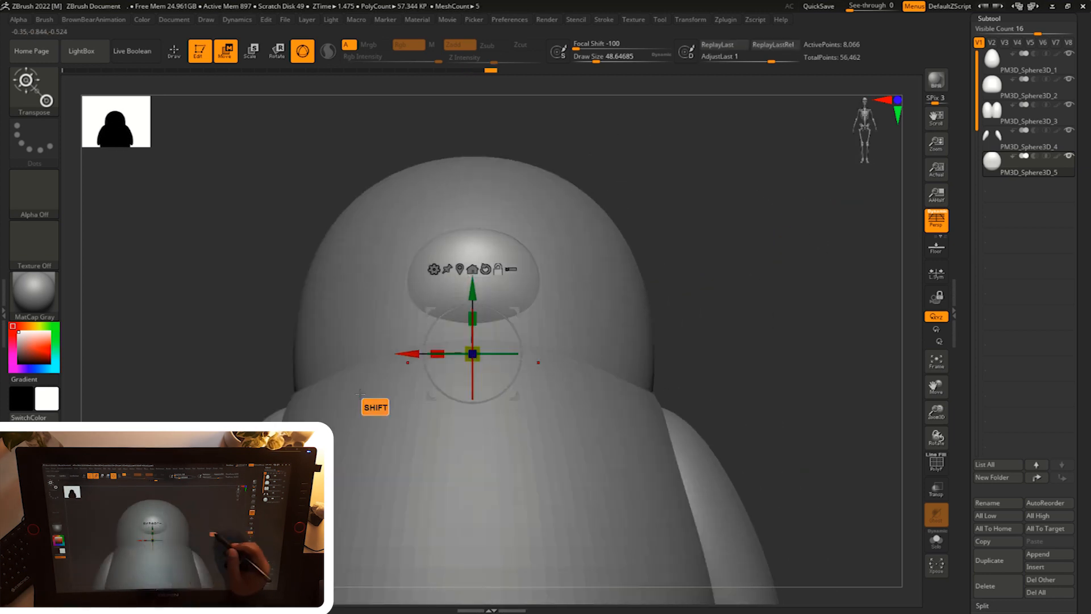
- Select the head sphere and adjust its crown with the Move brush at a draw size of about 245
alt+drag(825, 281, 798, 327)
alt+click(622, 386)
key(b)
key(m)
key(v)
mouse_move(732, 330)
alt+mouse_down()
mouse_move(733, 312)
mouse_move(706, 323)
mouse_move(711, 312)
mouse_move(700, 316)
mouse_move(717, 324)
alt+mouse_up()
key(s)
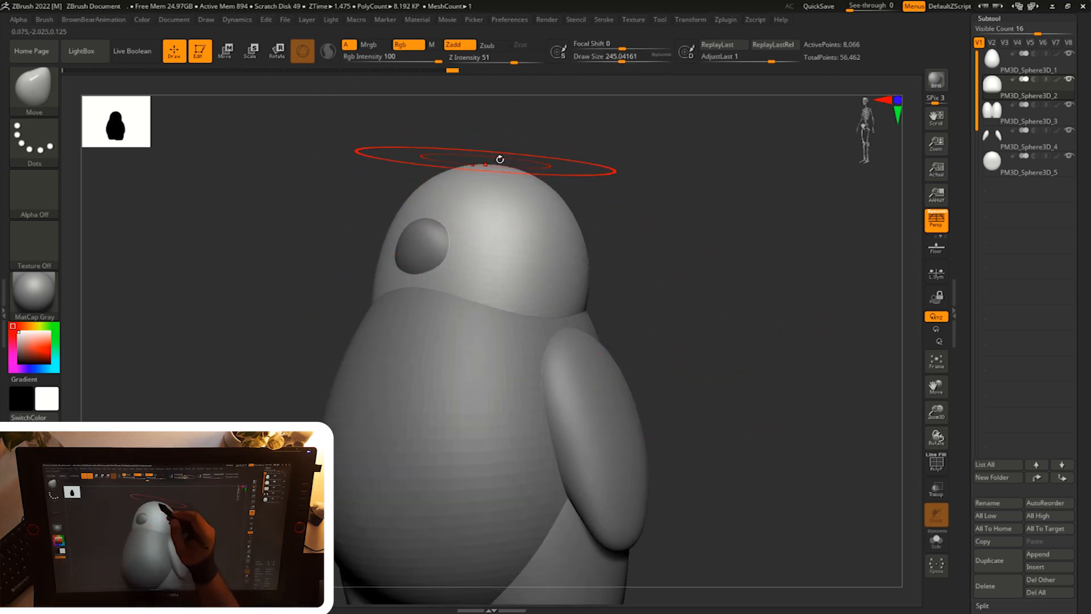
key(s)
drag(492, 174, 497, 174)
drag(611, 175, 653, 173)
drag(713, 149, 660, 142)
- Reshape the back and sides of the head with the Move brush, starting at a draw size of about 293
key(s)
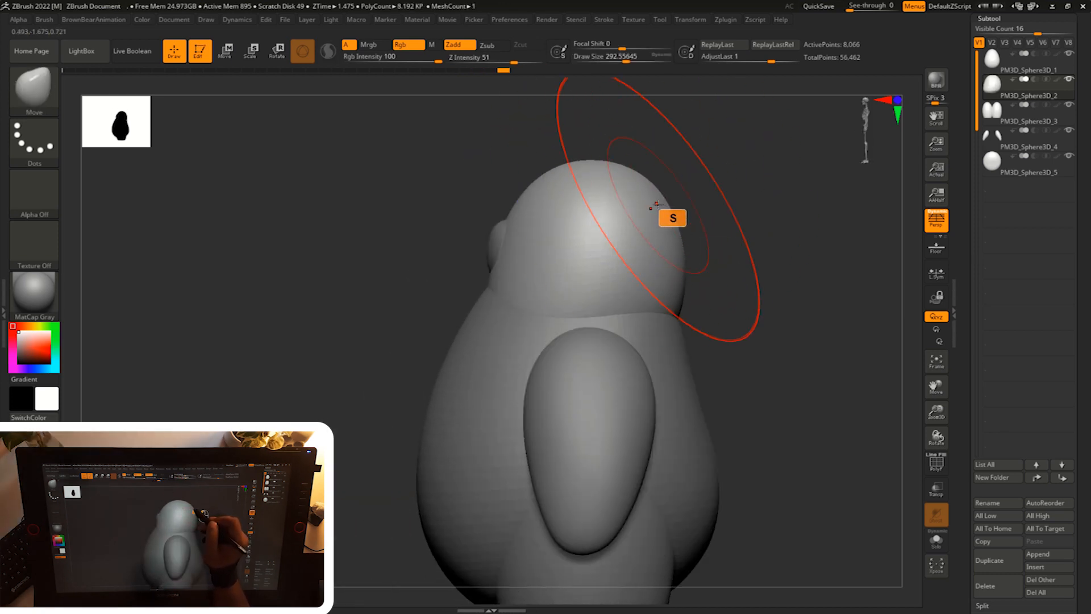
drag(625, 173, 624, 180)
drag(666, 262, 661, 264)
mouse_move(793, 261)
mouse_down()
mouse_move(720, 272)
mouse_move(679, 250)
mouse_up()
mouse_move(811, 224)
mouse_down()
mouse_move(725, 218)
mouse_move(745, 225)
mouse_up()
drag(435, 215, 434, 210)
drag(374, 252, 342, 253)
drag(663, 156, 524, 157)
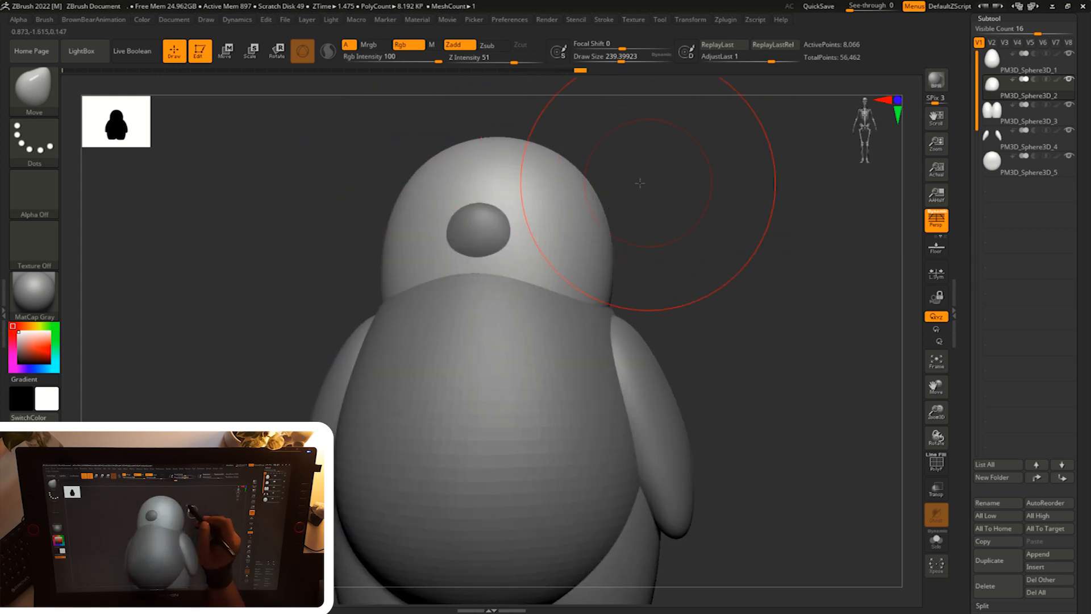
- Refine the head's contour around the face and cheeks with the Move brush at a draw size of about 239
drag(649, 181, 614, 165)
key(shift)
drag(551, 188, 483, 207)
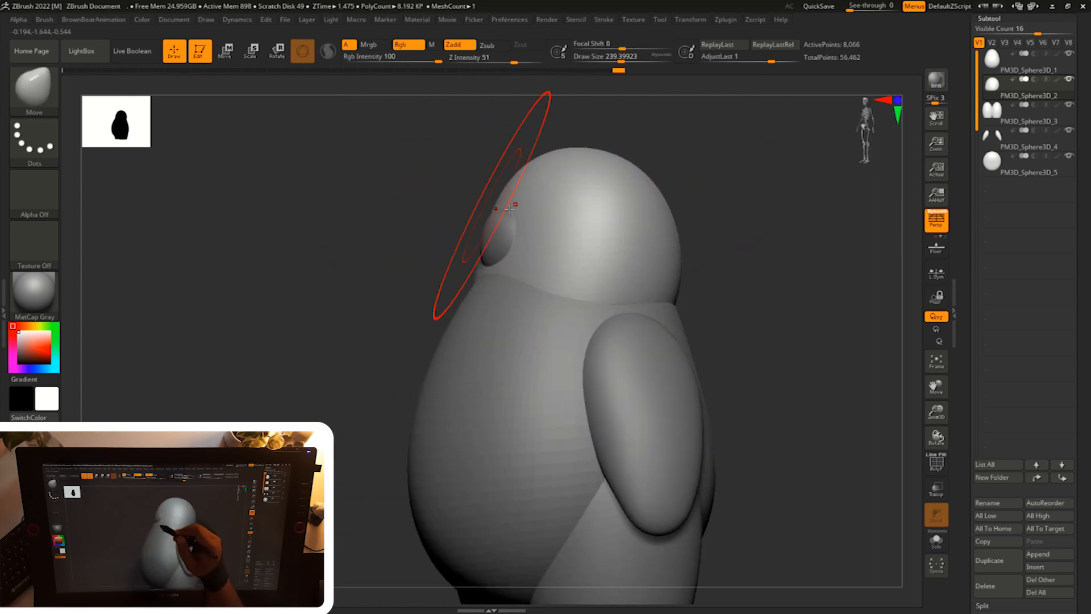
drag(547, 166, 512, 170)
drag(711, 262, 756, 284)
mouse_move(653, 291)
mouse_down()
mouse_move(625, 326)
mouse_move(632, 256)
mouse_move(613, 248)
mouse_up()
mouse_move(679, 259)
mouse_down()
mouse_move(621, 258)
mouse_move(662, 250)
mouse_move(653, 309)
mouse_up()
drag(739, 281, 684, 284)
shift+drag(654, 319, 666, 345)
drag(722, 296, 781, 298)
drag(656, 357, 631, 363)
mouse_move(716, 256)
mouse_down()
mouse_move(697, 254)
mouse_move(770, 250)
mouse_up()
shift+drag(604, 297, 545, 310)
mouse_move(701, 253)
shift+mouse_down()
mouse_move(745, 256)
mouse_move(693, 291)
shift+mouse_up()
- Remesh the head with DynaMesh at resolution 488, toggle the wireframe display, and set the DynaMesh resolution to 224
drag(963, 70, 962, 171)
click(989, 120)
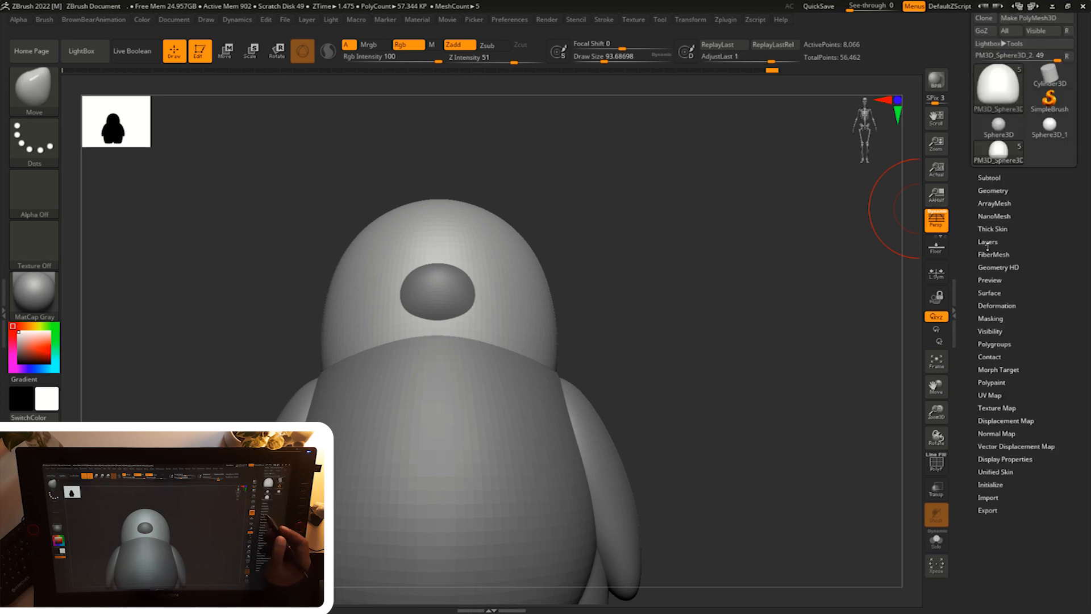
click(992, 191)
drag(959, 360, 972, 317)
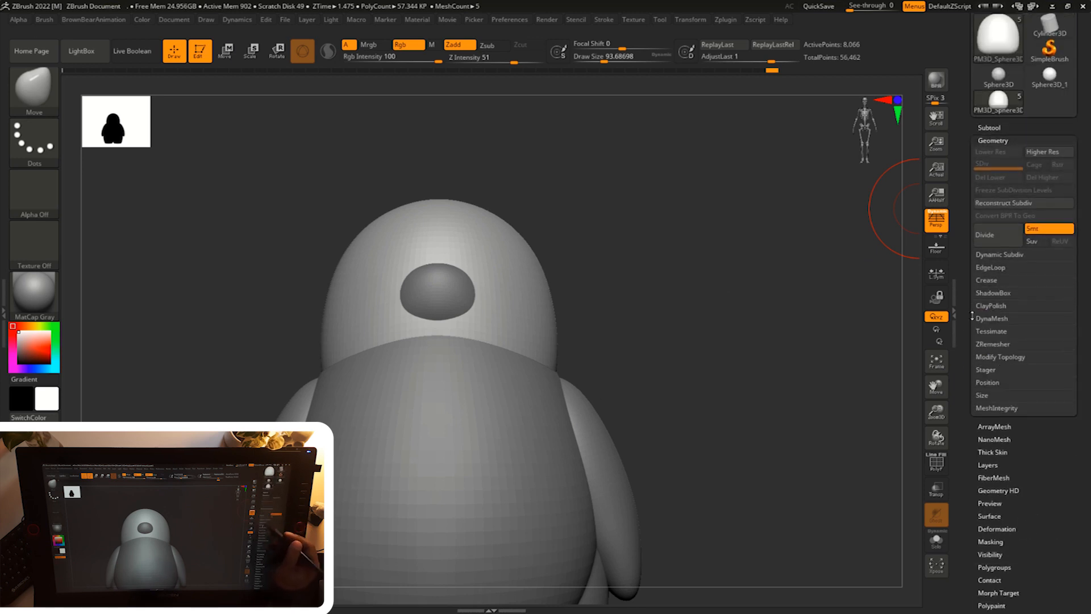
click(994, 319)
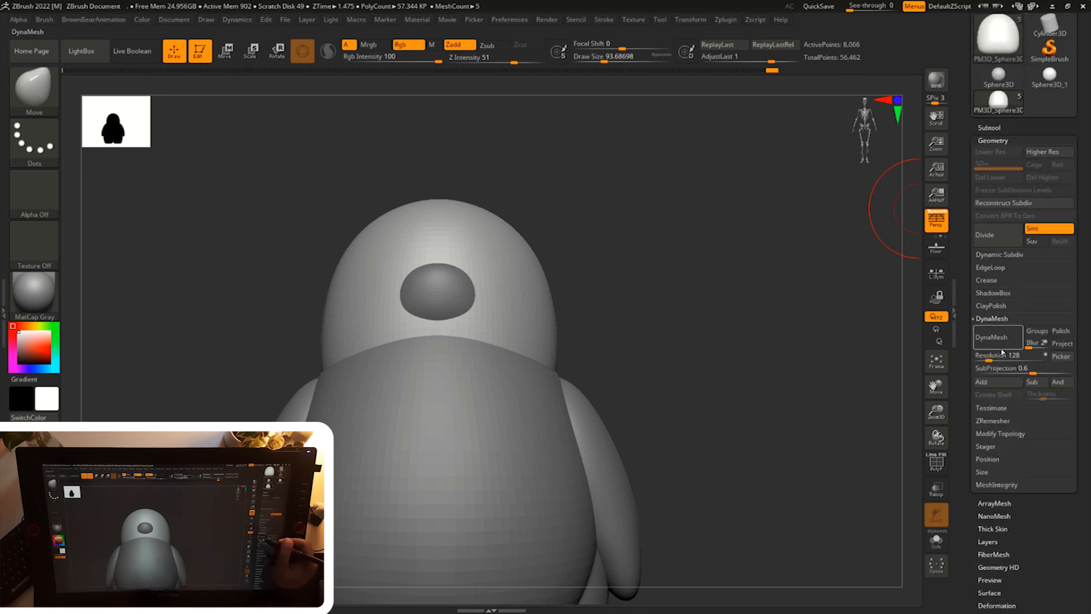
click(979, 343)
key(s)
key(shift+f)
key(shift+f)
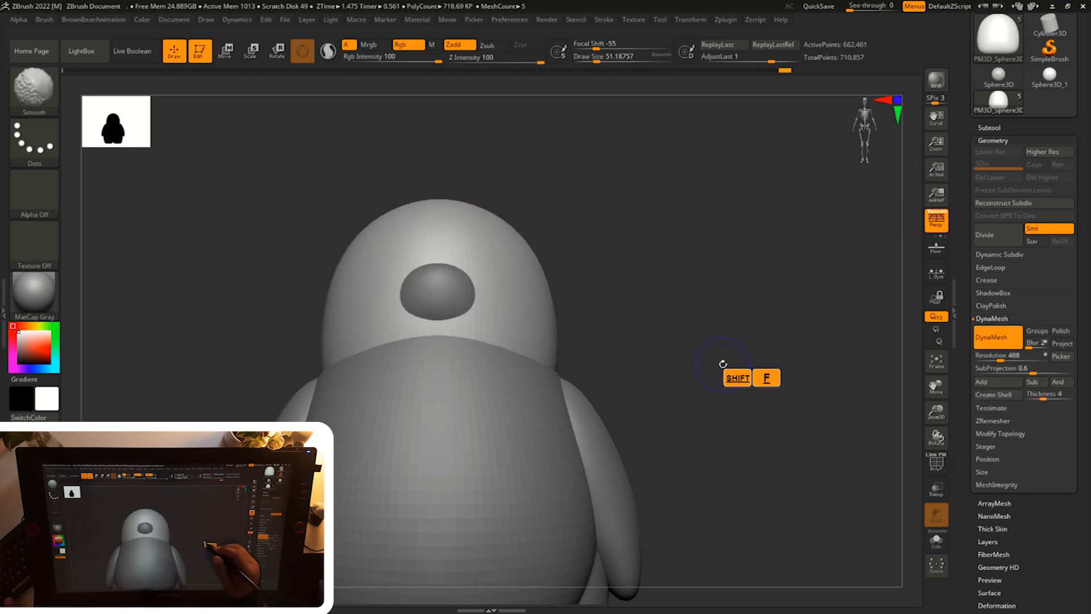
alt+drag(724, 375, 738, 382)
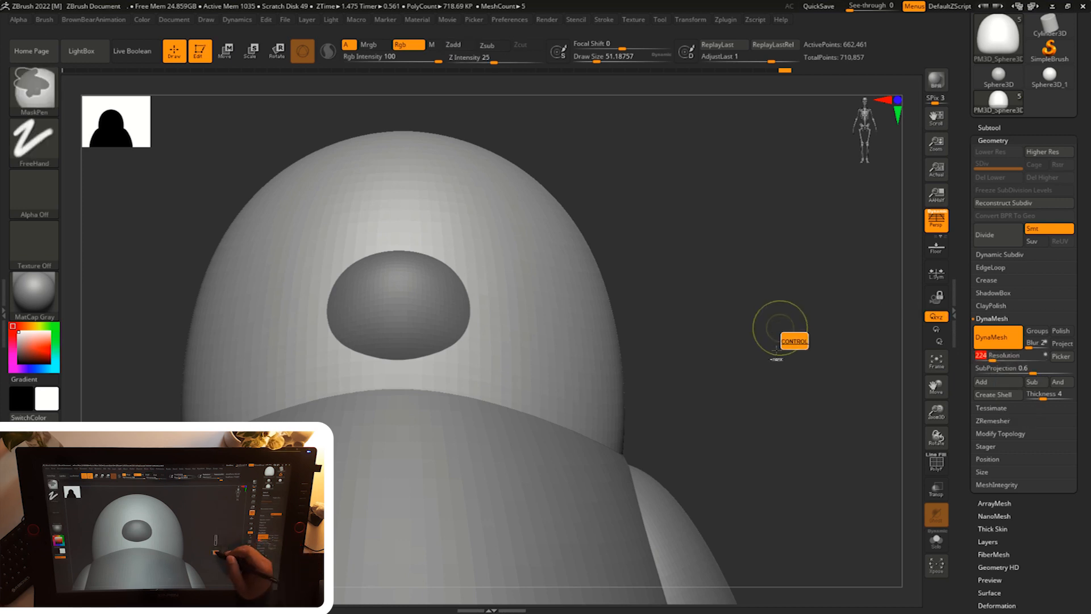
drag(811, 343, 789, 347)
- Switch to the ClayBuildup brush with a draw size of about 22, facing the front of the head
key(b)
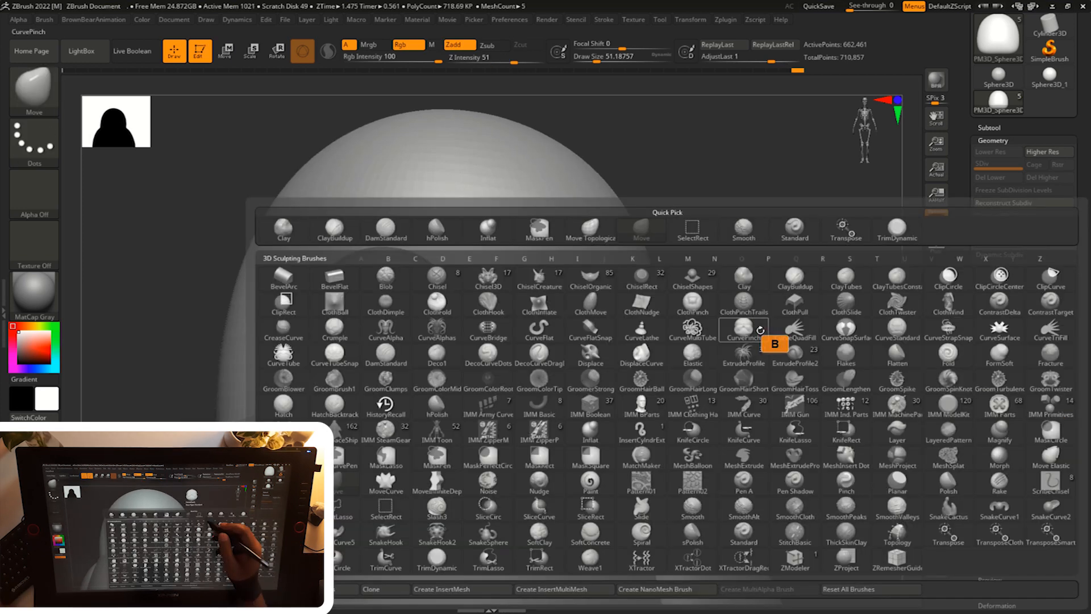
click(341, 229)
drag(708, 336, 749, 341)
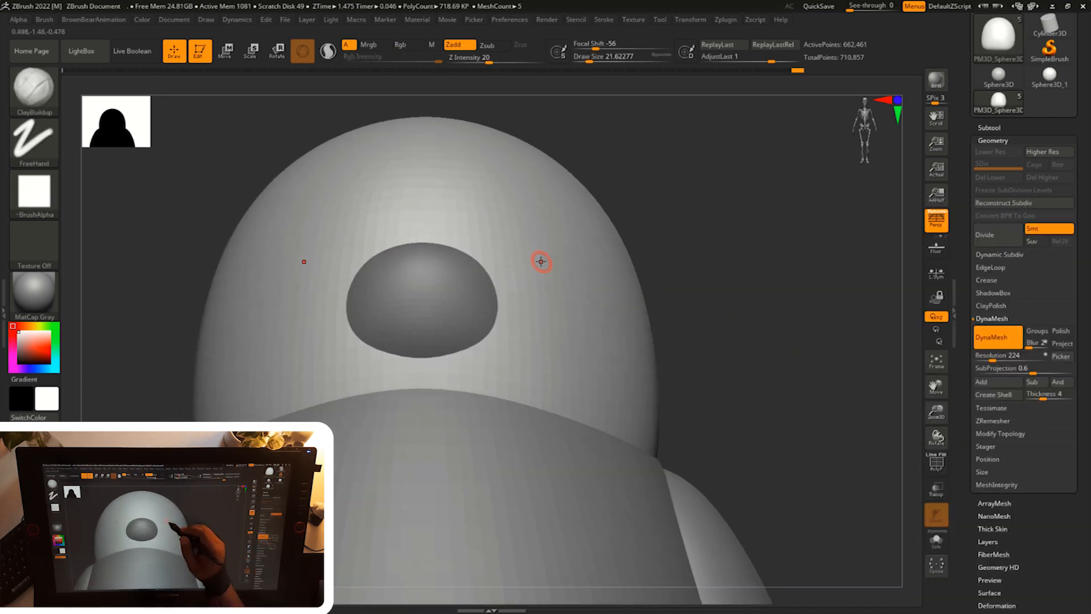
key(ctrl)
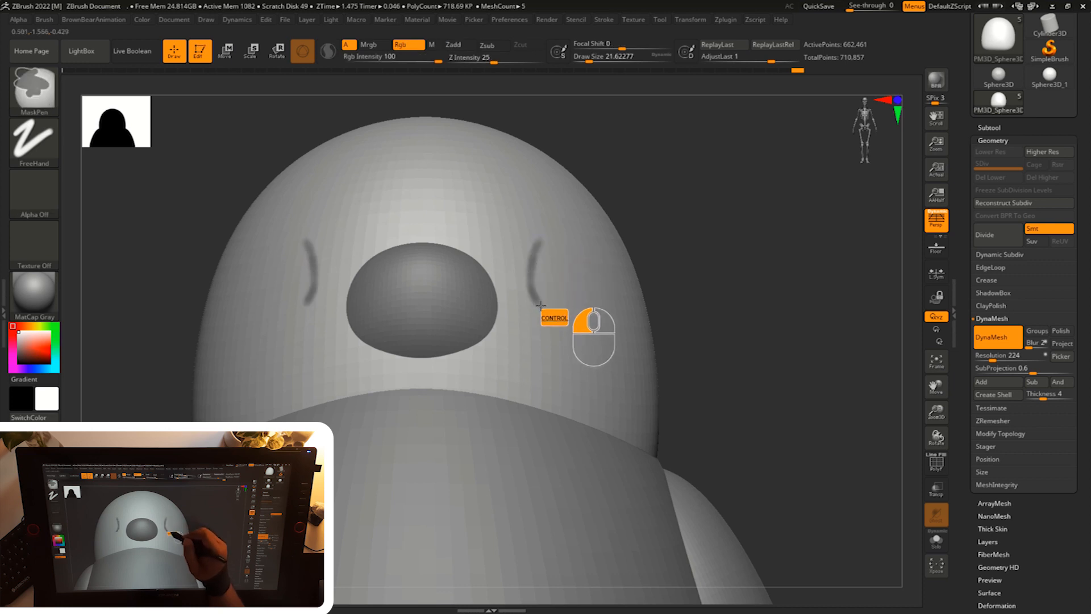
key(ctrl+z)
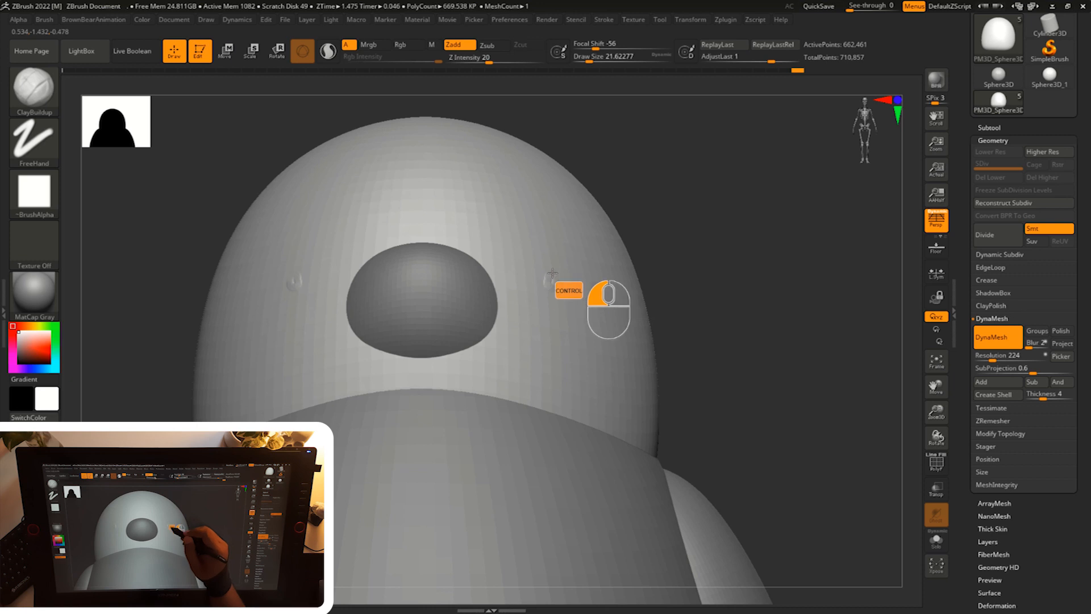
key(ctrl+z)
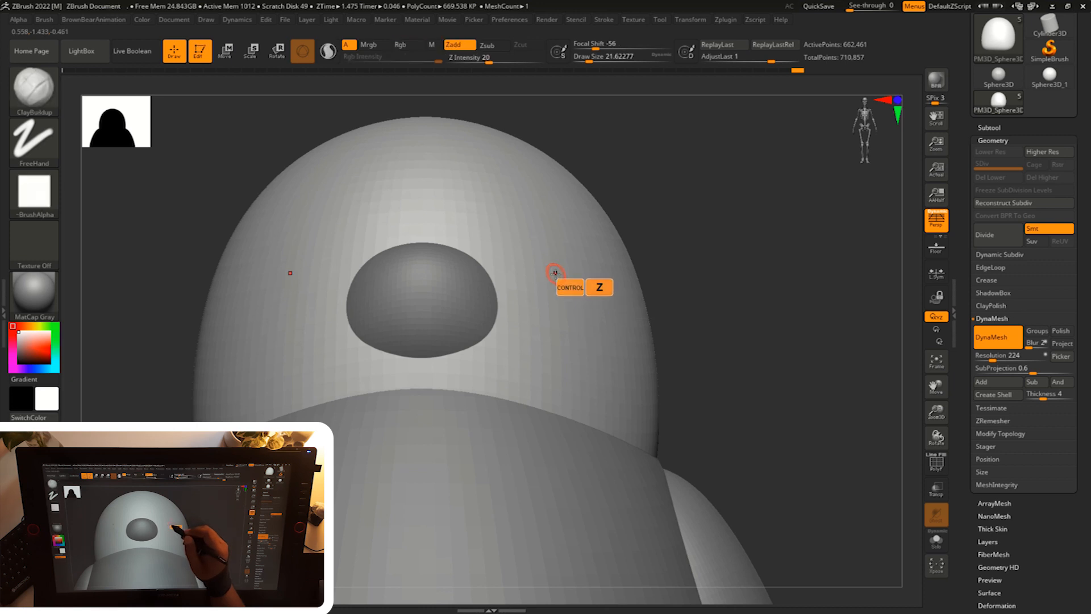
- Carve symmetrical eye sockets beside the nose with inverted ClayBuildup strokes at a draw size of about 97, and smooth them
key(bracketright)
key(bracketright)
key(bracketright)
key(bracketright)
key(bracketright)
mouse_move(556, 272)
alt+mouse_down()
mouse_move(539, 283)
mouse_move(556, 285)
alt+mouse_up()
mouse_move(767, 234)
mouse_down()
mouse_move(723, 239)
mouse_move(710, 209)
mouse_up()
key(bracketright)
key(bracketright)
mouse_move(557, 274)
alt+mouse_down()
mouse_move(569, 290)
mouse_move(557, 310)
mouse_move(539, 305)
alt+mouse_up()
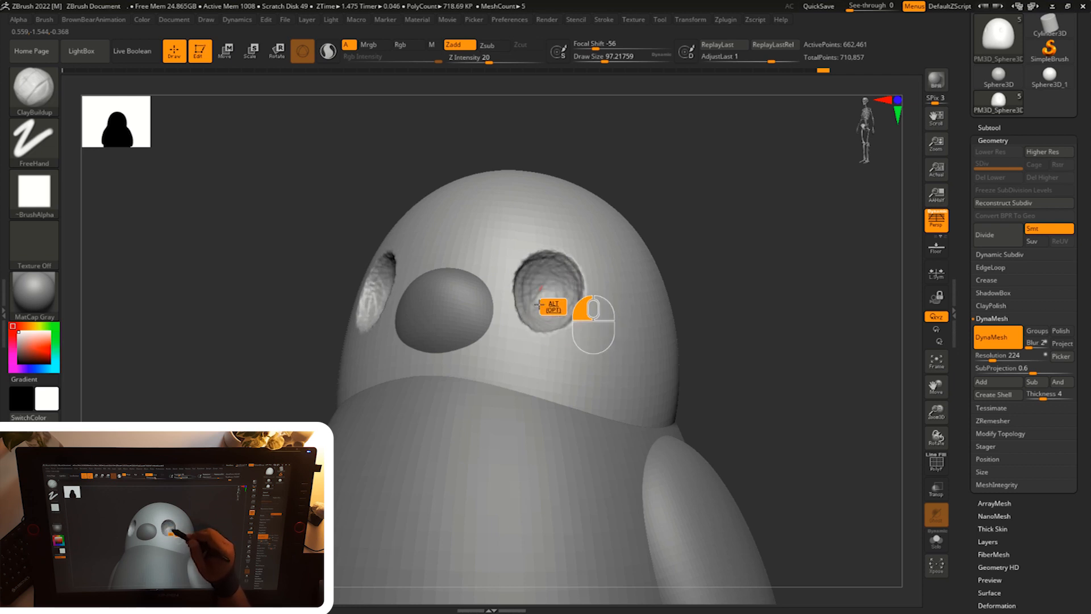
shift+drag(543, 324, 529, 314)
drag(682, 228, 796, 199)
- Append a Sphere3D_1 mesh as a new subtool for the eye and select it
click(989, 128)
click(1052, 554)
click(1037, 554)
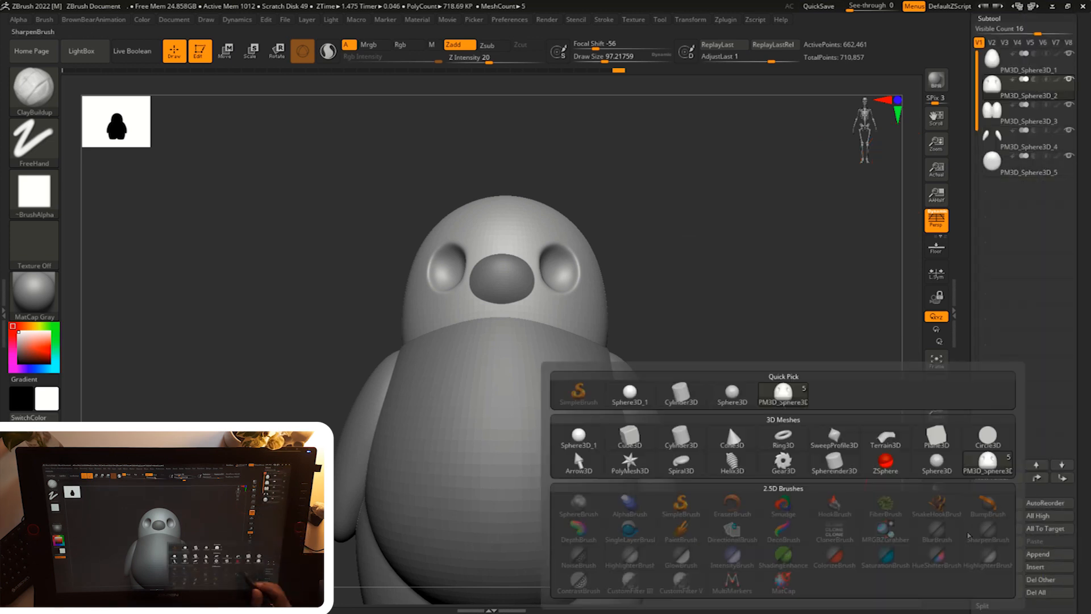
click(579, 437)
click(992, 188)
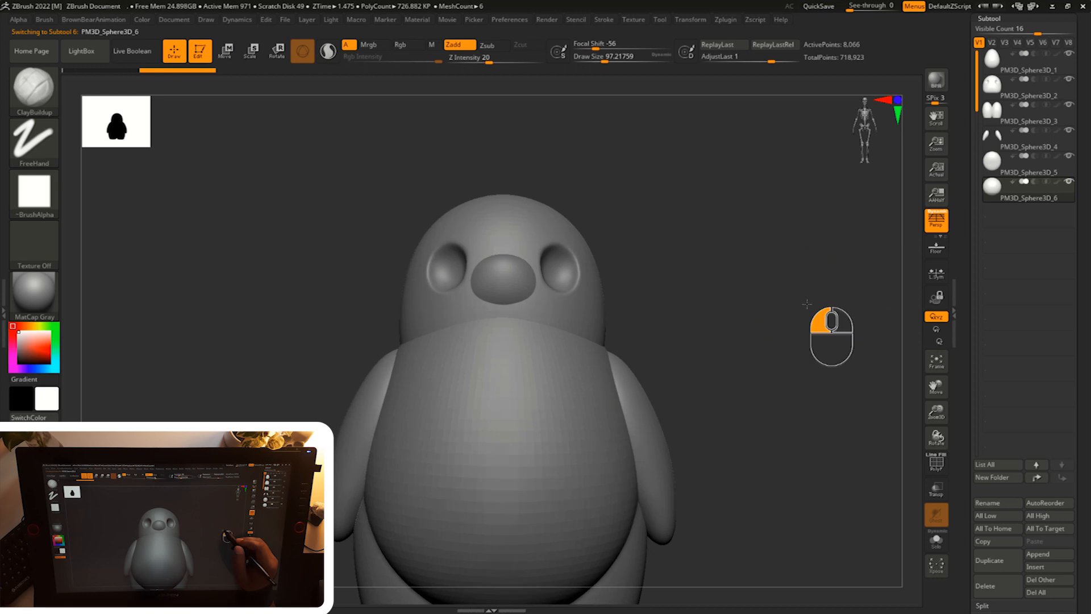
- Scale the new sphere down to eye size and move it onto the front of the face
key(w)
alt+drag(787, 335, 707, 318)
drag(501, 349, 523, 256)
alt+drag(635, 261, 642, 330)
drag(523, 320, 487, 383)
drag(682, 273, 673, 306)
alt+drag(544, 258, 522, 283)
drag(500, 363, 501, 385)
drag(659, 307, 652, 286)
- Position and rotate the eye sphere with the gizmo until it sits inside one eye socket
key(q)
key(w)
drag(530, 343, 581, 339)
alt+drag(670, 261, 676, 312)
drag(588, 352, 544, 344)
alt+drag(658, 301, 662, 284)
drag(676, 272, 671, 341)
drag(543, 401, 549, 392)
drag(676, 341, 664, 284)
shift+drag(563, 345, 546, 360)
mouse_move(756, 302)
mouse_down()
mouse_move(636, 293)
mouse_move(761, 301)
mouse_up()
shift+drag(534, 379, 530, 366)
drag(762, 296, 636, 293)
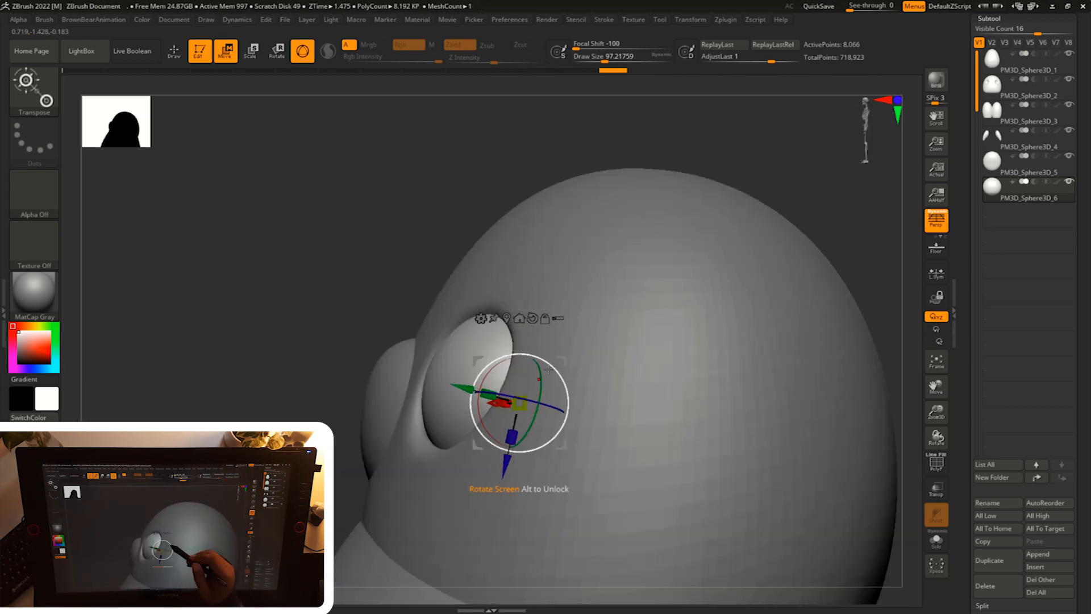
drag(341, 238, 472, 241)
drag(761, 299, 726, 273)
mouse_move(739, 335)
alt+mouse_down()
mouse_move(741, 295)
mouse_move(731, 343)
mouse_move(744, 372)
mouse_move(762, 357)
mouse_move(823, 353)
alt+mouse_up()
- Mirror the eye across the X axis with SubTool Master, merging the copy into one subtool
key(q)
mouse_move(753, 22)
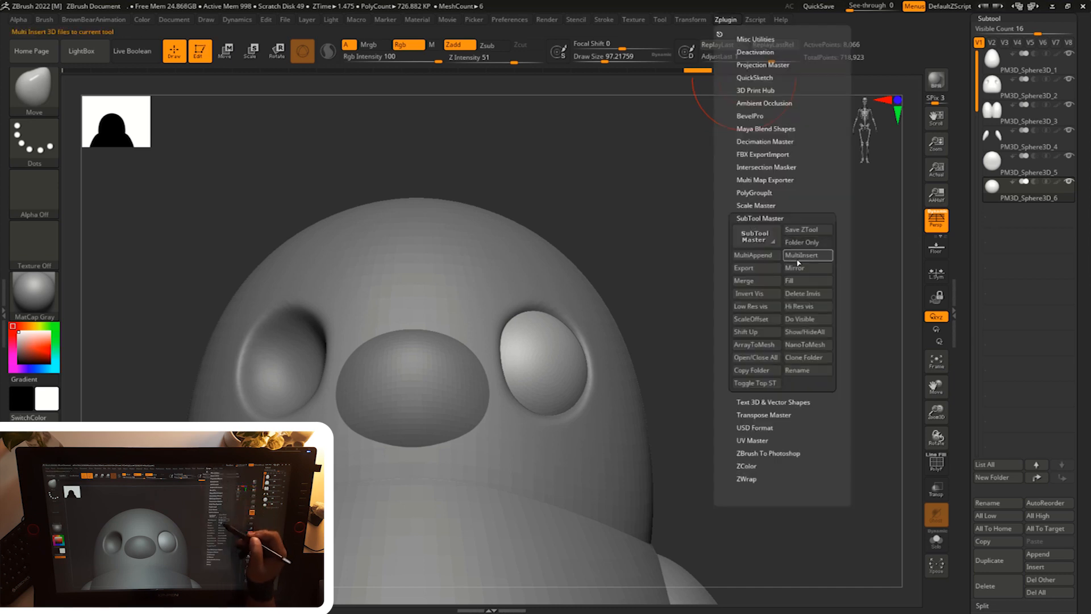
click(801, 268)
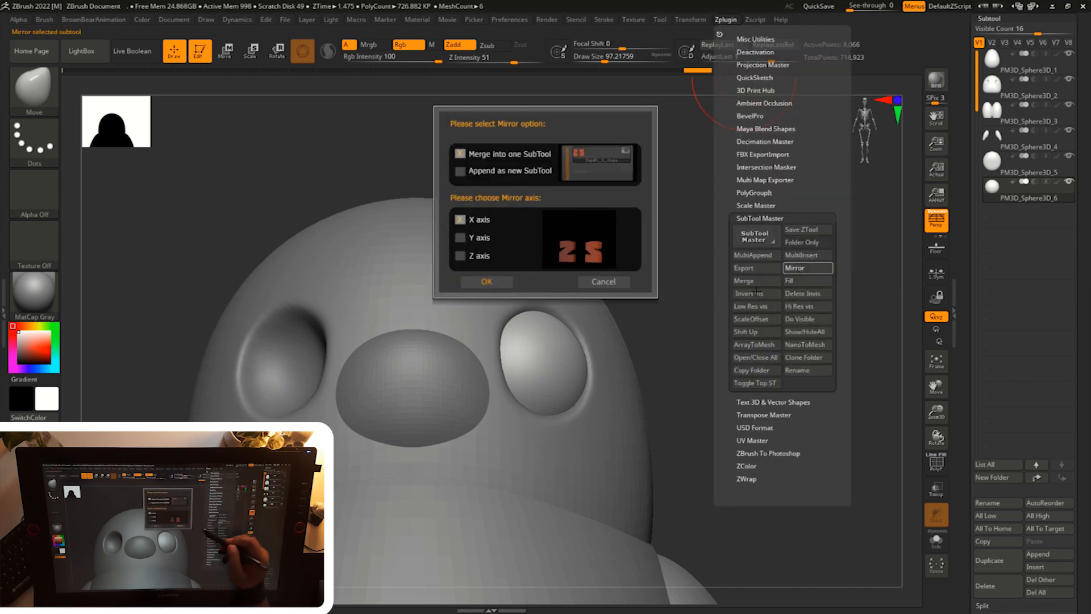
click(489, 281)
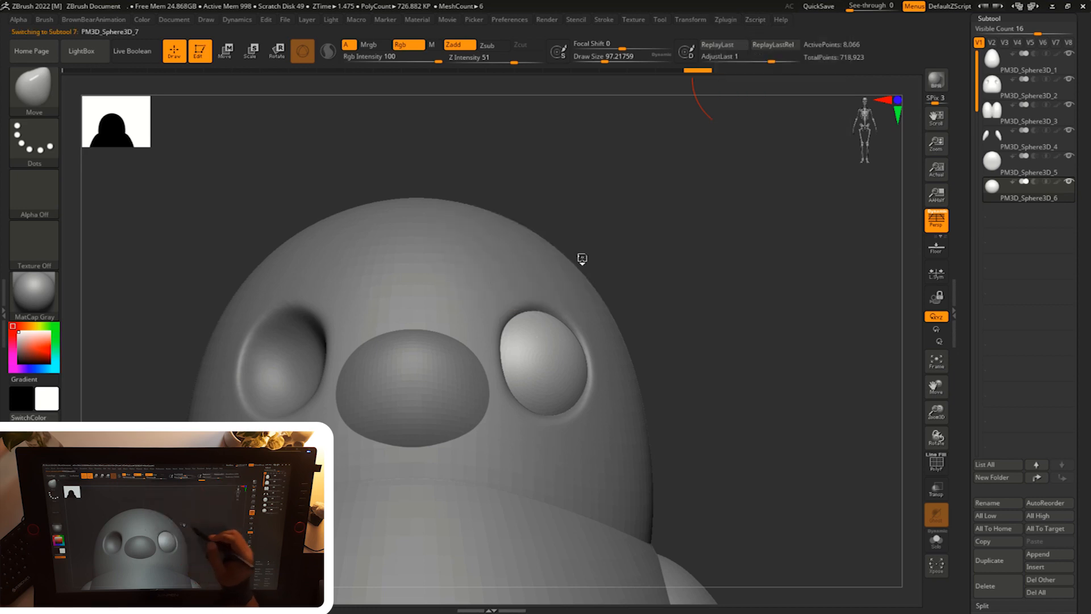
- Select the head and reshape its crown from above with the Move brush at a draw size of about 437
shift+drag(723, 324, 362, 406)
mouse_move(748, 312)
mouse_down()
mouse_move(275, 356)
mouse_move(343, 351)
mouse_up()
mouse_move(554, 193)
mouse_down()
mouse_move(577, 229)
mouse_move(667, 277)
mouse_move(710, 324)
mouse_up()
key(s)
click(420, 275)
drag(419, 275, 336, 243)
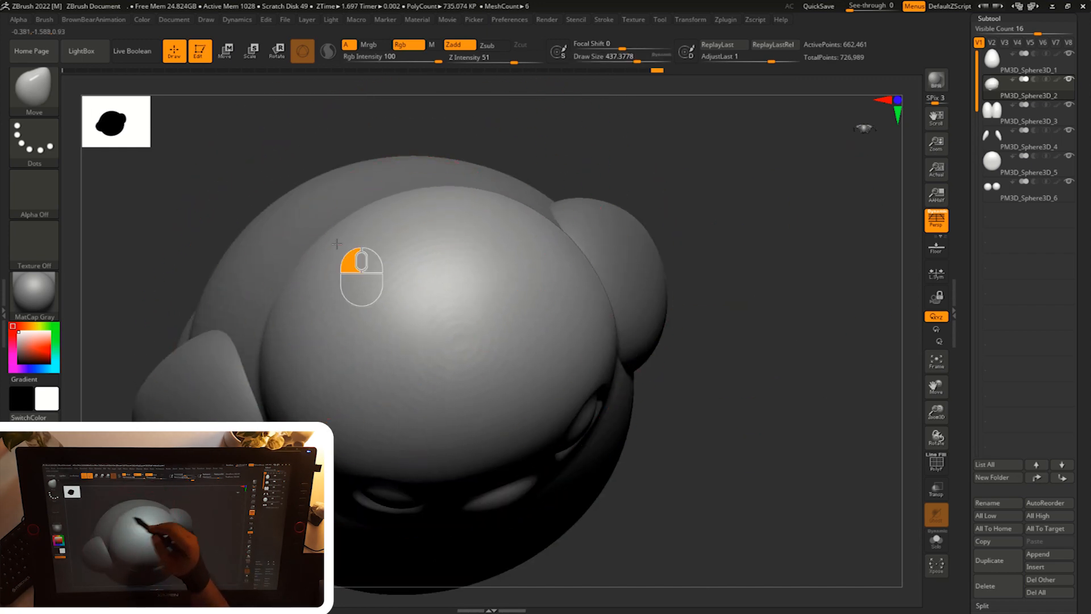
key(s)
mouse_move(731, 262)
mouse_down()
mouse_move(685, 245)
mouse_move(721, 253)
mouse_move(736, 287)
mouse_up()
drag(446, 490, 447, 473)
- Adjust the head's side profile and face with the Move brush, varying the draw size between about 324 and 453
drag(670, 292, 682, 256)
key(s)
drag(685, 256, 625, 270)
key(s)
drag(539, 341, 531, 336)
drag(710, 267, 702, 273)
key(s)
drag(625, 338, 588, 335)
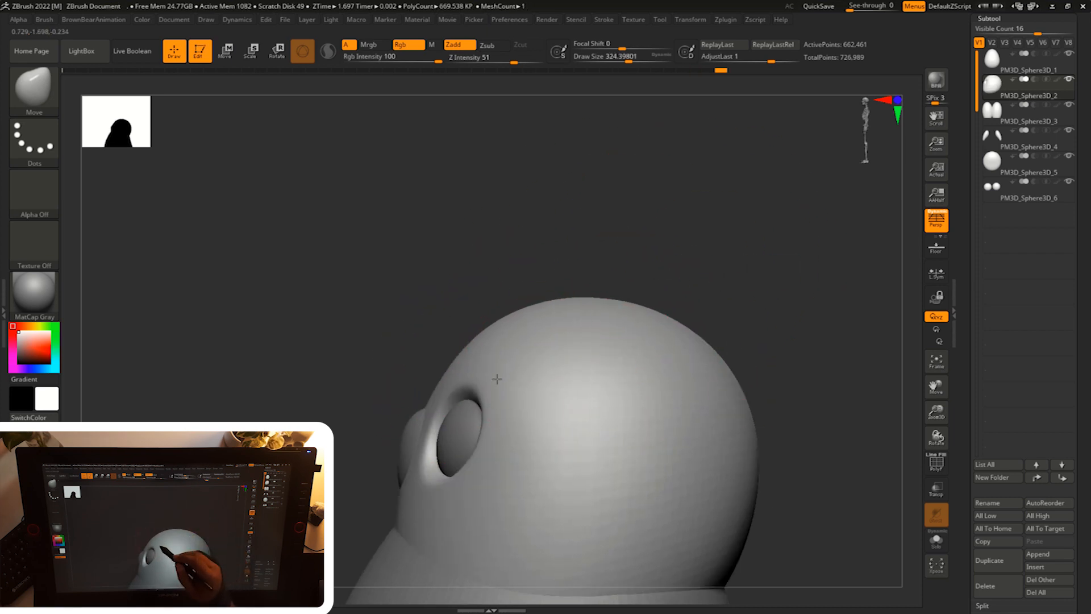
alt+drag(767, 340, 759, 296)
shift+drag(715, 424, 712, 435)
shift+drag(396, 504, 402, 500)
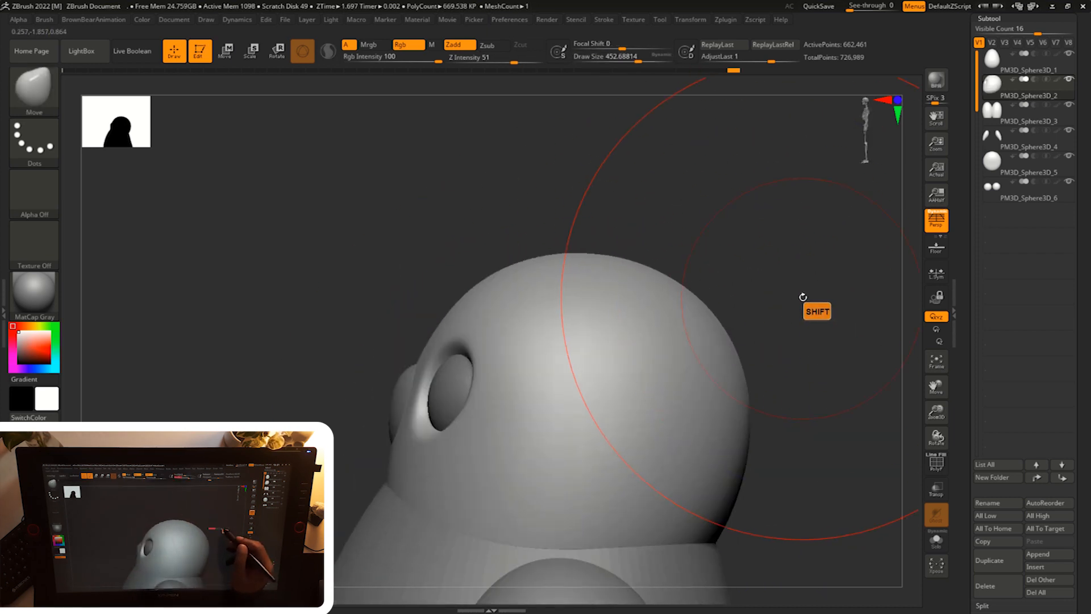
- Select the nose and shift it slightly against the face with the gizmo
alt+click(402, 397)
key(w)
drag(455, 445, 450, 443)
shift+drag(631, 250, 739, 314)
- Append another sphere mesh as a subtool and select it
click(1043, 559)
click(577, 440)
click(1016, 224)
- Move the new sphere up to the front of the snout and scale it down as a nose tip
mouse_move(749, 227)
alt+mouse_down()
mouse_move(733, 314)
mouse_move(762, 227)
alt+mouse_up()
drag(468, 473, 468, 345)
alt+drag(694, 310, 780, 328)
drag(507, 359, 456, 463)
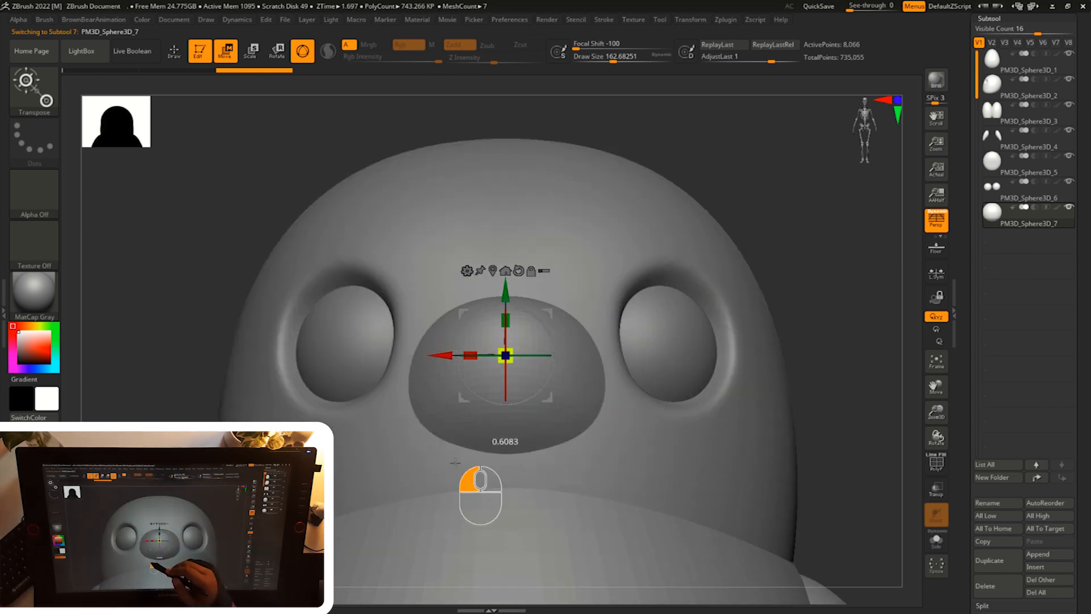
shift+drag(774, 230, 665, 250)
drag(450, 355, 221, 355)
shift+drag(654, 276, 903, 317)
drag(431, 347, 377, 449)
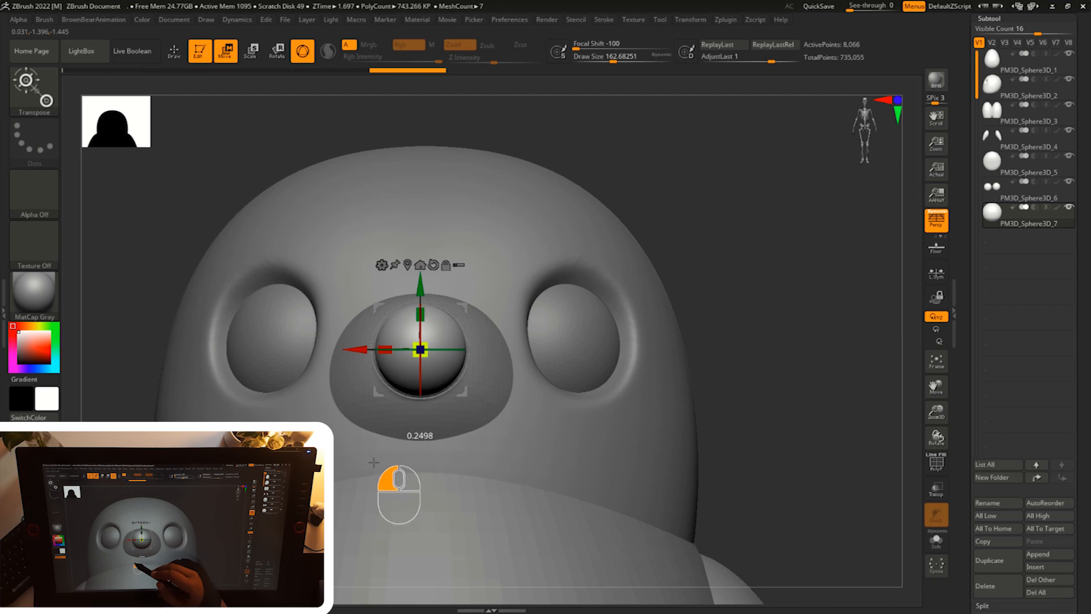
- Stretch the nose-tip sphere into a wide, flattened ellipsoid and position it on the upper snout
mouse_move(695, 291)
alt+mouse_down()
mouse_move(751, 276)
mouse_move(787, 340)
mouse_move(670, 348)
alt+mouse_up()
key(b)
key(m)
key(v)
key(s)
click(786, 294)
key(w)
shift+drag(527, 330, 514, 362)
drag(433, 359, 429, 359)
mouse_move(755, 286)
alt+mouse_down()
mouse_move(800, 283)
mouse_move(797, 321)
alt+mouse_up()
- Shape the nose tip into a rounded triangle using the Move brush at a draw size of up to about 192
key(b)
key(m)
key(v)
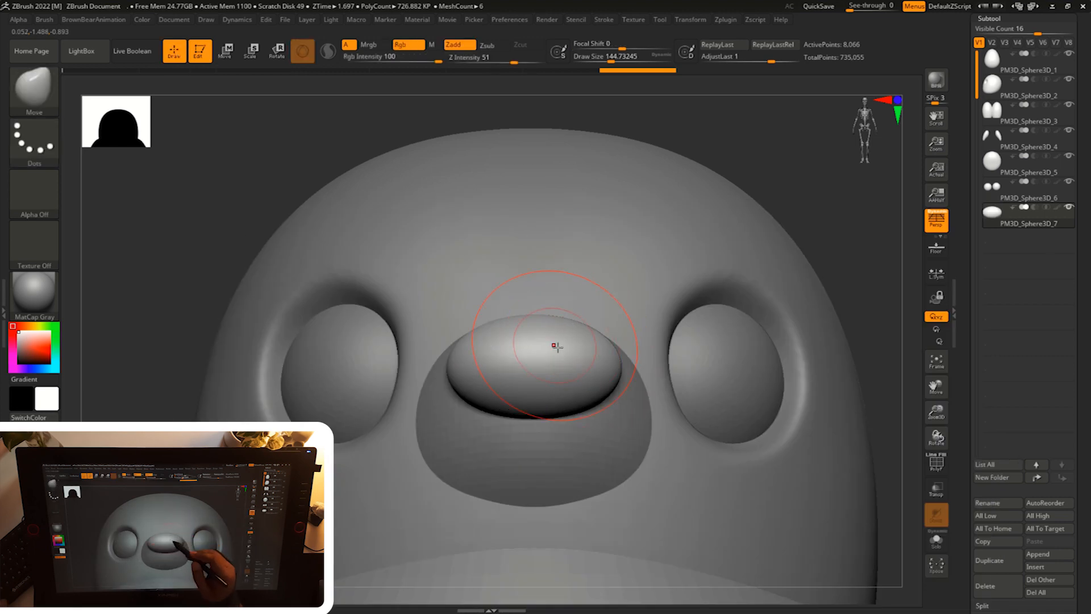
key(s)
drag(618, 353, 640, 354)
drag(872, 218, 733, 226)
key(s)
mouse_move(570, 388)
mouse_down()
mouse_move(580, 387)
mouse_move(566, 373)
mouse_up()
mouse_move(421, 443)
shift+mouse_down()
mouse_move(500, 409)
mouse_move(479, 427)
mouse_move(509, 418)
shift+mouse_up()
key(s)
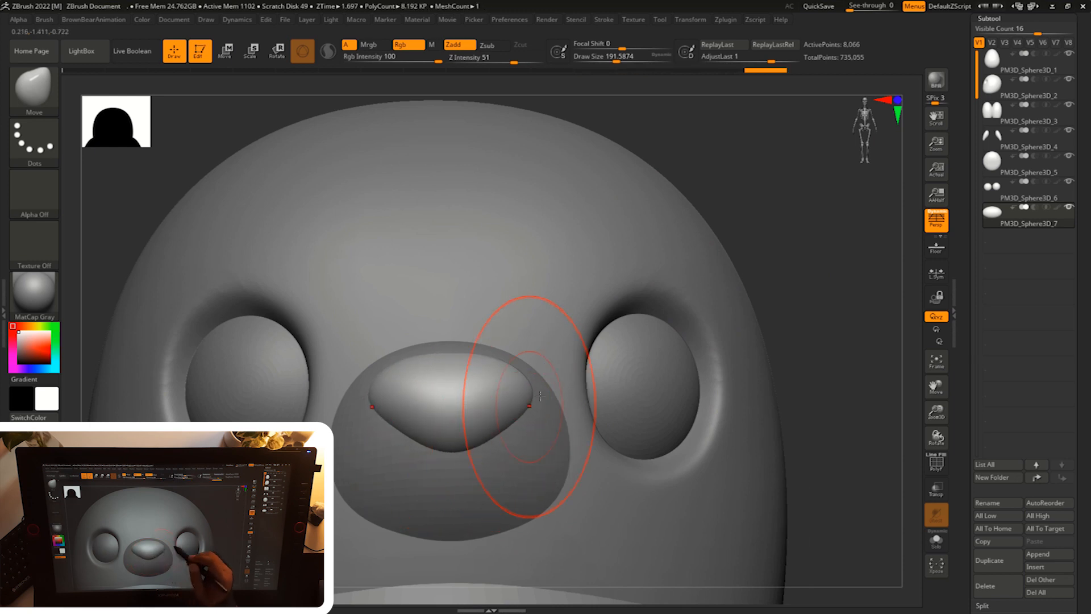
- Fit the nose tip's profile to the snout and raise its lower sides with the Move brush, reducing the draw size to about 124
right_drag(535, 396, 540, 407)
right_drag(302, 505, 531, 364)
key(s)
drag(531, 364, 529, 355)
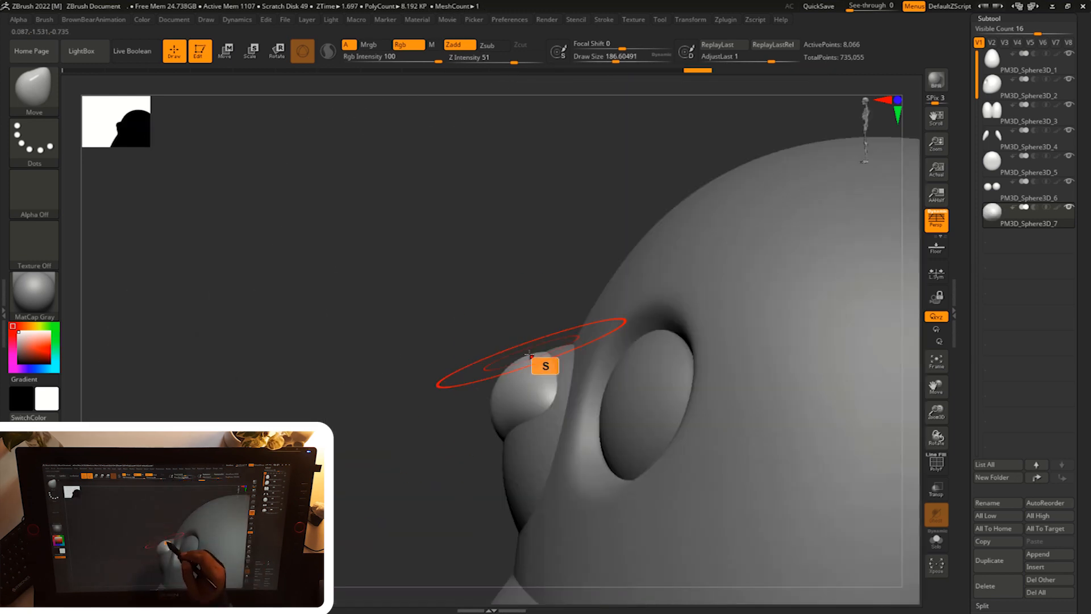
shift+right_drag(540, 360, 458, 471)
key(s)
drag(549, 408, 529, 407)
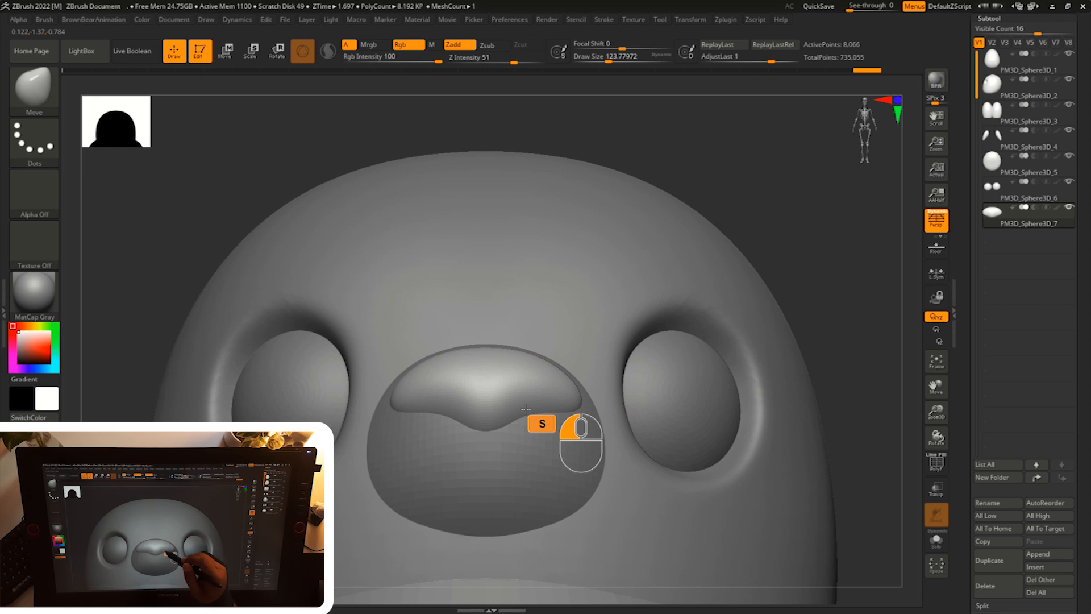
- Pull the nose tip's side corners out along the snout's edge with the Move brush at a draw size of about 120
right_drag(853, 247, 607, 400)
key(s)
drag(607, 401, 569, 400)
right_drag(784, 290, 625, 412)
key(s)
drag(625, 412, 612, 415)
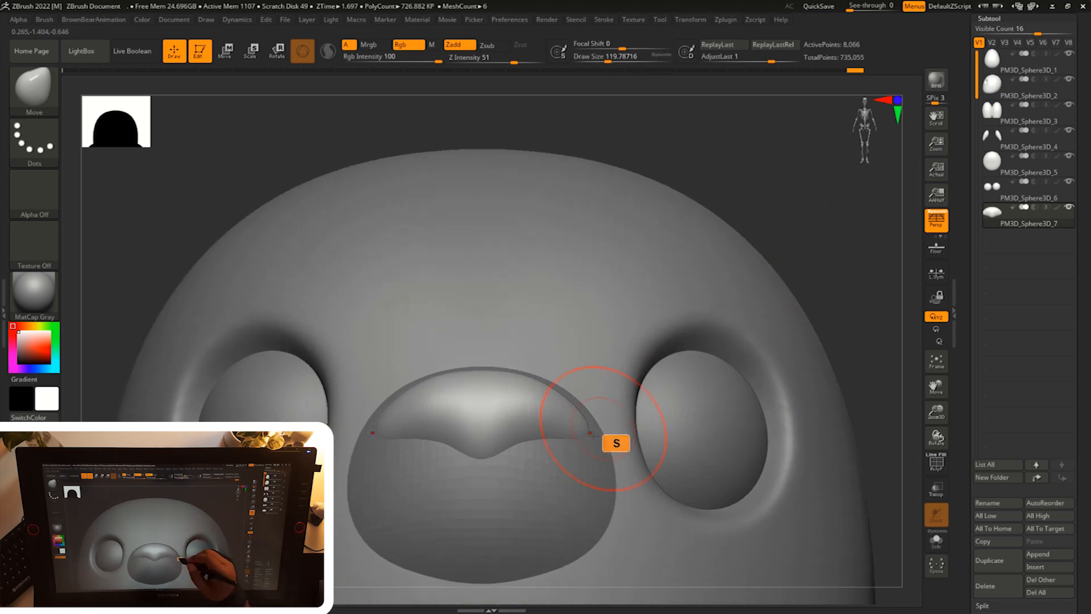
right_drag(558, 442, 623, 397)
key(shift)
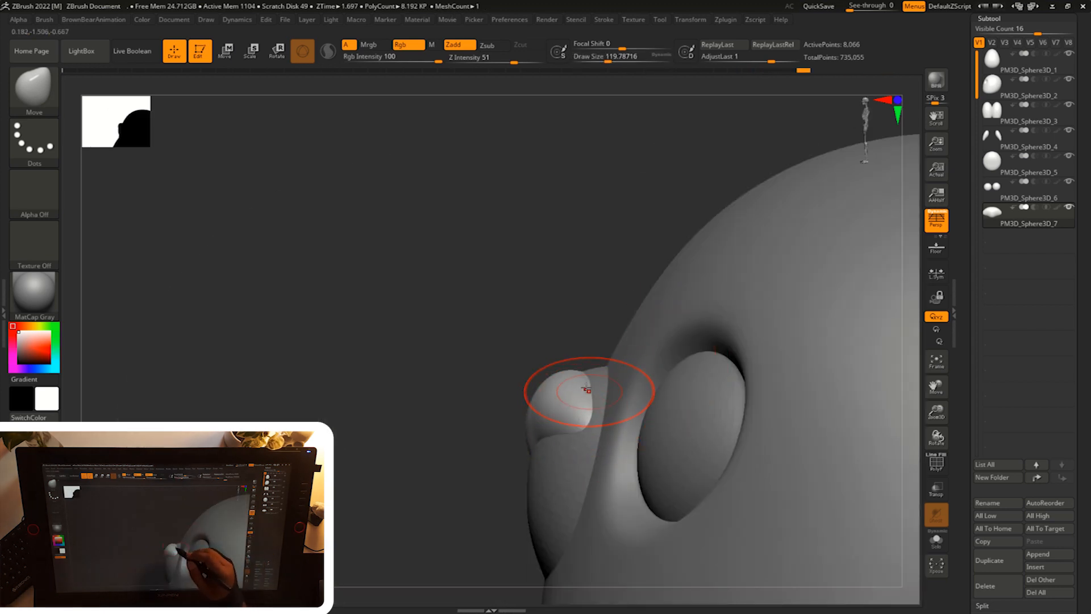
mouse_move(546, 383)
shift+right_down()
mouse_move(567, 380)
mouse_move(547, 428)
shift+right_up()
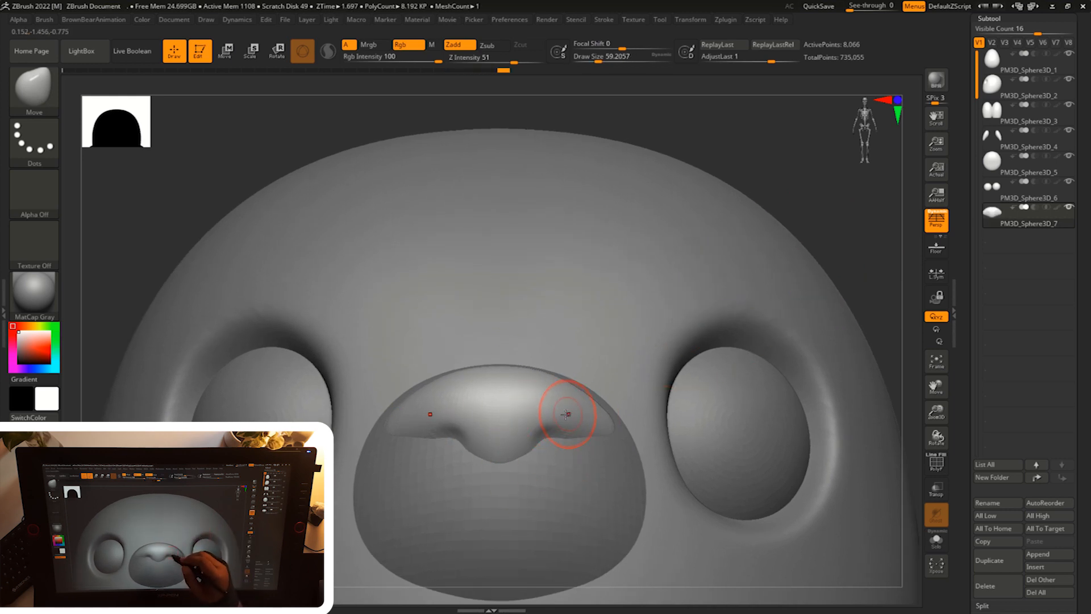
- Scale the nose tip down slightly with the gizmo
mouse_move(844, 287)
alt+mouse_down()
mouse_move(811, 270)
mouse_move(779, 303)
mouse_move(728, 304)
mouse_move(789, 277)
mouse_move(828, 276)
alt+mouse_up()
alt+drag(828, 276, 787, 319)
key(e)
key(r)
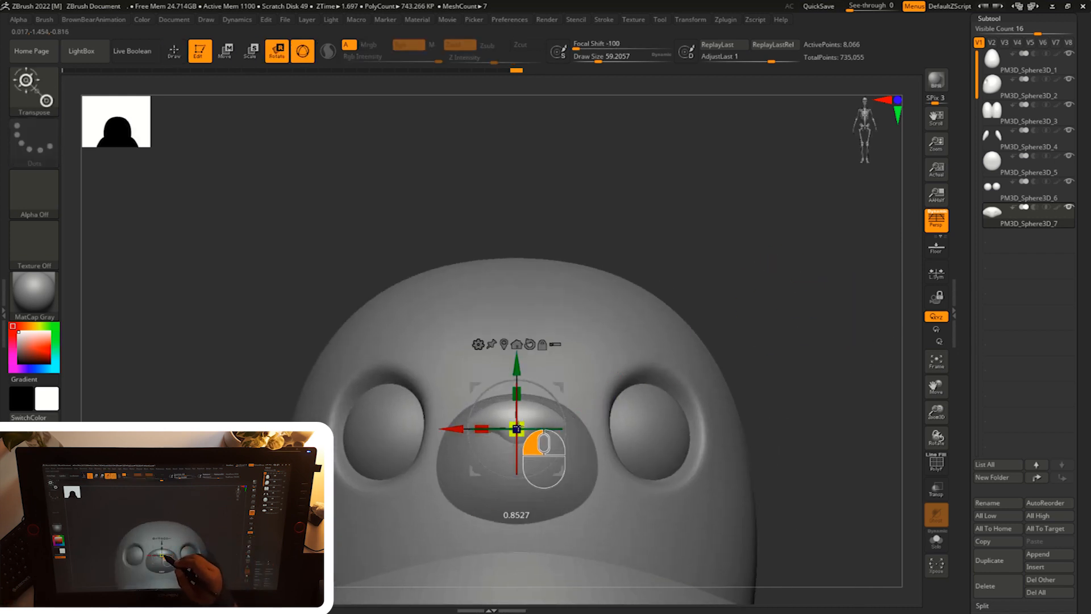
alt+drag(756, 283, 779, 279)
shift+drag(778, 279, 739, 272)
- Return to the Move brush and adjust the nose area's shape from the front and side
key(b)
click(671, 224)
shift+drag(571, 273, 625, 274)
mouse_move(767, 279)
alt+mouse_down()
mouse_move(756, 290)
mouse_move(755, 269)
mouse_move(755, 303)
mouse_move(765, 308)
mouse_move(767, 284)
mouse_move(774, 301)
alt+mouse_up()
alt+click(676, 284)
alt+drag(774, 302, 782, 272)
key(s)
drag(728, 301, 745, 301)
drag(463, 464, 506, 466)
mouse_move(758, 335)
shift+mouse_down()
mouse_move(758, 296)
mouse_move(716, 284)
shift+mouse_up()
drag(501, 461, 501, 449)
- Refine the nose and surrounding face with the Move brush at a draw size of about 108
mouse_move(836, 273)
mouse_down()
mouse_move(827, 266)
mouse_move(850, 241)
mouse_move(836, 252)
mouse_up()
key(s)
mouse_move(767, 267)
mouse_down()
mouse_move(806, 281)
mouse_move(756, 267)
mouse_up()
drag(557, 437, 569, 431)
drag(603, 336, 605, 328)
mouse_move(552, 267)
shift+mouse_down()
mouse_move(704, 323)
mouse_move(681, 344)
shift+mouse_up()
mouse_move(548, 379)
shift+mouse_down()
mouse_move(542, 374)
mouse_move(536, 455)
mouse_move(611, 441)
shift+mouse_up()
- Remesh the head with DynaMesh at resolution 64, displaying its polyframe to check the mesh density
shift+click(955, 553)
scroll(968, 474, down, 5)
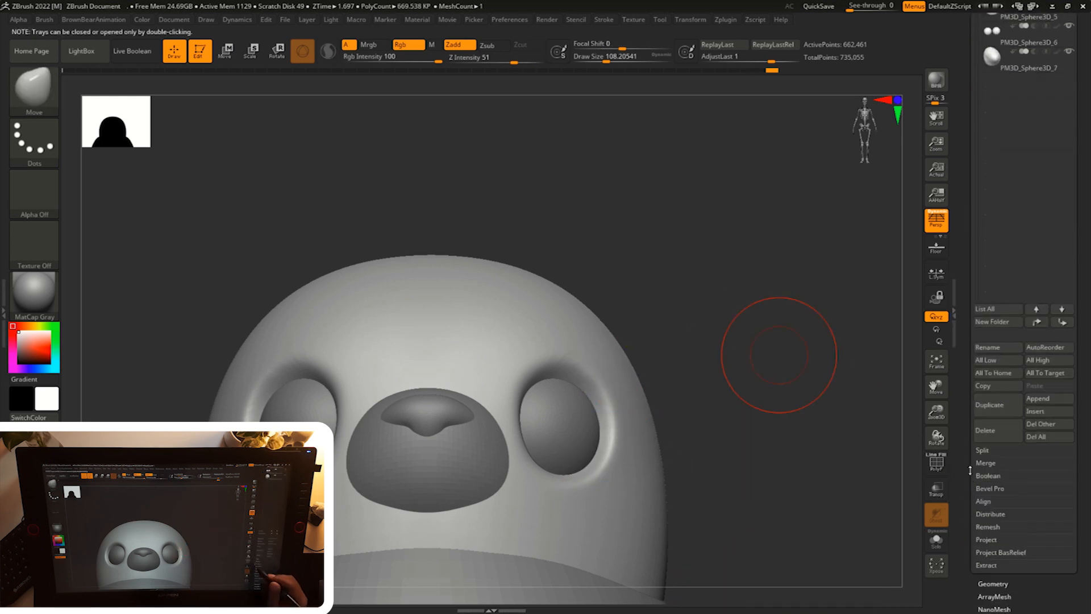
click(991, 584)
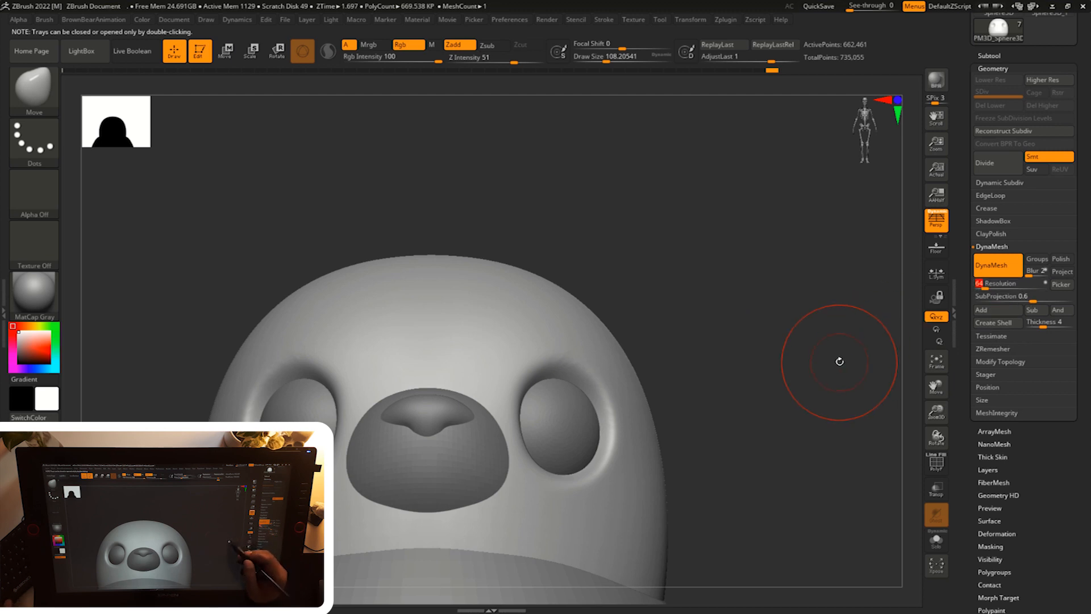
key(shift+f)
mouse_move(833, 367)
ctrl+mouse_down()
mouse_move(817, 403)
mouse_move(982, 308)
ctrl+mouse_up()
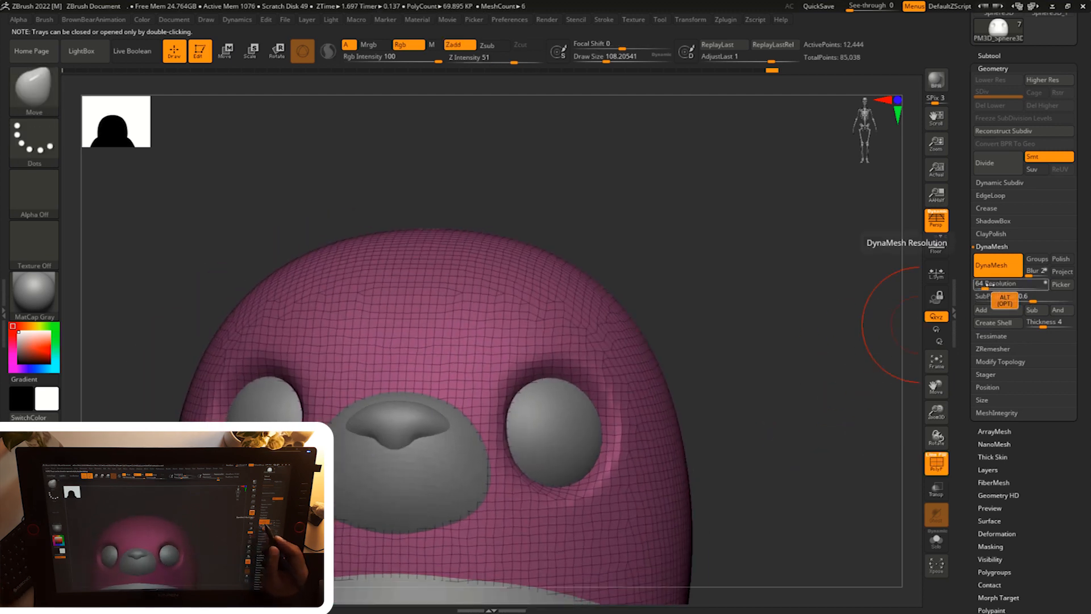
click(996, 271)
click(998, 272)
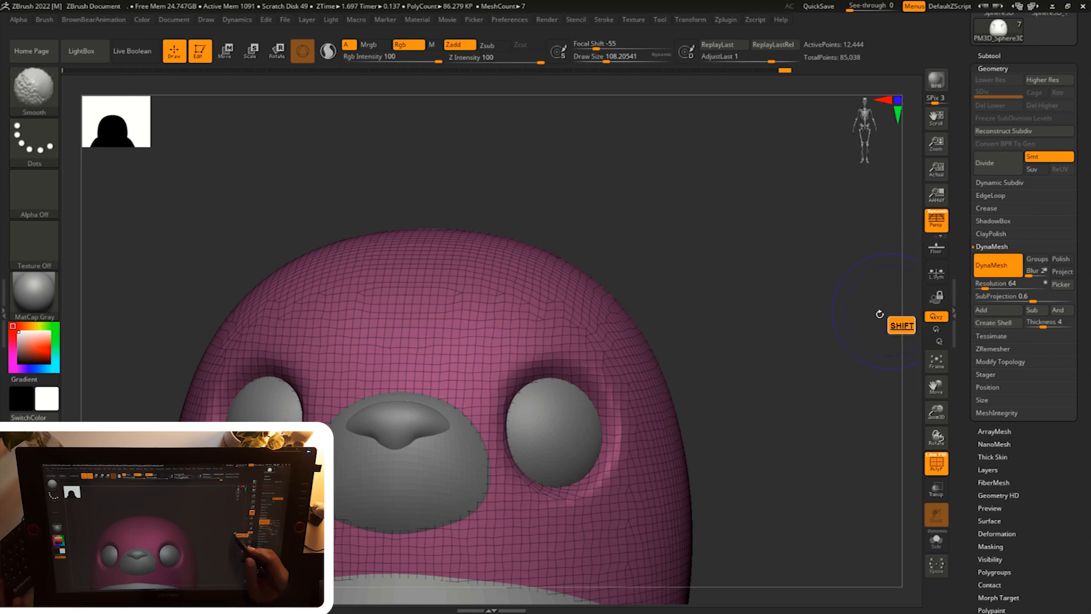
- Hide the polyframe and smooth the blocky rims of the eye sockets
key(shift+f)
drag(794, 407, 758, 407)
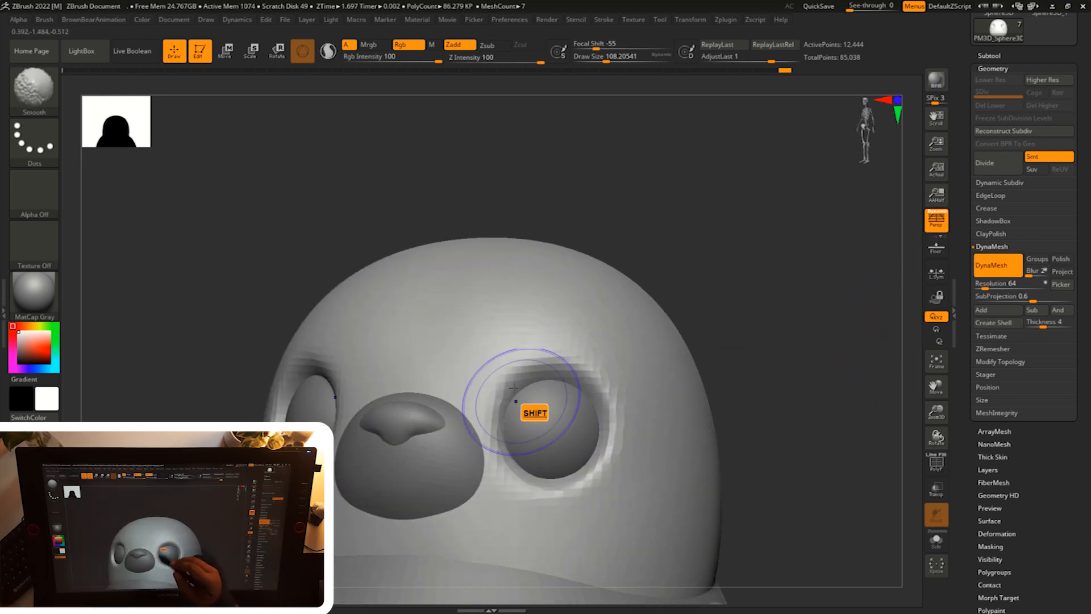
mouse_move(512, 412)
shift+mouse_down()
mouse_move(526, 358)
mouse_move(608, 450)
mouse_move(511, 500)
mouse_move(500, 457)
shift+mouse_up()
shift+drag(795, 318, 775, 316)
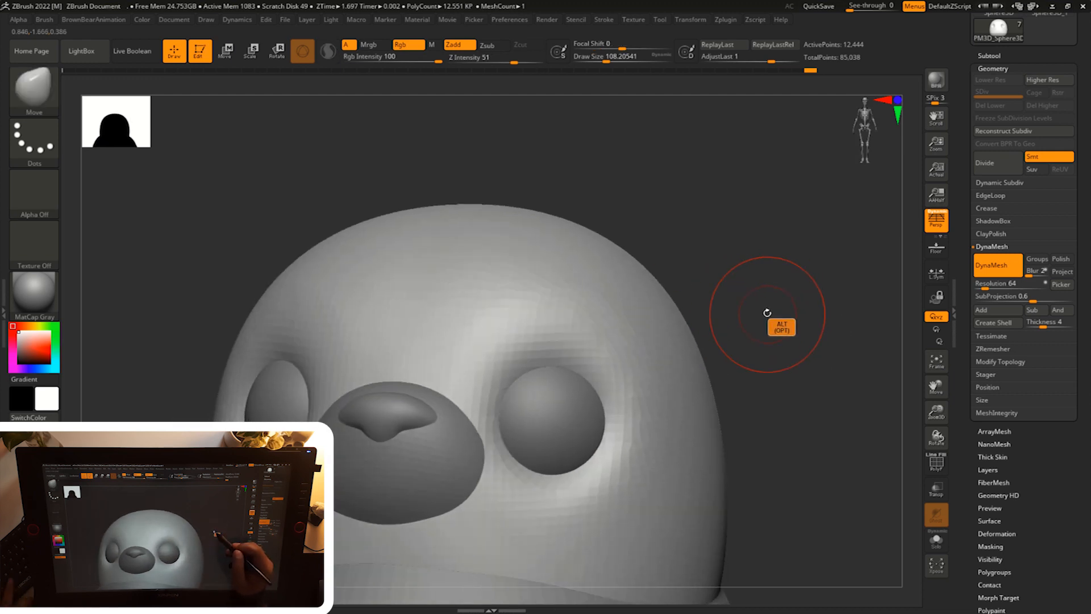
- Build up eyelids around the eyes with the ClayBuildup brush at draw sizes of about 46 to 77, smoothing the strokes
key(b)
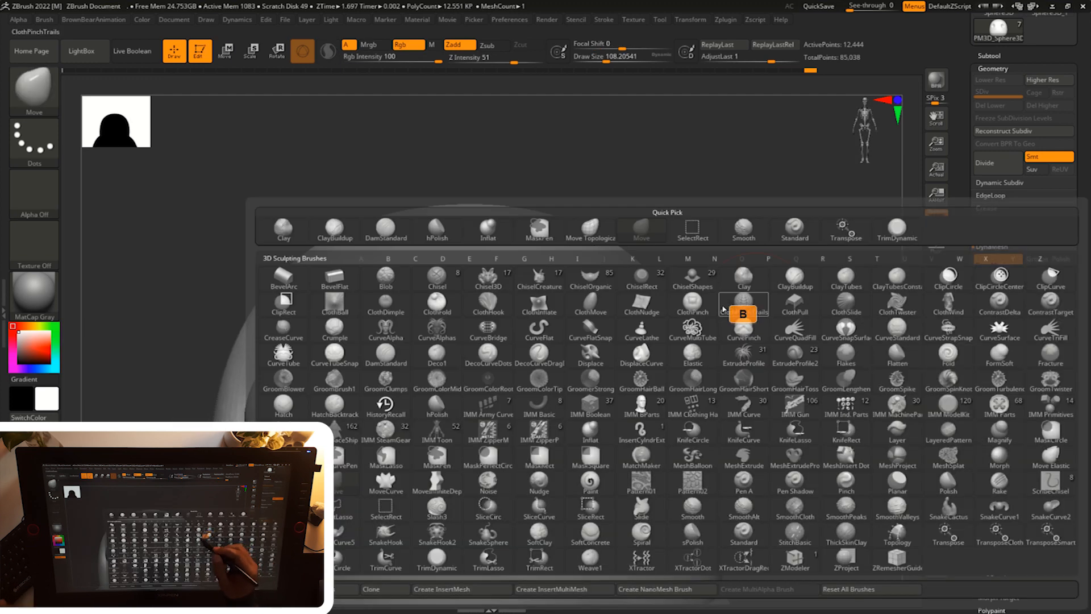
click(342, 229)
key(s)
drag(753, 329, 743, 329)
mouse_move(752, 329)
alt+mouse_down()
mouse_move(772, 330)
mouse_move(756, 344)
alt+mouse_up()
key(s)
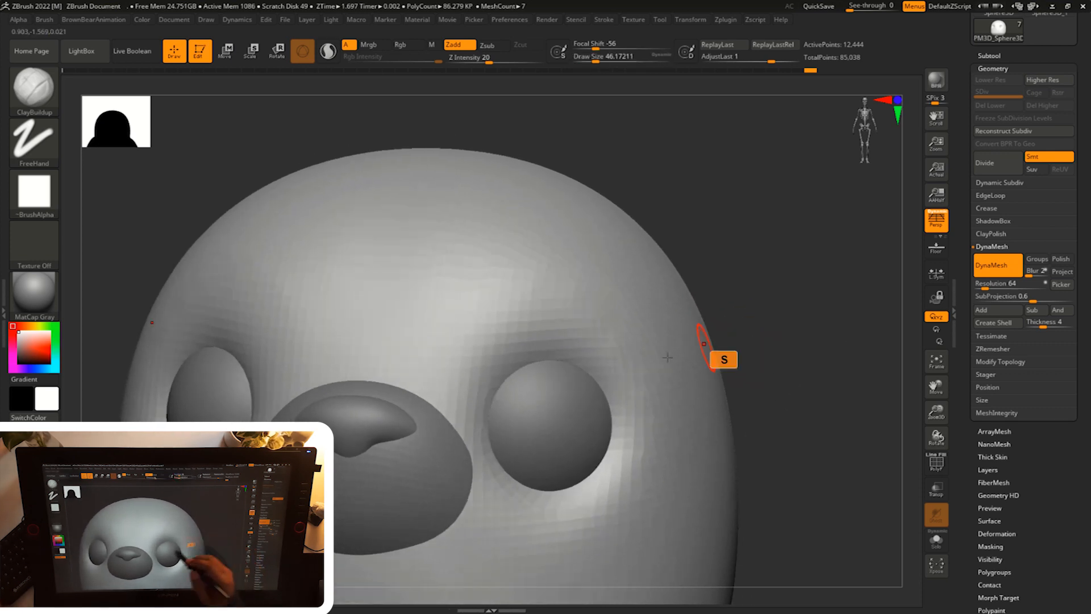
mouse_move(562, 360)
mouse_down()
mouse_move(591, 371)
mouse_move(592, 358)
mouse_move(622, 443)
mouse_move(574, 352)
mouse_up()
key(s)
mouse_move(597, 484)
mouse_down()
mouse_move(550, 496)
mouse_move(492, 388)
mouse_move(552, 357)
mouse_up()
drag(643, 361, 646, 361)
mouse_move(496, 364)
mouse_down()
mouse_move(579, 342)
mouse_move(505, 374)
mouse_up()
drag(619, 365, 492, 372)
mouse_move(492, 372)
mouse_down()
mouse_move(626, 378)
mouse_move(563, 341)
mouse_up()
mouse_move(642, 398)
shift+mouse_down()
mouse_move(490, 364)
mouse_move(505, 456)
mouse_move(625, 461)
mouse_move(499, 341)
mouse_move(512, 356)
shift+mouse_up()
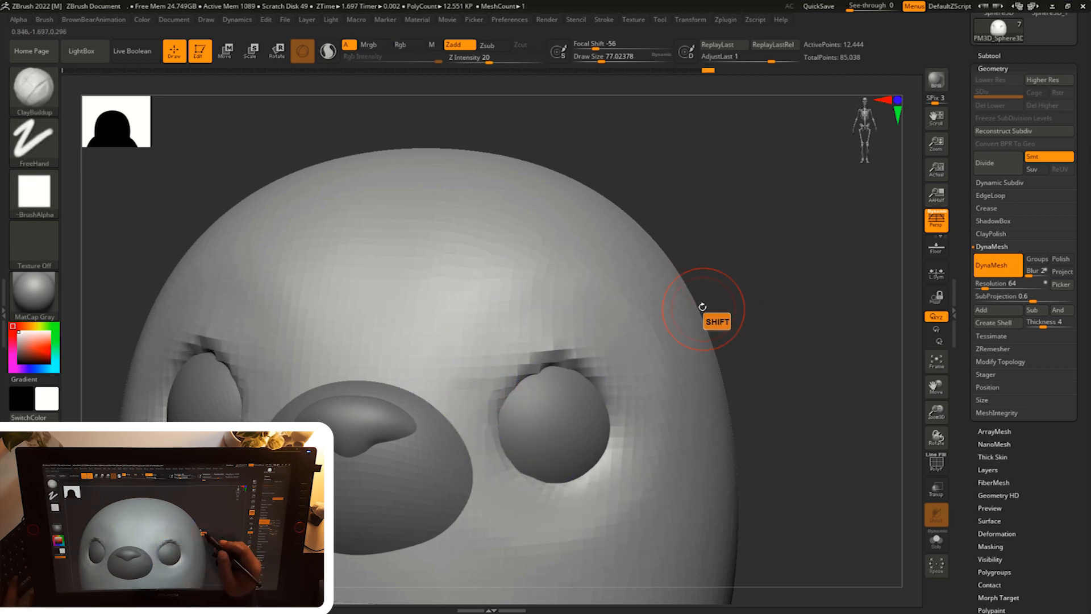
- Raise a lid ridge around the eyes with the inverted DamStandard brush at a draw size of about 44
key(b)
click(392, 240)
key(s)
drag(798, 365, 792, 365)
alt+drag(792, 366, 798, 392)
alt+drag(484, 434, 509, 382)
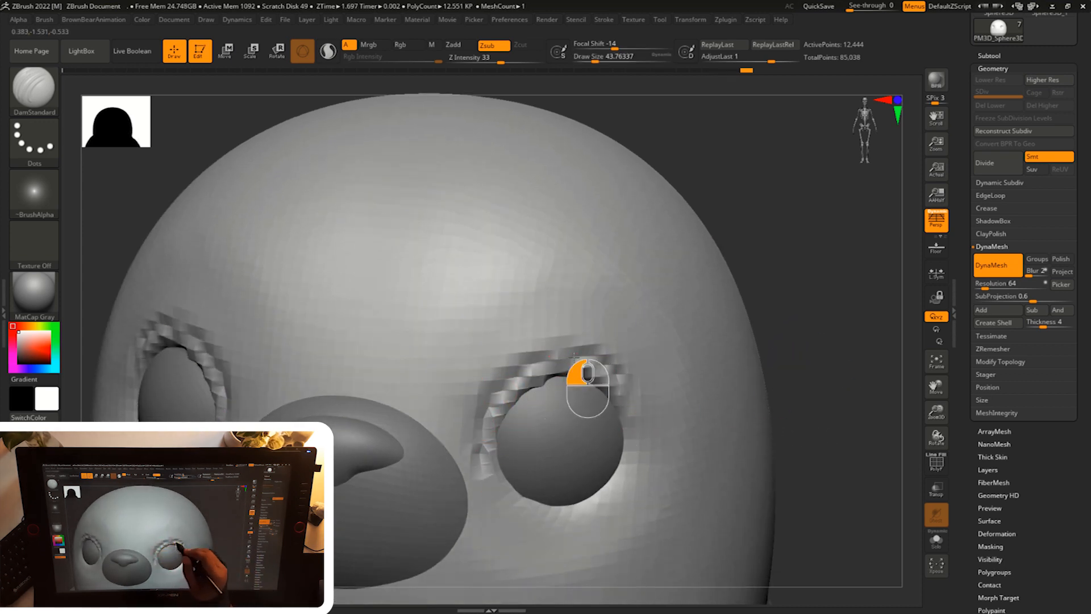
drag(807, 327, 813, 293)
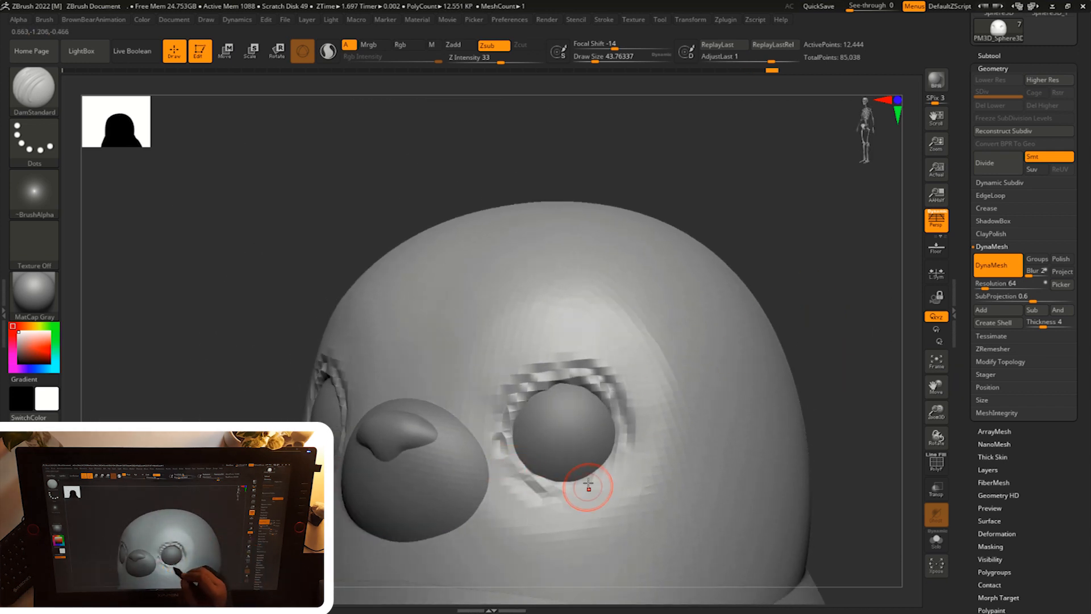
- Undo the last head edit and remesh the head with DynaMesh at resolution 144
mouse_move(818, 354)
alt+mouse_down()
mouse_move(814, 395)
mouse_move(751, 394)
mouse_move(759, 392)
alt+mouse_up()
key(s)
drag(759, 389, 769, 378)
key(shift)
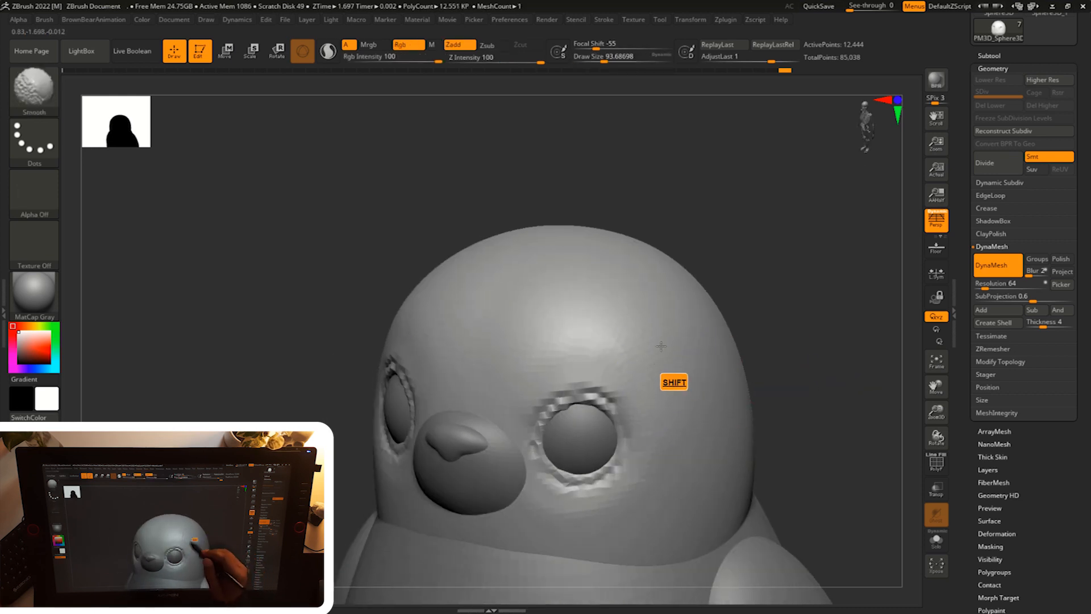
key(ctrl+z)
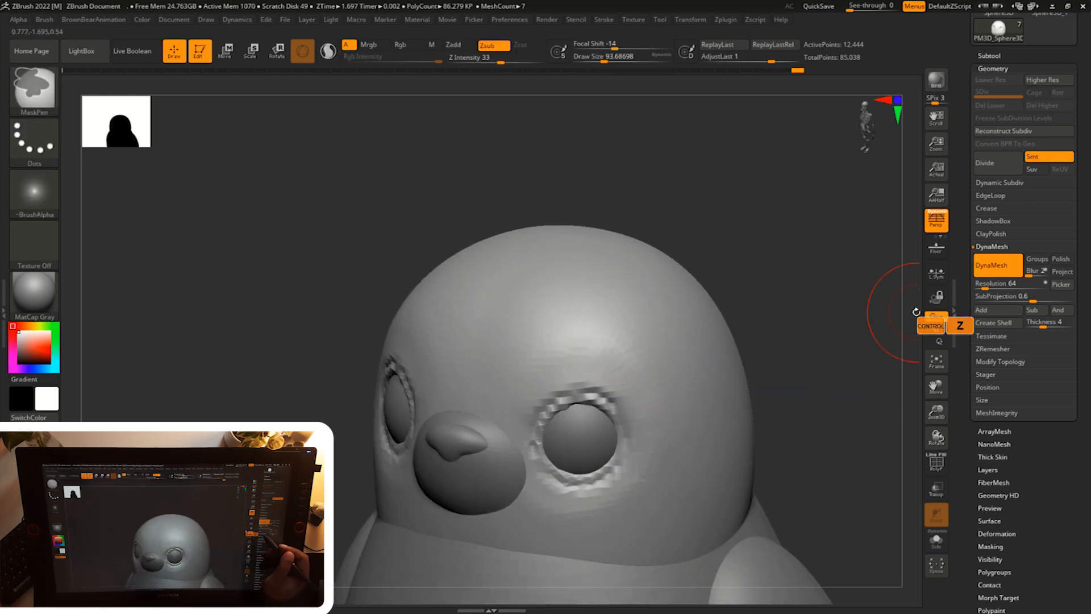
ctrl+drag(818, 338, 784, 341)
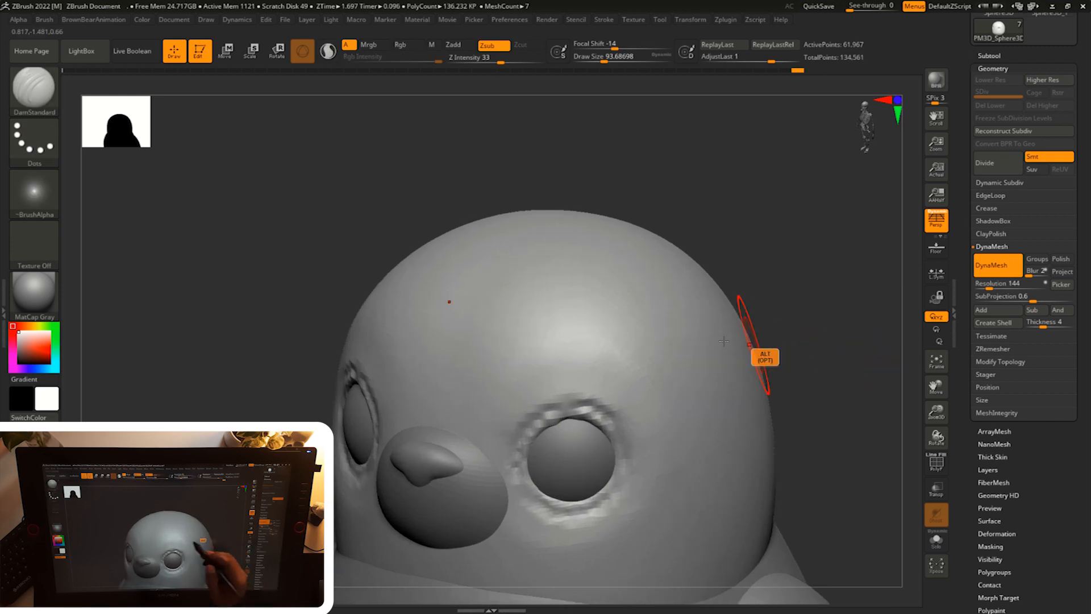
- Smooth the eyelid ridges around the eye sockets at a draw size of about 94
key(shift)
mouse_move(531, 427)
shift+mouse_down()
mouse_move(585, 449)
mouse_move(585, 410)
shift+mouse_up()
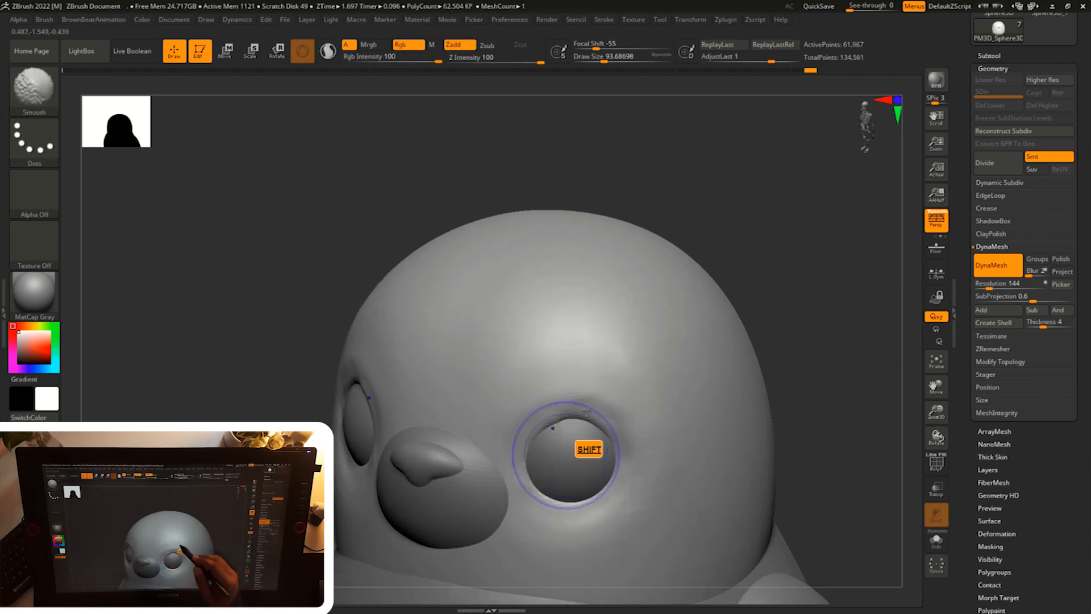
shift+drag(623, 464, 536, 358)
mouse_move(796, 318)
mouse_down()
mouse_move(833, 304)
mouse_move(755, 316)
mouse_move(755, 334)
mouse_move(767, 339)
mouse_move(758, 340)
mouse_up()
- Select the eyes and switch to the Paint brush at a draw size of about 41
key(s)
alt+click(562, 396)
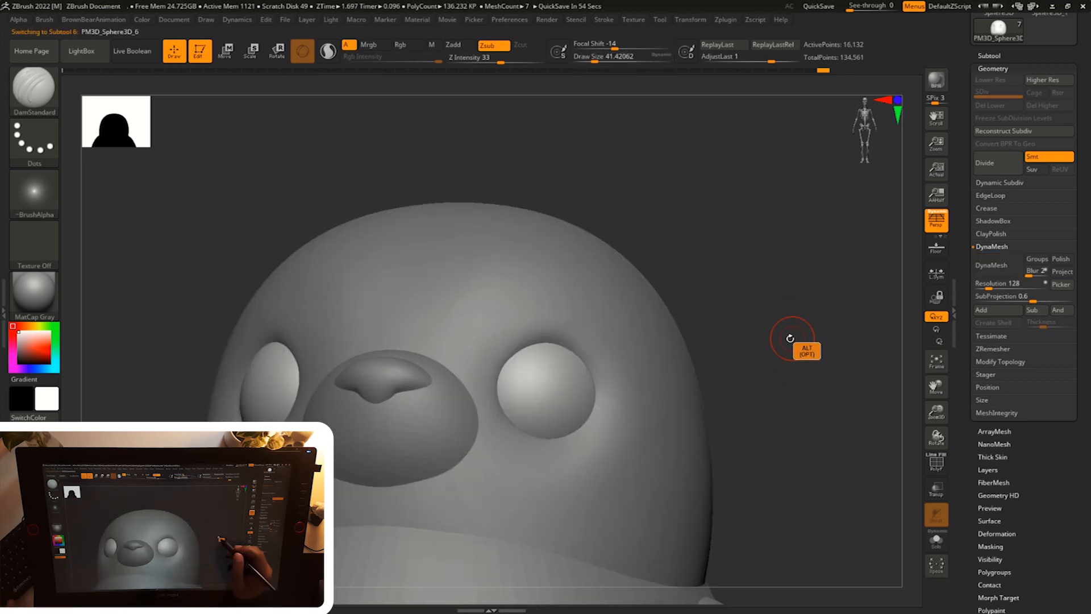
key(b)
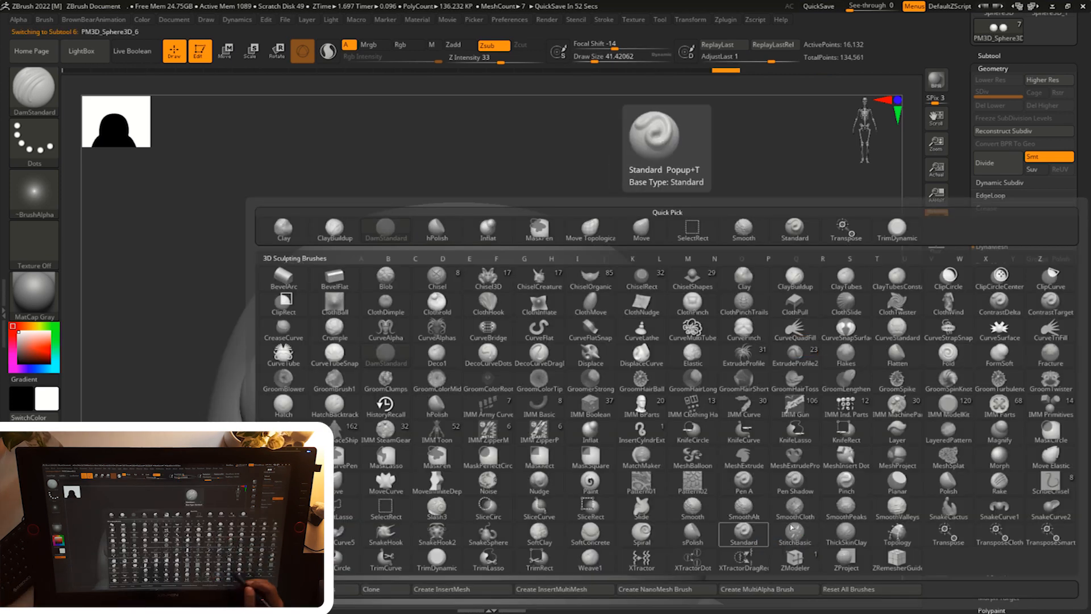
click(595, 489)
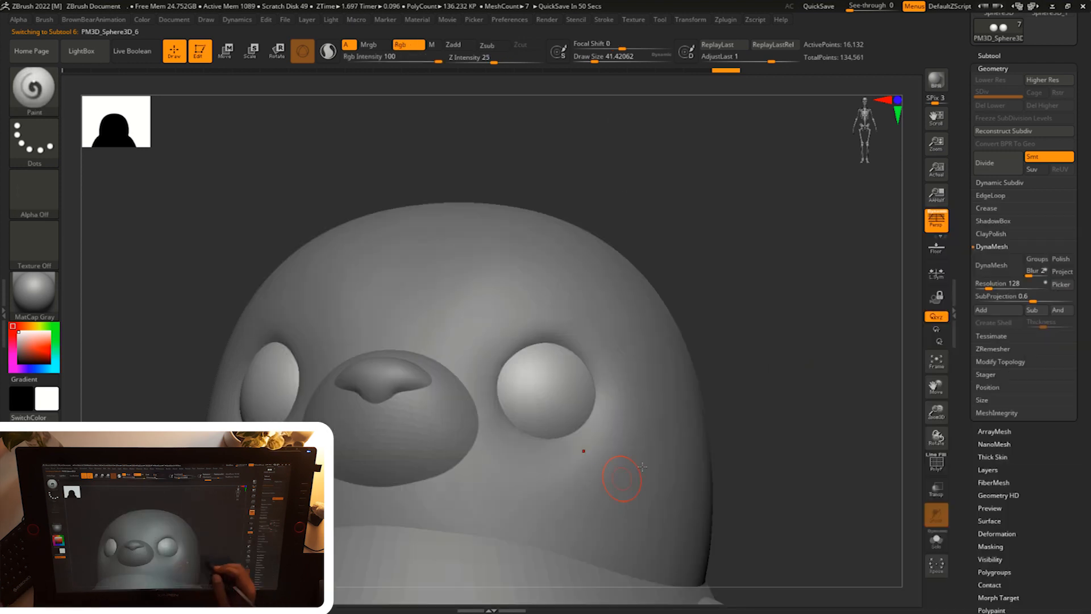
alt+drag(791, 394, 861, 340)
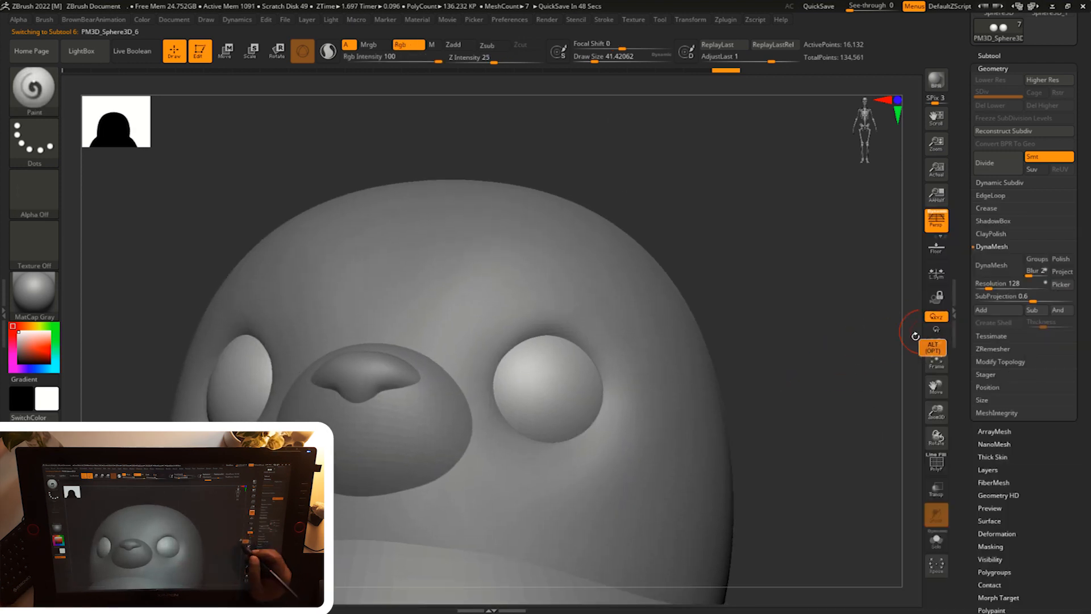
- Subdivide the eyes up to subdivision level 5
key(ctrl)
click(994, 170)
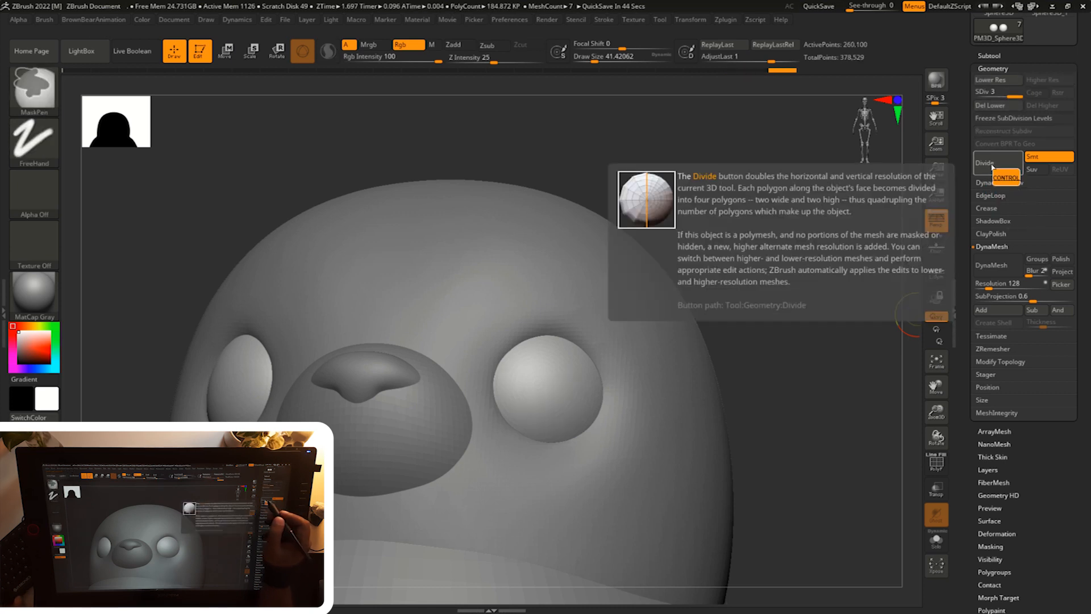
key(ctrl+d)
key(ctrl+d)
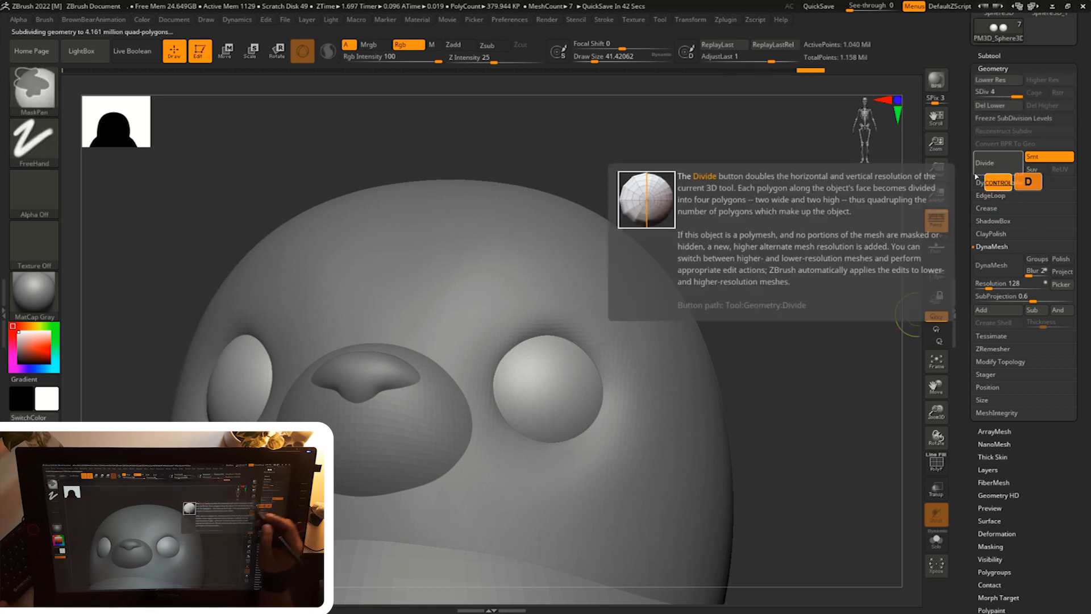
- Set the paint colour to near-black and reduce the draw size to about 20
mouse_move(781, 326)
alt+mouse_down()
mouse_move(803, 289)
mouse_move(798, 310)
mouse_move(811, 309)
alt+mouse_up()
click(19, 362)
key(bracketleft)
key(bracketleft)
- Try the SkinShade4 material and set the Paint brush's draw size to about 12
click(35, 293)
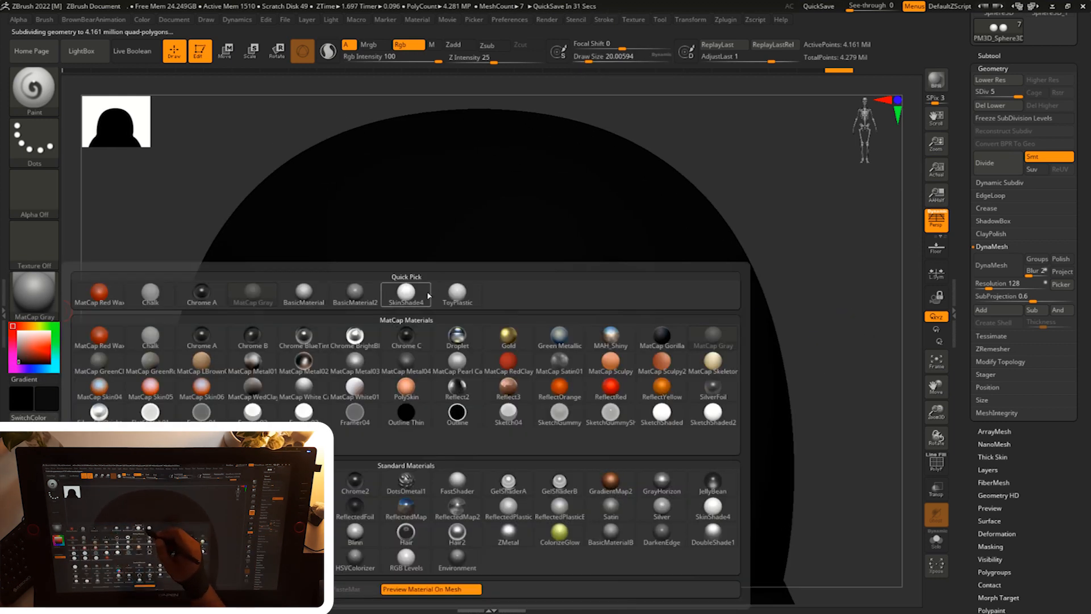
click(404, 292)
drag(831, 301, 824, 297)
key(s)
click(829, 302)
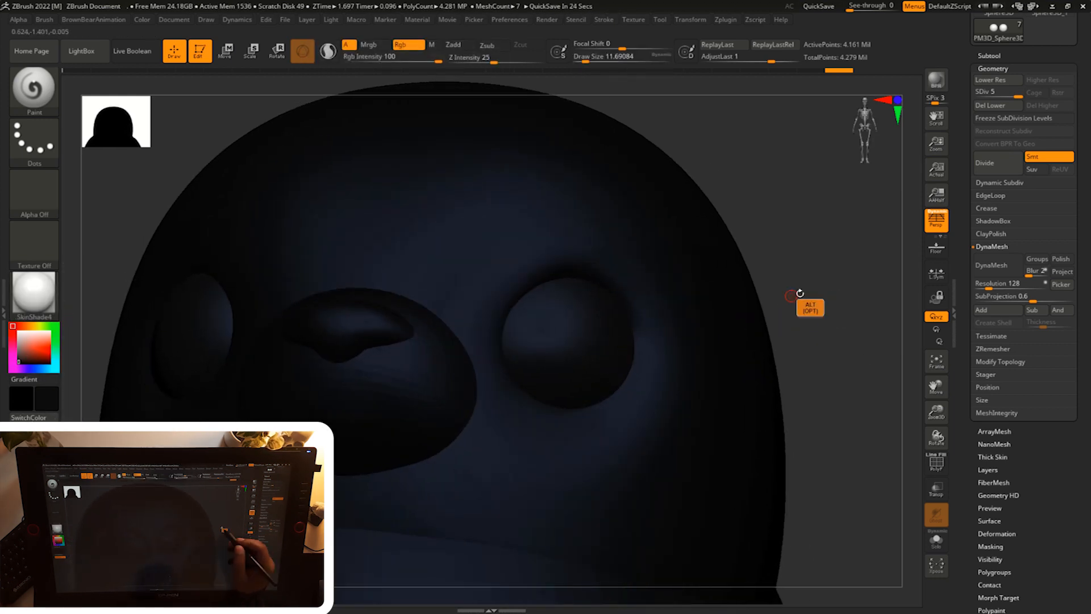
- Switch the material to ToyPlastic and the paint colour to white
click(34, 293)
click(456, 292)
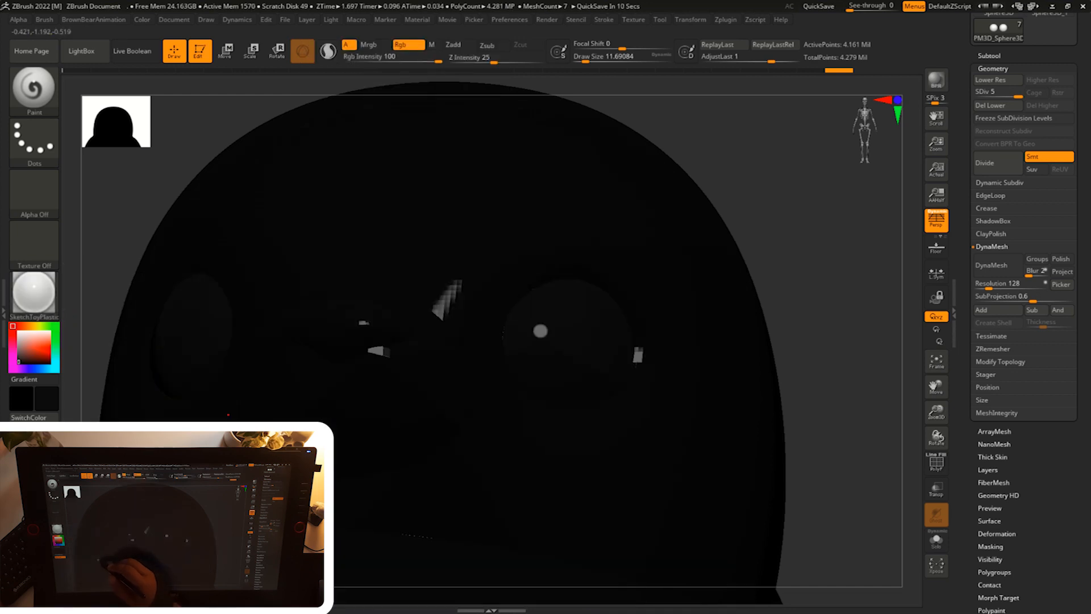
click(34, 293)
click(458, 293)
alt+drag(820, 325, 820, 333)
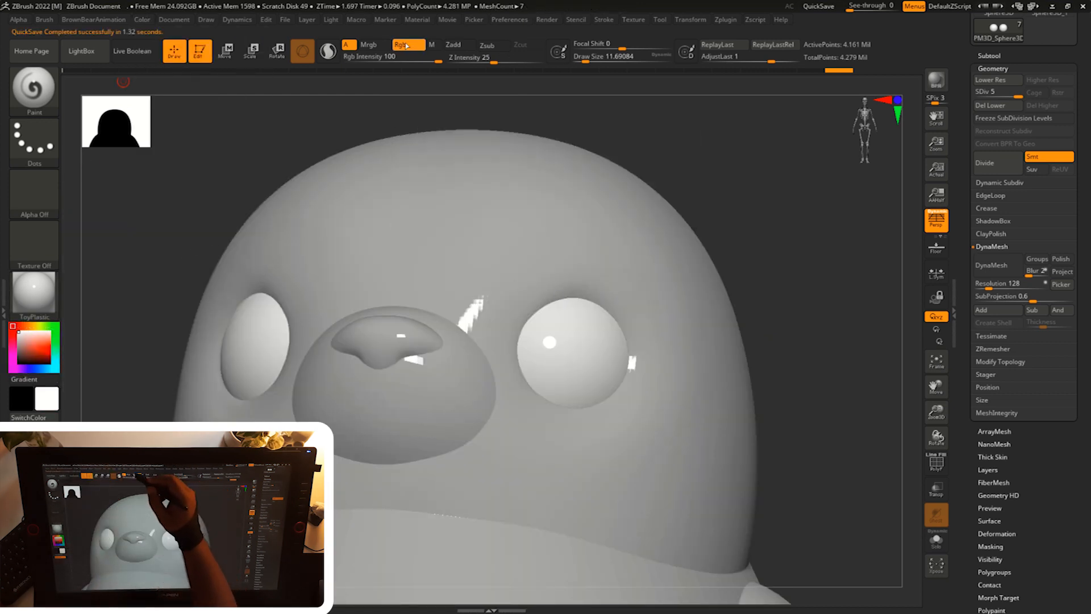
- Fill the eyes with white and the ToyPlastic material
click(142, 19)
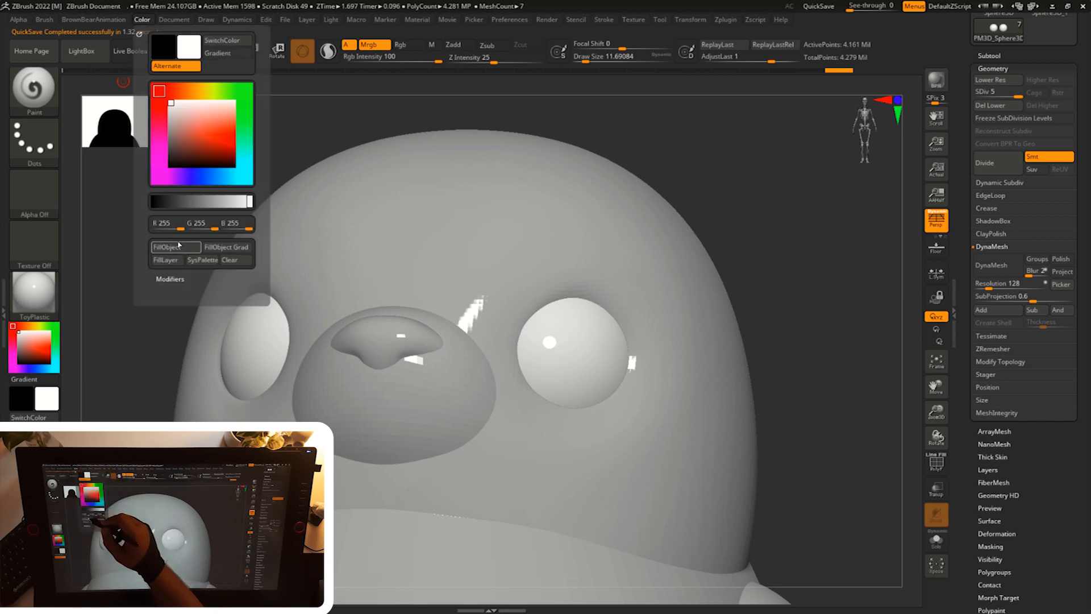
click(191, 252)
mouse_move(801, 326)
alt+mouse_down()
mouse_move(812, 322)
mouse_move(792, 320)
alt+mouse_up()
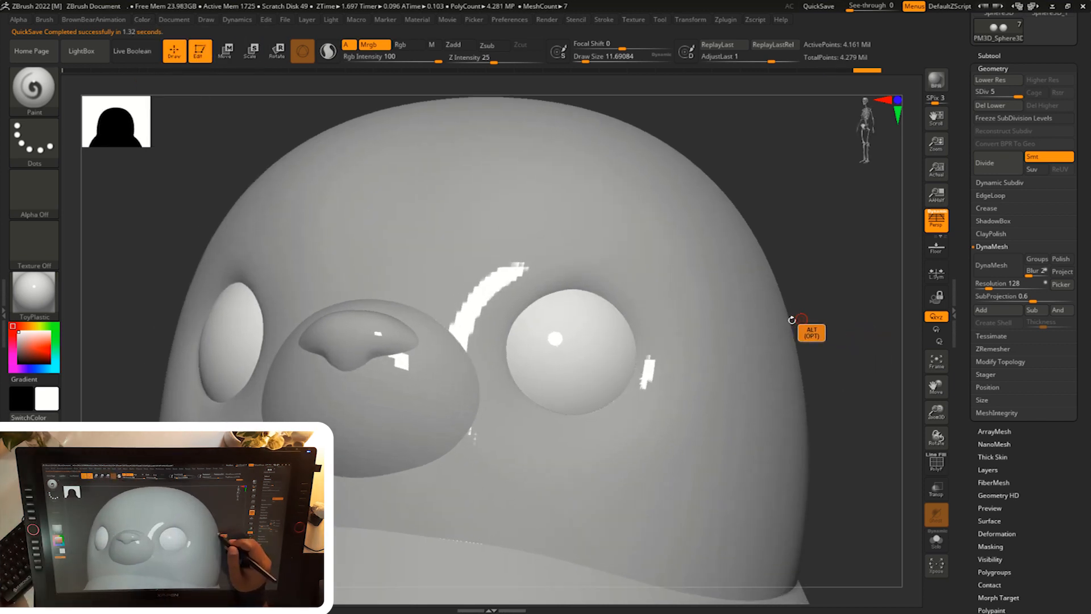
- Set the paint colour to black and give the Paint brush the DragRect stroke with Alpha 58
click(17, 358)
alt+drag(840, 312, 830, 326)
click(34, 139)
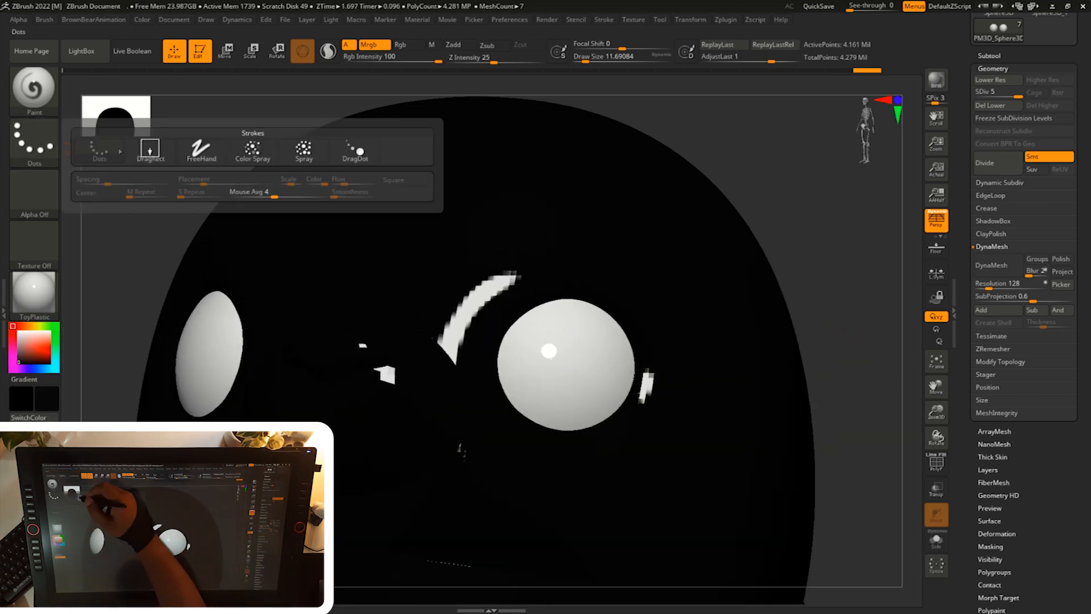
click(156, 152)
click(34, 193)
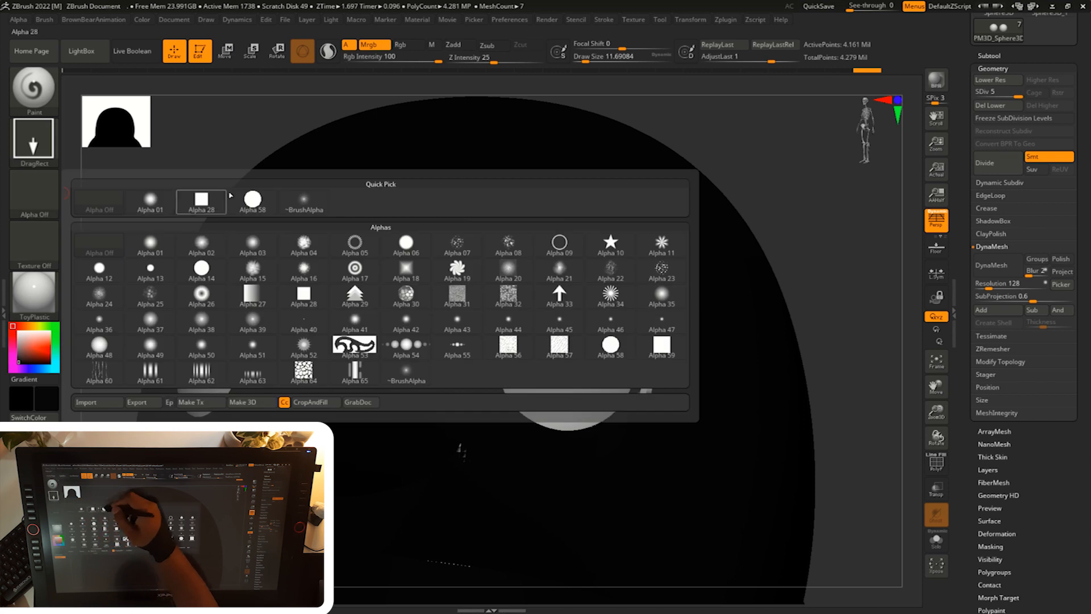
click(255, 200)
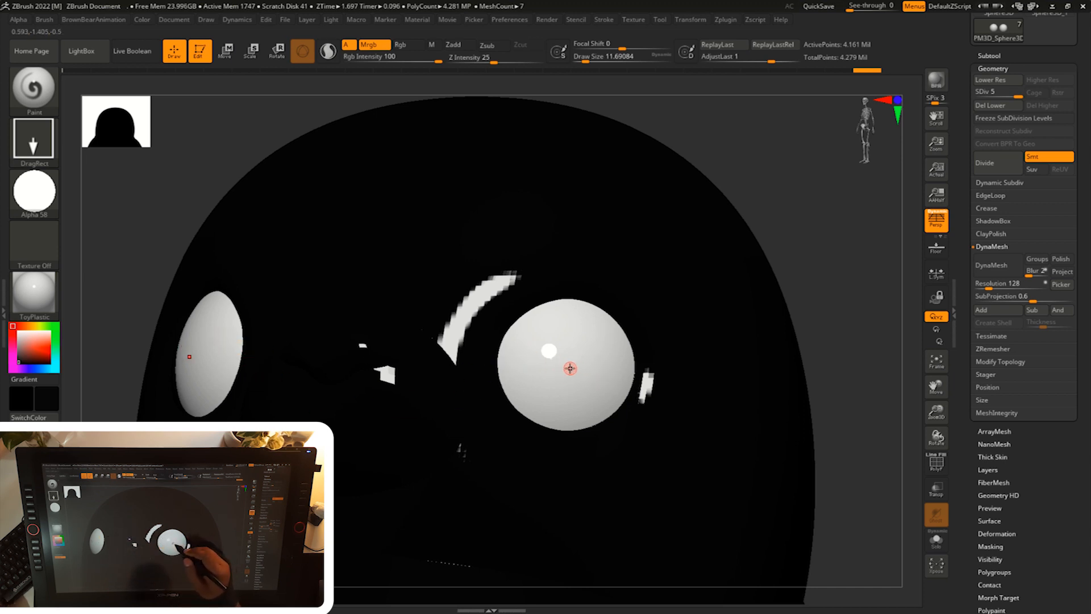
- Undo the first pupil, set the focal shift to -100, and paint a round black pupil at each eye's centre
key(ctrl+z)
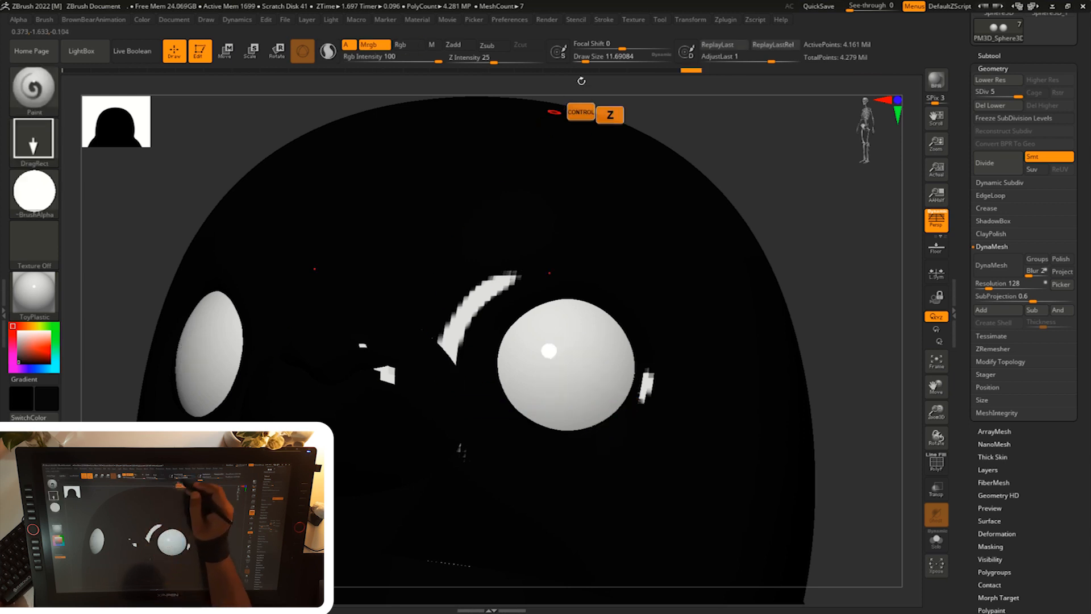
drag(623, 49, 576, 49)
drag(574, 377, 577, 401)
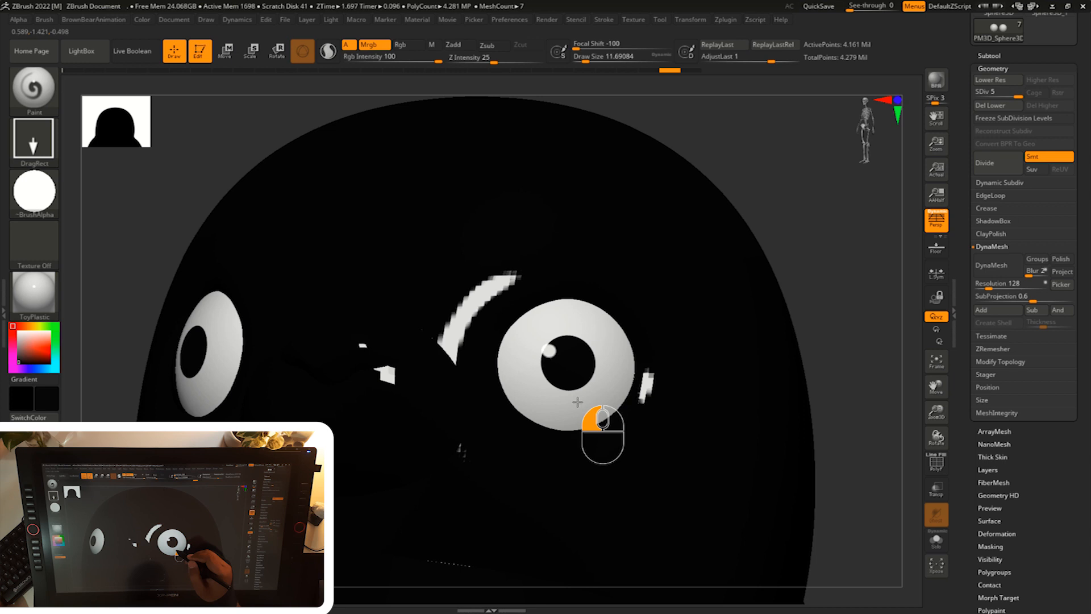
drag(833, 275, 748, 295)
- Set the paint colour to white and switch the material to MatCap Gray
click(19, 332)
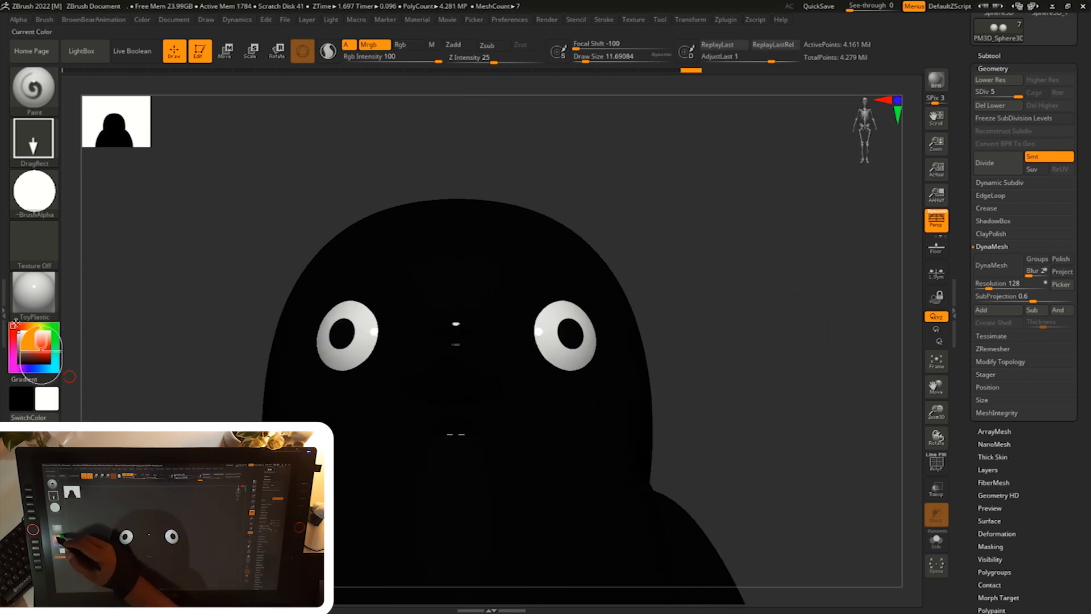
alt+drag(752, 377, 565, 397)
click(35, 293)
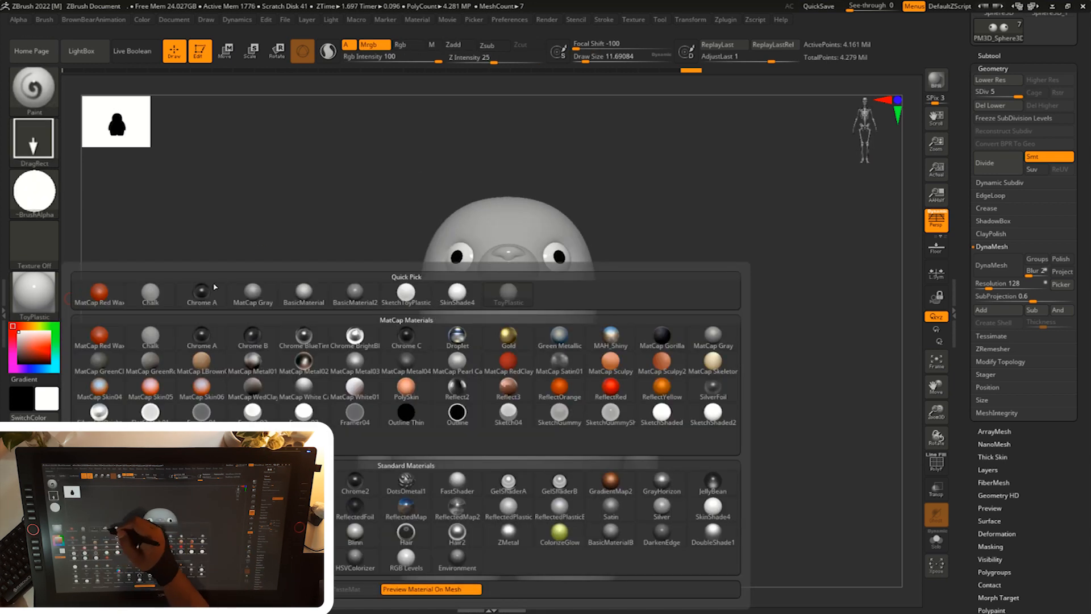
click(208, 288)
- Switch to the Move brush and make the body the active subtool
mouse_move(719, 360)
alt+mouse_down()
mouse_move(744, 376)
mouse_move(749, 364)
alt+mouse_up()
key(b)
key(m)
key(v)
key(s)
key(s)
mouse_move(725, 364)
mouse_down()
mouse_move(734, 362)
mouse_move(699, 318)
mouse_up()
alt+click(612, 467)
alt+drag(724, 376, 750, 379)
- Reshape the body's shoulder outline using the Move brush with a draw size of about 250
key(s)
mouse_move(665, 333)
mouse_down()
mouse_move(863, 301)
mouse_move(768, 299)
mouse_up()
key(s)
drag(749, 334, 741, 320)
key(s)
drag(708, 348, 696, 347)
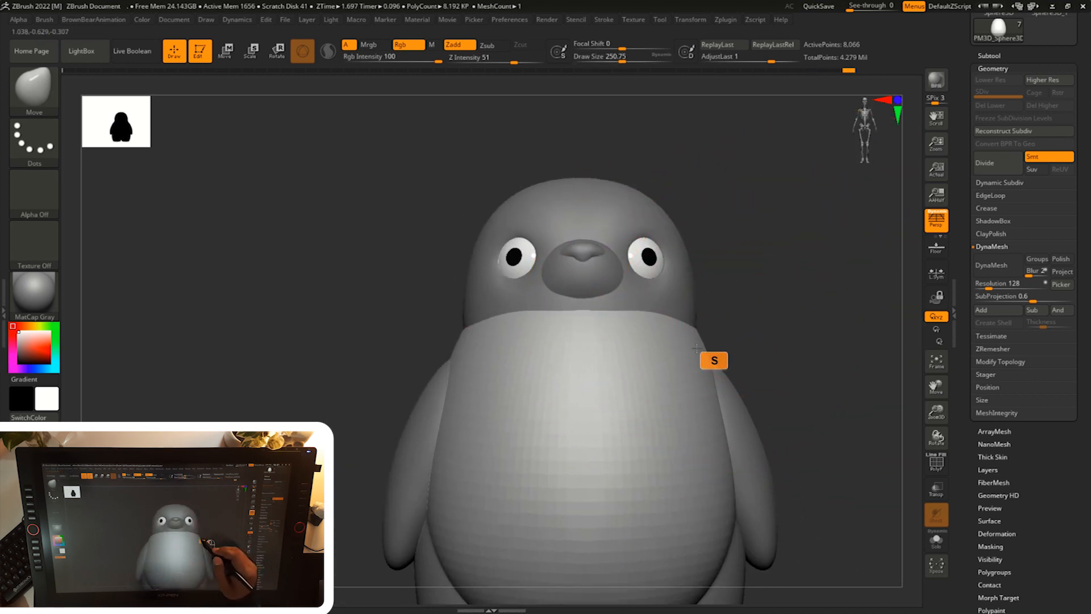
- Reshape the body's neckline below the snout with a draw size of about 132 and smooth the chest
alt+drag(774, 314, 729, 344)
key(s)
drag(546, 377, 534, 378)
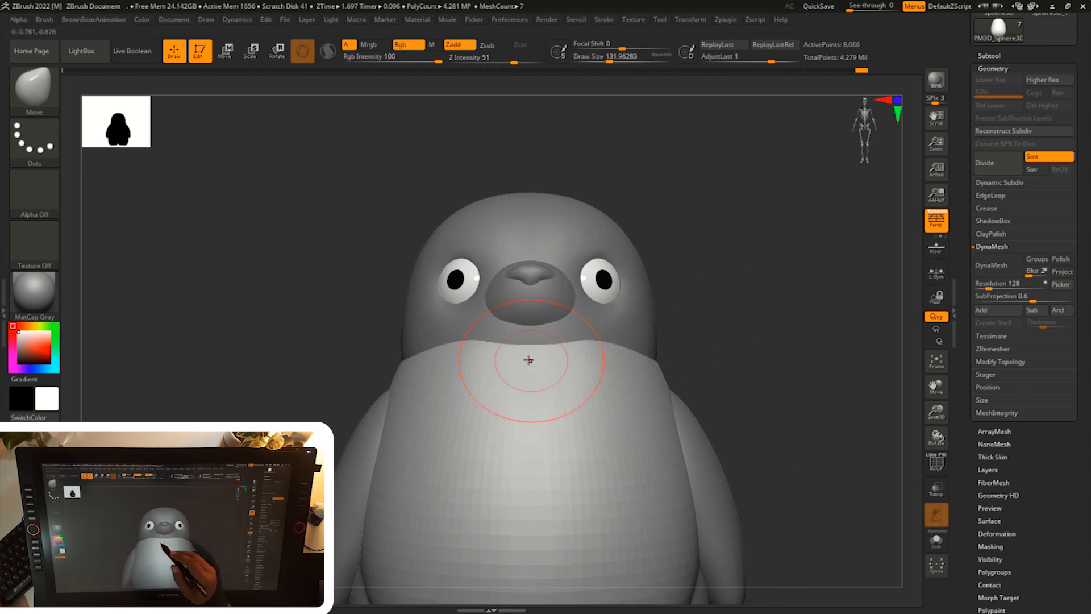
shift+drag(550, 387, 532, 438)
drag(738, 309, 653, 321)
shift+drag(463, 378, 500, 446)
mouse_move(727, 321)
shift+mouse_down()
mouse_move(810, 318)
mouse_move(766, 305)
mouse_move(765, 319)
shift+mouse_up()
- Make the head the active subtool and set the Move brush's draw size to about 100
key(s)
mouse_move(768, 318)
mouse_down()
mouse_move(759, 316)
mouse_move(761, 378)
mouse_up()
alt+drag(765, 314, 792, 312)
mouse_move(814, 312)
mouse_down()
mouse_move(780, 325)
mouse_move(789, 336)
mouse_up()
key(s)
drag(789, 324, 741, 294)
alt+click(664, 389)
key(s)
key(b)
click(592, 223)
key(s)
key(s)
- Adjust the upper rims of the eye sockets and smooth the brow area above the eyes
drag(575, 288, 578, 279)
drag(790, 310, 750, 311)
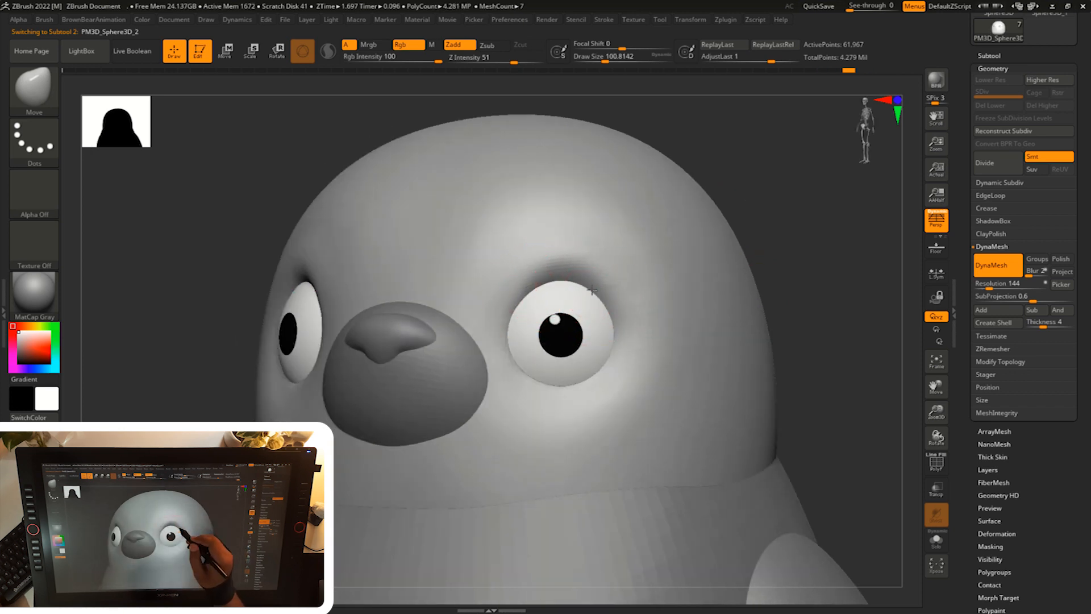
drag(591, 290, 594, 286)
drag(781, 263, 806, 260)
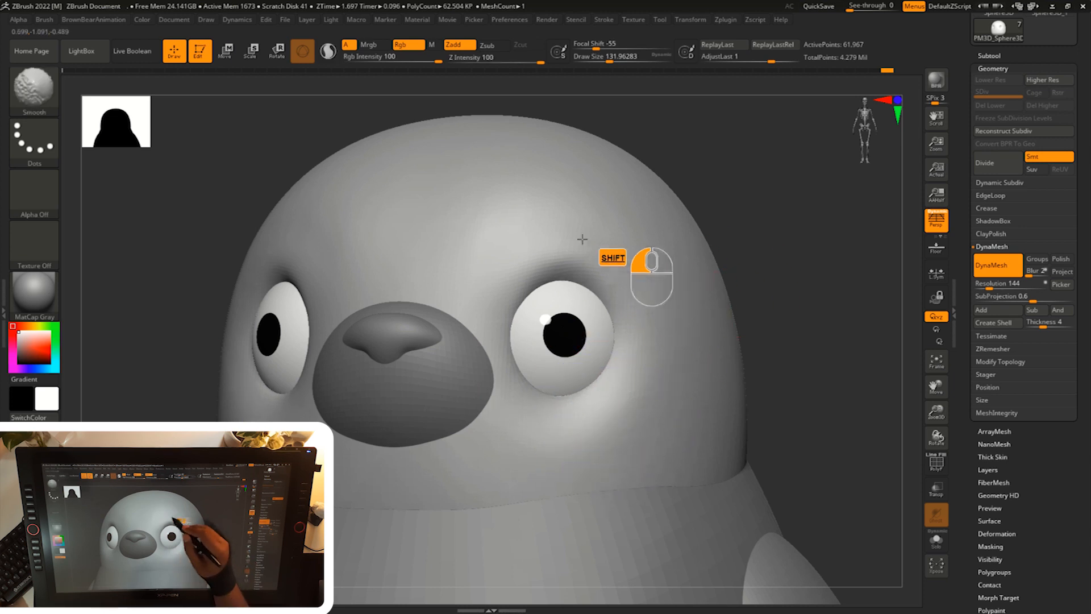
mouse_move(547, 255)
shift+mouse_down()
mouse_move(480, 216)
mouse_move(440, 267)
shift+mouse_up()
- Make the eyes active and adjust their fit in the sockets with the transform gizmo
mouse_move(741, 293)
shift+mouse_down()
mouse_move(754, 292)
mouse_move(717, 309)
mouse_move(680, 292)
mouse_move(575, 311)
shift+mouse_up()
alt+click(605, 333)
key(e)
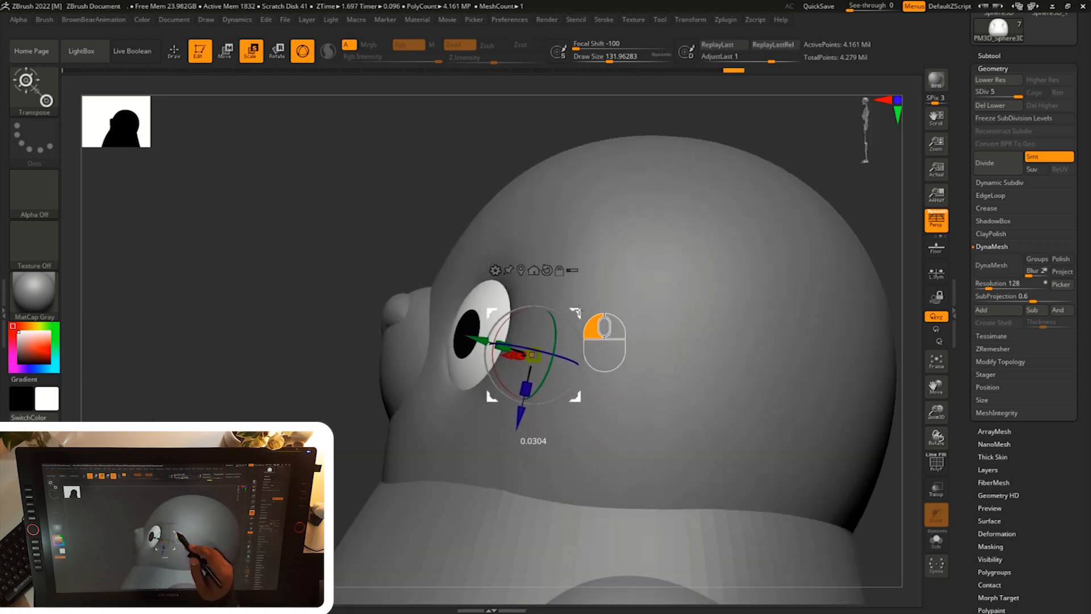
drag(575, 311, 536, 388)
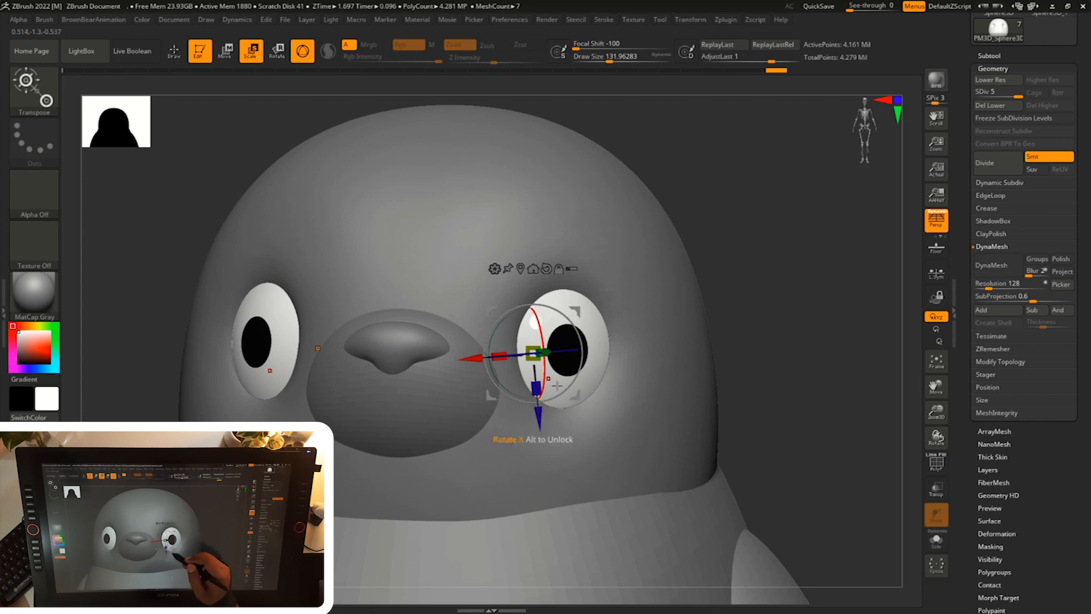
- Return to the head with the Move brush at a draw size of about 197 and reshape the area around the eyes
key(b)
key(m)
key(v)
alt+click(699, 397)
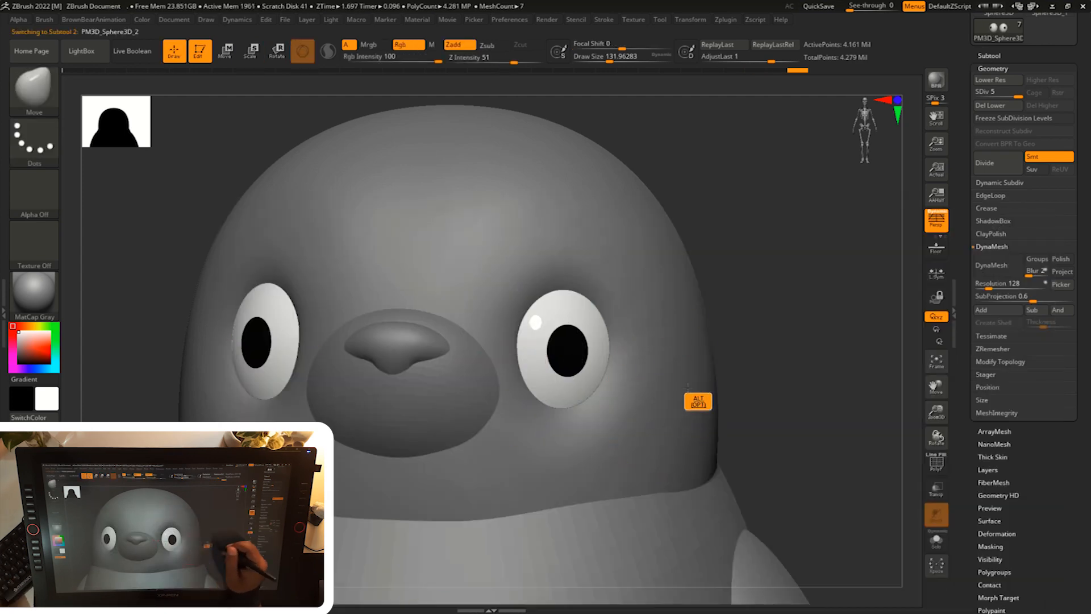
key(s)
drag(775, 353, 568, 405)
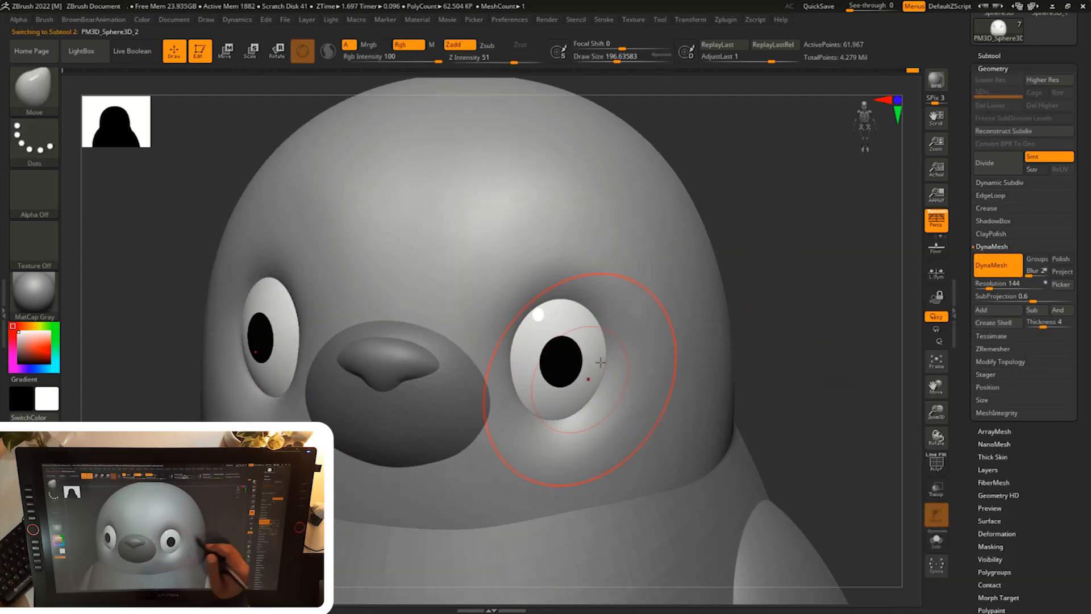
shift+drag(601, 362, 565, 330)
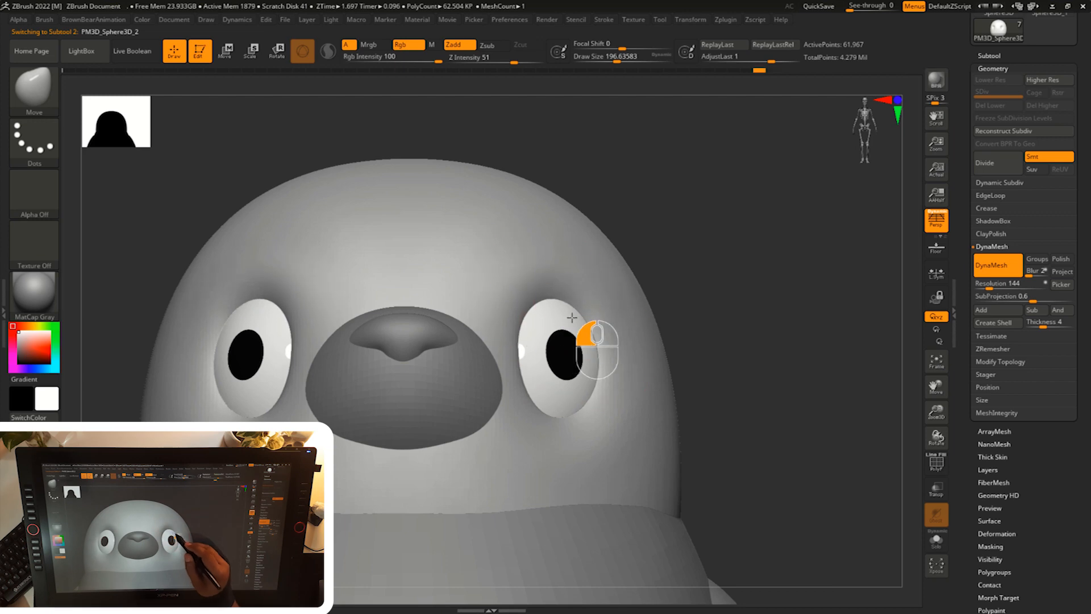
- Refine the head's surface around the eye sockets with the Move brush, ending at a draw size of about 154
right_drag(597, 325, 621, 353)
key(s)
drag(620, 354, 601, 362)
drag(684, 284, 682, 335)
key(s)
mouse_move(665, 335)
mouse_down()
mouse_move(694, 333)
mouse_move(615, 359)
mouse_up()
drag(749, 276, 758, 216)
key(s)
mouse_move(776, 287)
mouse_down()
mouse_move(737, 293)
mouse_move(745, 304)
mouse_move(747, 292)
mouse_up()
- Make the eyes active again in scale mode and check their fit in the sockets
key(e)
alt+drag(639, 332, 672, 325)
alt+click(599, 362)
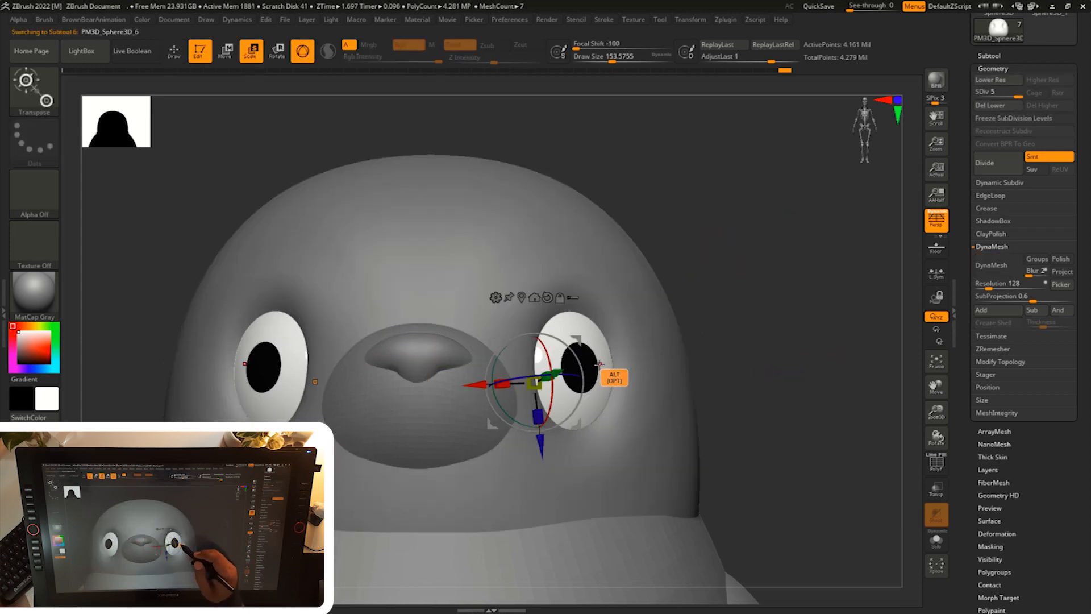
drag(738, 318, 705, 325)
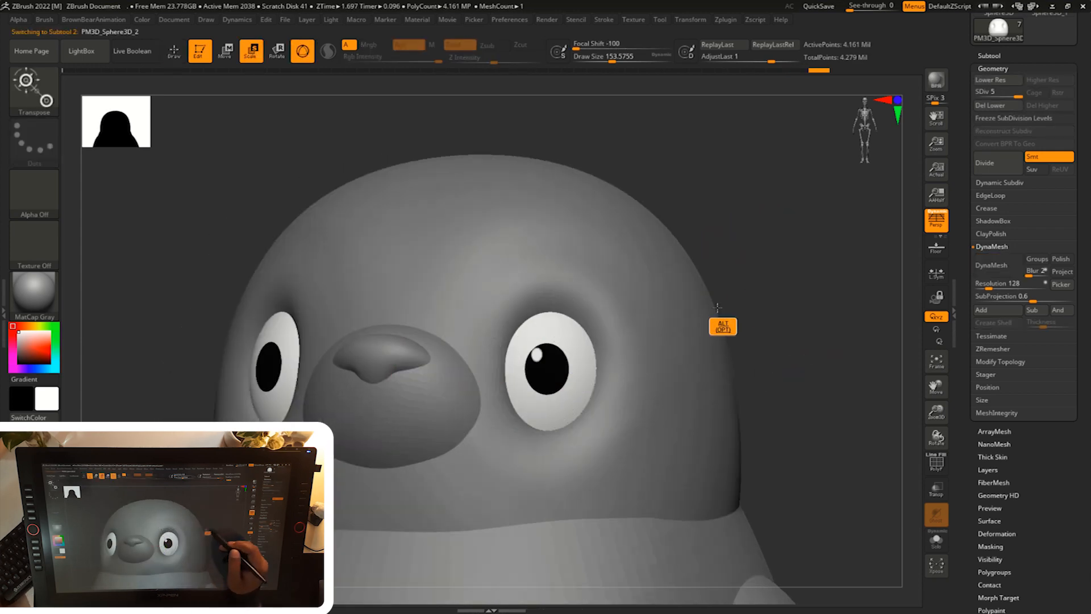
- Reactivate the head and select the Move brush with a draw size of about 54
alt+click(700, 322)
drag(761, 284, 796, 279)
alt+drag(795, 279, 784, 276)
key(b)
click(638, 227)
mouse_move(787, 334)
alt+mouse_down()
mouse_move(781, 352)
mouse_move(763, 354)
alt+mouse_up()
key(s)
mouse_move(778, 357)
mouse_down()
mouse_move(763, 357)
mouse_move(615, 509)
mouse_move(710, 369)
mouse_move(792, 375)
mouse_up()
mouse_move(783, 372)
alt+mouse_down()
mouse_move(765, 369)
mouse_move(773, 356)
alt+mouse_up()
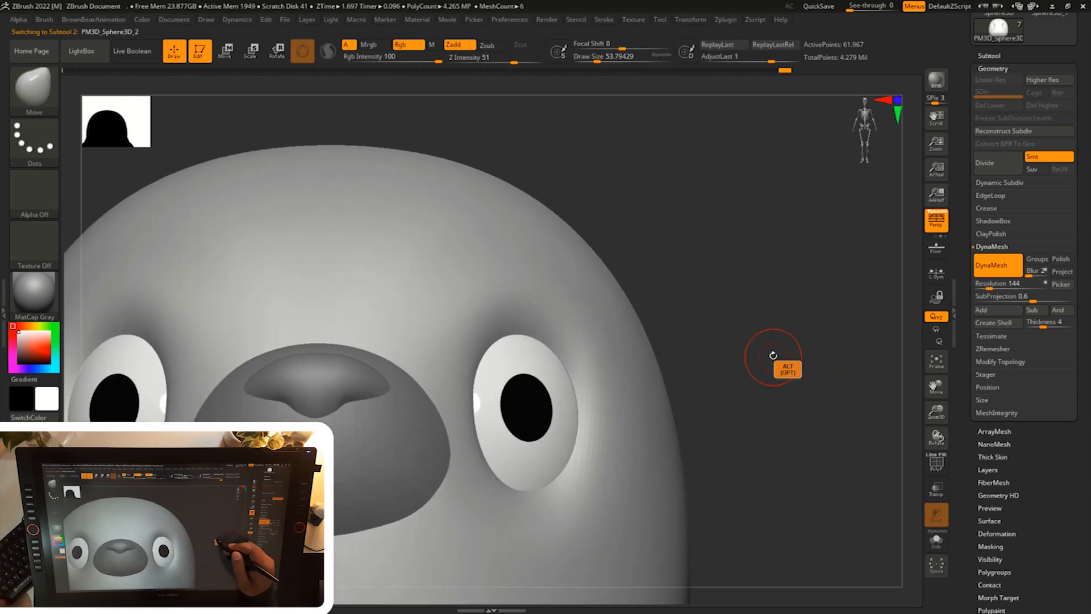
- Switch to the ClayBuildup brush with a draw size of about 41
key(b)
key(d)
key(s)
mouse_move(684, 348)
mouse_down()
mouse_move(733, 349)
mouse_move(738, 336)
mouse_up()
key(b)
key(c)
key(b)
key(s)
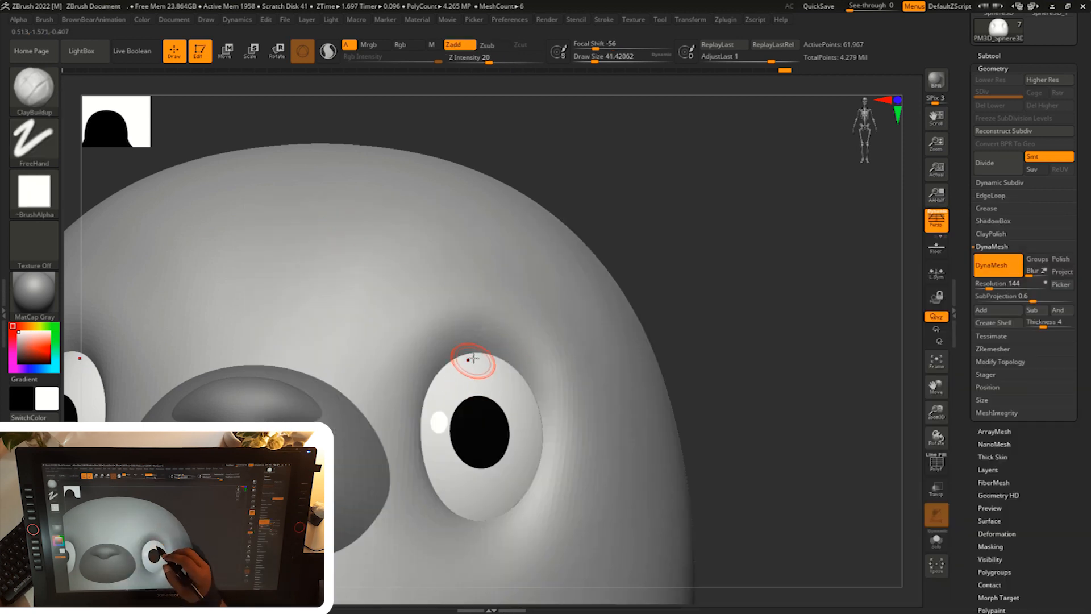
- Build up eyelid rims all around the eyes, smooth them, and remesh the head with DynaMesh
mouse_move(425, 428)
mouse_down()
mouse_move(451, 384)
mouse_move(499, 360)
mouse_move(546, 403)
mouse_up()
drag(446, 371, 538, 416)
mouse_move(424, 443)
mouse_down()
mouse_move(431, 414)
mouse_move(500, 363)
mouse_up()
drag(430, 476, 540, 463)
mouse_move(427, 449)
mouse_down()
mouse_move(485, 503)
mouse_move(549, 455)
mouse_move(557, 424)
mouse_up()
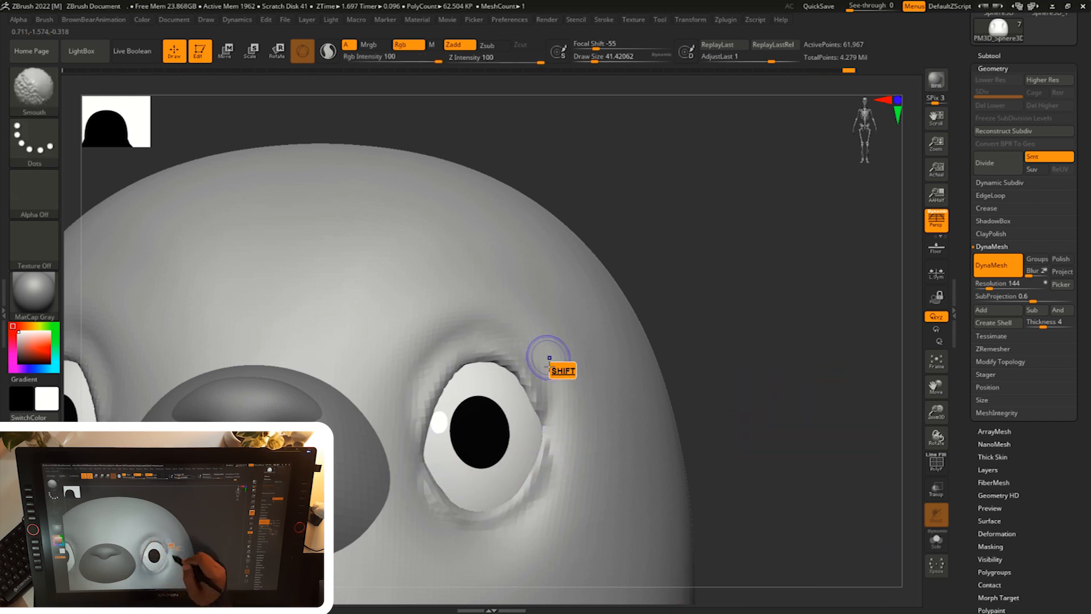
mouse_move(740, 287)
mouse_down()
mouse_move(741, 302)
mouse_move(766, 264)
mouse_up()
ctrl+drag(766, 264, 750, 324)
- Tighten the eyelid rims against the eyes using the Move brush at a draw size of about 77, and smooth them
key(b)
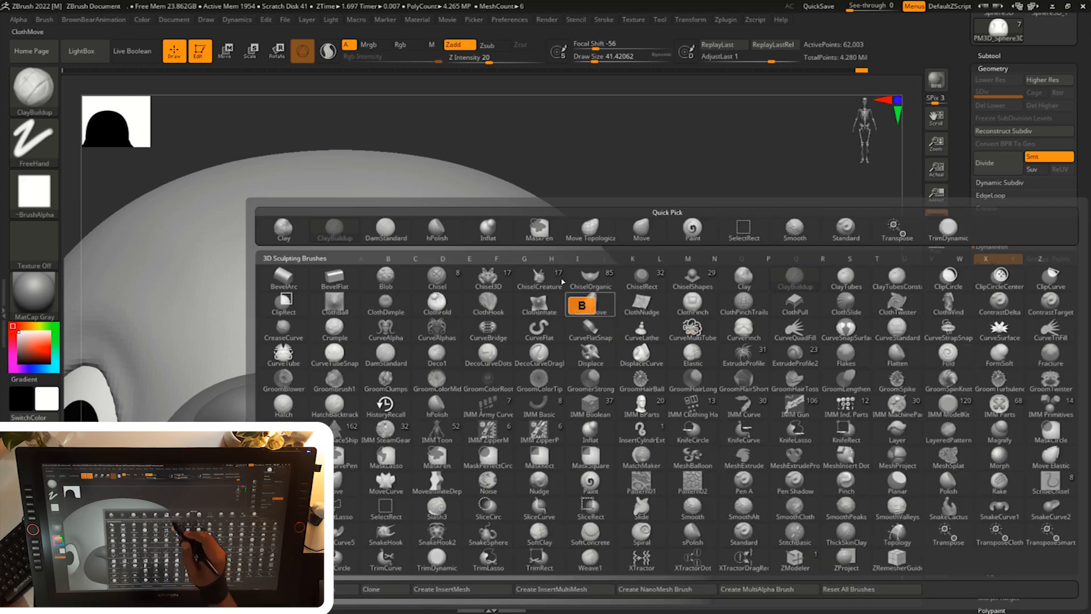
click(641, 229)
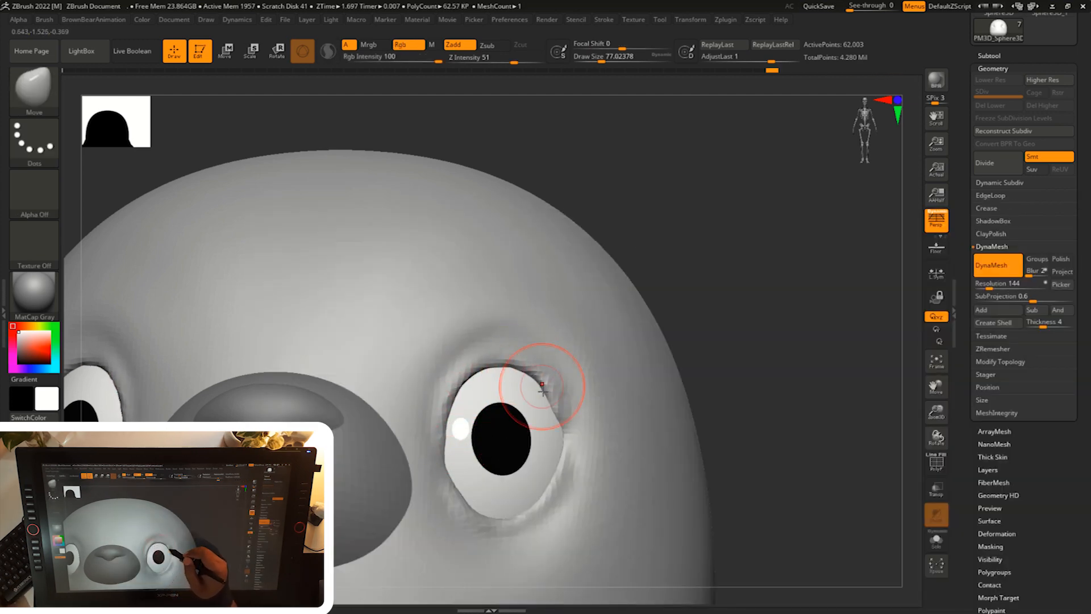
right_drag(543, 391, 549, 407)
drag(814, 215, 785, 219)
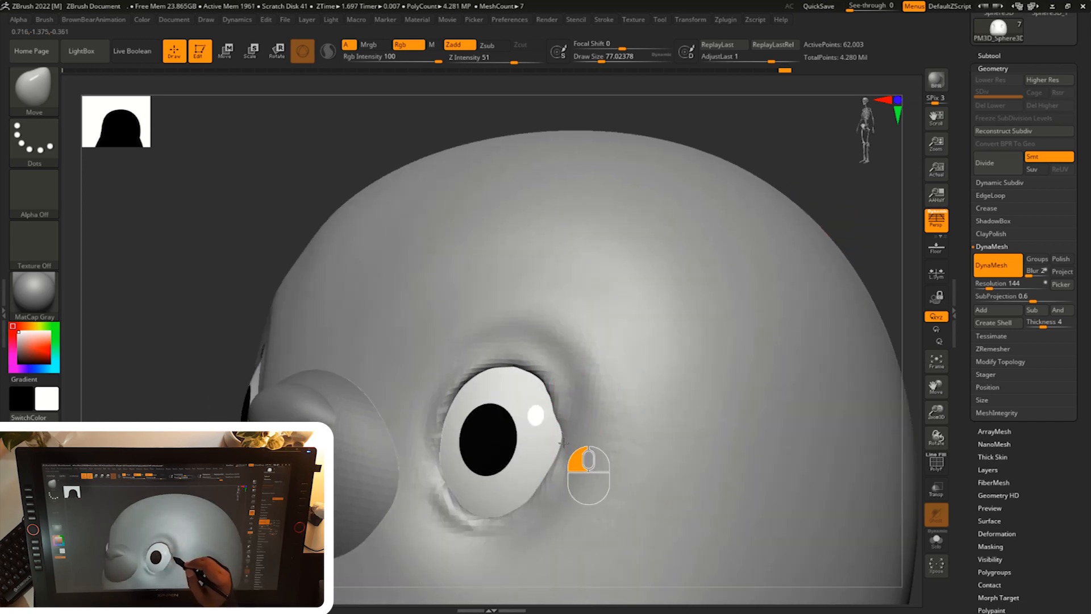
drag(870, 231, 904, 232)
shift+drag(450, 425, 543, 496)
alt+drag(702, 354, 662, 351)
shift+drag(419, 364, 402, 375)
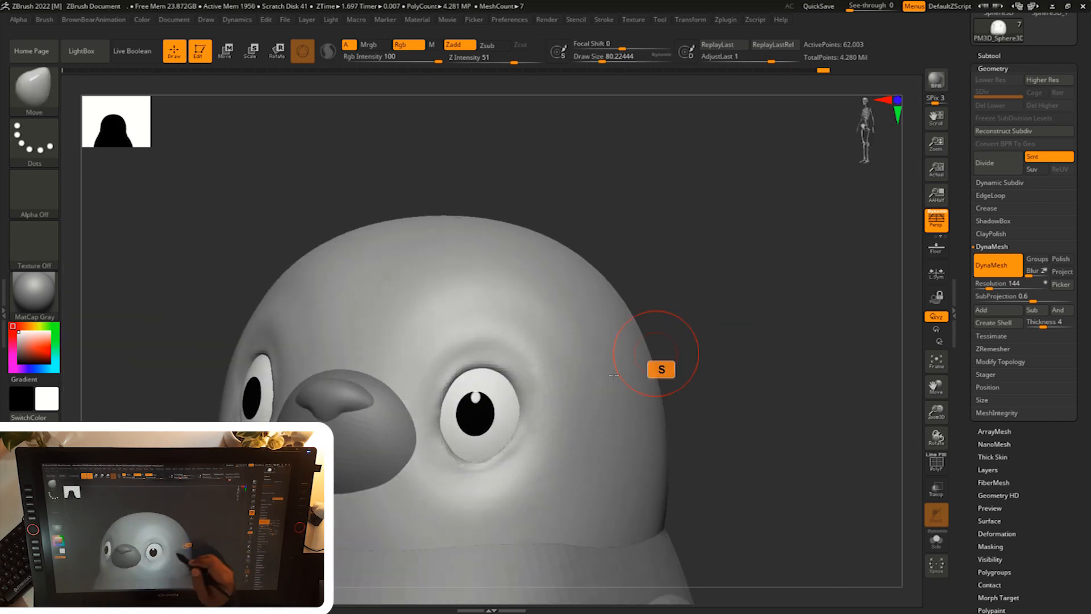
- Smooth the brow and the head surface between the eyes and the snout
drag(732, 299, 751, 303)
shift+drag(493, 307, 475, 329)
alt+drag(670, 358, 717, 363)
shift+drag(458, 358, 444, 386)
drag(738, 337, 770, 341)
- Try carving a mouth groove below the snout with the DamStandard brush at a draw size of about 37
key(b)
click(446, 249)
mouse_move(753, 402)
alt+mouse_down()
mouse_move(776, 398)
mouse_move(775, 410)
alt+mouse_up()
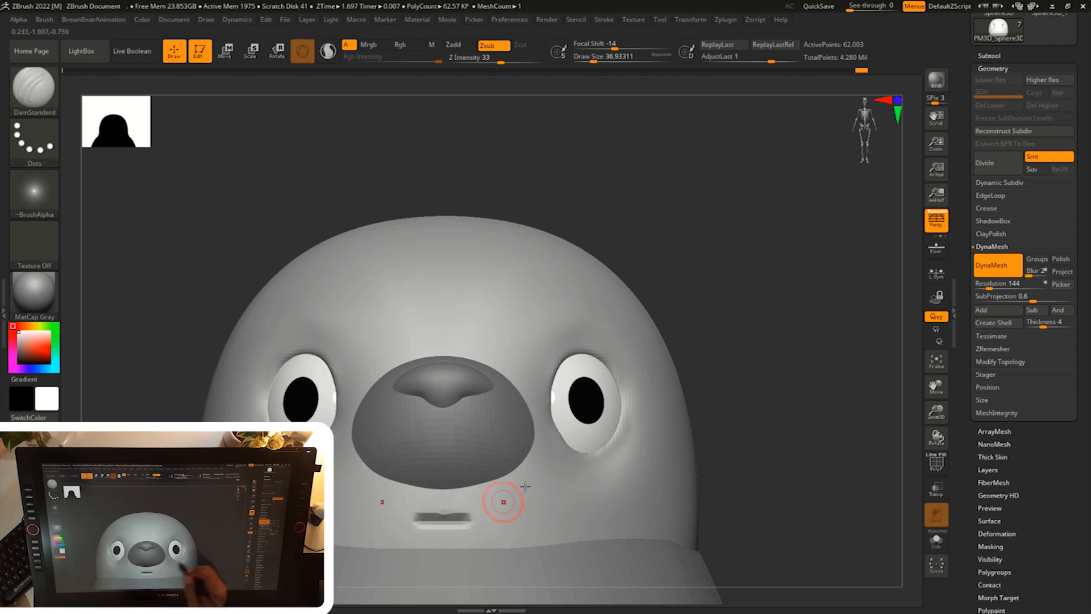
alt+drag(765, 372, 744, 358)
key(ctrl+z)
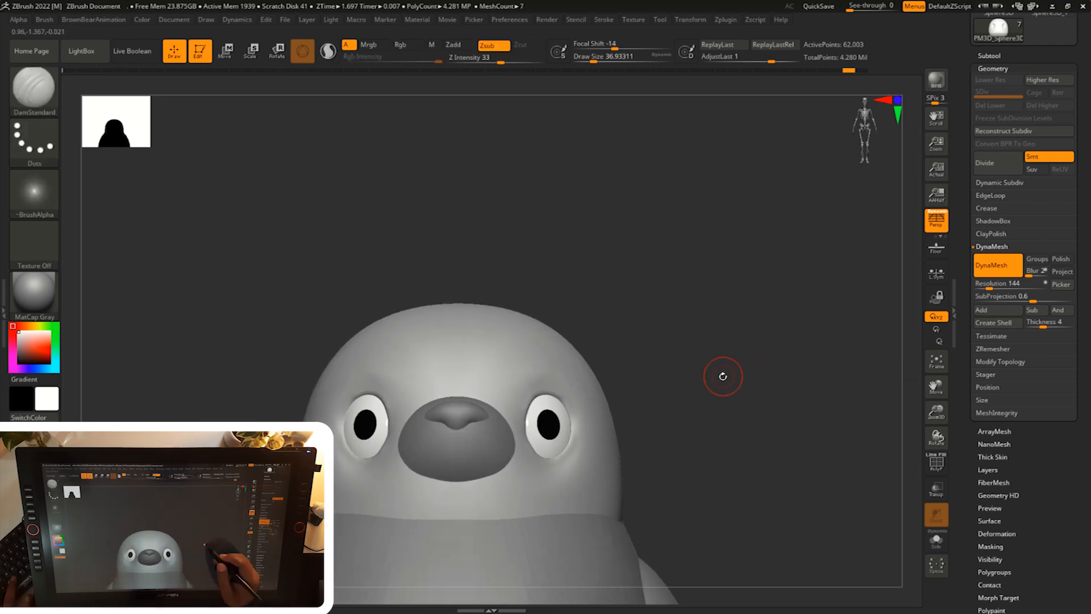
- Select the Move brush and smooth the head's forehead and cheeks with a draw size of about 68
key(b)
click(673, 276)
mouse_move(725, 346)
alt+mouse_down()
mouse_move(670, 382)
mouse_move(677, 358)
mouse_move(735, 343)
mouse_move(740, 372)
mouse_move(720, 357)
mouse_move(809, 174)
mouse_move(784, 211)
mouse_move(739, 242)
alt+mouse_up()
shift+drag(654, 358, 543, 289)
mouse_move(770, 280)
alt+mouse_down()
mouse_move(729, 244)
mouse_move(790, 250)
alt+mouse_up()
shift+drag(534, 457, 508, 430)
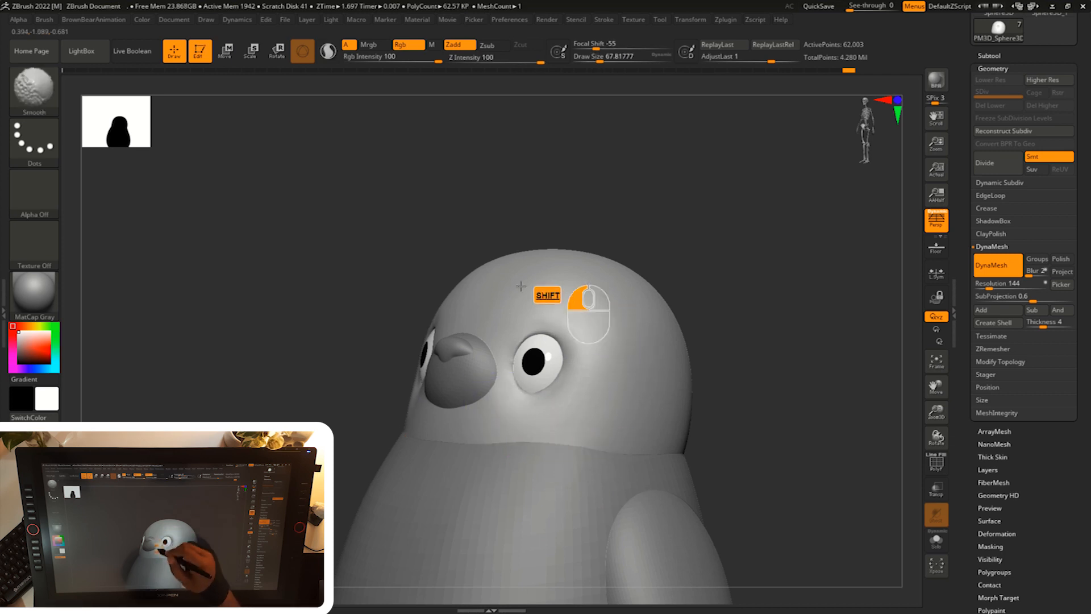
drag(790, 256, 725, 255)
- Make the snout active, then reshape and smooth its upper part
alt+click(480, 376)
key(s)
drag(460, 354, 457, 347)
mouse_move(705, 284)
mouse_down()
mouse_move(787, 284)
mouse_move(691, 284)
mouse_up()
mouse_move(463, 356)
shift+mouse_down()
mouse_move(471, 345)
mouse_move(467, 364)
shift+mouse_up()
drag(358, 437, 438, 435)
alt+drag(699, 284, 710, 304)
- Make the nose tip active and reshape its profile using the Move brush with a draw size of about 77
alt+click(488, 362)
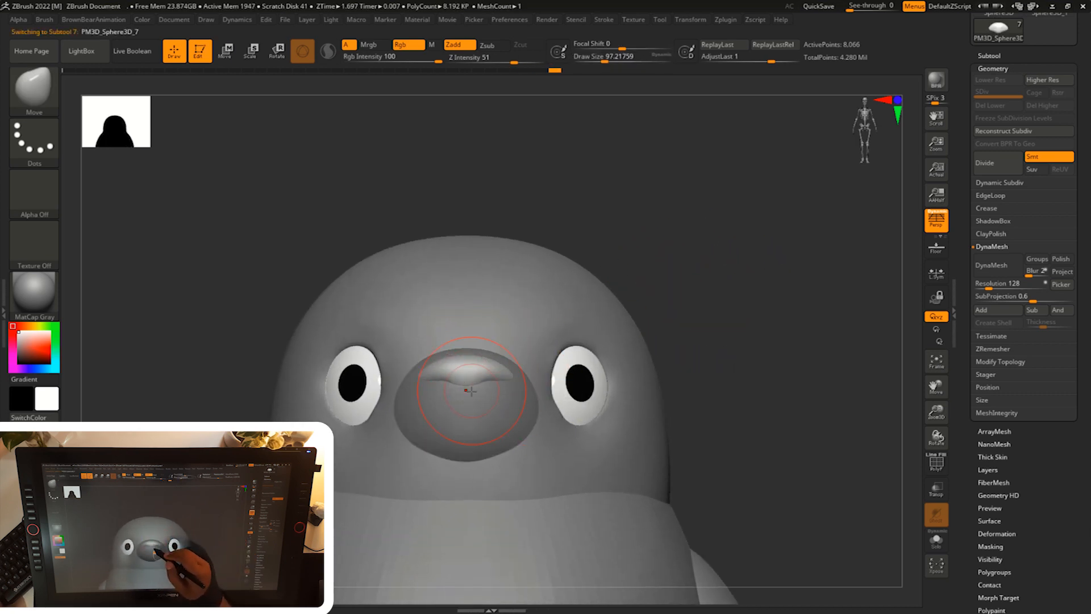
drag(662, 245, 616, 246)
key(s)
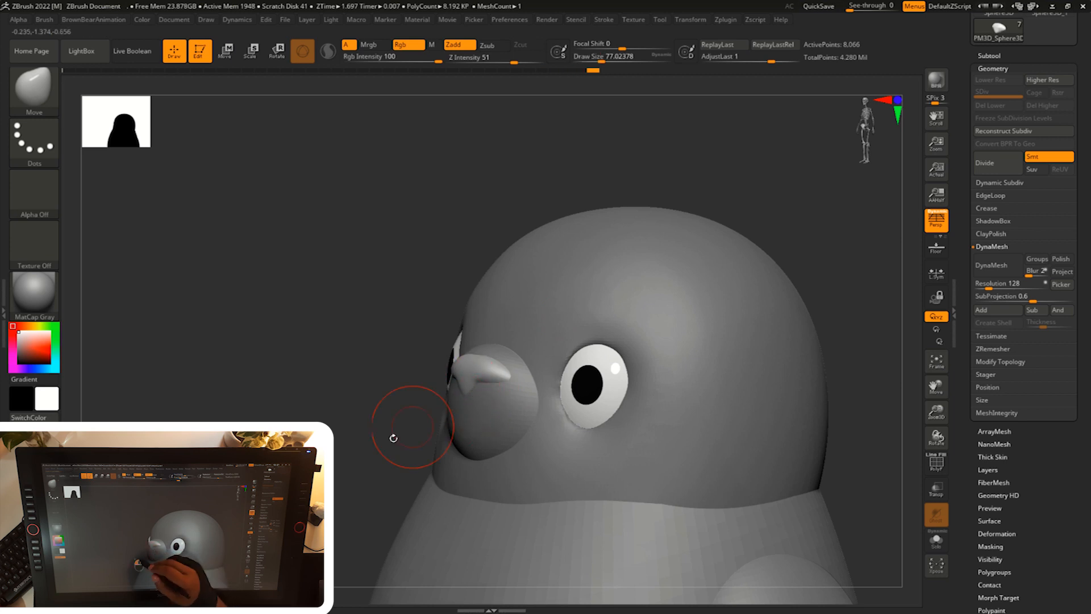
drag(393, 438, 441, 436)
key(s)
drag(483, 389, 476, 389)
- Refine the nose tip's side and upper contours with a draw size of about 71
alt+drag(690, 256, 707, 284)
key(s)
drag(491, 385, 487, 386)
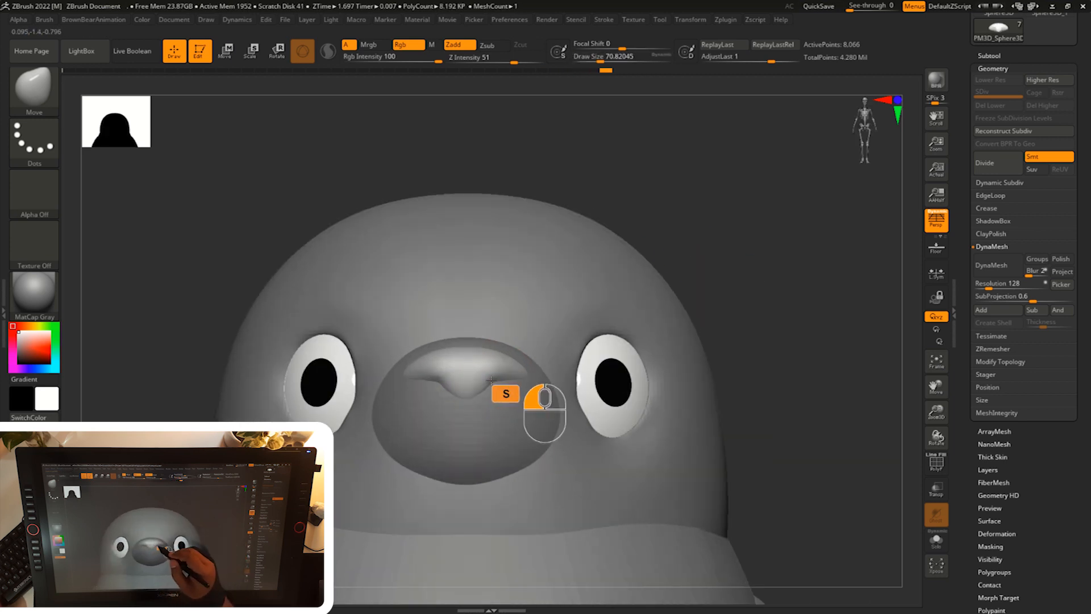
drag(691, 273, 642, 275)
drag(497, 364, 495, 346)
drag(370, 452, 341, 458)
- Make the head active and set the Move brush's draw size to about 68
mouse_move(341, 474)
alt+mouse_down()
mouse_move(338, 483)
mouse_move(415, 481)
alt+mouse_up()
alt+drag(734, 392, 727, 367)
alt+drag(723, 412, 724, 378)
drag(969, 305, 969, 474)
mouse_move(737, 420)
alt+mouse_down()
mouse_move(765, 397)
mouse_move(755, 399)
alt+mouse_up()
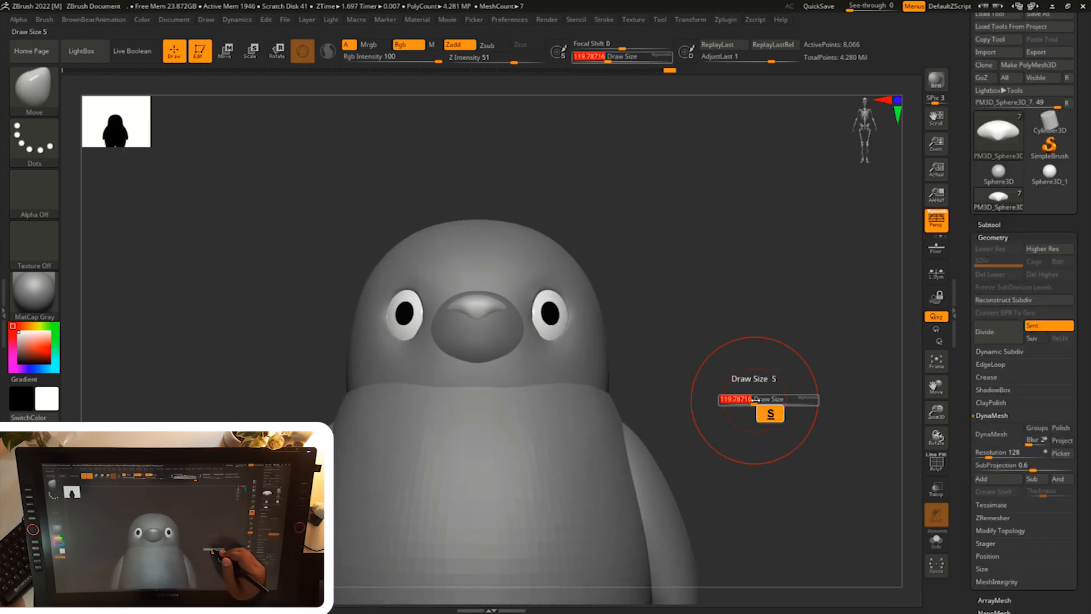
key(s)
drag(617, 398, 625, 398)
key(s)
drag(597, 362, 586, 363)
alt+click(592, 363)
mouse_move(702, 342)
alt+mouse_down()
mouse_move(684, 390)
mouse_move(694, 412)
alt+mouse_up()
key(s)
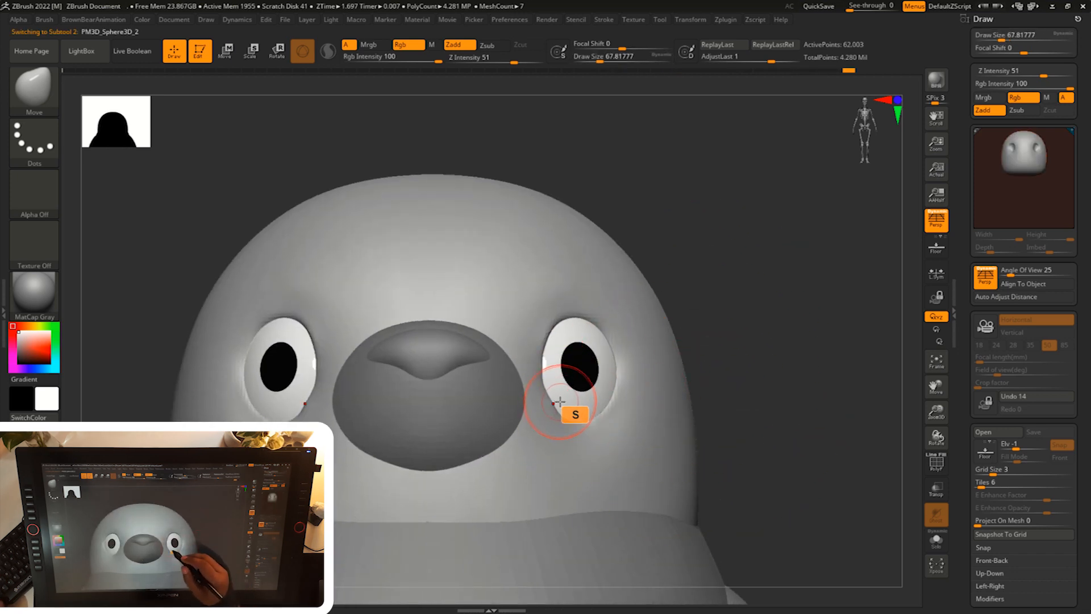
click(1077, 19)
mouse_move(740, 352)
alt+mouse_down()
mouse_move(743, 307)
mouse_move(728, 314)
mouse_move(741, 315)
alt+mouse_up()
key(s)
- Try to reshape the front of the body using the Move brush with a draw size of about 202
alt+click(542, 447)
key(s)
drag(520, 423, 531, 423)
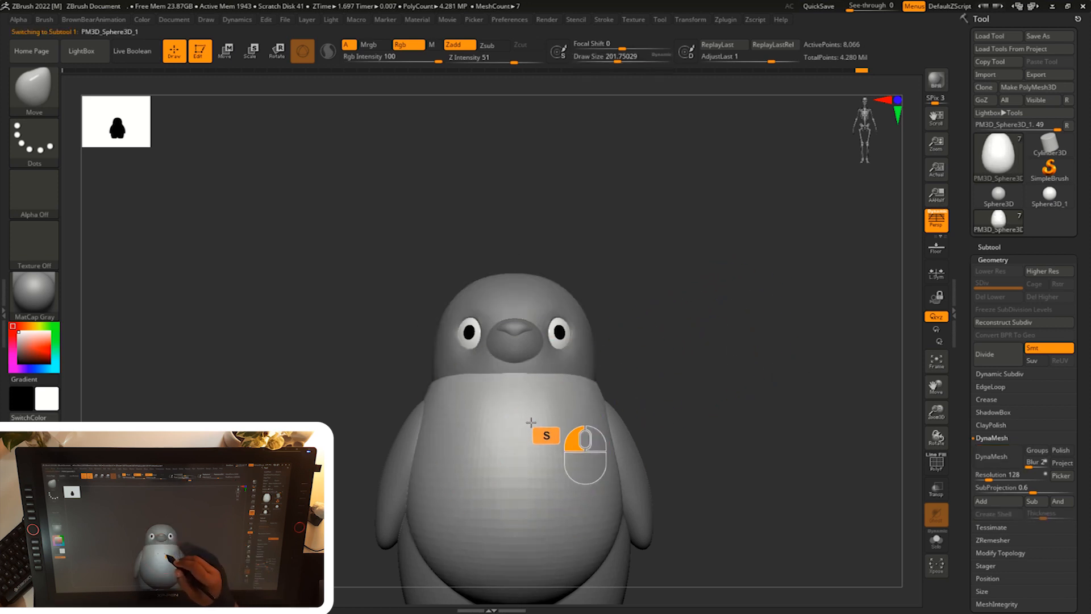
key(s)
key(ctrl+z)
- Reshape and smooth the body's side contours using the Move brush
mouse_move(626, 366)
mouse_down()
mouse_move(615, 367)
mouse_move(650, 375)
mouse_move(572, 303)
mouse_move(608, 317)
mouse_move(597, 323)
mouse_up()
alt+click(579, 364)
key(s)
key(s)
mouse_move(448, 476)
mouse_down()
mouse_move(459, 476)
mouse_move(456, 427)
mouse_move(456, 441)
mouse_up()
alt+click(467, 457)
key(s)
shift+drag(374, 514, 393, 509)
key(s)
drag(460, 459, 453, 461)
mouse_move(373, 517)
mouse_down()
mouse_move(456, 540)
mouse_move(482, 450)
mouse_up()
shift+drag(514, 500, 492, 491)
- Make the arms active and reshape their upper ends at the shoulders using the Move brush
mouse_move(653, 398)
alt+mouse_down()
mouse_move(677, 358)
mouse_move(716, 339)
alt+mouse_up()
mouse_move(632, 334)
alt+mouse_down()
mouse_move(629, 350)
mouse_move(651, 347)
alt+mouse_up()
alt+click(655, 369)
alt+drag(764, 349, 719, 298)
drag(784, 332, 764, 337)
key(s)
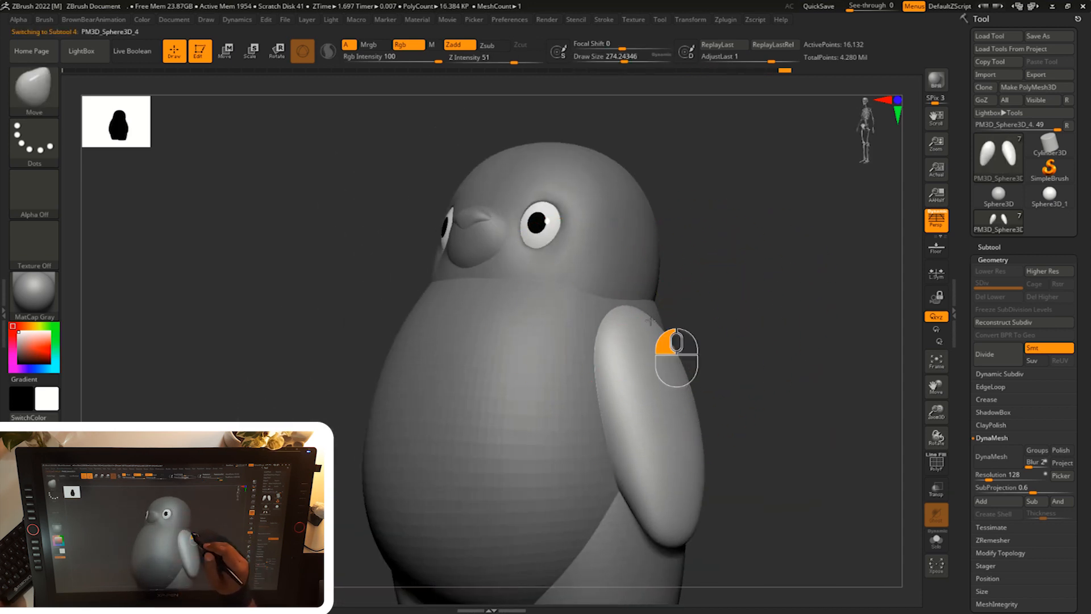
drag(651, 321, 647, 323)
drag(756, 335, 719, 336)
drag(795, 335, 762, 335)
drag(709, 320, 700, 322)
mouse_move(696, 339)
shift+mouse_down()
mouse_move(655, 340)
mouse_move(830, 287)
shift+mouse_up()
alt+drag(710, 405, 723, 299)
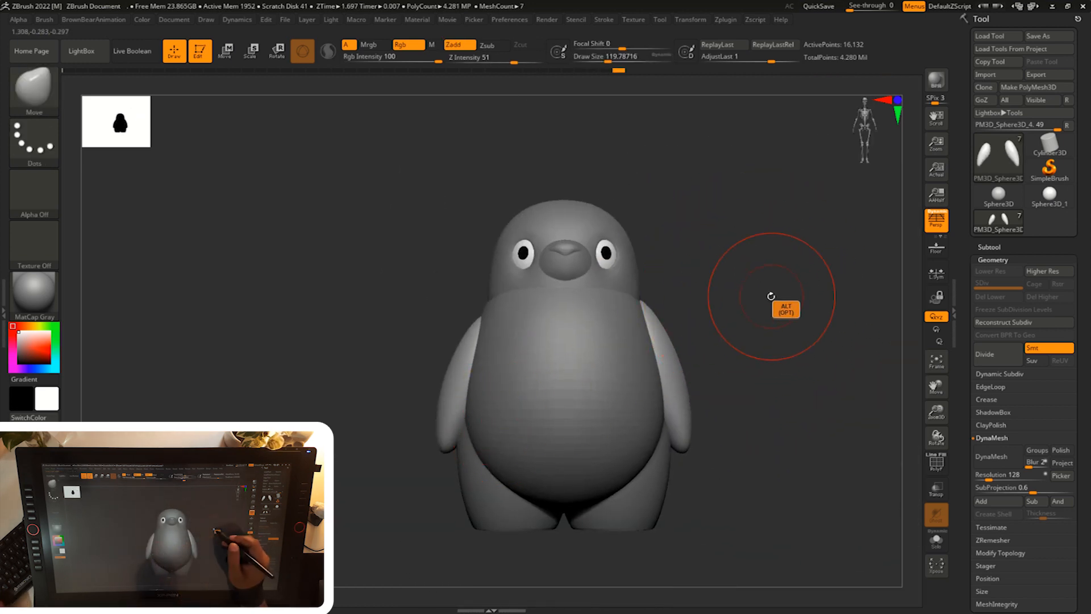
- Step back through the arms' recent edits to compare them with their earlier shape
key(ctrl+z)
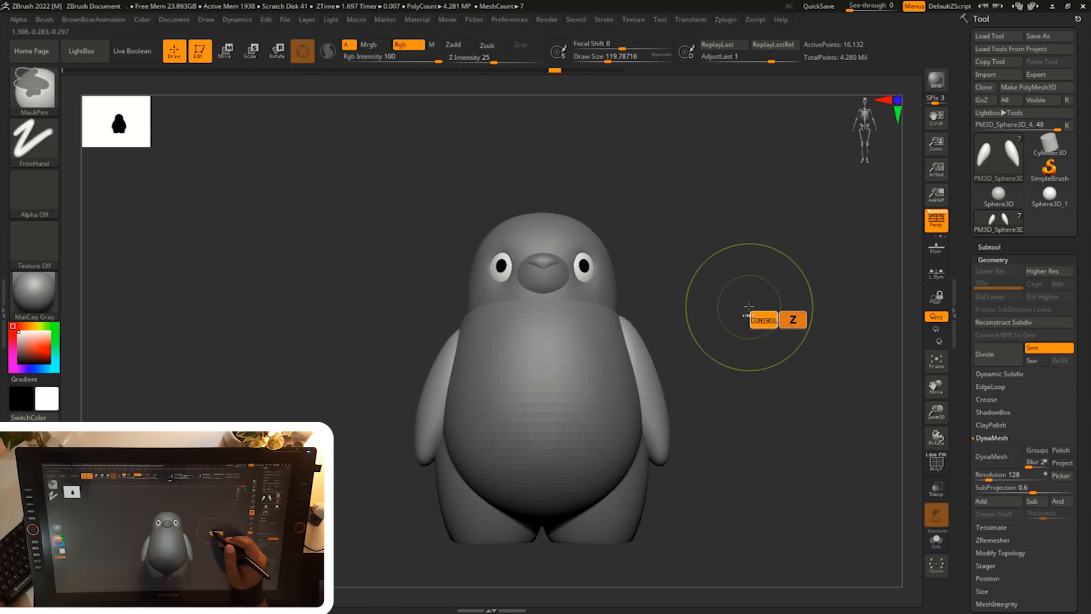
key(ctrl+z)
drag(750, 306, 740, 279)
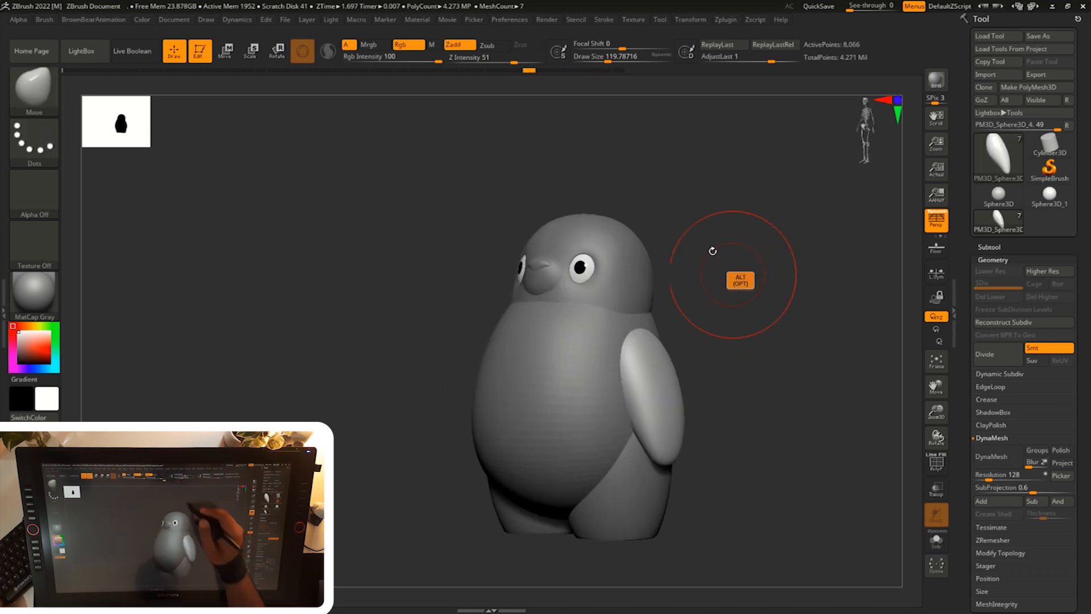
mouse_move(560, 91)
shift+mouse_down()
mouse_move(777, 341)
mouse_move(745, 336)
shift+mouse_up()
key(ctrl+z)
- Reshape and smooth the arms' shoulders and outer contours with a draw size of about 182
key(s)
mouse_move(682, 324)
mouse_down()
mouse_move(694, 324)
mouse_move(638, 403)
mouse_up()
mouse_move(682, 336)
mouse_down()
mouse_move(652, 355)
mouse_move(653, 329)
mouse_move(611, 327)
mouse_move(660, 323)
mouse_up()
key(s)
key(s)
shift+drag(699, 341, 682, 364)
key(s)
drag(628, 398, 640, 389)
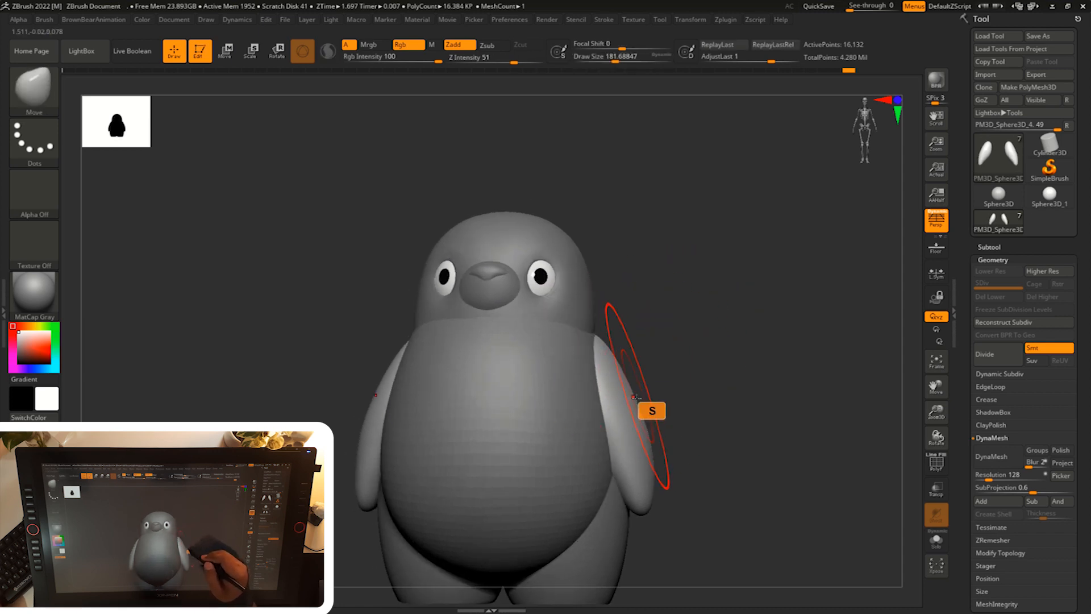
drag(651, 433, 657, 436)
mouse_move(689, 443)
shift+mouse_down()
mouse_move(674, 396)
mouse_move(644, 431)
shift+mouse_up()
- Refine the arms' lower ends and sides using the Move brush with a draw size of about 94
key(s)
drag(617, 354, 626, 353)
mouse_move(690, 370)
mouse_down()
mouse_move(653, 367)
mouse_move(666, 345)
mouse_move(611, 339)
mouse_move(652, 350)
mouse_up()
key(s)
key(s)
drag(746, 318, 801, 304)
key(s)
drag(674, 433, 671, 433)
drag(679, 436, 668, 438)
drag(646, 381, 644, 400)
mouse_move(733, 346)
mouse_down()
mouse_move(685, 346)
mouse_move(756, 338)
mouse_move(724, 306)
mouse_move(702, 323)
mouse_up()
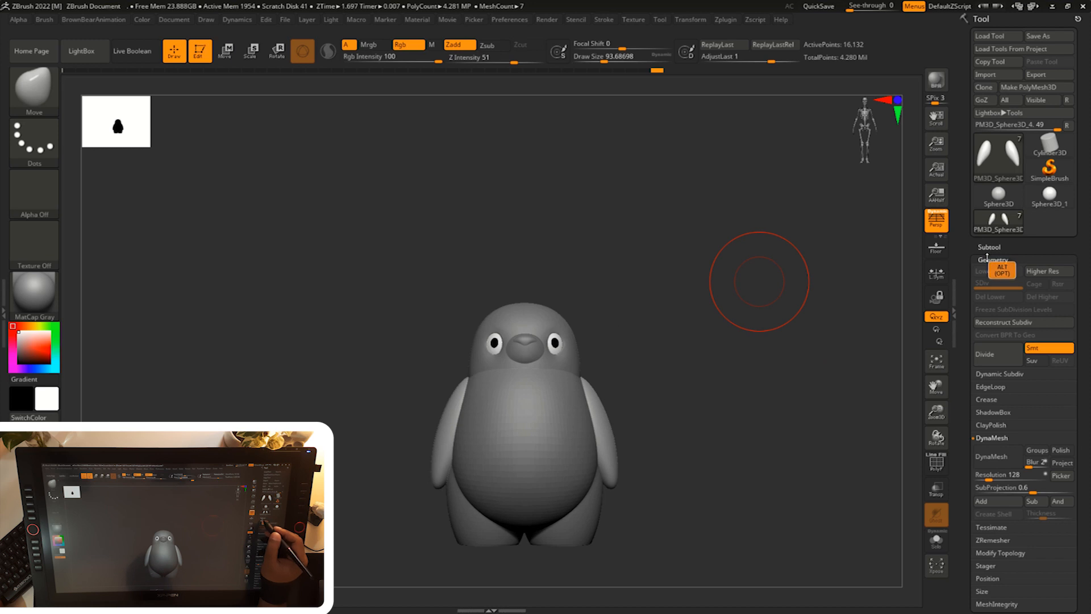
- Append a Cylinder3D subtool, make it active and move it up over the head
click(988, 247)
click(1038, 553)
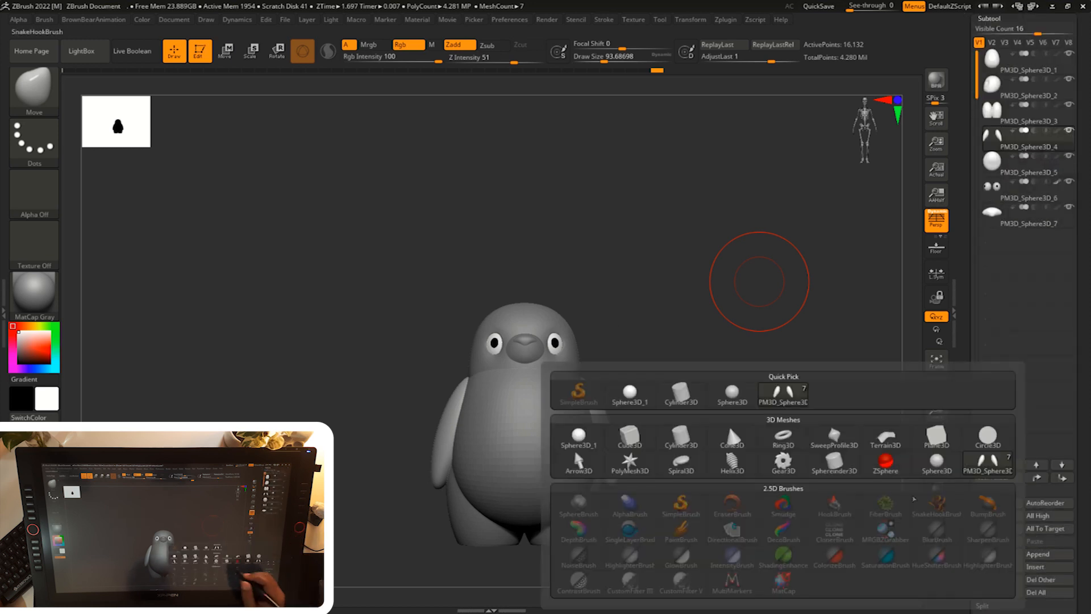
mouse_move(644, 397)
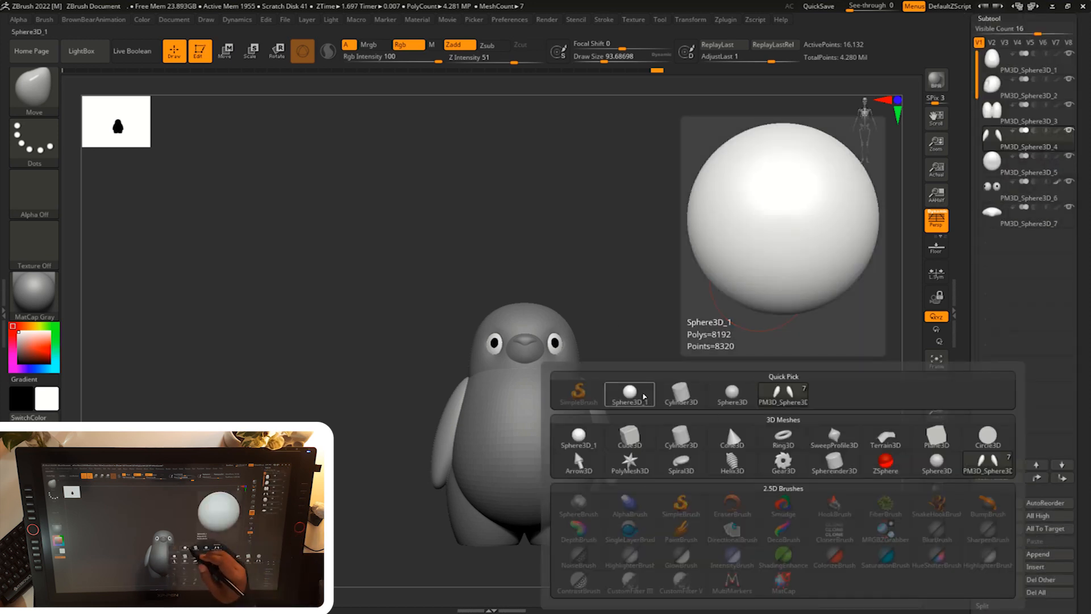
click(697, 395)
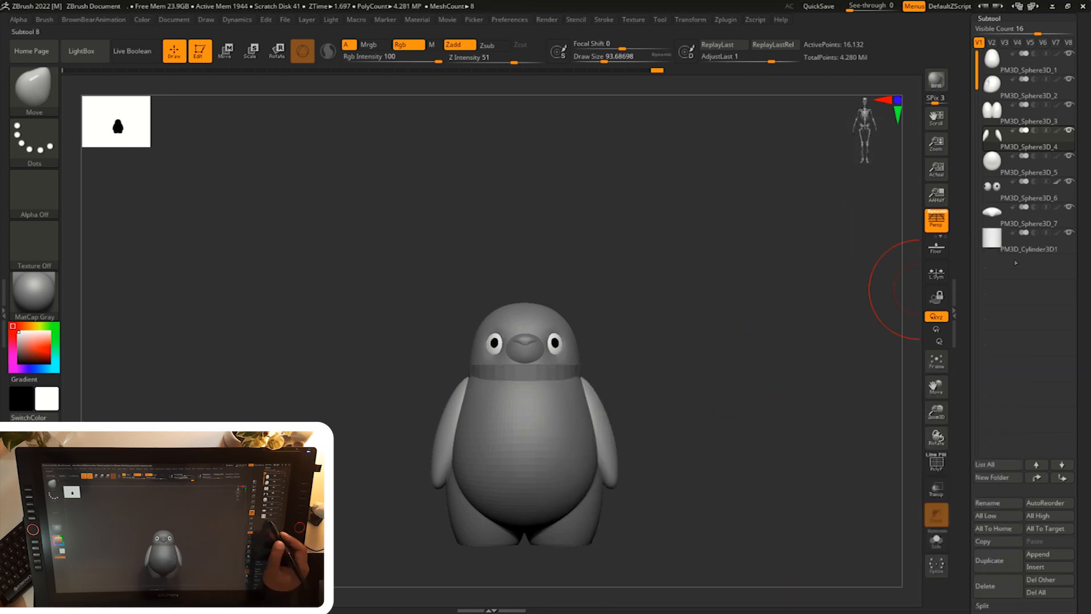
key(w)
drag(522, 413, 534, 280)
alt+drag(711, 281, 681, 338)
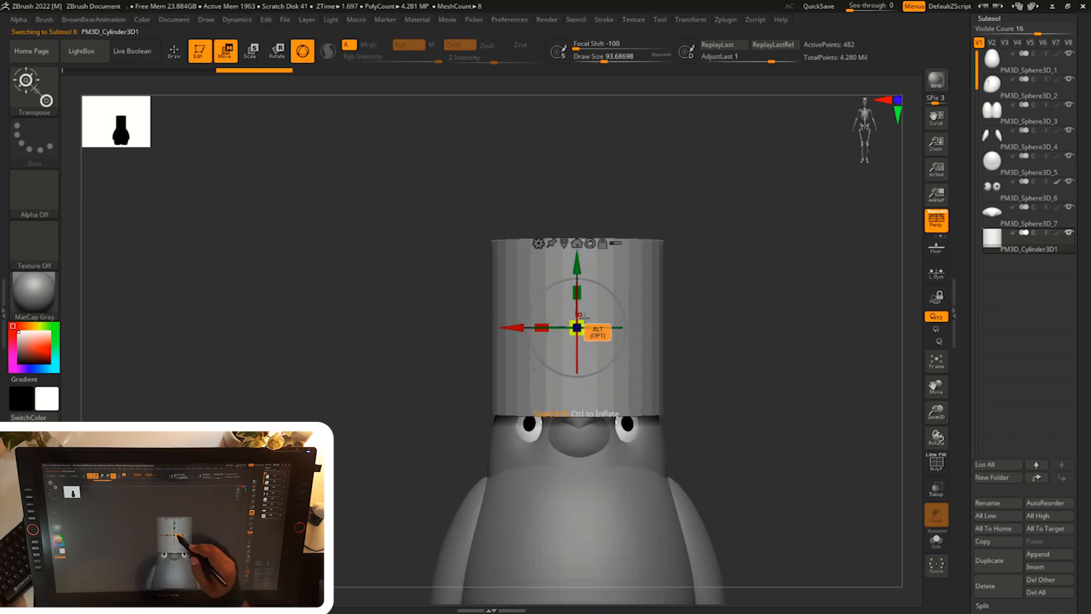
- Scale the cylinder down to a thin stalk and place it off-centre on top of the head
drag(577, 327, 547, 374)
drag(621, 284, 653, 314)
mouse_move(689, 293)
alt+mouse_down()
mouse_move(669, 300)
mouse_move(701, 293)
alt+mouse_up()
drag(633, 318, 655, 302)
drag(615, 345, 610, 347)
drag(640, 312, 641, 312)
shift+right_drag(627, 312, 636, 309)
alt+drag(614, 291, 620, 339)
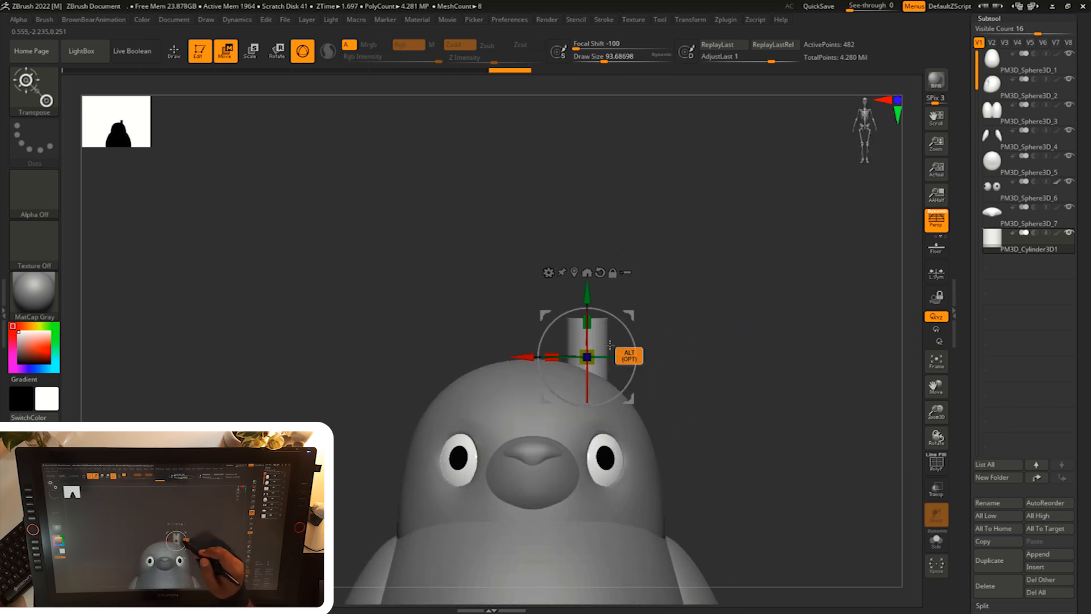
- Tilt the stalk outward and adjust its position on the head from the front and side
drag(624, 313, 623, 310)
mouse_move(670, 285)
shift+right_down()
mouse_move(637, 305)
mouse_move(662, 297)
shift+right_up()
shift+drag(632, 328, 627, 328)
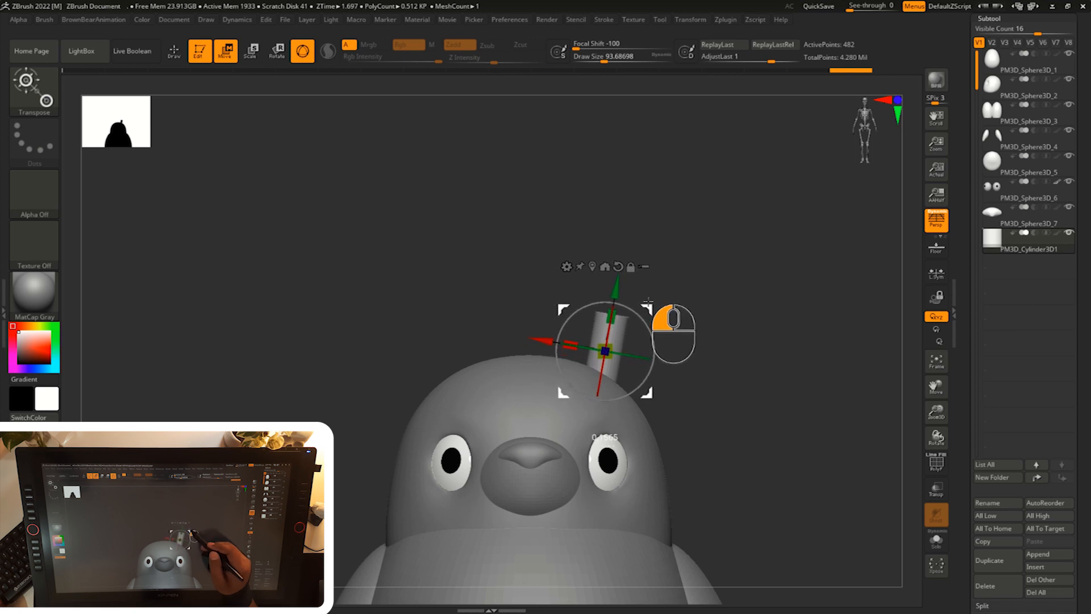
shift+right_drag(646, 301, 635, 325)
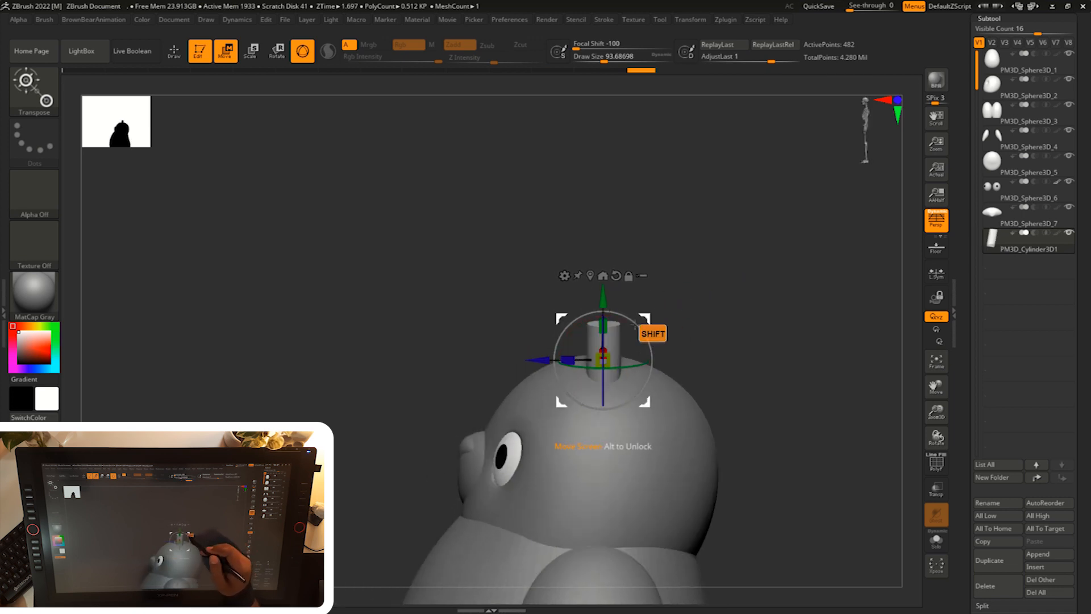
shift+drag(641, 327, 649, 318)
mouse_move(694, 284)
shift+right_down()
mouse_move(723, 278)
mouse_move(708, 288)
shift+right_up()
drag(598, 312, 599, 310)
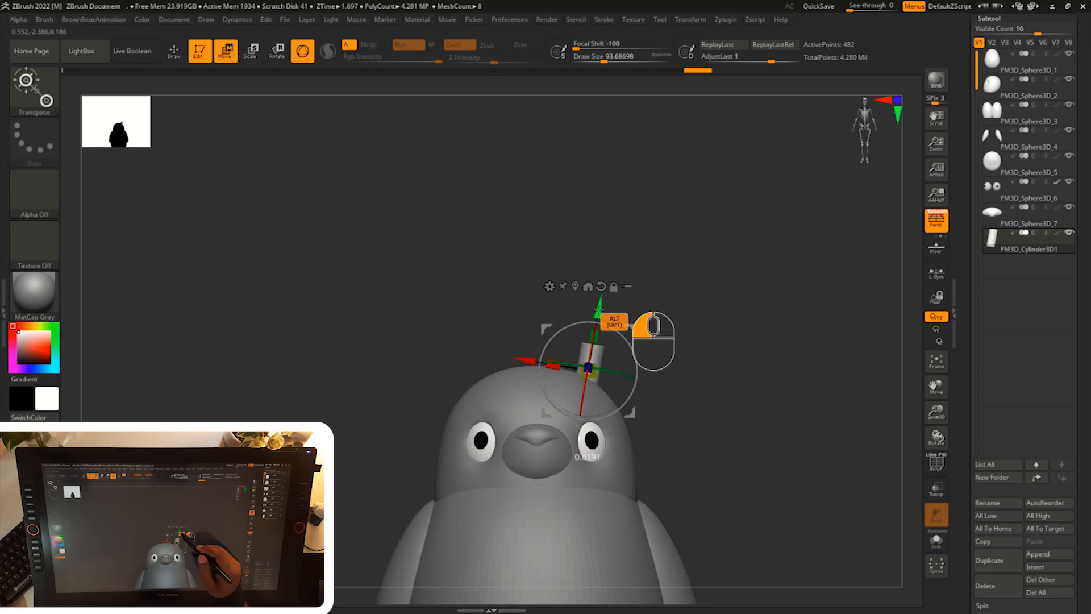
- Mirror the stalk to the other side of the head
alt+right_drag(697, 297, 733, 280)
click(726, 20)
click(807, 268)
click(487, 282)
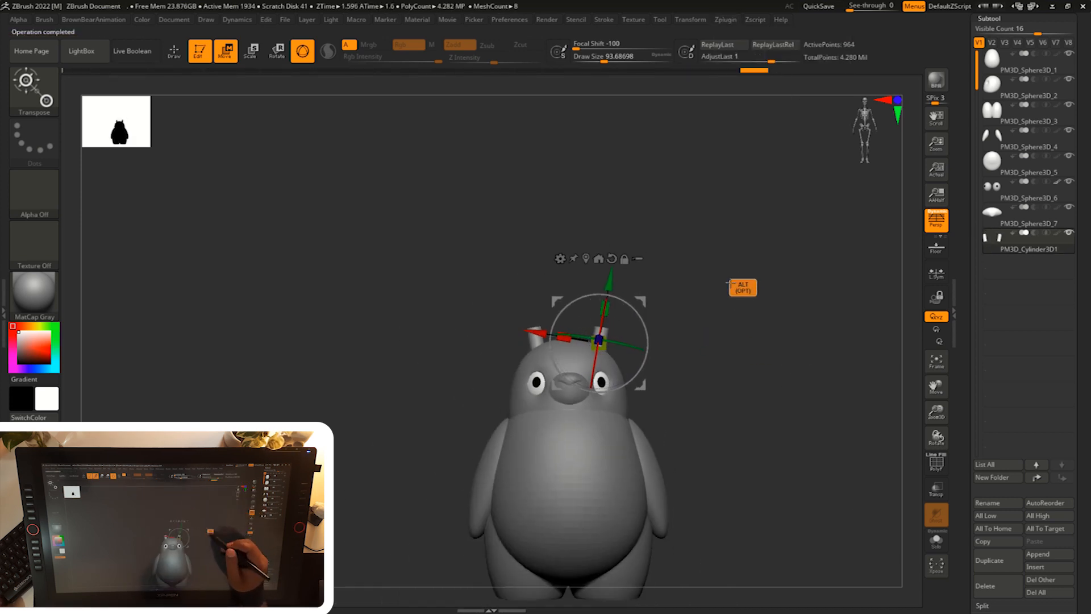
- Append a Sphere3D_1 subtool, make it active and raise it above the head
alt+right_drag(736, 326, 733, 306)
click(1038, 554)
click(631, 392)
click(1023, 268)
alt+drag(682, 364, 660, 398)
drag(555, 429, 555, 222)
- Scale the new sphere into a long egg-shaped ear and place it, tilted, on one stalk
alt+drag(721, 246, 703, 336)
drag(540, 348, 520, 386)
drag(587, 306, 651, 318)
shift+drag(717, 315, 686, 326)
drag(712, 323, 777, 289)
shift+drag(687, 344, 688, 353)
shift+drag(685, 322, 693, 320)
drag(657, 334, 672, 295)
drag(667, 306, 743, 268)
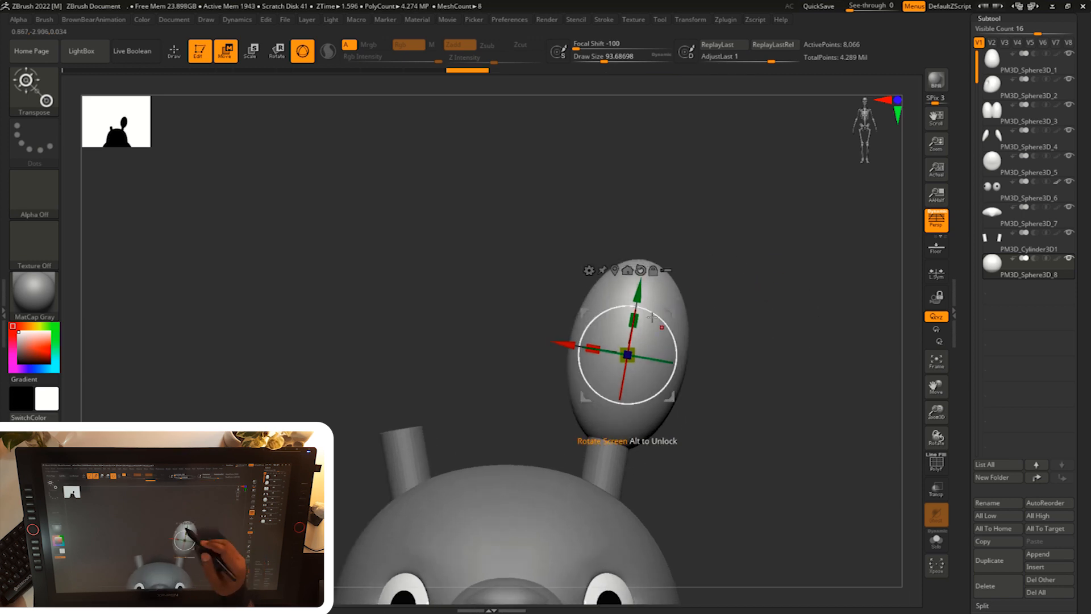
- Taper the ear toward its top and bottom with the Taper deformer and accept the result
click(589, 270)
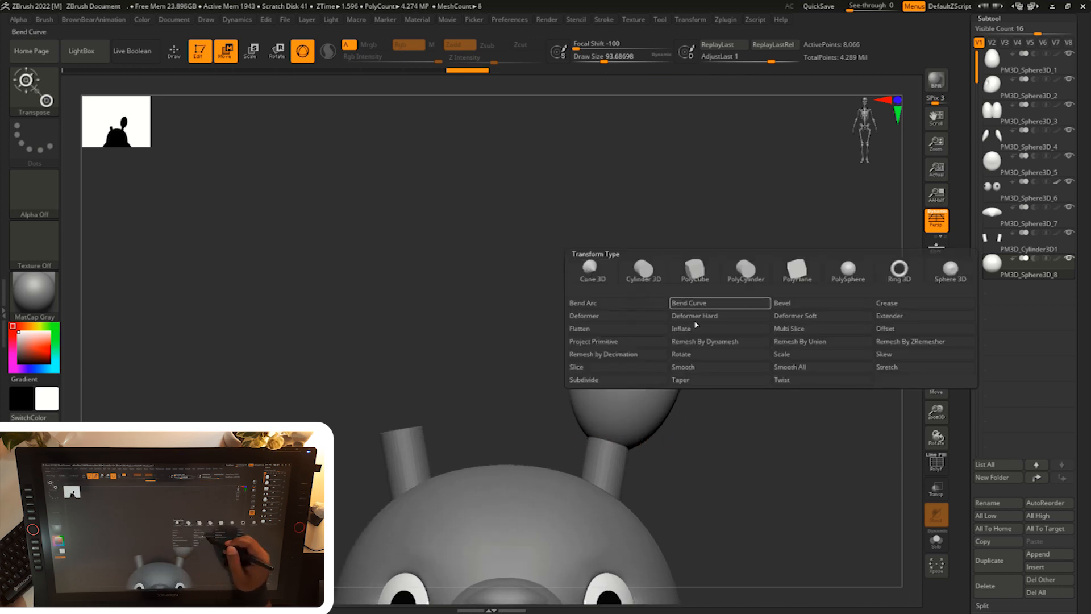
click(709, 379)
drag(650, 245, 642, 287)
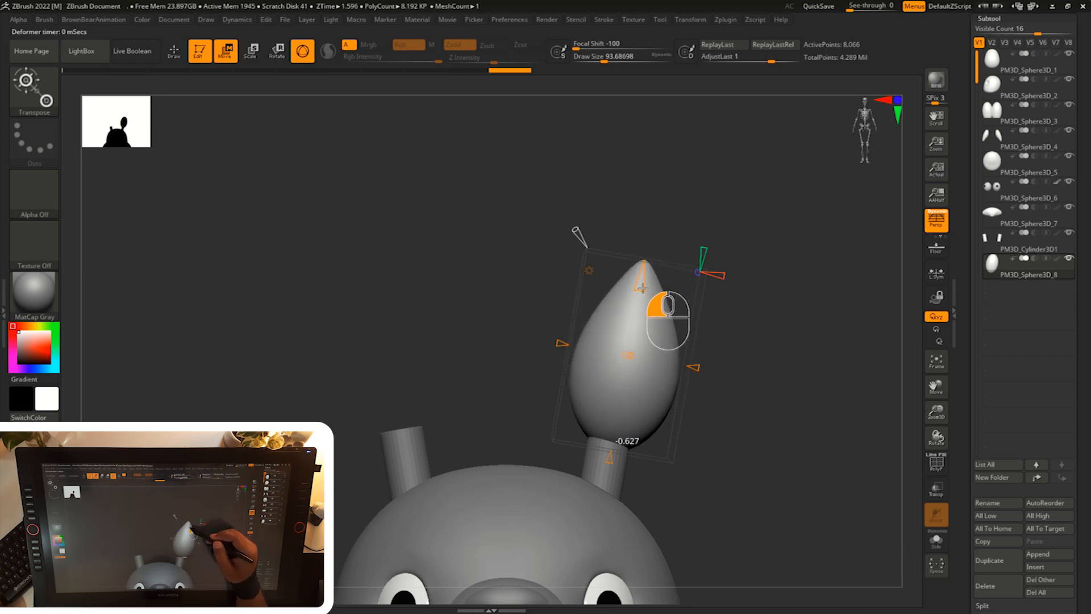
drag(613, 462, 620, 433)
drag(694, 367, 703, 367)
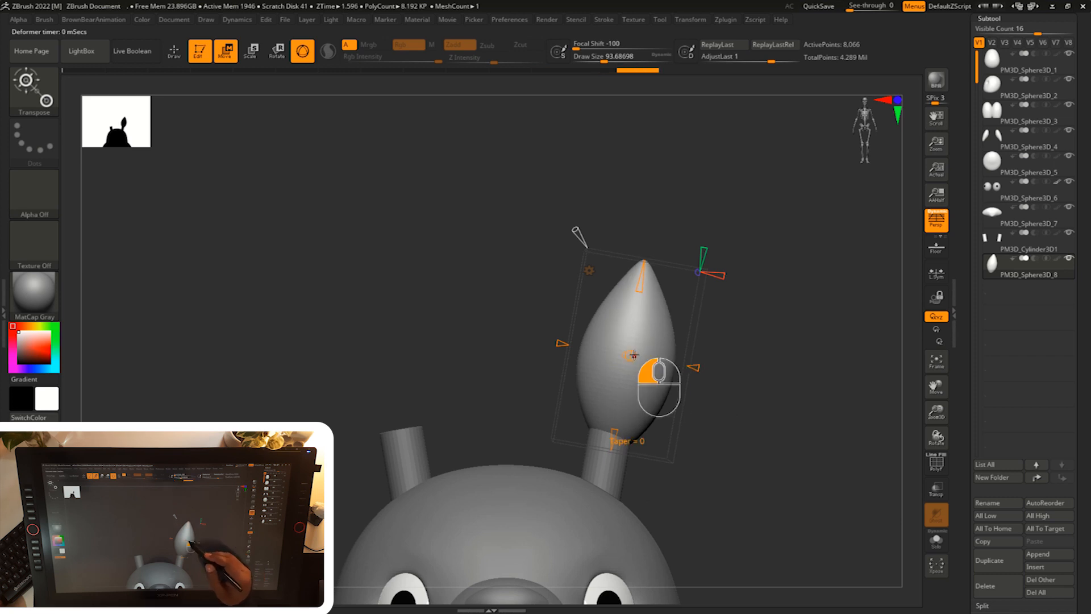
drag(629, 356, 628, 364)
key(ctrl+z)
drag(801, 321, 746, 338)
click(607, 277)
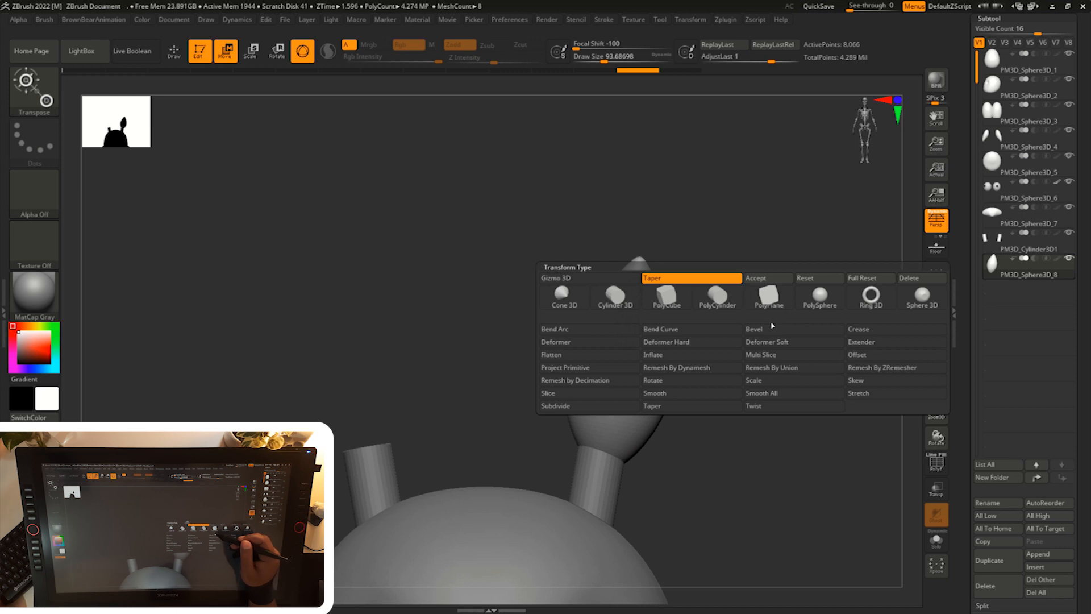
click(782, 284)
- Refine the ear using the Move brush with a draw size of about 262, then resize and position it on its stalk
key(b)
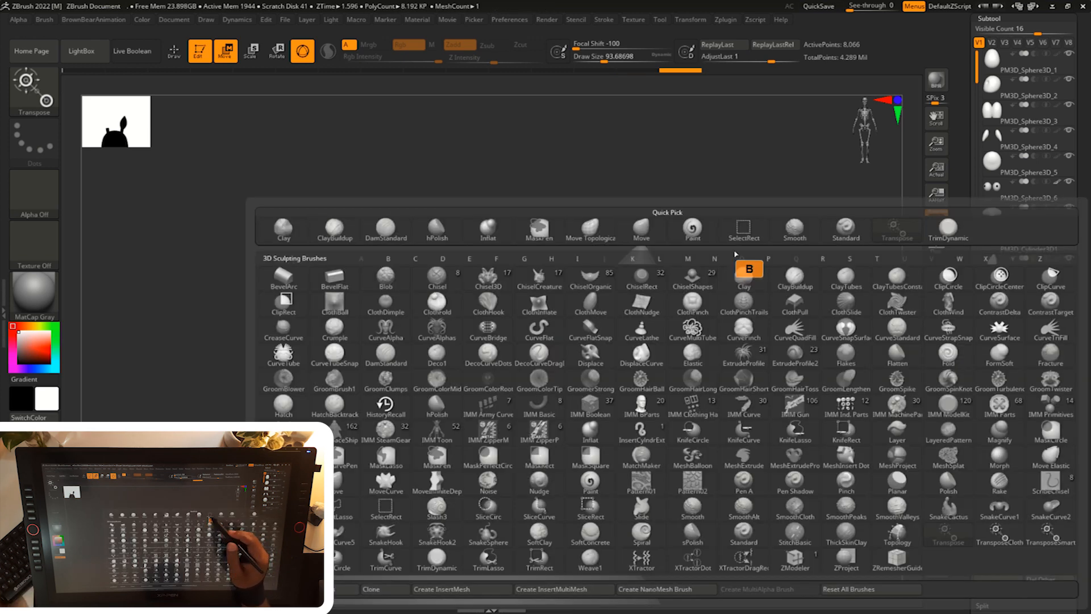
key(m)
key(v)
key(s)
drag(655, 420, 666, 421)
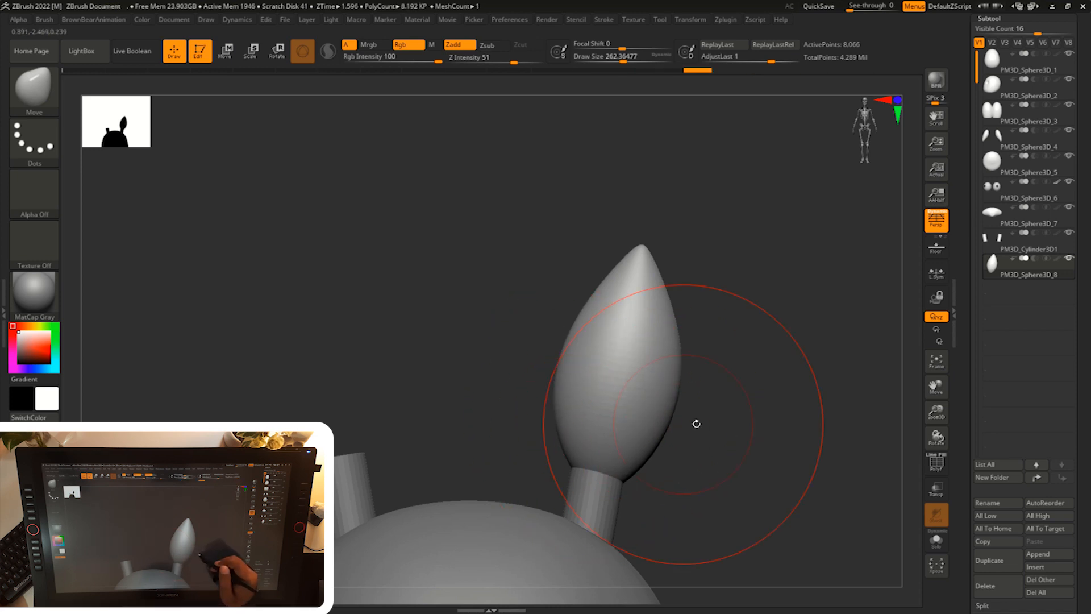
shift+drag(686, 444, 738, 407)
key(e)
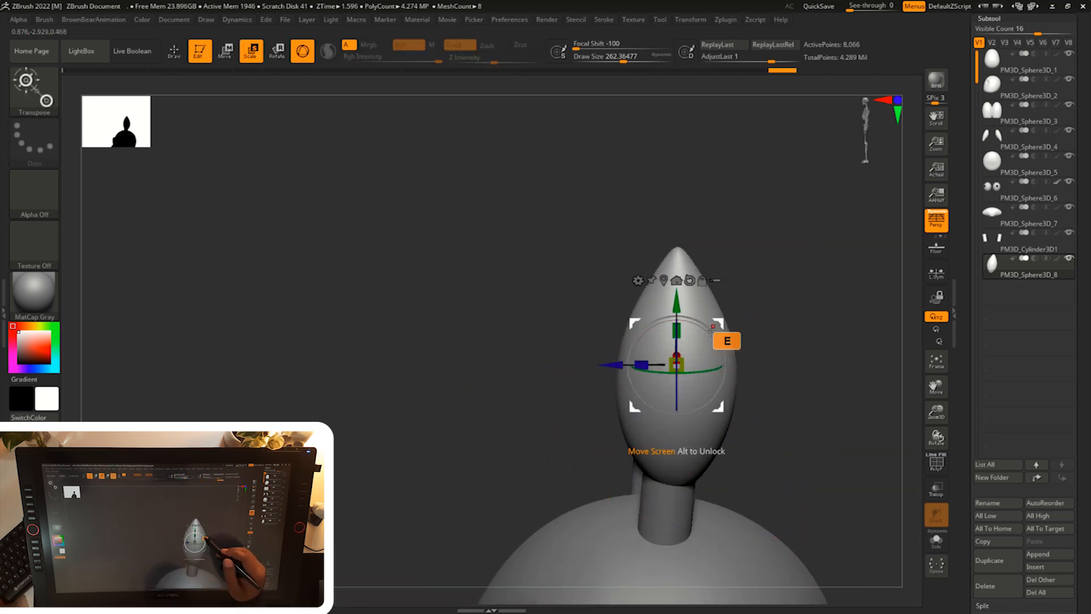
shift+drag(706, 332, 739, 372)
mouse_move(768, 295)
mouse_down()
mouse_move(796, 370)
mouse_move(752, 331)
mouse_move(749, 348)
mouse_move(783, 404)
mouse_move(759, 305)
mouse_up()
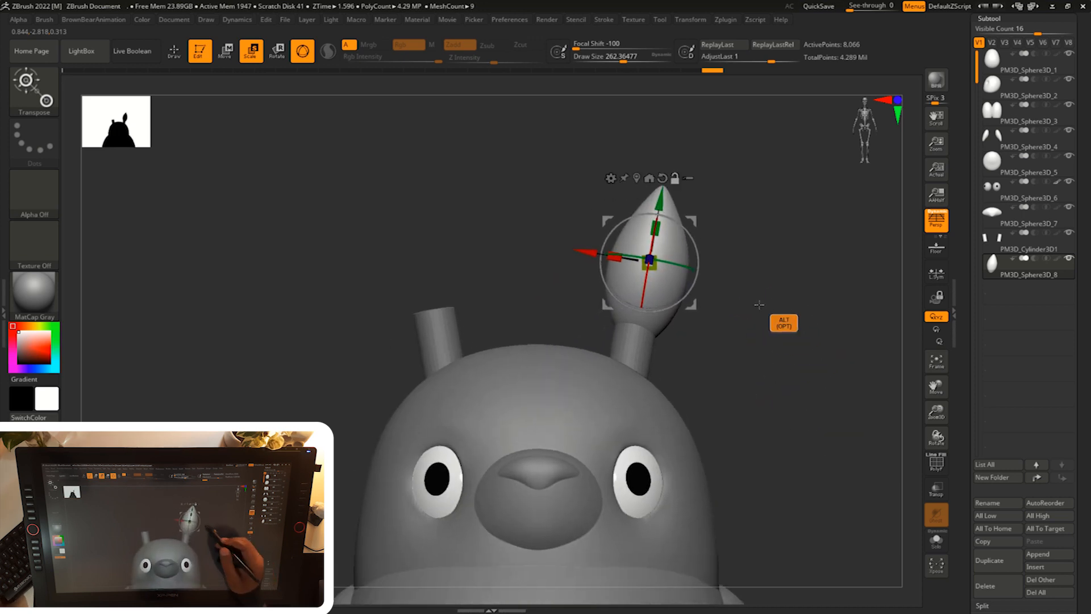
- Make the stalks active and, with X symmetry on, lower and tilt them into the head
alt+click(631, 346)
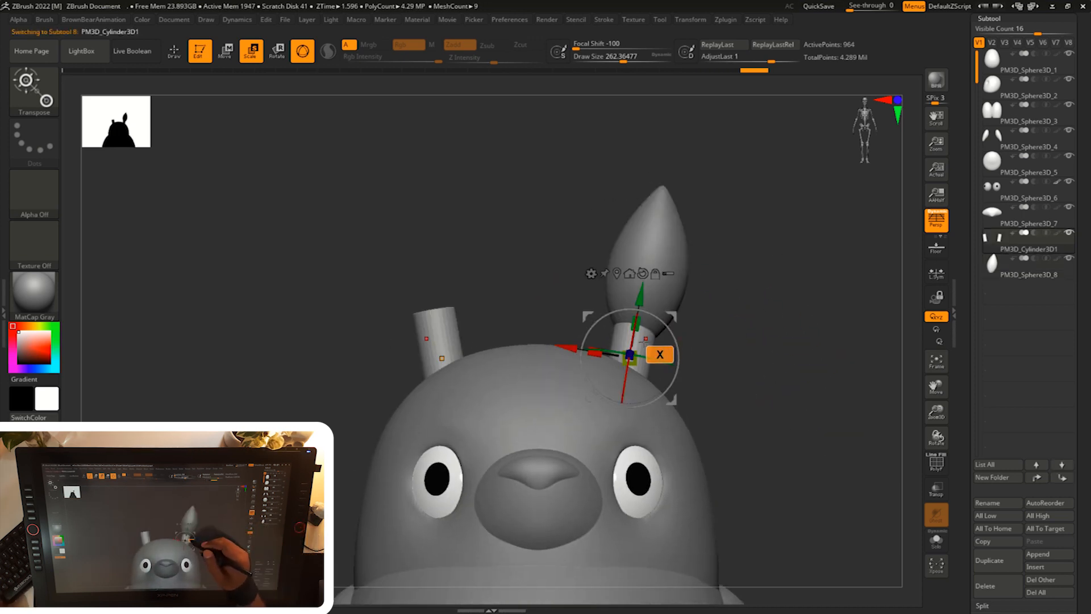
drag(639, 358, 634, 368)
drag(671, 321, 651, 328)
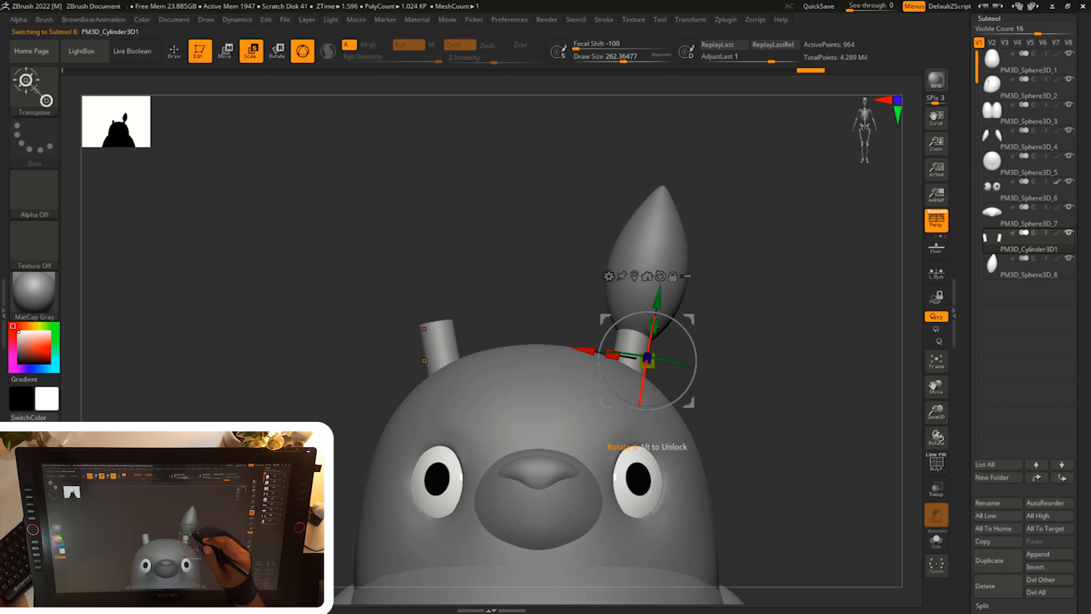
key(ctrl+z)
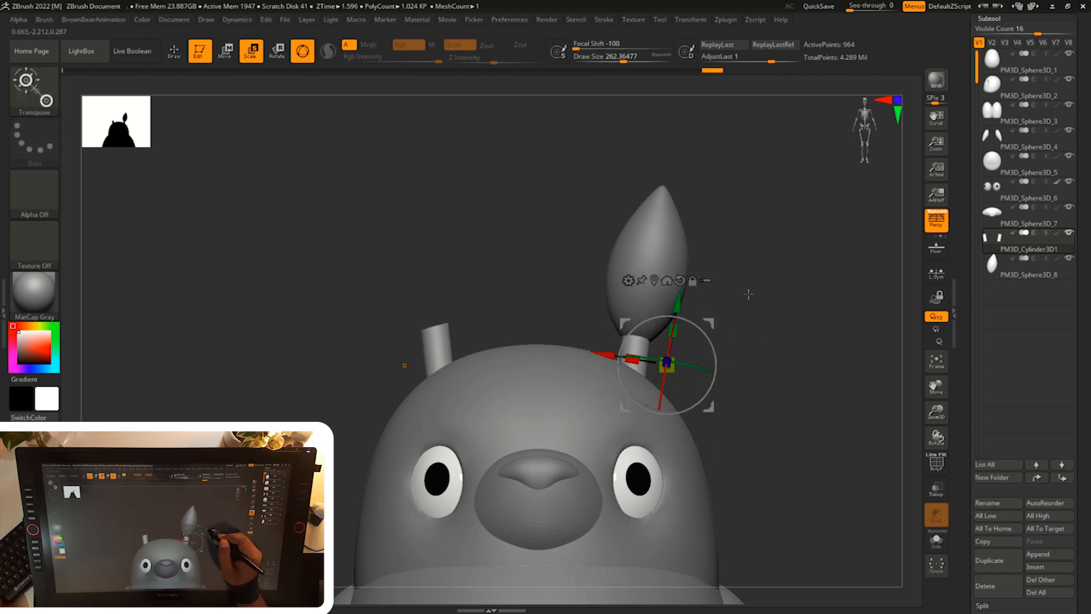
drag(732, 293, 676, 329)
shift+drag(729, 298, 751, 279)
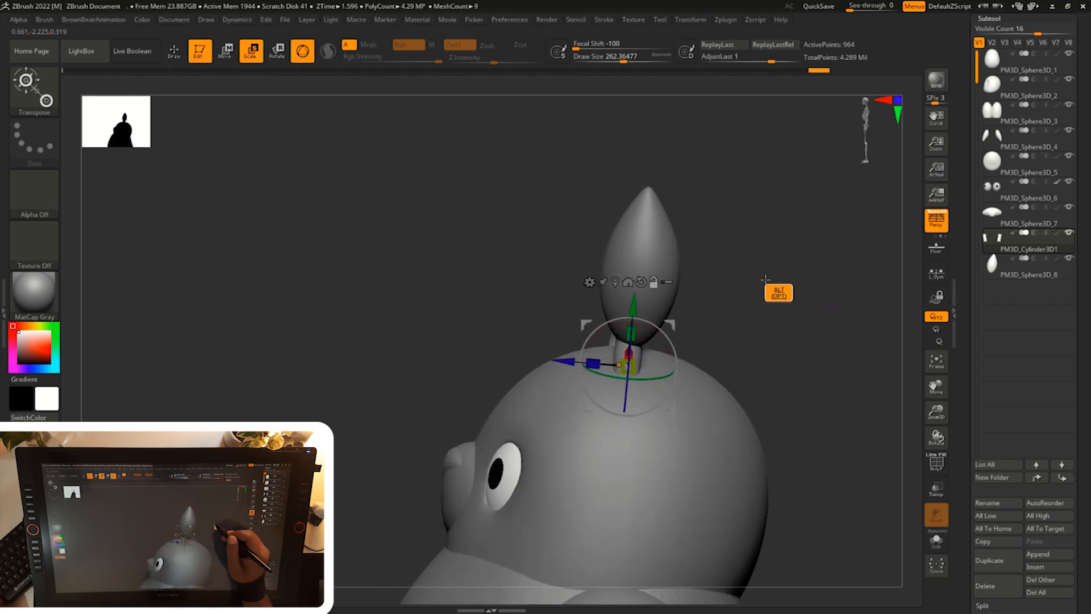
- Make the ear active again and adjust its placement on top of the stalk
click(1005, 274)
drag(692, 217, 794, 222)
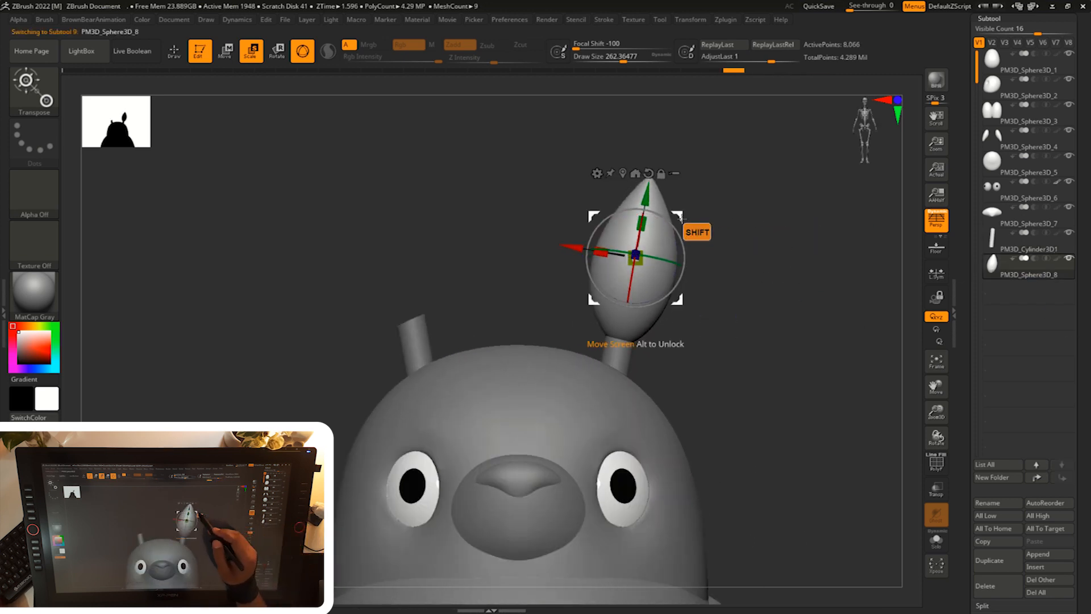
alt+drag(706, 222, 740, 351)
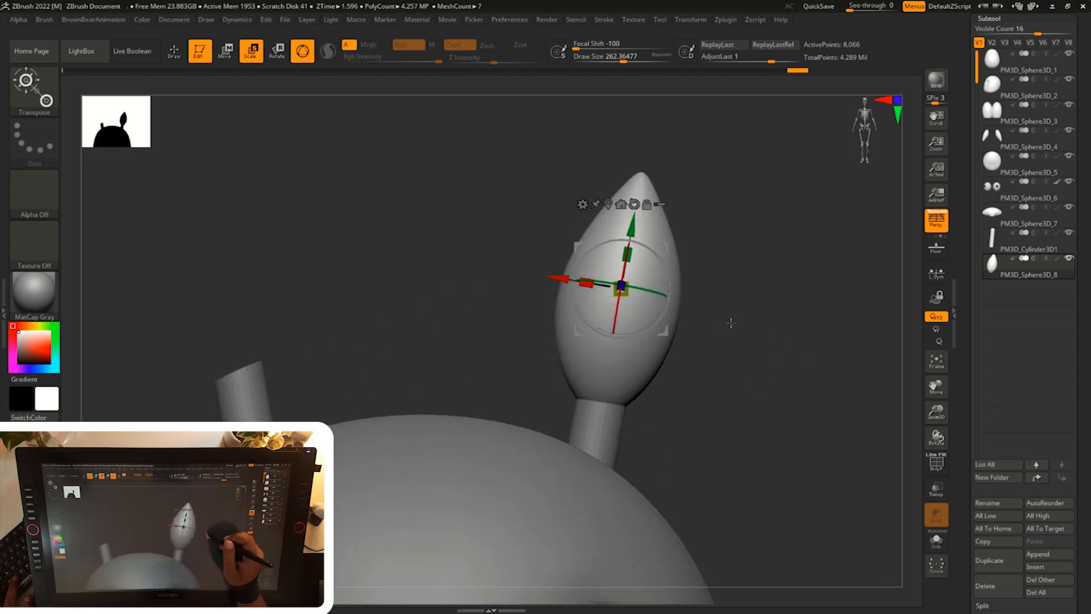
- Flatten off the lower end of the ear with a Gizmo deformer and accept the result
key(b)
key(m)
key(v)
key(b)
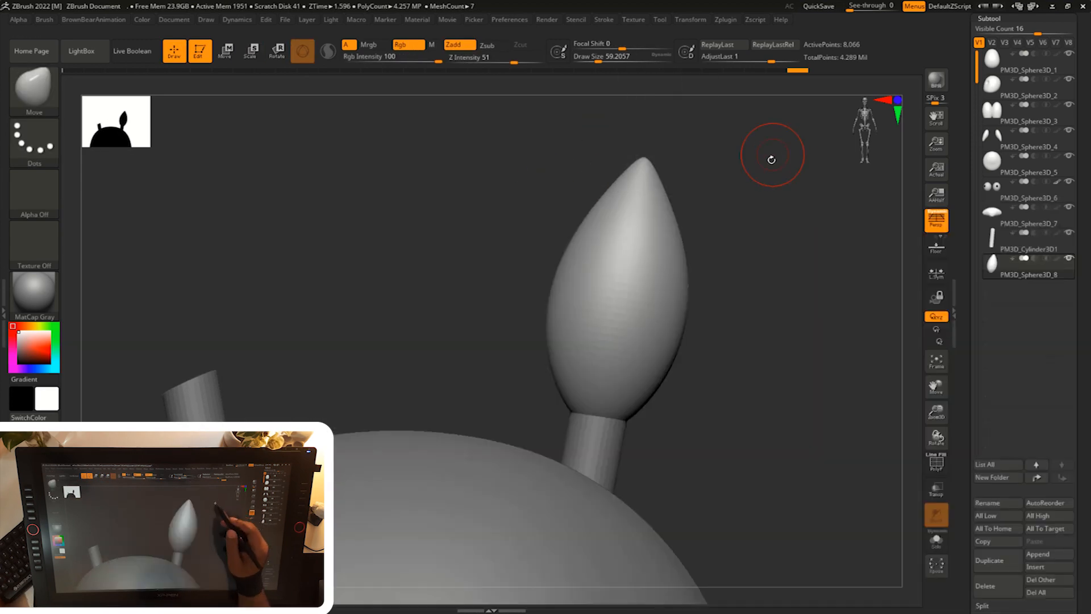
key(w)
click(582, 205)
click(612, 266)
drag(597, 435, 596, 435)
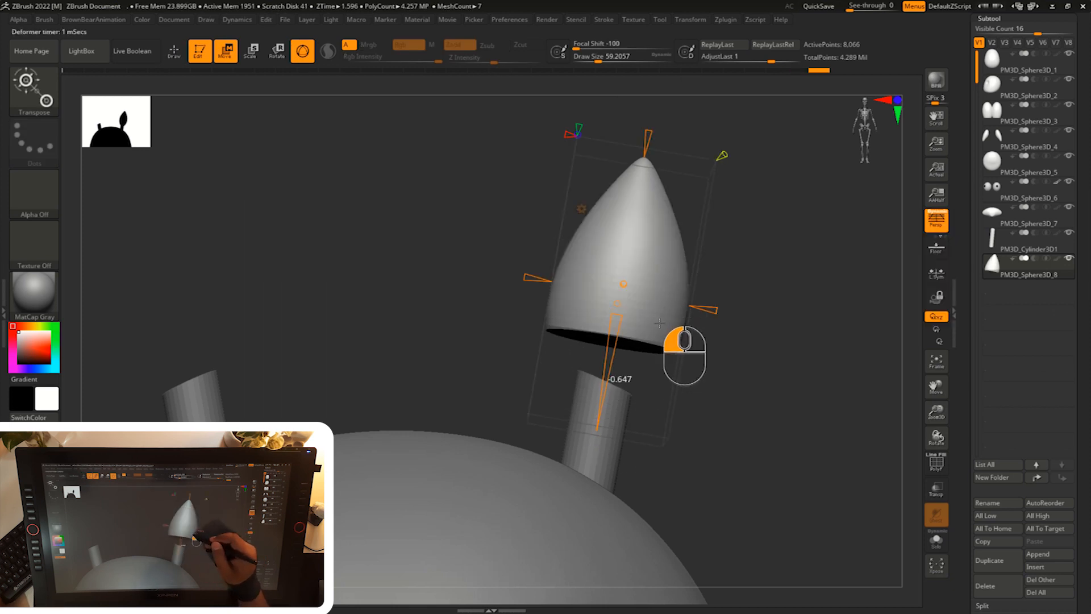
click(582, 210)
click(609, 232)
- Lengthen the flat-bottomed ear and adjust its position and tilt above the stalk
alt+drag(747, 214, 742, 245)
drag(619, 289, 639, 256)
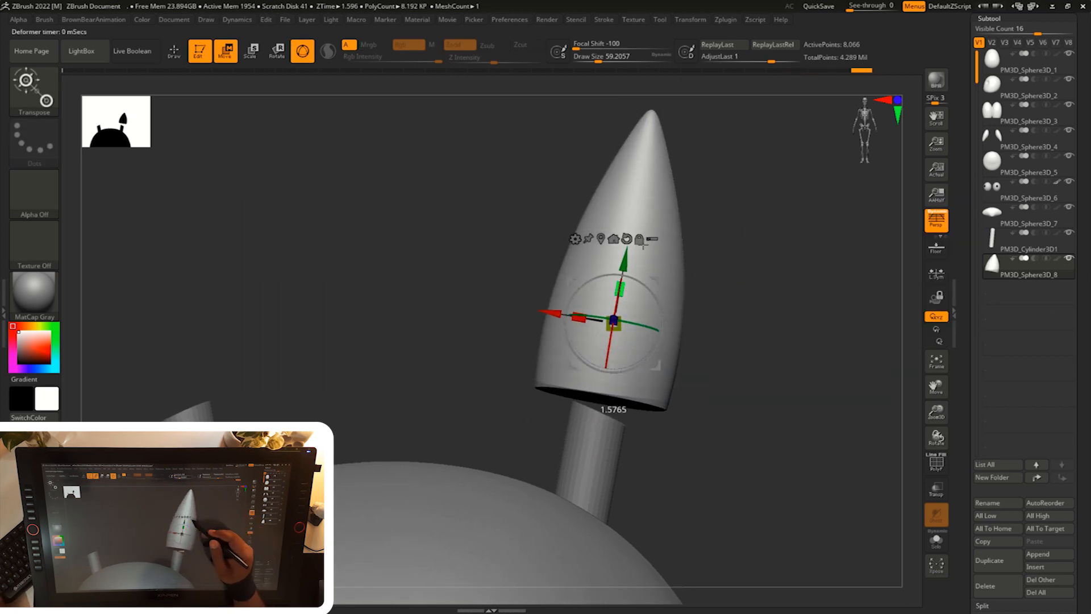
drag(702, 263, 758, 254)
drag(623, 322, 613, 341)
shift+drag(745, 257, 636, 278)
alt+drag(712, 272, 662, 196)
alt+drag(691, 256, 705, 534)
alt+drag(618, 190, 608, 227)
alt+drag(725, 210, 744, 265)
drag(582, 280, 580, 284)
shift+drag(767, 227, 738, 288)
- Duplicate the ear inside its subtool and fit the copy, pointing downward, as the ear's lower section
drag(628, 255, 590, 343)
key(ctrl+z)
ctrl+drag(623, 242, 537, 412)
drag(617, 354, 626, 383)
drag(727, 345, 619, 351)
drag(618, 356, 636, 372)
drag(717, 301, 757, 300)
drag(593, 406, 604, 370)
drag(795, 295, 721, 293)
drag(618, 381, 633, 381)
drag(699, 325, 739, 322)
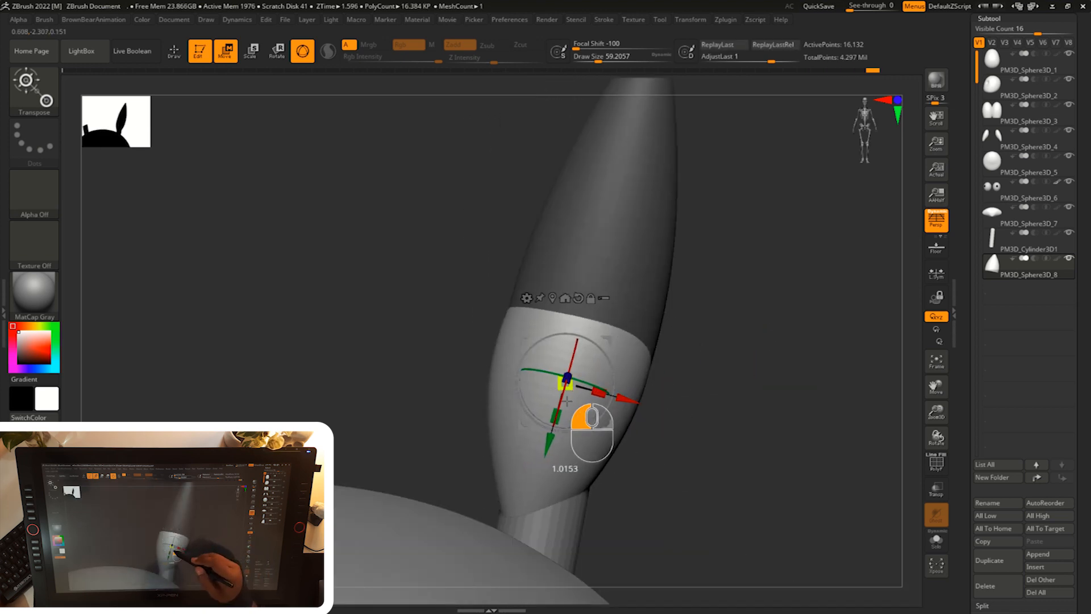
- Align the lower ear section with the upper one and match their widths from the front and above
drag(567, 376, 569, 375)
drag(718, 327, 742, 298)
key(s)
alt+drag(742, 298, 746, 220)
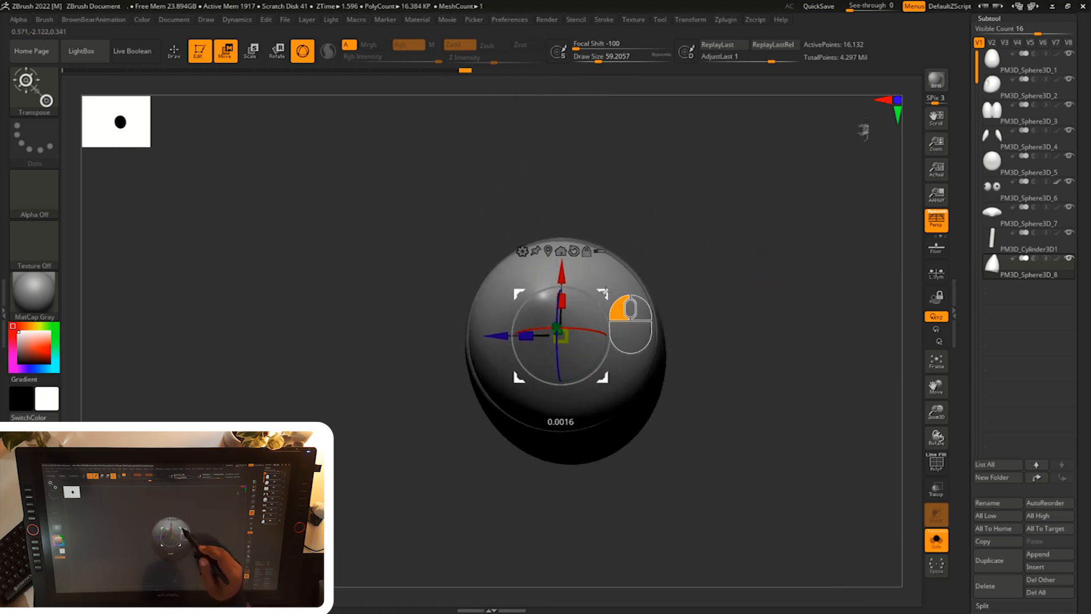
drag(600, 292, 602, 293)
drag(702, 242, 787, 301)
drag(626, 336, 628, 334)
drag(750, 290, 766, 245)
drag(686, 285, 710, 336)
- Shorten the lower ear section into a compact cap, clear the mask and adjust the whole ear's placement
key(c)
drag(587, 371, 593, 377)
drag(692, 297, 738, 314)
key(ctrl+z)
ctrl+drag(571, 375, 567, 367)
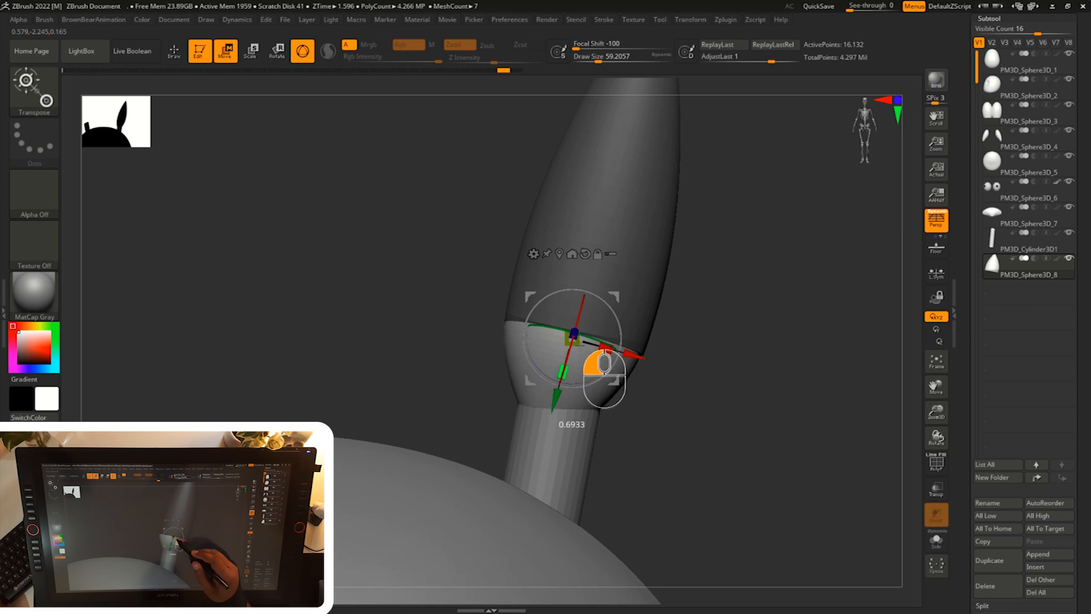
drag(588, 330, 589, 328)
drag(716, 303, 765, 310)
drag(756, 300, 718, 296)
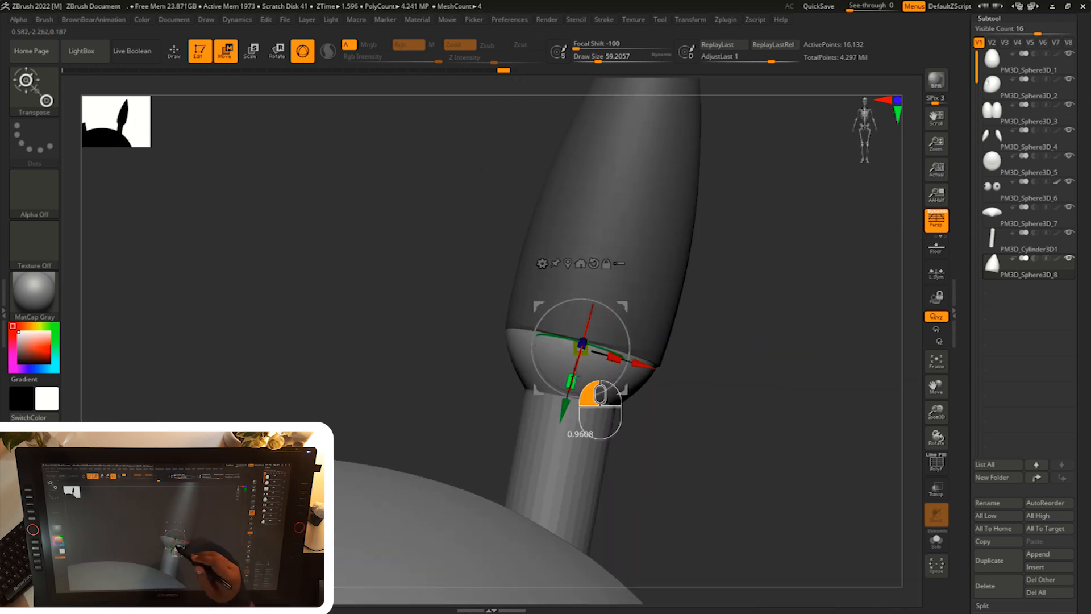
ctrl+drag(763, 290, 772, 300)
drag(627, 303, 629, 313)
drag(732, 306, 736, 399)
- Delete the PM3D_Cylinder3D1 stalk subtool
alt+click(588, 463)
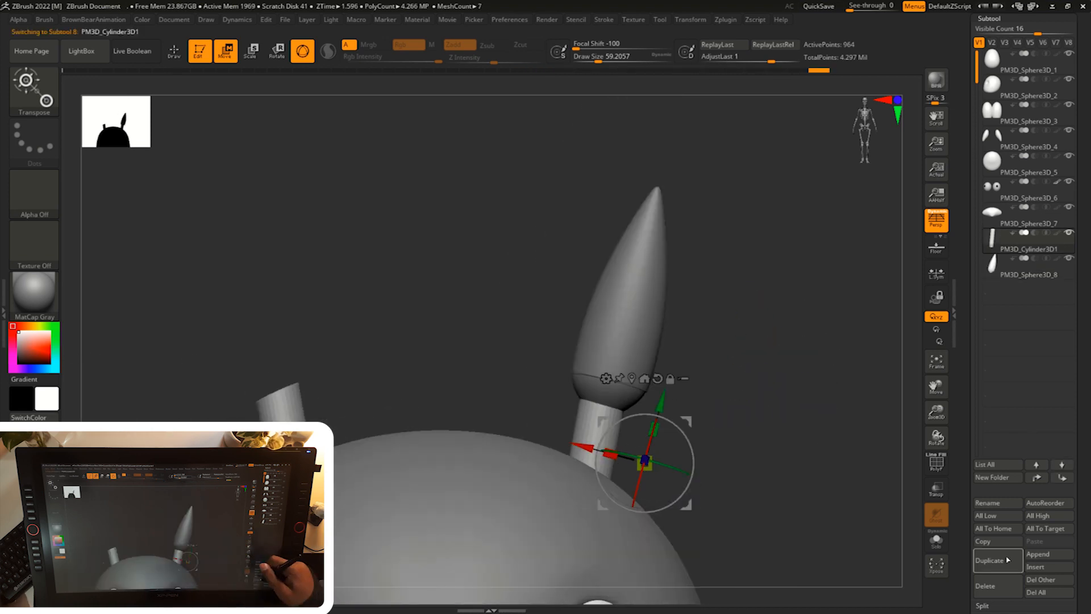
click(986, 586)
click(899, 599)
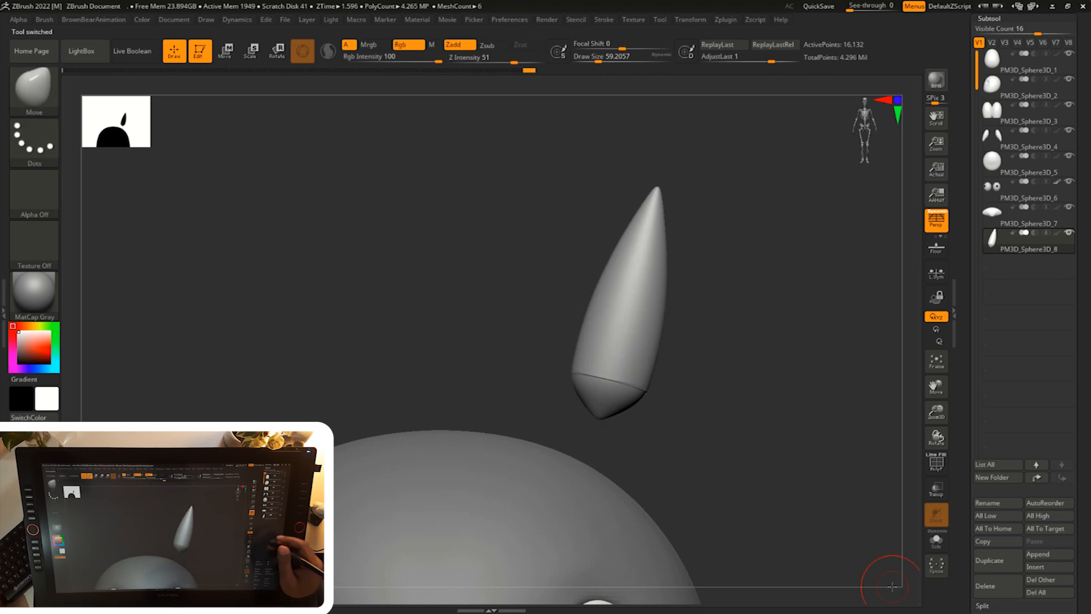
- Duplicate the ear subtool and shape the copy into a narrow stalk connecting the ear to the head
click(987, 565)
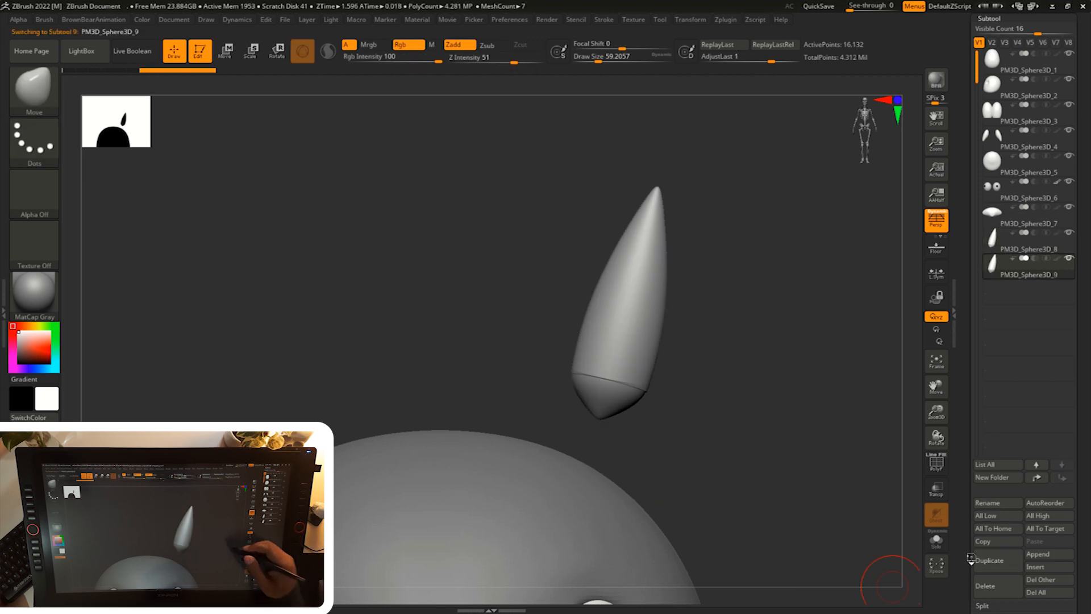
key(w)
drag(596, 440, 569, 545)
drag(579, 490, 574, 493)
shift+drag(716, 386, 733, 372)
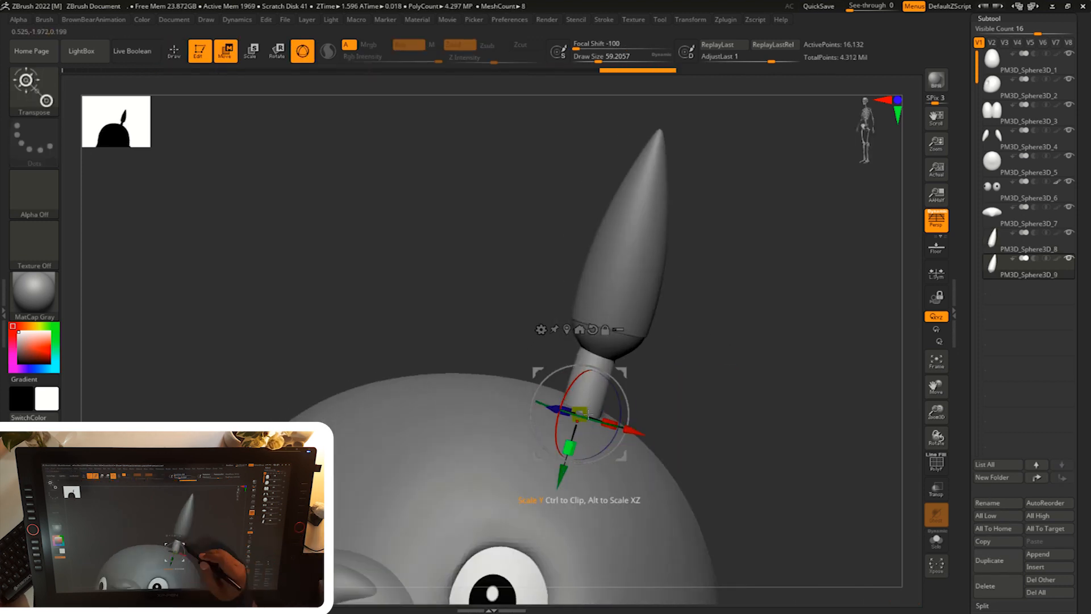
alt+drag(710, 318, 713, 364)
drag(623, 392, 631, 370)
- Merge the ear subtool down with its new stalk and confirm the merge
alt+drag(699, 364, 676, 283)
alt+click(588, 261)
alt+drag(766, 411, 767, 341)
alt+drag(761, 327, 762, 345)
drag(1010, 575, 999, 469)
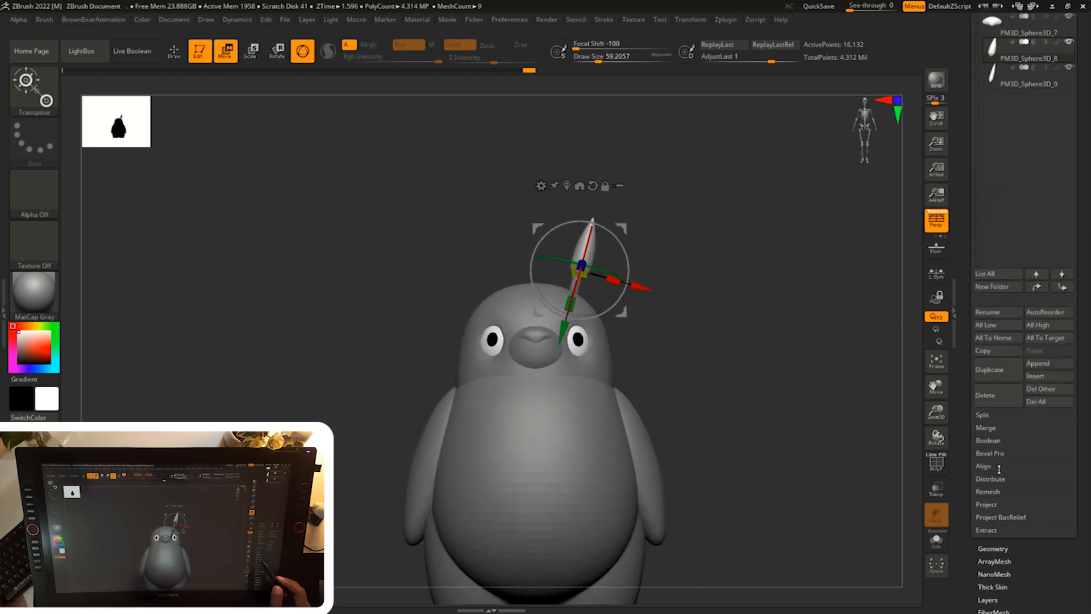
click(999, 430)
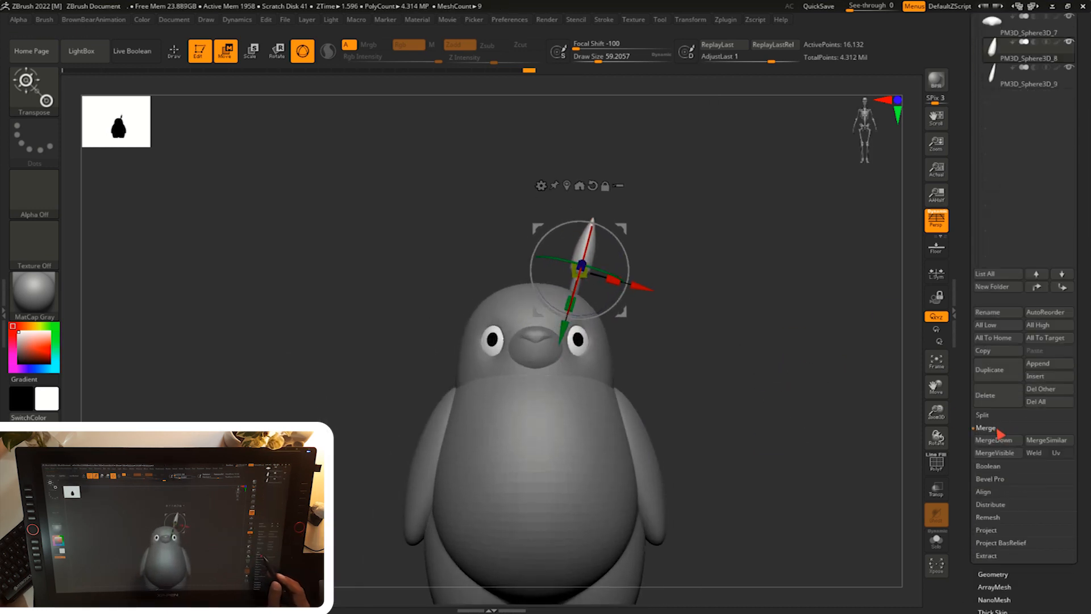
click(994, 440)
click(900, 464)
- Adjust the merged ear on the head and mirror it to the other side with SubTool Master
alt+drag(774, 367, 818, 472)
alt+drag(774, 407, 815, 429)
drag(660, 294, 644, 271)
drag(710, 276, 733, 328)
click(726, 20)
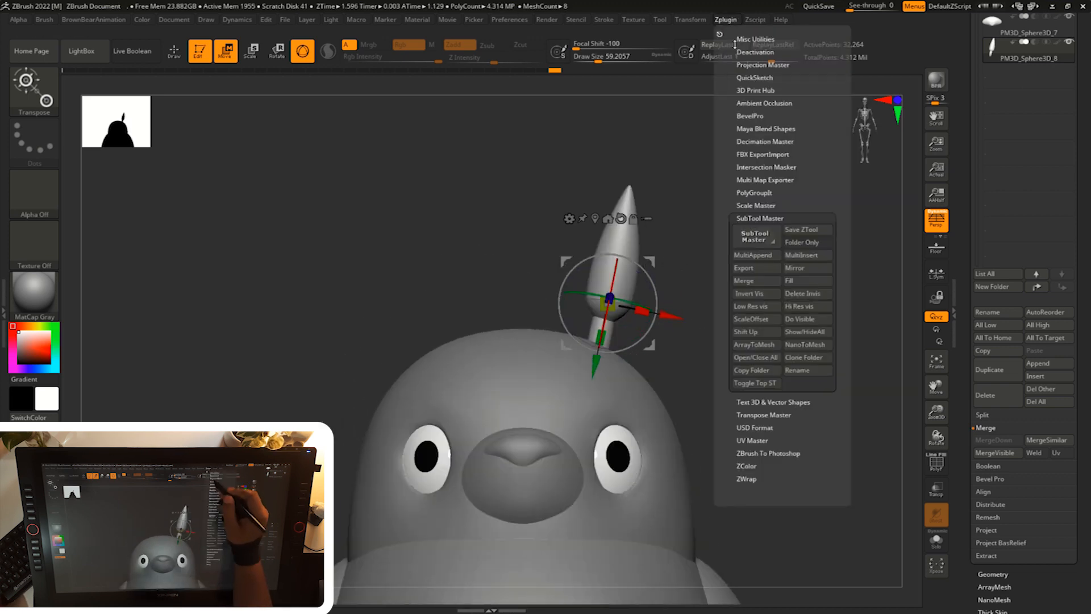
click(808, 269)
click(485, 281)
alt+drag(758, 404, 774, 452)
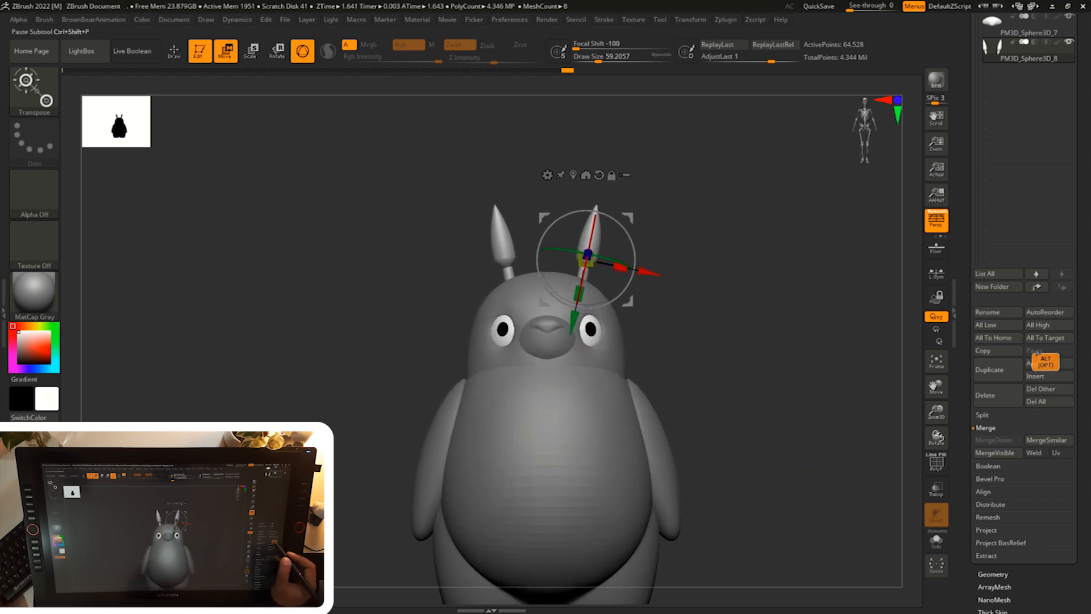
- Append a cylinder as a new subtool and move it out beside the body
click(1041, 363)
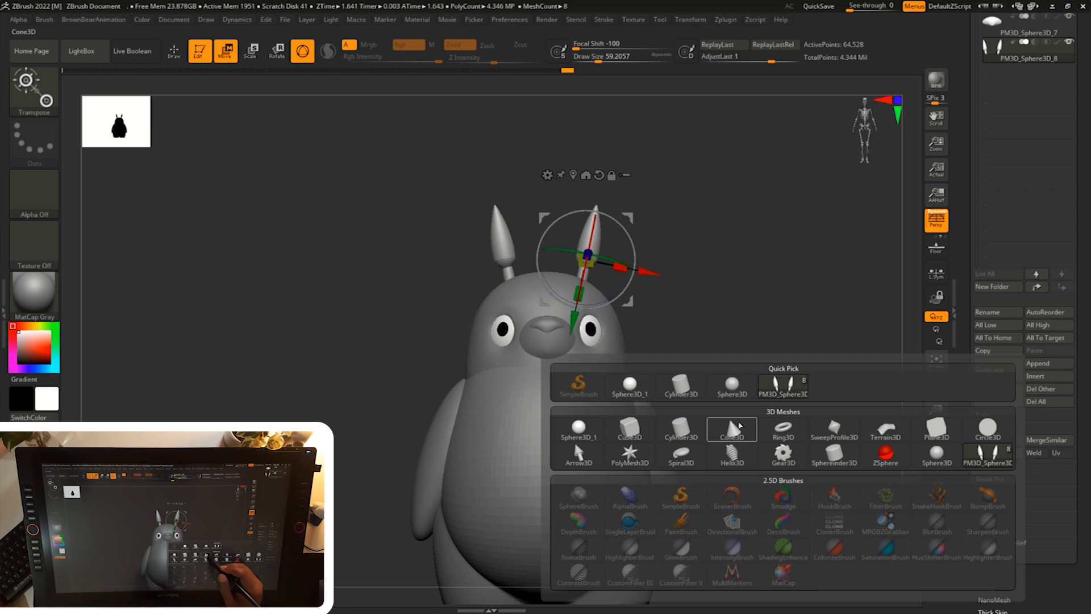
key(w)
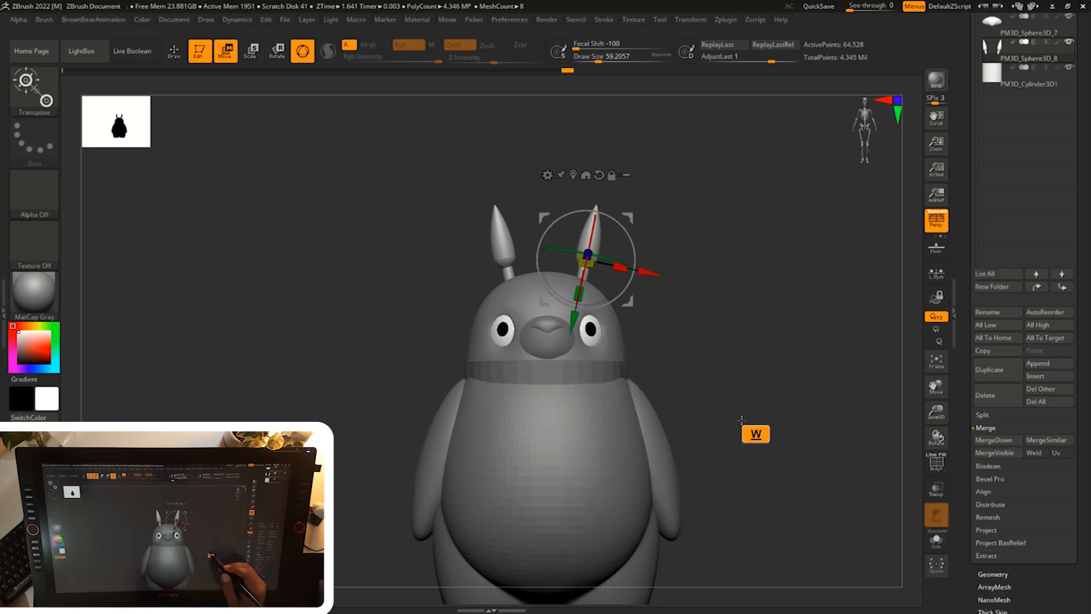
click(998, 87)
drag(484, 437, 670, 438)
alt+drag(819, 338, 739, 316)
- Scale the cylinder into a long, thin vertical rod beside the character
mouse_move(653, 378)
mouse_down()
mouse_move(655, 354)
mouse_move(655, 363)
mouse_up()
key(ctrl+z)
alt+drag(733, 349, 695, 336)
drag(619, 398, 591, 420)
alt+drag(714, 341, 695, 339)
drag(641, 355, 686, 363)
drag(644, 375, 647, 358)
key(ctrl+z)
drag(644, 372, 650, 328)
drag(643, 407, 640, 423)
drag(643, 371, 650, 354)
- Taper the rod toward its lower end with the Taper deformer and accept the result
click(605, 322)
click(697, 433)
drag(644, 548, 648, 514)
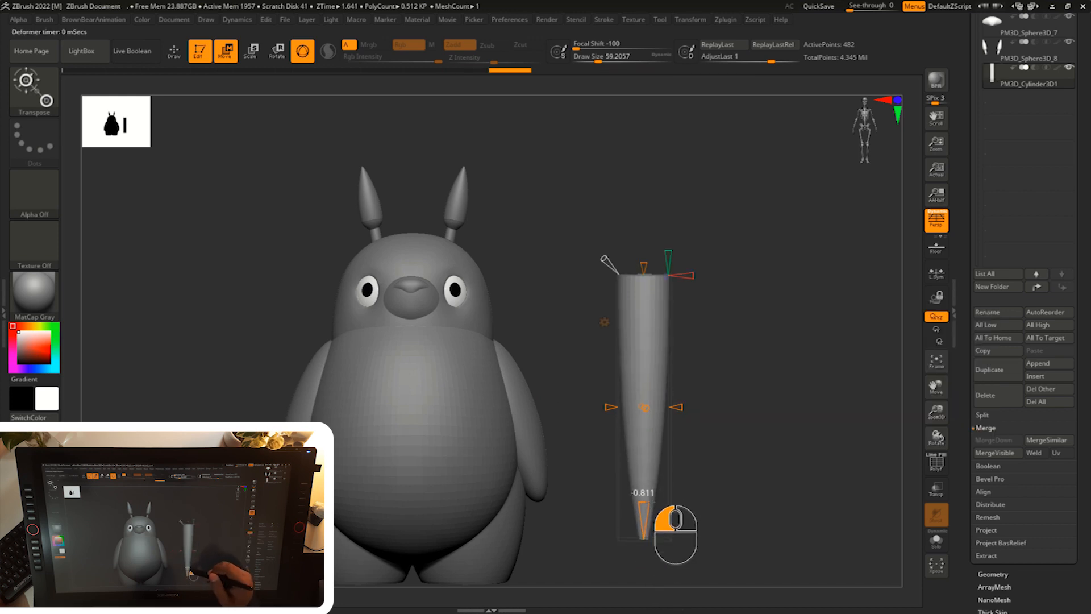
click(605, 322)
click(776, 320)
- Scale and rotate the tapered rod into a slim whisker and bring it to the side of the face
drag(643, 406, 634, 426)
drag(643, 371, 648, 311)
drag(643, 406, 646, 410)
key(ctrl+z)
shift+drag(642, 358, 609, 380)
drag(643, 407, 634, 426)
drag(681, 362, 549, 262)
alt+drag(702, 341, 703, 280)
shift+drag(784, 279, 703, 276)
drag(504, 340, 451, 341)
- Fine-tune the whisker's position and angle from several sides so it projects outward from the cheek beneath the eye
mouse_move(677, 318)
shift+mouse_down()
mouse_move(744, 318)
mouse_move(725, 294)
mouse_move(673, 316)
shift+mouse_up()
drag(570, 324, 568, 310)
shift+drag(674, 256, 733, 273)
drag(584, 278, 580, 275)
drag(733, 256, 671, 258)
drag(617, 269, 611, 274)
drag(688, 256, 733, 284)
drag(606, 278, 584, 285)
shift+drag(676, 256, 729, 256)
drag(717, 244, 679, 304)
drag(531, 389, 531, 398)
shift+drag(648, 273, 682, 255)
alt+drag(682, 255, 683, 275)
drag(682, 260, 716, 291)
- Bend the whisker into a gentle arc with the Bend Curve deformer by shifting its middle and tip control points
click(516, 253)
click(627, 288)
drag(739, 223, 752, 251)
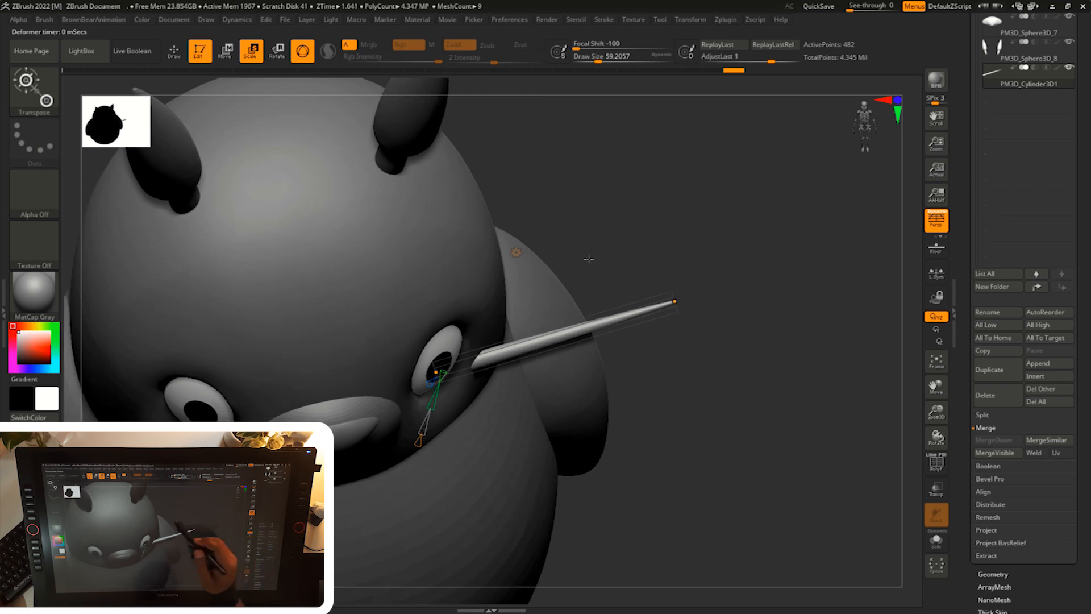
click(516, 253)
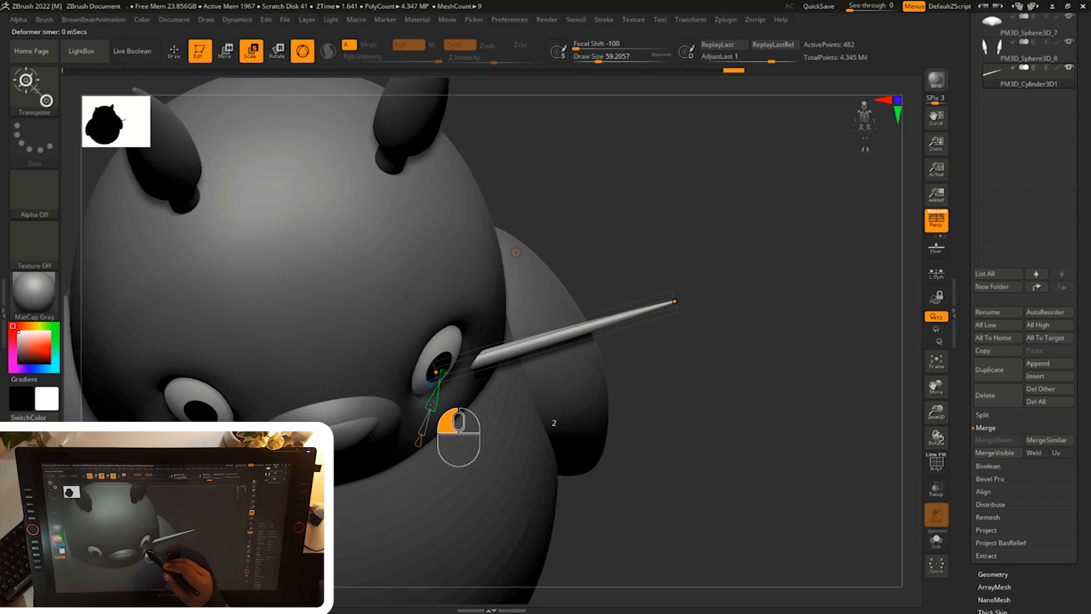
drag(705, 215, 714, 284)
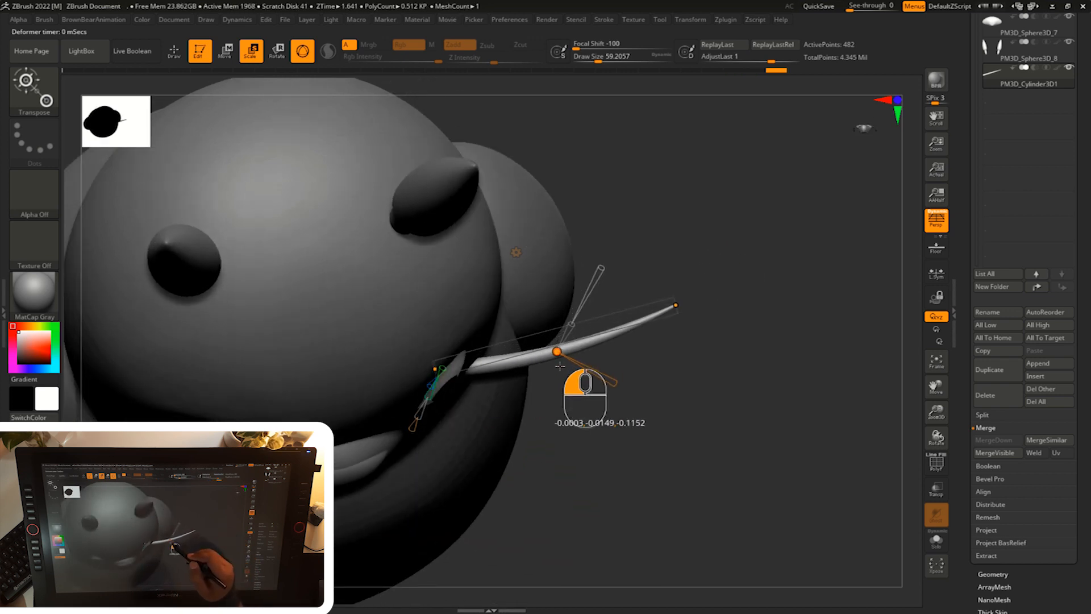
drag(677, 294, 677, 291)
drag(557, 351, 559, 358)
drag(675, 372, 610, 317)
drag(676, 304, 678, 314)
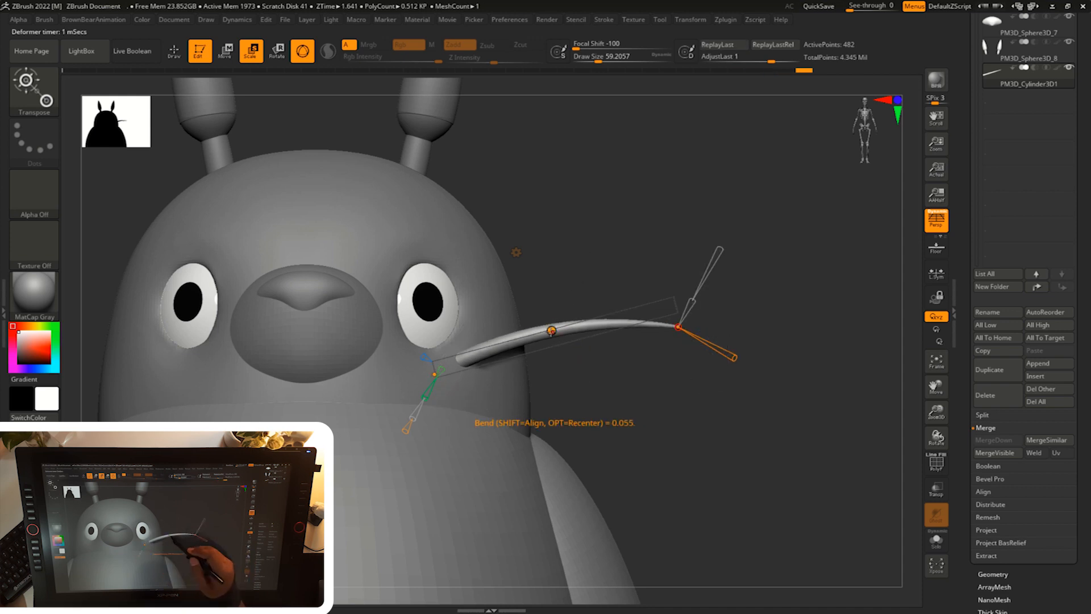
drag(735, 275, 658, 274)
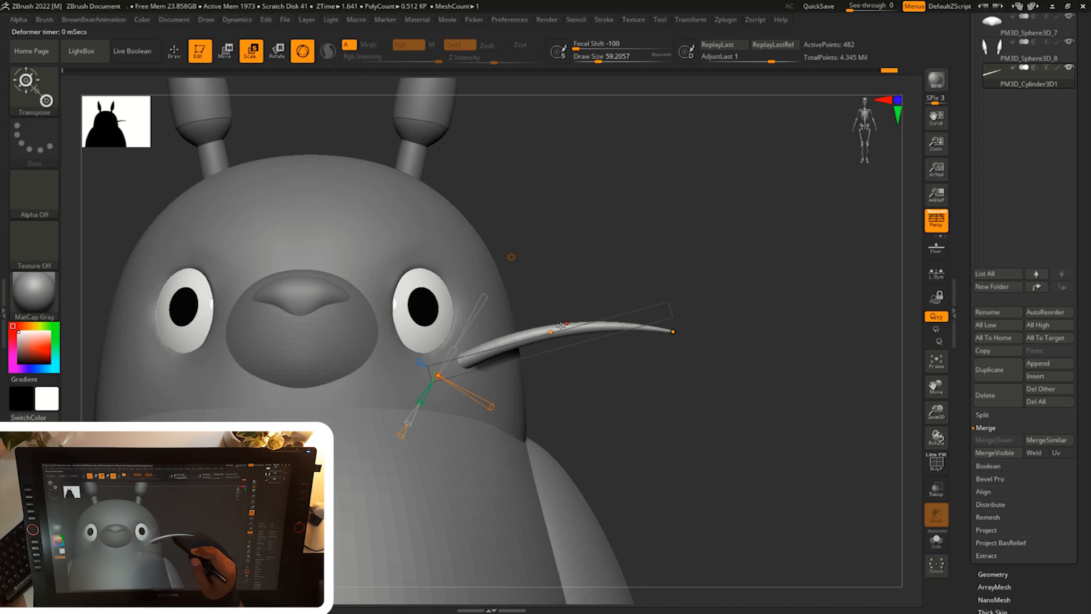
alt+drag(747, 291, 519, 259)
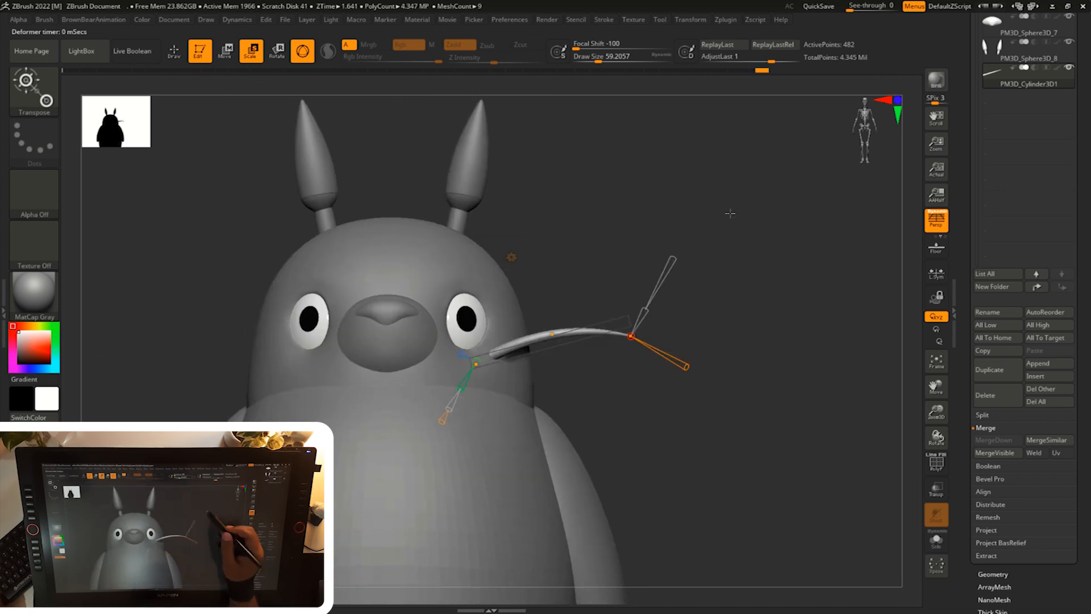
- Duplicate the curved whisker and place the copy just below the first one
click(987, 371)
drag(594, 301, 600, 325)
alt+drag(691, 295, 722, 347)
drag(604, 325, 607, 335)
drag(699, 324, 710, 349)
- Duplicate the second whisker and place the copy beneath it as a third whisker, adjusting its angle
click(990, 369)
drag(603, 325, 604, 354)
mouse_move(664, 352)
mouse_down()
mouse_move(617, 353)
mouse_move(659, 347)
mouse_up()
drag(589, 352, 590, 358)
alt+drag(717, 326, 729, 346)
- Curve the middle whisker's tip further downward with the Bend Curve deformer and accept the result
alt+click(589, 351)
click(516, 277)
click(725, 387)
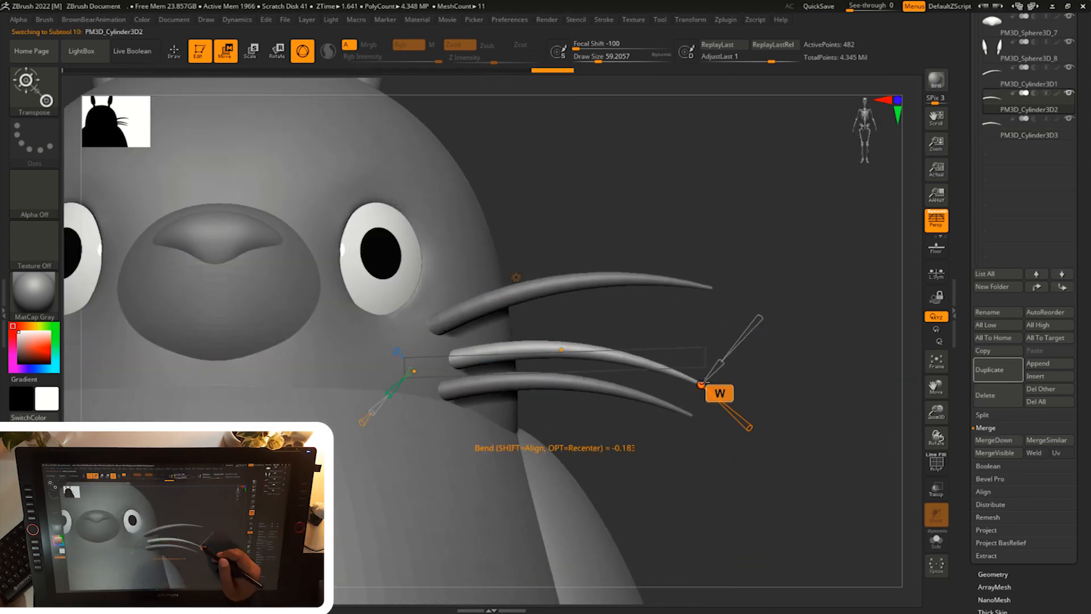
drag(568, 346, 568, 339)
drag(704, 388, 692, 405)
drag(732, 273, 654, 315)
click(461, 347)
drag(498, 365, 502, 370)
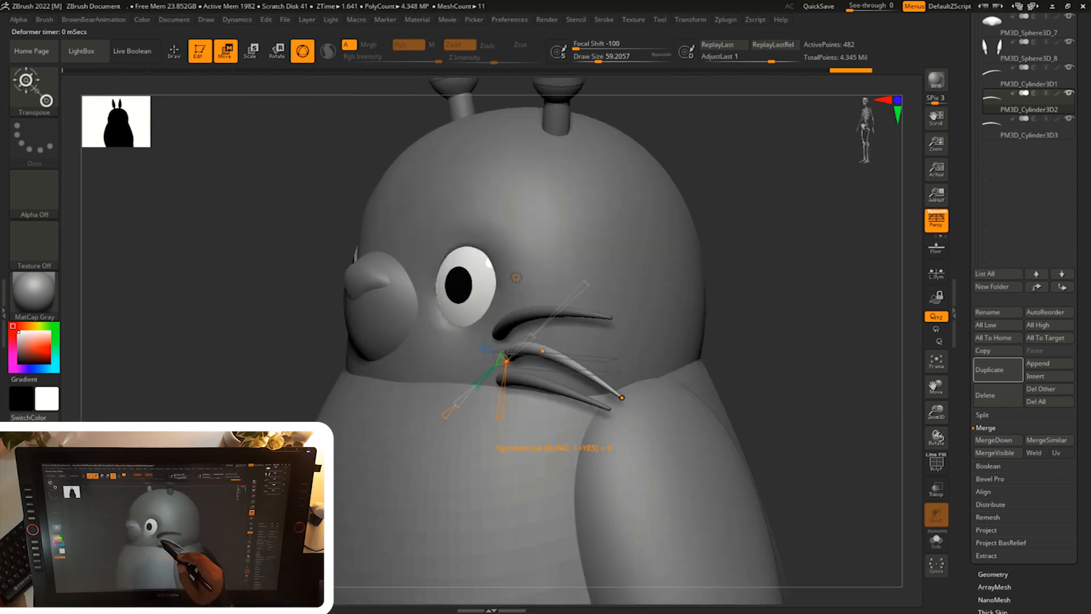
- Adjust the whisker placement on the cheek and leave the uppermost whisker active in Draw mode
shift+drag(659, 319, 722, 301)
alt+drag(725, 245, 739, 267)
drag(528, 318, 531, 310)
alt+drag(651, 315, 643, 283)
drag(710, 302, 648, 302)
alt+drag(682, 297, 733, 295)
key(q)
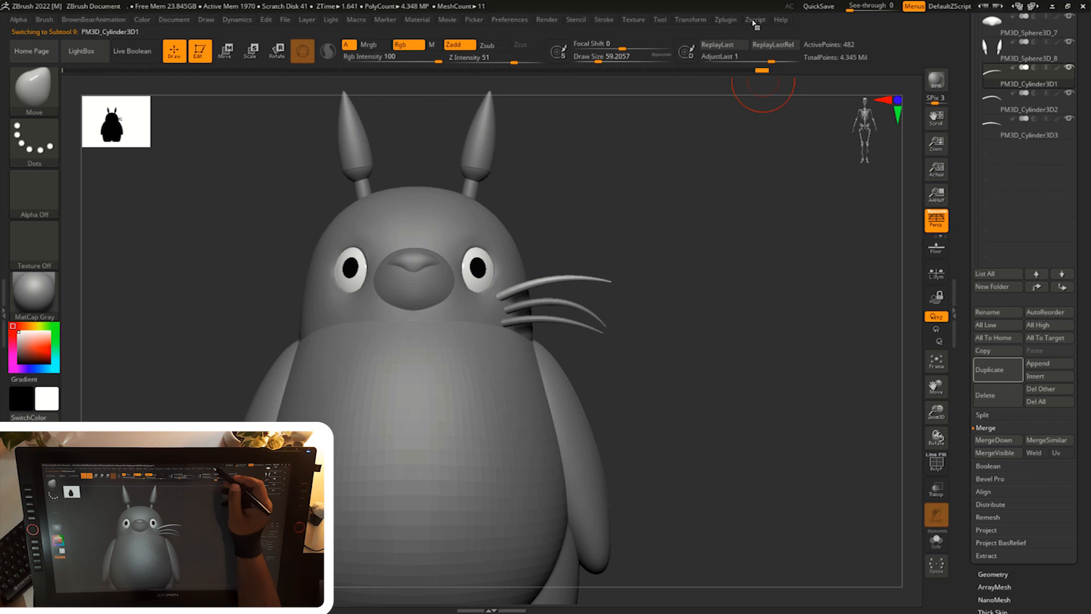
- Mirror each of the three whisker subtools, one after another, to the opposite cheek
click(725, 19)
click(808, 268)
click(489, 281)
click(993, 107)
mouse_move(725, 19)
click(808, 266)
click(489, 280)
click(992, 131)
click(725, 19)
click(808, 267)
click(489, 280)
- Accept the pending Bend Curve deformation on the lower, middle and upper mirrored whiskers
key(w)
key(ctrl)
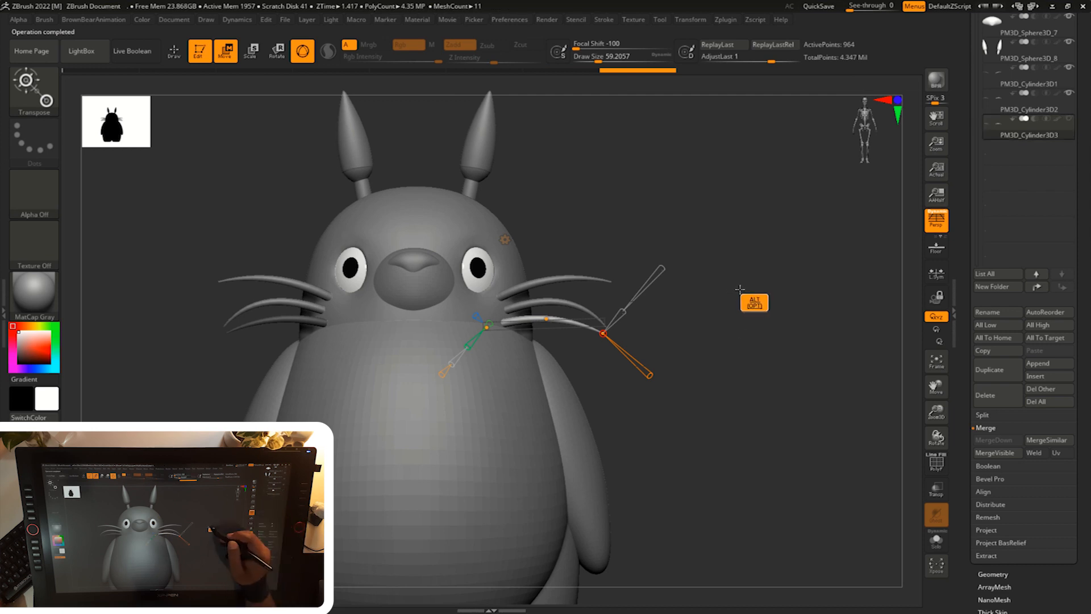
click(505, 239)
click(693, 240)
click(1029, 104)
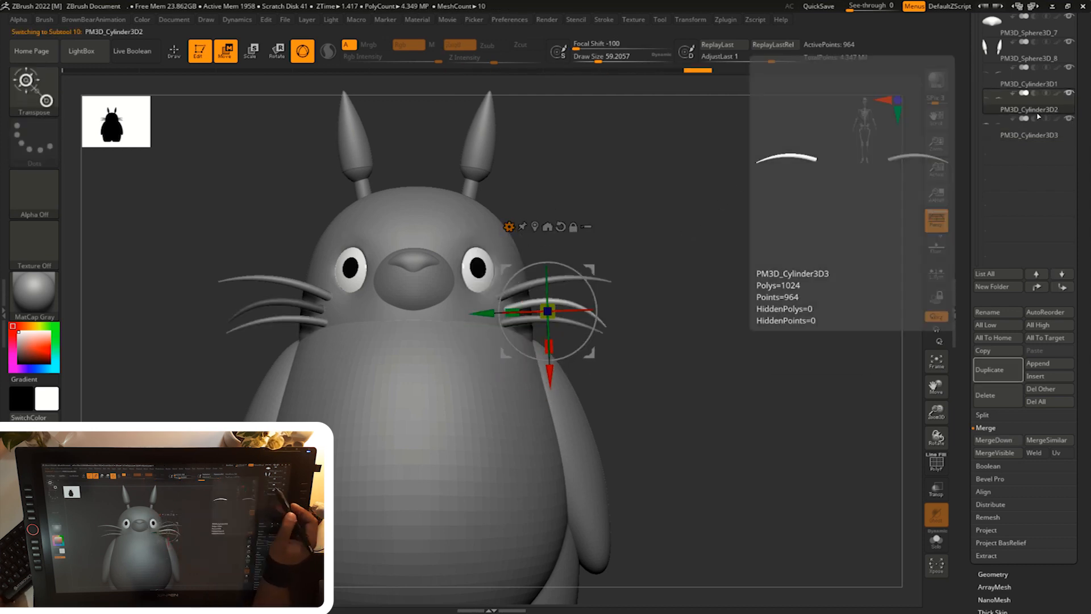
click(510, 229)
click(694, 227)
alt+click(577, 278)
click(507, 202)
click(689, 203)
mouse_move(733, 257)
alt+mouse_down()
mouse_move(759, 284)
mouse_move(834, 308)
alt+mouse_up()
- Return to Draw mode and adjust the whiskers' shape symmetrically with the Move brush, resizing the brush as needed
key(q)
key(s)
key(s)
drag(211, 312, 227, 316)
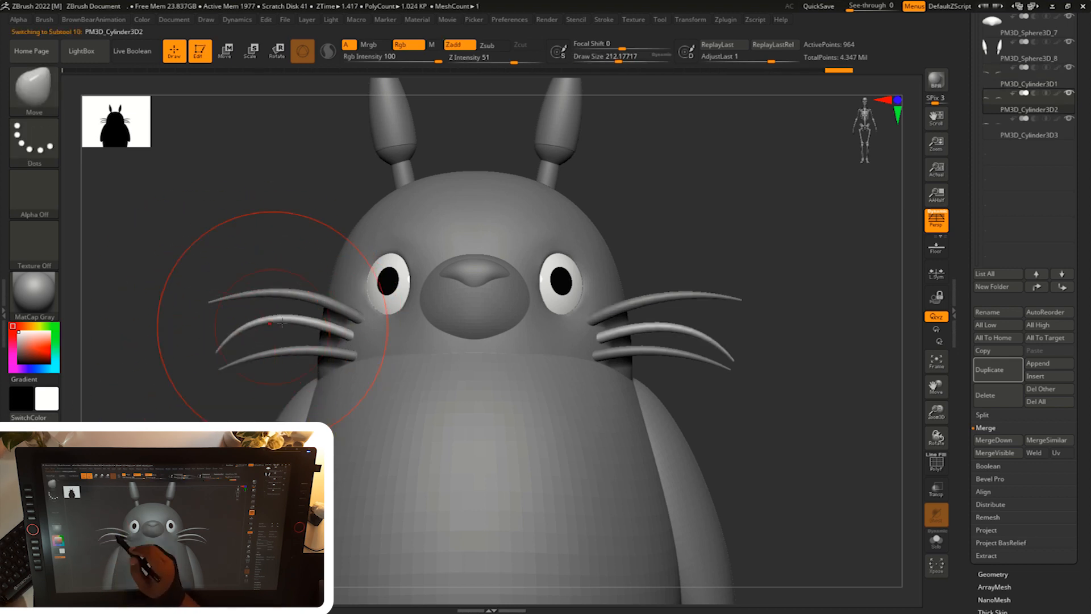
alt+click(272, 353)
mouse_move(272, 353)
alt+mouse_down()
mouse_move(250, 341)
mouse_move(778, 298)
mouse_move(784, 323)
mouse_move(743, 317)
mouse_move(935, 227)
alt+mouse_up()
- Merge the three whisker subtools down into a single subtool, starting from PM3D_Cylinder3D1
click(1022, 83)
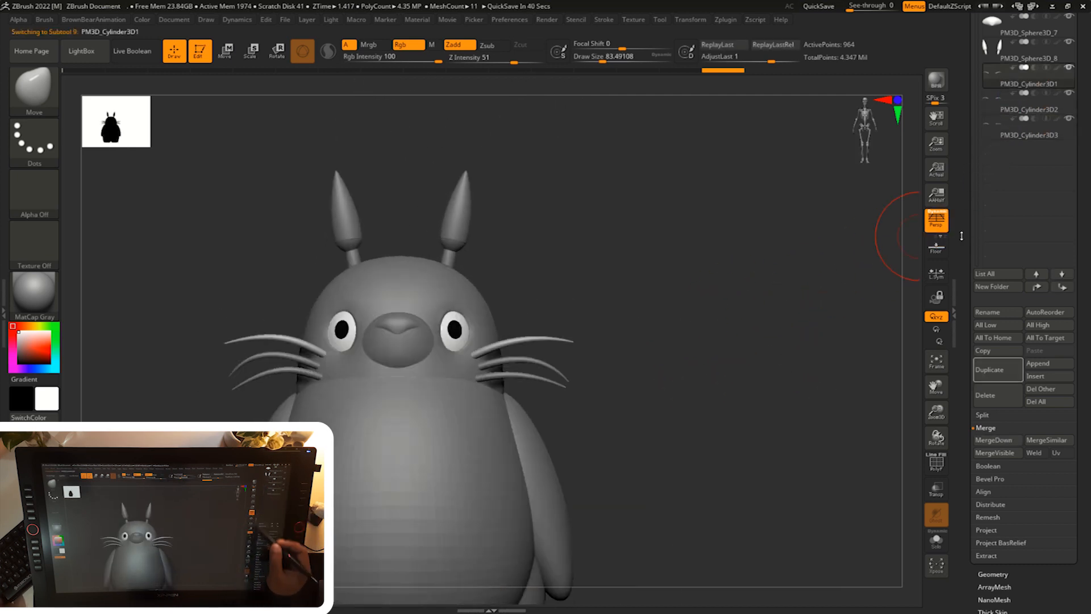
click(1012, 440)
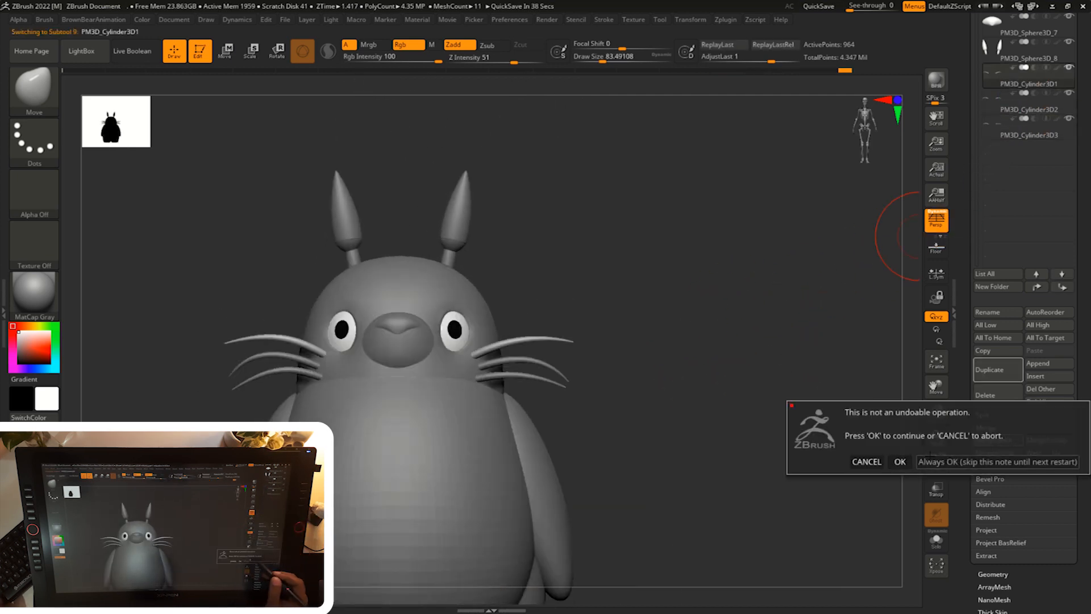
click(899, 461)
click(996, 441)
click(899, 462)
ctrl+right_drag(877, 494, 945, 471)
- Try smoothing the merged whiskers with the Polish deformations
drag(969, 518, 970, 436)
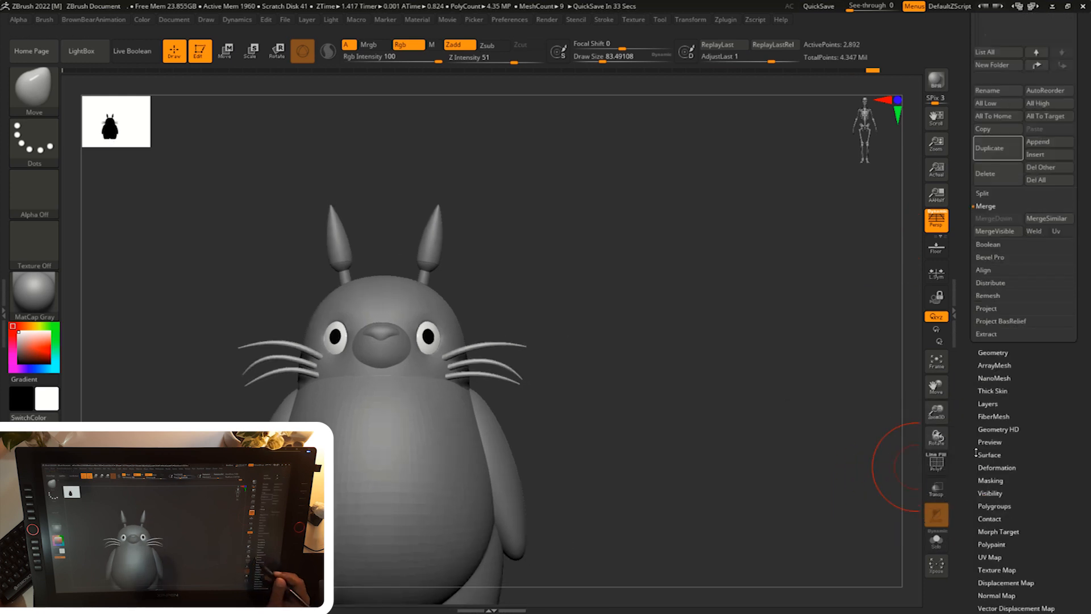
drag(969, 557, 971, 507)
click(996, 441)
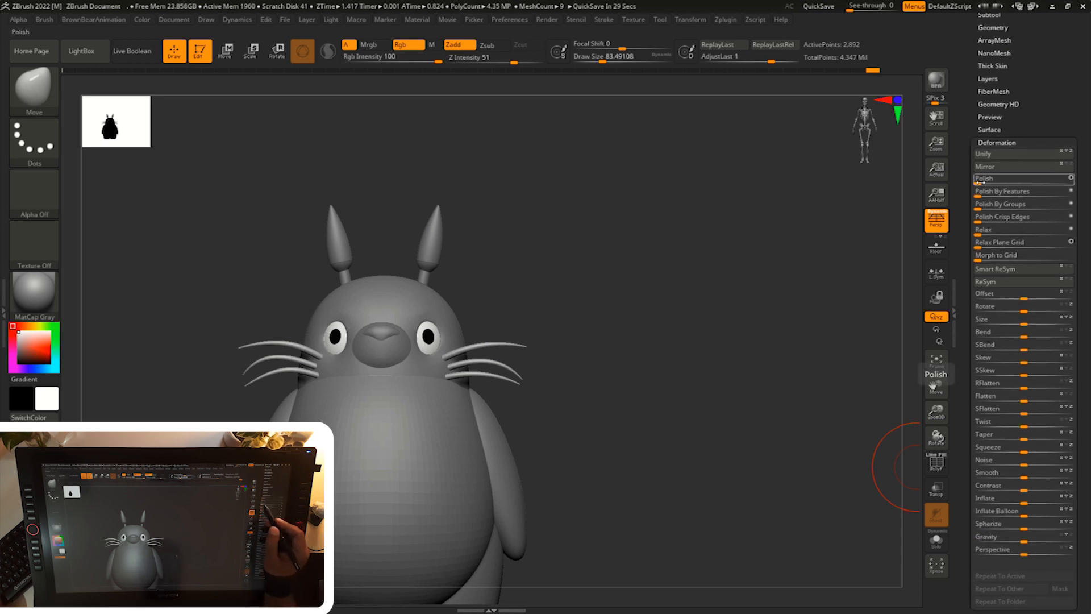
drag(982, 182, 989, 206)
key(ctrl+z)
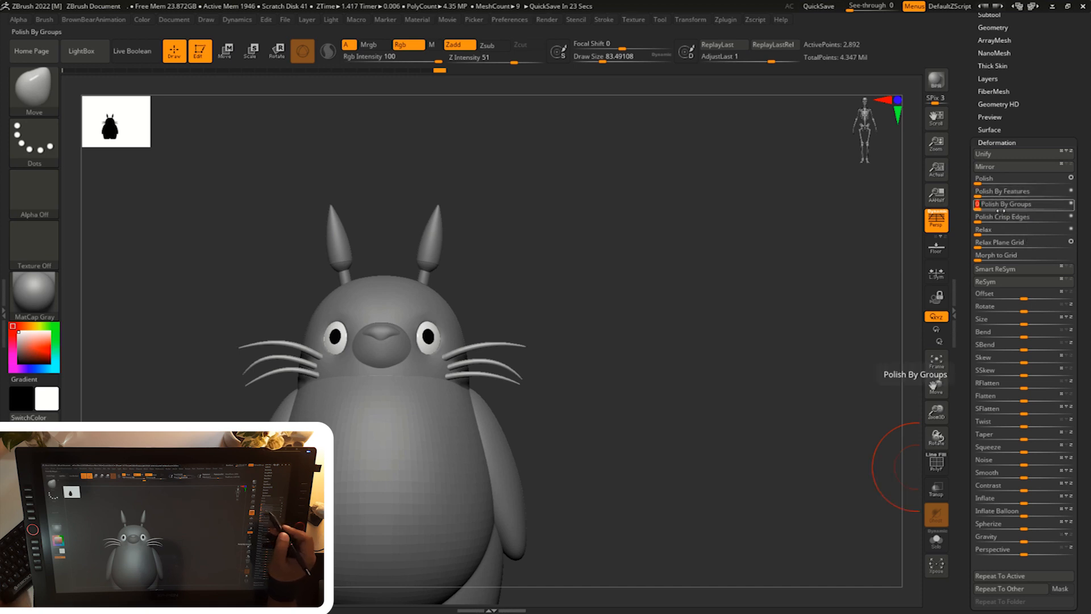
click(980, 230)
- Try changing the thickness of the merged whiskers with the Inflate deformation
drag(866, 362, 844, 353)
drag(1021, 503, 1016, 503)
key(ctrl+z)
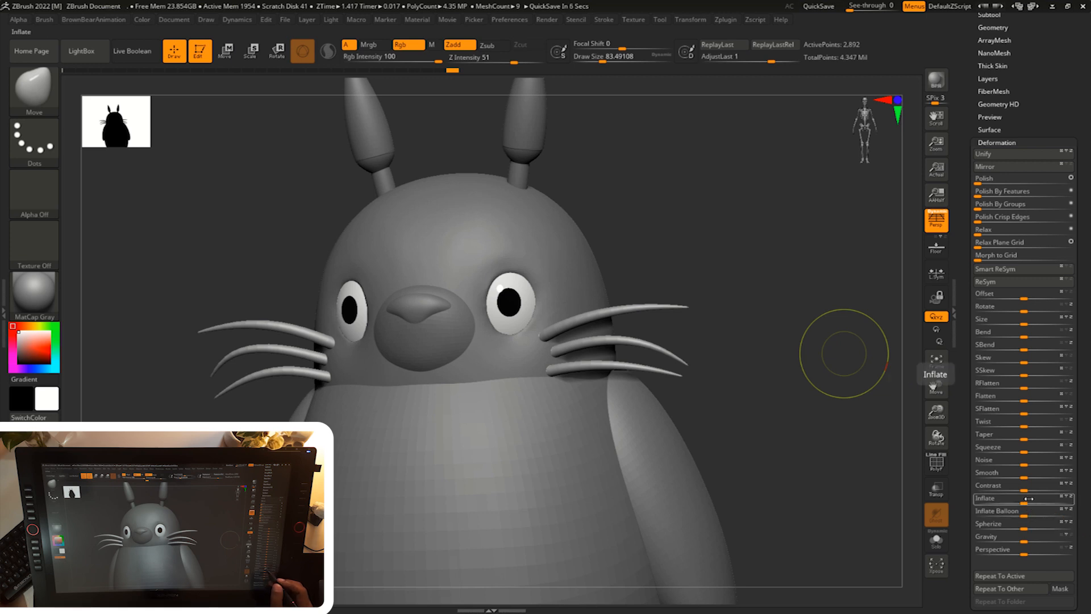
drag(1026, 502, 1021, 502)
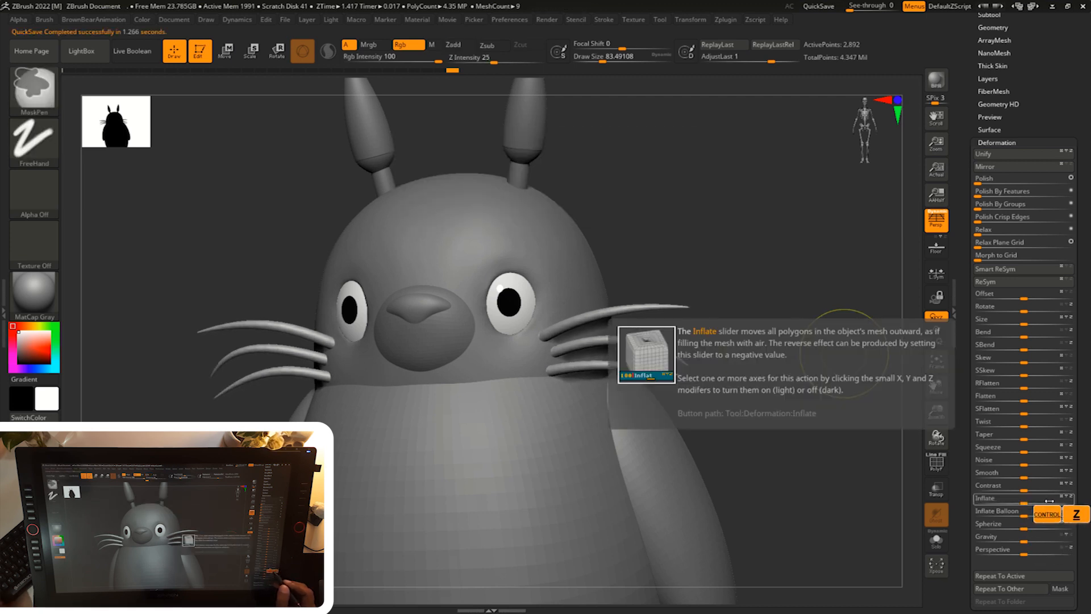
- Smooth the merged whiskers along their length on both sides of the face, adjusting the brush size
mouse_move(818, 503)
shift+mouse_down()
mouse_move(858, 510)
mouse_move(877, 540)
shift+mouse_up()
key(s)
drag(684, 345, 733, 321)
key(shift)
mouse_move(652, 331)
shift+mouse_down()
mouse_move(743, 315)
mouse_move(698, 348)
shift+mouse_up()
shift+drag(653, 378, 753, 370)
mouse_move(637, 344)
shift+mouse_down()
mouse_move(679, 336)
mouse_move(733, 355)
shift+mouse_up()
shift+drag(323, 358, 228, 344)
shift+drag(284, 325, 213, 324)
shift+drag(647, 341, 683, 344)
shift+drag(318, 329, 251, 302)
alt+drag(870, 460, 759, 415)
key(s)
drag(752, 415, 737, 415)
drag(753, 417, 730, 423)
mouse_move(729, 423)
alt+mouse_down()
mouse_move(745, 424)
mouse_move(738, 430)
mouse_move(749, 419)
alt+mouse_up()
- Append a Sphere3D_1 primitive as a new subtool, make it active and move it out beside the arm
drag(974, 389, 974, 543)
click(990, 170)
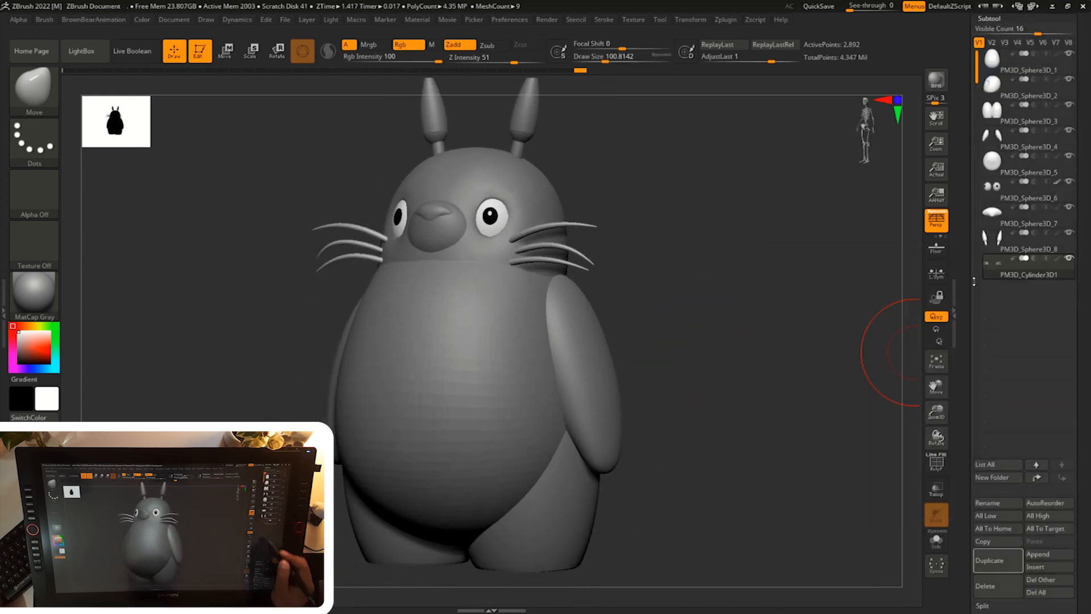
shift+drag(875, 546, 853, 547)
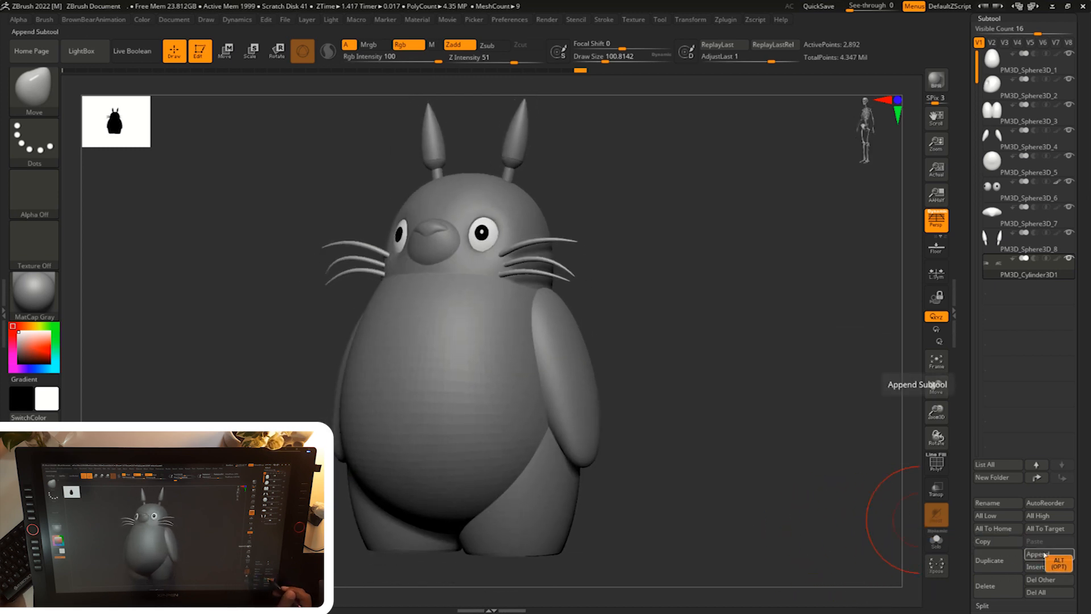
alt+click(1044, 554)
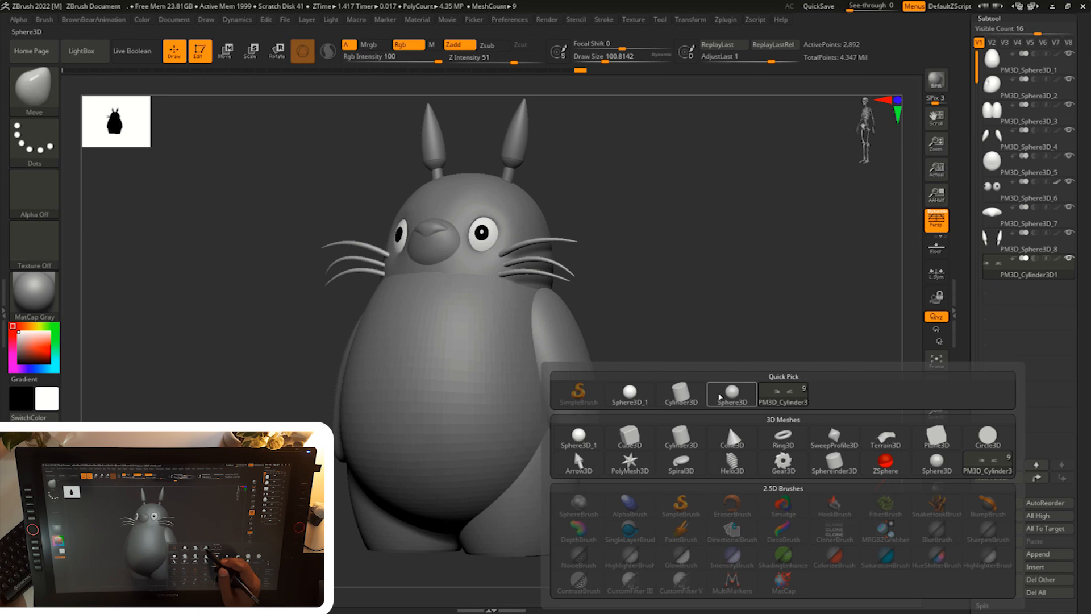
click(579, 437)
click(1012, 290)
shift+drag(750, 359, 764, 360)
key(w)
drag(476, 290, 648, 328)
- Scale the new sphere into a tall, narrow egg shape beside the arm
alt+drag(793, 284, 806, 325)
drag(622, 356, 605, 372)
drag(622, 320, 623, 284)
drag(622, 355, 613, 366)
alt+drag(728, 302, 725, 338)
- Push in one side of the egg shape with the Deformer to make it thinner
click(584, 265)
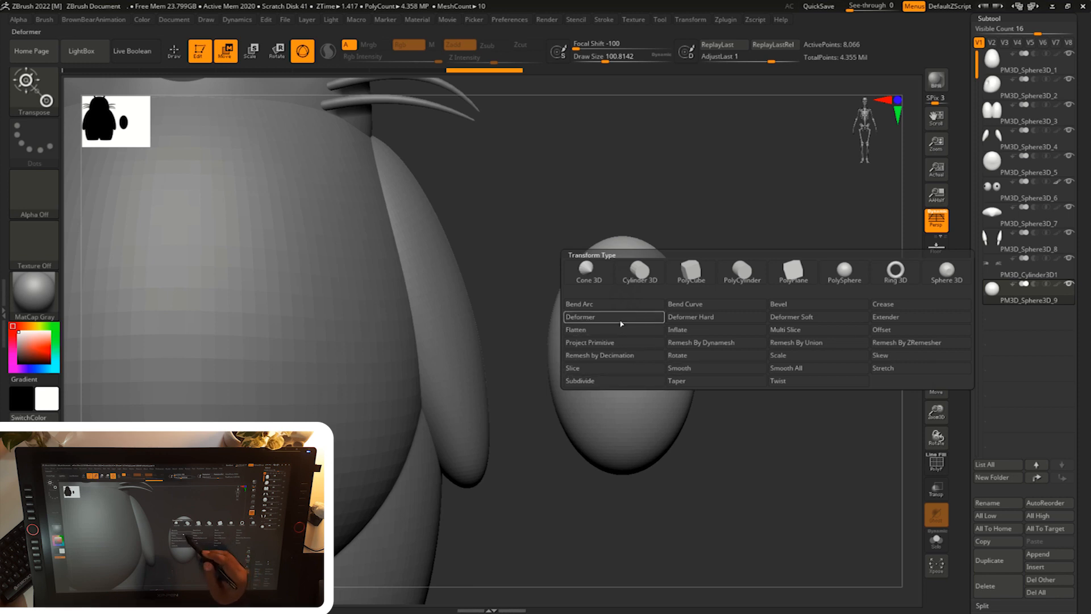
click(620, 318)
drag(556, 351, 644, 366)
drag(819, 295, 772, 313)
- Narrow the lower end of the egg shape toward a point with the Taper deformer
click(580, 301)
click(688, 429)
drag(622, 510, 650, 472)
drag(649, 486, 654, 457)
mouse_move(778, 408)
mouse_down()
mouse_move(796, 406)
mouse_move(770, 421)
mouse_move(784, 419)
mouse_up()
key(w)
click(578, 324)
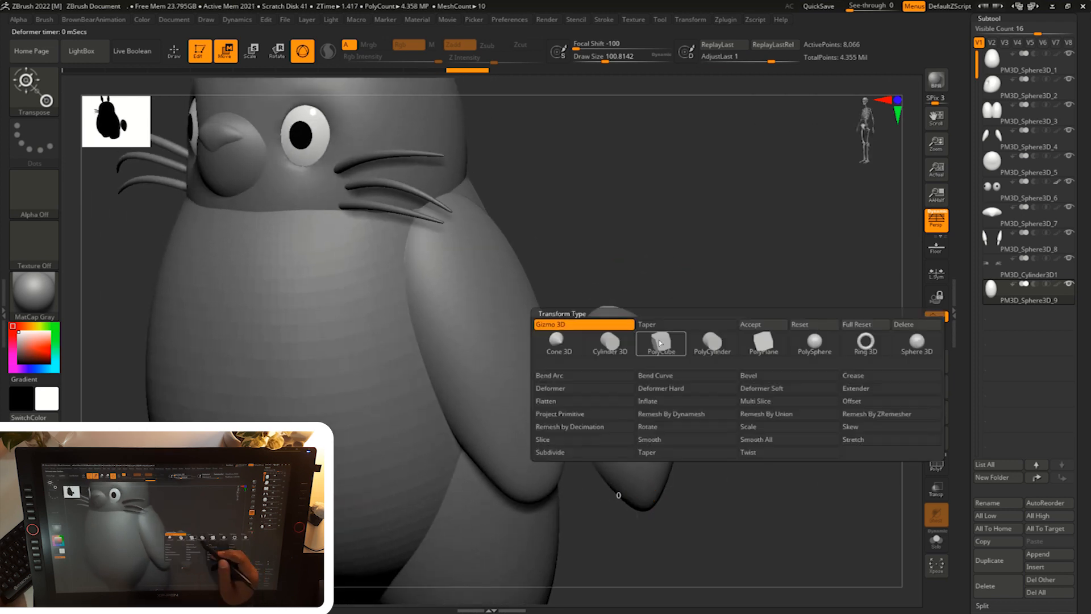
drag(733, 290, 744, 291)
key(q)
key(w)
key(q)
key(w)
key(w)
drag(759, 318, 753, 355)
drag(694, 429, 679, 416)
drag(747, 393, 771, 358)
key(ctrl+z)
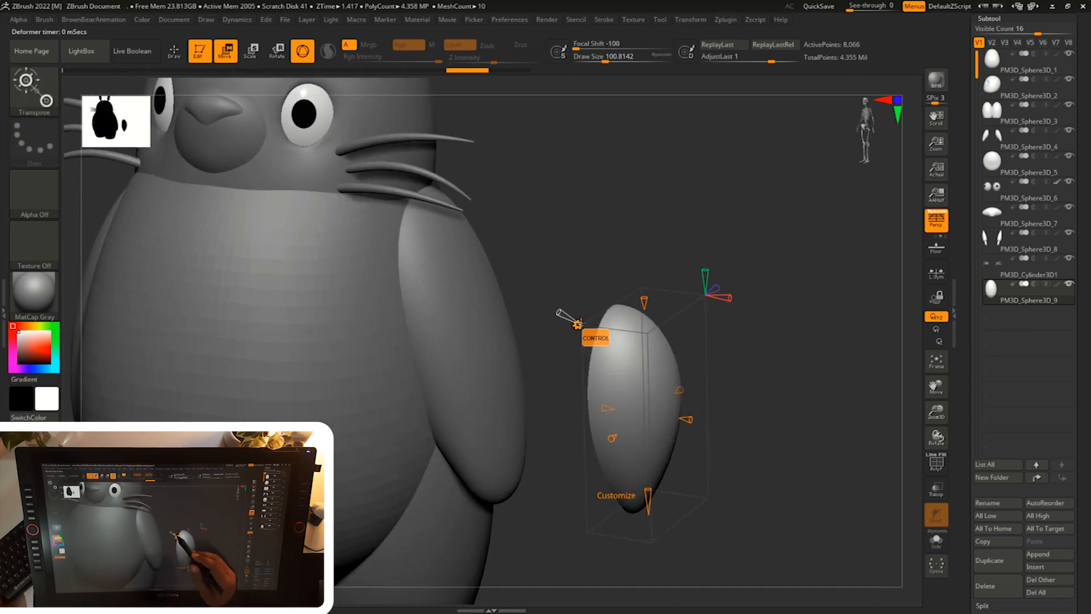
- Lengthen the tapered shape upward with the Scale deformer
click(577, 325)
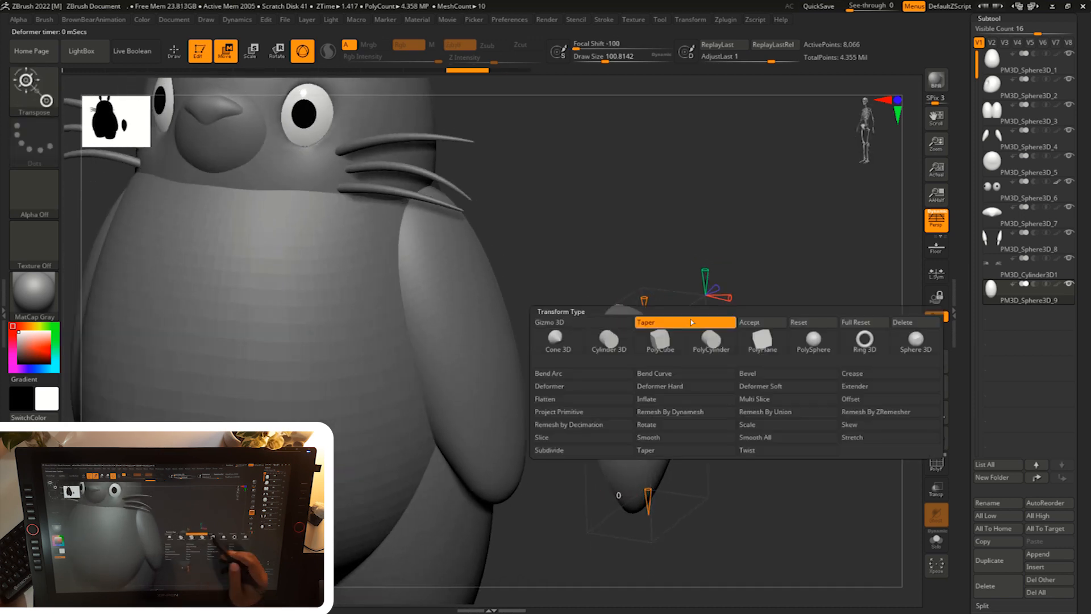
click(772, 429)
drag(644, 296, 644, 230)
drag(795, 238, 746, 242)
drag(656, 232, 660, 207)
drag(749, 257, 686, 312)
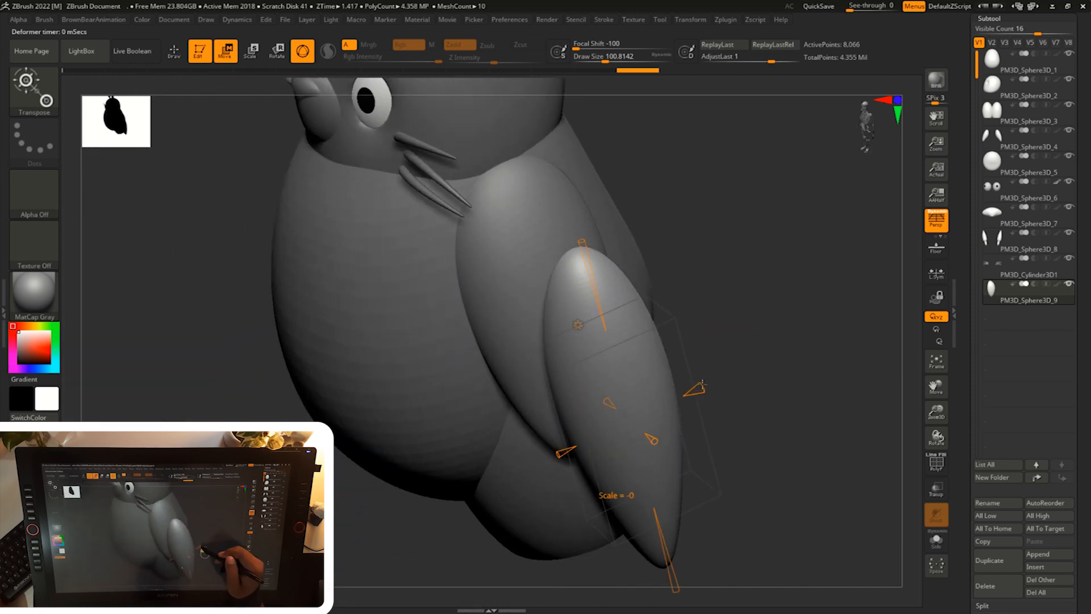
- Thin the sides of the elongated shape with the Scale deformer into a slender claw form
drag(697, 388, 655, 430)
drag(750, 342, 807, 335)
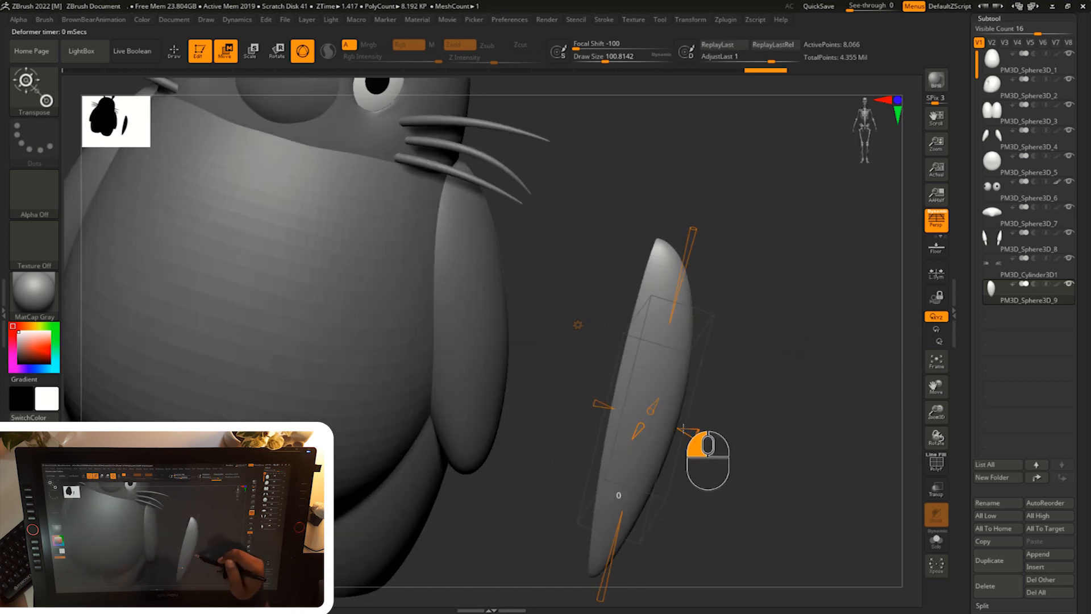
drag(661, 423, 643, 418)
drag(764, 341, 589, 325)
- Accept the deformation on the claw shape and align it upright in the front view
click(578, 325)
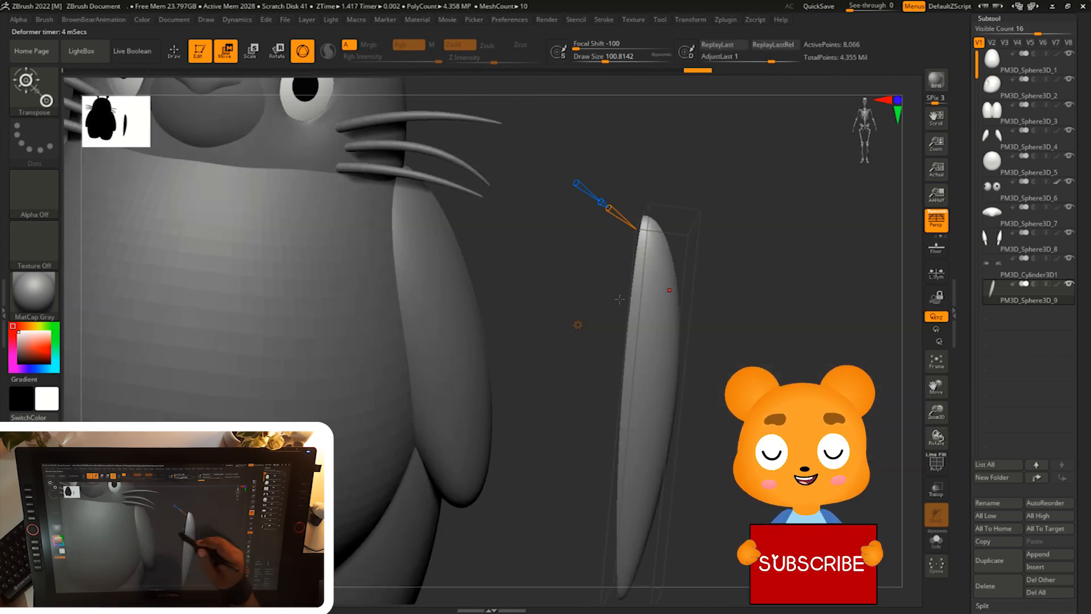
click(577, 324)
click(764, 325)
shift+drag(812, 424, 762, 369)
mouse_move(625, 402)
mouse_down()
mouse_move(638, 437)
mouse_move(626, 415)
mouse_up()
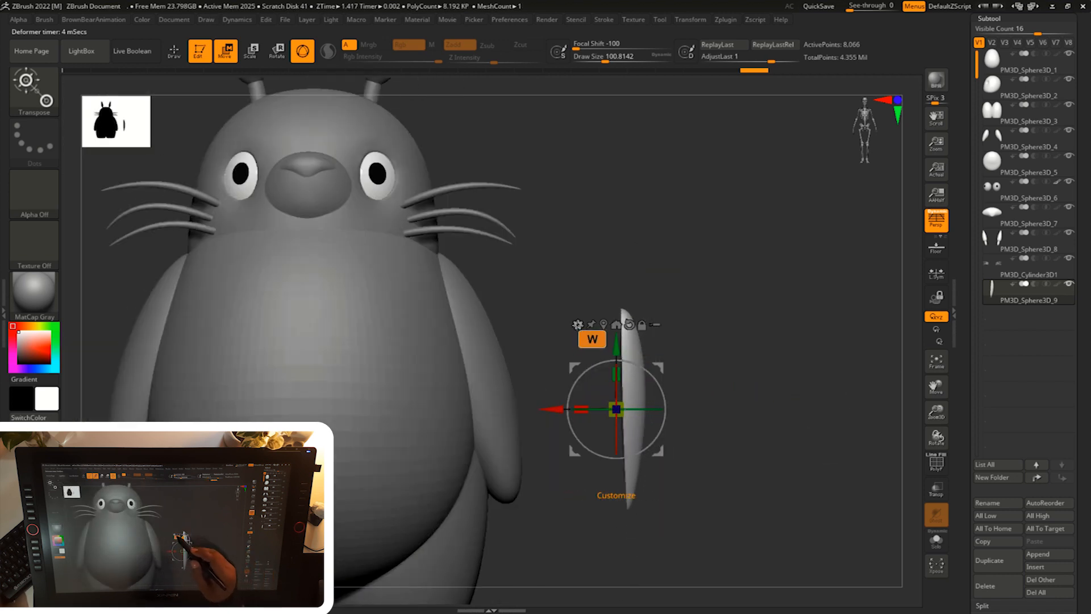
- Bend the middle of the claw outward and its lower end inward with Bend Curve, and accept the result
click(578, 325)
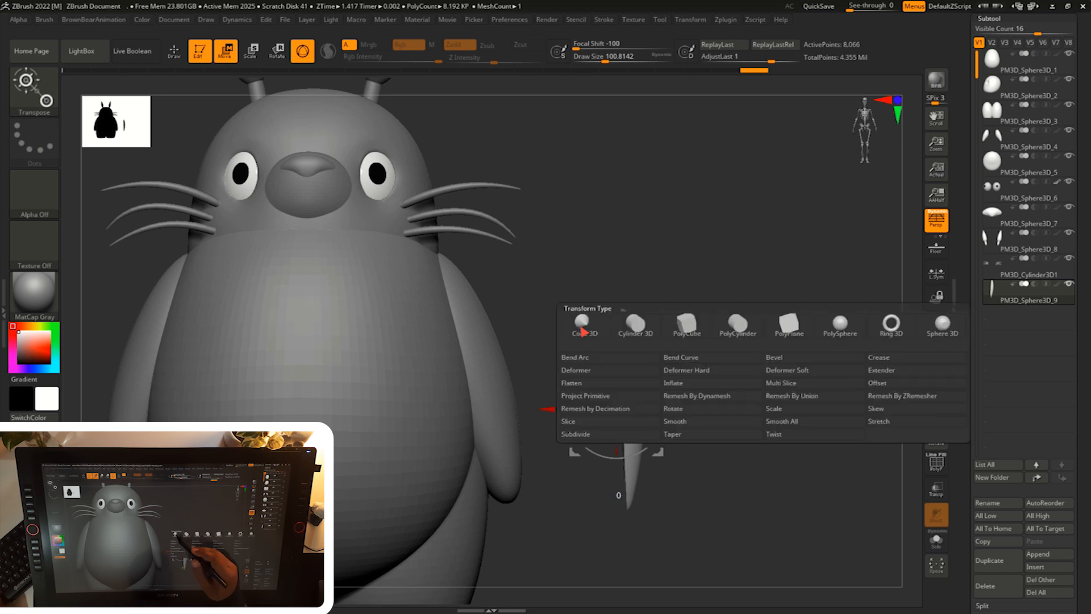
click(712, 359)
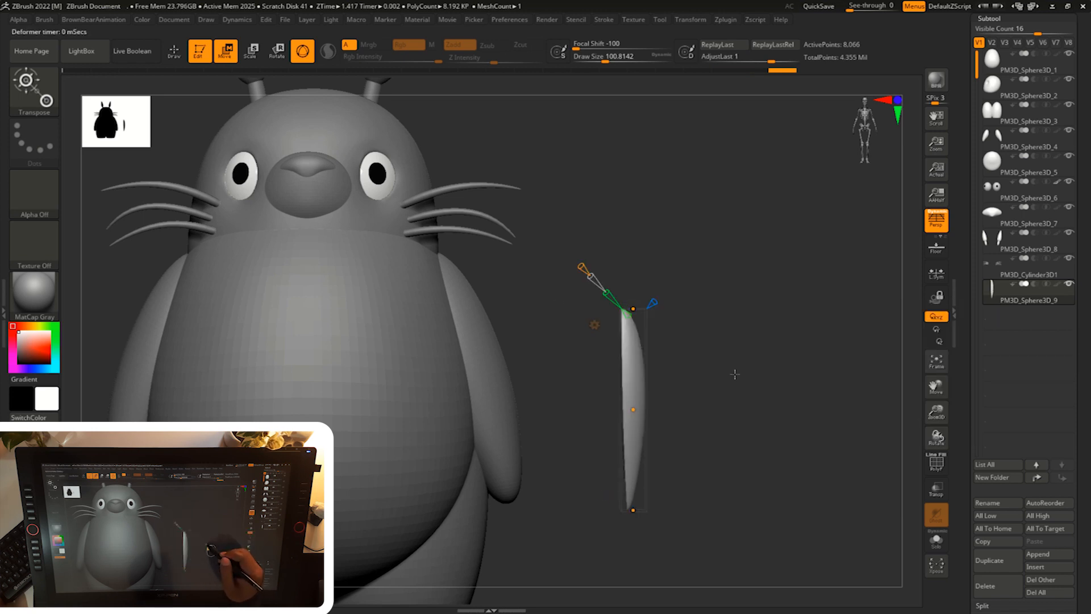
drag(633, 409, 644, 408)
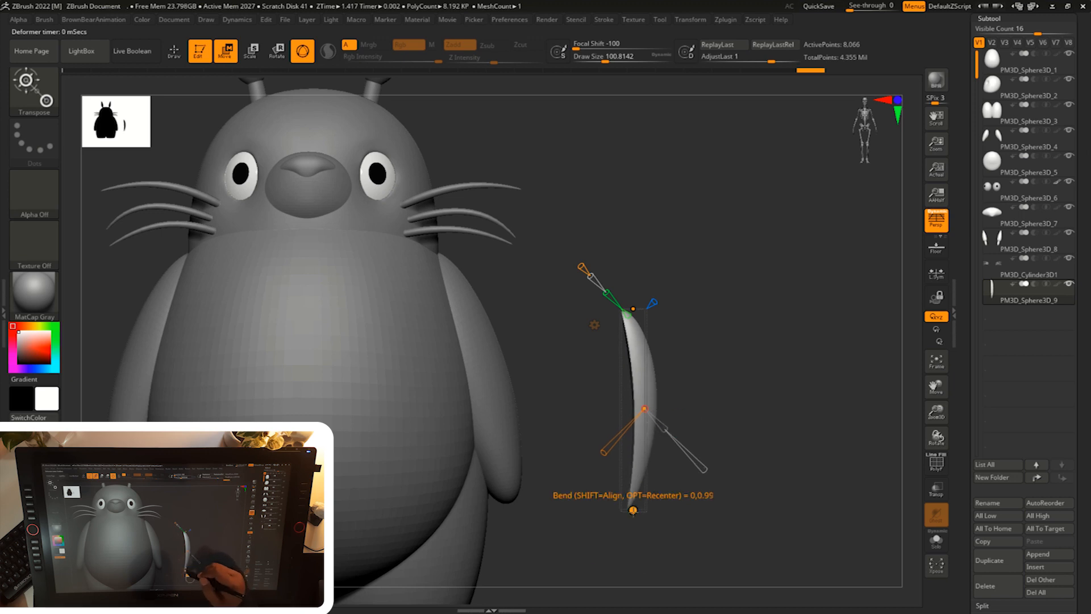
drag(633, 510, 629, 510)
drag(643, 409, 643, 408)
mouse_move(737, 368)
mouse_down()
mouse_move(731, 387)
mouse_move(730, 376)
mouse_up()
key(w)
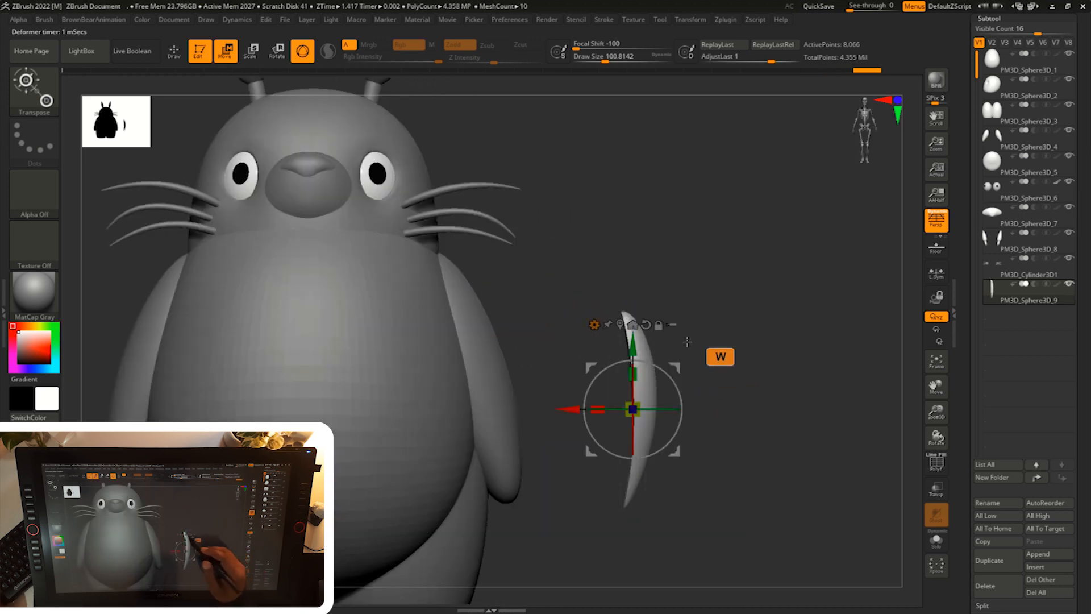
click(593, 325)
click(780, 327)
drag(780, 347, 758, 353)
- Switch to the Move brush, adjust its size and smooth the claw along its length
key(s)
click(770, 353)
key(b)
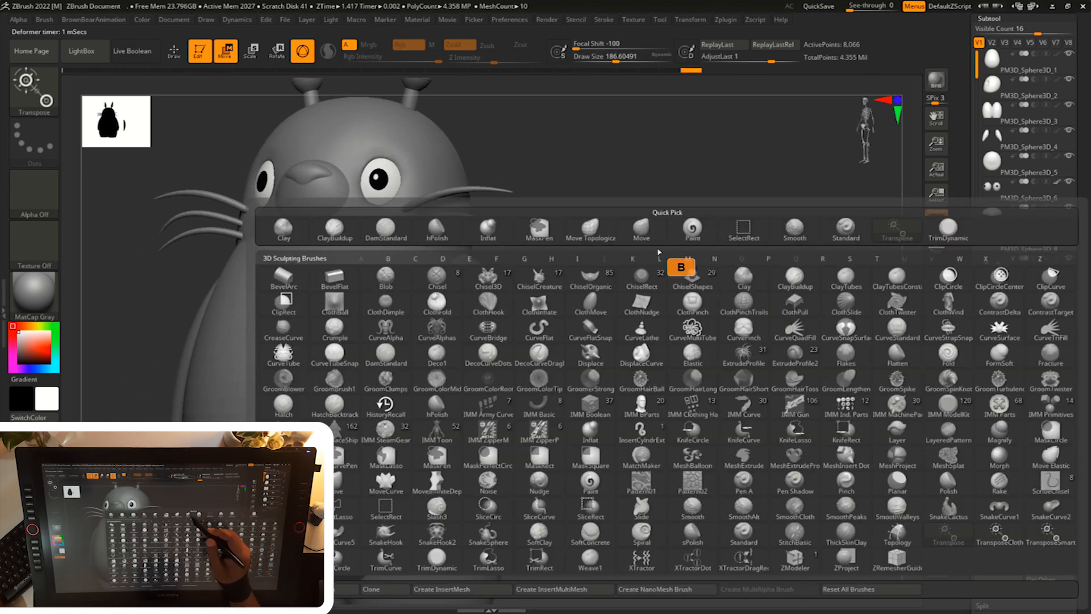
click(642, 229)
mouse_move(767, 392)
alt+mouse_down()
mouse_move(750, 409)
mouse_move(737, 394)
mouse_move(696, 407)
alt+mouse_up()
key(s)
click(726, 395)
key(ctrl+z)
mouse_move(648, 324)
shift+mouse_down()
mouse_move(649, 369)
mouse_move(635, 287)
mouse_move(620, 372)
mouse_move(620, 521)
shift+mouse_up()
- Remesh the claw with DynaMesh at a resolution of 344
drag(963, 562, 972, 467)
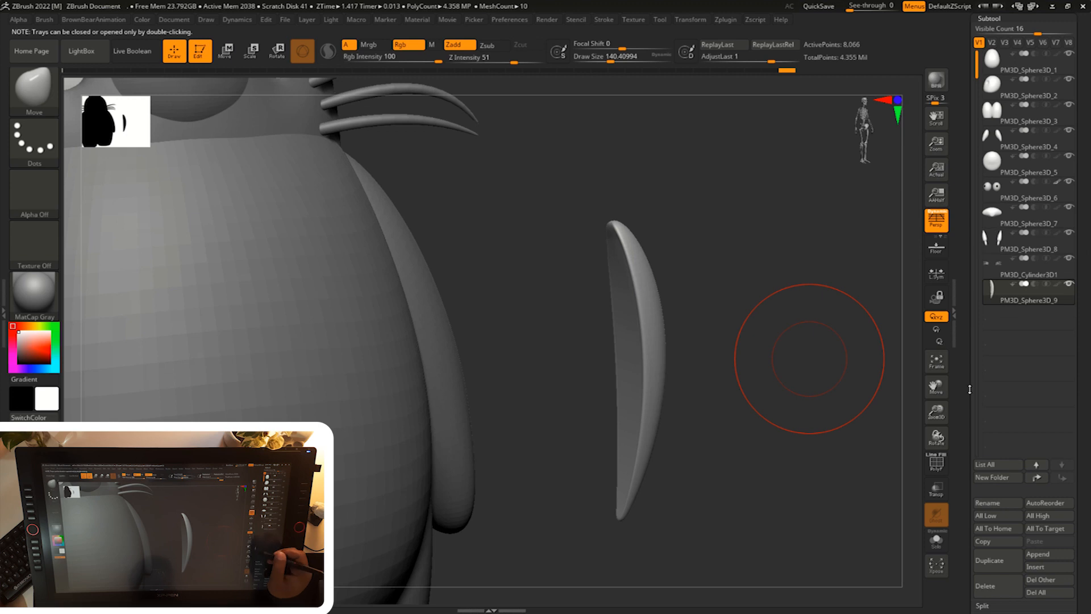
drag(968, 458, 972, 191)
drag(968, 430, 972, 311)
click(991, 378)
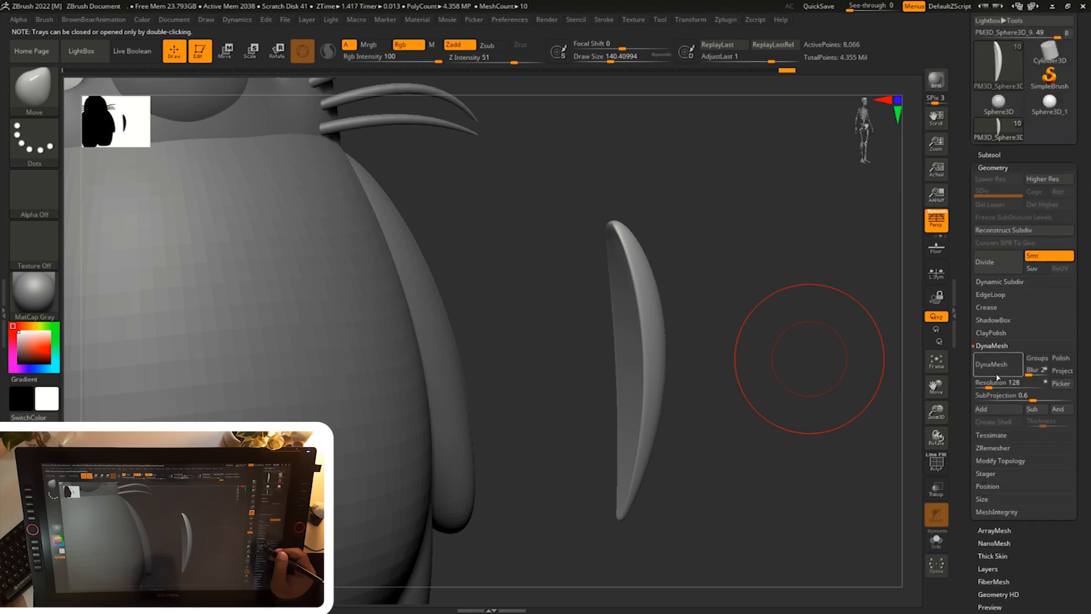
click(992, 366)
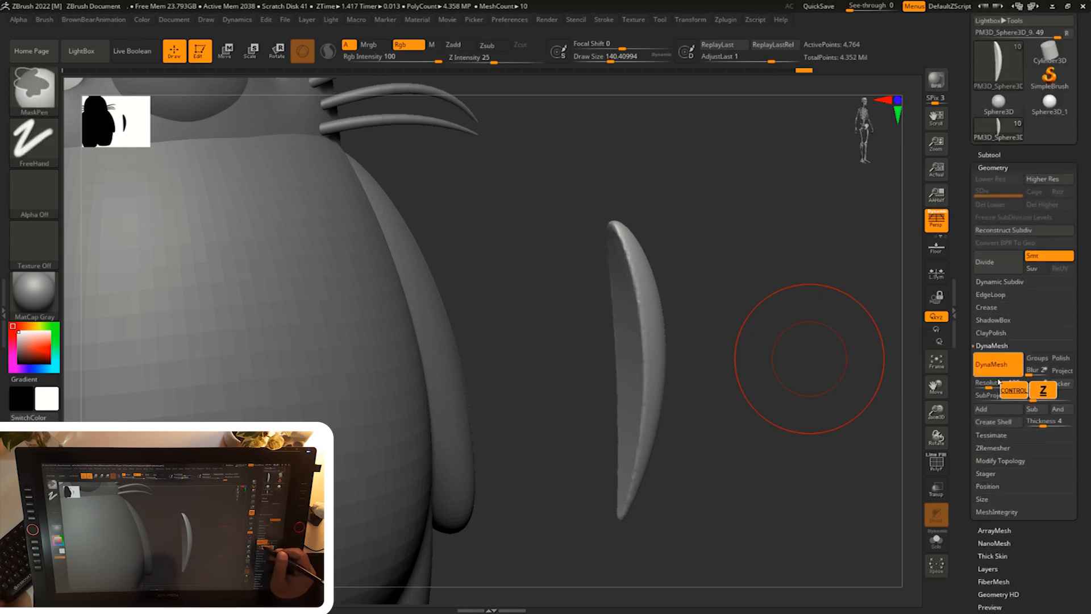
key(ctrl+z)
drag(995, 388, 997, 387)
click(993, 367)
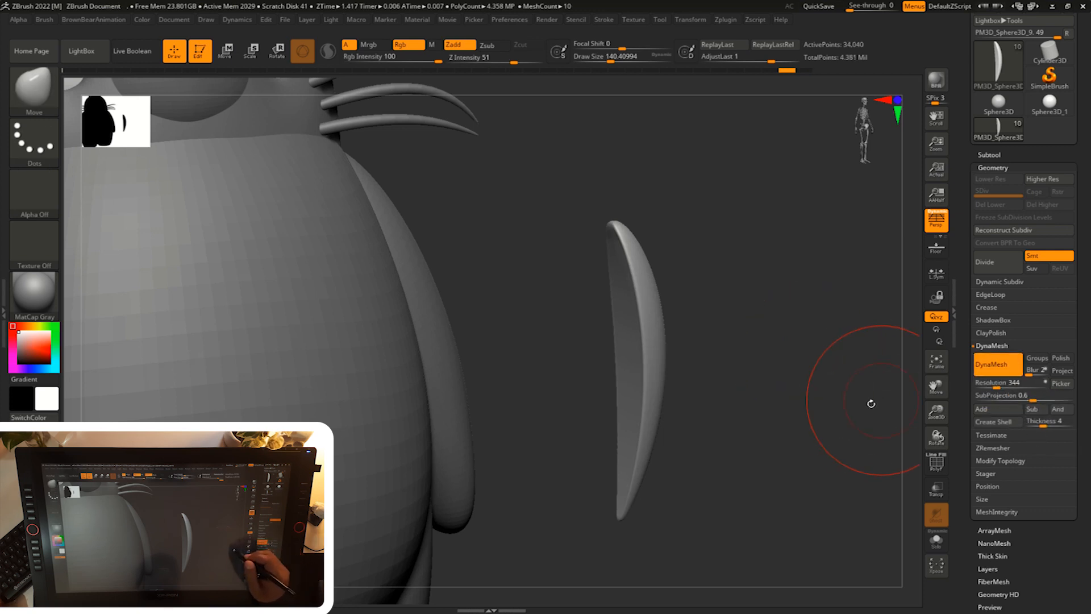
- Smooth the remeshed claw's edge from its middle down to the tip
drag(877, 402, 886, 404)
key(s)
click(886, 405)
mouse_move(696, 420)
shift+mouse_down()
mouse_move(648, 244)
mouse_move(674, 312)
mouse_move(657, 268)
mouse_move(646, 279)
mouse_move(636, 464)
mouse_move(615, 516)
shift+mouse_up()
- Scale the claw down with the gizmo and place it under the tip of the arm
mouse_move(725, 430)
alt+mouse_down()
mouse_move(714, 369)
mouse_move(644, 382)
mouse_move(634, 400)
alt+mouse_up()
key(e)
drag(680, 349, 569, 436)
drag(724, 397, 688, 392)
alt+drag(713, 345, 774, 385)
key(s)
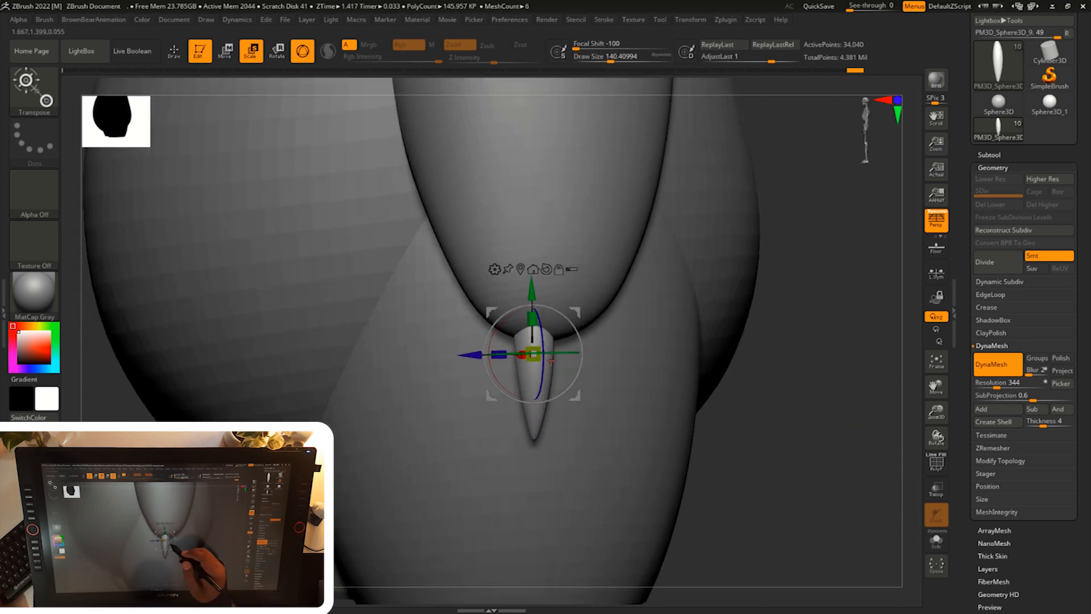
- Fine-tune the claw's position and size at the arm's tip and duplicate it alongside
drag(533, 354, 537, 361)
drag(572, 307, 551, 305)
shift+drag(776, 262, 823, 258)
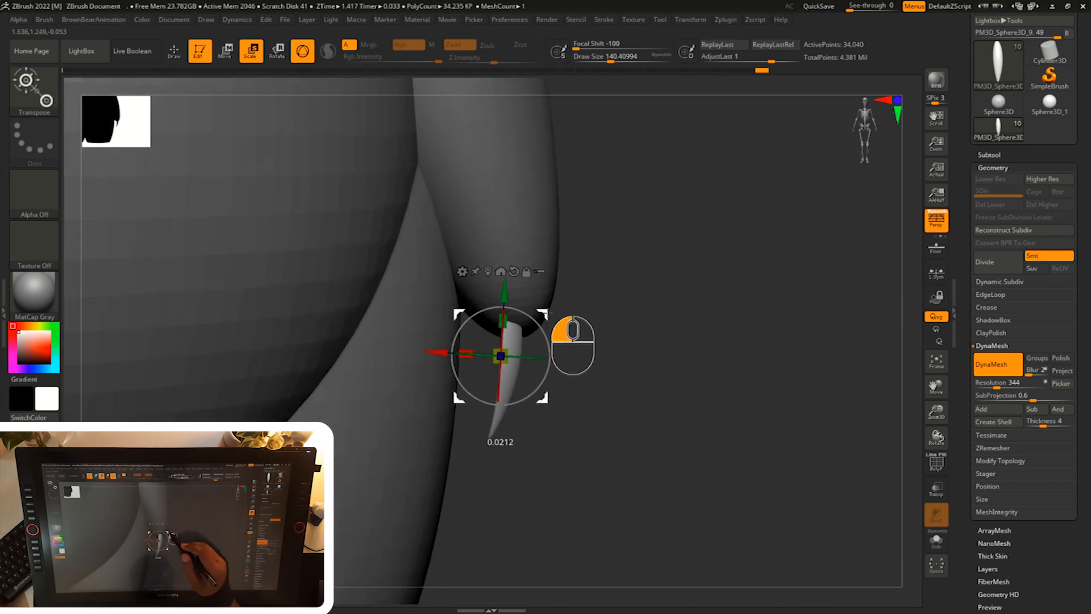
mouse_move(542, 328)
shift+mouse_down()
mouse_move(574, 318)
mouse_move(542, 310)
shift+mouse_up()
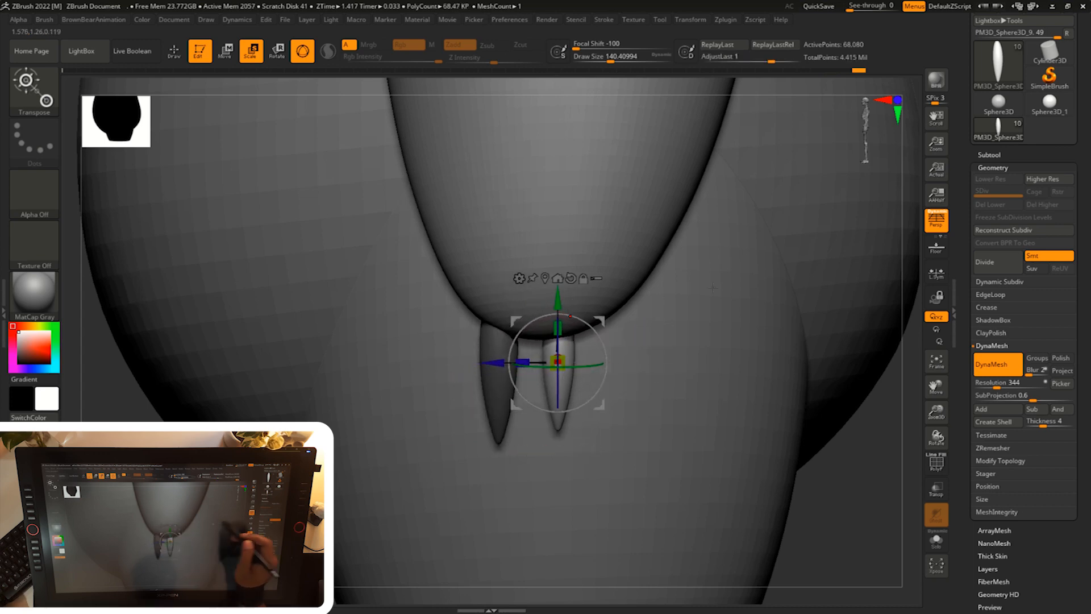
- Adjust the second claw's depth and size at the arm's tip and set a tilted third claw beside it
drag(907, 228, 953, 247)
drag(603, 322, 612, 359)
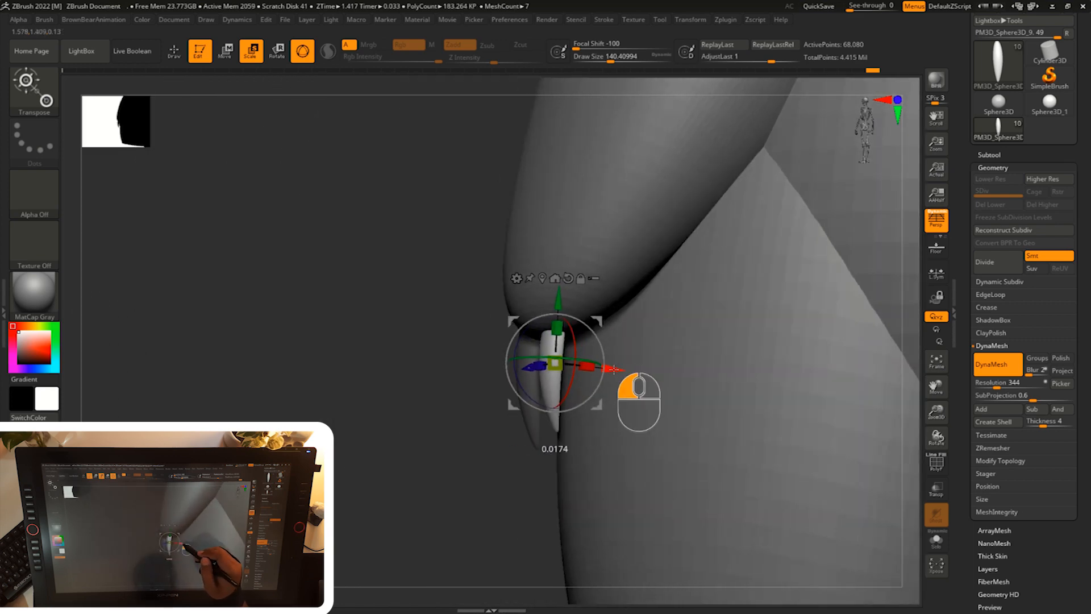
shift+drag(464, 483, 515, 480)
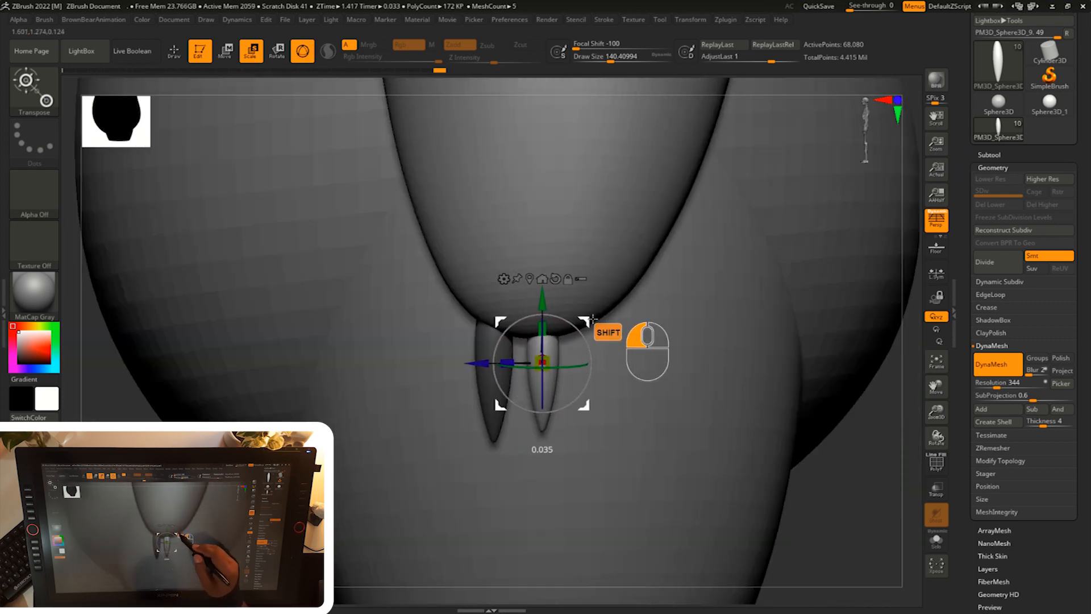
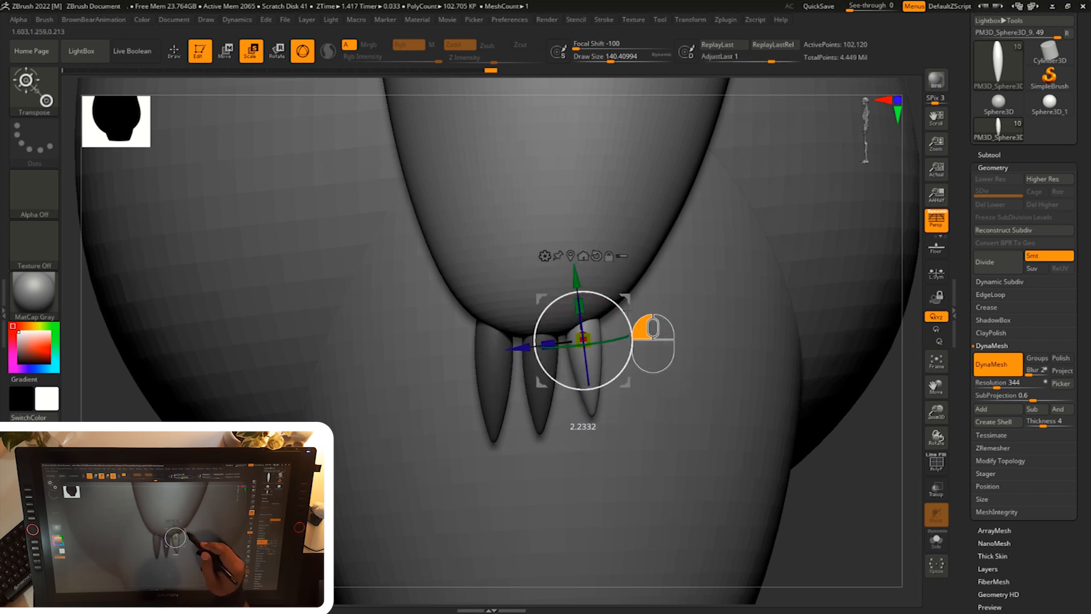
drag(917, 261, 971, 264)
alt+drag(750, 298, 776, 332)
- Duplicate a hand claw and bring the copy down in front of the foot
ctrl+drag(670, 305, 580, 426)
shift+drag(694, 359, 707, 377)
alt+drag(705, 384, 510, 406)
shift+drag(755, 339, 764, 309)
drag(541, 394, 487, 392)
key(ctrl+z)
drag(628, 375, 610, 396)
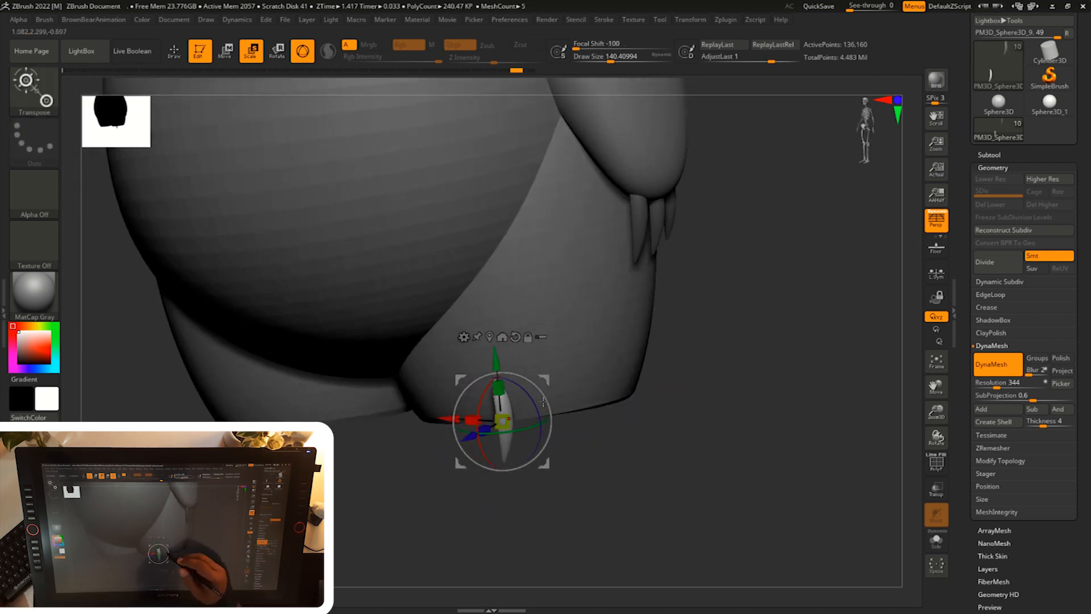
- Split the masked hand claws into their own subtool, separate from the foot claw
click(992, 166)
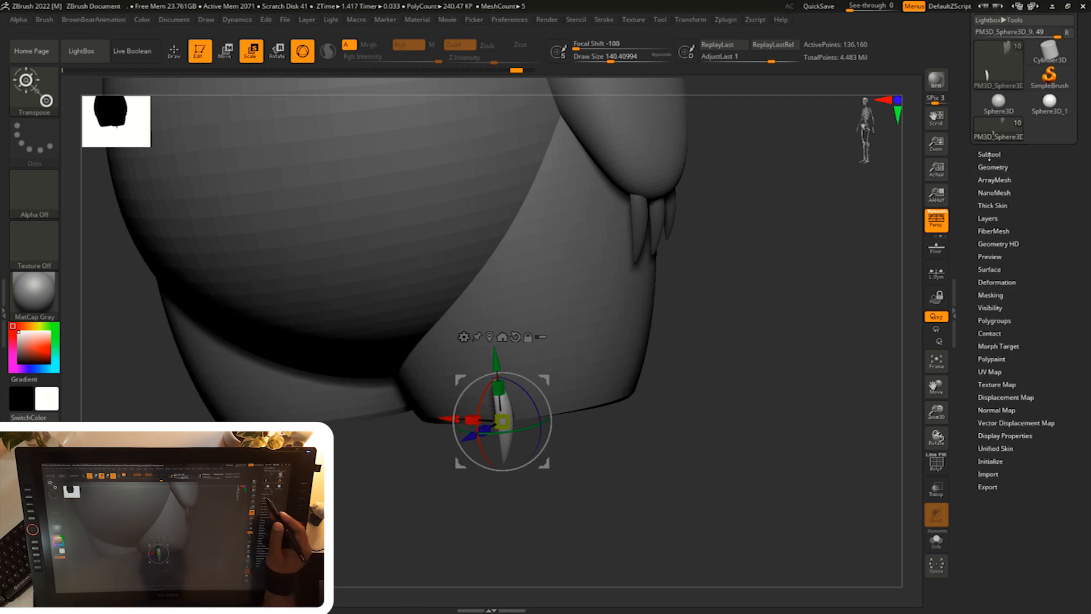
click(989, 155)
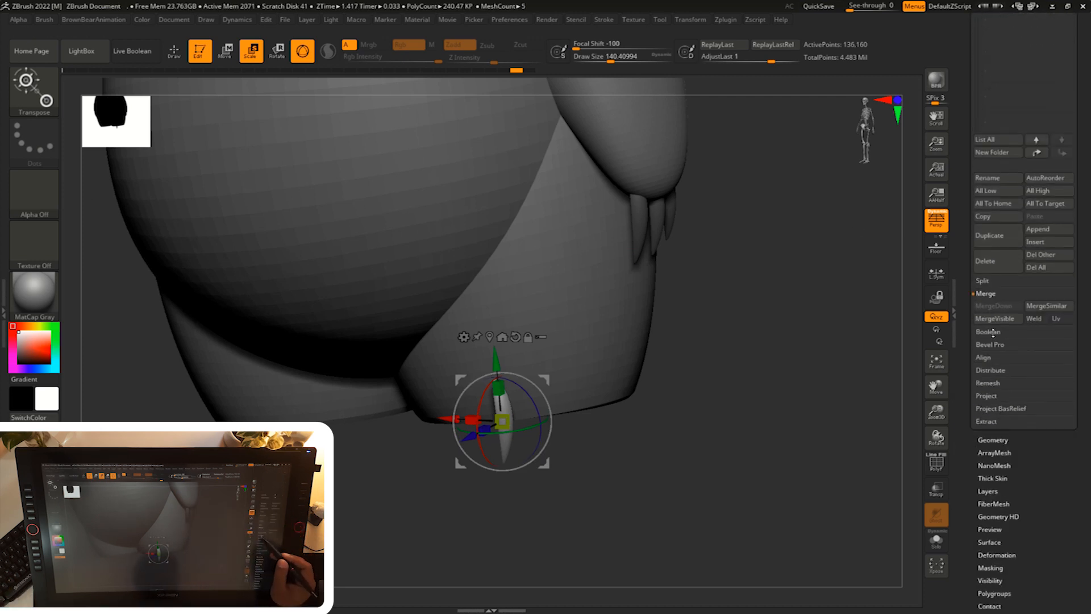
click(1000, 282)
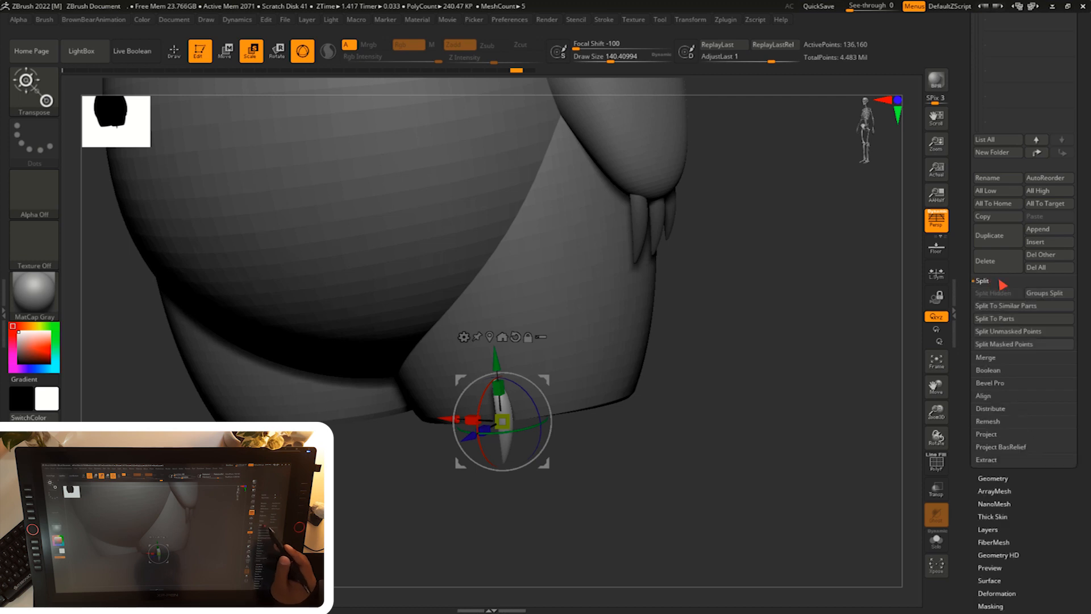
click(1025, 344)
click(985, 357)
drag(965, 384, 965, 493)
- Lay the foot claw flat, reshape it with the Bend Curve deformer and accept the deformation
drag(760, 425, 645, 400)
drag(533, 383, 511, 455)
drag(464, 500, 454, 512)
click(417, 362)
click(523, 445)
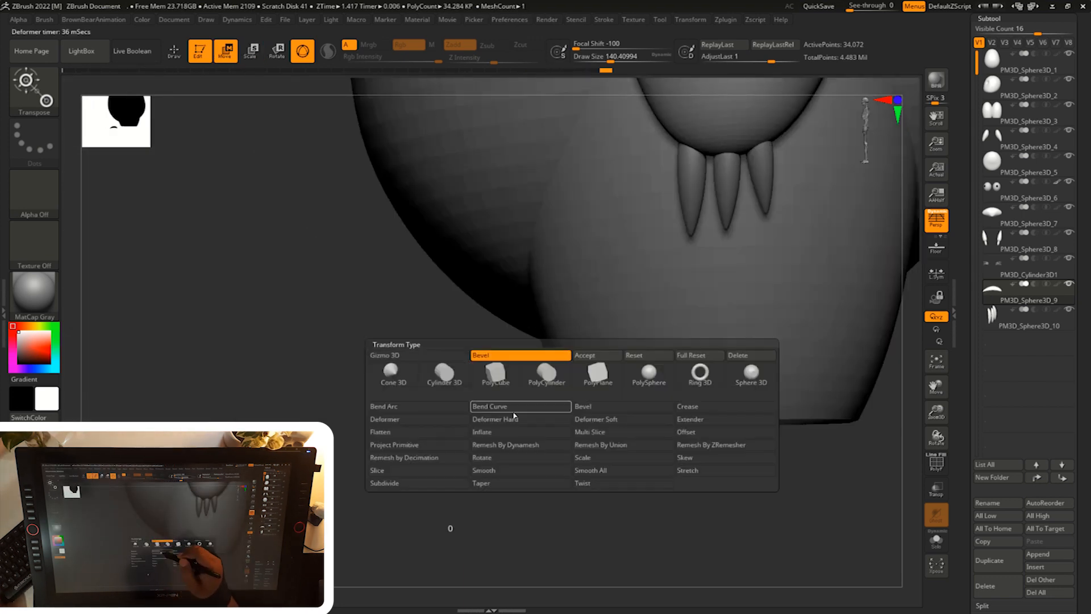
drag(451, 441, 452, 446)
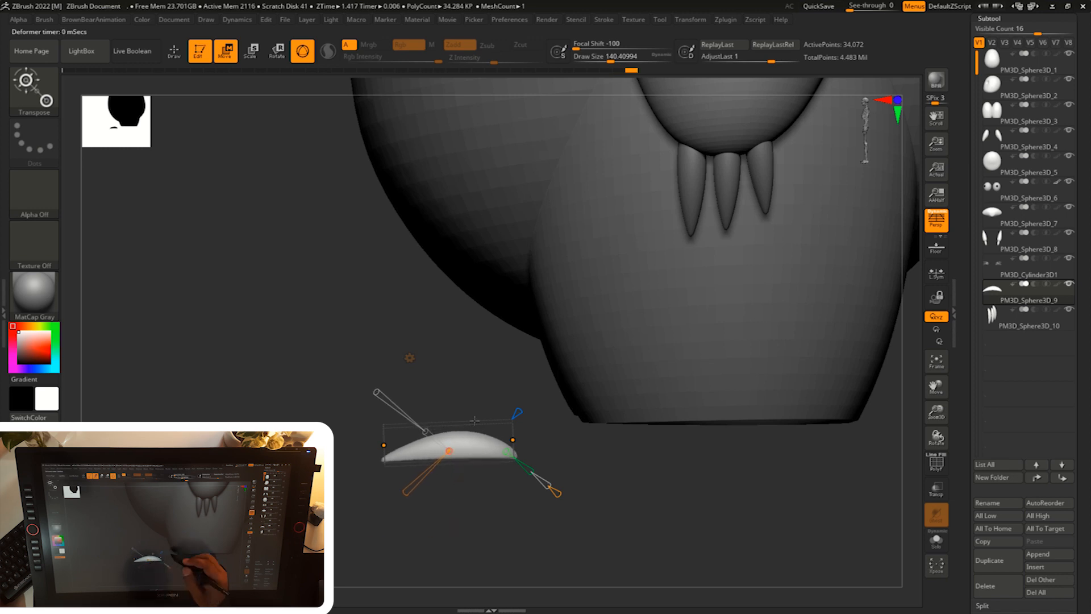
click(409, 357)
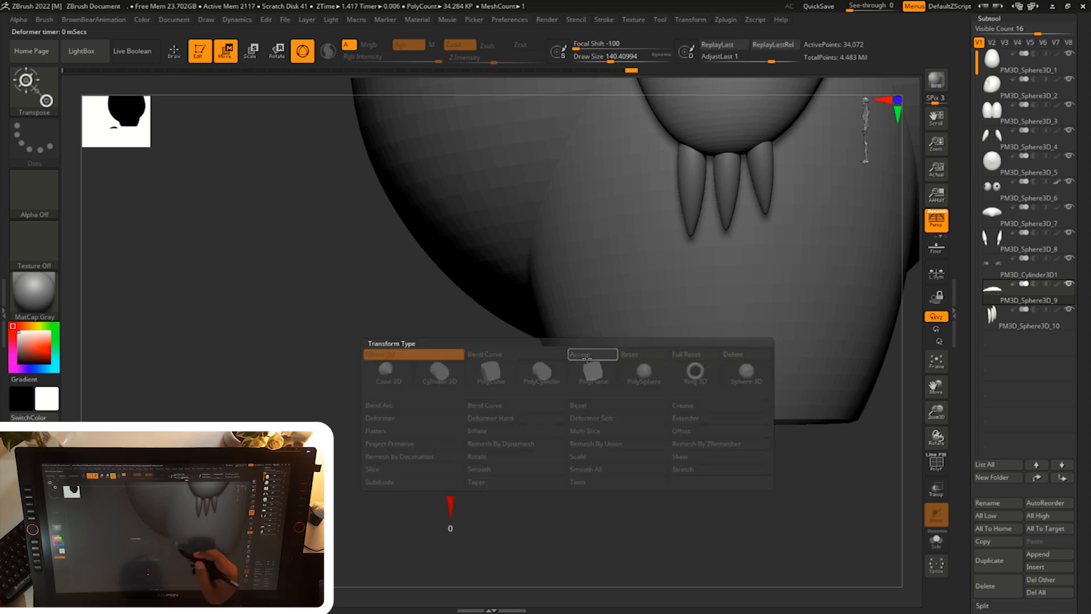
click(589, 355)
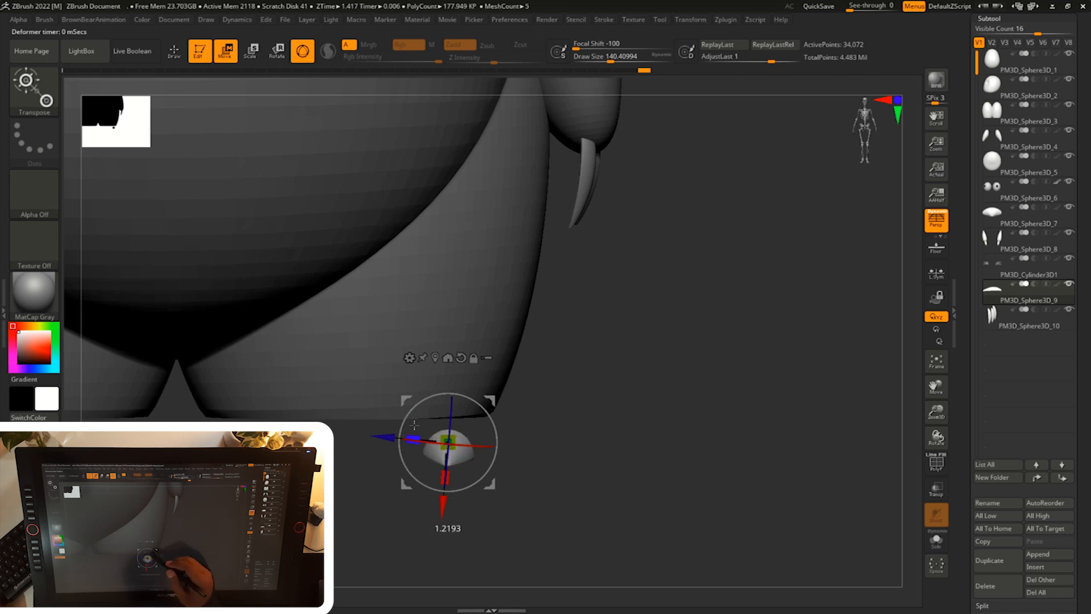
- Scale and move the bent claw so it sits at the front edge of the foot
alt+drag(552, 415, 477, 396)
drag(472, 528, 557, 497)
drag(477, 397, 477, 404)
alt+drag(582, 440, 682, 472)
drag(483, 420, 486, 420)
shift+drag(591, 441, 552, 442)
key(ctrl+z)
- Duplicate the foot claw into second and third copies along the foot's front edge and angle them to its curve
ctrl+drag(401, 430, 446, 430)
drag(588, 423, 599, 491)
drag(591, 443, 597, 469)
drag(519, 372, 530, 375)
drag(586, 443, 694, 451)
ctrl+drag(455, 416, 495, 415)
drag(586, 398, 670, 363)
- Place a fourth claw on the outer side of the foot, rotate it to follow the curve and clear the mask
ctrl+drag(592, 363, 620, 341)
key(ctrl+z)
key(w)
drag(591, 364, 715, 476)
drag(550, 366, 576, 457)
right_drag(615, 357, 618, 351)
drag(618, 355, 670, 364)
drag(704, 369, 695, 461)
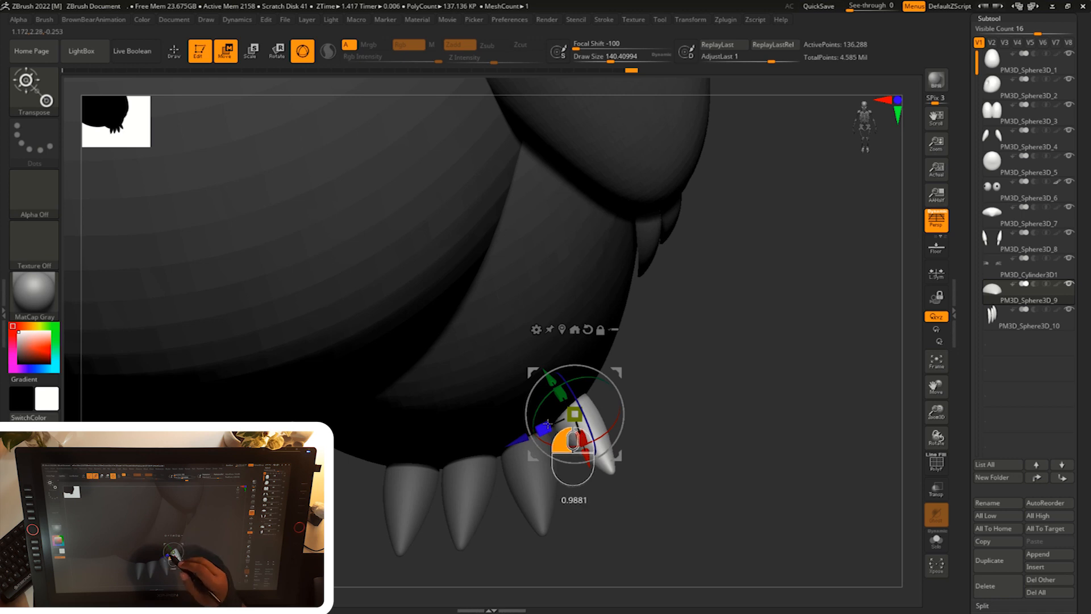
ctrl+drag(565, 484, 570, 495)
key(q)
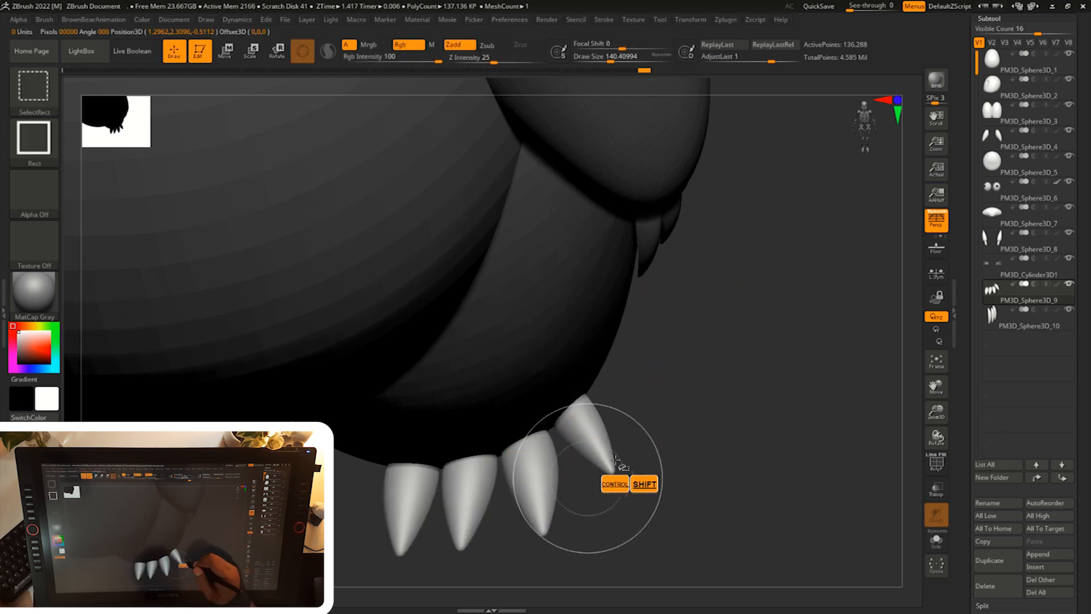
- Show the polyframe and give each foot claw its own polygroup with Auto Groups
mouse_move(964, 545)
mouse_down()
mouse_move(964, 476)
mouse_move(993, 408)
mouse_up()
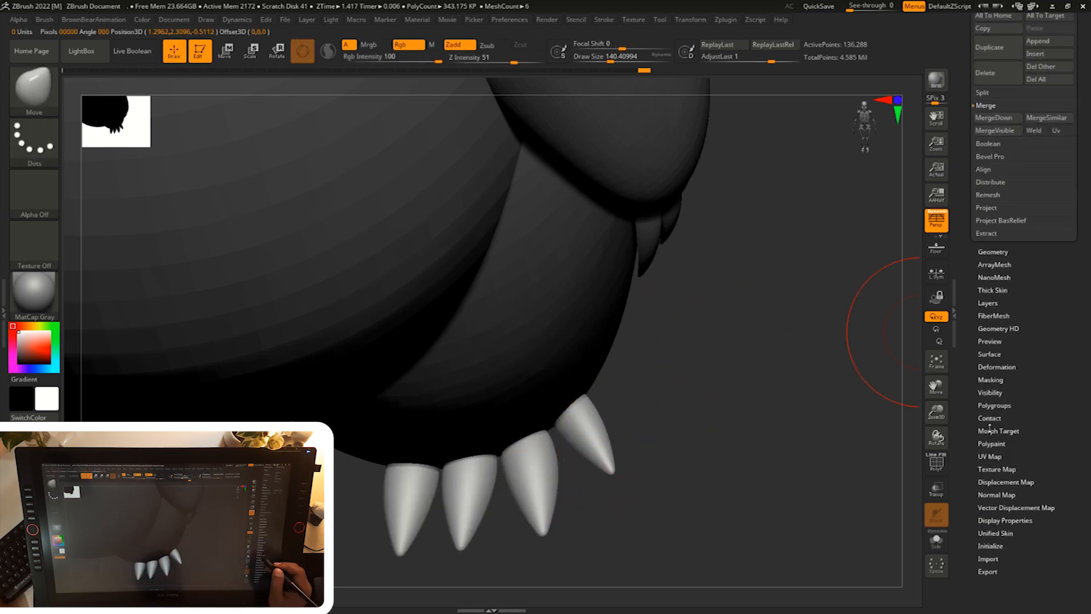
click(997, 405)
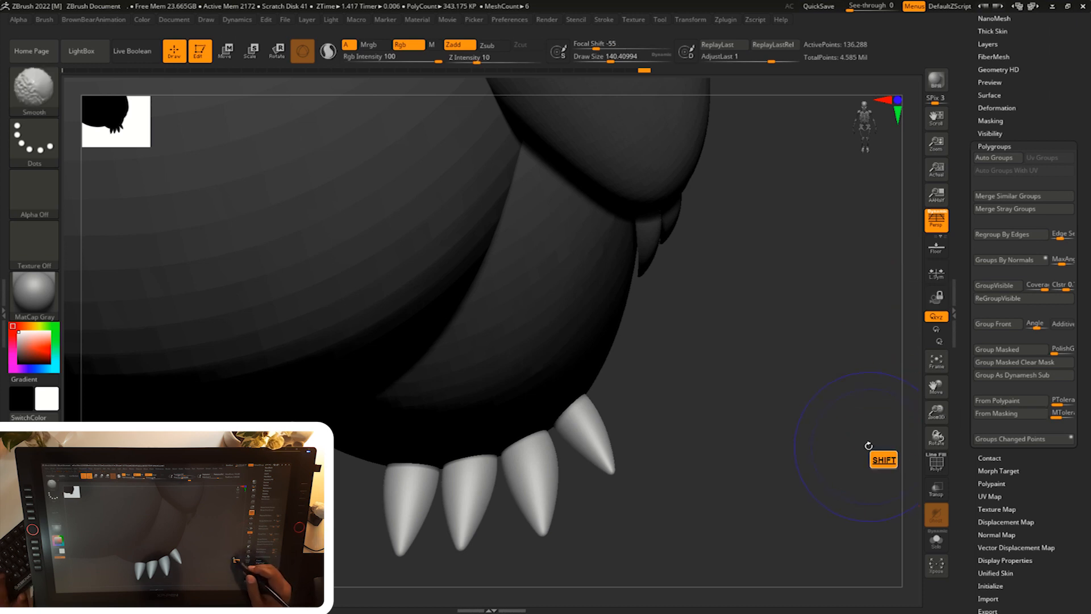
key(shift+f)
mouse_move(830, 469)
alt+mouse_down()
mouse_move(850, 433)
mouse_move(835, 494)
mouse_move(854, 453)
alt+mouse_up()
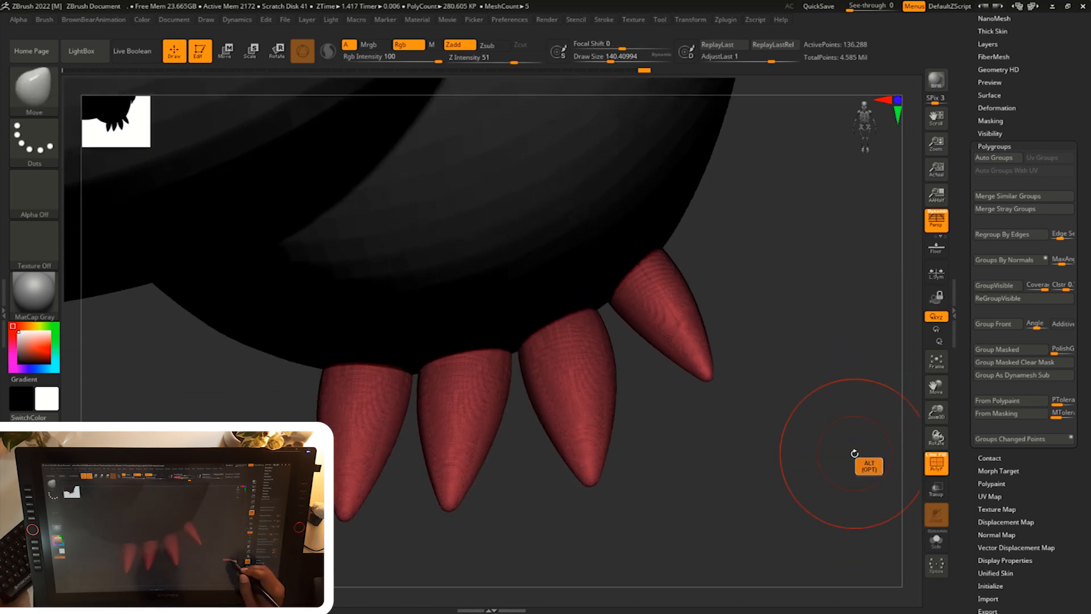
click(993, 157)
alt+drag(791, 464, 625, 446)
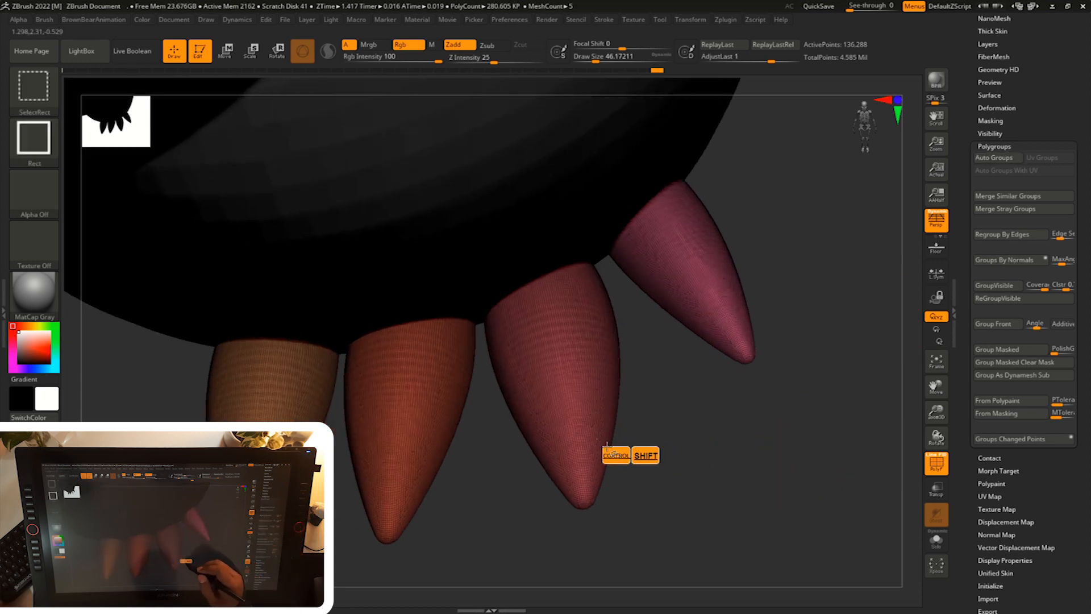
- Mask every foot claw except the one next to the outermost claw
ctrl+alt+shift+click(600, 443)
ctrl+click(670, 510)
ctrl+shift+click(672, 513)
ctrl+click(672, 515)
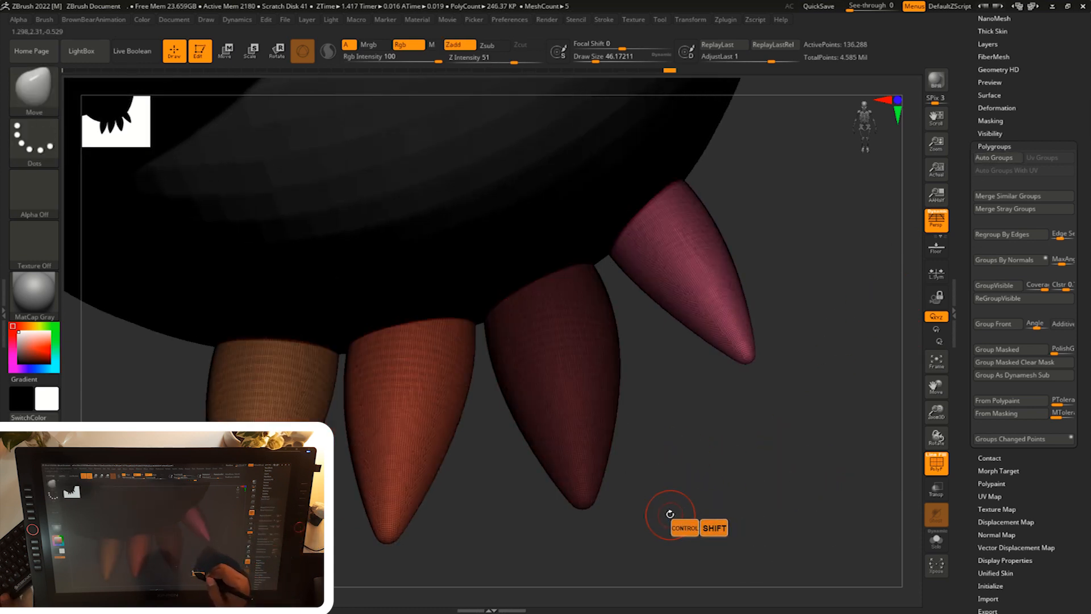
key(w)
ctrl+click(685, 494)
key(q)
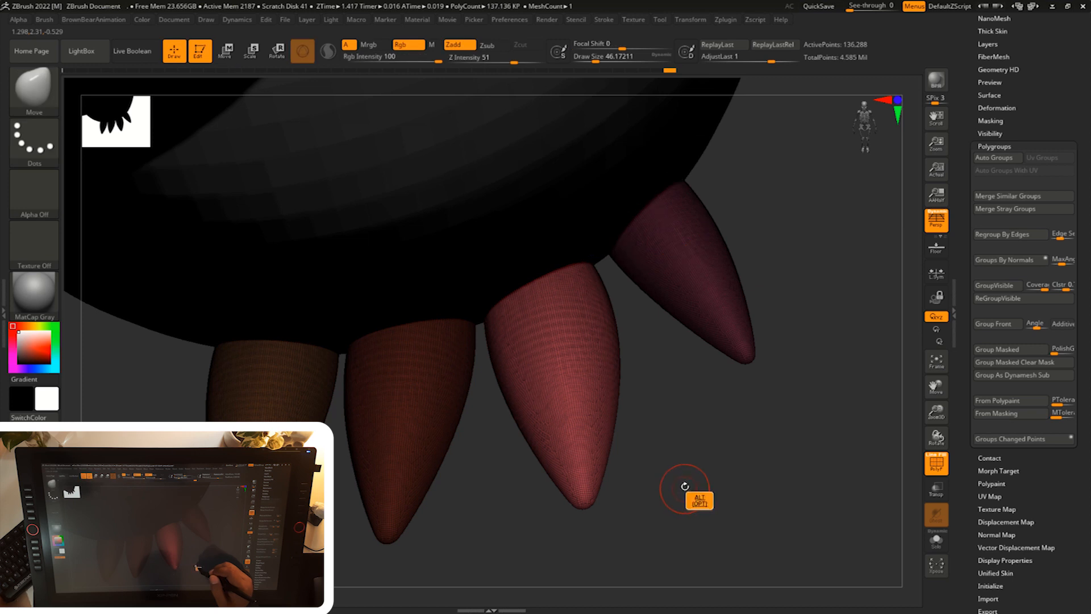
ctrl+click(682, 482)
key(w)
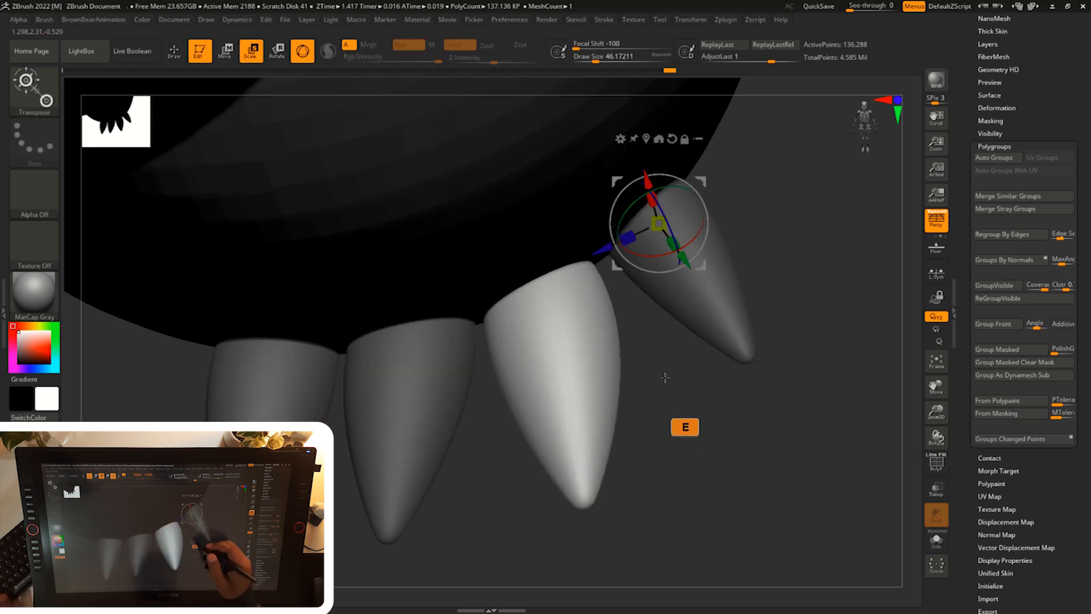
- Reposition the transform gizmo onto the upper part of the unmasked claw
click(647, 143)
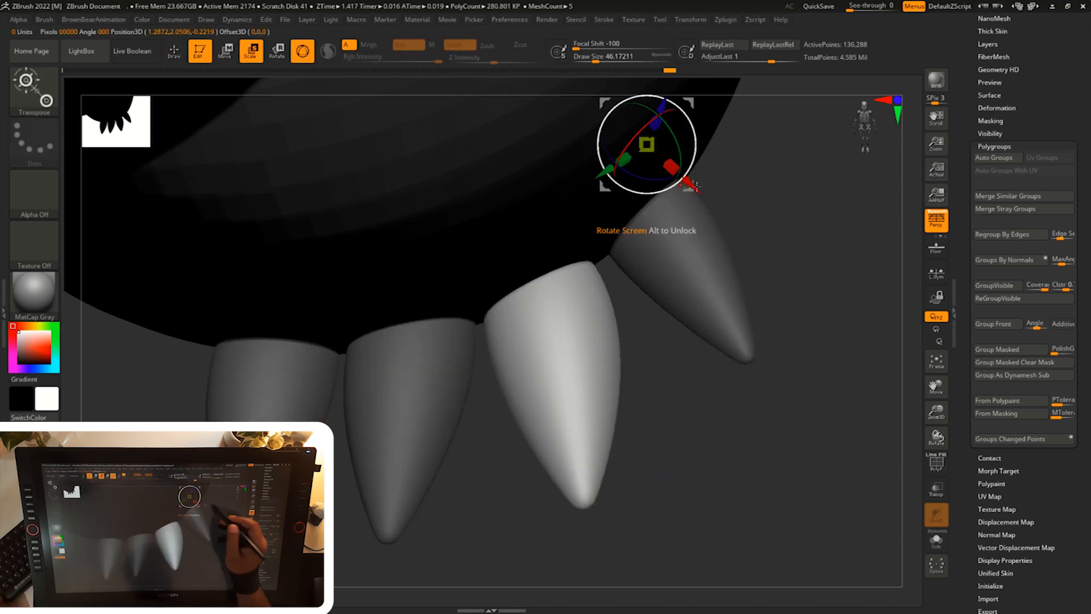
alt+drag(772, 178, 764, 207)
alt+click(625, 87)
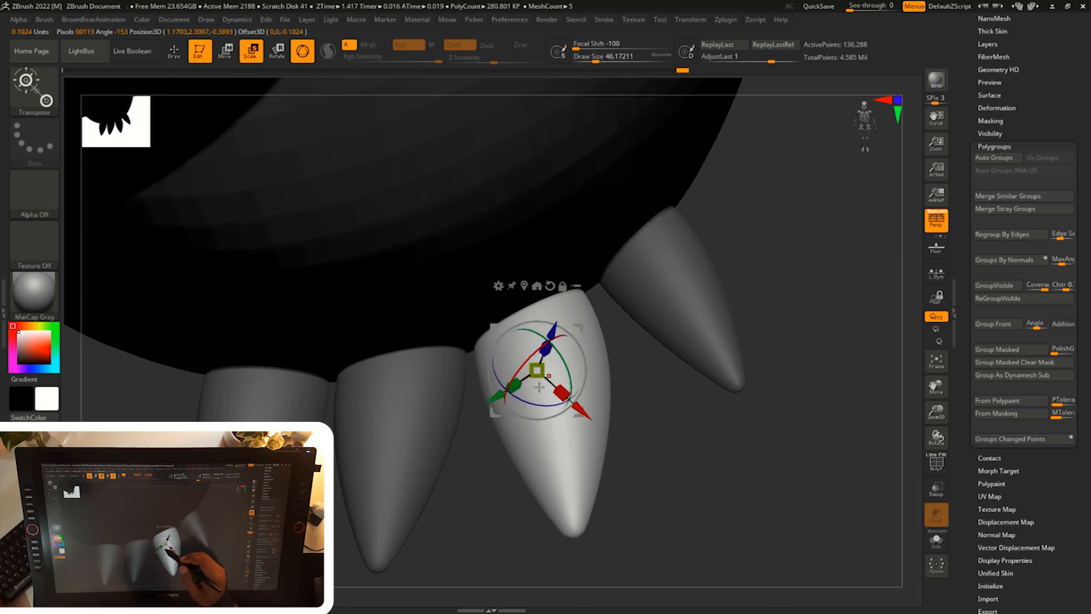
key(ctrl+z)
key(ctrl+z)
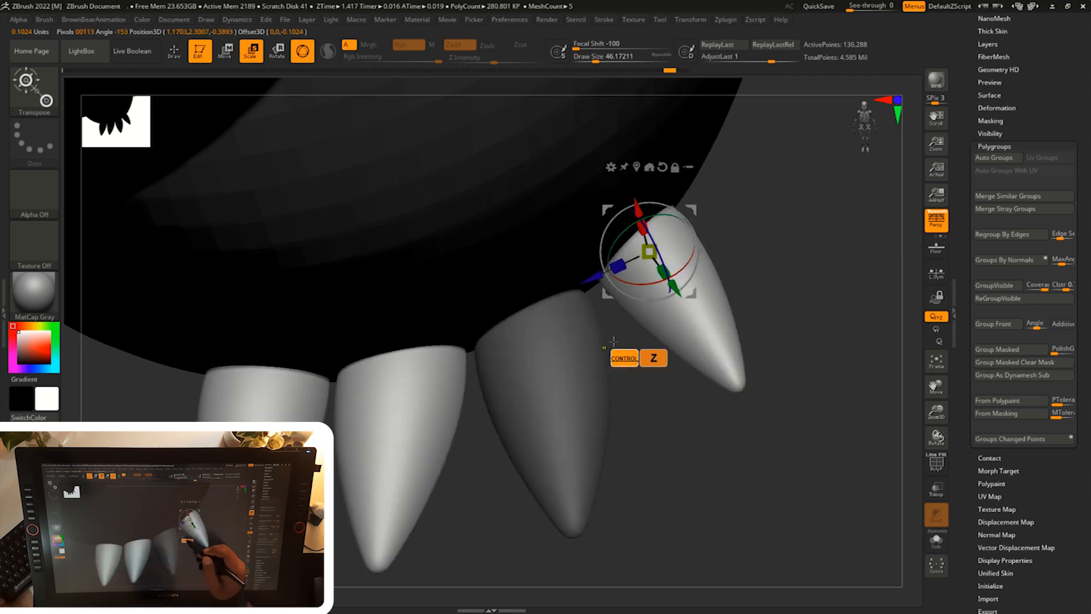
key(ctrl+shift+z)
key(ctrl+shift+z)
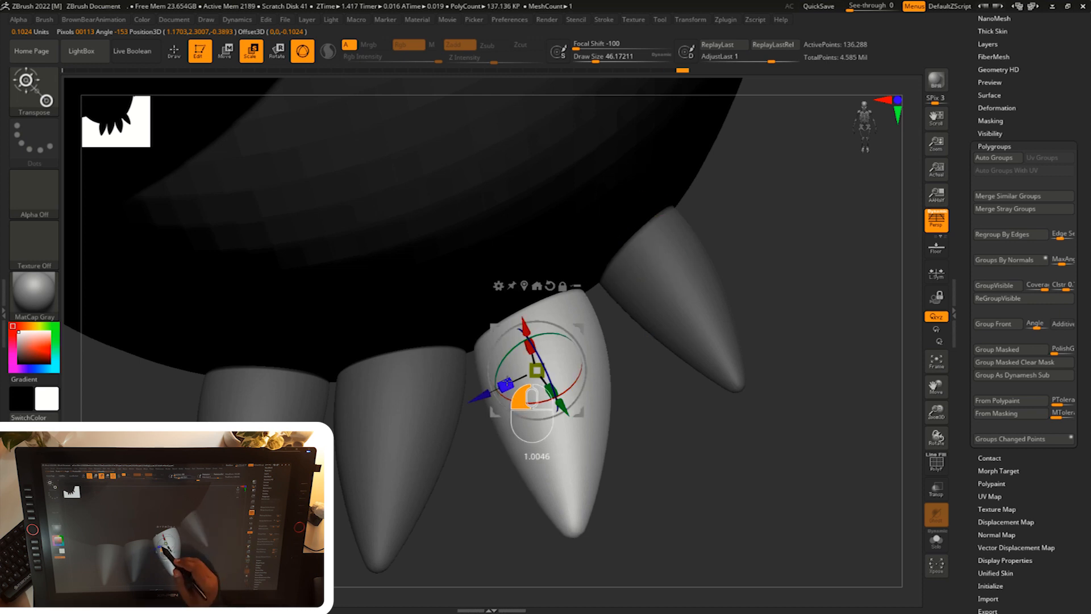
- Slim the unmasked claw slightly, shift and rotate it toward the outermost claw, and clear the mask
drag(506, 384, 510, 380)
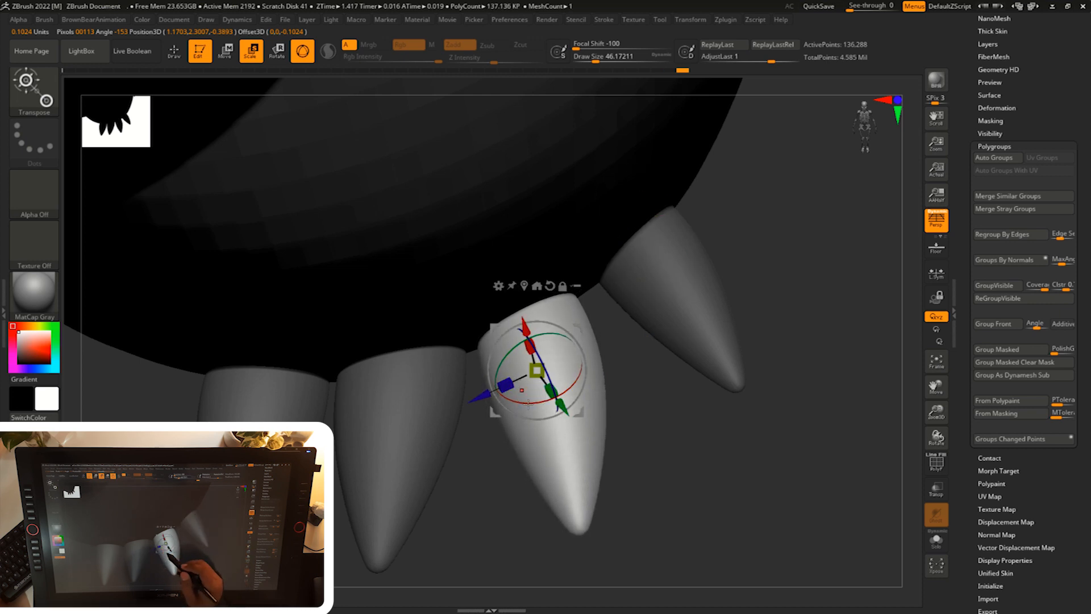
drag(534, 410, 539, 394)
drag(580, 324, 587, 320)
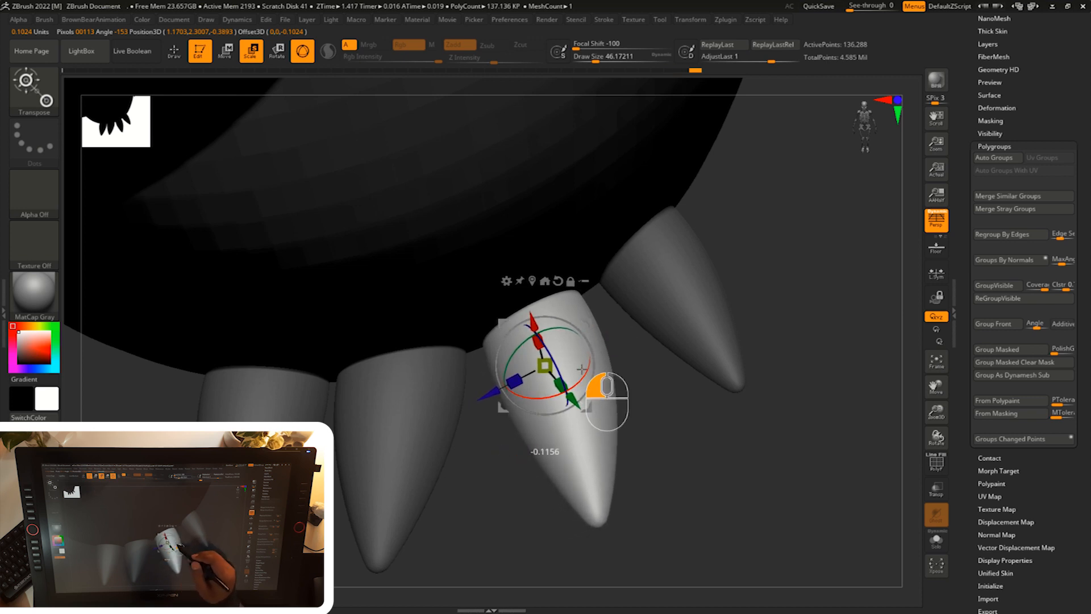
drag(581, 369, 581, 370)
ctrl+drag(806, 321, 819, 341)
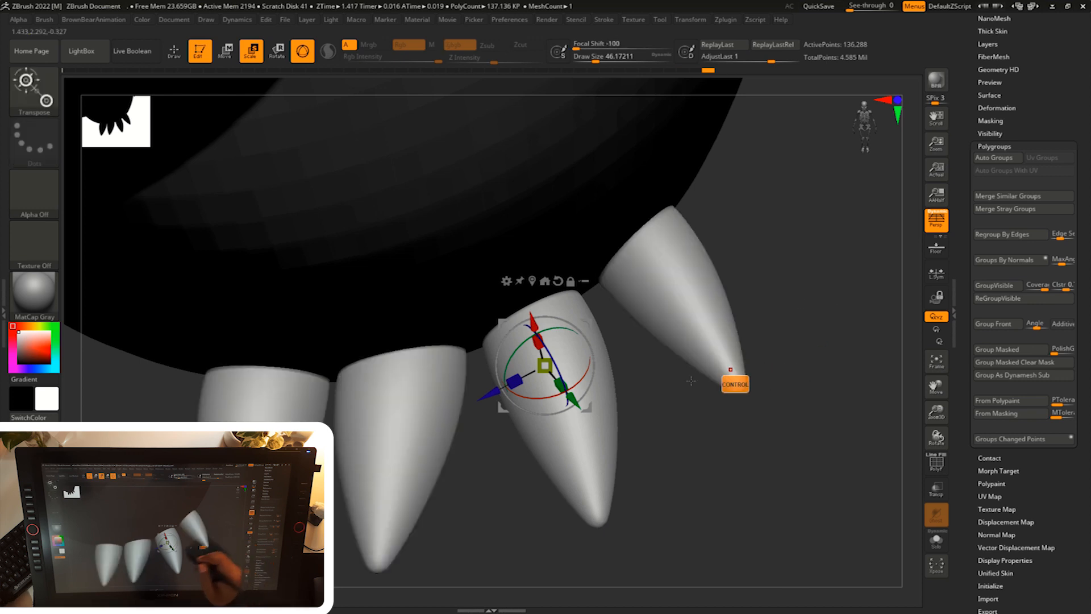
ctrl+click(414, 485)
ctrl+click(467, 549)
key(ctrl+z)
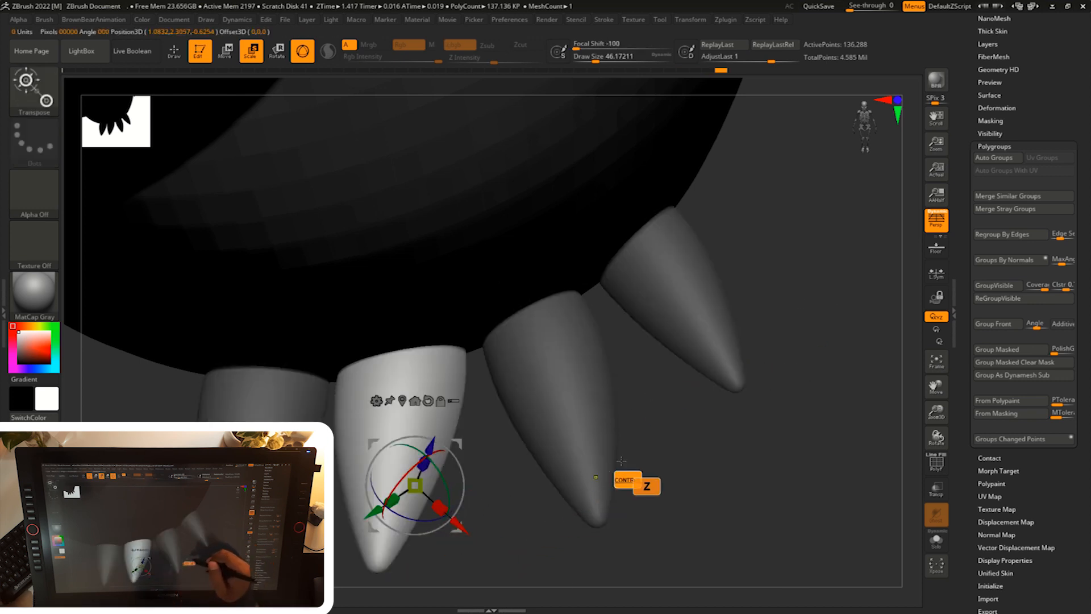
key(ctrl+z)
- Mask every foot claw except the second one from the inner side of the foot
key(q)
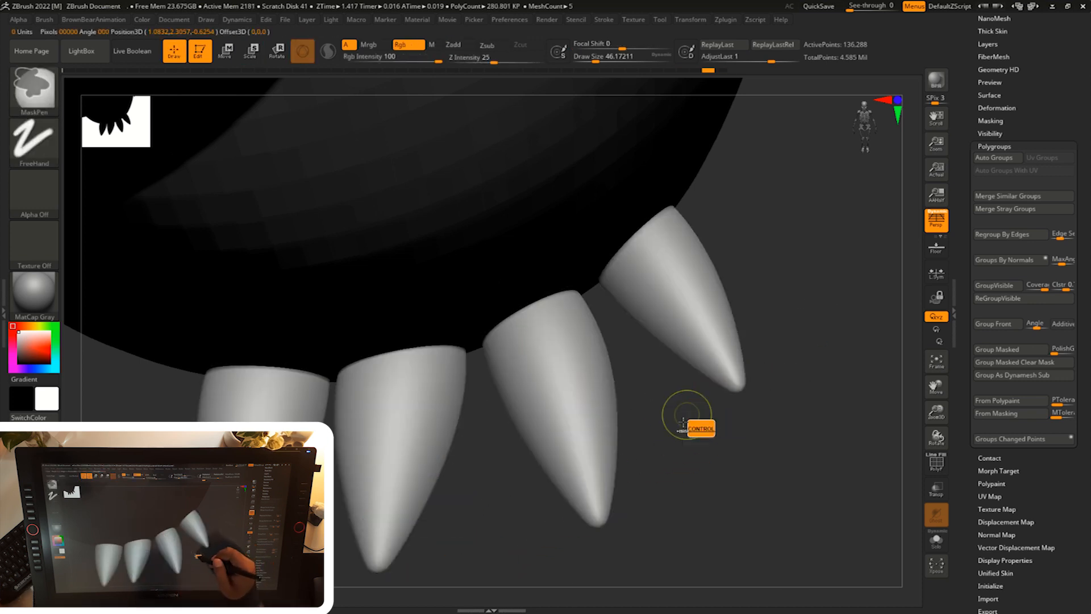
ctrl+shift+click(430, 486)
ctrl+click(475, 550)
ctrl+shift+click(477, 550)
ctrl+click(478, 550)
key(w)
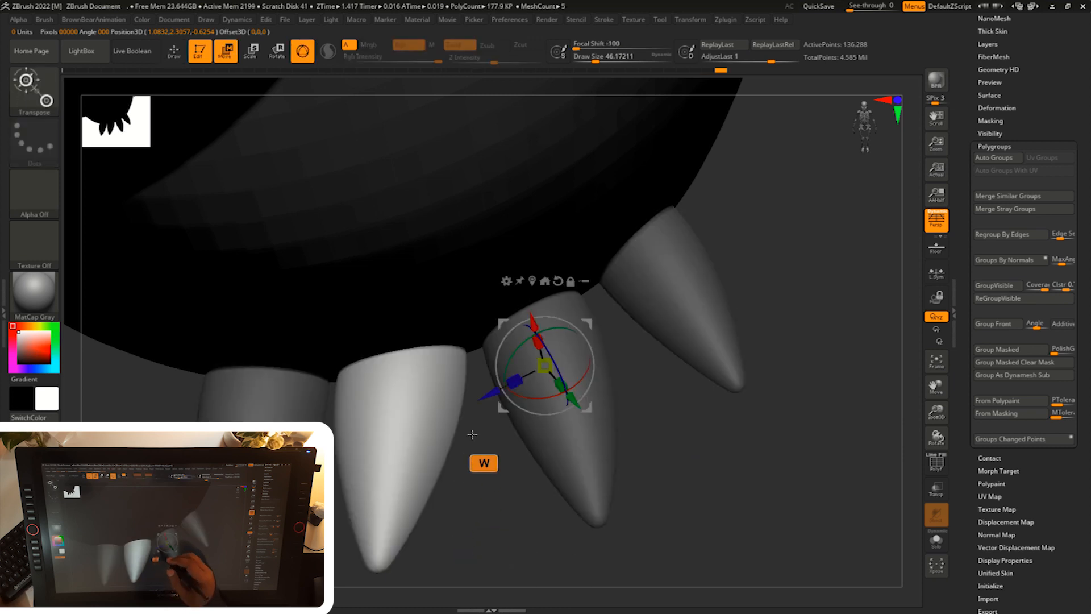
- Centre the gizmo on the unmasked second claw, adjust its angle and position, and clear the mask
click(531, 280)
drag(465, 490, 483, 492)
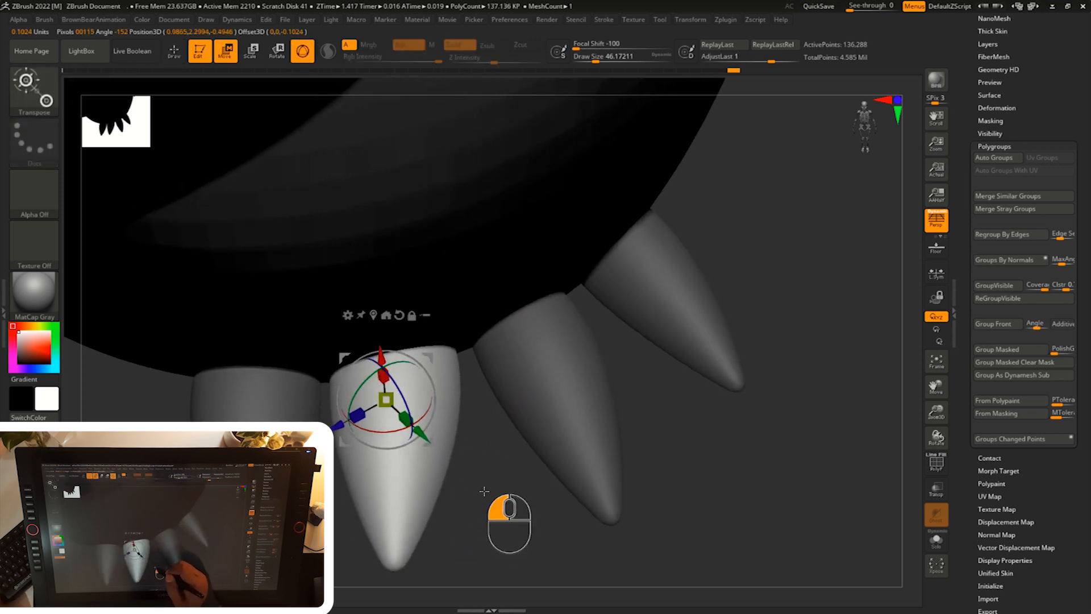
alt+drag(392, 430, 427, 408)
drag(431, 357, 437, 348)
alt+drag(730, 483, 686, 387)
ctrl+drag(701, 474, 716, 369)
mouse_move(738, 484)
mouse_down()
mouse_move(740, 534)
mouse_move(723, 421)
mouse_move(763, 429)
mouse_up()
key(q)
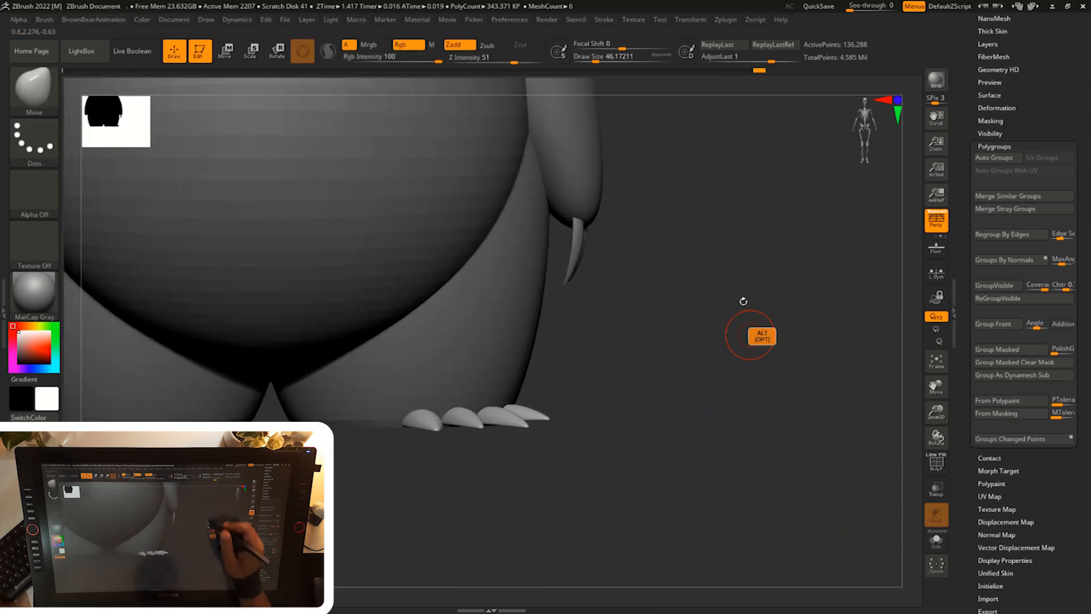
- Mirror the foot claws across the X axis with SubTool Master, merging them into one subtool
click(727, 21)
click(800, 270)
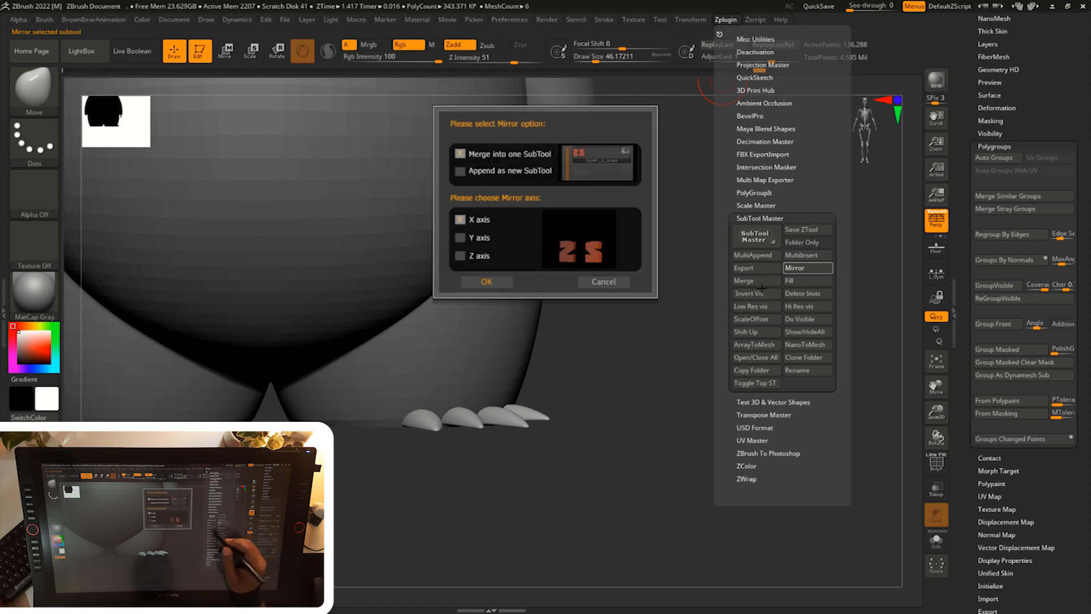
click(496, 283)
alt+drag(621, 419, 762, 405)
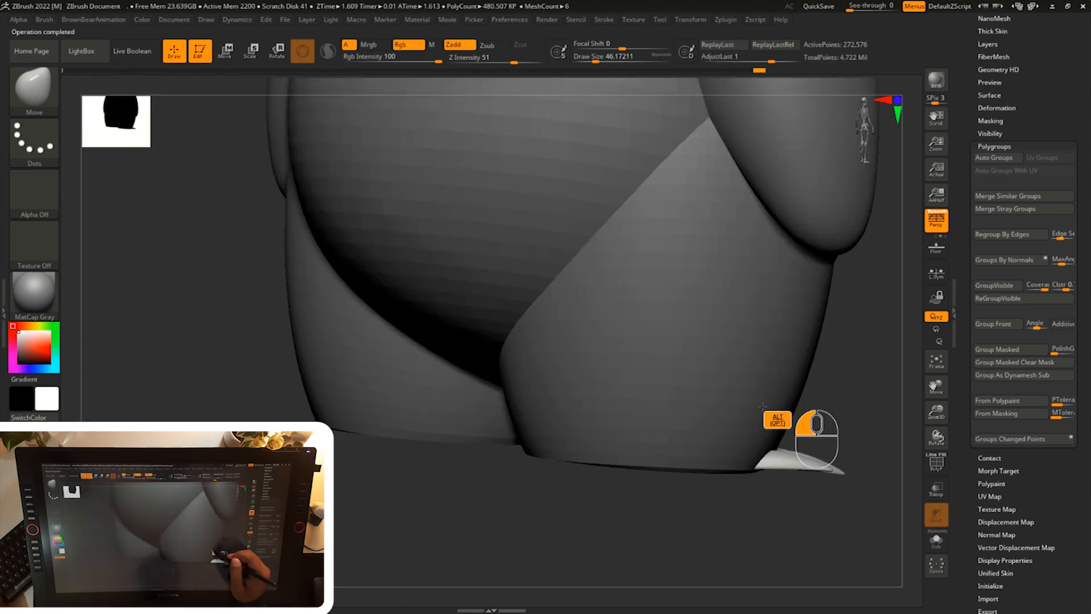
alt+drag(847, 377, 801, 390)
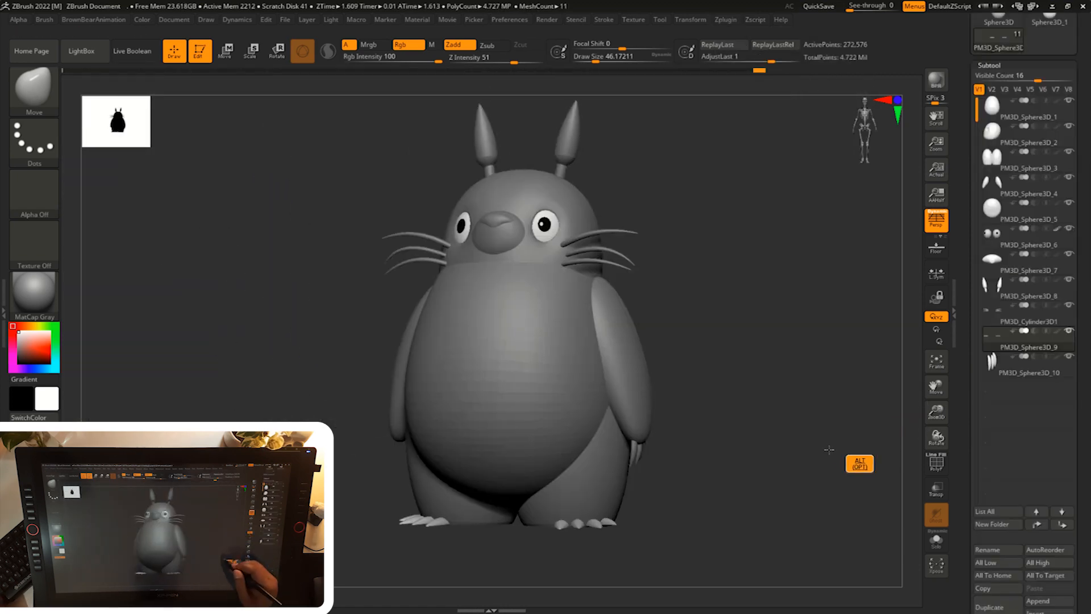
- Mirror the hand claws across the X axis with SubTool Master, merging them into one subtool
drag(829, 450, 912, 411)
shift+drag(824, 457, 779, 456)
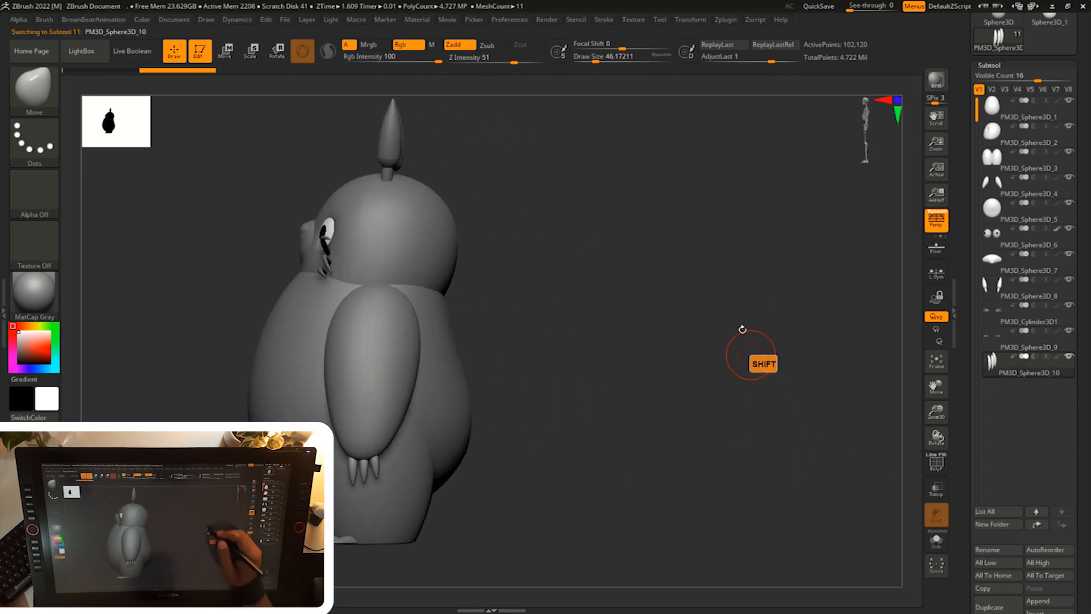
drag(686, 360, 730, 360)
click(733, 21)
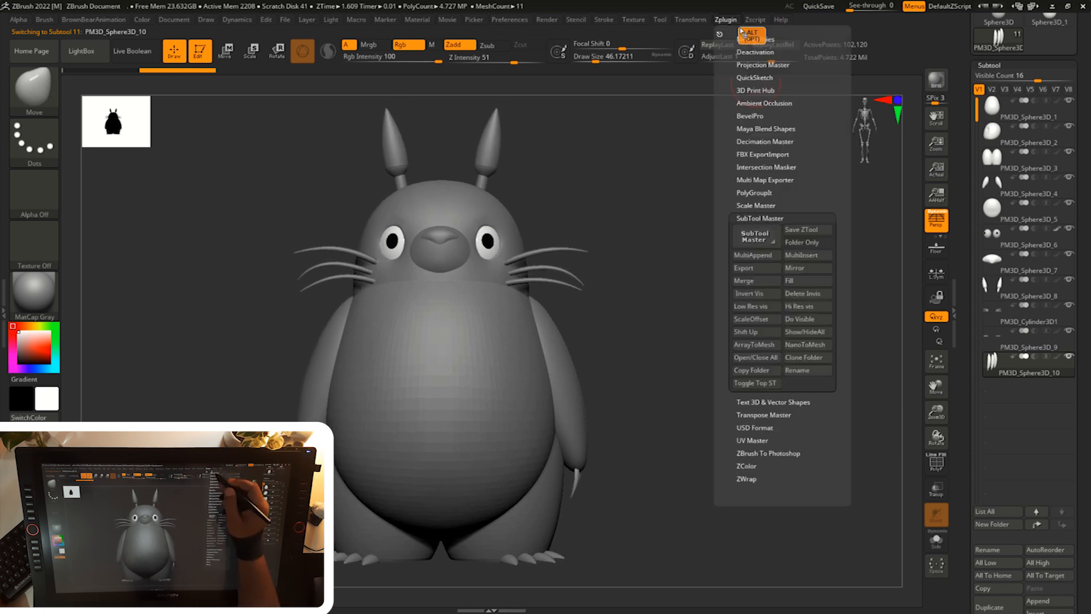
click(800, 269)
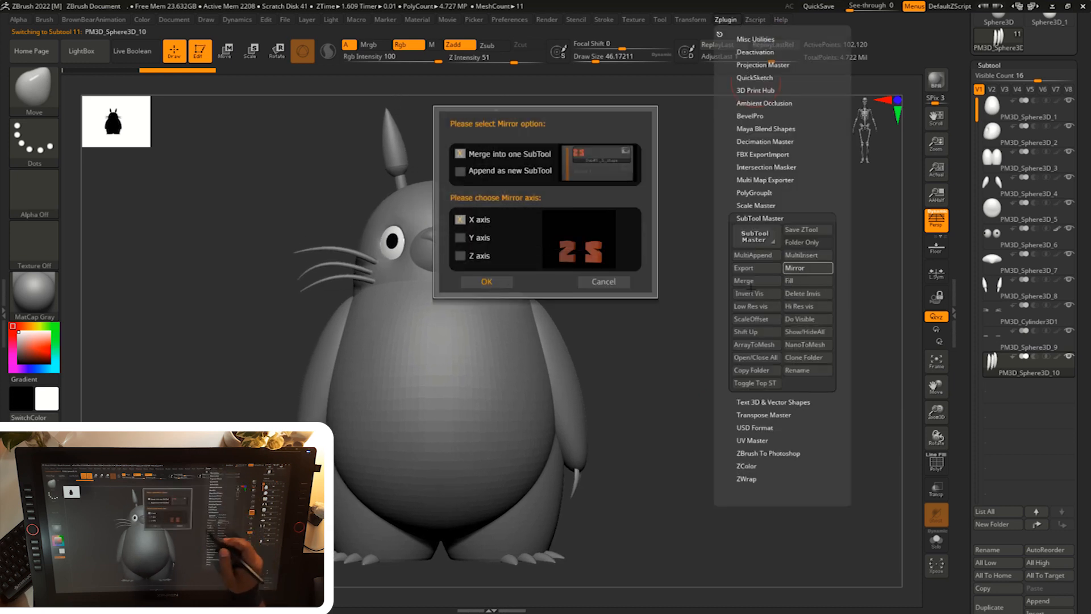
click(488, 281)
- Append a sphere as a new subtool and select it
alt+drag(777, 390, 826, 358)
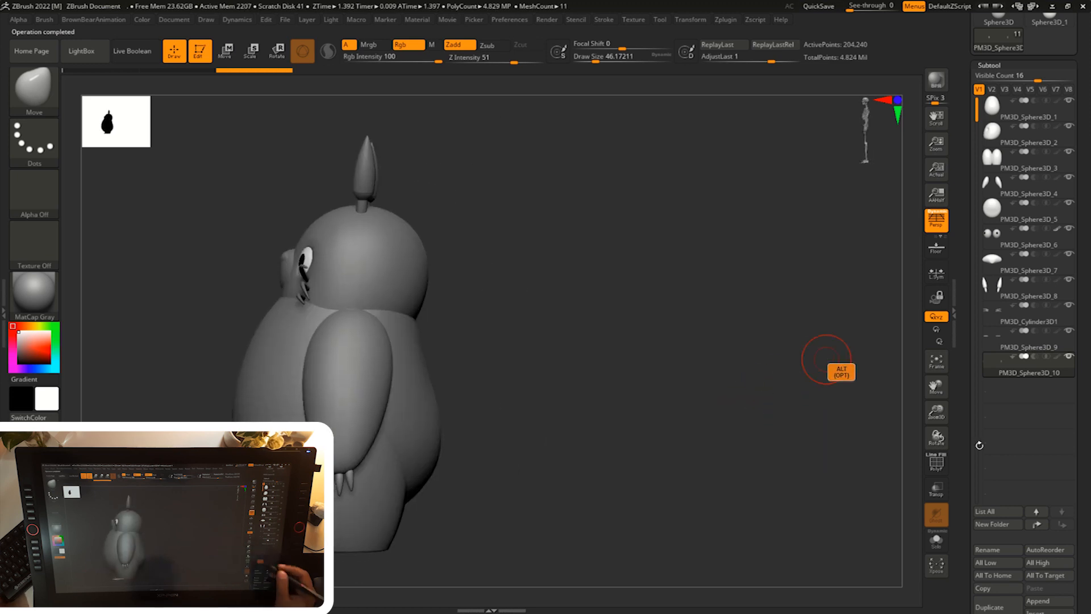
click(1049, 601)
click(629, 394)
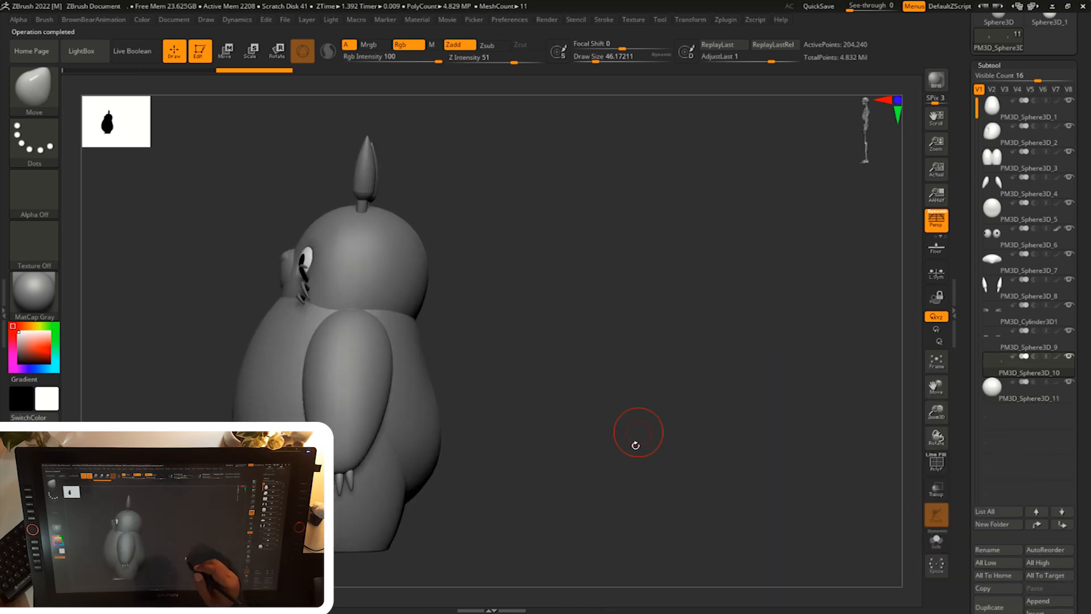
click(1017, 402)
- Position and scale the new sphere behind the character's lower back as a tail
key(w)
drag(385, 322, 491, 435)
alt+drag(574, 431, 551, 477)
drag(493, 406, 516, 393)
drag(875, 392, 807, 398)
mouse_move(738, 392)
mouse_down()
mouse_move(829, 392)
mouse_move(711, 398)
mouse_move(795, 392)
mouse_up()
- Shape the tail sphere with the Move brush, undoing the first change
key(b)
key(m)
key(v)
key(ctrl+z)
drag(443, 472, 454, 460)
- Select the arms subtool and hide the body, legs and tail
mouse_move(739, 392)
mouse_down()
mouse_move(629, 389)
mouse_move(714, 390)
mouse_move(665, 419)
mouse_move(582, 419)
mouse_up()
mouse_move(772, 352)
mouse_down()
mouse_move(670, 338)
mouse_move(767, 340)
mouse_move(730, 344)
mouse_move(761, 349)
mouse_move(730, 353)
mouse_up()
alt+click(689, 318)
key(s)
click(1069, 100)
click(1069, 151)
click(1068, 382)
- Flatten the inner sides of the arms with the TrimDynamic brush
mouse_move(846, 245)
mouse_down()
mouse_move(765, 314)
mouse_move(736, 370)
mouse_up()
key(b)
click(438, 560)
drag(658, 414, 676, 417)
mouse_move(767, 347)
alt+mouse_down()
mouse_move(789, 380)
mouse_move(616, 407)
mouse_move(604, 395)
alt+mouse_up()
drag(733, 364, 715, 392)
mouse_move(611, 392)
mouse_down()
mouse_move(588, 428)
mouse_move(592, 404)
mouse_up()
mouse_move(594, 400)
shift+mouse_down()
mouse_move(608, 382)
mouse_move(598, 397)
shift+mouse_up()
mouse_move(744, 380)
mouse_down()
mouse_move(718, 406)
mouse_move(733, 362)
mouse_up()
drag(625, 376, 594, 398)
shift+drag(738, 414, 616, 388)
- Show the hidden legs, body and tail subtools again
click(1069, 151)
click(1069, 101)
click(1068, 382)
drag(818, 347, 691, 341)
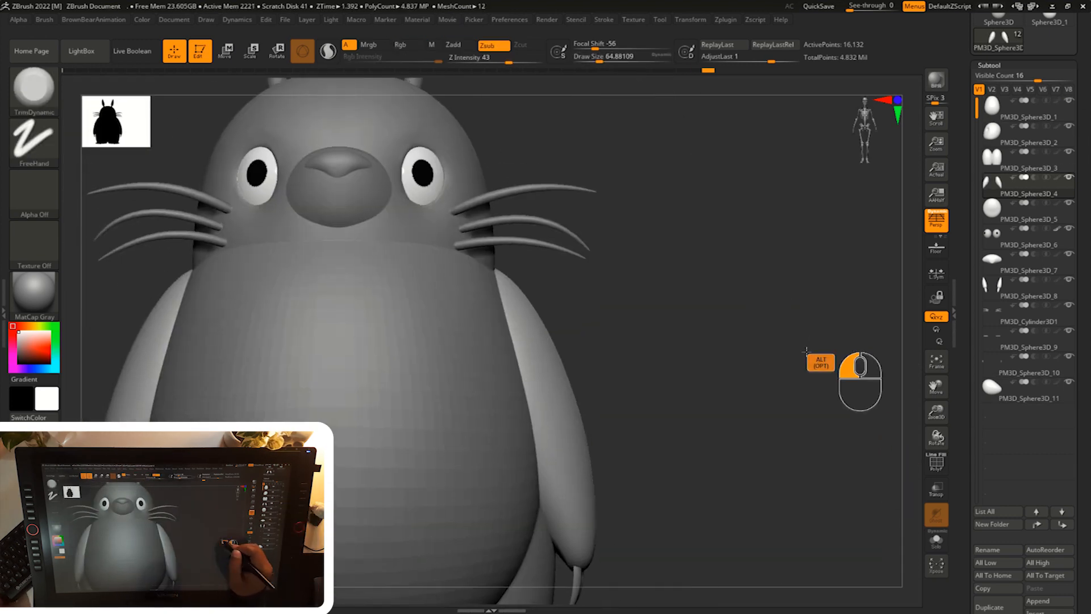
- Carve a soft crease into the head around the eyes with the DamStandard brush at Z Intensity 7
mouse_move(840, 361)
alt+mouse_down()
mouse_move(727, 293)
mouse_move(785, 317)
alt+mouse_up()
key(b)
key(d)
key(s)
key(s)
mouse_move(501, 392)
shift+mouse_down()
mouse_move(548, 346)
mouse_move(503, 403)
shift+mouse_up()
click(472, 60)
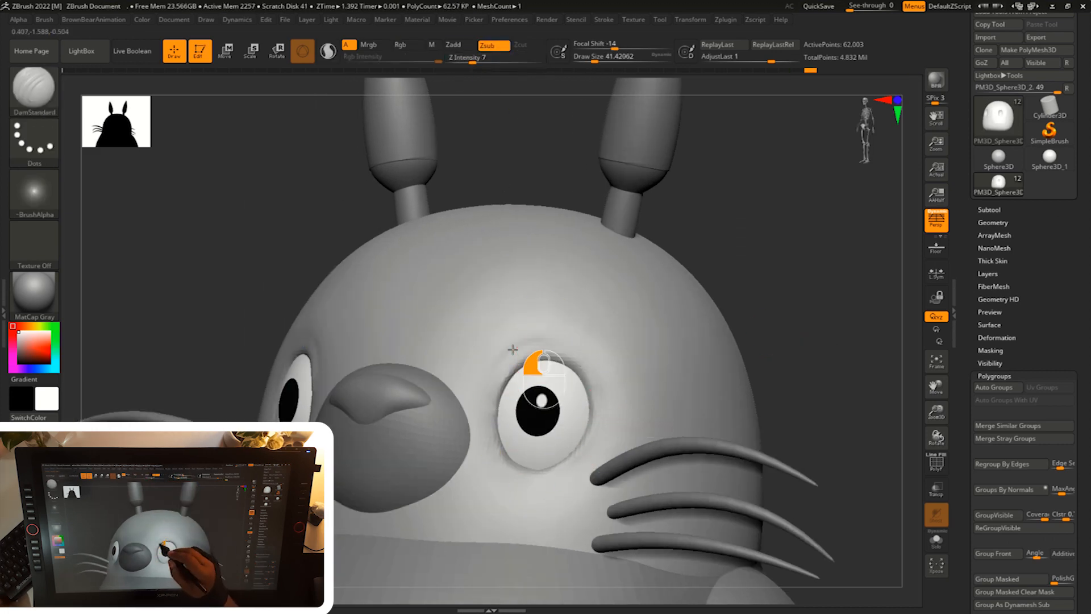
- Work around the eye sockets from several angles, smoothing the creases and the forehead surface
drag(796, 347, 676, 346)
shift+drag(546, 349, 503, 351)
drag(682, 256, 795, 261)
shift+drag(489, 398, 540, 322)
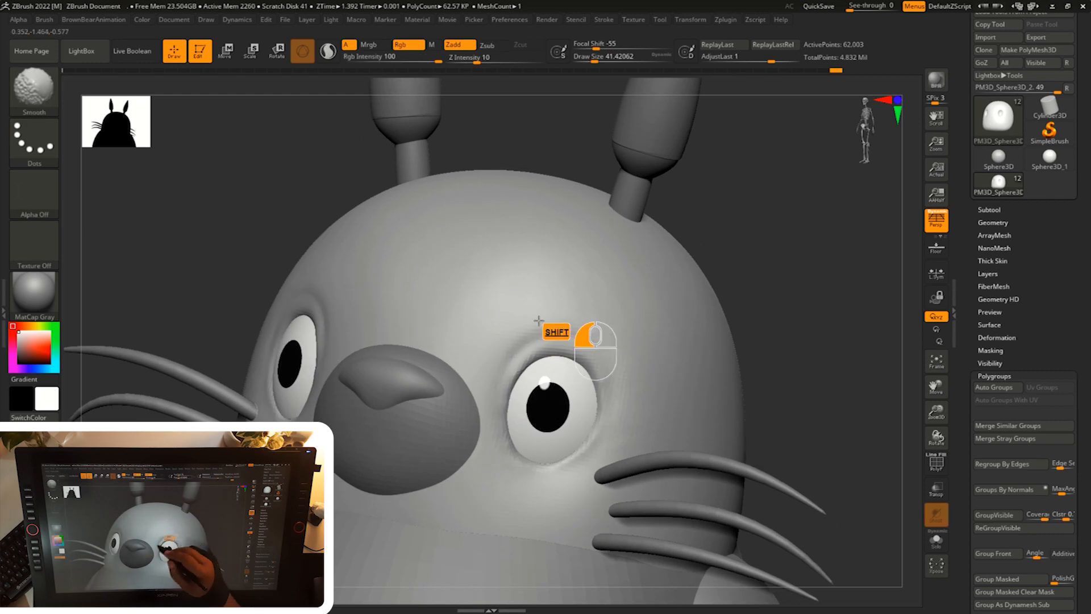
alt+drag(819, 346, 670, 293)
shift+drag(446, 278, 471, 306)
drag(818, 318, 704, 307)
drag(824, 261, 886, 273)
shift+drag(481, 293, 534, 352)
drag(682, 318, 784, 306)
mouse_move(718, 281)
alt+mouse_down()
mouse_move(706, 359)
mouse_move(699, 338)
alt+mouse_up()
shift+drag(418, 353, 412, 420)
alt+drag(659, 312, 778, 270)
mouse_move(739, 290)
mouse_down()
mouse_move(795, 289)
mouse_move(799, 248)
mouse_up()
- Select the muzzle sphere and adjust its lower edge from the front with an enlarged Move brush
alt+click(465, 341)
key(b)
key(m)
key(v)
key(s)
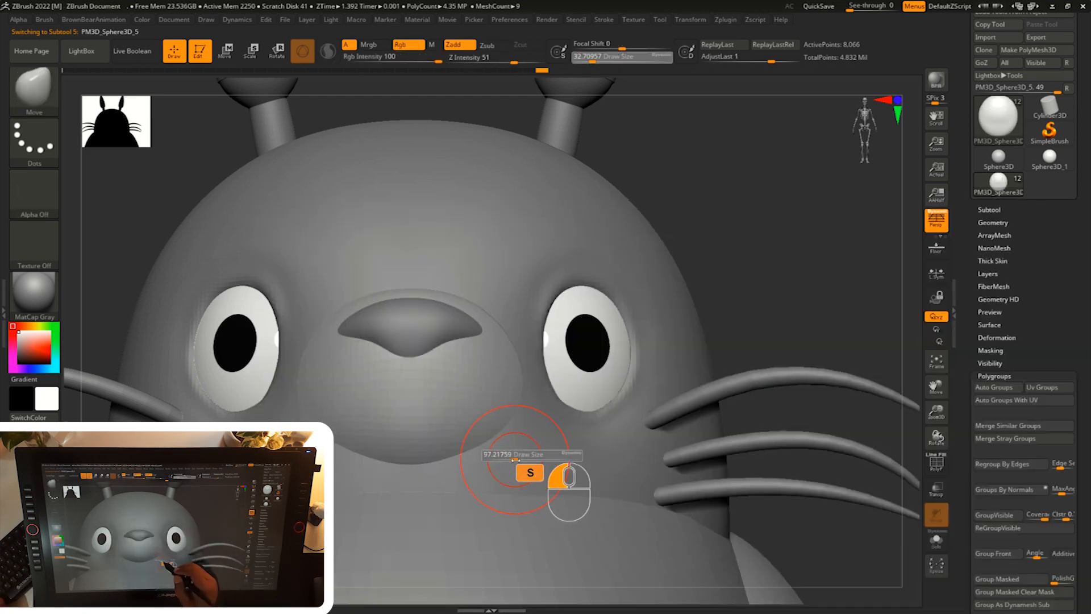
drag(477, 490, 475, 480)
- Reshape the muzzle's profile from the side and extend its lower end downward with the Move brush
drag(795, 375, 363, 457)
drag(450, 400, 440, 402)
key(s)
drag(470, 336, 462, 335)
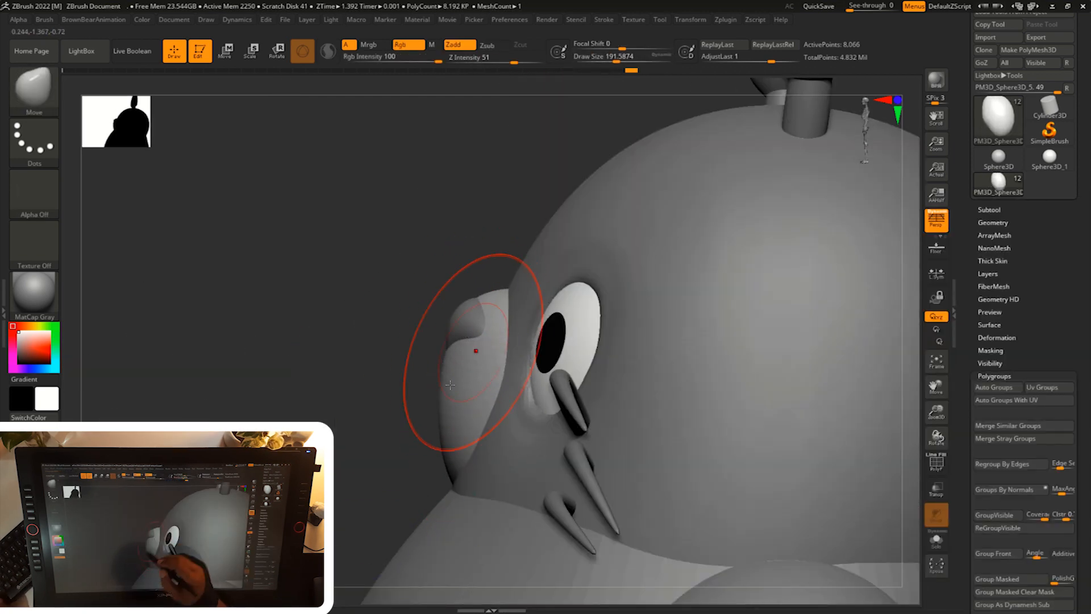
drag(455, 444, 458, 455)
- Refine the muzzle's lower outline from the front with the Move brush at a draw size of about 167
shift+drag(244, 387, 438, 471)
mouse_move(721, 295)
mouse_down()
mouse_move(694, 302)
mouse_move(710, 304)
mouse_up()
key(s)
drag(452, 484, 458, 484)
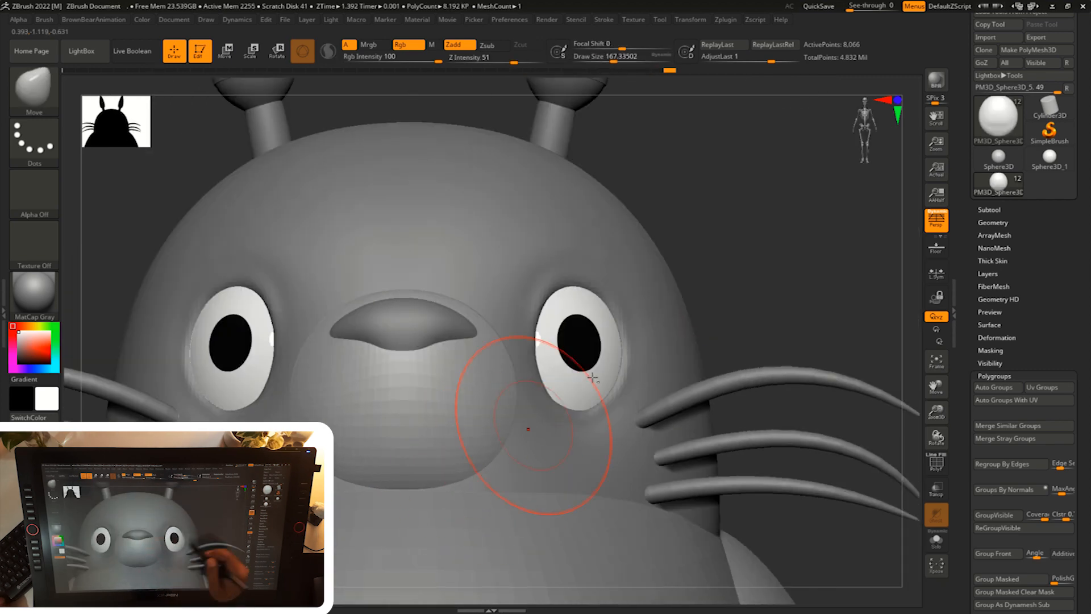
- Remesh the muzzle with DynaMesh at resolution 128
alt+drag(824, 318, 835, 286)
click(989, 210)
drag(989, 500, 990, 258)
click(991, 260)
click(991, 321)
click(1000, 339)
- Carve a small mouth into the lower muzzle with the DamStandard brush, raising its Z Intensity to 14, and smooth the surface
alt+drag(883, 335, 874, 375)
key(b)
click(386, 230)
alt+drag(780, 311, 804, 309)
key(s)
drag(805, 310, 784, 309)
mouse_move(789, 312)
alt+mouse_down()
mouse_move(811, 322)
mouse_move(828, 308)
alt+mouse_up()
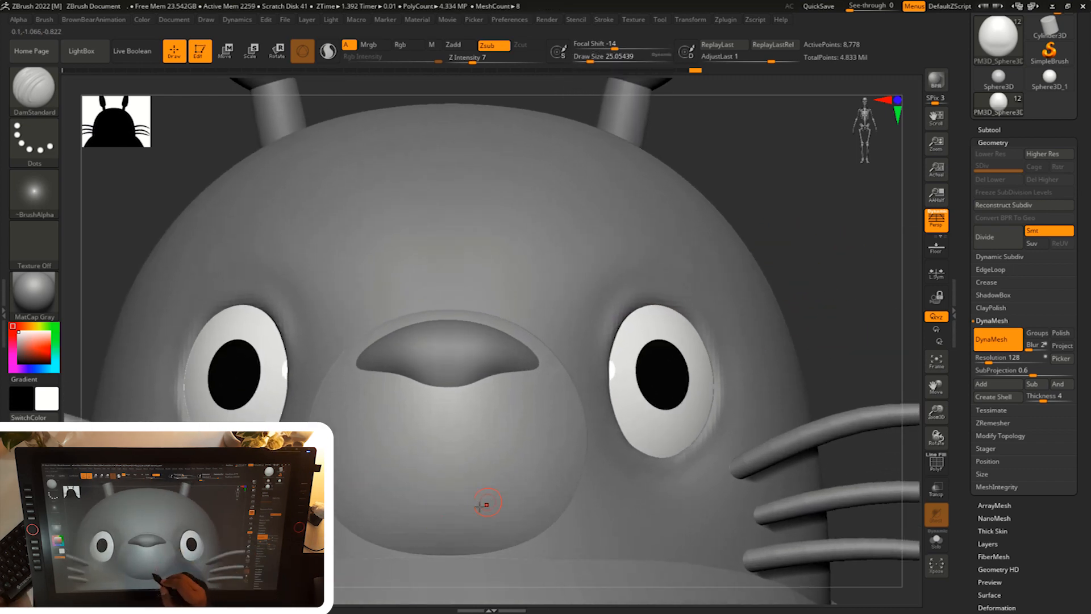
drag(466, 515, 471, 513)
mouse_move(839, 307)
mouse_down()
mouse_move(823, 309)
mouse_move(838, 311)
mouse_move(839, 329)
mouse_move(780, 301)
mouse_up()
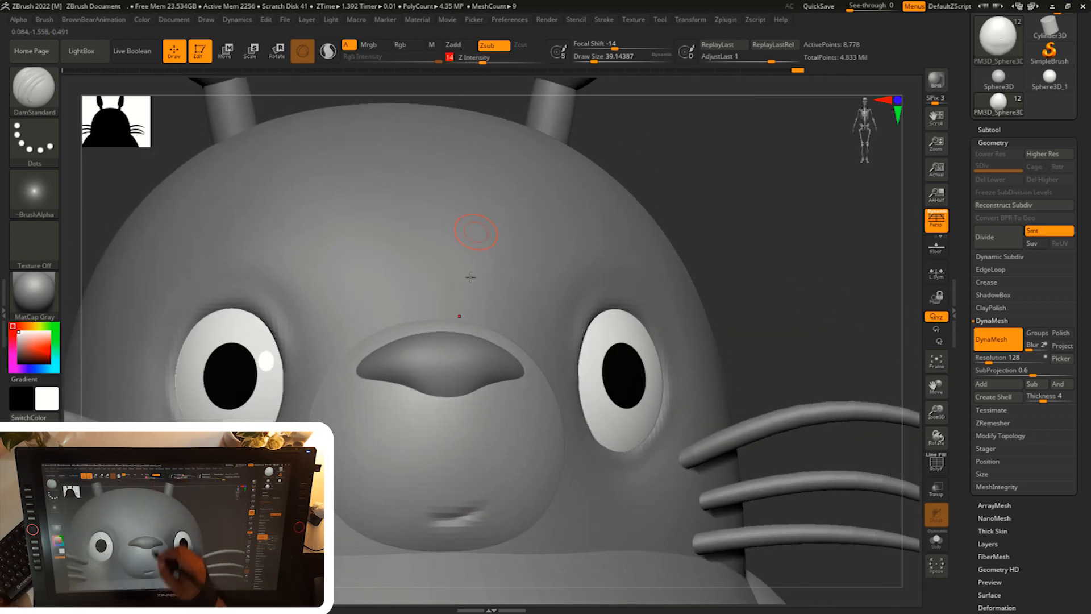
alt+drag(782, 349, 719, 358)
shift+drag(500, 379, 508, 377)
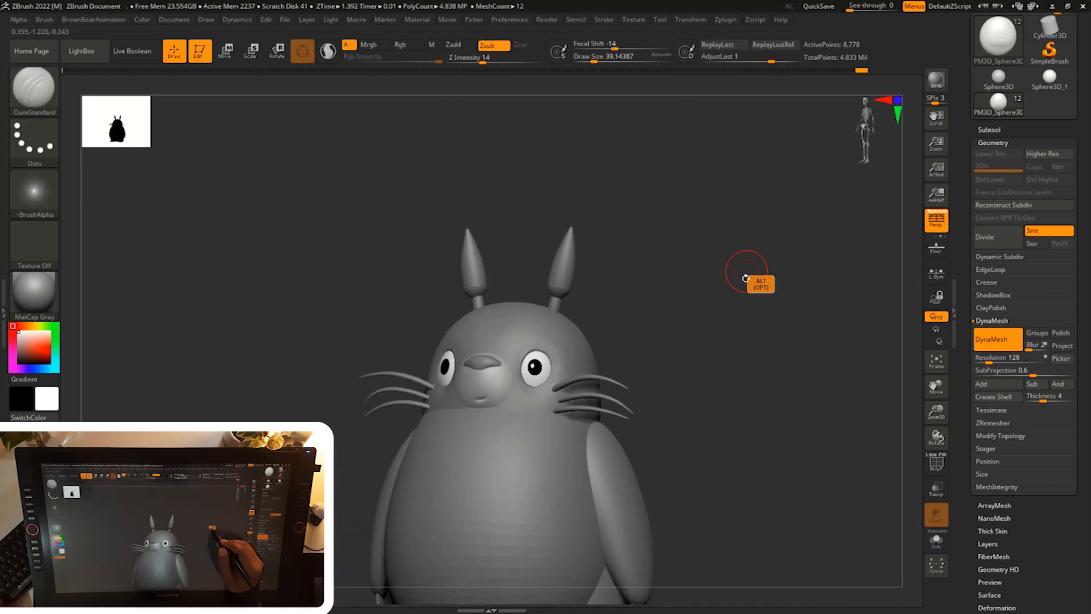
- Select the ears and remesh them with DynaMesh at resolution 784
mouse_move(743, 267)
alt+mouse_down()
mouse_move(767, 363)
mouse_move(758, 349)
mouse_move(674, 348)
mouse_move(691, 363)
alt+mouse_up()
alt+click(525, 227)
click(995, 338)
key(ctrl+z)
drag(987, 359, 1007, 360)
click(996, 339)
- Adjust the lower part of the ears with the Move brush
mouse_move(758, 341)
alt+mouse_down()
mouse_move(765, 383)
mouse_move(621, 297)
mouse_move(646, 285)
mouse_move(631, 276)
mouse_move(615, 290)
mouse_move(713, 305)
mouse_move(791, 339)
mouse_move(676, 284)
mouse_move(757, 254)
mouse_move(632, 334)
mouse_move(597, 378)
mouse_move(773, 318)
alt+mouse_up()
key(s)
key(b)
key(m)
key(v)
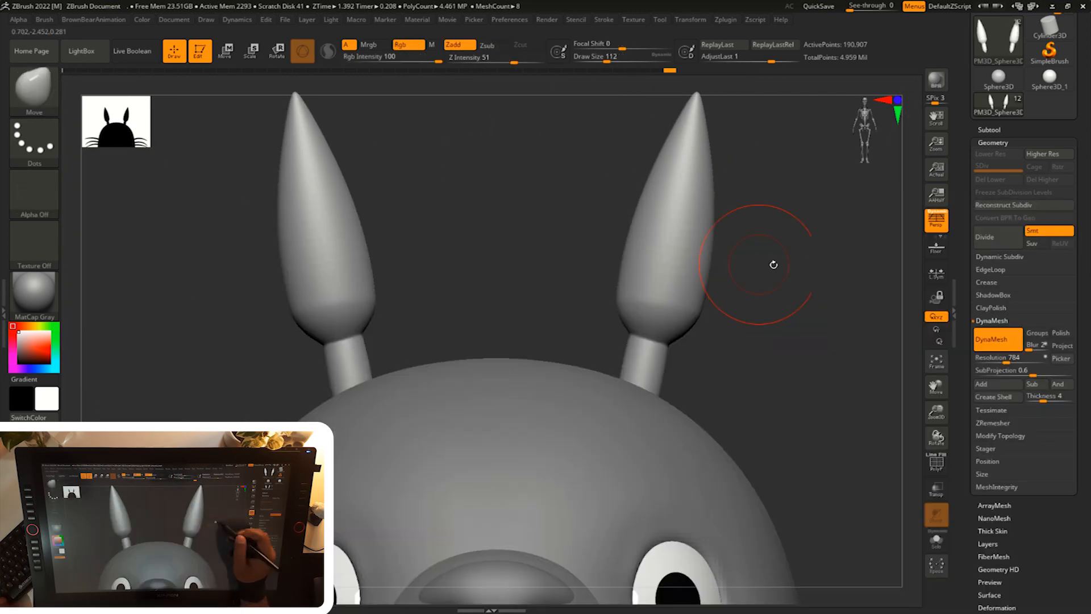
key(s)
drag(646, 346, 630, 334)
- Refine the overall curve of the ears with a Move brush draw size of about 197
mouse_move(778, 324)
mouse_down()
mouse_move(681, 341)
mouse_move(770, 307)
mouse_move(747, 352)
mouse_up()
key(s)
mouse_move(581, 360)
mouse_down()
mouse_move(593, 360)
mouse_move(596, 315)
mouse_up()
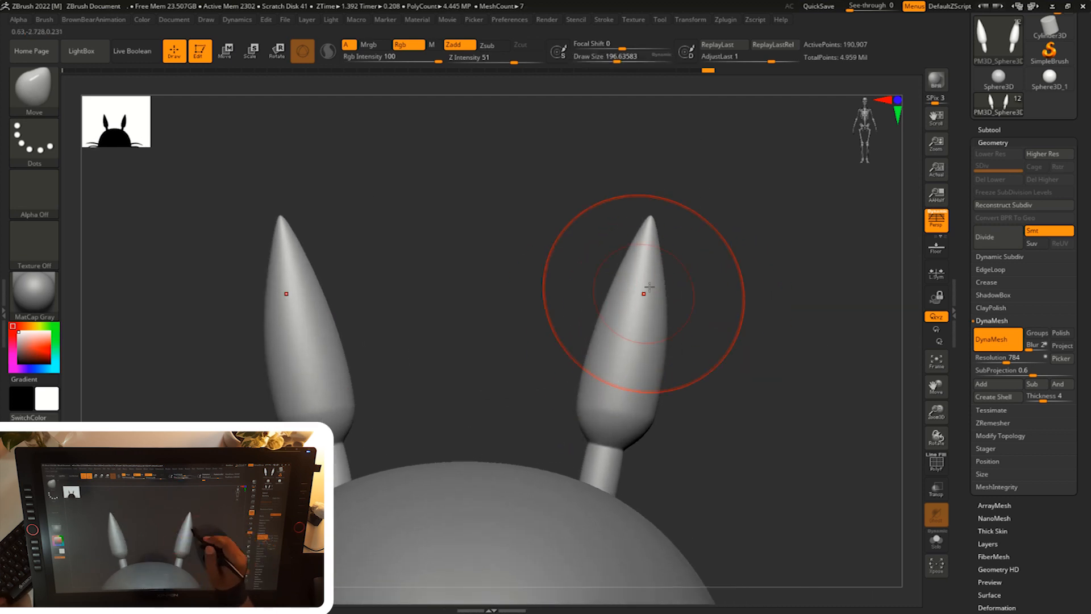
alt+drag(711, 340, 682, 333)
- Select the head and pull its surface around the eye sockets closer with the Move brush
alt+click(638, 427)
mouse_move(733, 381)
shift+mouse_down()
mouse_move(743, 387)
mouse_move(751, 359)
mouse_move(672, 359)
mouse_move(699, 334)
mouse_move(775, 337)
mouse_move(774, 367)
shift+mouse_up()
alt+click(607, 418)
key(s)
mouse_move(427, 333)
alt+mouse_down()
mouse_move(244, 403)
mouse_move(249, 366)
alt+mouse_up()
drag(185, 310, 648, 271)
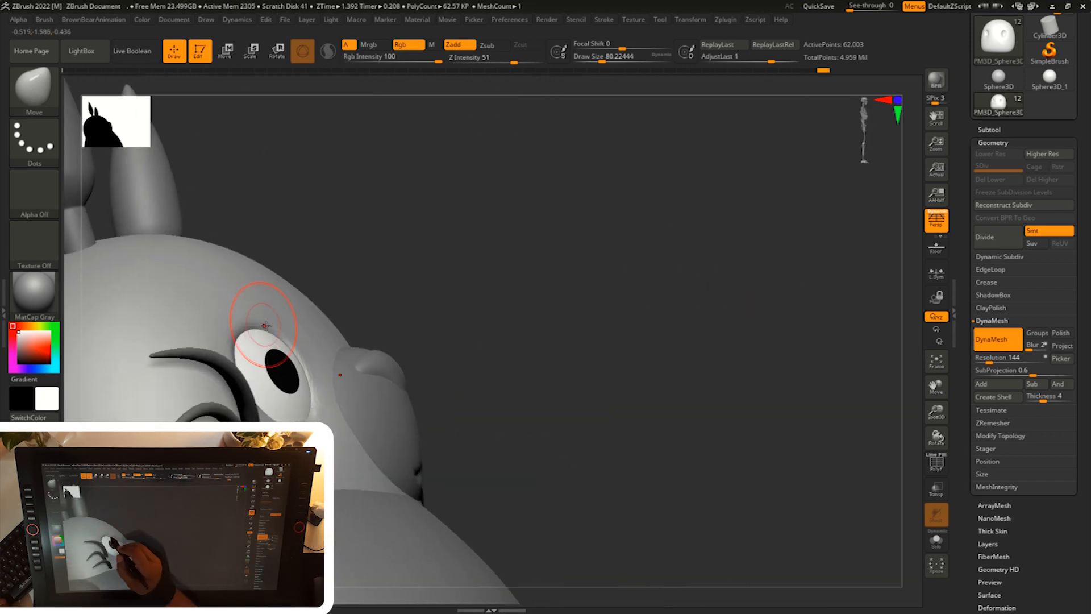
mouse_move(297, 357)
right_down()
mouse_move(327, 429)
mouse_move(320, 423)
right_up()
mouse_move(462, 289)
mouse_down()
mouse_move(768, 272)
mouse_move(733, 307)
mouse_move(761, 293)
mouse_move(730, 296)
mouse_move(750, 386)
mouse_up()
- Carve eyelid creases above the eyes with the DamStandard brush at a draw size of about 29
key(b)
key(d)
key(s)
key(s)
drag(536, 409, 522, 408)
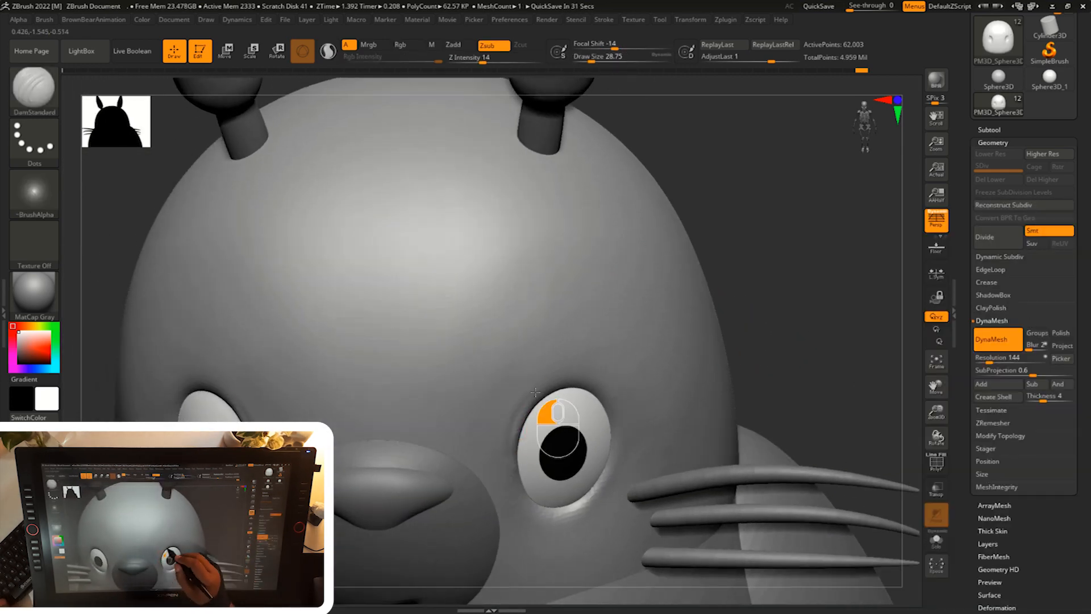
drag(601, 383, 590, 379)
- Smooth and touch up the eyelid creases around the eyes
key(shift)
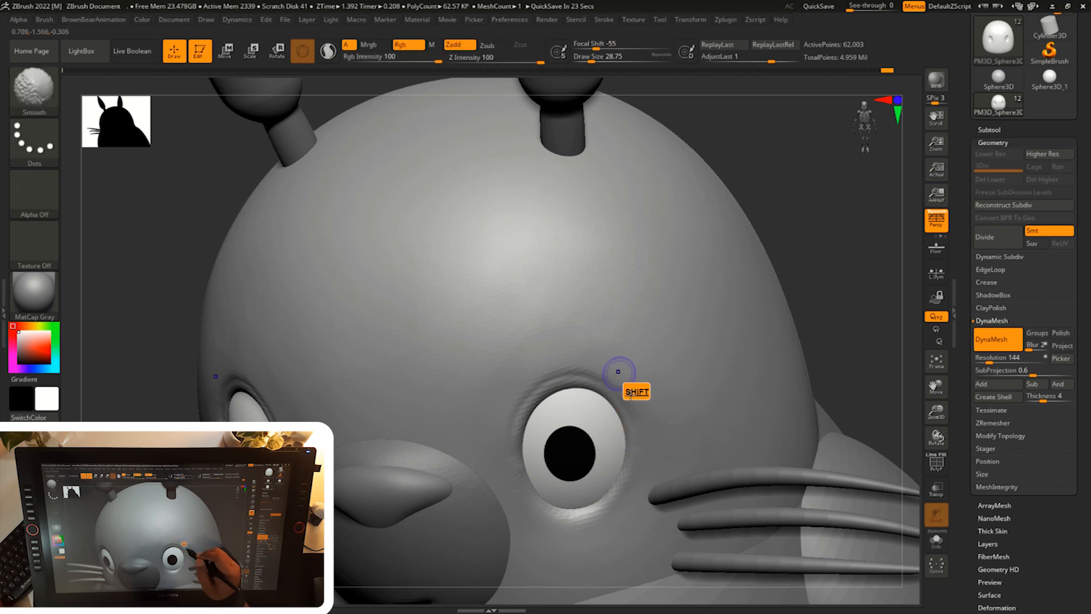
mouse_move(819, 341)
mouse_down()
mouse_move(830, 305)
mouse_move(758, 423)
mouse_move(765, 460)
mouse_up()
key(shift)
mouse_move(784, 375)
alt+mouse_down()
mouse_move(803, 335)
mouse_move(792, 338)
alt+mouse_up()
drag(483, 376, 495, 377)
- Append a Cylinder3D as a new subtool and select it
mouse_move(739, 272)
alt+mouse_down()
mouse_move(720, 318)
mouse_move(699, 227)
alt+mouse_up()
mouse_move(778, 312)
mouse_down()
mouse_move(743, 307)
mouse_move(744, 293)
mouse_up()
click(989, 129)
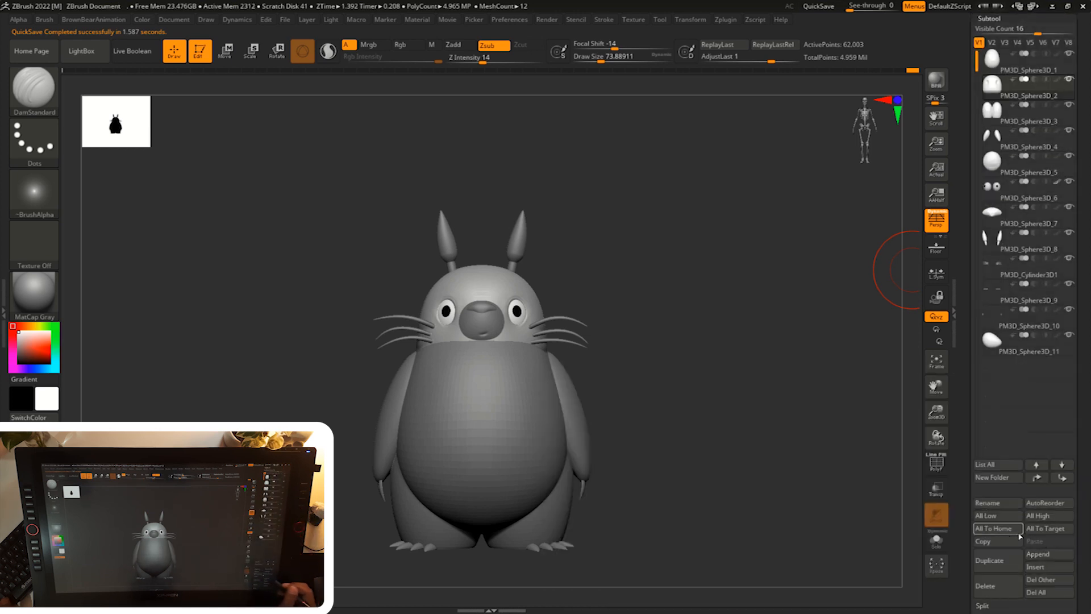
click(1045, 554)
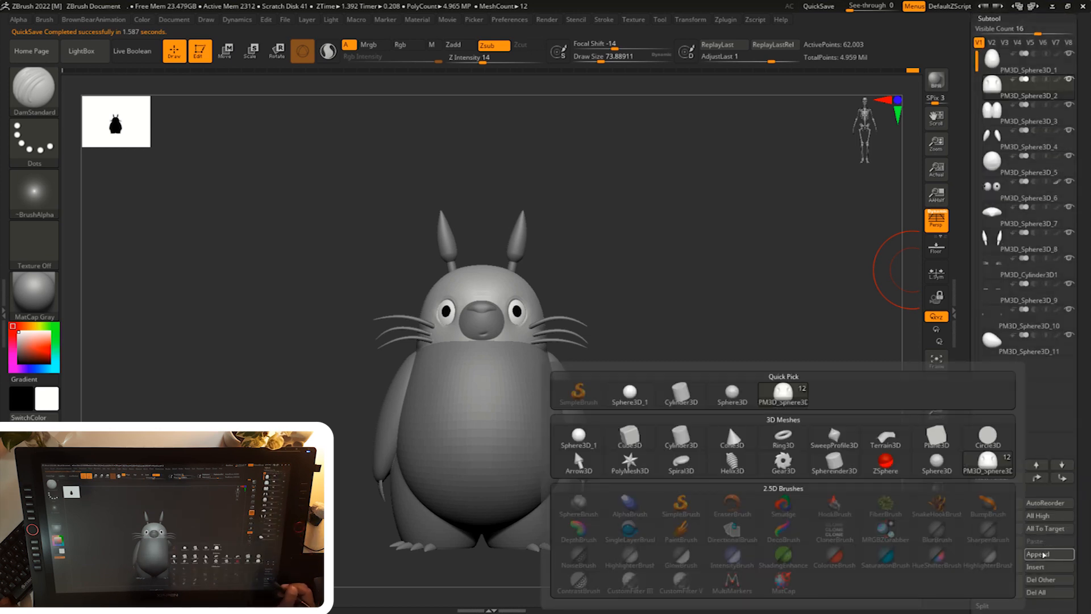
click(674, 439)
click(1023, 376)
- Move the cylinder out beside the character and raise it with the gizmo
key(w)
alt+drag(754, 418, 827, 402)
drag(598, 339, 429, 343)
drag(388, 351, 391, 278)
mouse_move(733, 323)
alt+mouse_down()
mouse_move(762, 319)
mouse_move(750, 313)
alt+mouse_up()
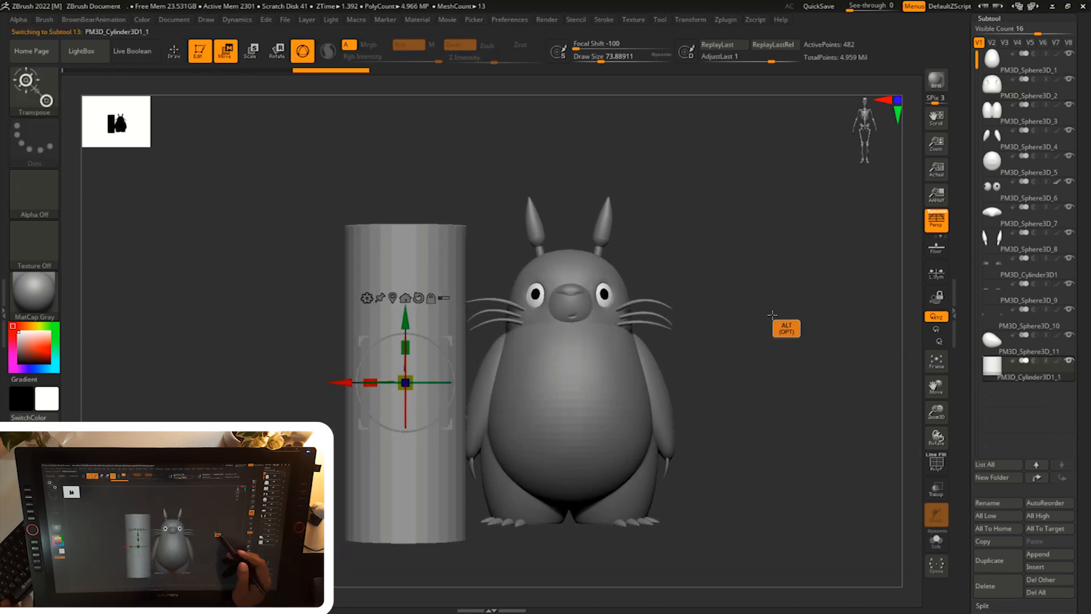
- Scale the cylinder repeatedly into a long, thin pole slightly taller than the character
drag(406, 347, 411, 324)
drag(409, 377, 419, 429)
drag(406, 347, 409, 304)
drag(407, 380, 420, 426)
drag(406, 347, 409, 318)
drag(408, 380, 417, 409)
drag(407, 344, 408, 310)
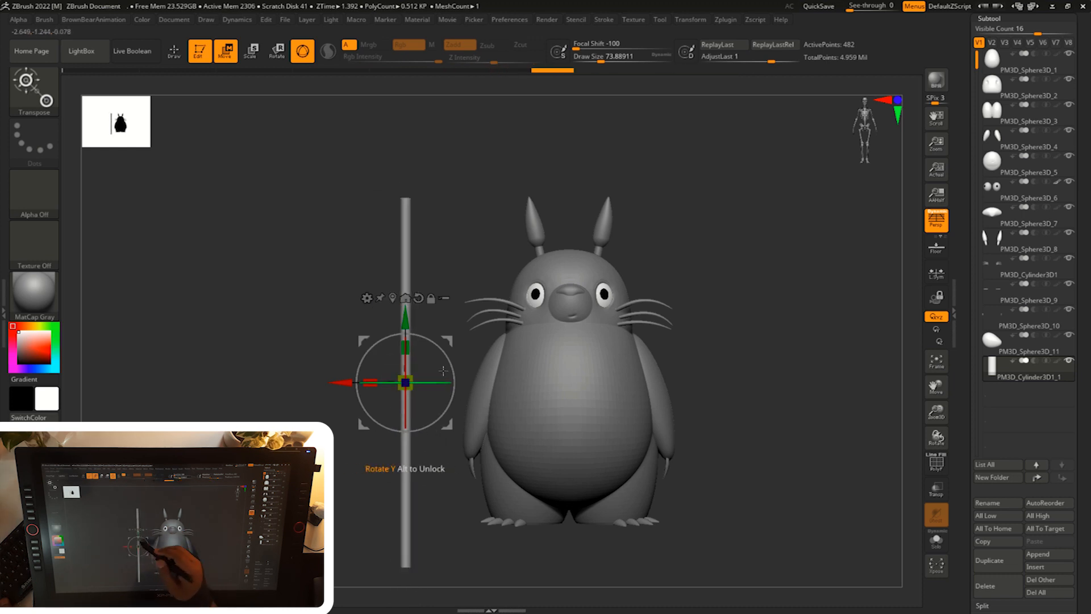
- Narrow the pole toward its upper end with the Taper deformer
click(368, 297)
click(463, 404)
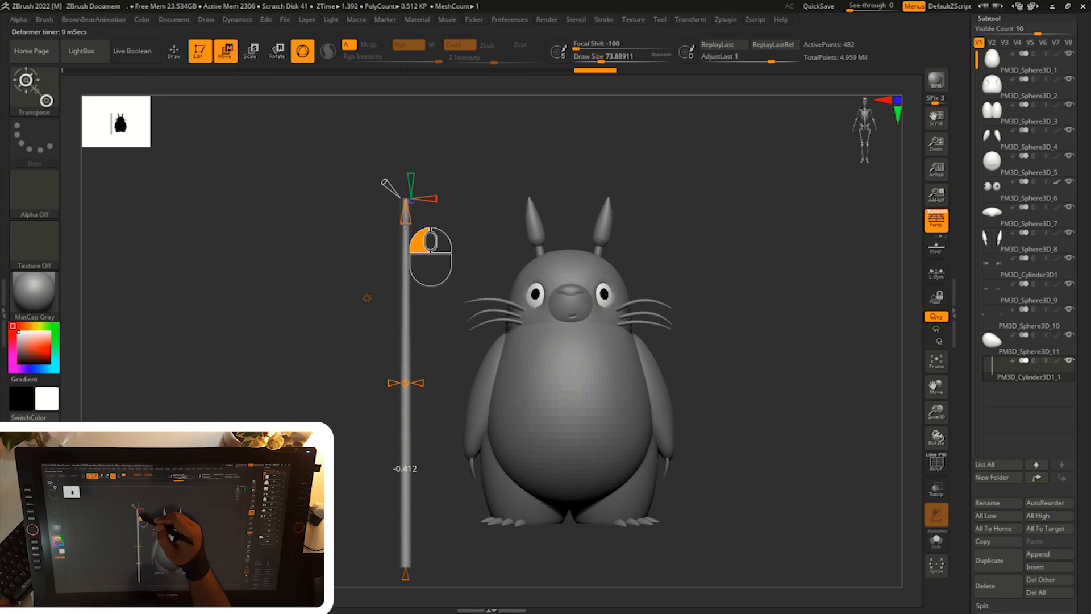
click(367, 298)
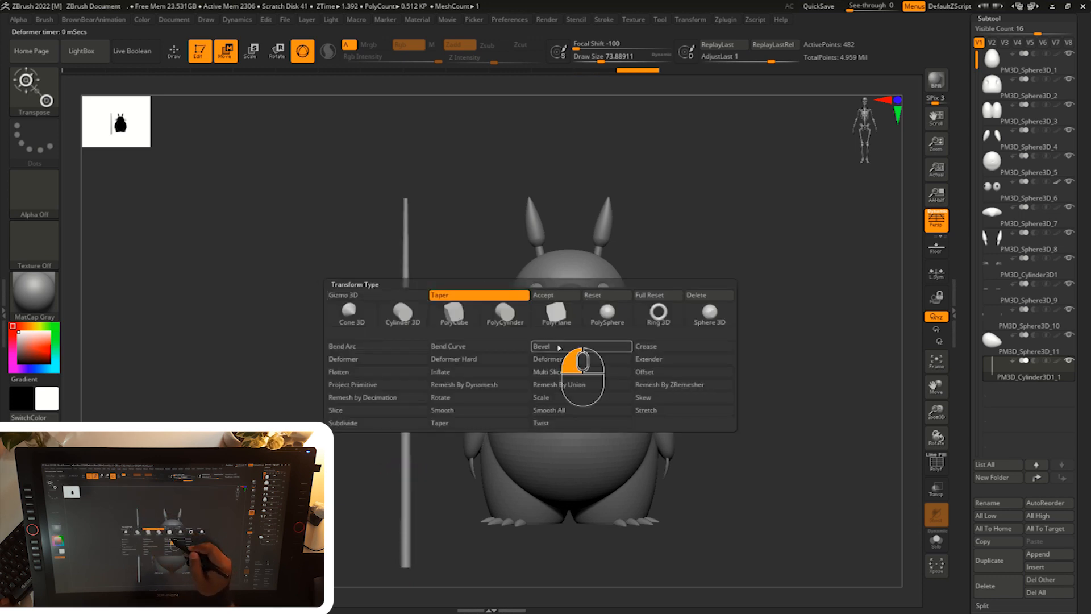
click(535, 345)
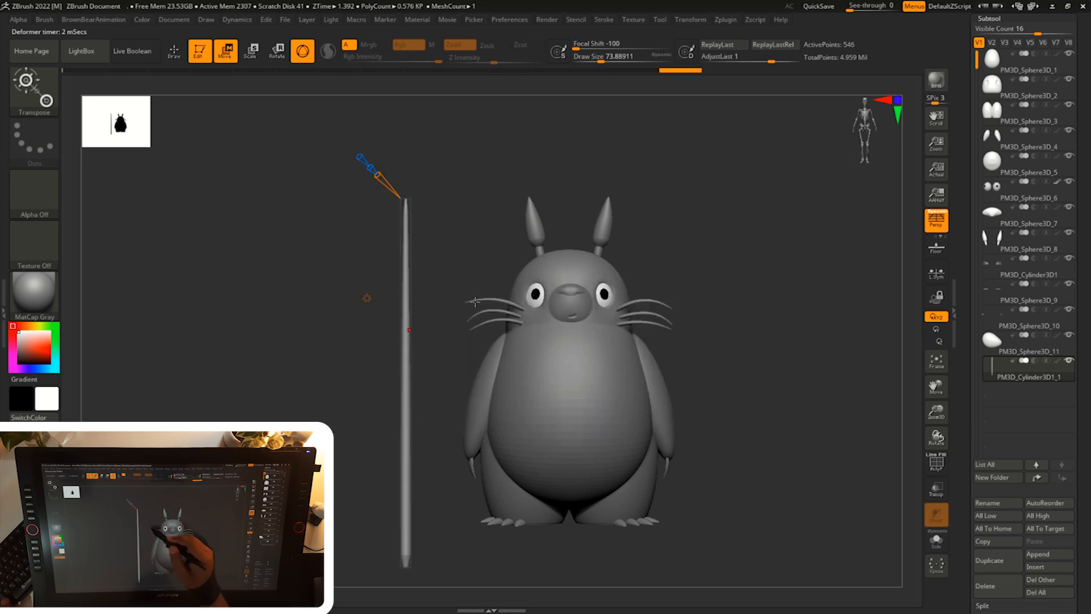
key(ctrl+z)
- Apply the Bend Curve deformer to the pole and offset its upper and lower curve points in opposite directions, forming a gentle S-bend in front view
click(367, 298)
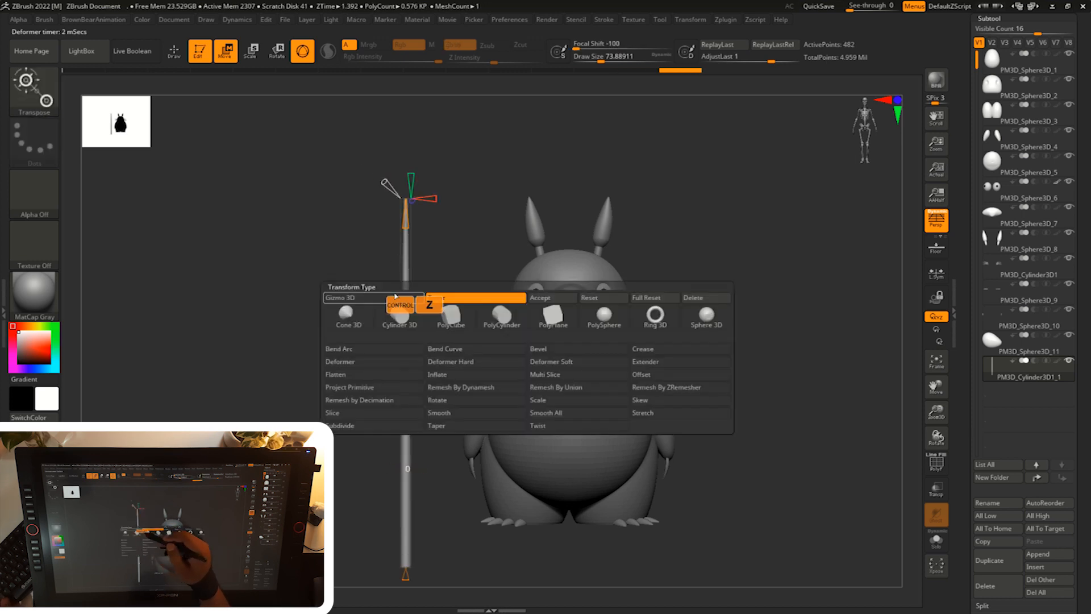
click(494, 346)
alt+drag(439, 483, 422, 387)
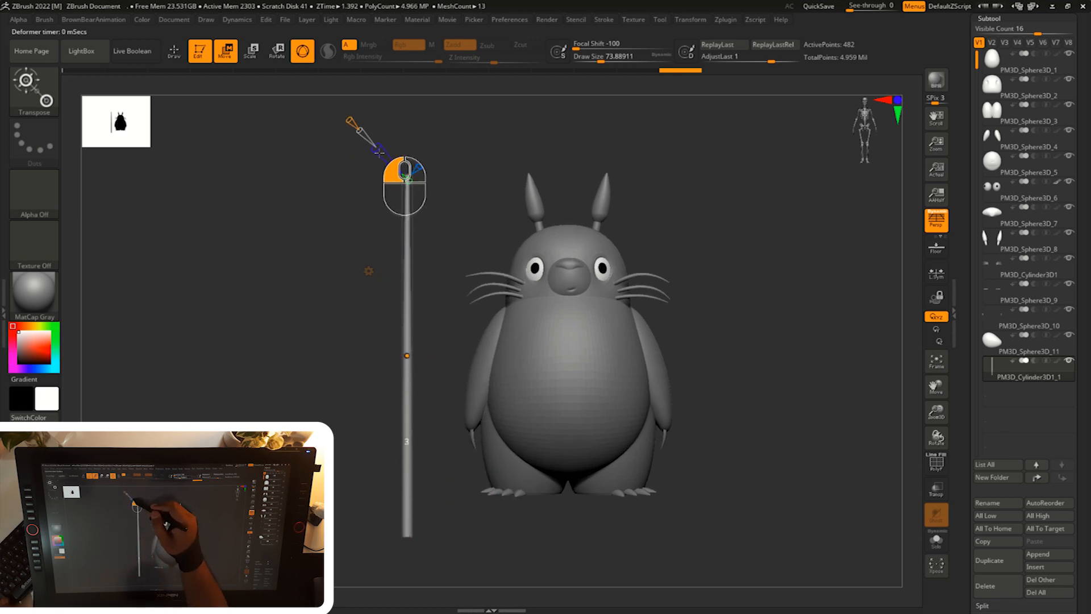
drag(425, 127, 450, 121)
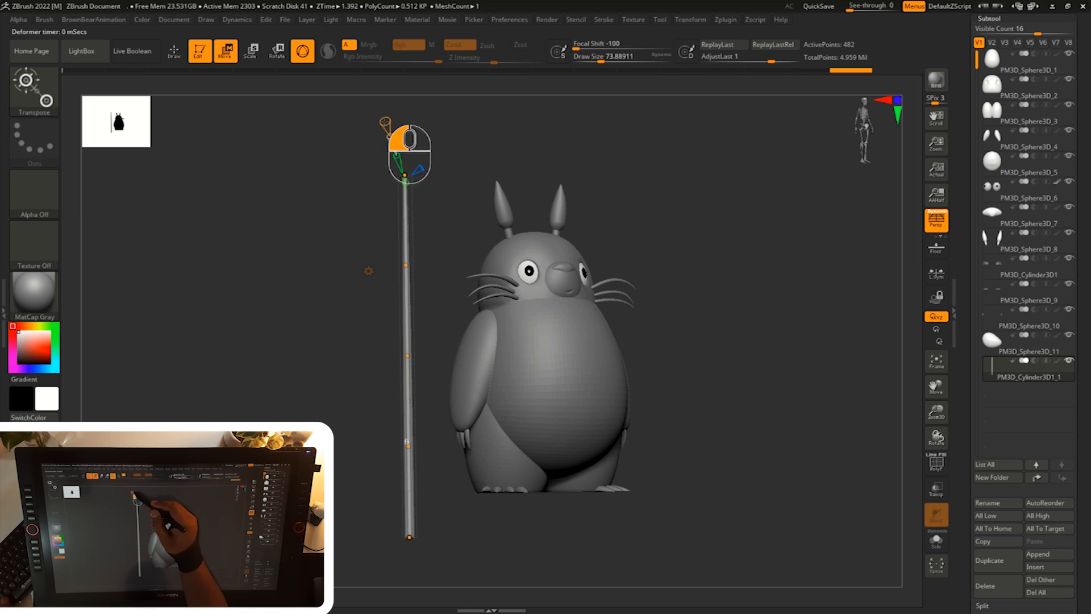
shift+drag(428, 107, 440, 125)
drag(416, 266, 415, 263)
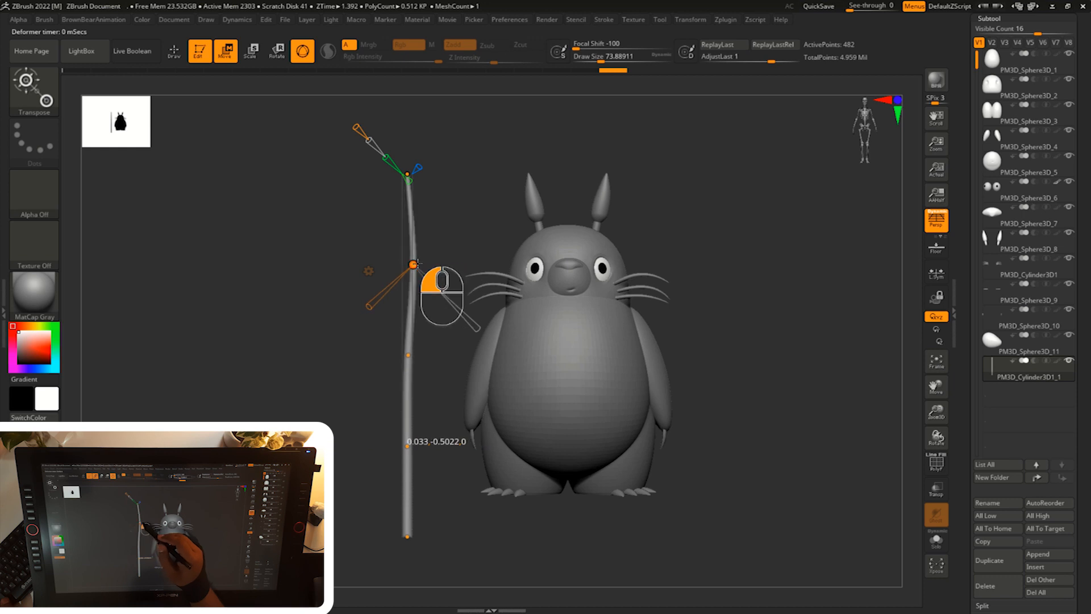
drag(407, 444, 395, 441)
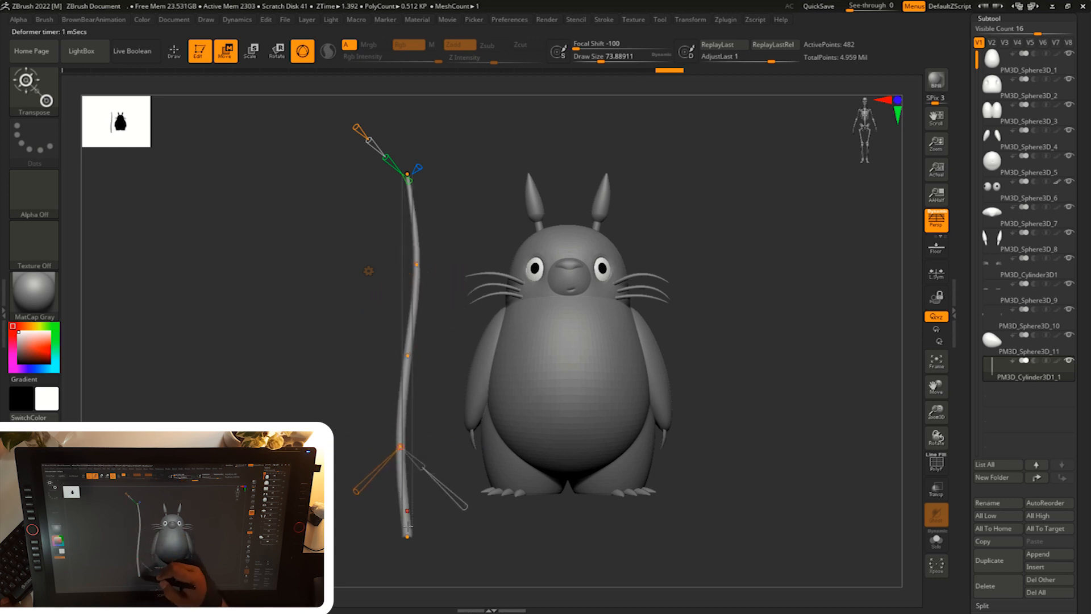
- Offset the pole's curve points slightly in side view for an irregular bend, and accept the Bend Curve deformation
shift+drag(690, 245, 704, 270)
drag(414, 450, 404, 450)
mouse_move(419, 244)
mouse_down()
mouse_move(417, 230)
mouse_move(412, 245)
mouse_up()
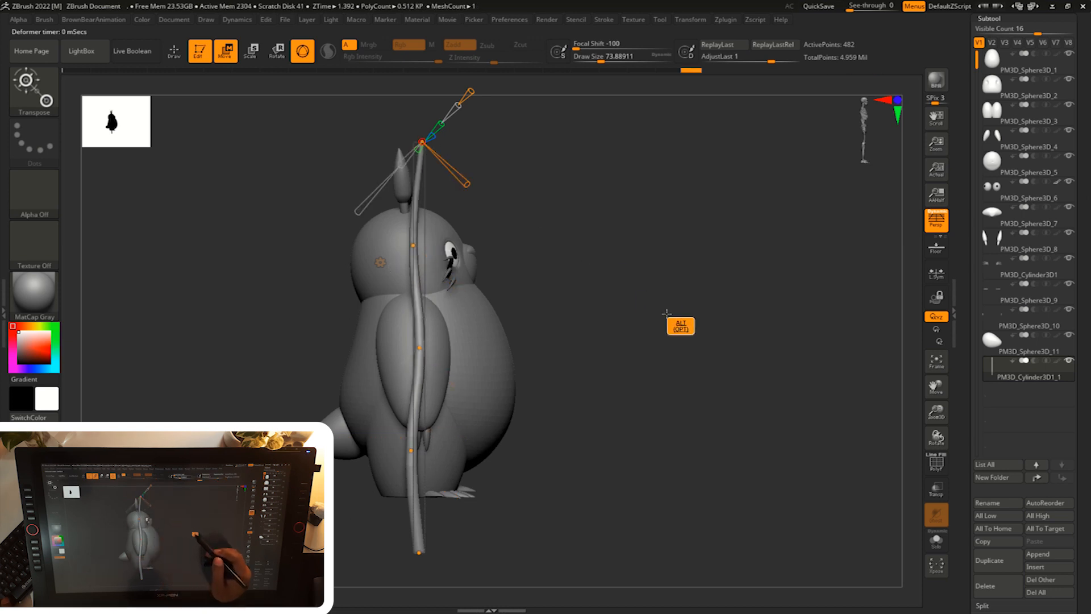
shift+drag(679, 335, 623, 326)
key(q)
key(w)
click(381, 260)
click(559, 255)
- Return to the front view of the character and append a Cube3D as a new subtool
shift+drag(717, 295, 919, 458)
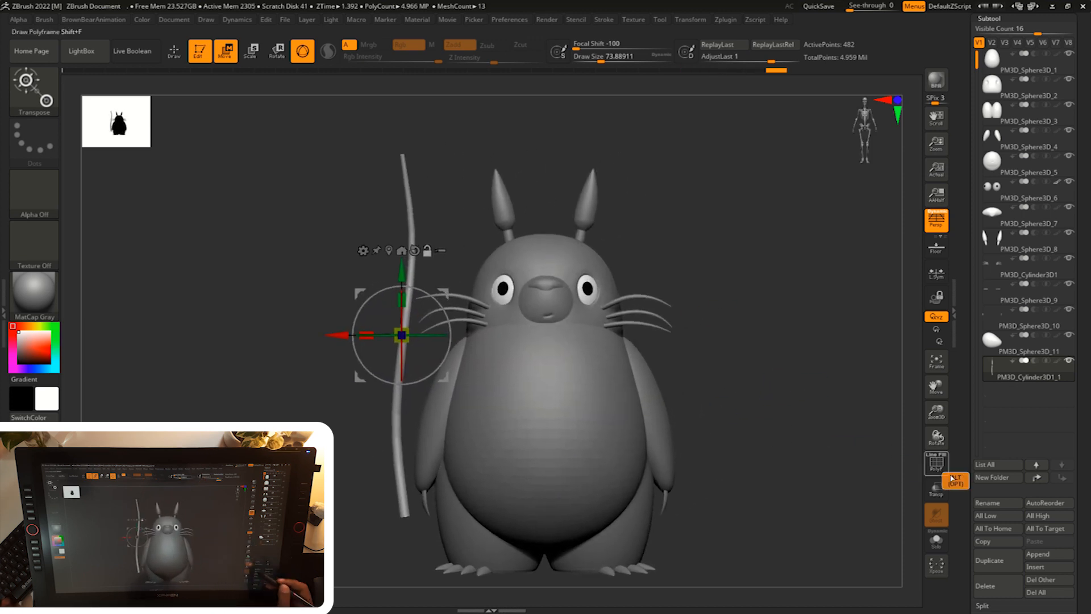
click(1044, 555)
click(728, 424)
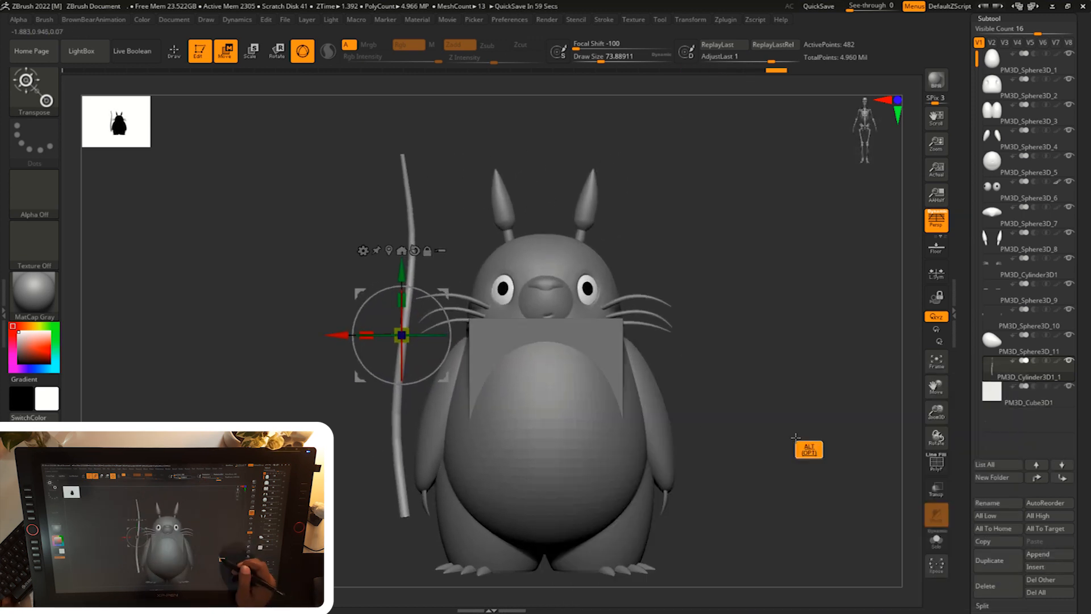
- Scale the cube beside the character into a wide, flat rectangular slab with the gizmo
key(w)
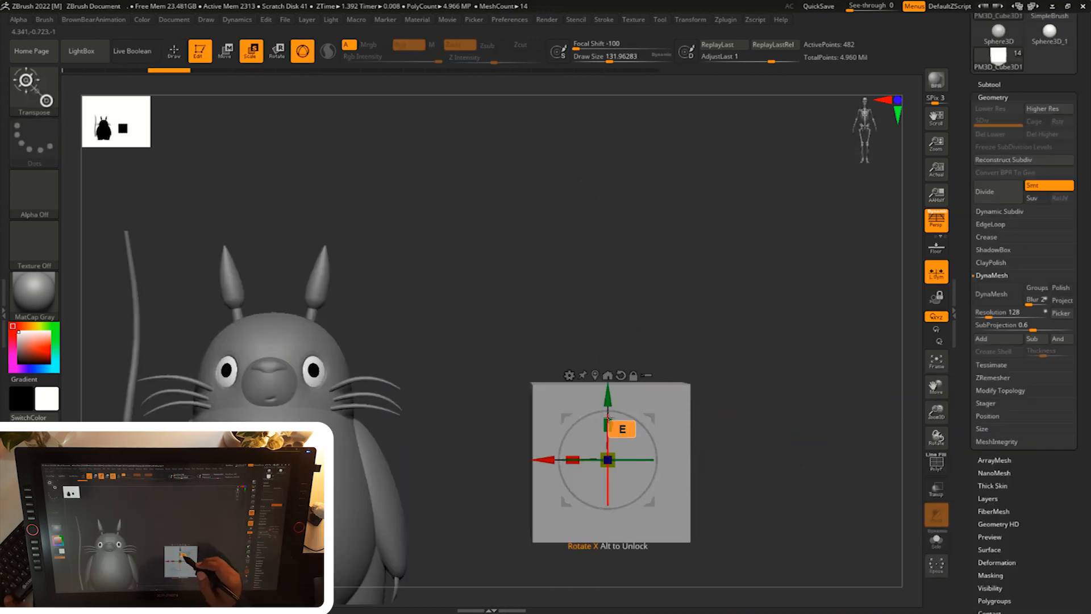
drag(609, 424, 641, 557)
drag(572, 459, 733, 392)
drag(608, 459, 625, 453)
alt+drag(817, 296, 756, 296)
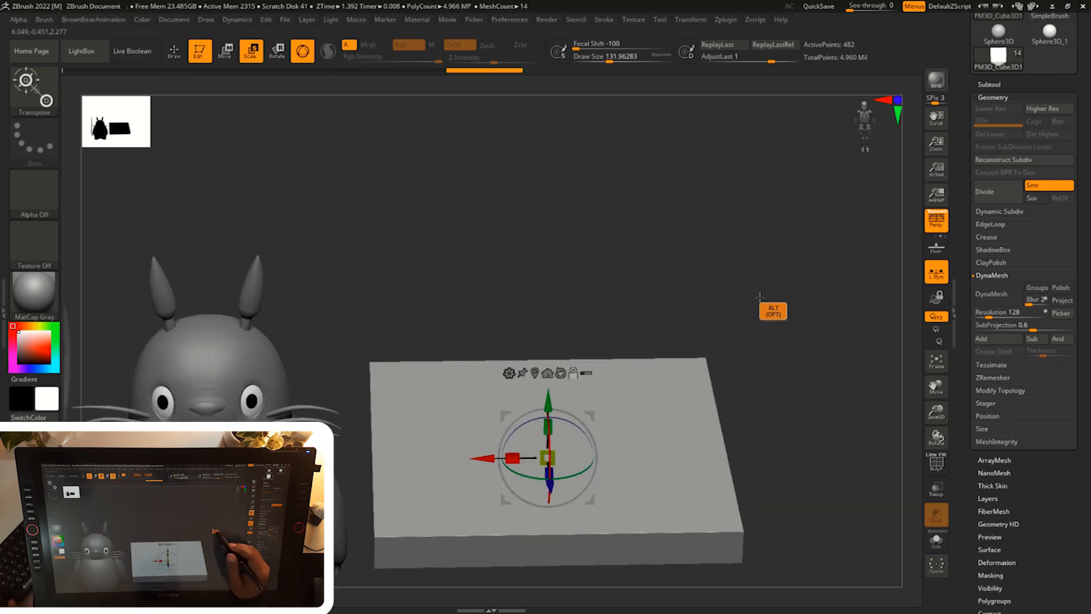
- DynaMesh the flat cube slab at resolution 440
key(shift+f)
drag(833, 407, 845, 451)
alt+drag(845, 451, 841, 413)
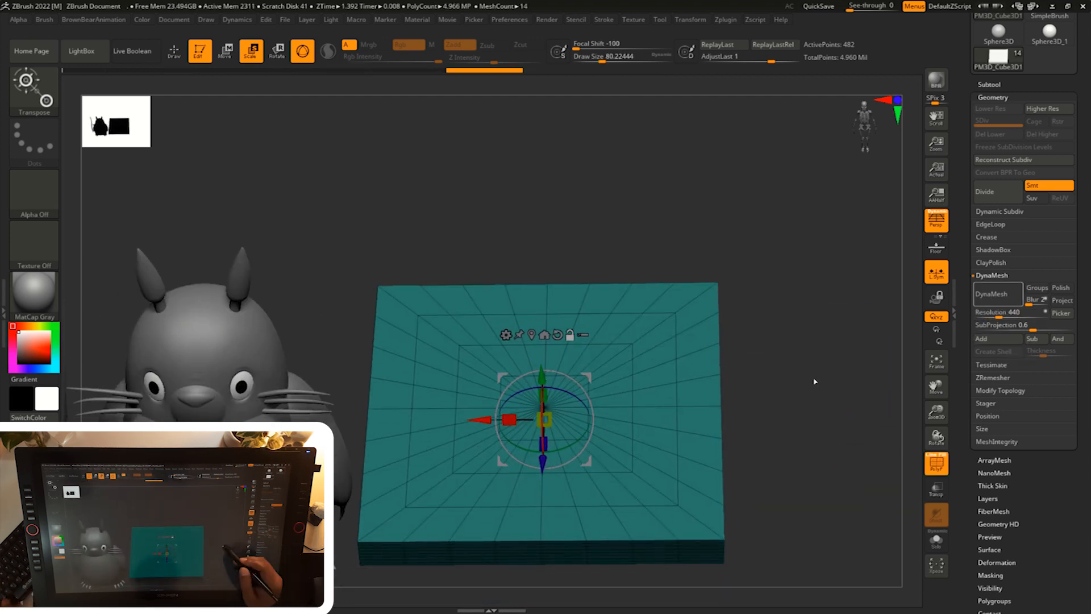
key(5)
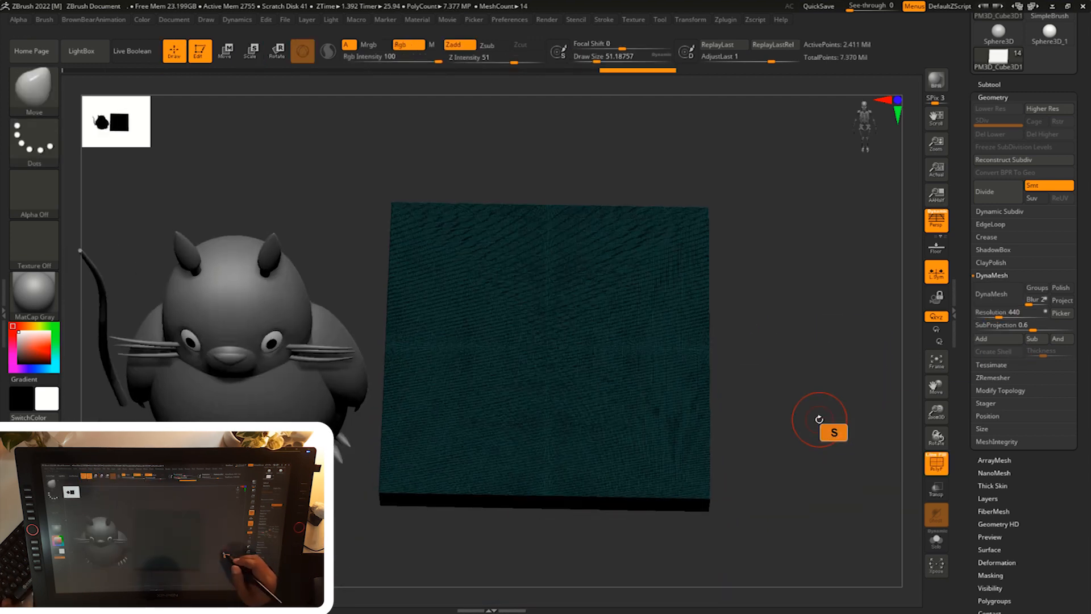
- Paint a large heart-shaped leaf mask on the slab's top face with the MaskPen, symmetry off
key(shift+f)
mouse_move(812, 426)
mouse_down()
mouse_move(831, 433)
mouse_move(822, 444)
mouse_up()
mouse_move(575, 245)
ctrl+mouse_down()
mouse_move(693, 324)
mouse_move(637, 494)
ctrl+mouse_up()
key(ctrl+z)
mouse_move(571, 250)
ctrl+mouse_down()
mouse_move(698, 344)
mouse_move(567, 517)
ctrl+mouse_up()
key(x)
mouse_move(642, 448)
ctrl+mouse_down()
mouse_move(703, 290)
mouse_move(576, 244)
ctrl+mouse_up()
ctrl+drag(575, 244, 702, 364)
mouse_move(557, 513)
ctrl+mouse_down()
mouse_move(541, 254)
mouse_move(540, 401)
mouse_move(560, 370)
mouse_move(595, 354)
mouse_move(554, 392)
ctrl+mouse_up()
- Refine the leaf mask by trimming its lower edges and painting a pointed tip at the base
ctrl+alt+drag(676, 443, 652, 515)
ctrl+drag(681, 393, 639, 472)
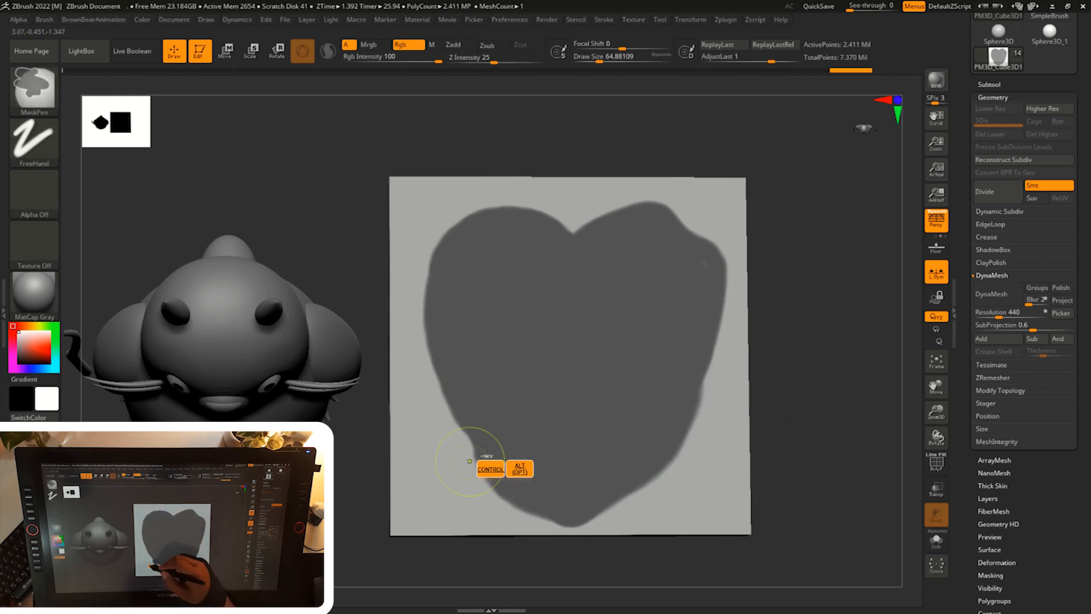
ctrl+alt+drag(472, 448, 480, 480)
alt+drag(841, 334, 800, 353)
ctrl+alt+drag(438, 498, 513, 547)
ctrl+drag(492, 507, 520, 525)
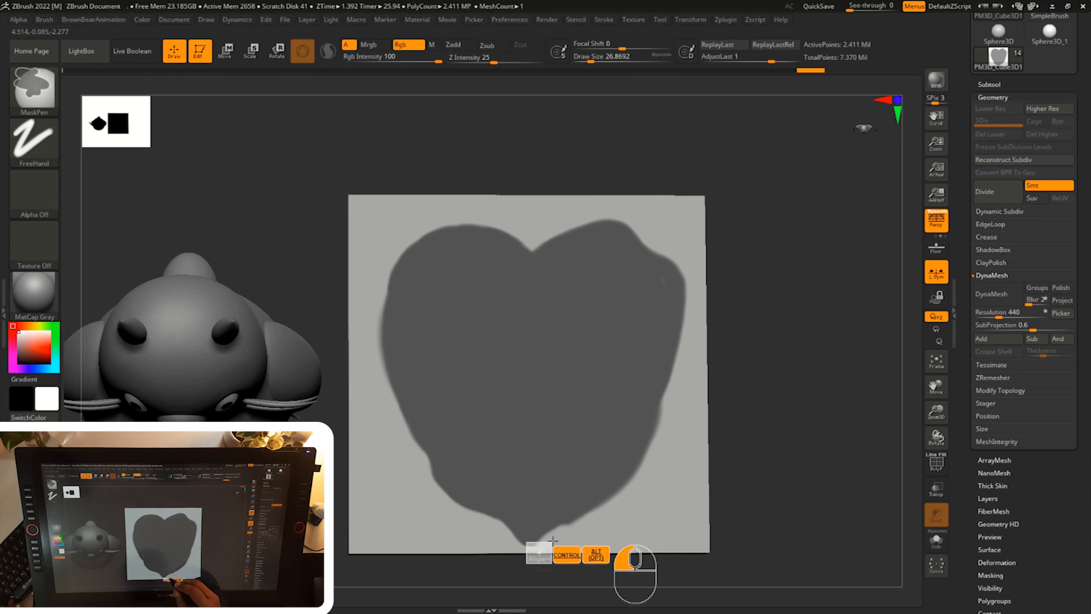
ctrl+drag(538, 545, 528, 552)
- Extract the masked leaf shape with surface smoothness 100 and thickness 0, and accept it as a new subtool
click(990, 84)
drag(967, 591, 967, 509)
click(987, 534)
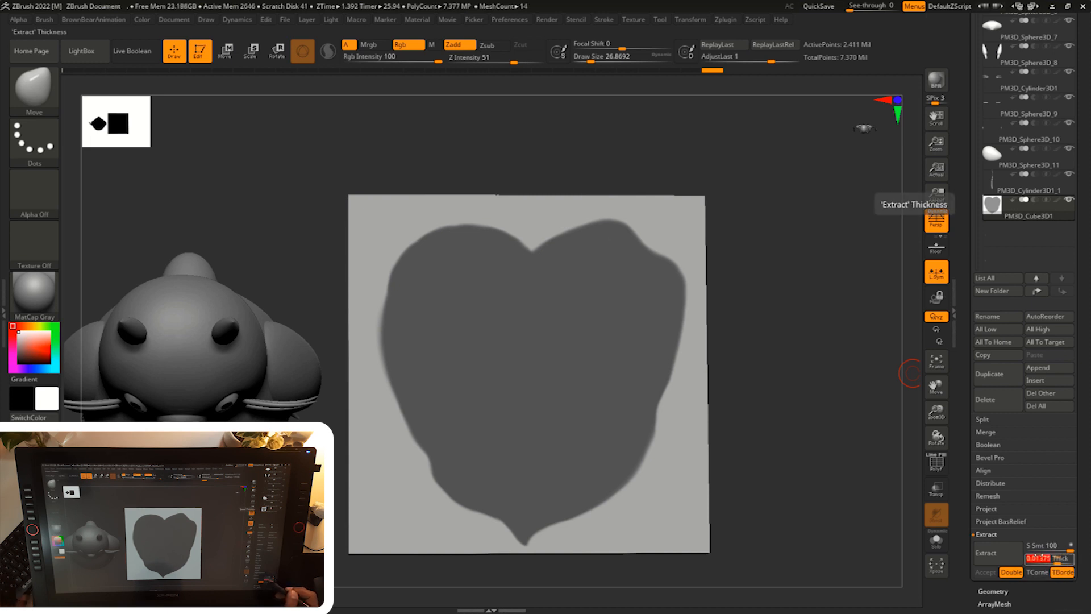
text(0)
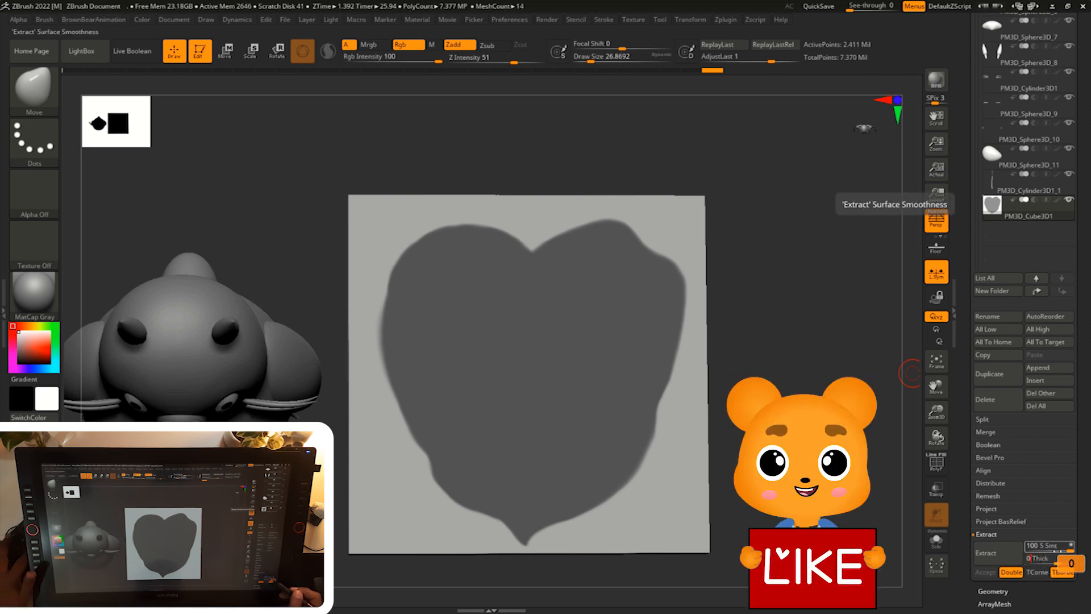
click(998, 557)
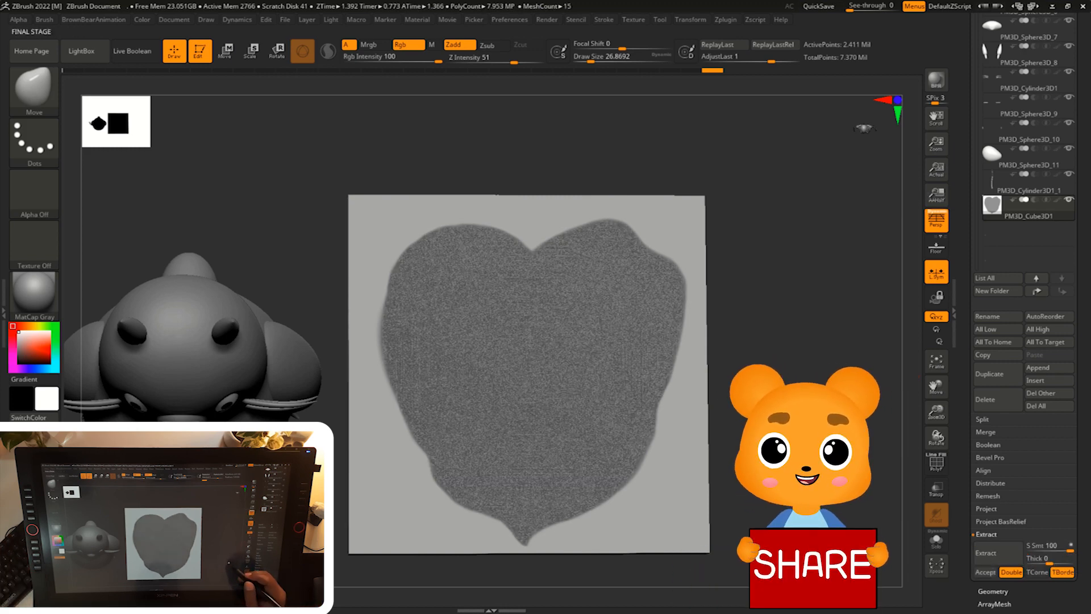
drag(826, 488, 824, 426)
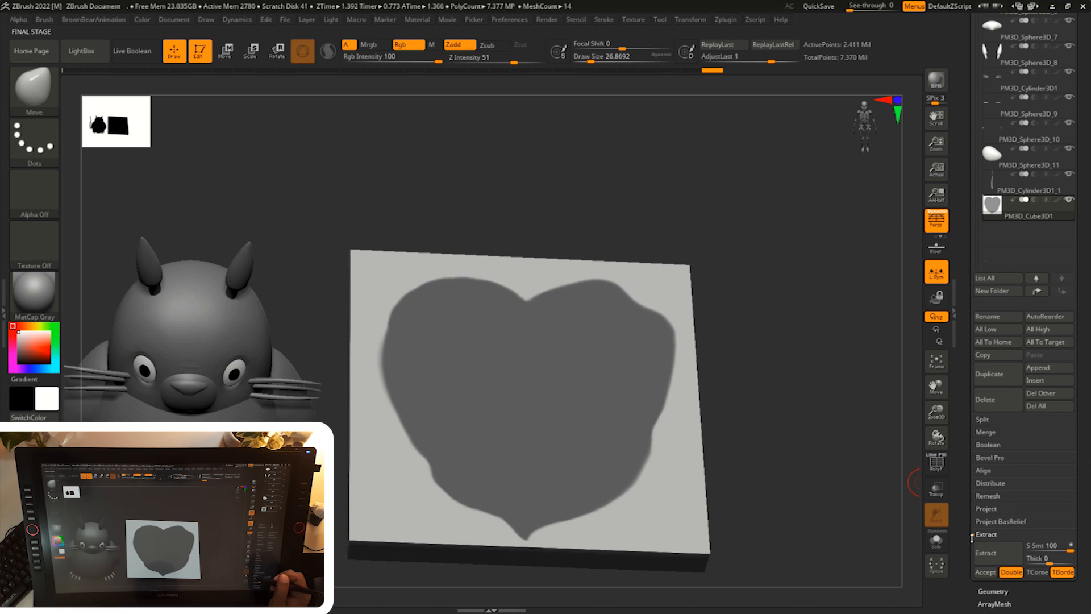
click(986, 572)
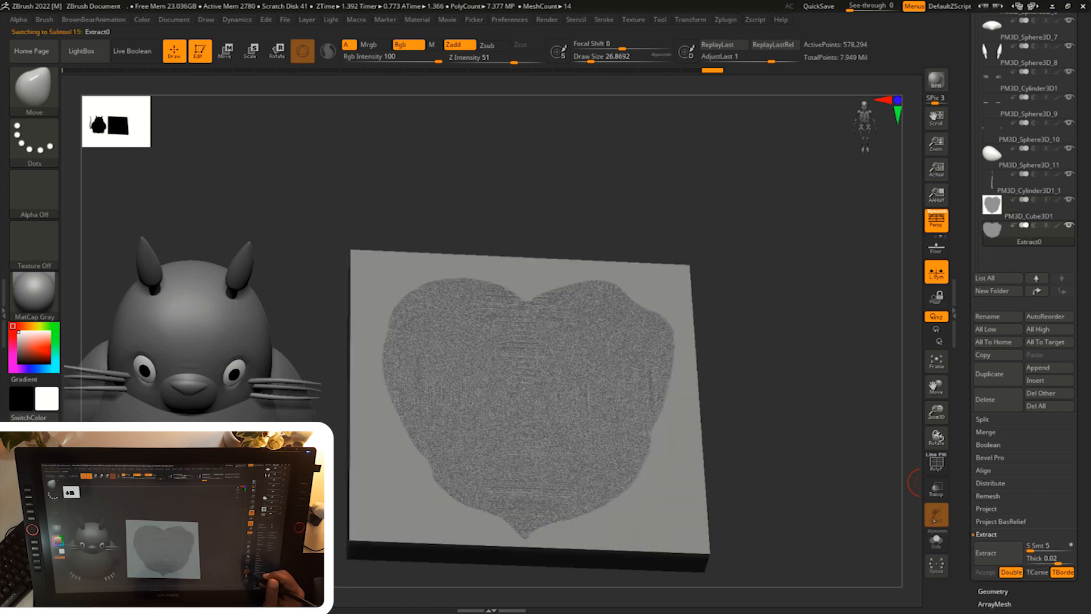
- Hide the cube slab subtool and make the extracted leaf the active subtool
click(1016, 215)
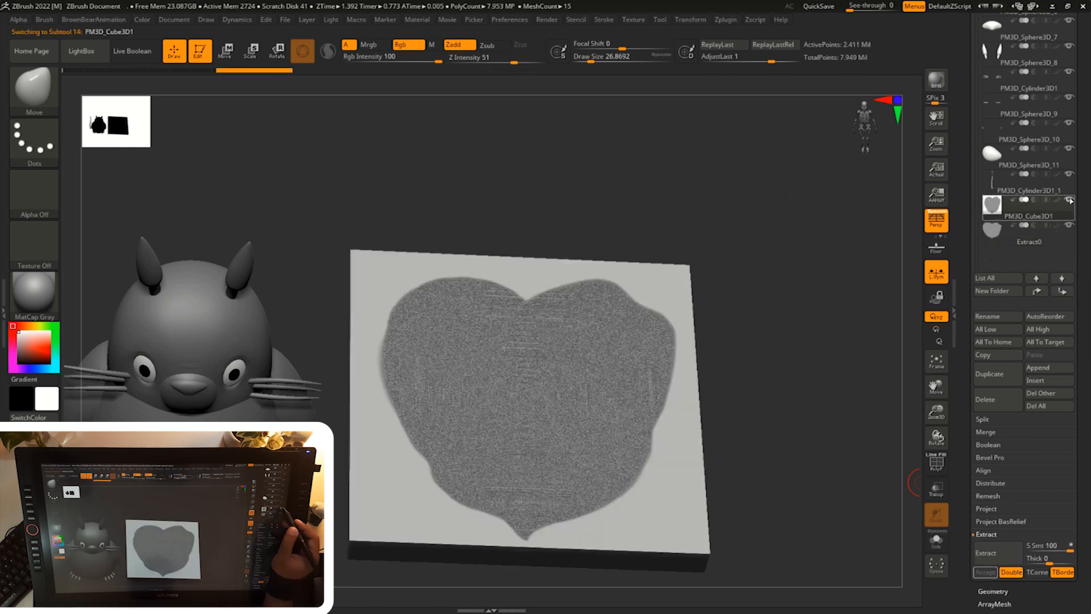
click(1015, 244)
drag(834, 380, 845, 405)
key(shift+f)
key(shift+f)
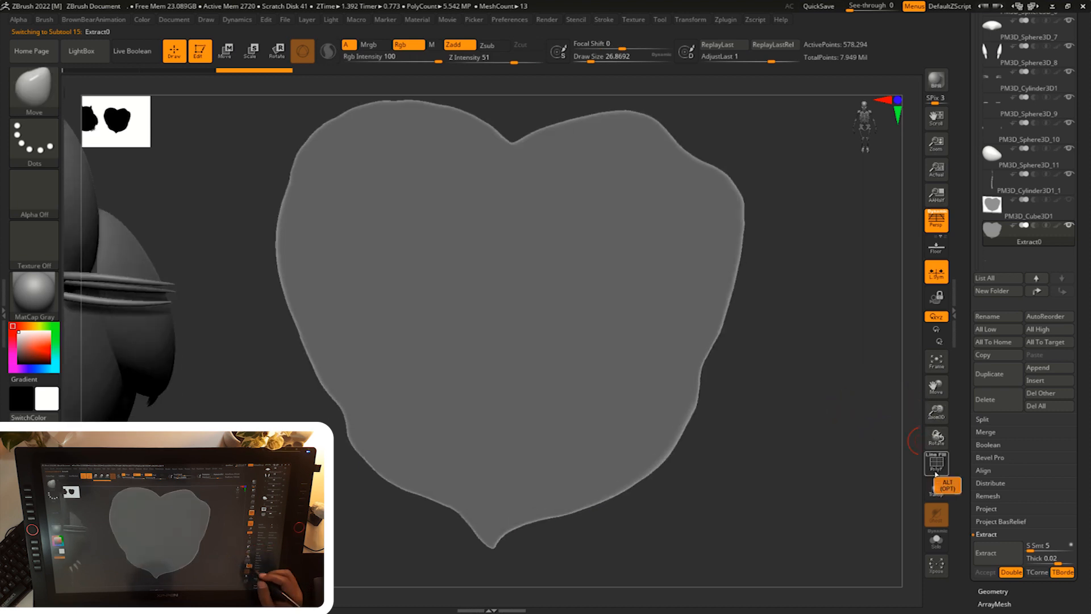
- Clear the mask from the extracted leaf
drag(967, 546, 968, 453)
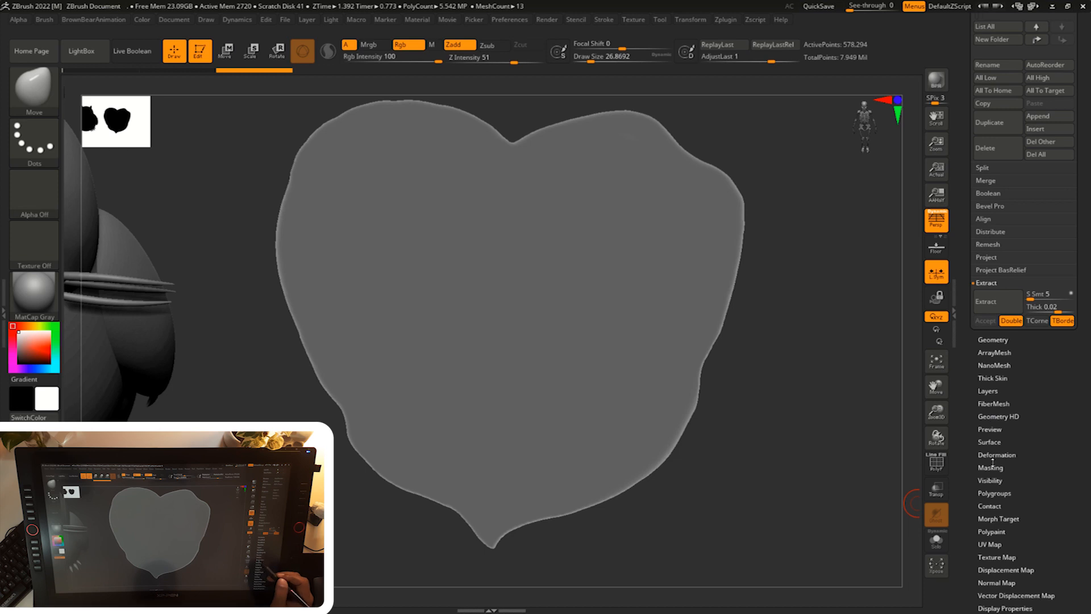
click(994, 339)
drag(976, 395, 980, 540)
ctrl+drag(857, 474, 875, 490)
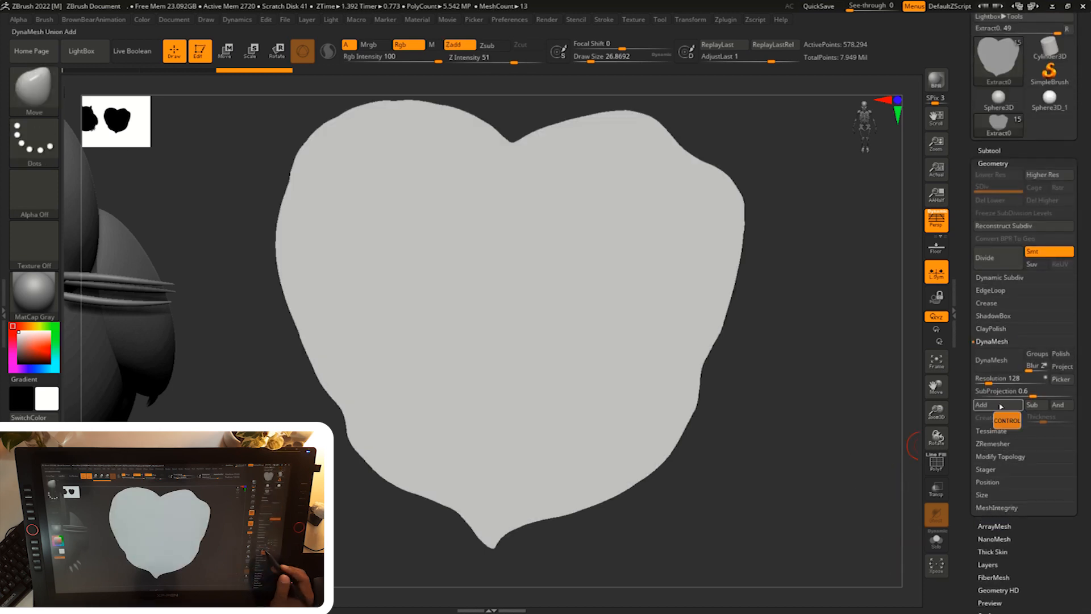
- ZRemesh the leaf repeatedly with Half enabled and adaptive density off to get a light quad mesh
click(991, 443)
drag(851, 477, 887, 469)
key(shift+f)
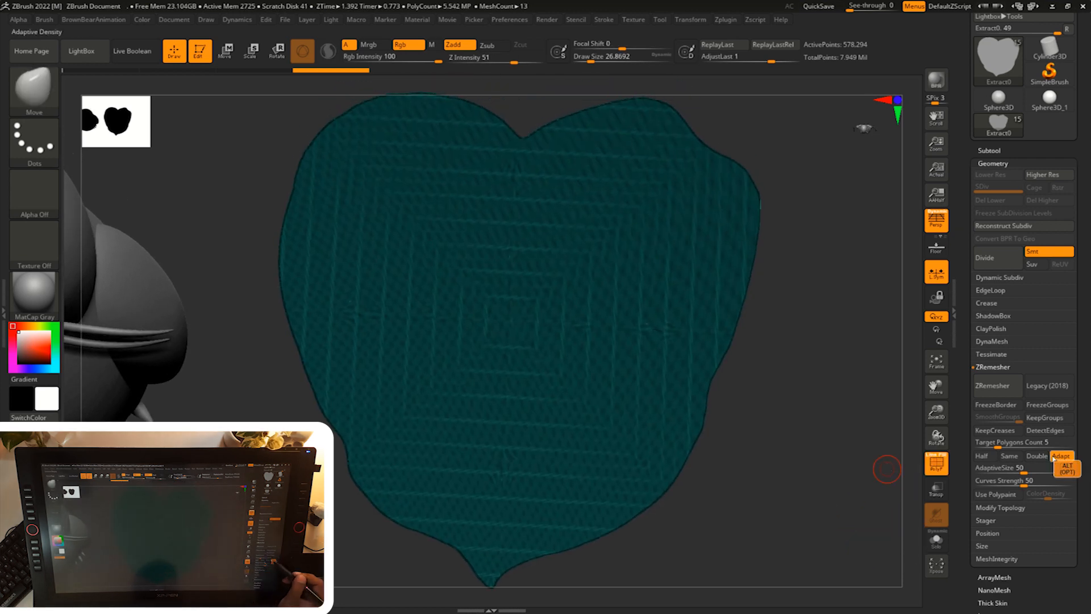
click(982, 456)
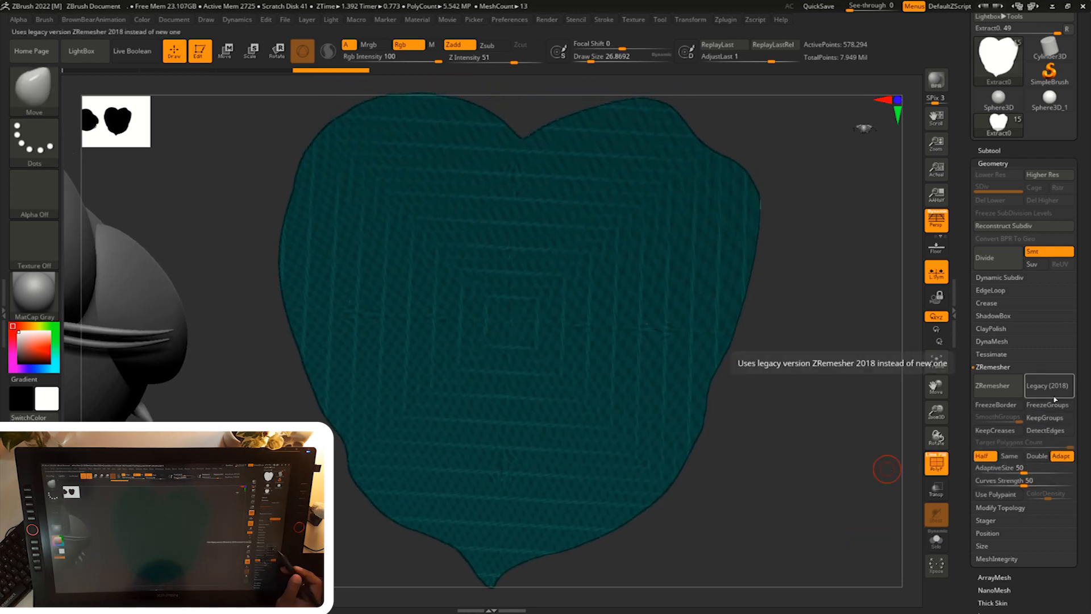
click(994, 385)
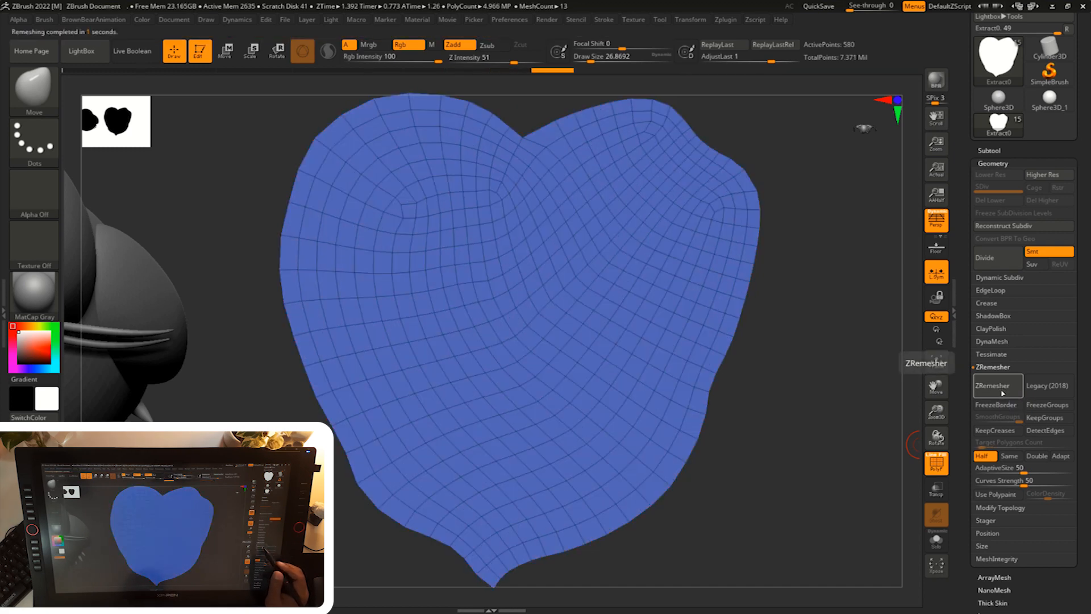
click(1002, 393)
mouse_move(809, 378)
alt+mouse_down()
mouse_move(798, 429)
mouse_move(805, 392)
alt+mouse_up()
key(b)
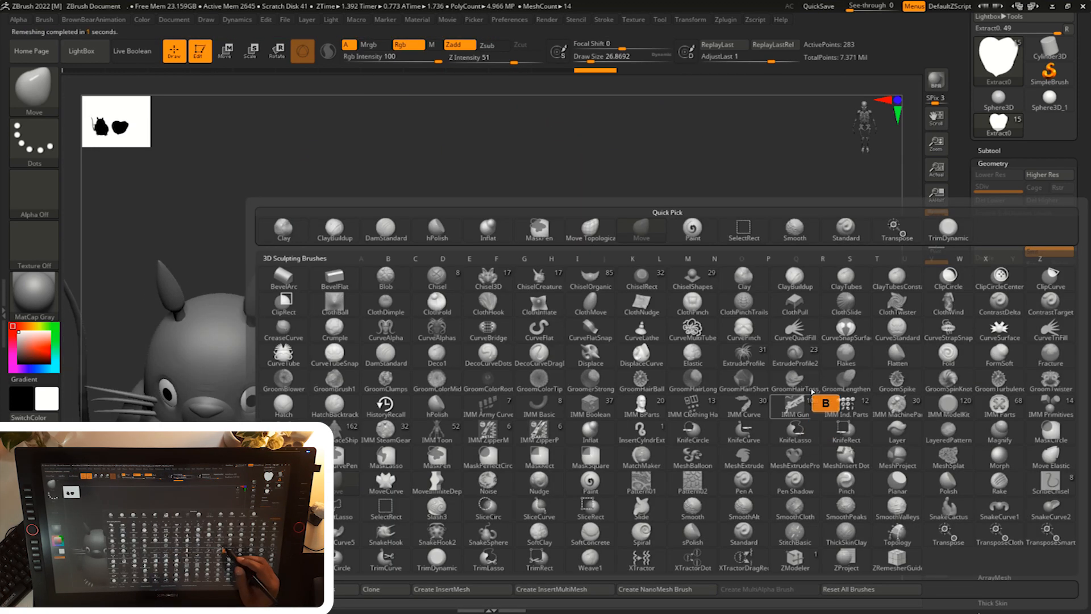
click(647, 234)
mouse_move(786, 449)
mouse_down()
mouse_move(780, 382)
mouse_move(790, 412)
mouse_move(784, 397)
mouse_up()
key(s)
key(s)
alt+drag(793, 404, 776, 423)
key(s)
- Apply the Bend Curve deformer to the leaf from the transform gizmo
key(w)
alt+drag(716, 394, 785, 409)
alt+click(232, 347)
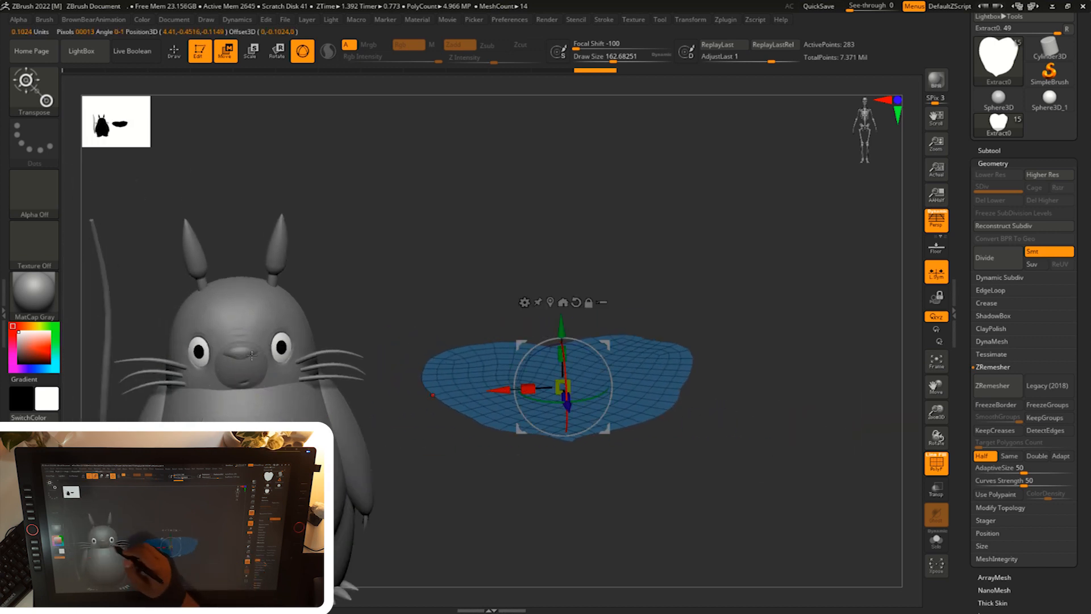
alt+drag(736, 339, 704, 395)
drag(705, 395, 707, 415)
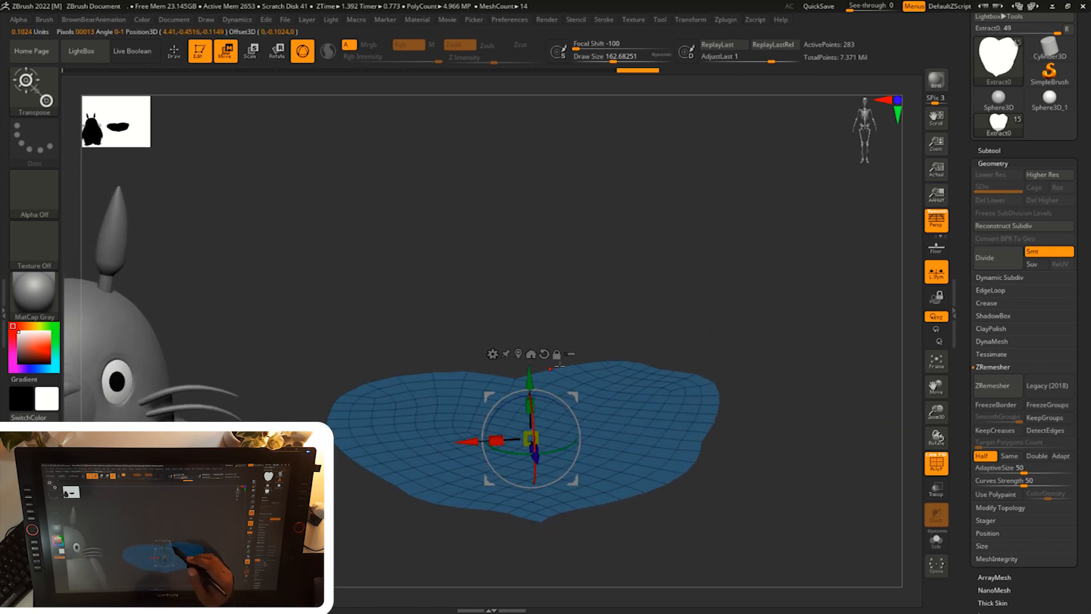
click(492, 354)
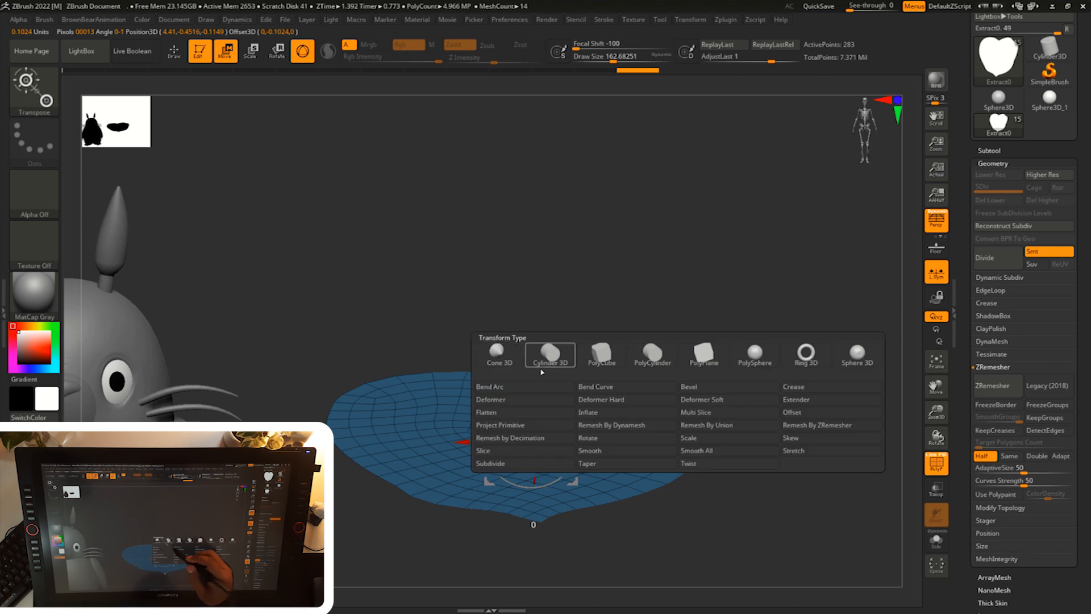
click(625, 388)
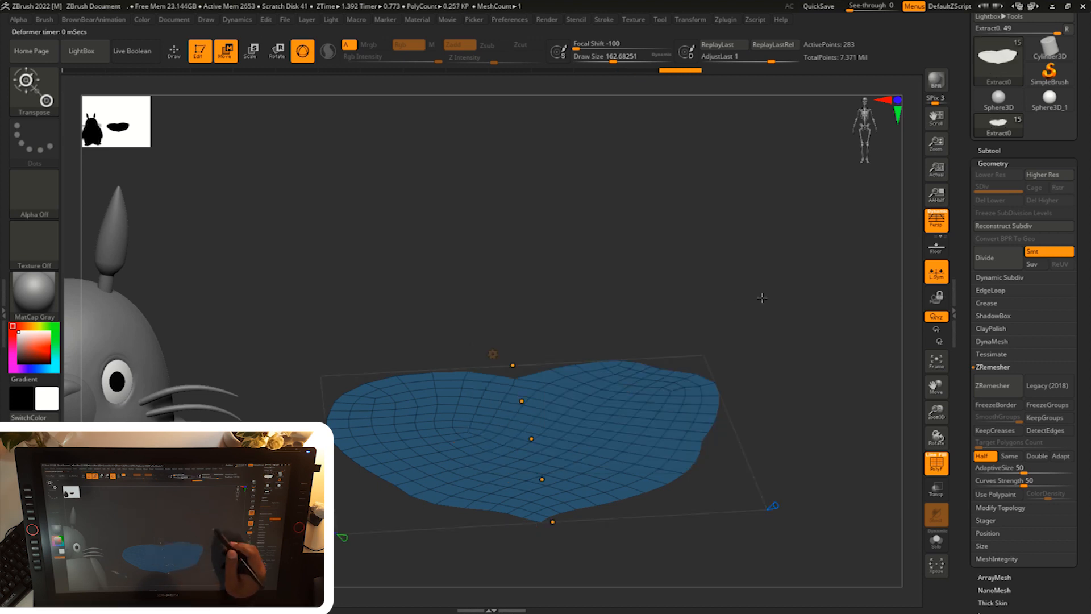
- Increase the bend curve to nine control points and run it across the leaf's width
drag(759, 298, 753, 322)
alt+click(418, 453)
alt+drag(330, 472, 347, 396)
drag(307, 500, 293, 495)
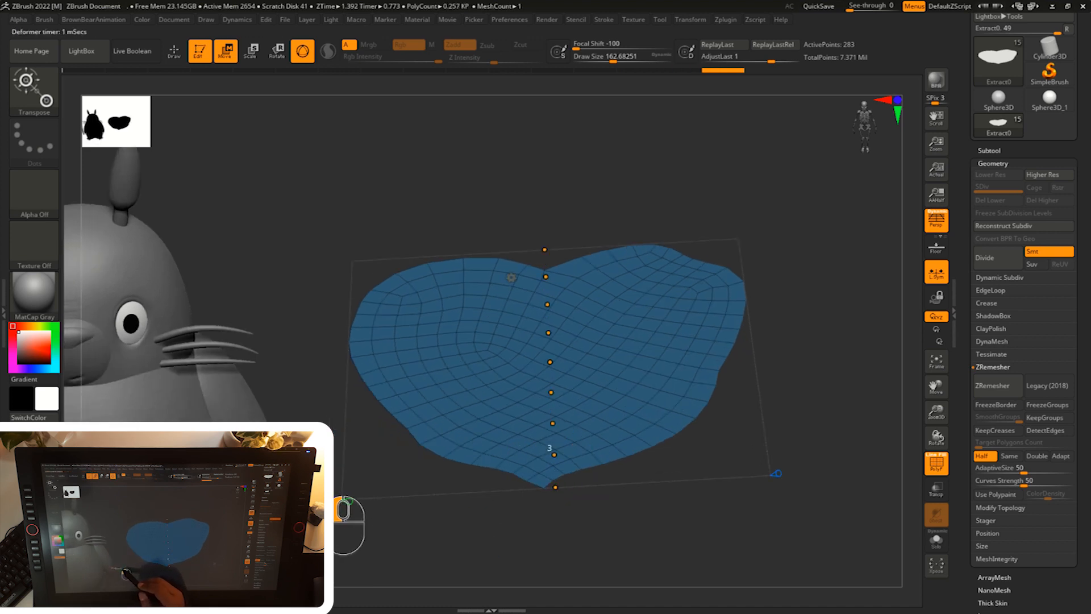
drag(338, 499, 345, 500)
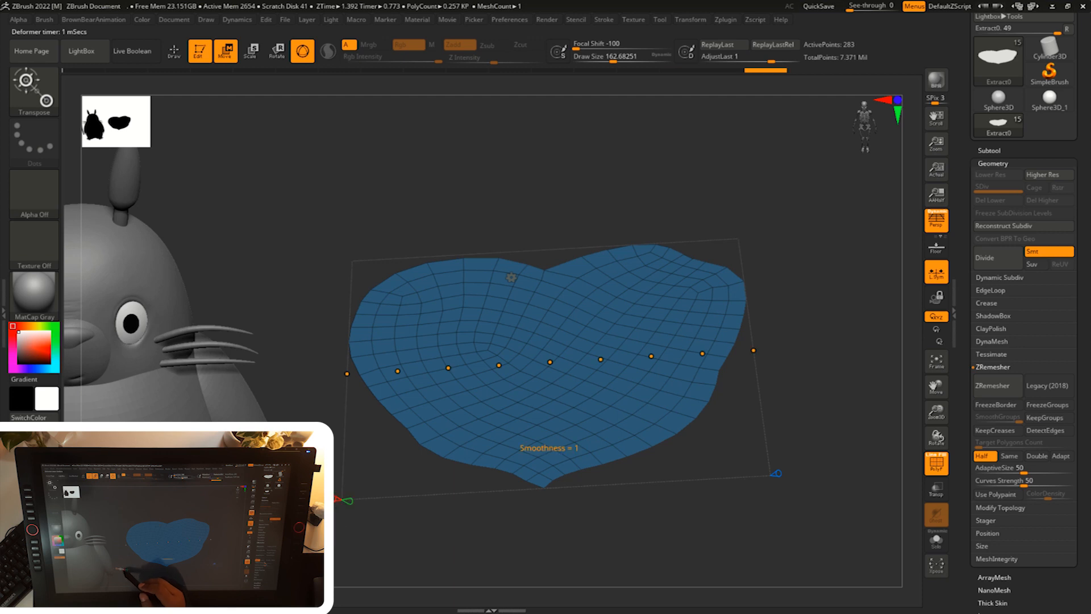
- Lower the leaf's centre with the curve points, arch its right lobe upward and drop that lobe's outer edge
drag(836, 321, 838, 258)
drag(550, 362, 550, 375)
drag(789, 301, 784, 272)
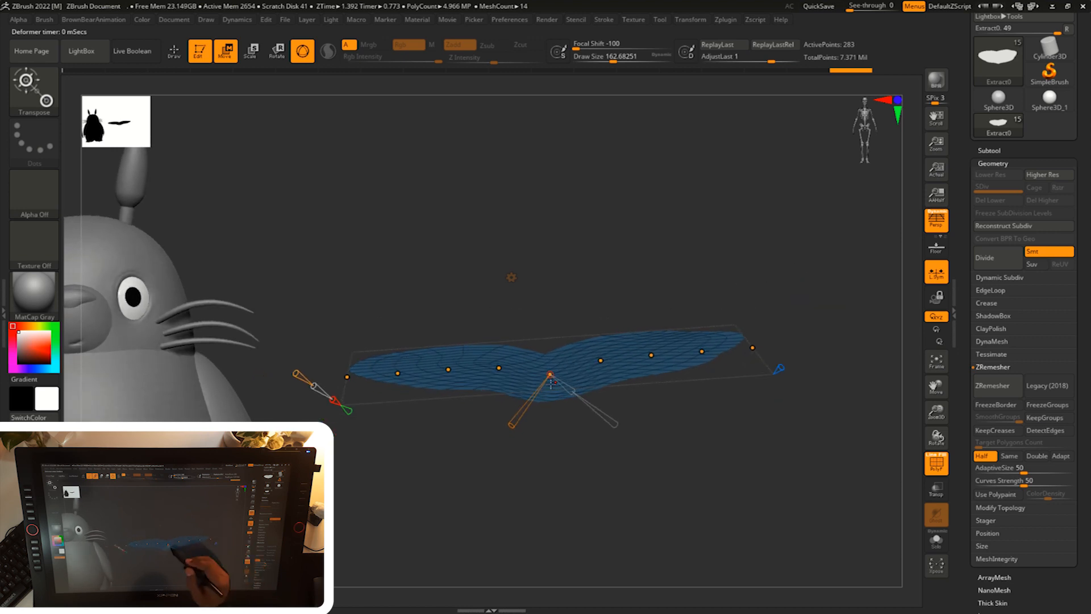
drag(549, 373, 549, 378)
mouse_move(727, 298)
shift+mouse_down()
mouse_move(735, 282)
mouse_move(766, 289)
mouse_move(718, 314)
shift+mouse_up()
drag(652, 370, 753, 381)
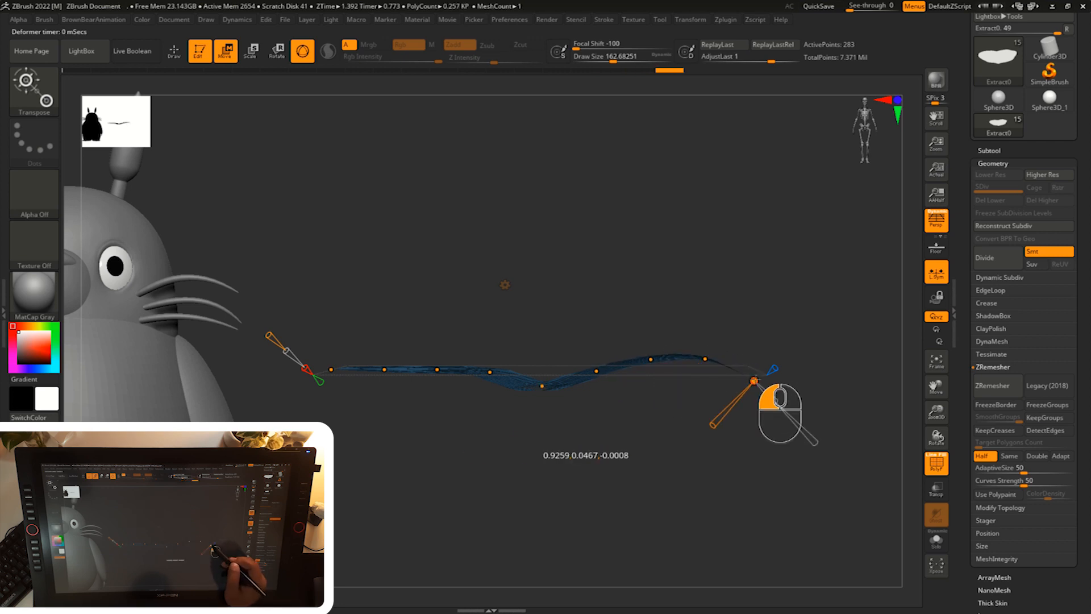
drag(802, 315, 744, 364)
- Shape the leaf's left lobe into a wave with the curve points and adjust the point right of centre
click(436, 359)
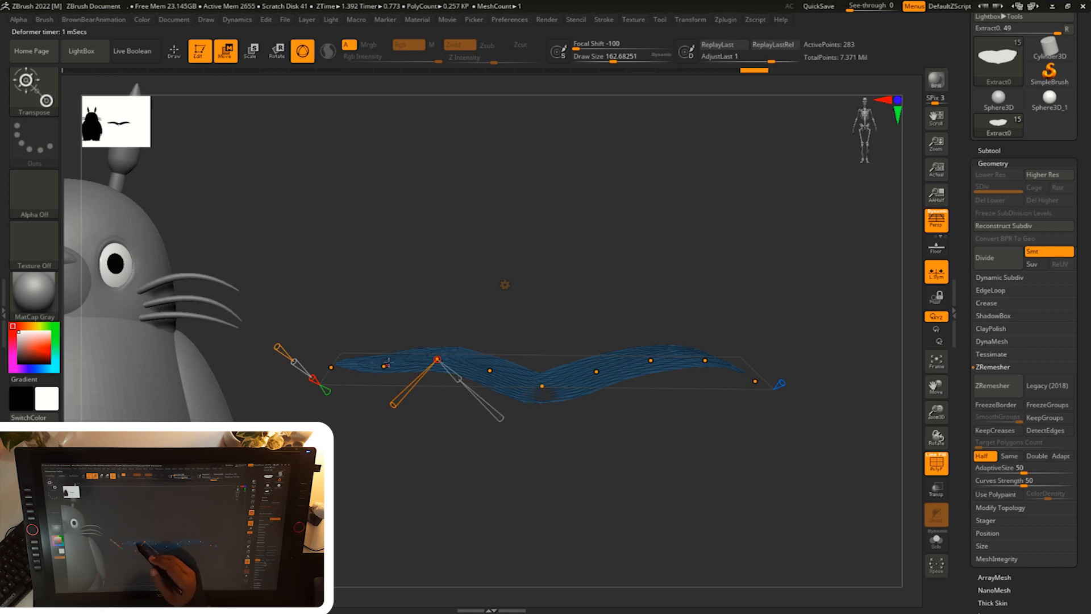
click(330, 365)
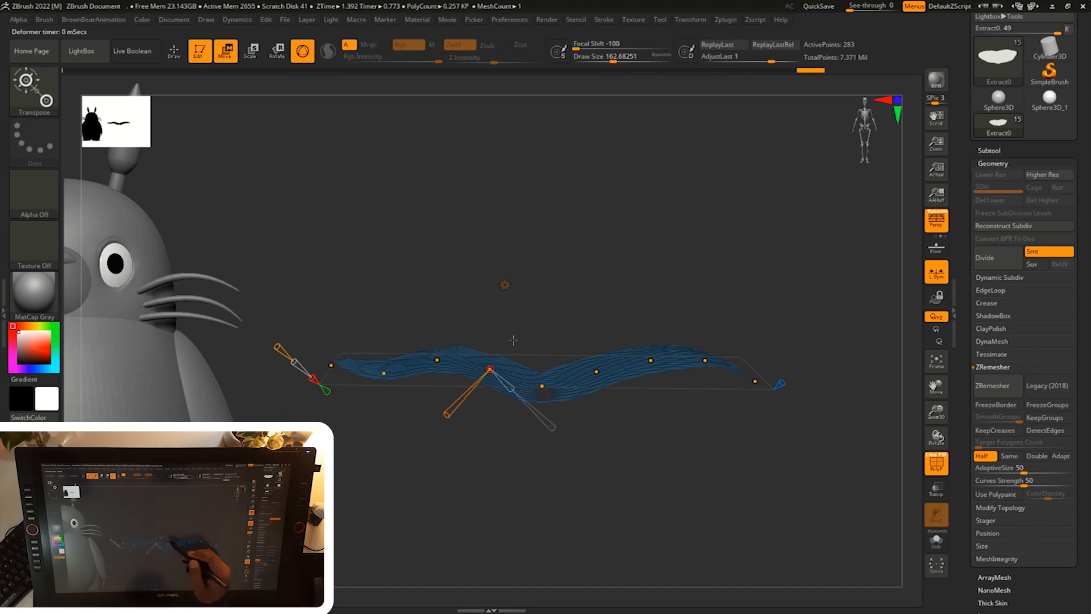
drag(513, 340, 559, 449)
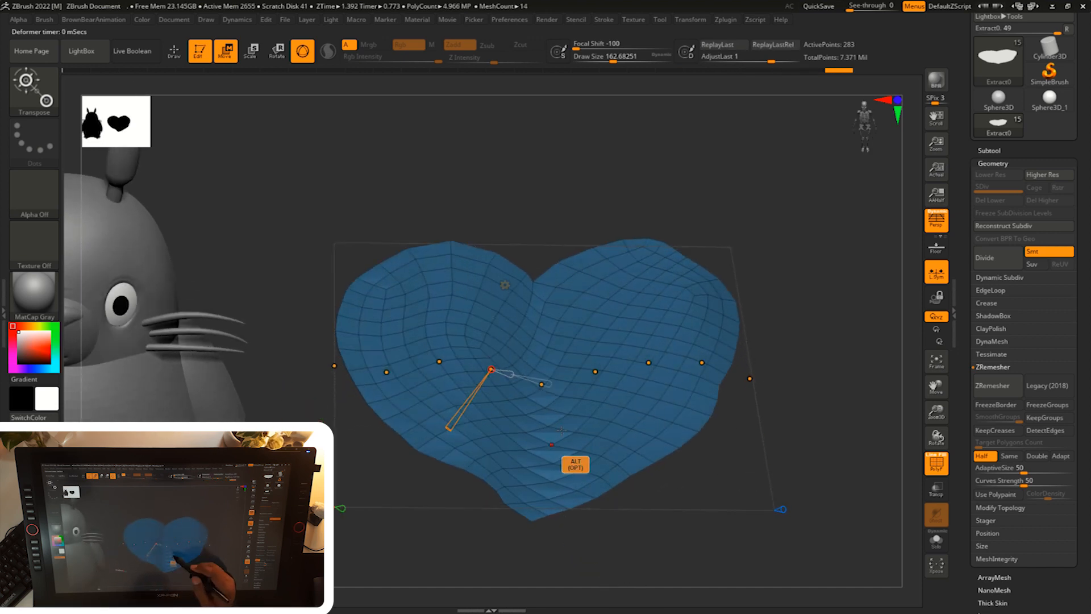
drag(623, 337, 630, 352)
click(594, 369)
drag(773, 307, 688, 324)
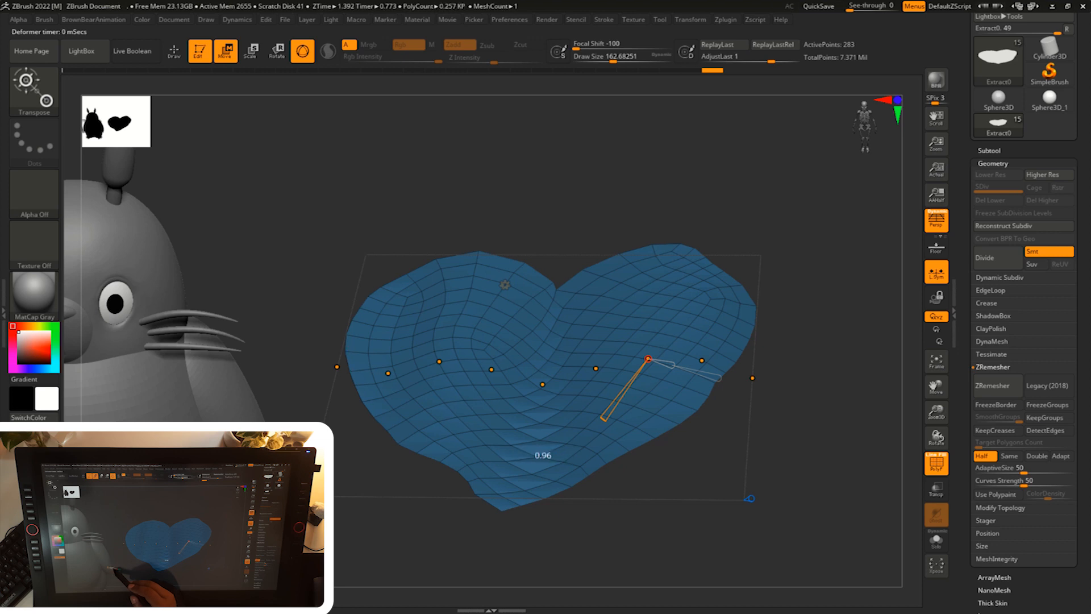
- Accept the wavy Bend Curve deformation on the leaf
drag(290, 496, 278, 495)
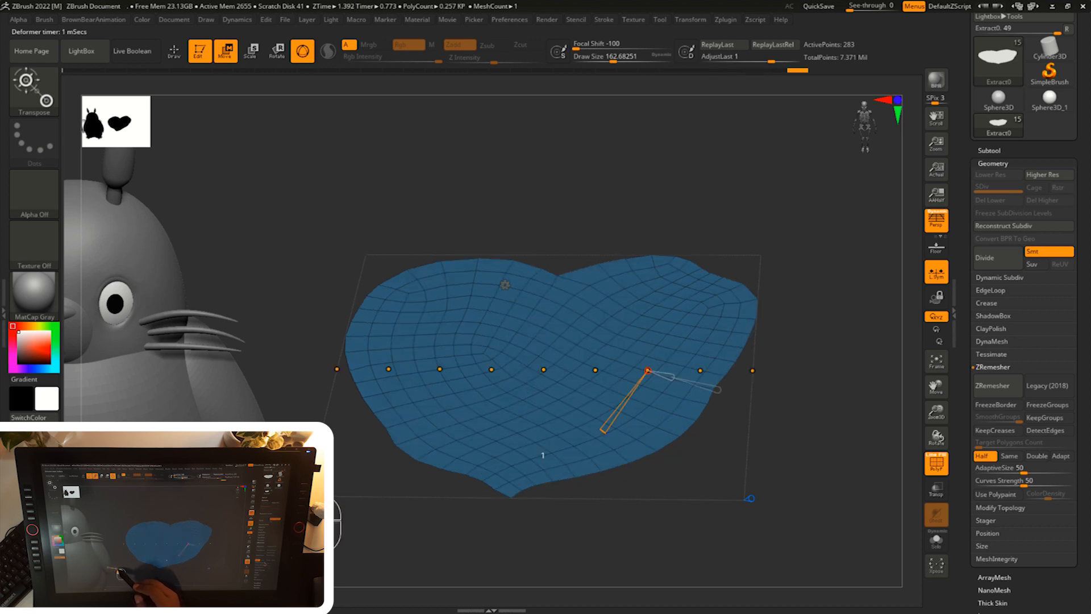
key(ctrl+z)
drag(828, 316, 828, 298)
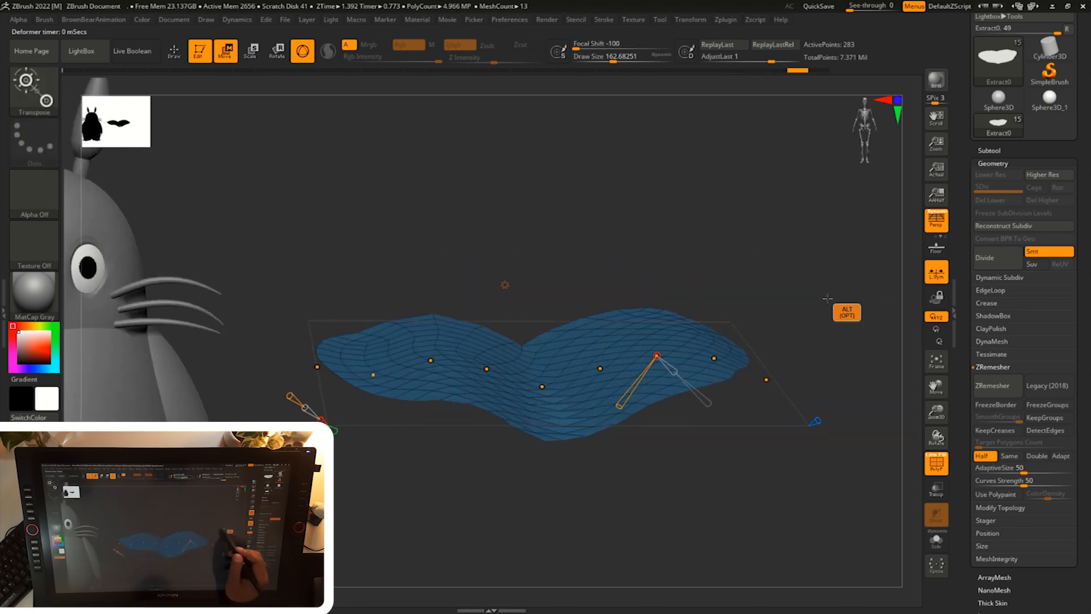
click(504, 284)
click(723, 285)
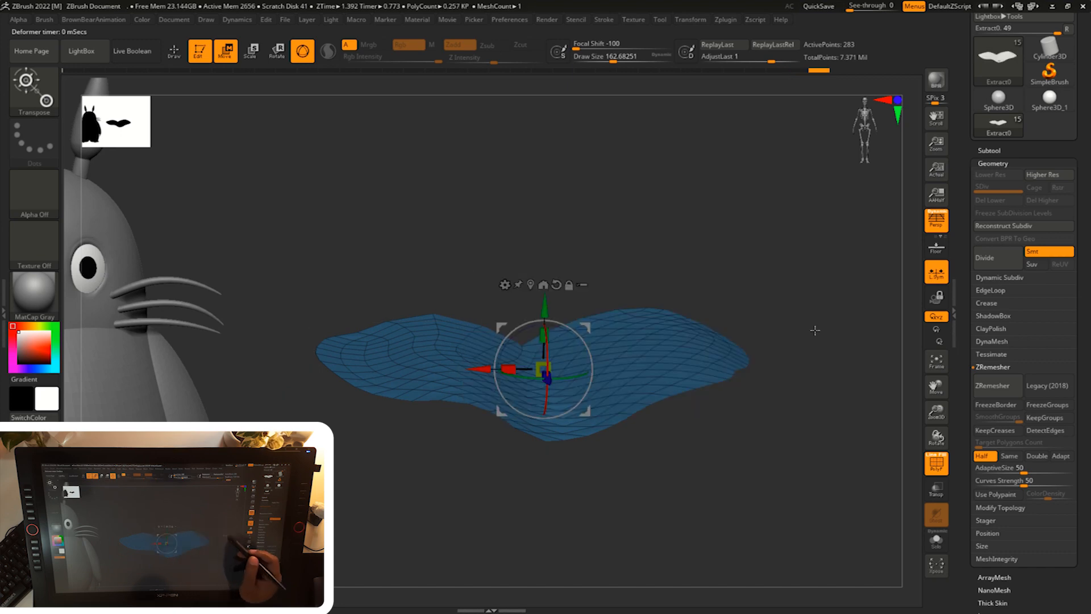
drag(790, 353, 826, 355)
key(b)
key(m)
key(v)
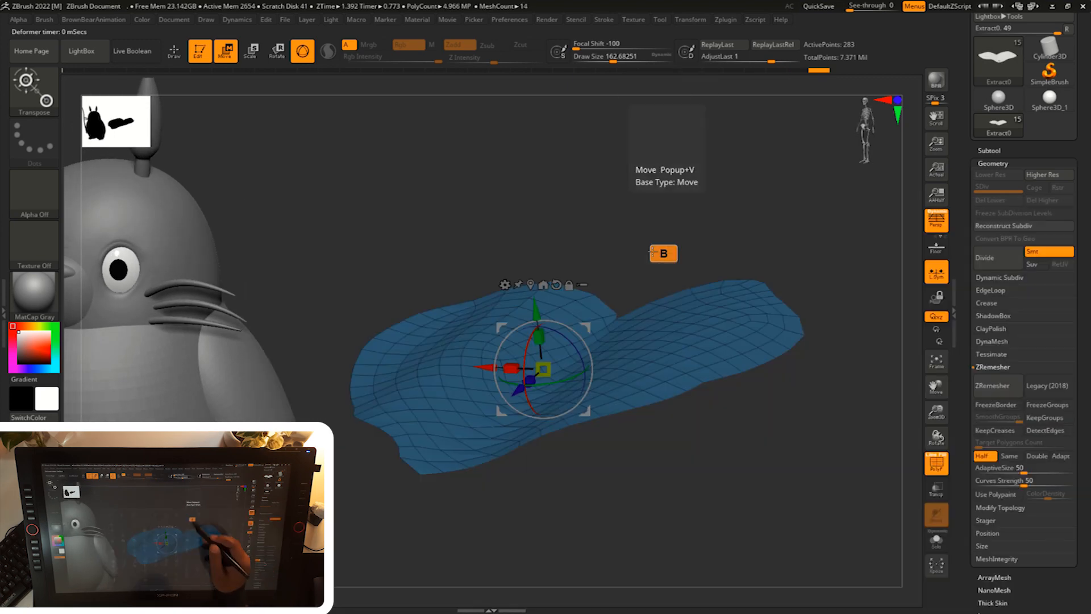
key(q)
key(s)
click(690, 411)
mouse_move(675, 471)
mouse_down()
mouse_move(696, 457)
mouse_move(674, 466)
mouse_move(665, 491)
mouse_up()
- Start a second Bend Curve on the leaf along its length and pull the tip end of the curve down
key(e)
click(505, 284)
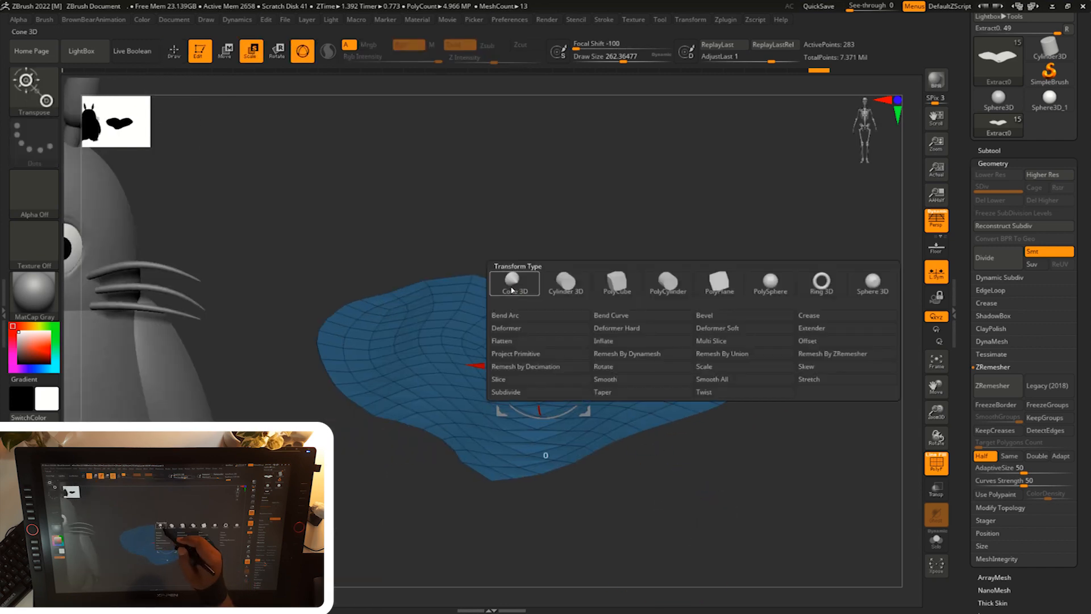
click(628, 316)
drag(676, 545, 638, 500)
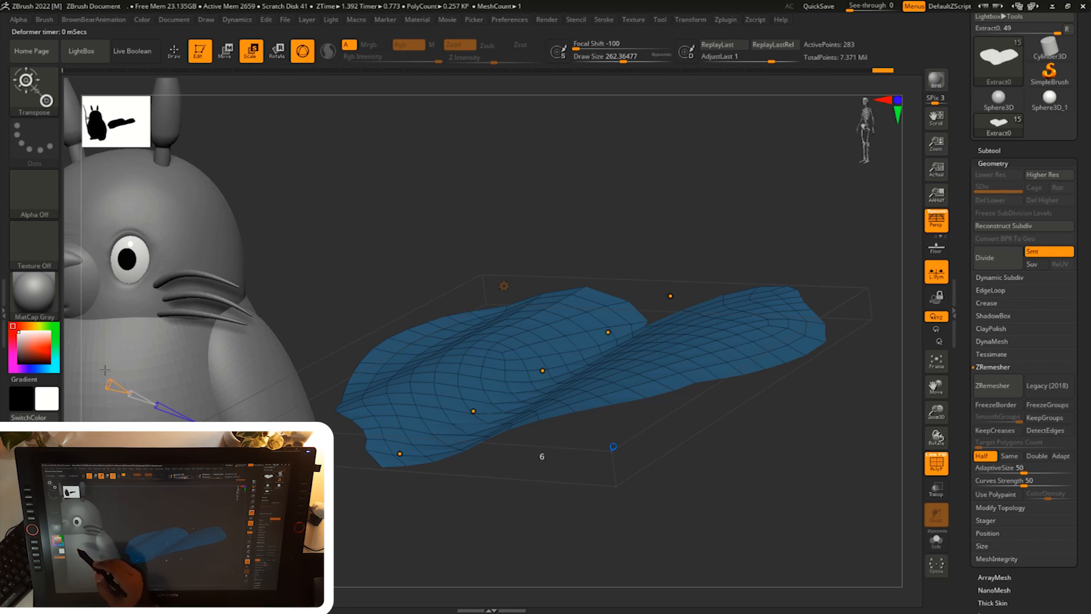
drag(807, 256, 690, 281)
drag(321, 445, 325, 481)
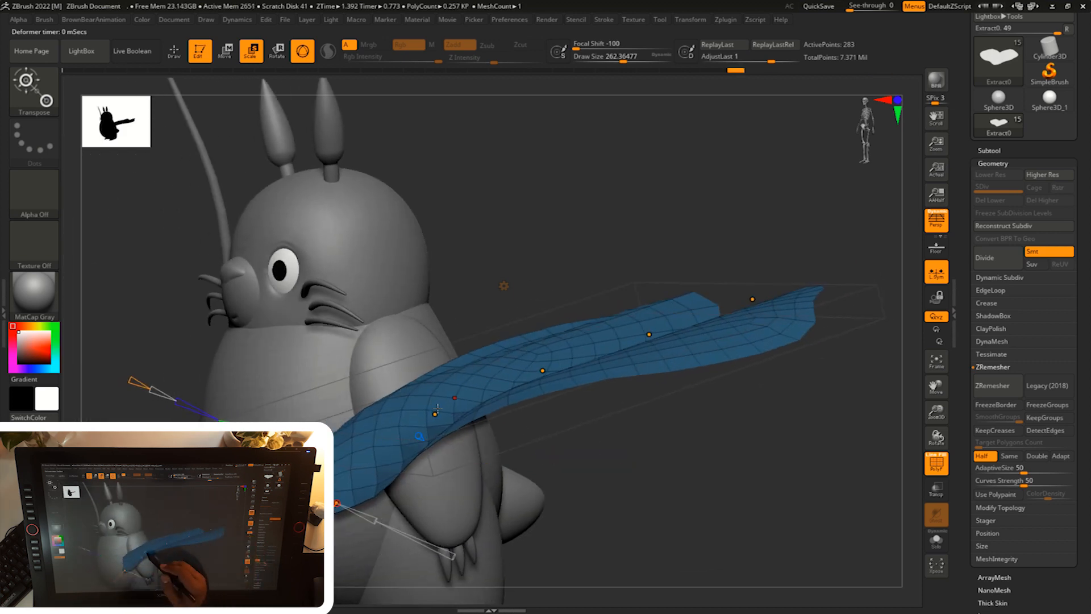
- Raise the middle and rear curve points to arch the leaf along its length
drag(542, 371, 541, 353)
drag(722, 426, 665, 423)
drag(660, 329, 663, 310)
drag(542, 355, 535, 328)
shift+drag(793, 266, 761, 295)
drag(682, 323, 684, 304)
shift+drag(773, 273, 824, 276)
drag(598, 340, 528, 347)
- Fine-tune the lengthwise arch with the curve points and accept the Bend Curve deformation
drag(467, 355, 463, 364)
drag(670, 318, 636, 307)
drag(537, 353, 536, 338)
shift+drag(716, 304, 638, 360)
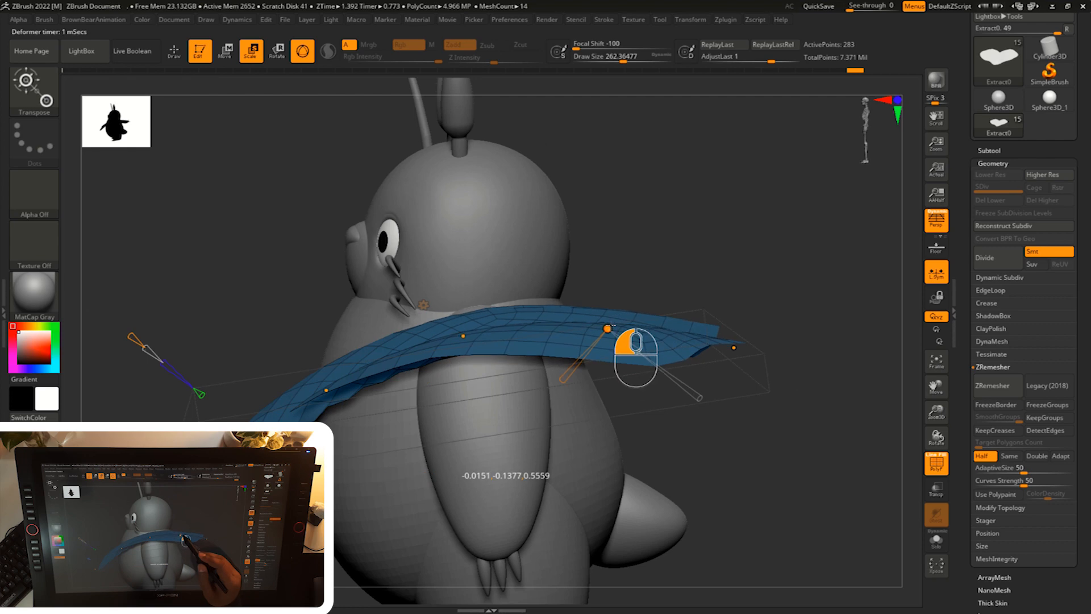
drag(760, 385, 776, 312)
click(433, 289)
click(623, 291)
drag(705, 324, 714, 281)
- Reshape the leaf's front edge and pointed tip with the Move brush, adjusting the draw size between strokes
key(b)
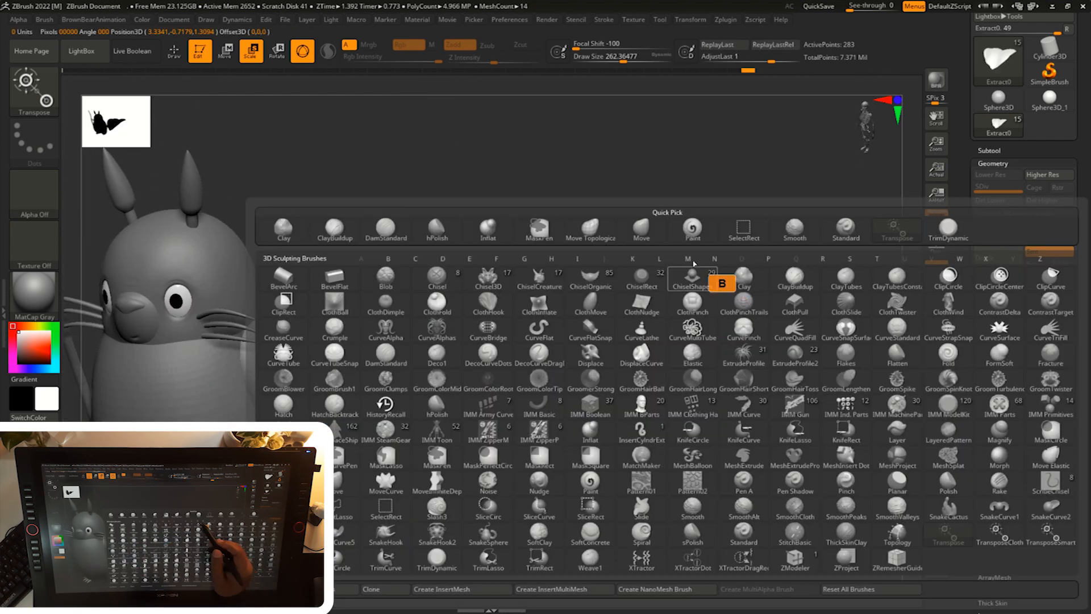
key(m)
key(v)
drag(670, 353, 517, 387)
key(s)
mouse_move(671, 370)
mouse_down()
mouse_move(613, 366)
mouse_move(757, 348)
mouse_up()
key(s)
drag(456, 433, 459, 411)
key(s)
drag(496, 439, 459, 431)
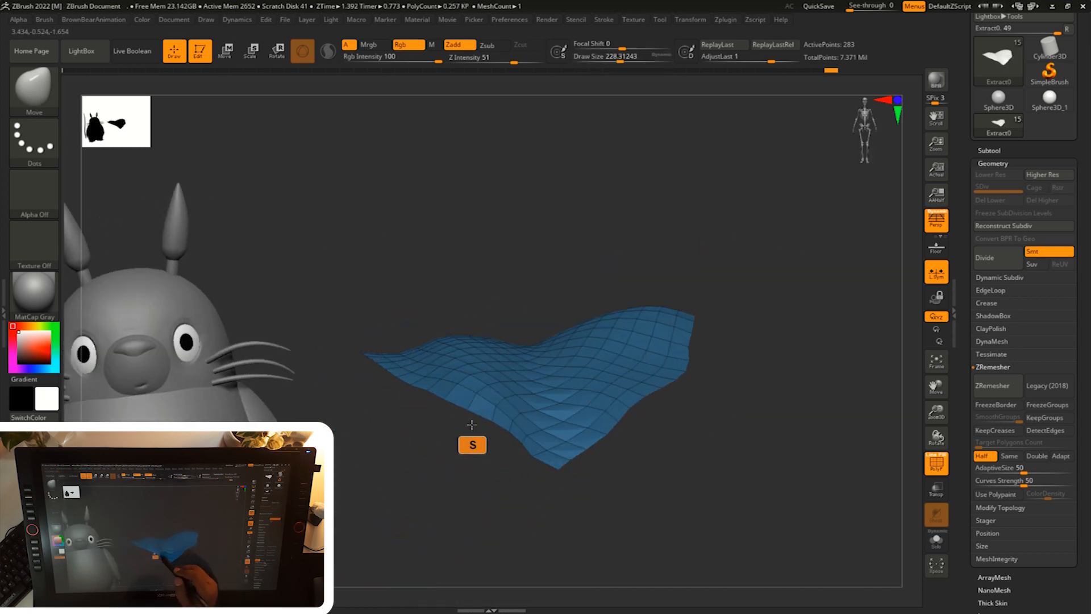
drag(553, 451, 549, 461)
- Reduce the Move brush's draw size to about 77 and subdivide the leaf once
mouse_move(673, 455)
mouse_down()
mouse_move(674, 516)
mouse_move(702, 518)
mouse_up()
key(s)
drag(702, 476, 663, 496)
key(s)
alt+drag(662, 490, 660, 501)
drag(662, 454, 664, 502)
key(s)
drag(681, 502, 674, 502)
key(b)
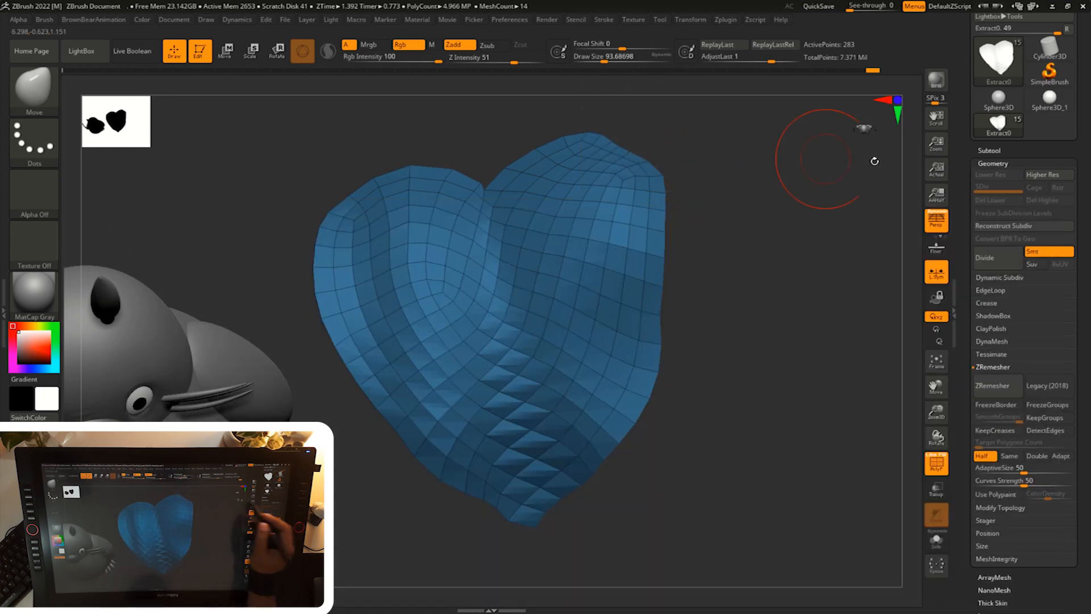
click(991, 259)
key(ctrl)
drag(781, 310, 783, 319)
key(s)
drag(784, 315, 786, 329)
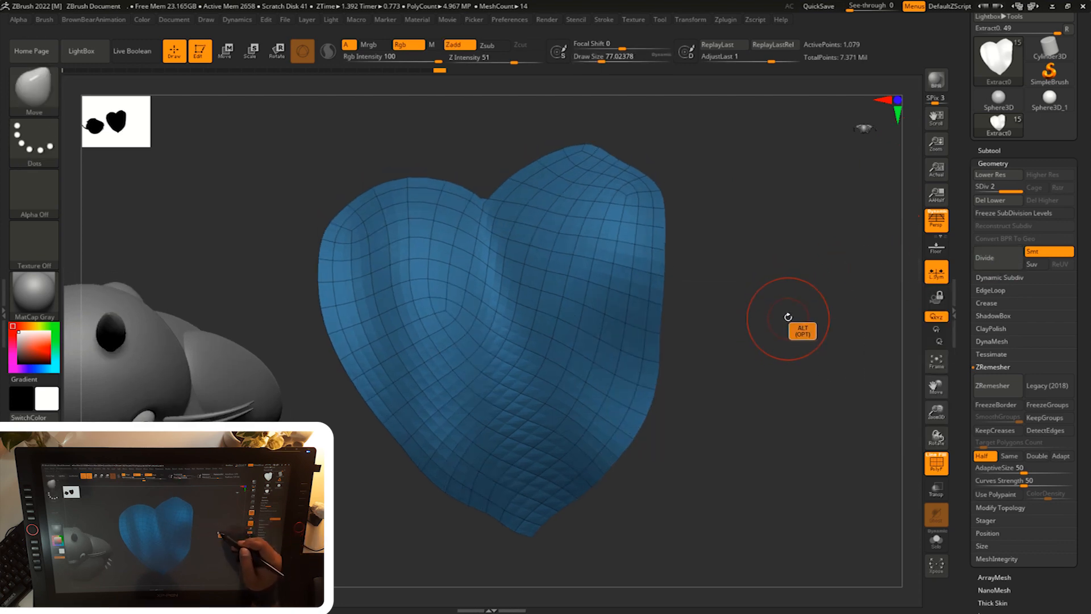
- Carve a central vein from the leaf's notch to its tip with DamStandard at Z Intensity 24 and draw size about 80
key(b)
click(386, 229)
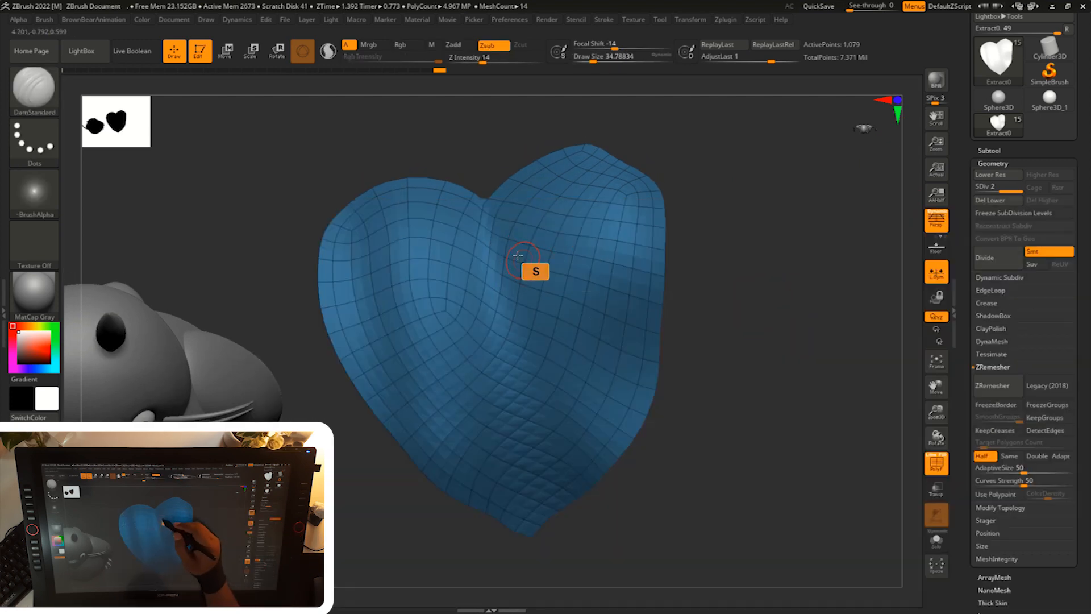
drag(502, 311, 505, 345)
key(s)
drag(506, 347, 515, 346)
click(493, 60)
drag(492, 224, 518, 438)
drag(605, 490, 521, 444)
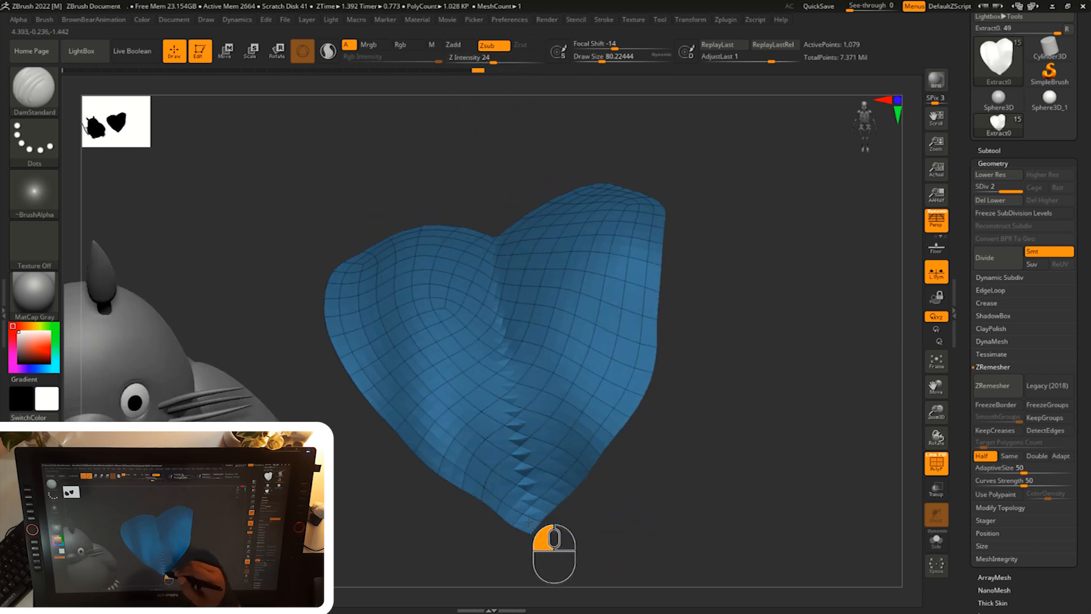
drag(724, 300, 515, 375)
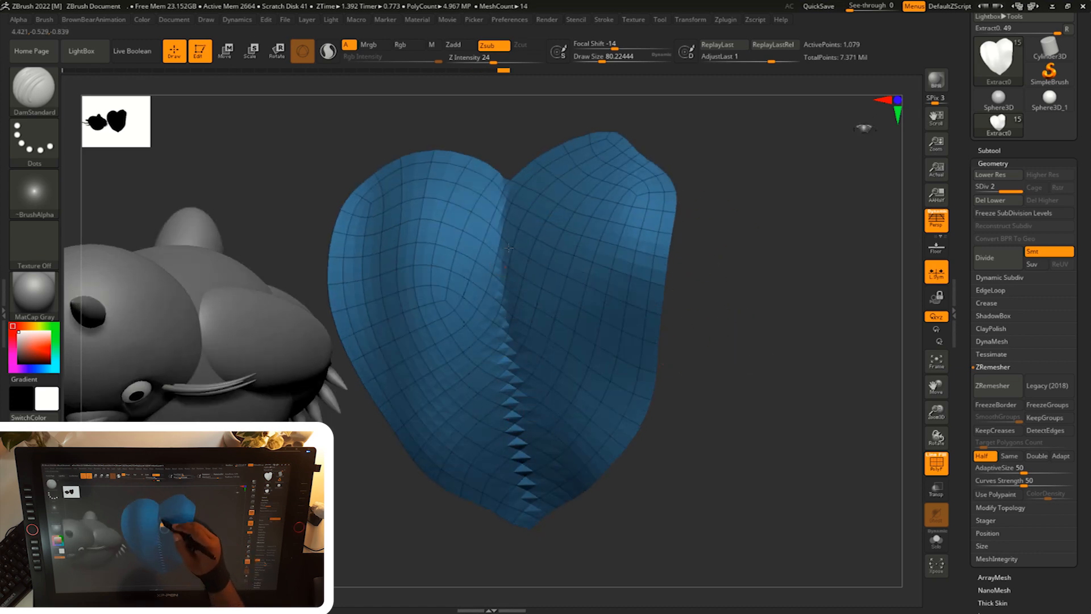
drag(576, 481, 589, 329)
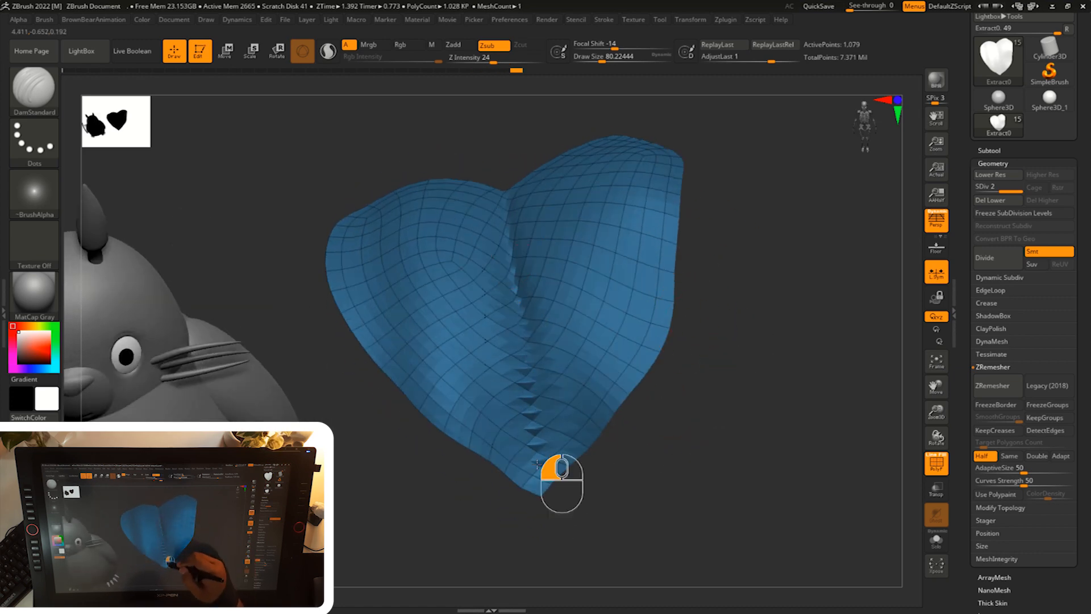
- Smooth the central vein and recarve it down to the tip with a draw size of about 71
key(s)
drag(744, 448, 713, 403)
mouse_move(658, 422)
mouse_down()
mouse_move(620, 433)
mouse_move(694, 433)
mouse_up()
key(s)
drag(684, 433, 700, 434)
mouse_move(554, 412)
shift+mouse_down()
mouse_move(554, 267)
mouse_move(529, 318)
shift+mouse_up()
drag(682, 453, 636, 421)
key(s)
drag(609, 392, 600, 392)
drag(529, 263, 545, 407)
drag(549, 452, 547, 455)
drag(631, 479, 683, 471)
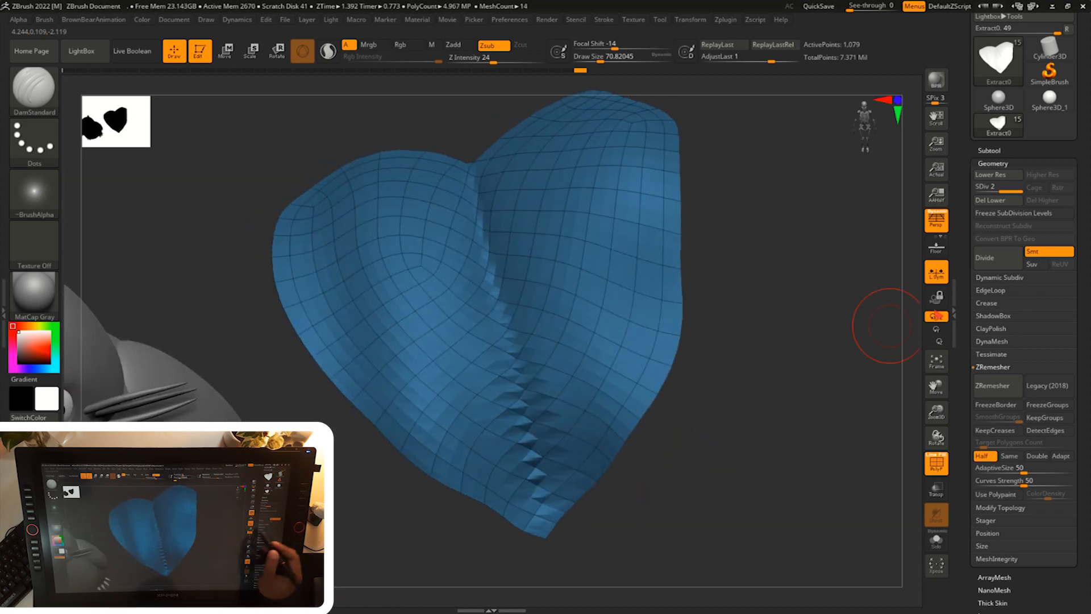
- Subdivide the leaf three more times, up to subdivision level 5
click(994, 258)
click(993, 258)
click(993, 257)
drag(845, 310, 795, 354)
- Sharpen the central vein near the notch with a draw size of about 65 and smooth along its length
key(s)
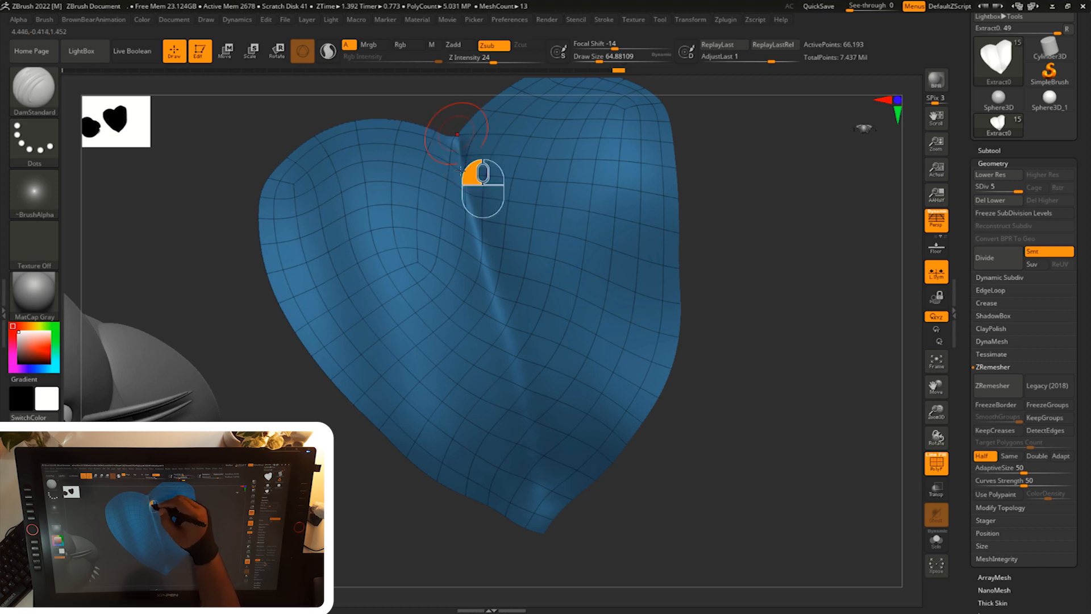
mouse_move(468, 208)
mouse_down()
mouse_move(524, 382)
mouse_move(540, 470)
mouse_move(595, 522)
mouse_move(538, 503)
mouse_move(582, 496)
mouse_move(574, 375)
mouse_move(508, 191)
mouse_up()
drag(737, 372, 725, 455)
shift+drag(529, 409, 466, 139)
drag(722, 341, 648, 421)
shift+drag(451, 185, 518, 398)
mouse_move(767, 443)
alt+mouse_down()
mouse_move(748, 392)
mouse_move(762, 412)
alt+mouse_up()
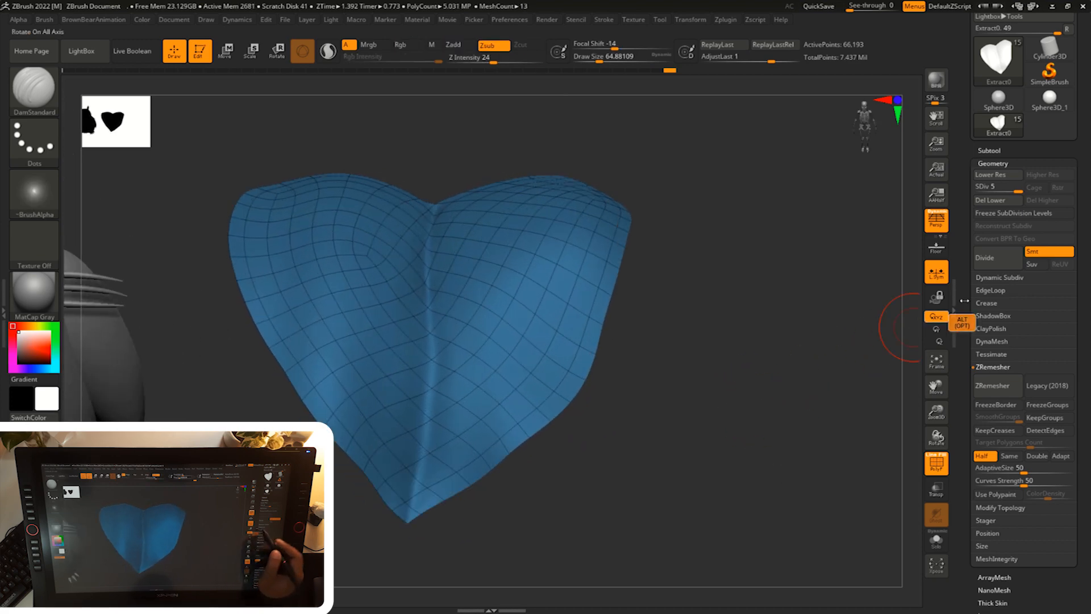
- Switch the leaf to its lowest subdivision level and delete the higher levels
click(1012, 213)
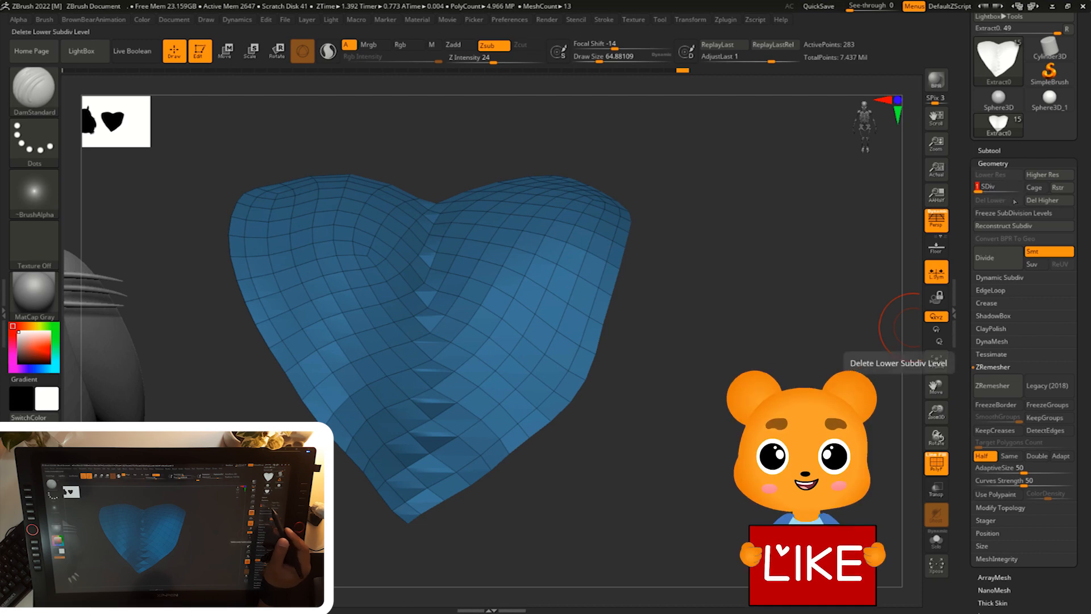
click(1047, 202)
mouse_move(753, 376)
alt+mouse_down()
mouse_move(753, 362)
mouse_move(767, 383)
mouse_move(775, 372)
alt+mouse_up()
- Choose the ZModeler brush and set its polygon action to QMesh with All Polygons as the target
key(w)
key(b)
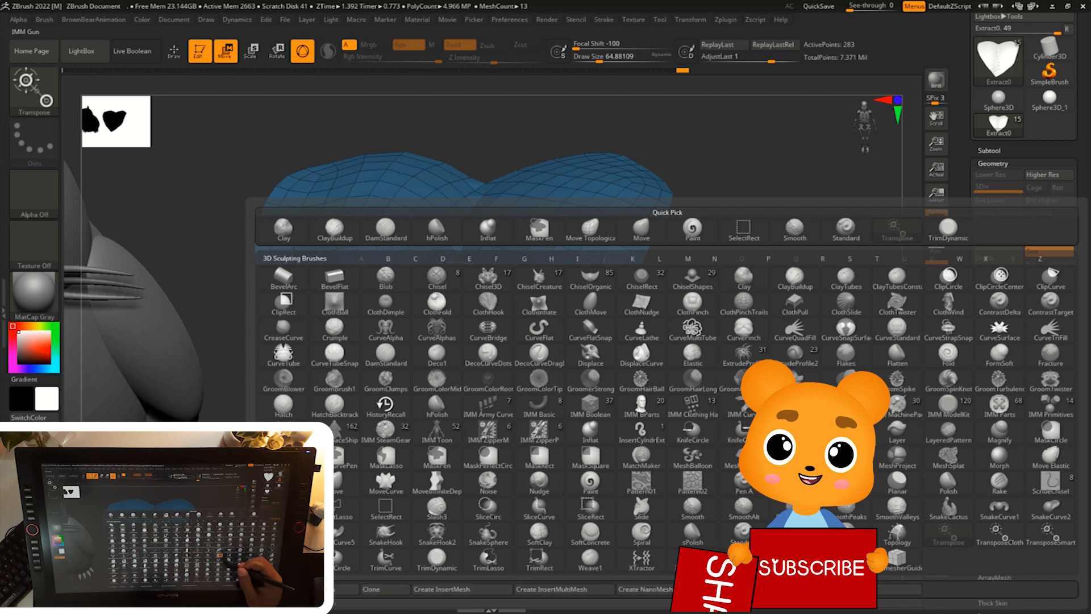
key(z)
key(m)
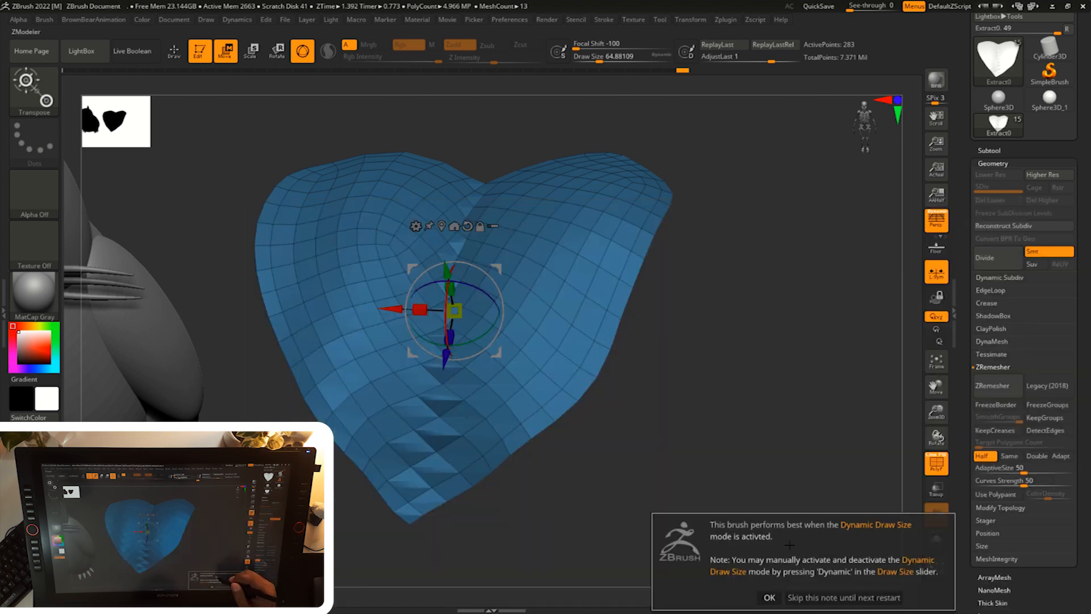
click(769, 597)
mouse_move(779, 479)
alt+mouse_down()
mouse_move(725, 477)
mouse_move(764, 476)
mouse_move(621, 368)
alt+mouse_up()
key(space)
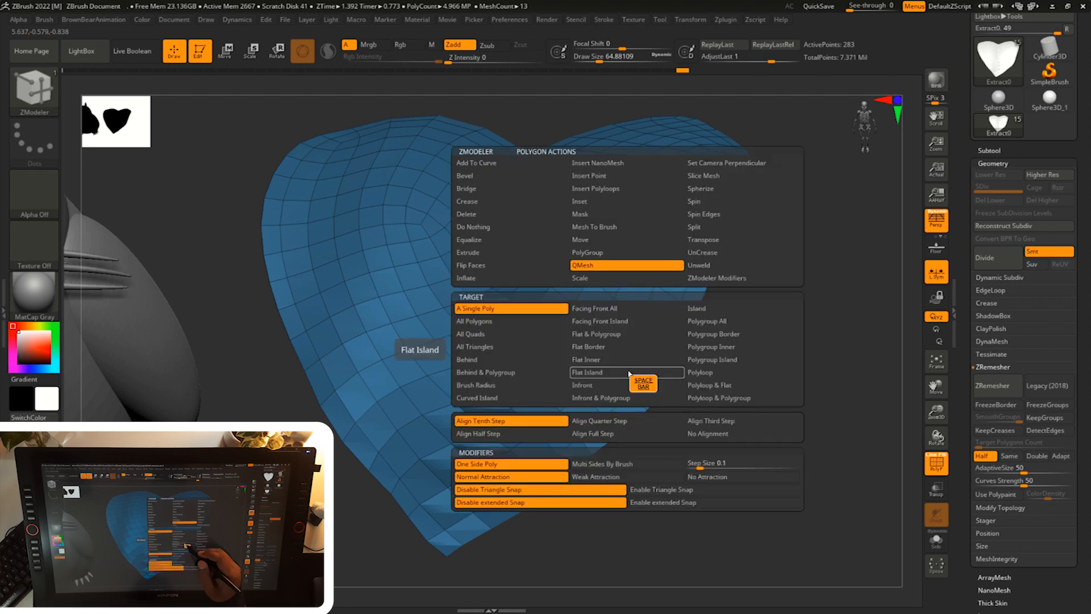
click(552, 326)
- Extrude all of the leaf's polygons slightly with QMesh to give it a thin, even thickness, redoing the first extrusion
drag(784, 368, 638, 365)
drag(745, 331, 750, 427)
key(ctrl+z)
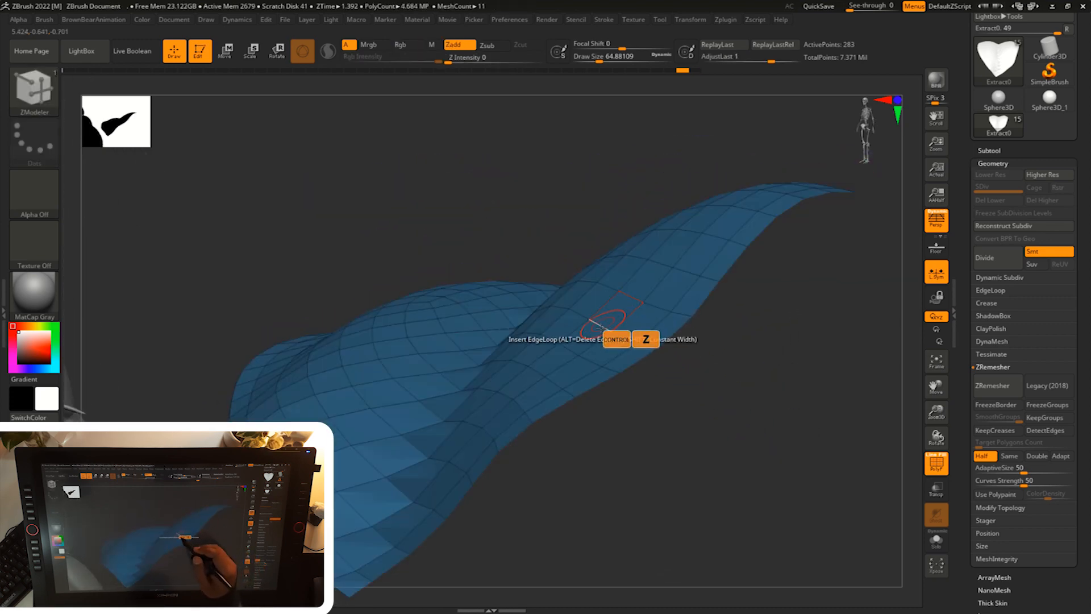
drag(588, 337, 586, 326)
drag(699, 387, 775, 390)
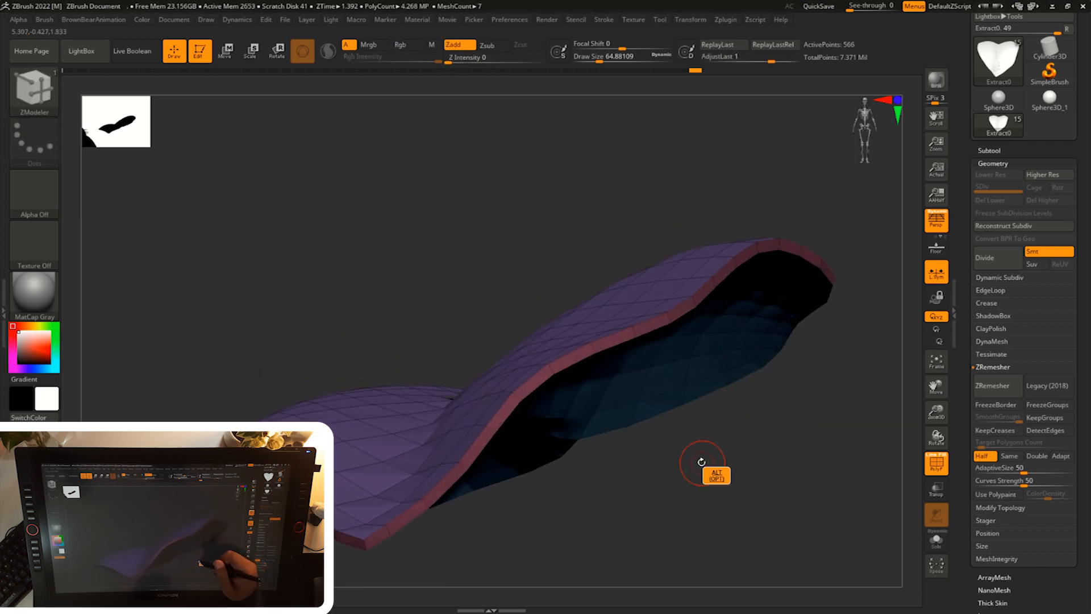
- Insert single edge loops around the leaf's rim to support both of its edges
alt+drag(701, 462, 670, 491)
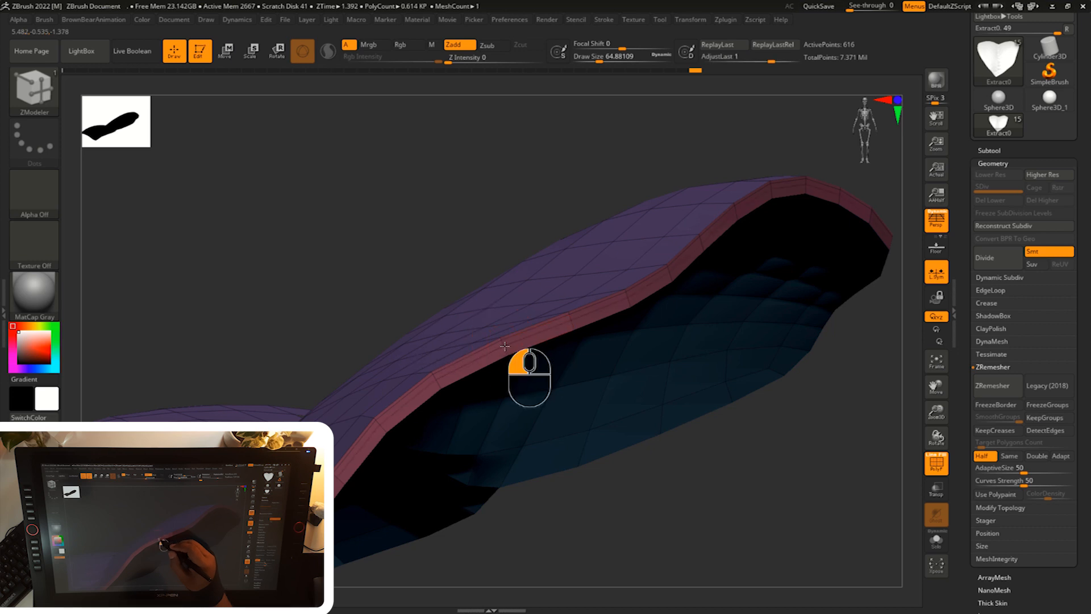
key(space)
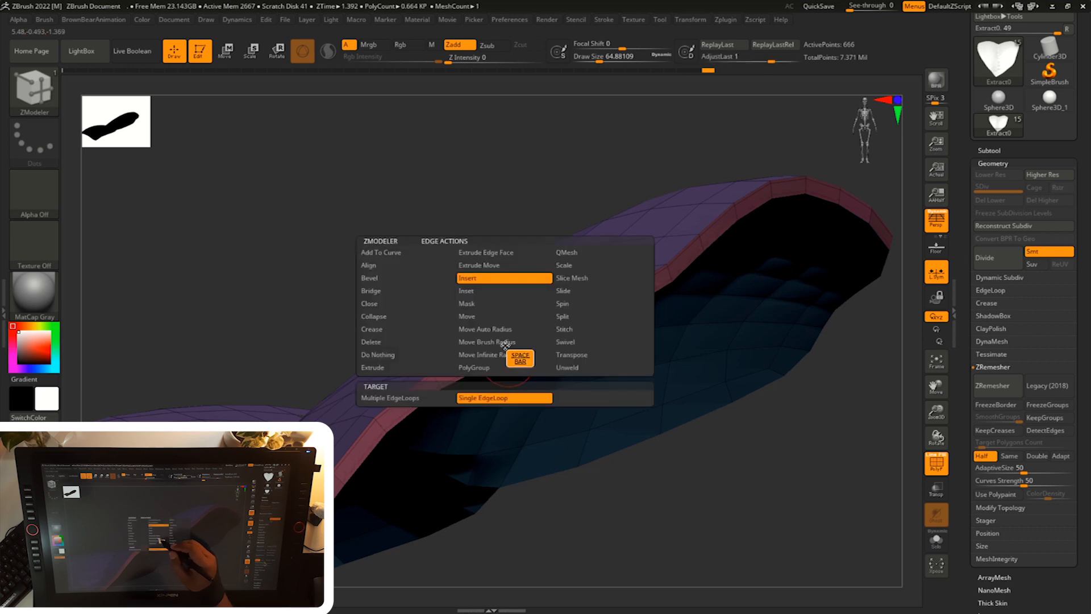
click(506, 341)
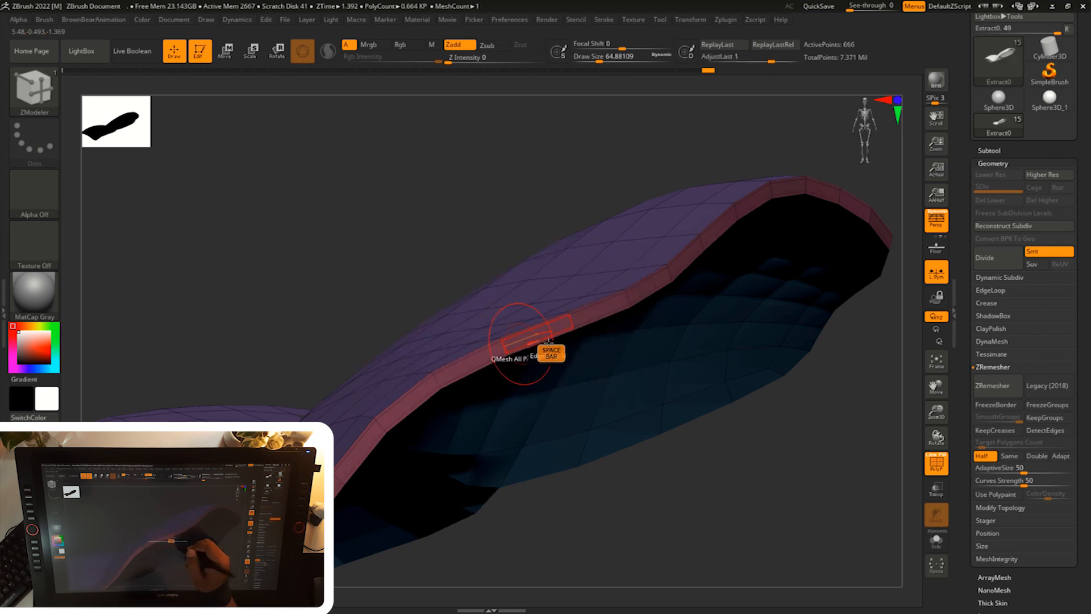
- Try to insert extra edge loops near the leaf's pointed tip
mouse_move(679, 501)
alt+mouse_down()
mouse_move(640, 461)
mouse_move(690, 397)
mouse_move(595, 417)
alt+mouse_up()
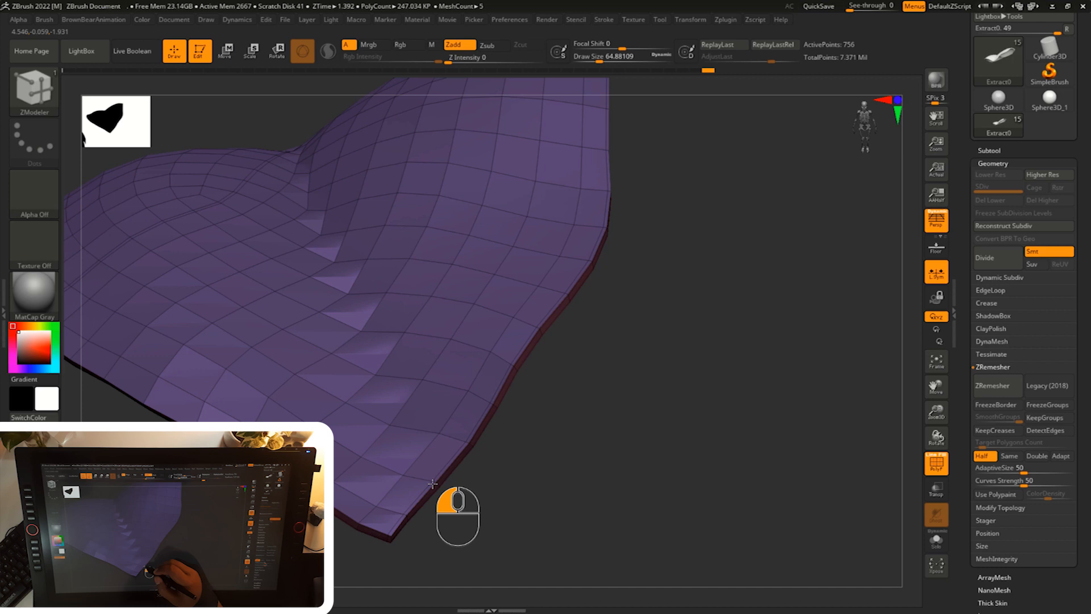
alt+drag(550, 483, 656, 437)
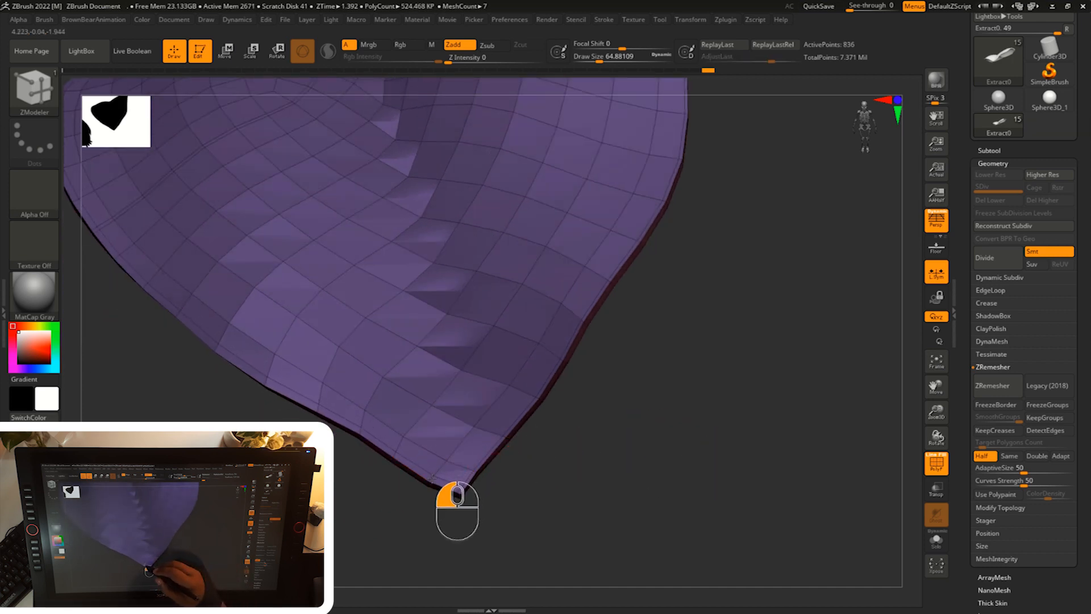
mouse_move(430, 483)
alt+mouse_down()
mouse_move(604, 452)
mouse_move(587, 331)
mouse_move(600, 243)
mouse_move(615, 426)
mouse_move(723, 373)
mouse_move(710, 411)
alt+mouse_up()
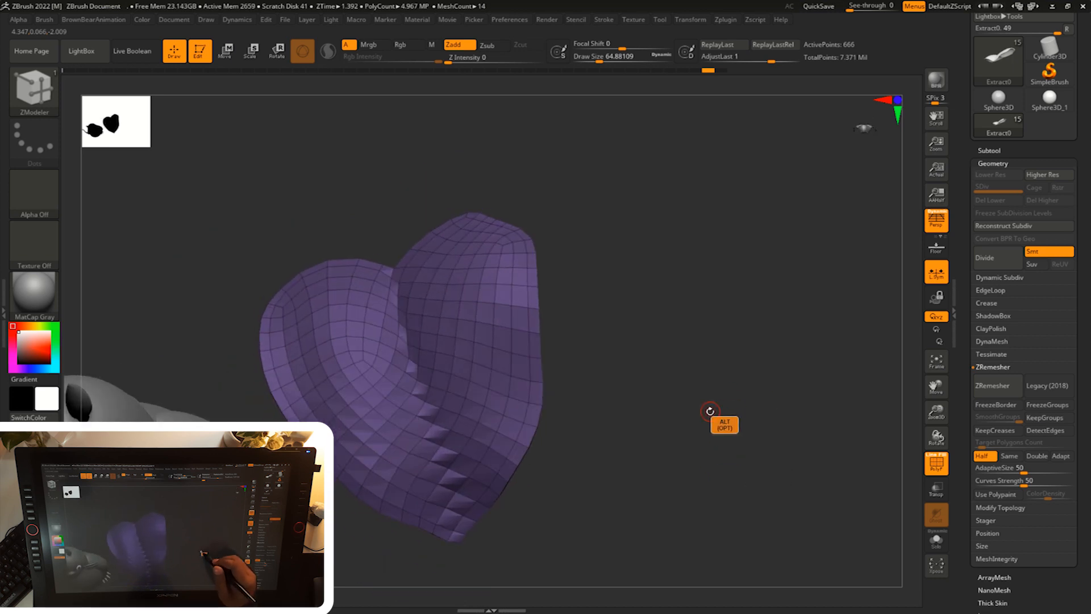
- Subdivide the thickened leaf up to subdivision level 5
key(w)
alt+drag(663, 367, 697, 356)
drag(697, 356, 799, 379)
click(990, 259)
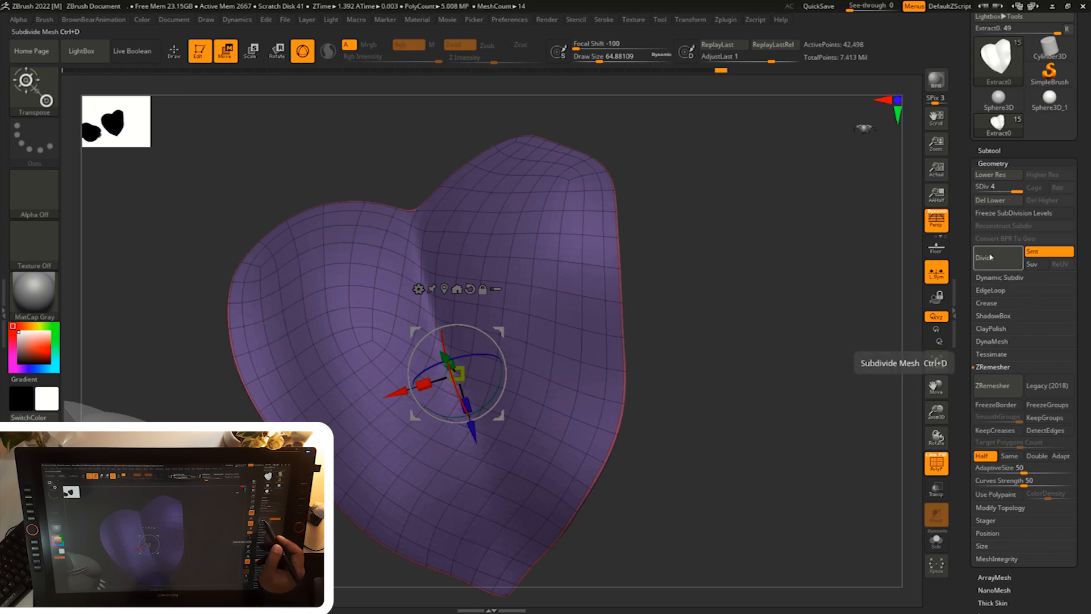
drag(779, 284, 771, 367)
- Switch to the Move brush with a draw size of about 90 and turn off the leaf's wireframe display
key(b)
key(m)
key(v)
key(s)
mouse_move(763, 366)
mouse_down()
mouse_move(781, 376)
mouse_move(772, 460)
mouse_move(778, 401)
mouse_move(795, 410)
mouse_move(784, 370)
mouse_up()
key(shift+f)
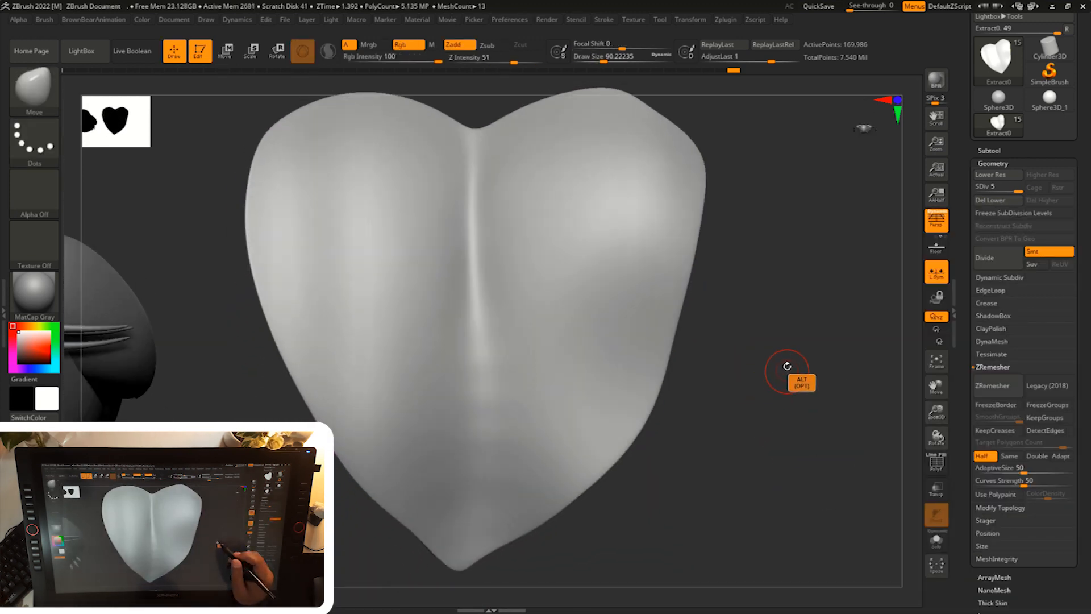
- Recarve the central vein from notch to tip on the thickened leaf with DamStandard at a draw size of about 101
key(b)
key(d)
key(s)
key(s)
drag(794, 392, 796, 393)
drag(796, 397, 796, 423)
key(s)
drag(490, 114, 474, 558)
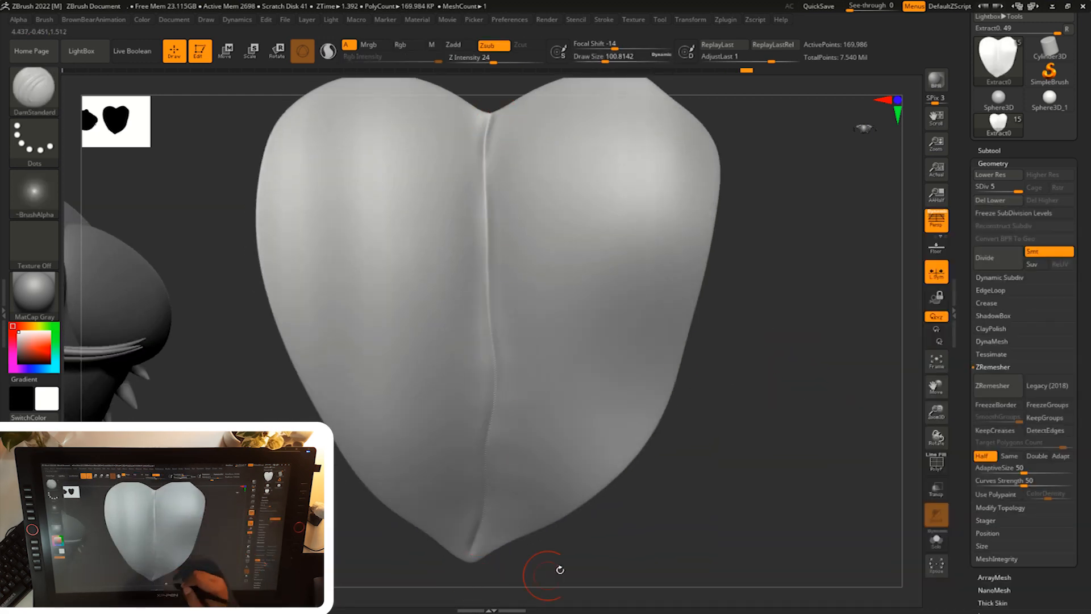
drag(557, 570, 559, 537)
mouse_move(487, 118)
mouse_down()
mouse_move(485, 431)
mouse_move(469, 543)
mouse_up()
- Smooth the central vein, carve it again down to the tip, and undo the extra stroke beside it
shift+drag(471, 539, 492, 296)
shift+drag(748, 412, 750, 377)
drag(486, 283, 473, 531)
mouse_move(715, 475)
mouse_down()
mouse_move(732, 408)
mouse_move(738, 423)
mouse_up()
drag(454, 338, 452, 471)
key(ctrl+z)
- Smooth the irregular stretches of the central vein and touch up its end
mouse_move(717, 397)
mouse_down()
mouse_move(716, 343)
mouse_move(609, 355)
mouse_move(625, 432)
mouse_up()
shift+drag(503, 483, 507, 507)
mouse_move(676, 364)
alt+mouse_down()
mouse_move(685, 436)
mouse_move(683, 407)
mouse_move(728, 446)
mouse_move(680, 428)
alt+mouse_up()
shift+drag(443, 340, 448, 378)
drag(627, 531, 576, 499)
shift+drag(452, 336, 454, 352)
alt+drag(637, 505, 596, 505)
mouse_move(596, 506)
mouse_down()
mouse_move(600, 488)
mouse_move(619, 519)
mouse_up()
mouse_move(500, 539)
alt+mouse_down()
mouse_move(528, 541)
mouse_move(506, 549)
alt+mouse_up()
- Try carving curved side veins on one half of the leaf with a draw size of about 128
key(s)
mouse_move(480, 438)
mouse_down()
mouse_move(628, 434)
mouse_move(569, 436)
mouse_up()
key(ctrl+z)
key(ctrl+z)
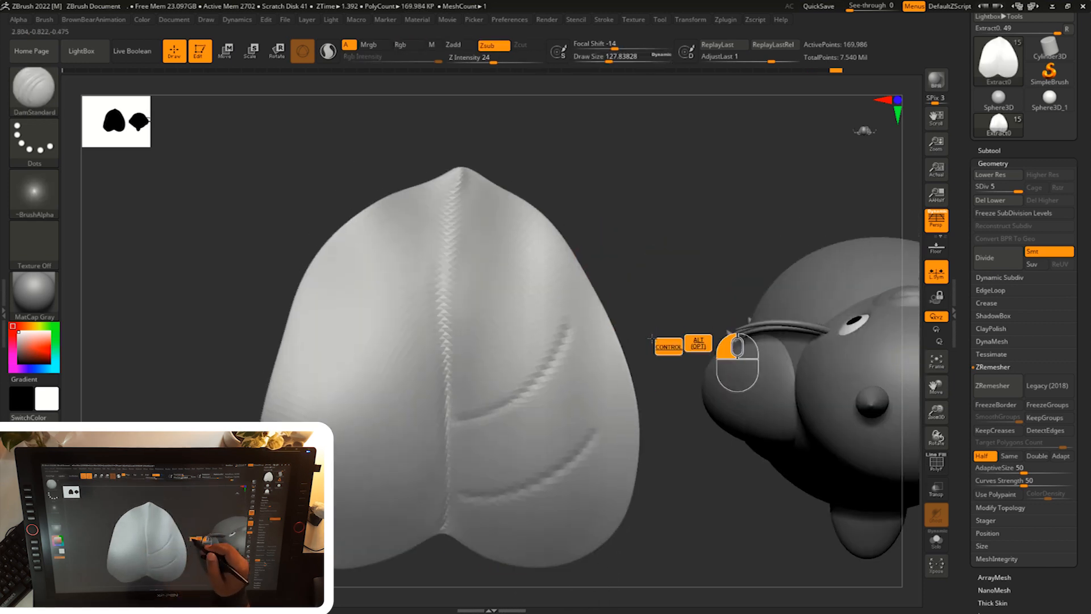
mouse_move(450, 504)
mouse_down()
mouse_move(557, 512)
mouse_move(618, 384)
mouse_up()
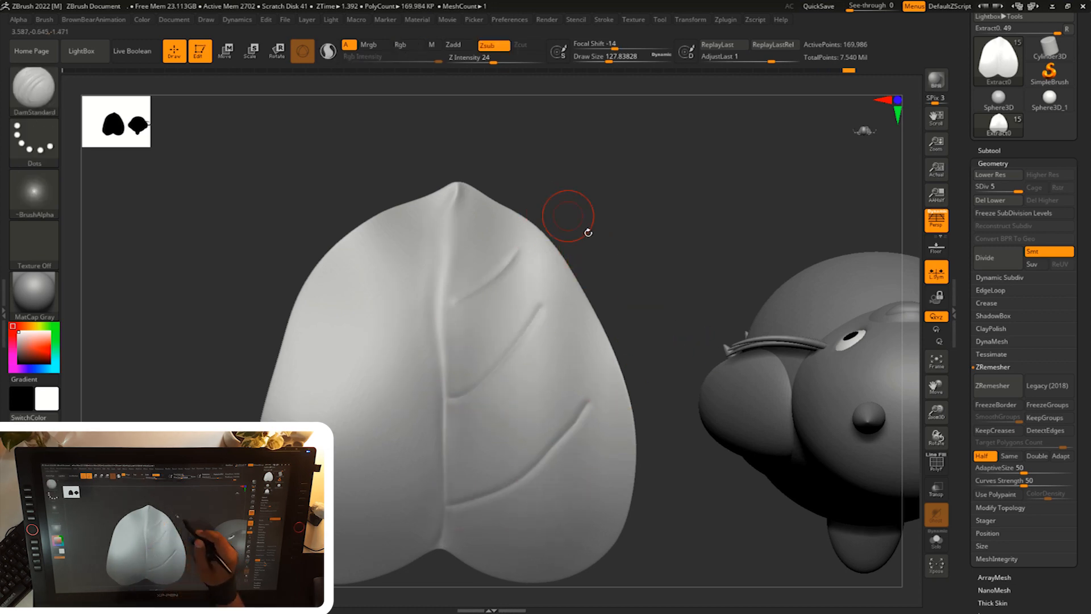
drag(638, 257, 642, 162)
drag(639, 420, 651, 284)
drag(638, 369, 592, 366)
key(ctrl+z)
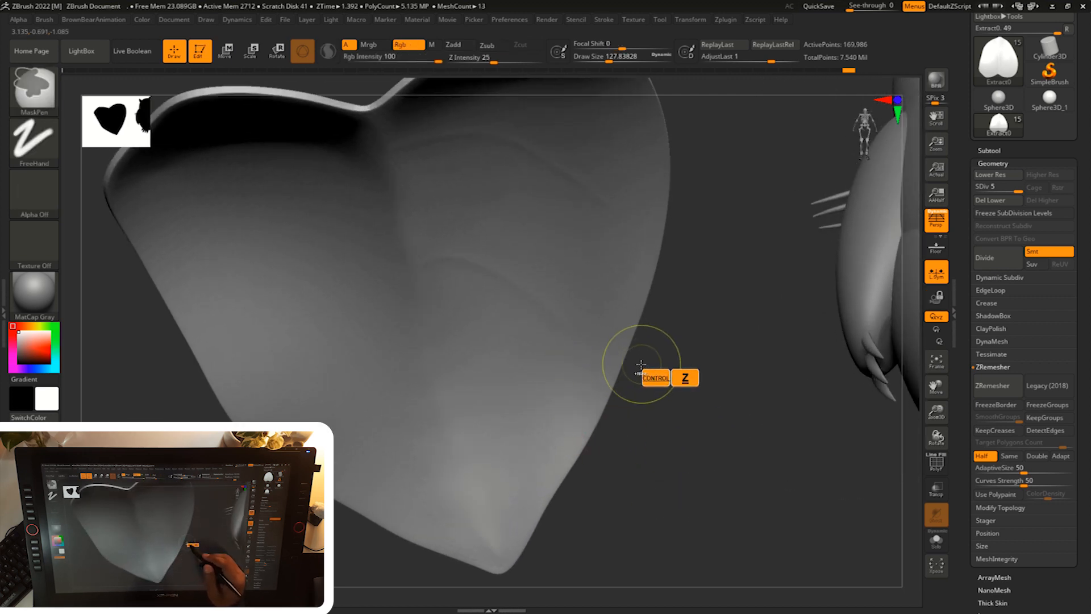
- Adjust the DamStandard brush's settings and carve a curved side vein on one half of the leaf
mouse_move(676, 390)
mouse_down()
mouse_move(735, 499)
mouse_move(665, 445)
mouse_move(358, 322)
mouse_up()
click(45, 19)
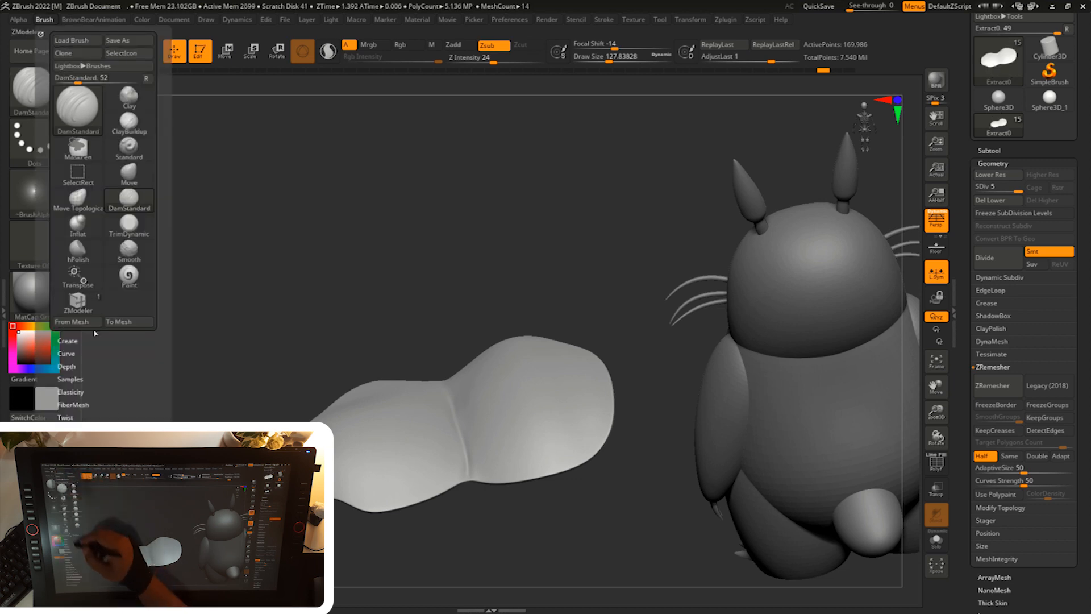
drag(133, 471, 131, 336)
click(76, 235)
mouse_move(603, 499)
mouse_down()
mouse_move(639, 558)
mouse_move(625, 554)
mouse_move(629, 482)
mouse_move(529, 482)
mouse_move(571, 387)
mouse_up()
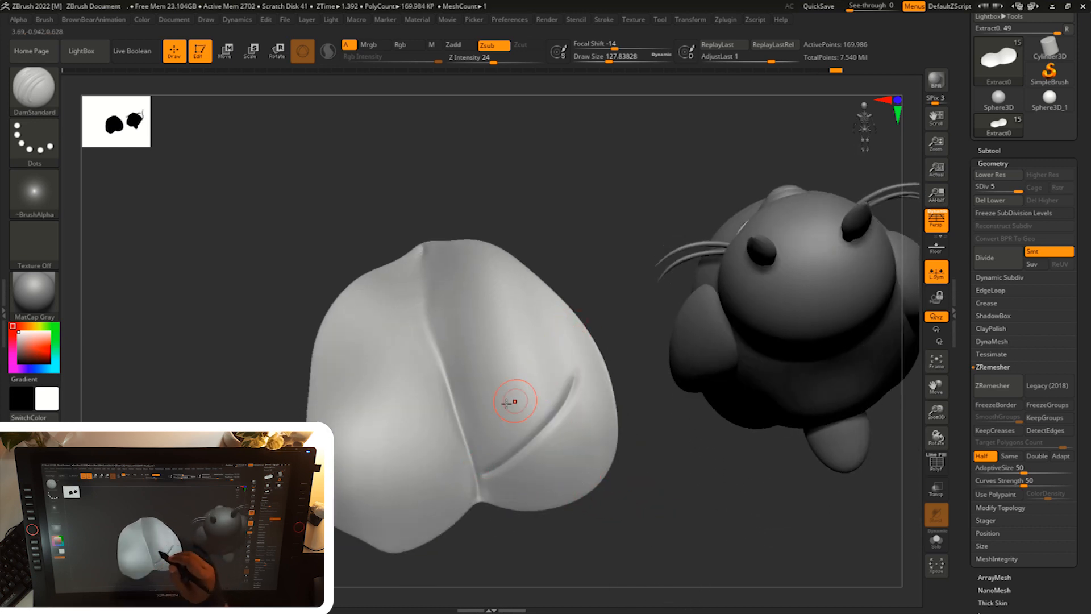
- Carve curved side veins across both halves of the leaf, branching from the central vein, with a draw size of about 128
drag(531, 310, 448, 339)
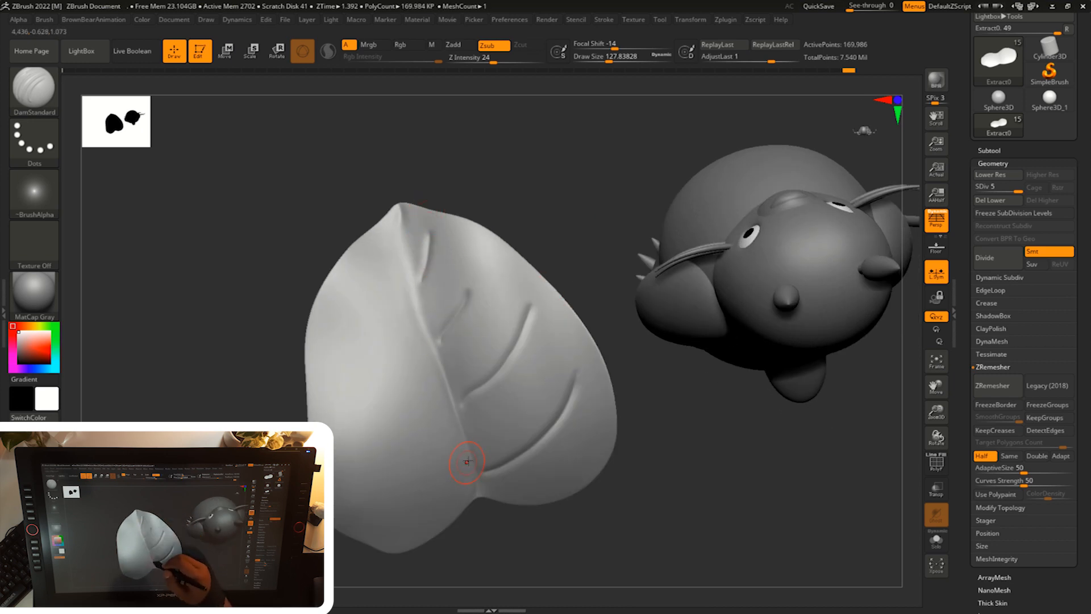
drag(446, 460, 371, 392)
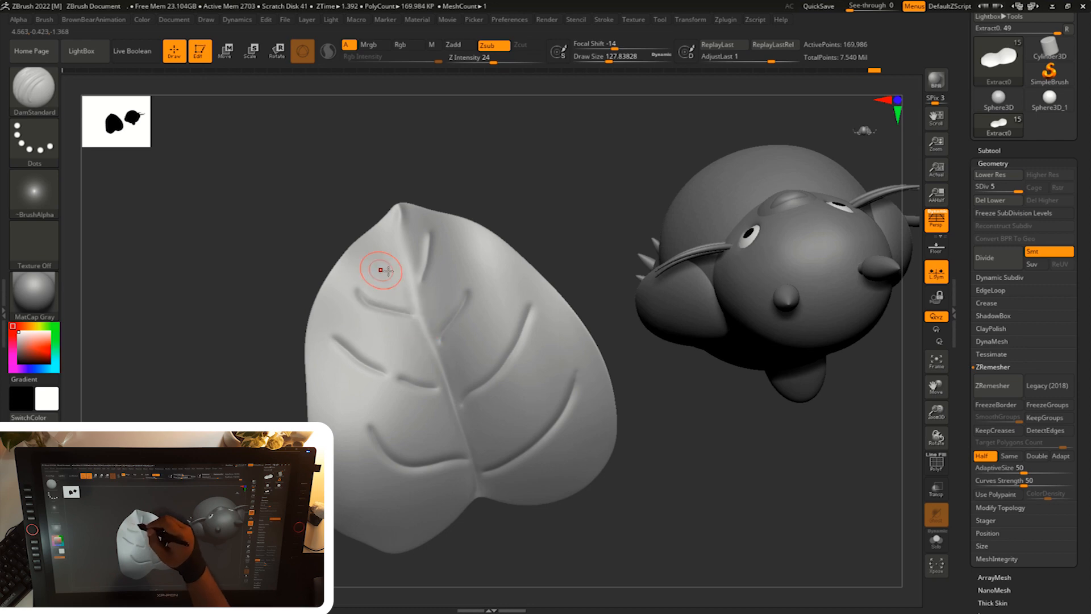
- Smooth the side veins in the lower part of the leaf around its tip with a draw size of about 192
drag(647, 498, 573, 423)
mouse_move(503, 392)
shift+mouse_down()
mouse_move(500, 370)
mouse_move(442, 341)
mouse_move(440, 324)
shift+mouse_up()
mouse_move(437, 367)
shift+mouse_down()
mouse_move(489, 474)
mouse_move(380, 427)
shift+mouse_up()
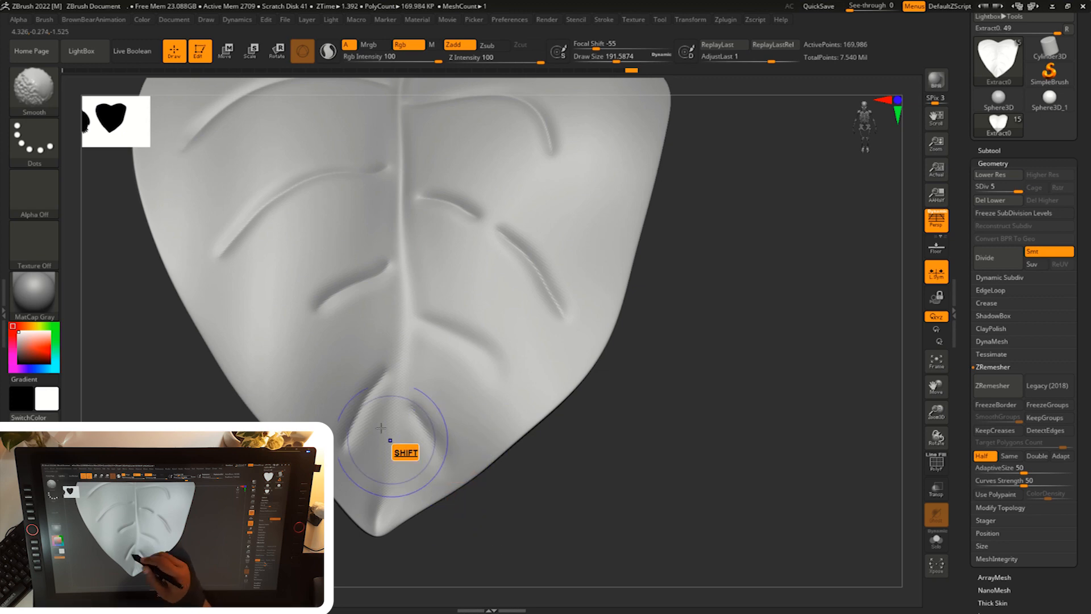
alt+drag(660, 408, 655, 505)
mouse_move(378, 476)
shift+mouse_down()
mouse_move(376, 550)
mouse_move(374, 312)
shift+mouse_up()
drag(680, 302, 676, 432)
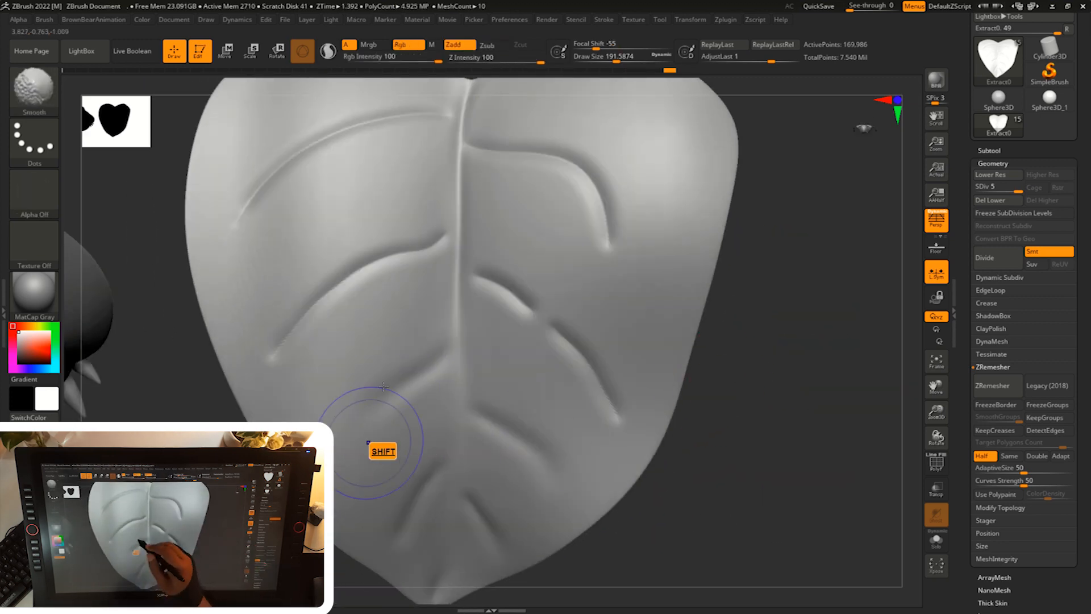
- Soften the middle and upper side veins on both halves of the leaf by smoothing them
shift+drag(251, 401, 425, 267)
alt+drag(745, 293, 733, 351)
shift+drag(603, 483, 534, 332)
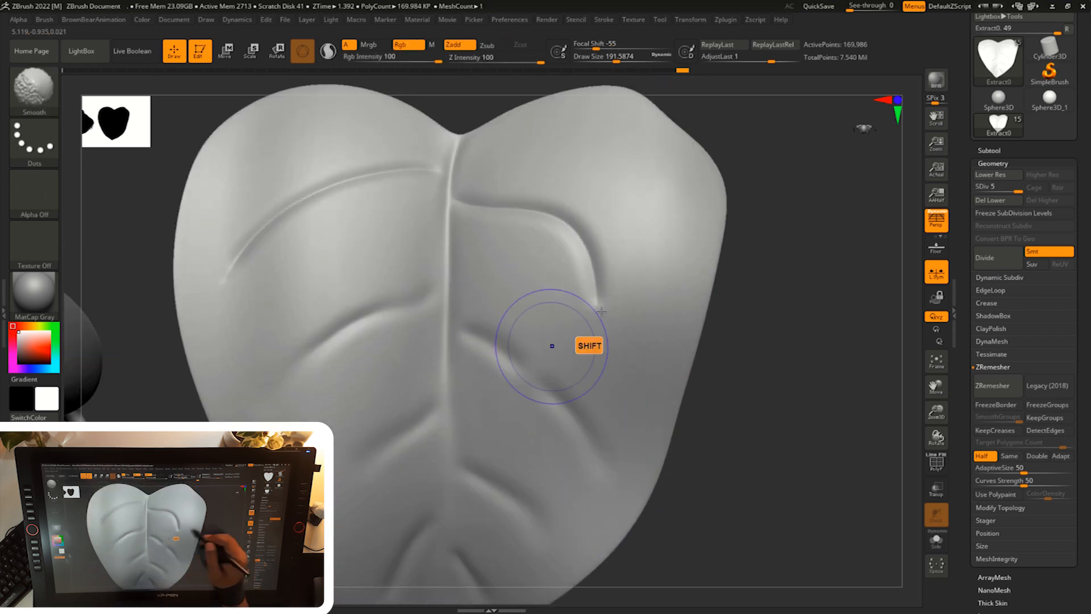
alt+drag(783, 305, 705, 364)
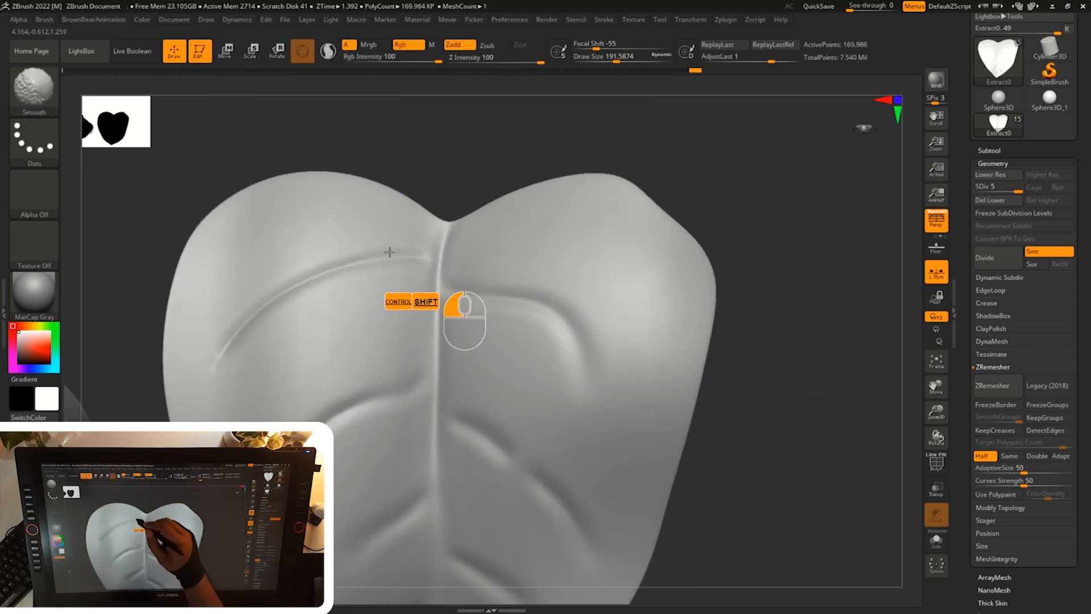
mouse_move(670, 397)
alt+mouse_down()
mouse_move(728, 388)
mouse_move(753, 423)
alt+mouse_up()
shift+drag(360, 317, 298, 408)
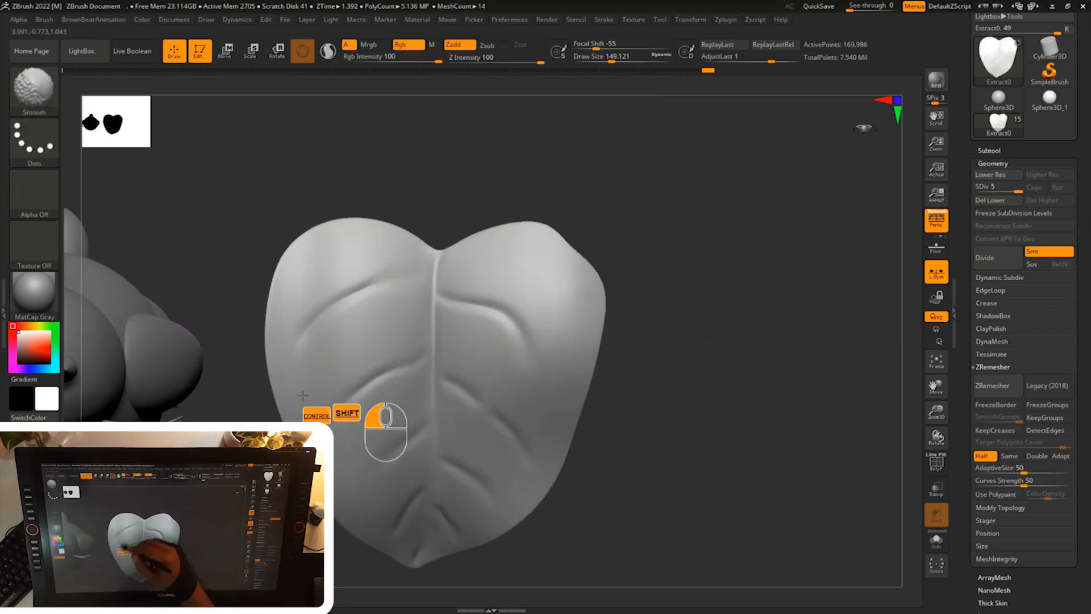
- Choose the Inflat brush and subdivide the leaf to level 6
drag(682, 469, 695, 407)
ctrl+alt+right_drag(695, 407, 711, 390)
key(b)
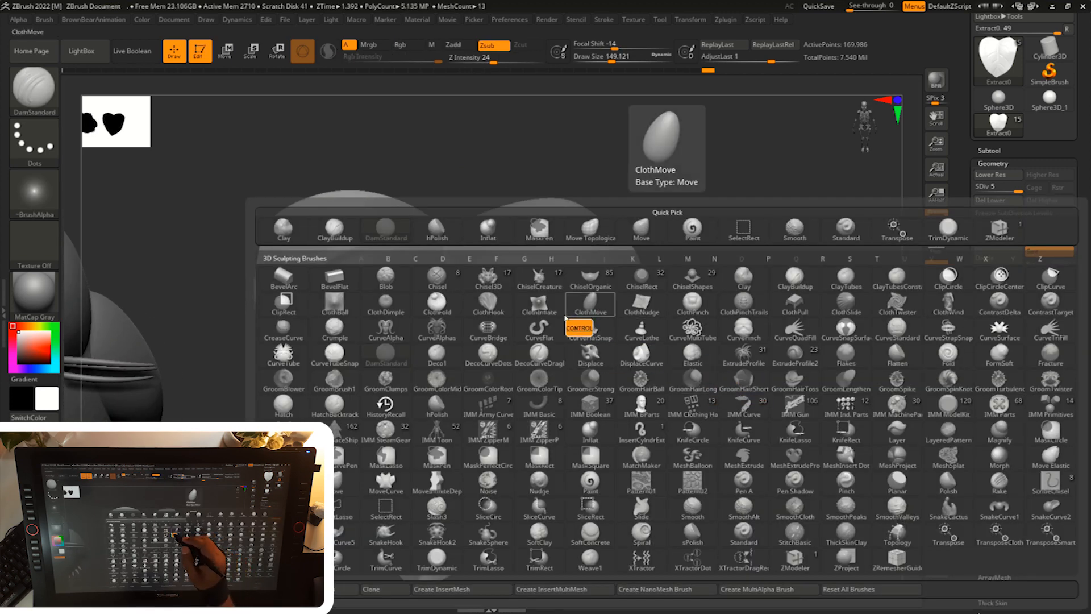
click(580, 307)
drag(657, 312, 654, 284)
key(s)
drag(483, 302, 470, 295)
key(ctrl+d)
- Try inflating the leaf along its central vein and undo the stroke
mouse_move(451, 221)
mouse_down()
mouse_move(449, 209)
mouse_move(448, 335)
mouse_up()
key(ctrl+z)
key(s)
drag(700, 403, 717, 408)
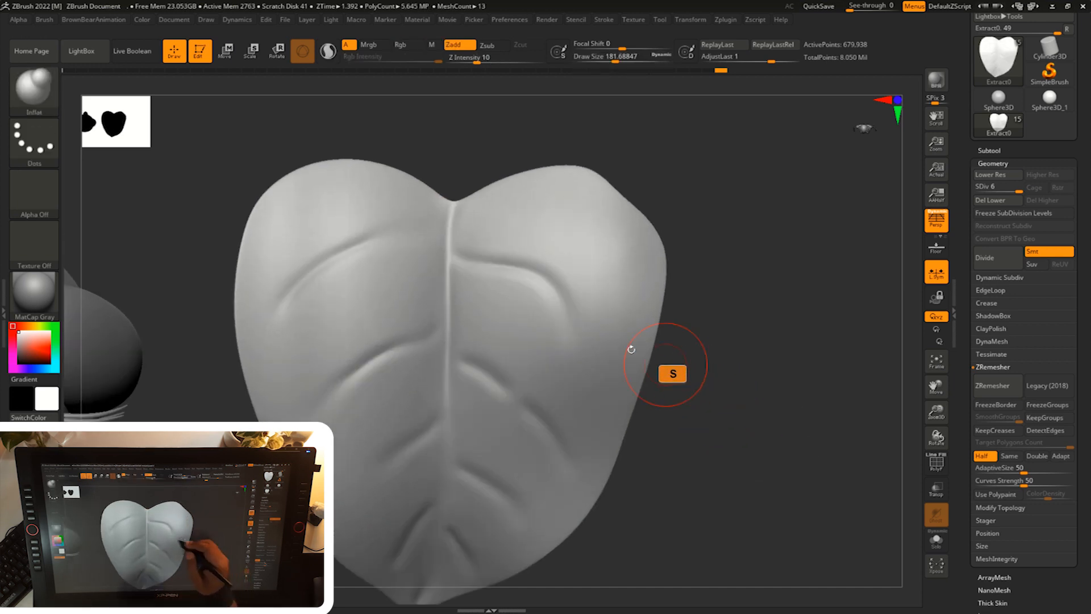
mouse_move(708, 382)
alt+mouse_down()
mouse_move(742, 358)
mouse_move(738, 366)
alt+mouse_up()
key(s)
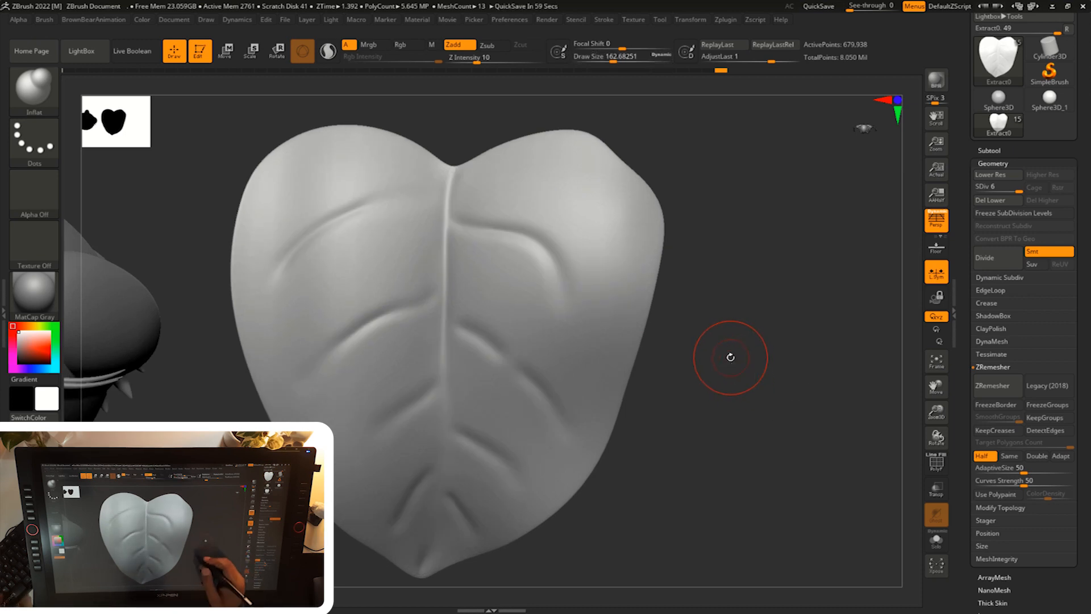
- Carve a fine crease along the central vein using the DamStandard brush at a draw size of about 51, replacing the unsatisfactory strokes
key(b)
key(d)
key(s)
key(s)
drag(714, 329, 692, 325)
key(s)
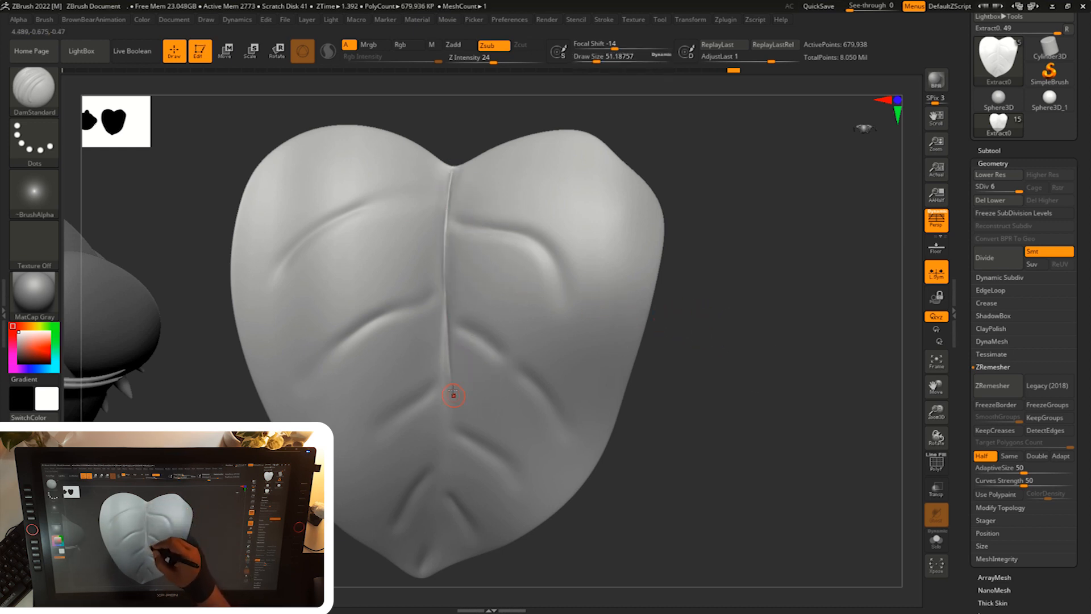
key(ctrl+z)
drag(449, 220, 444, 325)
key(ctrl+z)
drag(453, 170, 443, 373)
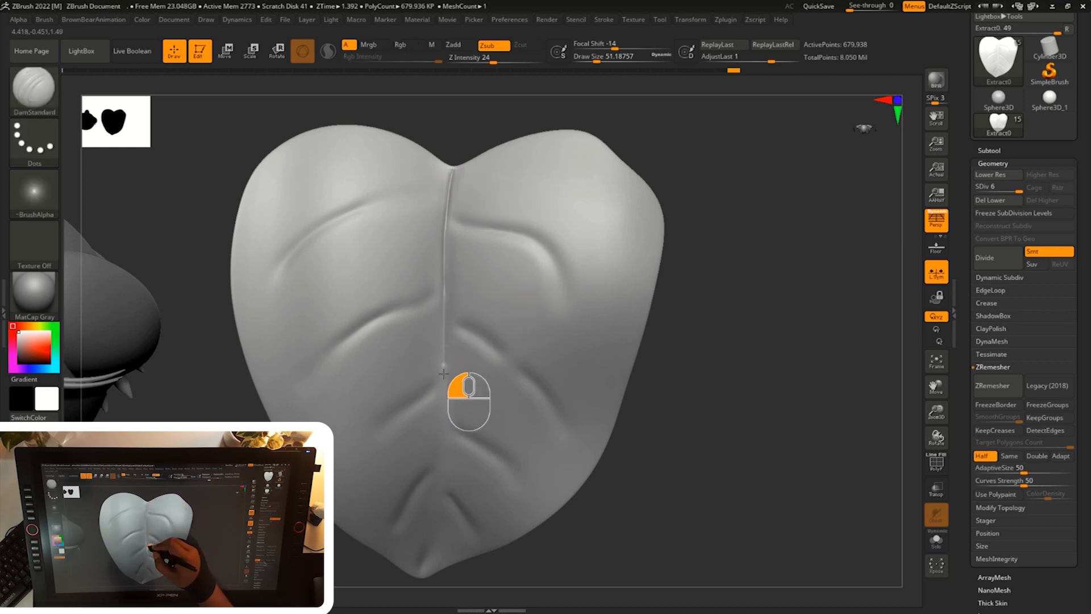
- Smooth the lower central vein, then carve and smooth the broken side vein into one line with a draw size of about 120
drag(659, 434, 657, 396)
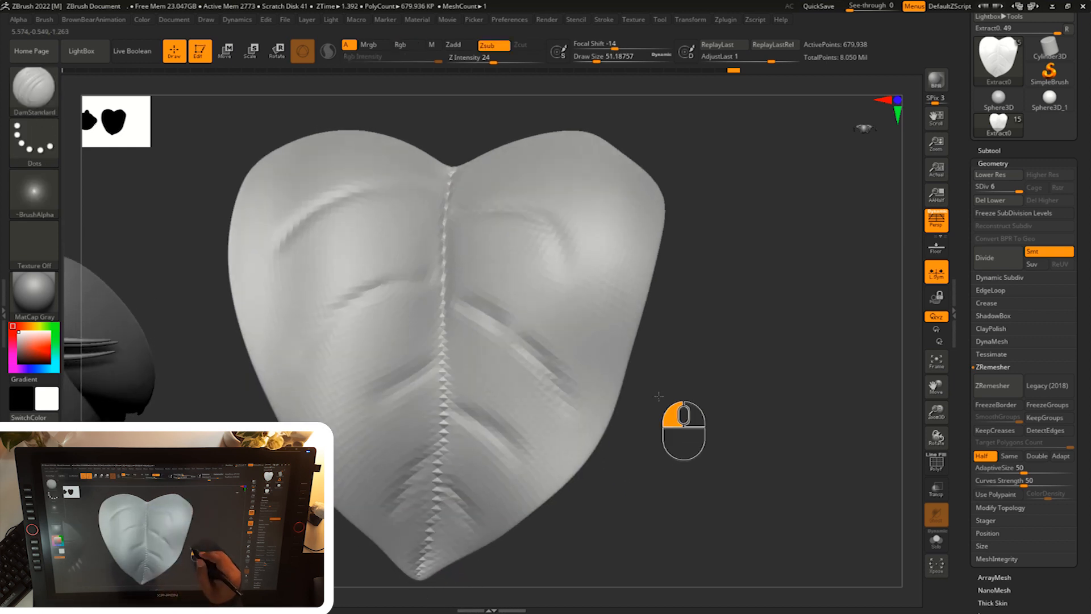
shift+drag(425, 561, 450, 375)
key(s)
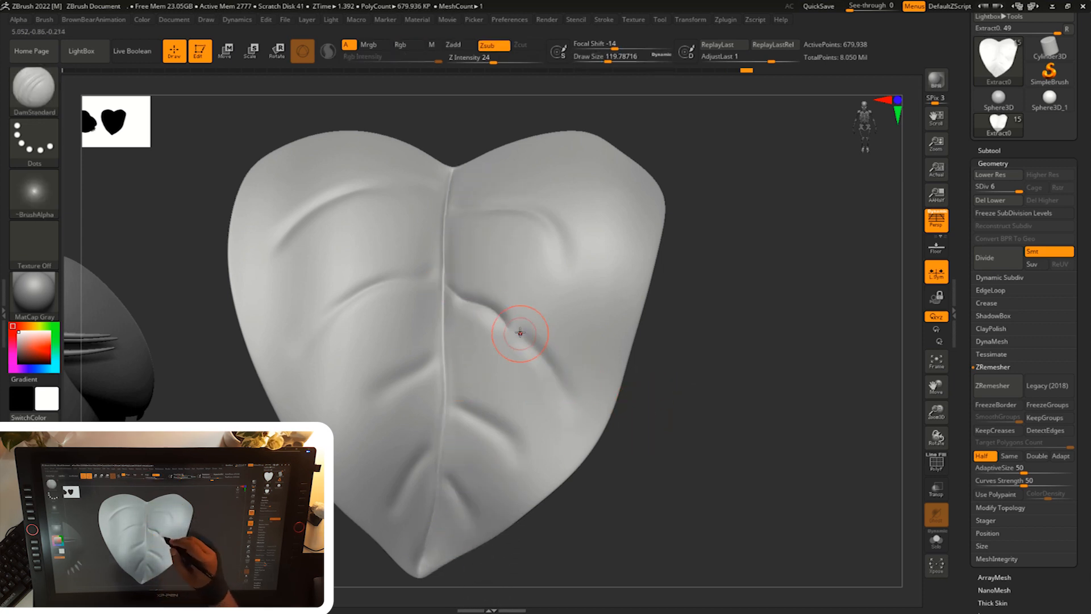
shift+drag(571, 407, 550, 370)
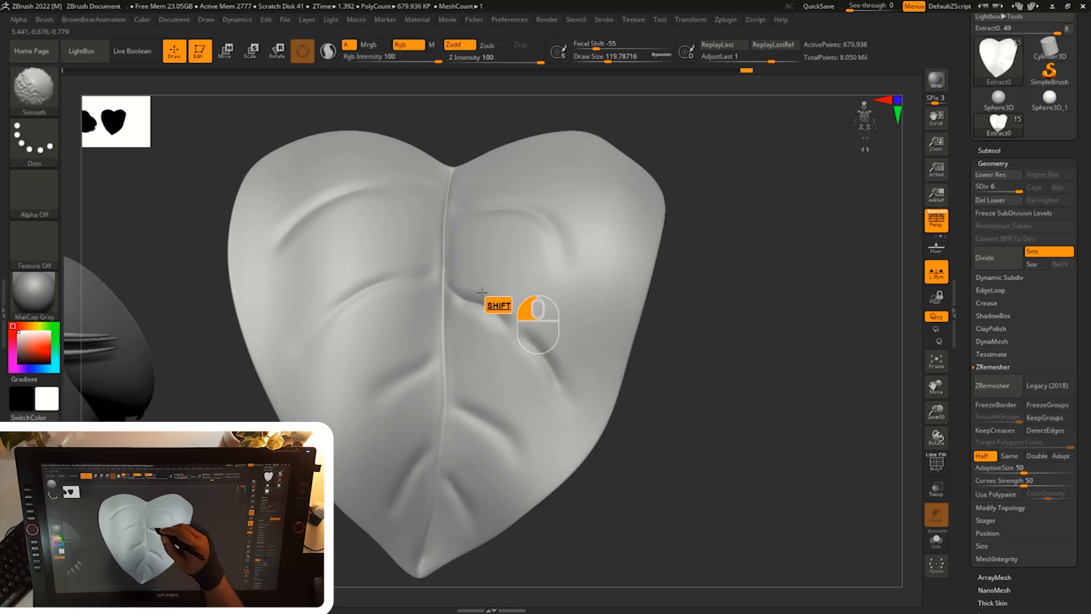
shift+drag(560, 380, 579, 407)
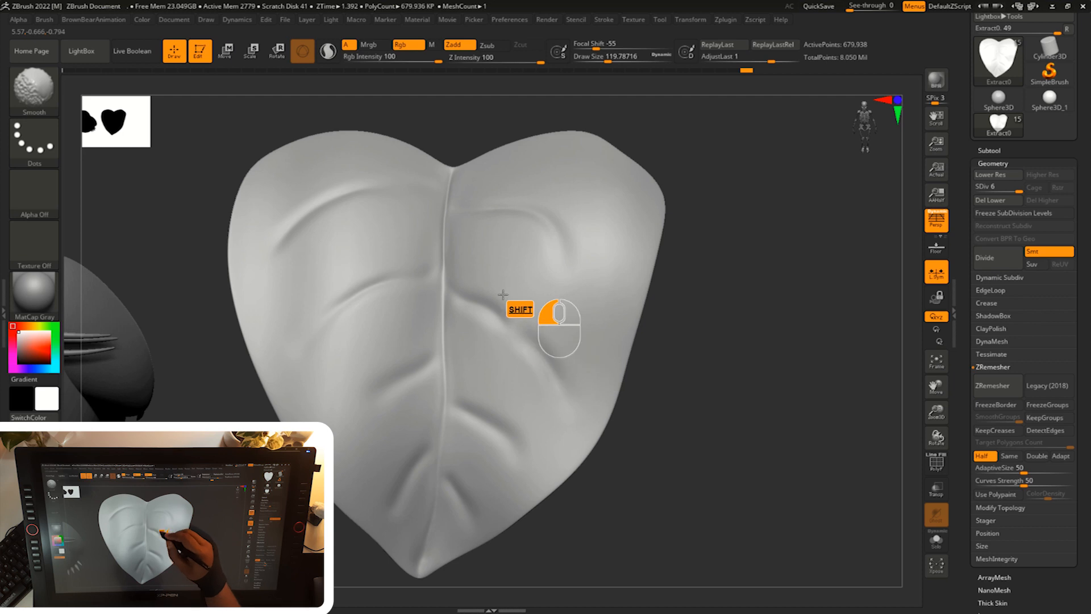
- Smooth the full length of the central vein and the small side veins near the leaf's tip
mouse_move(760, 312)
mouse_down()
mouse_move(753, 328)
mouse_move(741, 314)
mouse_up()
key(s)
shift+drag(426, 549, 441, 164)
mouse_move(717, 455)
mouse_down()
mouse_move(724, 382)
mouse_move(792, 434)
mouse_move(638, 446)
mouse_up()
shift+drag(395, 489, 418, 487)
drag(671, 461, 744, 440)
shift+drag(481, 501, 438, 425)
- Select the Inflat brush and lower the leaf to subdivision level 4
drag(724, 364, 725, 424)
key(b)
key(i)
key(n)
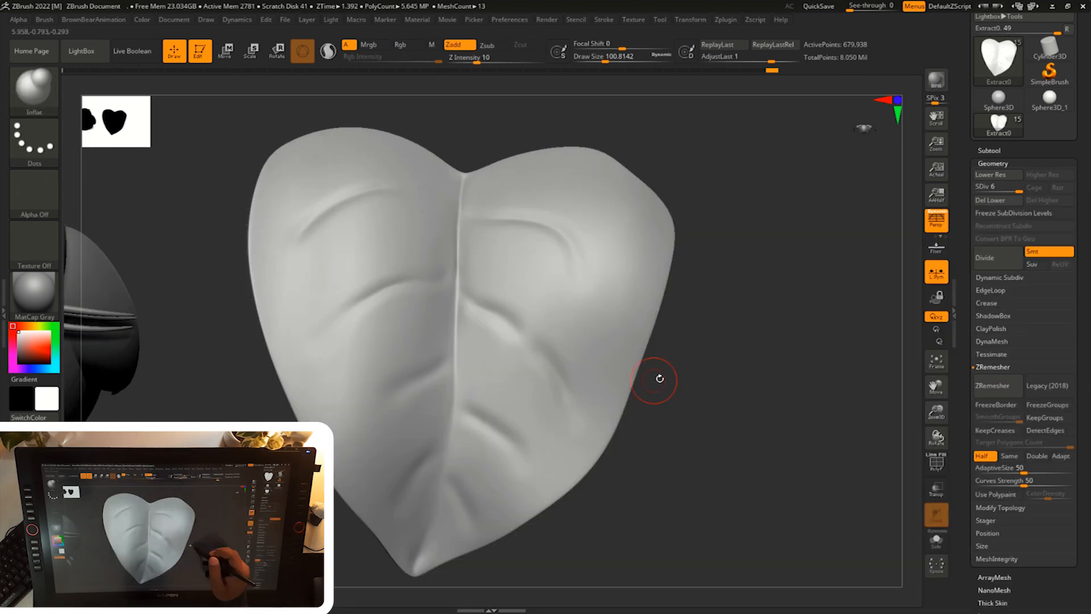
drag(648, 377, 799, 304)
drag(1017, 188, 991, 187)
alt+drag(858, 283, 855, 258)
click(1002, 188)
alt+drag(780, 330, 791, 301)
- Puff up the areas between the side veins on both halves with a draw size of about 386
key(s)
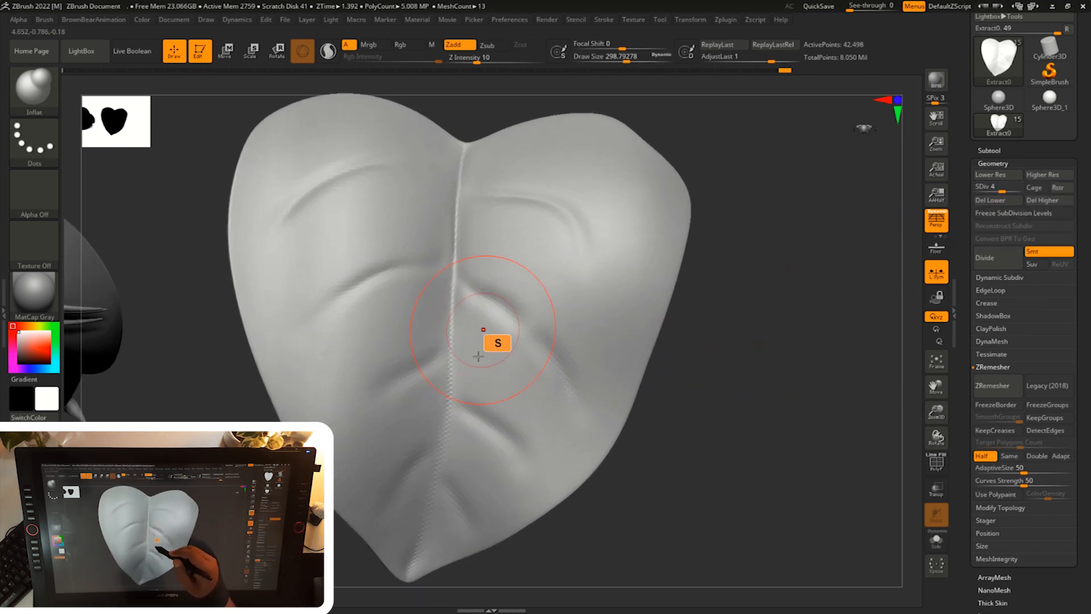
key(ctrl+z)
key(s)
drag(540, 384, 548, 384)
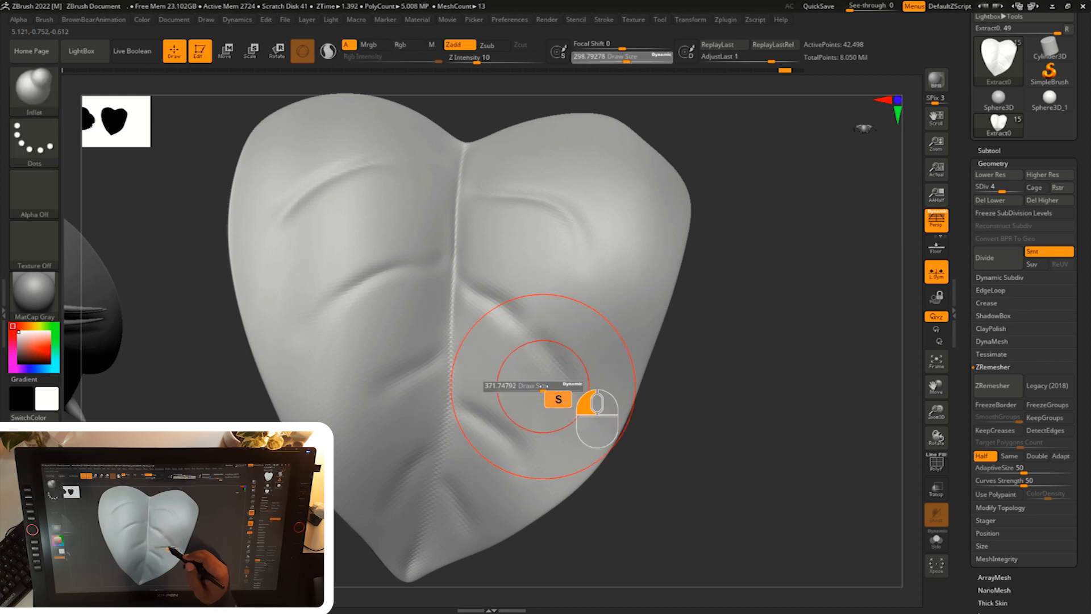
drag(504, 452, 471, 519)
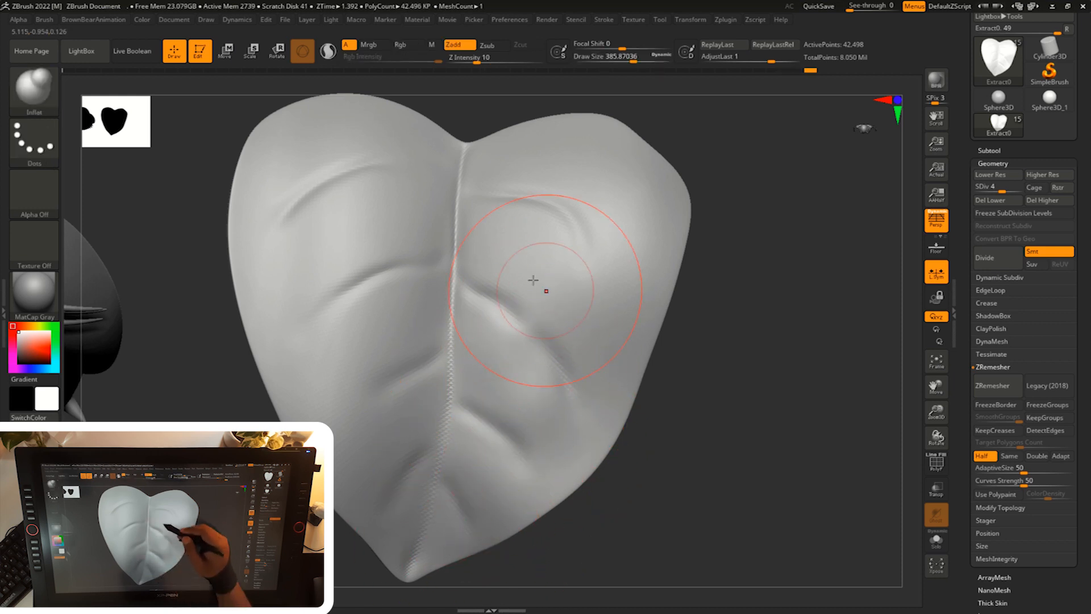
drag(367, 320, 372, 363)
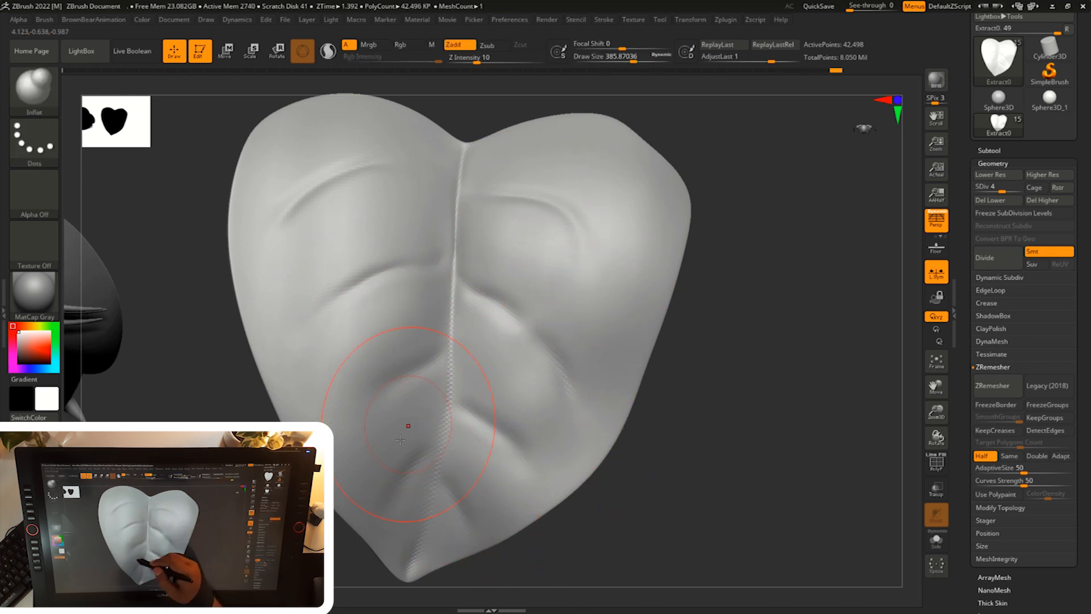
drag(743, 324, 749, 346)
mouse_move(287, 295)
mouse_down()
mouse_move(406, 240)
mouse_move(372, 227)
mouse_up()
drag(324, 154, 277, 350)
- Return the leaf to subdivision level 6 and smooth the surface beside the central vein with a draw size of about 372
mouse_move(719, 250)
mouse_down()
mouse_move(724, 312)
mouse_move(756, 324)
mouse_move(813, 301)
mouse_move(801, 381)
mouse_move(769, 348)
mouse_move(620, 364)
mouse_up()
key(s)
key(s)
key(shift)
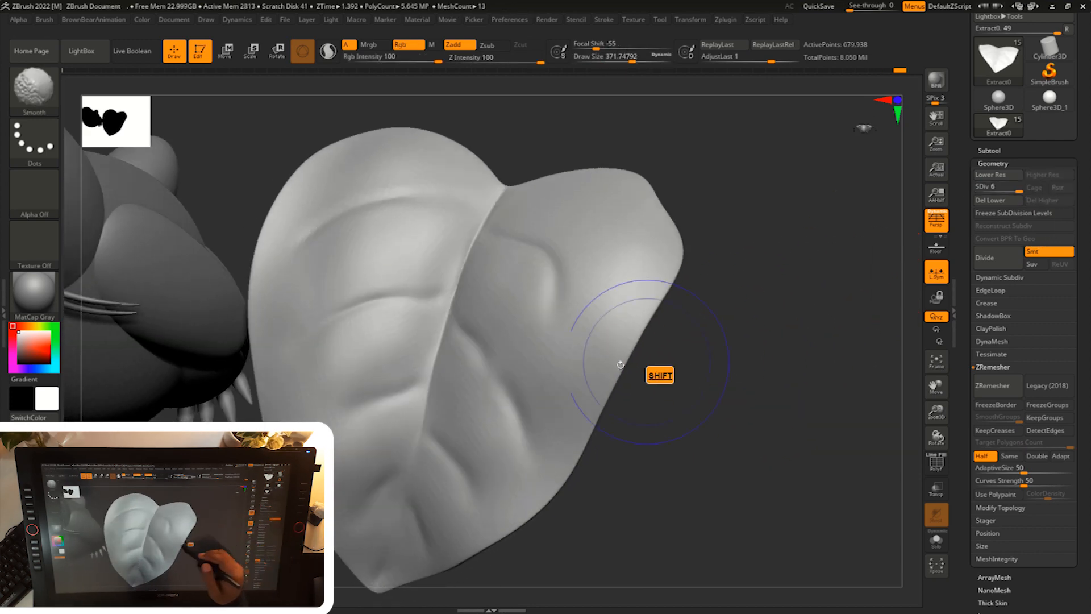
shift+drag(419, 352, 432, 364)
- Try the ClayBuildup brush on the underside of the leaf
mouse_move(717, 423)
alt+mouse_down()
mouse_move(735, 454)
mouse_move(739, 512)
alt+mouse_up()
key(s)
mouse_move(568, 529)
alt+mouse_down()
mouse_move(550, 554)
mouse_move(591, 568)
alt+mouse_up()
key(s)
mouse_move(841, 511)
mouse_down()
mouse_move(884, 591)
mouse_move(725, 409)
mouse_up()
key(b)
key(c)
key(b)
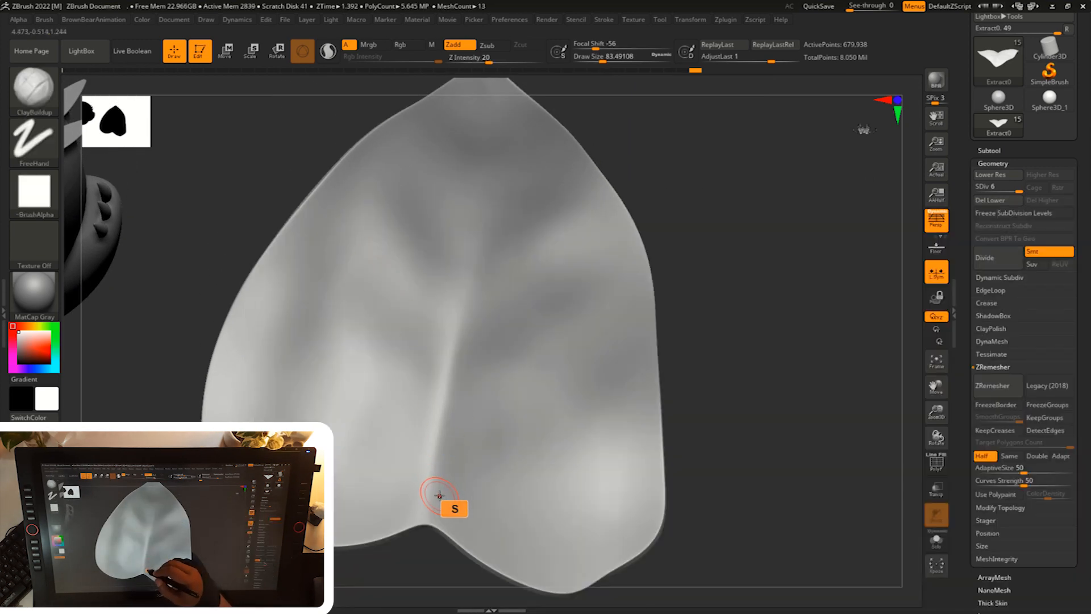
- Build up a raised central vein along the leaf's underside with the Standard brush
key(b)
key(s)
key(t)
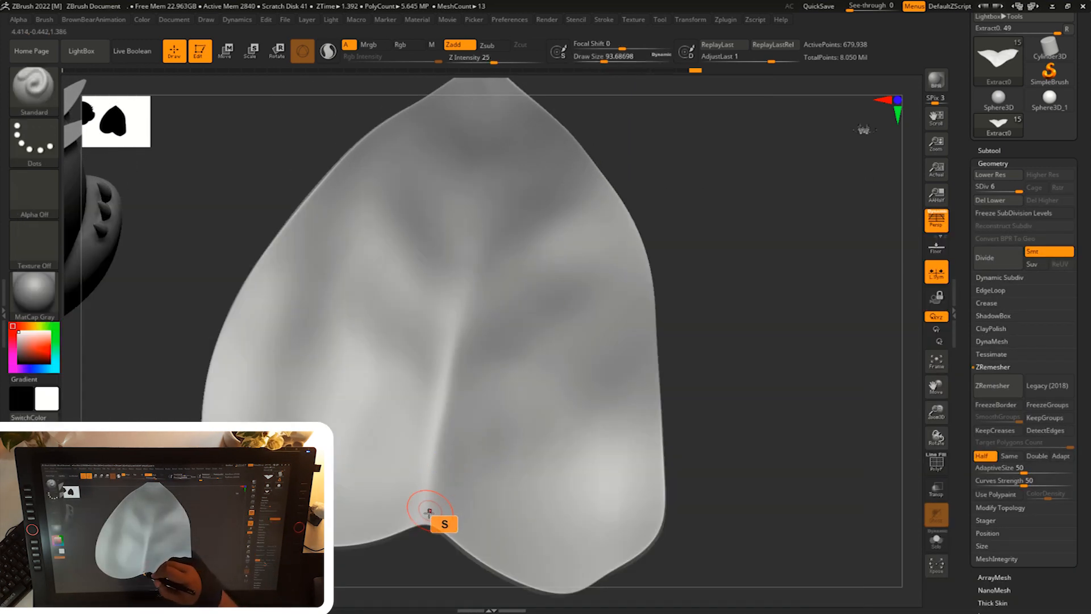
drag(484, 153, 486, 136)
drag(706, 194, 672, 280)
key(ctrl+z)
mouse_move(714, 310)
mouse_down()
mouse_move(690, 279)
mouse_move(690, 236)
mouse_up()
key([)
key([)
key([)
drag(417, 537, 446, 358)
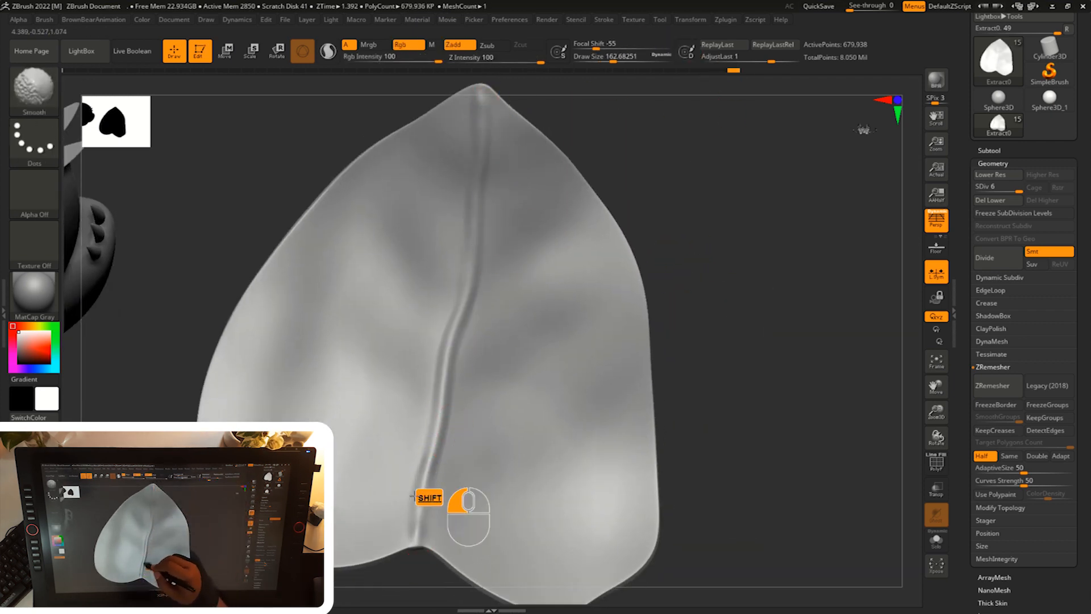
- Smooth the raised central vein on the leaf's underside
mouse_move(705, 256)
mouse_down()
mouse_move(728, 336)
mouse_move(665, 392)
mouse_move(696, 326)
mouse_move(682, 353)
mouse_up()
drag(565, 304, 439, 404)
mouse_move(690, 318)
mouse_down()
mouse_move(750, 260)
mouse_move(740, 282)
mouse_up()
key(s)
drag(740, 282, 750, 272)
alt+drag(483, 358, 523, 434)
mouse_move(739, 267)
mouse_down()
mouse_move(770, 236)
mouse_move(733, 284)
mouse_up()
- Turn on the scale gizmo and select the leaf's stem beside Totoro
key(e)
mouse_move(705, 352)
alt+mouse_down()
mouse_move(669, 273)
mouse_move(577, 324)
mouse_move(358, 336)
mouse_move(757, 293)
mouse_move(714, 331)
alt+mouse_up()
key(q)
key(e)
alt+click(418, 410)
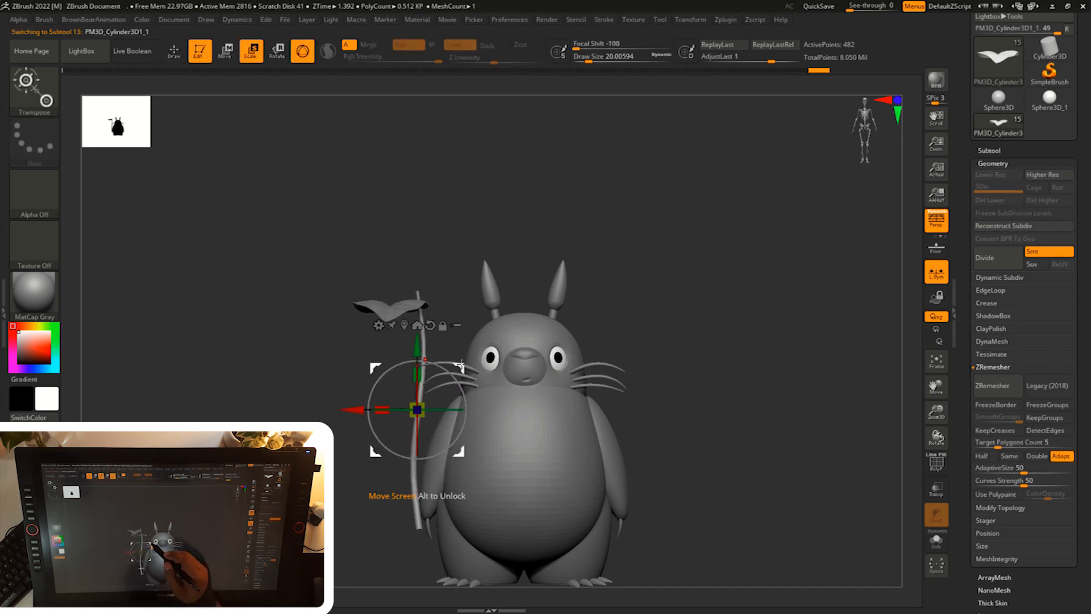
drag(642, 301, 756, 290)
- Select the leaf and reposition it so its underside sits on the top end of the stem
alt+click(508, 279)
alt+drag(602, 267, 622, 320)
drag(790, 193, 547, 254)
drag(734, 210, 584, 272)
alt+drag(676, 230, 699, 278)
drag(525, 273, 549, 269)
drag(699, 284, 755, 295)
drag(755, 284, 796, 246)
drag(537, 331, 546, 313)
alt+drag(802, 205, 563, 324)
drag(494, 319, 492, 311)
mouse_move(835, 233)
alt+mouse_down()
mouse_move(841, 272)
mouse_move(748, 349)
mouse_move(710, 318)
alt+mouse_up()
- Inflate the leaf's rim above the stem with the Inflat brush at a draw size of about 207 and smooth it
key(b)
key(i)
key(n)
key(s)
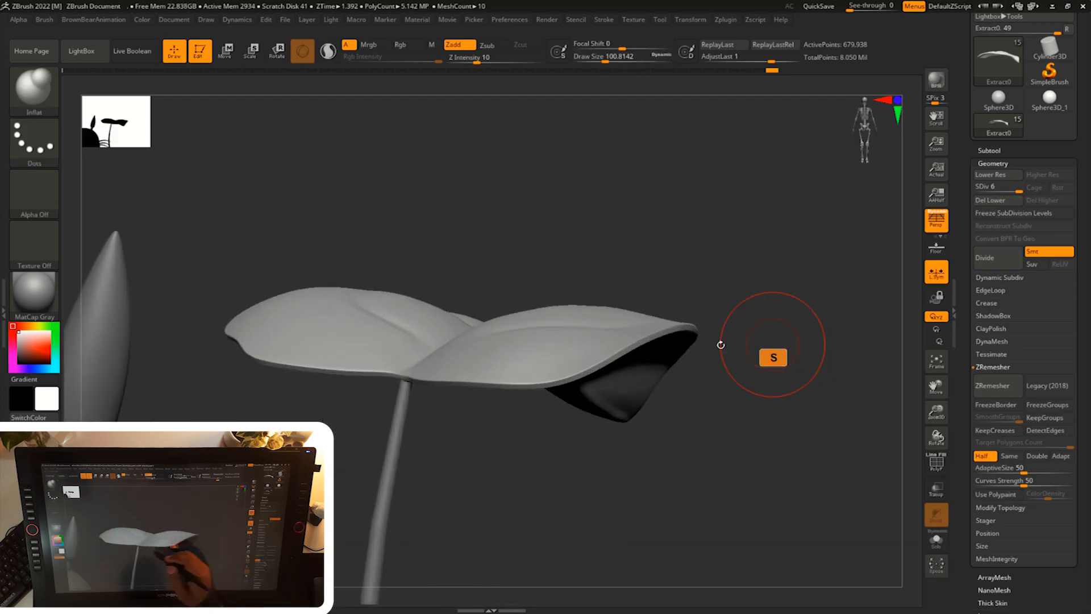
drag(442, 386, 305, 365)
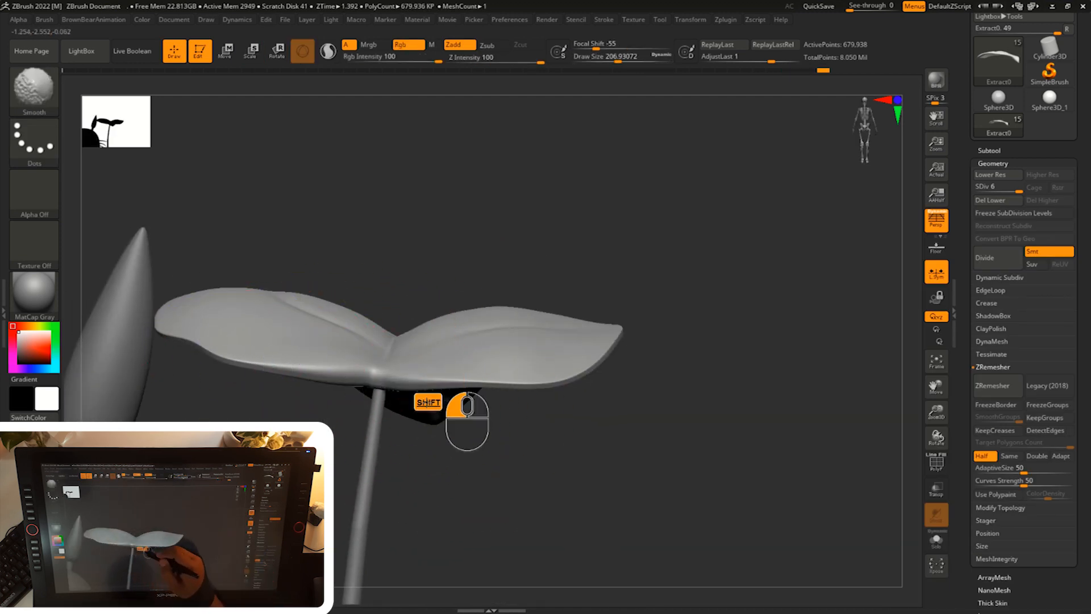
shift+drag(390, 378, 366, 377)
- Lower the leaf to subdivision level 5 and smooth its rim around the stem
click(1014, 191)
drag(824, 284, 719, 303)
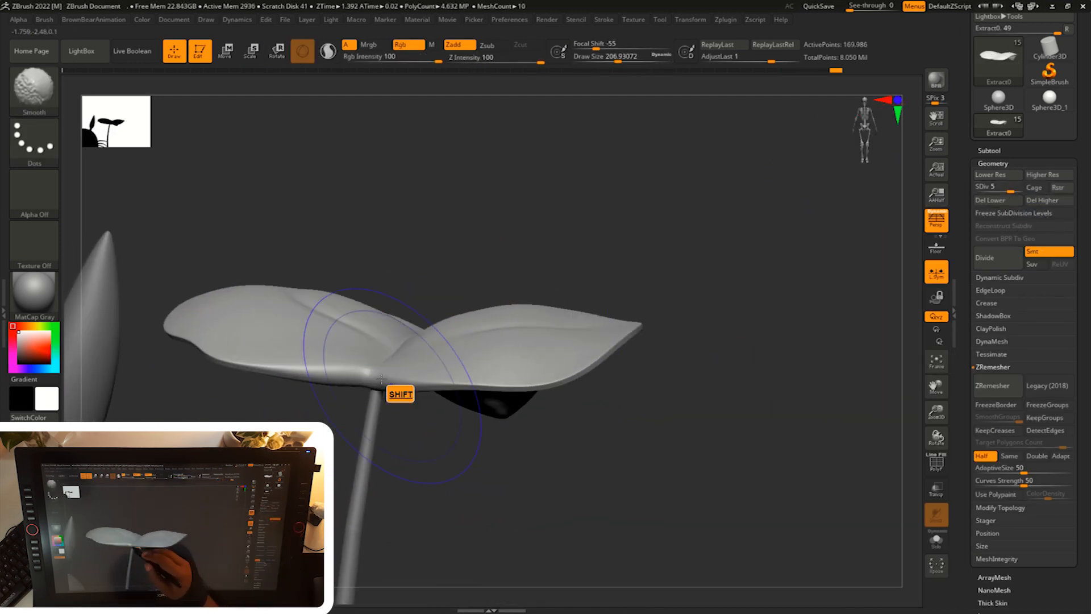
shift+drag(465, 464, 470, 434)
drag(545, 449, 585, 480)
mouse_move(573, 438)
shift+mouse_down()
mouse_move(497, 504)
mouse_move(492, 526)
shift+mouse_up()
- Thicken the leaf's side rim with the Inflat brush at a draw size of about 101
key(s)
drag(480, 393, 459, 393)
drag(694, 352, 485, 444)
key(s)
mouse_move(681, 391)
alt+mouse_down()
mouse_move(577, 441)
mouse_move(476, 424)
alt+mouse_up()
key(s)
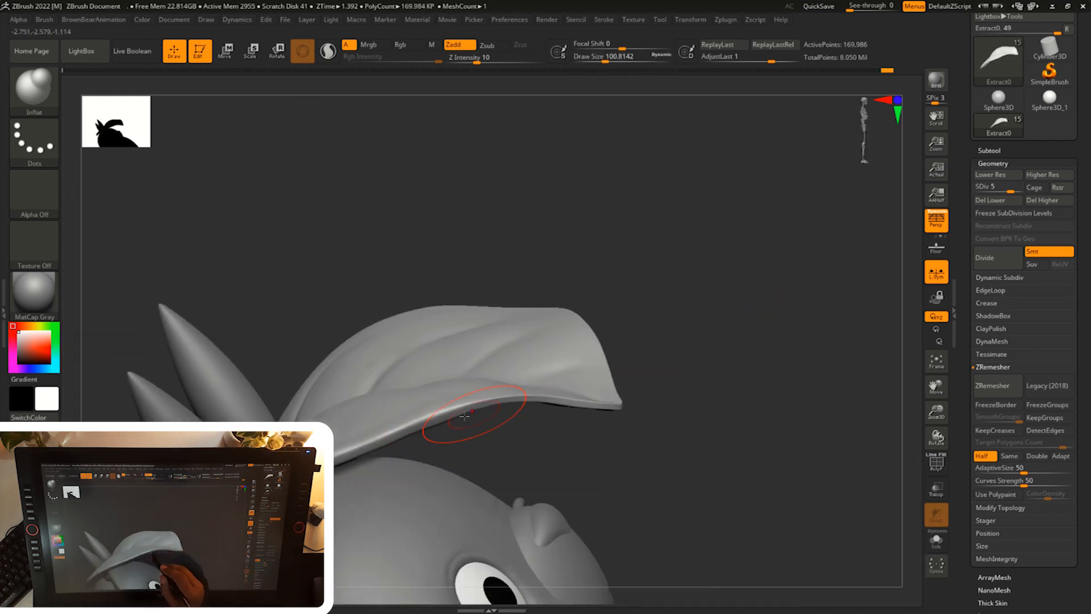
drag(611, 417, 495, 438)
- Undo the last rim stroke and smooth the side rim near the stem with a draw size of about 154
drag(676, 449, 601, 409)
alt+drag(719, 278, 654, 398)
alt+drag(563, 406, 565, 506)
mouse_move(738, 263)
mouse_down()
mouse_move(734, 323)
mouse_move(764, 302)
mouse_up()
mouse_move(701, 388)
mouse_down()
mouse_move(715, 342)
mouse_move(659, 418)
mouse_move(633, 384)
mouse_move(659, 393)
mouse_move(750, 380)
mouse_move(701, 364)
mouse_up()
key(s)
key(ctrl+z)
shift+drag(662, 398, 644, 408)
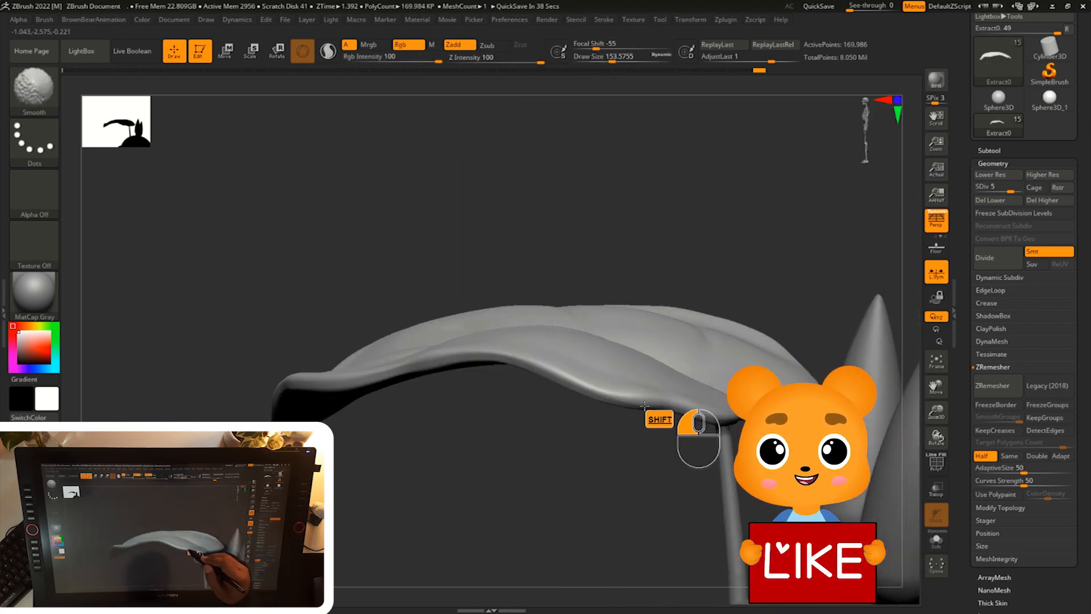
drag(671, 443, 696, 455)
shift+drag(609, 392, 552, 365)
- Smooth the middle stretch of the leaf's side rim toward the tip
drag(636, 341, 671, 318)
mouse_move(574, 367)
shift+mouse_down()
mouse_move(540, 353)
mouse_move(421, 370)
shift+mouse_up()
alt+drag(400, 469, 550, 448)
shift+drag(560, 350, 549, 348)
shift+drag(441, 355, 417, 358)
drag(427, 466, 500, 471)
shift+drag(477, 365, 431, 371)
- Smooth the rim around the leaf's tip and along its lower edge with a draw size of about 94
shift+drag(325, 419, 311, 426)
alt+drag(253, 503, 366, 533)
shift+drag(318, 414, 301, 419)
drag(233, 451, 310, 452)
alt+drag(155, 443, 287, 509)
shift+drag(363, 418, 347, 415)
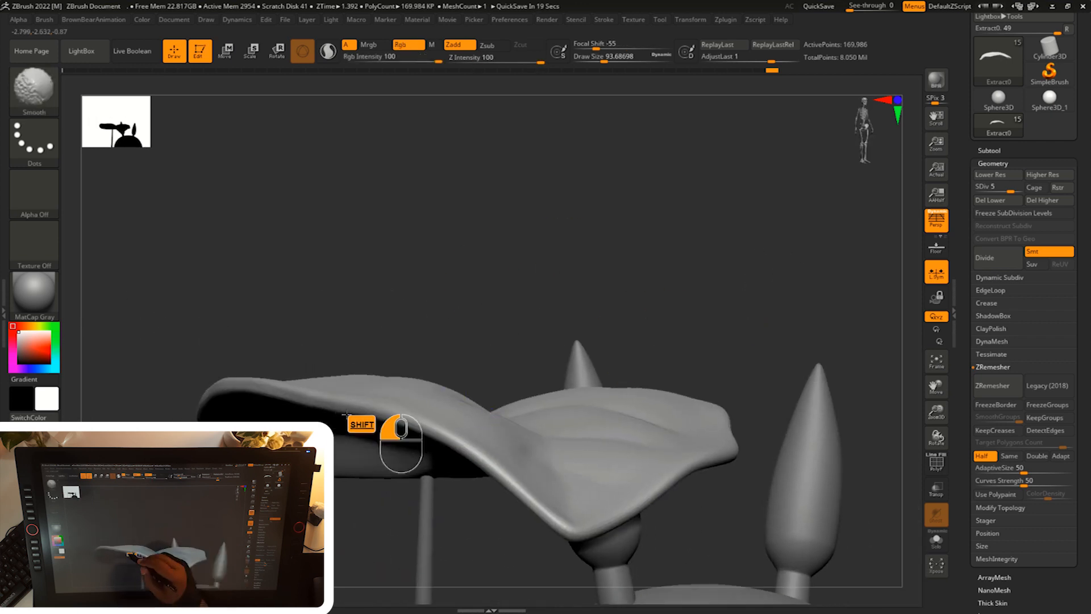
shift+drag(321, 337, 458, 401)
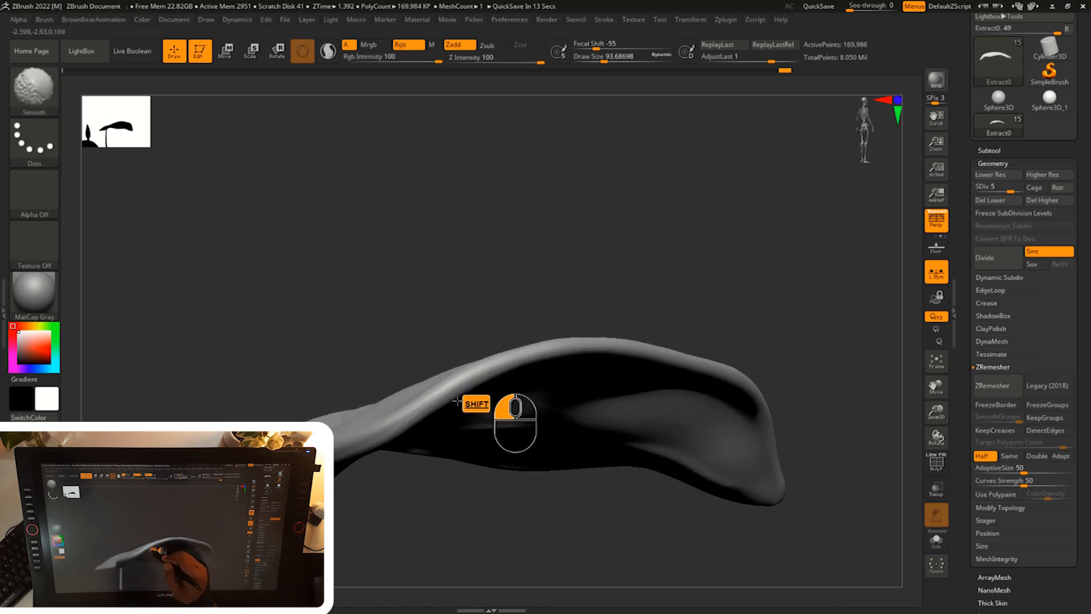
- Smooth the leaf's rim along its upper edge and around the notch where the stem attaches
shift+drag(336, 439, 510, 304)
mouse_move(653, 318)
mouse_down()
mouse_move(679, 402)
mouse_move(676, 455)
mouse_up()
mouse_move(514, 336)
mouse_down()
mouse_move(352, 376)
mouse_move(325, 367)
mouse_up()
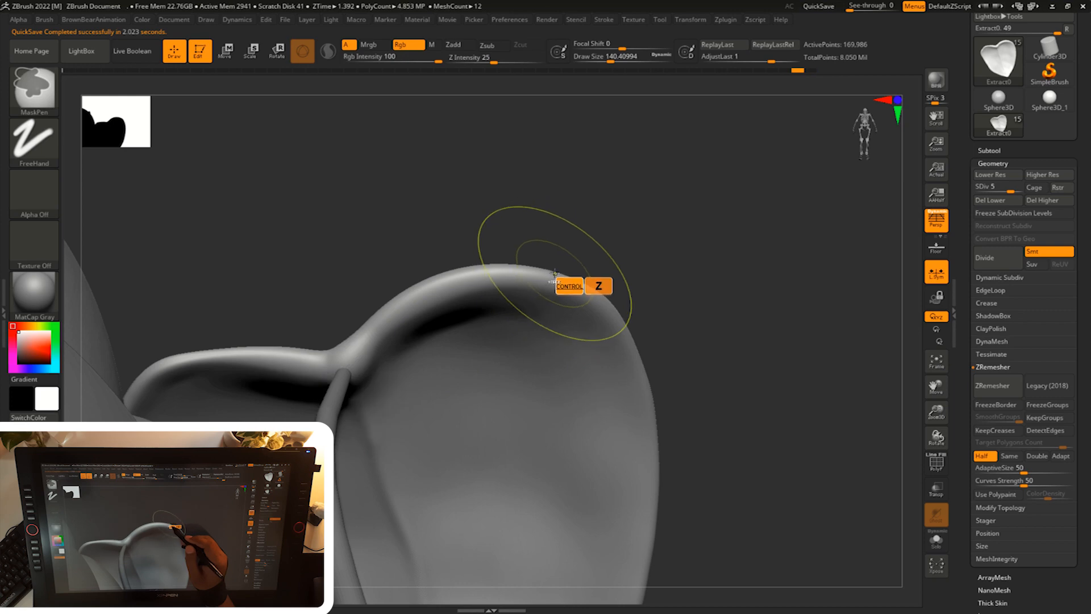
mouse_move(566, 263)
mouse_down()
mouse_move(356, 377)
mouse_move(377, 341)
mouse_move(331, 355)
mouse_move(351, 382)
mouse_up()
mouse_move(585, 228)
mouse_down()
mouse_move(646, 238)
mouse_move(641, 316)
mouse_move(662, 309)
mouse_move(716, 367)
mouse_move(649, 368)
mouse_up()
- Turn on transparency and shift the leaf with the gizmo toward the upper end of the stem
key(w)
key(s)
drag(676, 256, 721, 364)
click(937, 489)
drag(824, 455, 824, 483)
drag(461, 277, 454, 276)
drag(733, 272, 761, 187)
- Fine-tune the leaf's position over the stem's upper end and turn transparency off
alt+drag(761, 187, 766, 233)
drag(441, 283, 444, 284)
alt+drag(665, 273, 659, 218)
drag(659, 318, 678, 360)
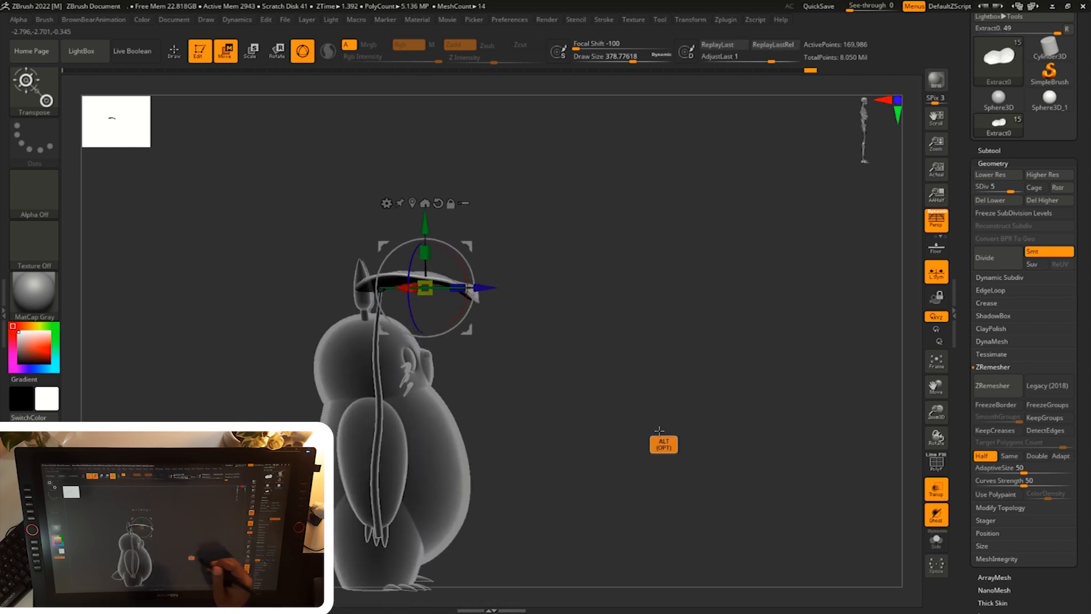
alt+drag(658, 430, 682, 416)
click(937, 489)
alt+drag(797, 458, 758, 454)
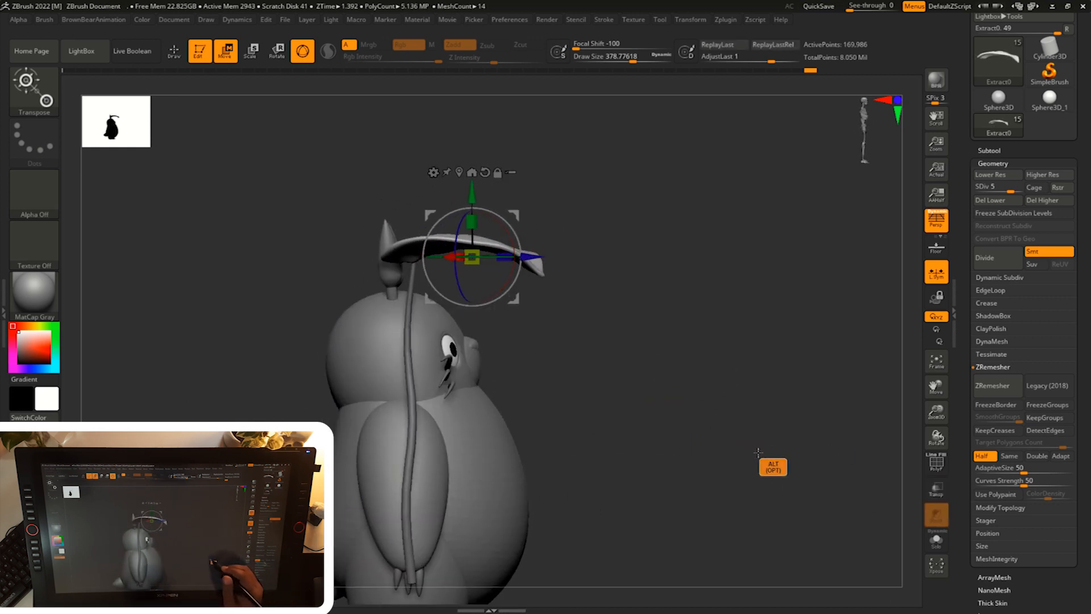
- Select the stem and adjust its curve in side view with the Move brush, raising the draw size to 1000
key(b)
drag(466, 448, 423, 438)
alt+click(449, 431)
key(w)
drag(645, 318, 630, 329)
key(b)
key(m)
key(v)
key(s)
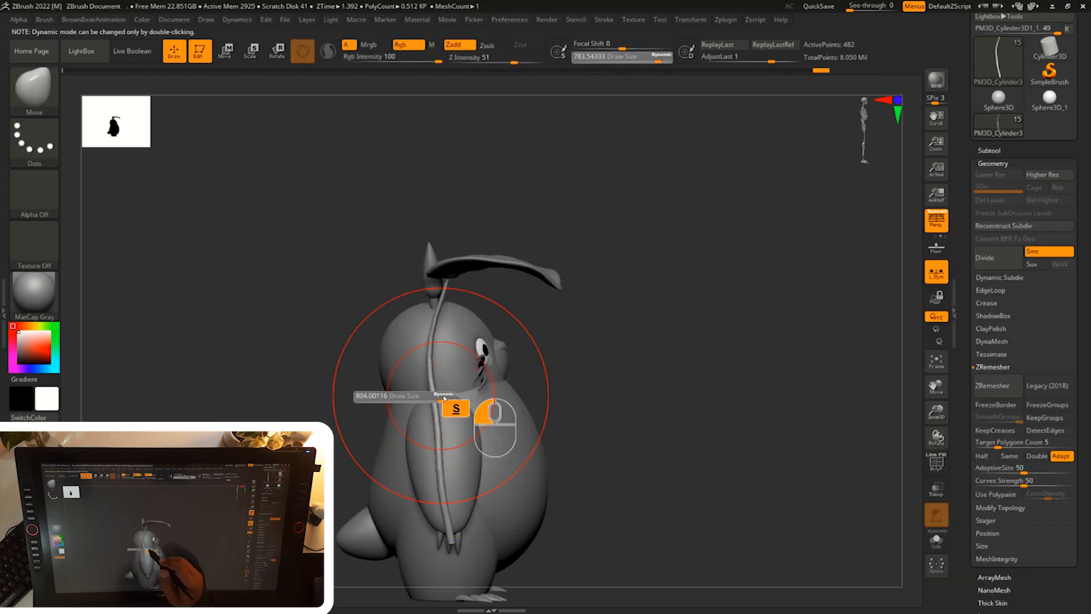
drag(587, 348, 414, 507)
key(s)
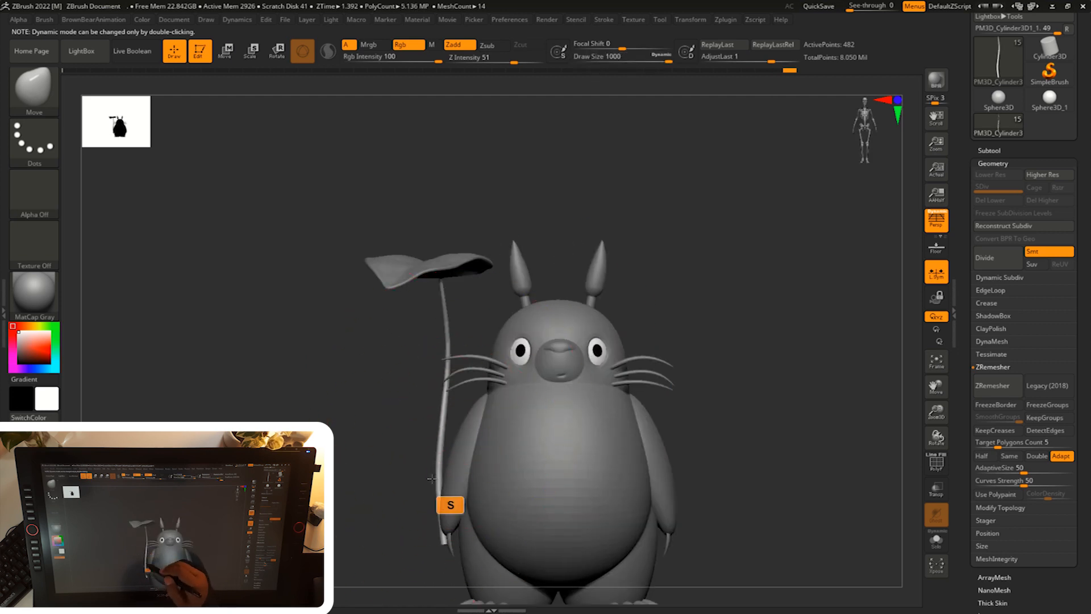
- Select the leaf and reposition it with the gizmo onto the top of the stem
key(w)
mouse_move(710, 284)
alt+mouse_down()
mouse_move(682, 296)
mouse_move(517, 207)
alt+mouse_up()
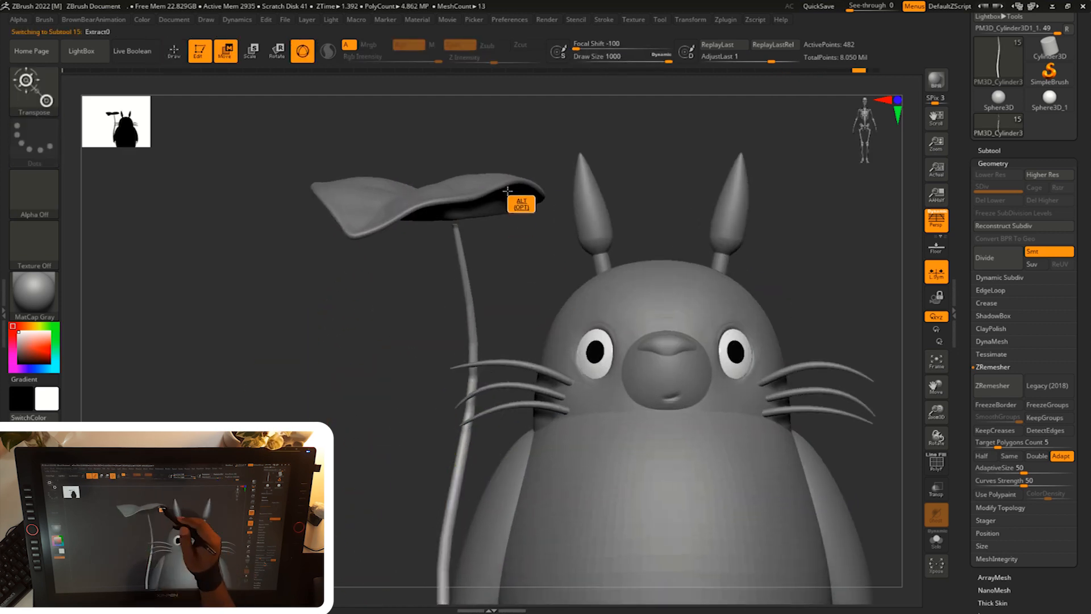
alt+click(500, 227)
key(w)
drag(409, 183, 411, 222)
drag(505, 185, 621, 170)
alt+drag(621, 170, 663, 207)
drag(452, 243, 446, 240)
- Nudge the leaf along its axes while viewed from below so its notch meets the stem's end
drag(597, 227, 713, 423)
mouse_move(484, 233)
mouse_down()
mouse_move(473, 237)
mouse_move(497, 232)
mouse_move(575, 321)
mouse_move(492, 205)
mouse_move(679, 193)
mouse_move(480, 222)
mouse_up()
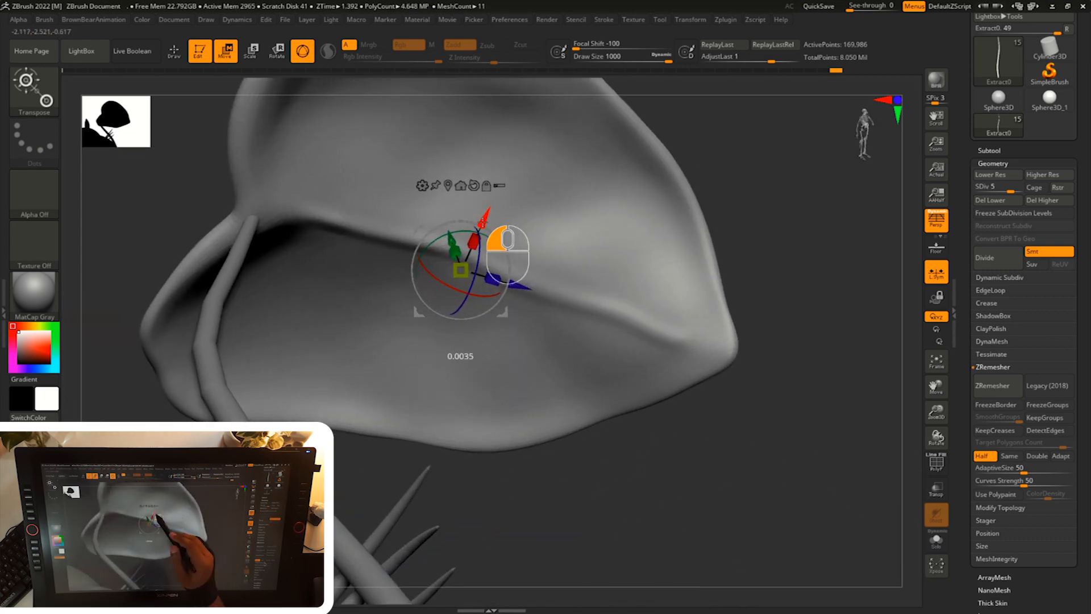
drag(518, 291, 513, 289)
drag(476, 234, 455, 236)
alt+drag(776, 249, 537, 428)
key(q)
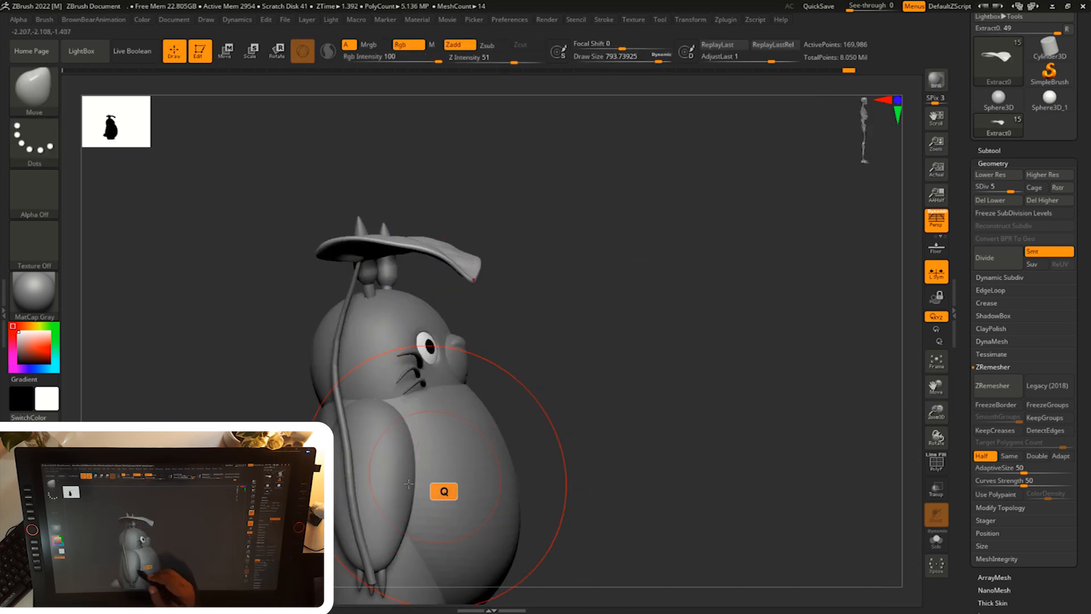
- Select the stem and thicken it with the Inflate deformation set to 10
alt+click(349, 496)
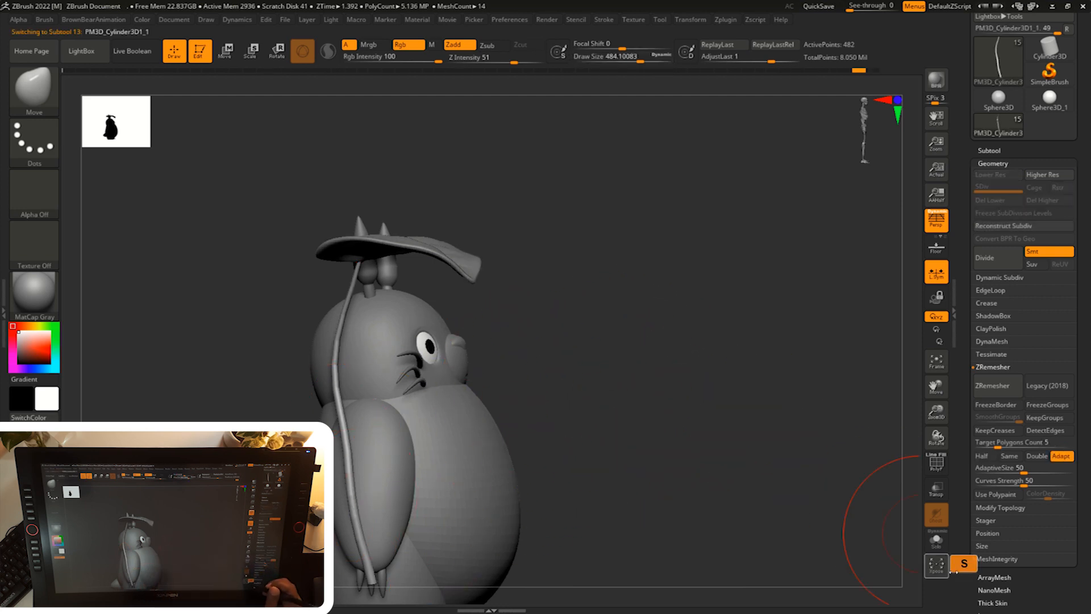
scroll(978, 492, down, 5)
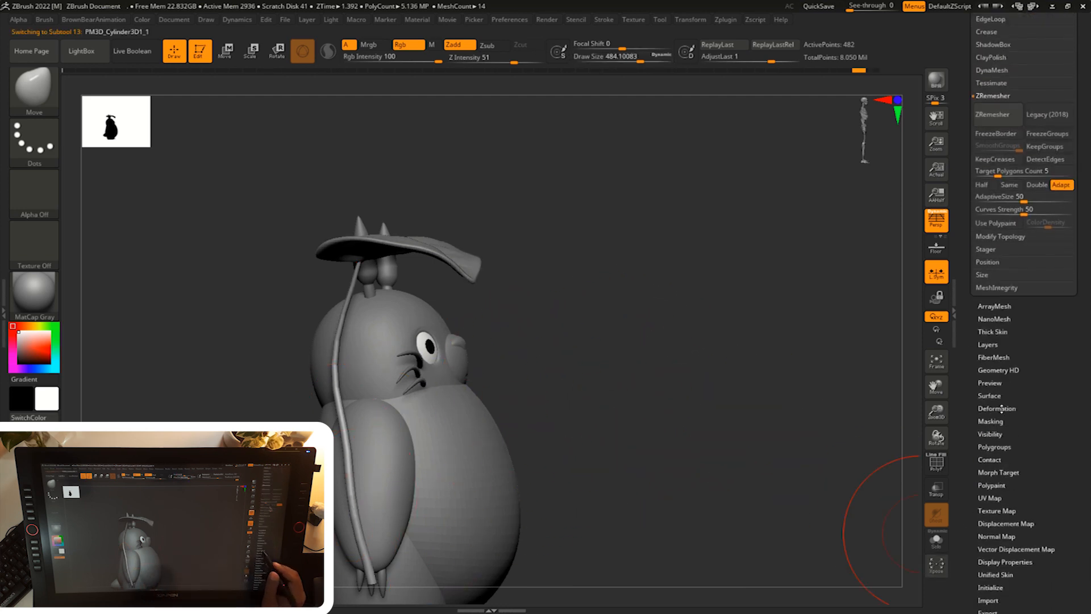
click(997, 409)
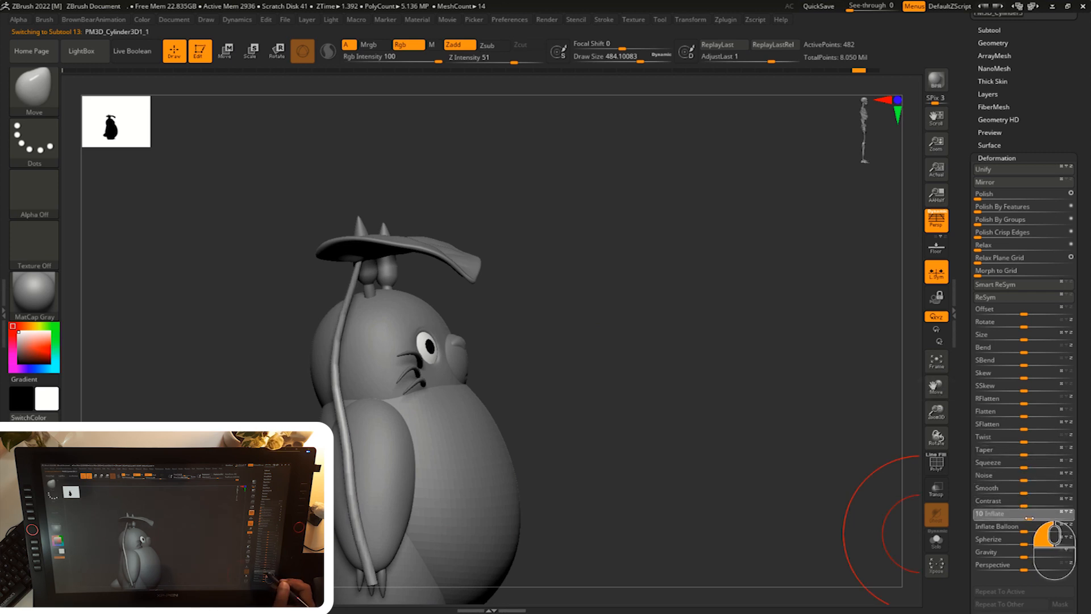
mouse_move(803, 465)
mouse_down()
mouse_move(682, 426)
mouse_move(714, 424)
mouse_move(751, 443)
mouse_move(675, 457)
mouse_move(692, 519)
mouse_move(679, 483)
mouse_move(691, 506)
mouse_move(684, 402)
mouse_move(697, 416)
mouse_move(696, 458)
mouse_move(709, 462)
mouse_move(767, 413)
mouse_move(738, 348)
mouse_move(764, 370)
mouse_move(765, 390)
mouse_move(781, 381)
mouse_move(800, 408)
mouse_move(819, 404)
mouse_move(792, 349)
mouse_move(773, 380)
mouse_up()
key(s)
- Delete the leftover cube subtool PM3D_Cube3D1 from the subtool list
alt+click(418, 421)
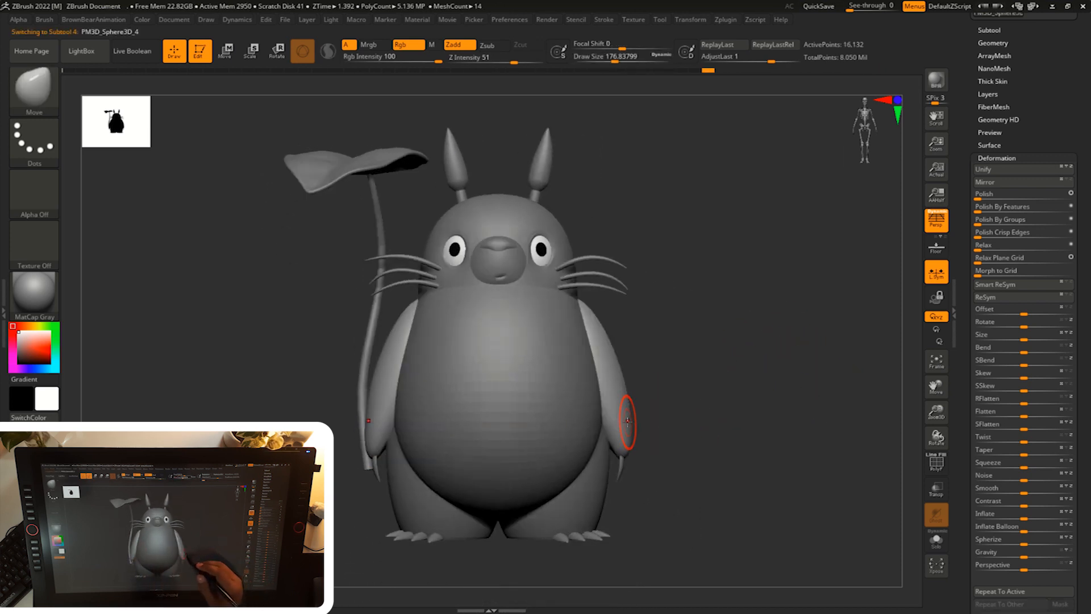
alt+drag(725, 402, 760, 373)
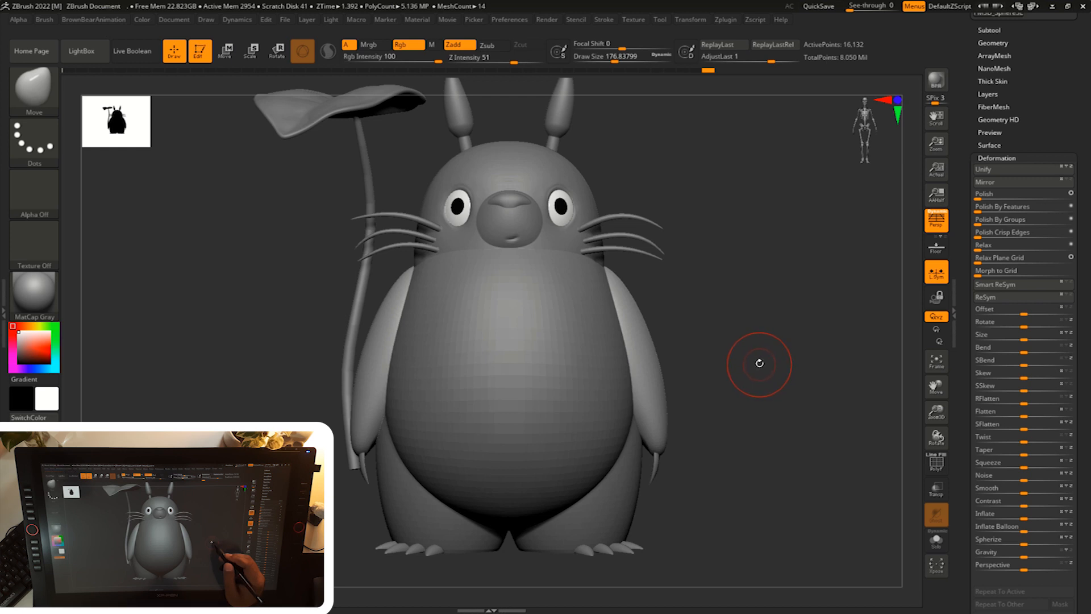
click(989, 30)
drag(964, 331, 961, 248)
click(1033, 271)
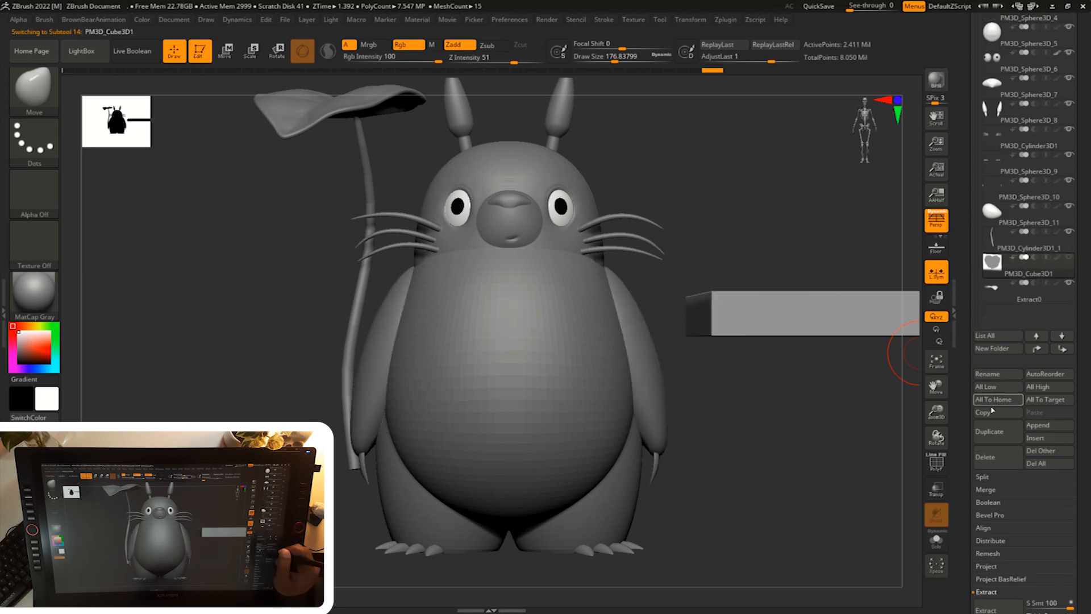
click(996, 458)
click(907, 477)
alt+drag(922, 451, 805, 394)
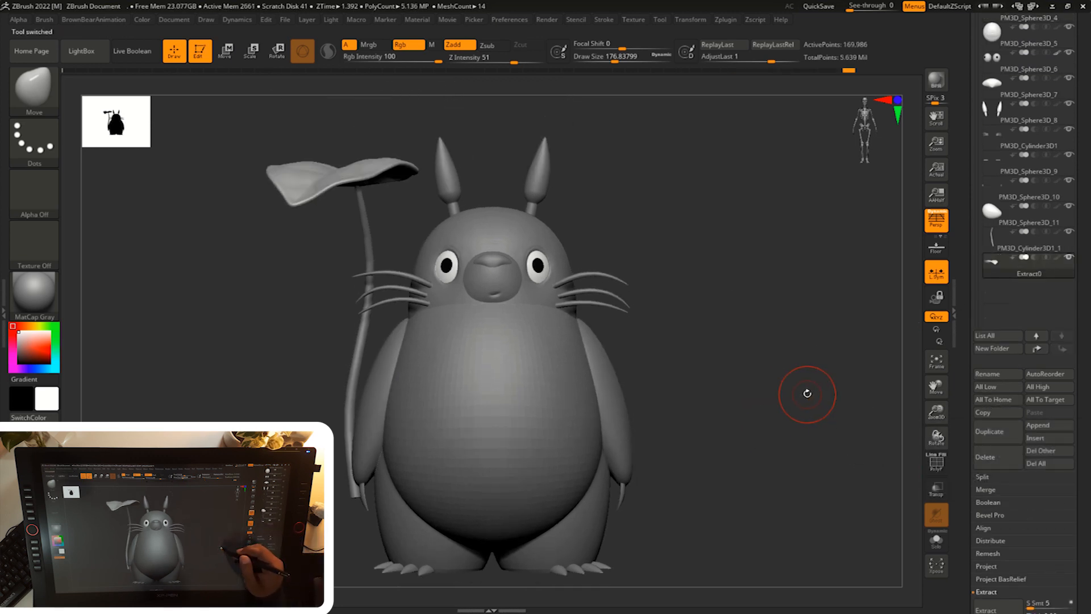
- Select the stem and subdivide its mesh several times to round its surface and lower end
mouse_move(808, 394)
alt+mouse_down()
mouse_move(796, 377)
mouse_move(836, 392)
mouse_move(808, 317)
mouse_move(794, 389)
alt+mouse_up()
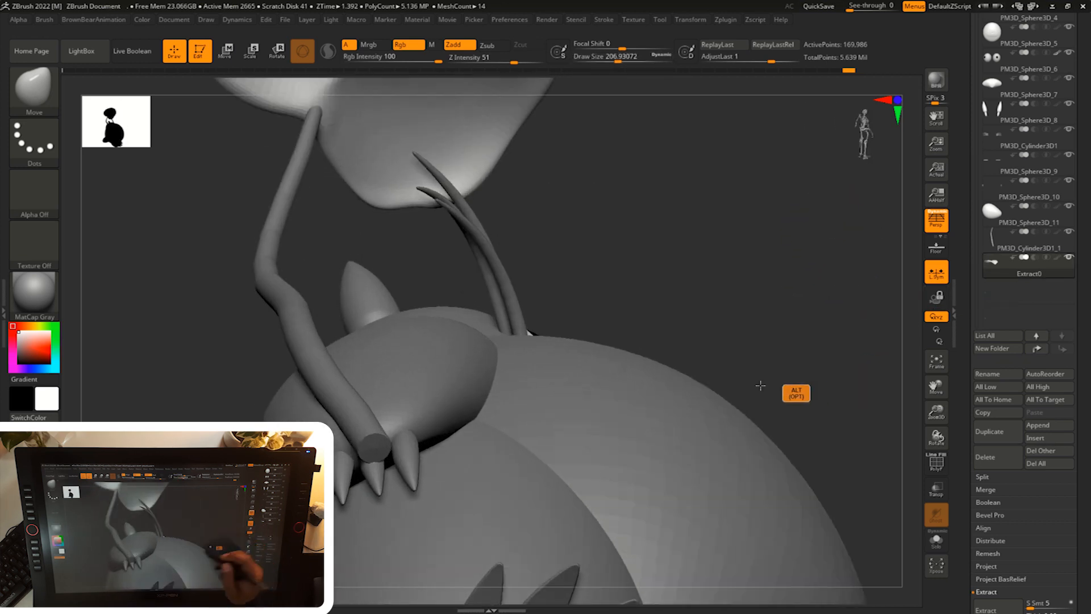
alt+click(376, 437)
key(ctrl+z)
key(ctrl+z)
drag(733, 310, 747, 251)
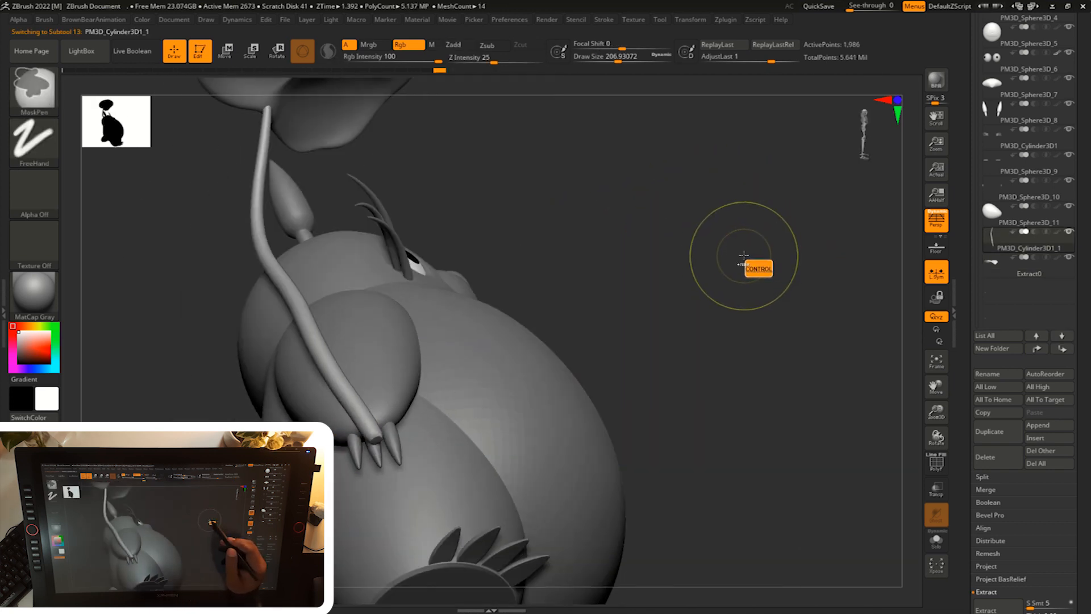
key(shift)
drag(700, 277, 797, 294)
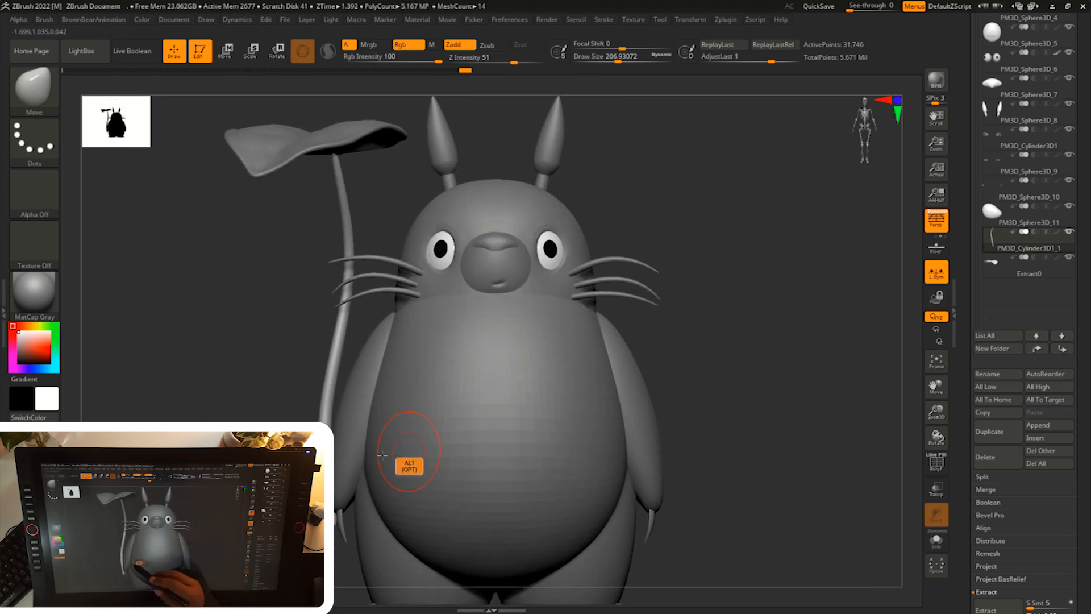
drag(769, 287, 831, 290)
- Select the arms, show their polyframe and split them into separate polygroups with Auto Groups
alt+click(366, 433)
drag(824, 392, 822, 368)
drag(965, 348, 965, 389)
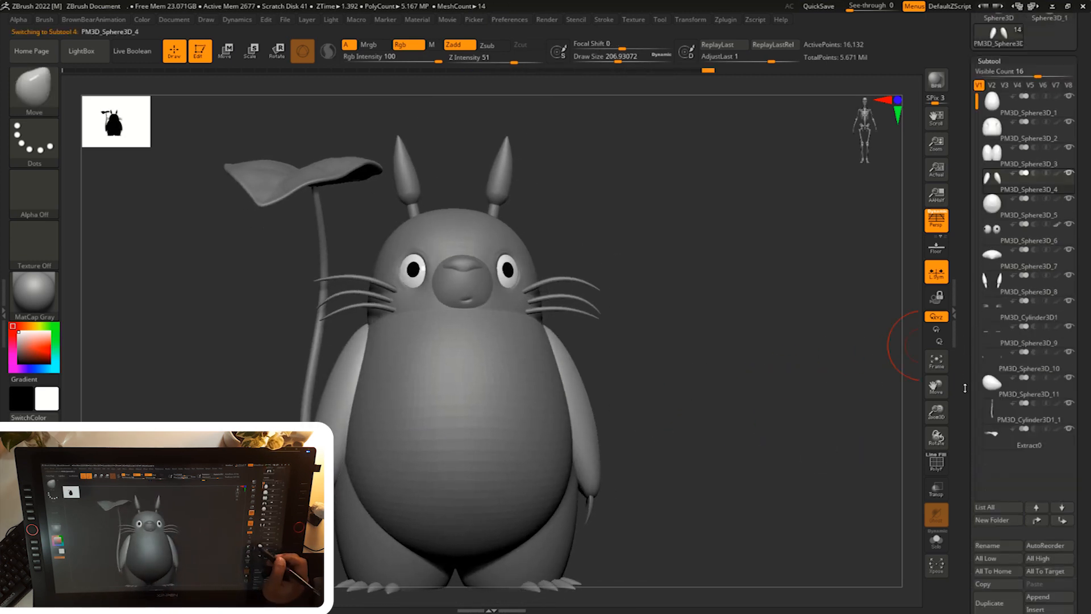
key(shift+f)
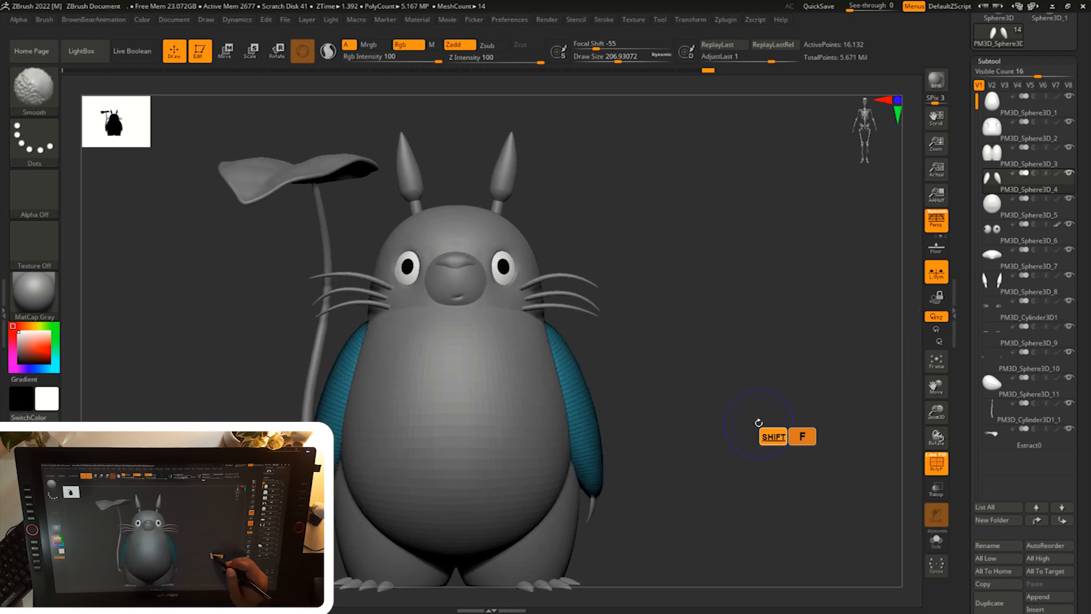
mouse_move(762, 434)
alt+mouse_down()
mouse_move(766, 404)
mouse_move(766, 414)
alt+mouse_up()
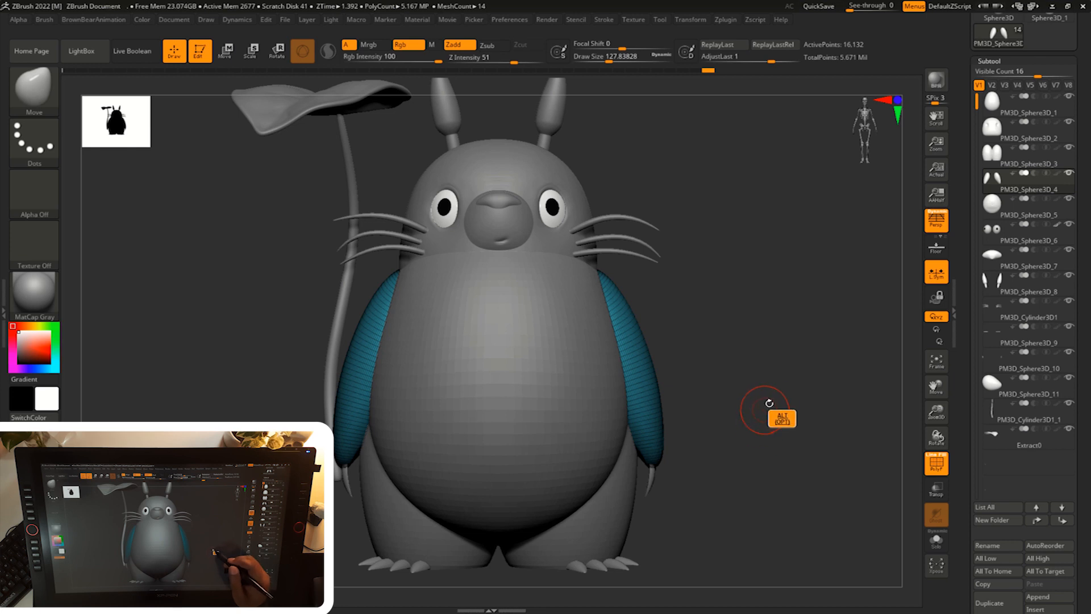
alt+drag(769, 402, 773, 398)
drag(955, 432, 958, 148)
drag(960, 544, 960, 328)
drag(980, 329, 969, 385)
click(995, 324)
alt+drag(802, 398, 818, 412)
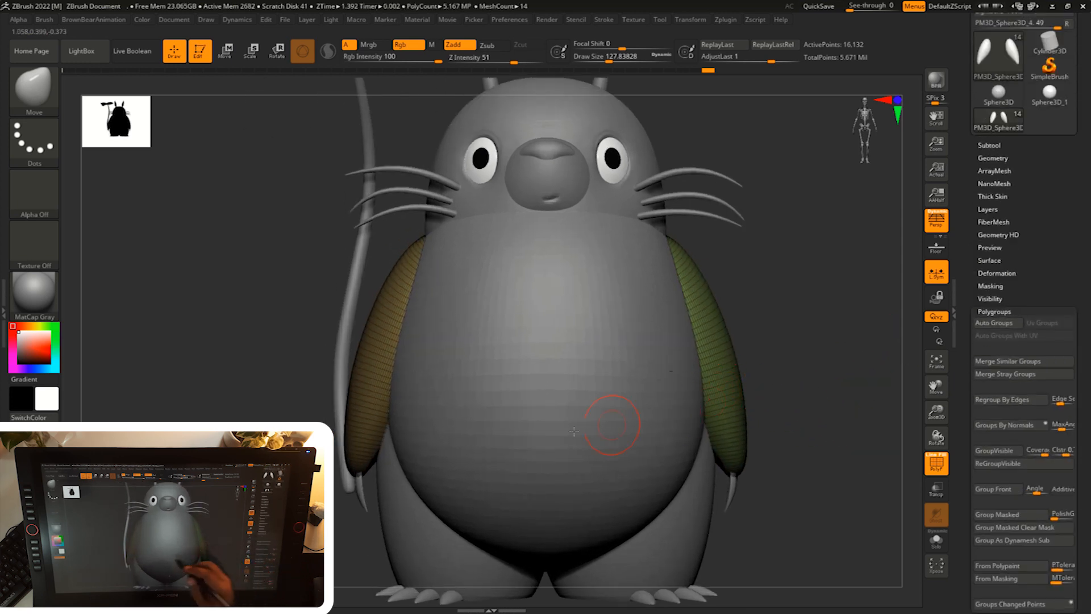
- Mask the arm on the far side from the stem, leaving the stem-side arm editable, and hide the polyframe
ctrl+shift+click(369, 388)
ctrl+click(274, 537)
ctrl+shift+click(274, 537)
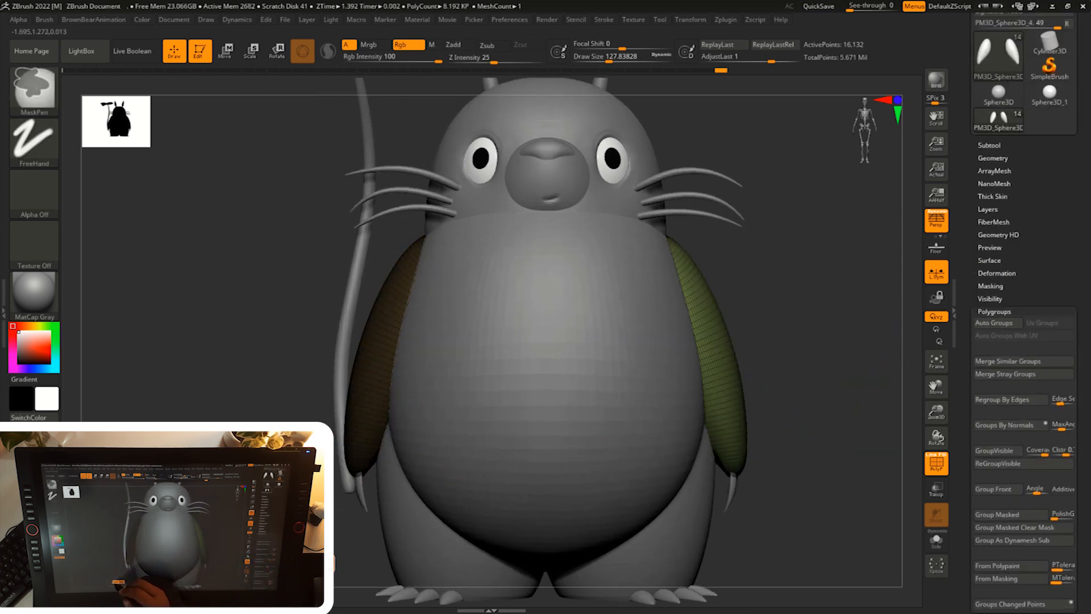
ctrl+click(279, 549)
key(shift+f)
- Push in the stem-side arm's front and back edges in side view with the Move brush at a draw size of about 657
drag(279, 548, 455, 512)
shift+drag(679, 287, 715, 287)
key(s)
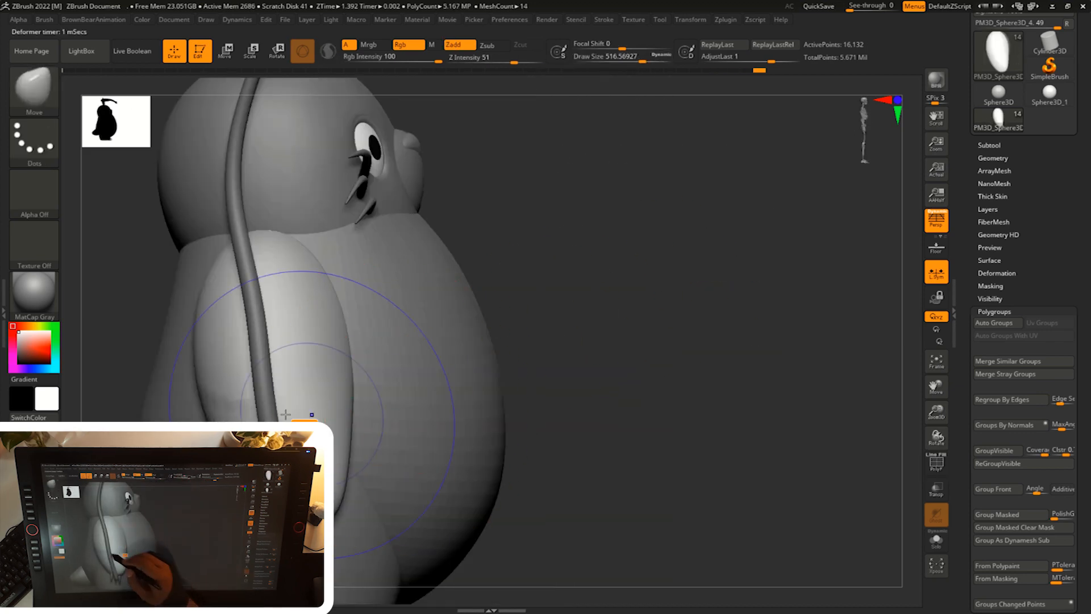
drag(354, 399, 339, 399)
key(s)
drag(333, 396, 343, 397)
drag(222, 417, 213, 420)
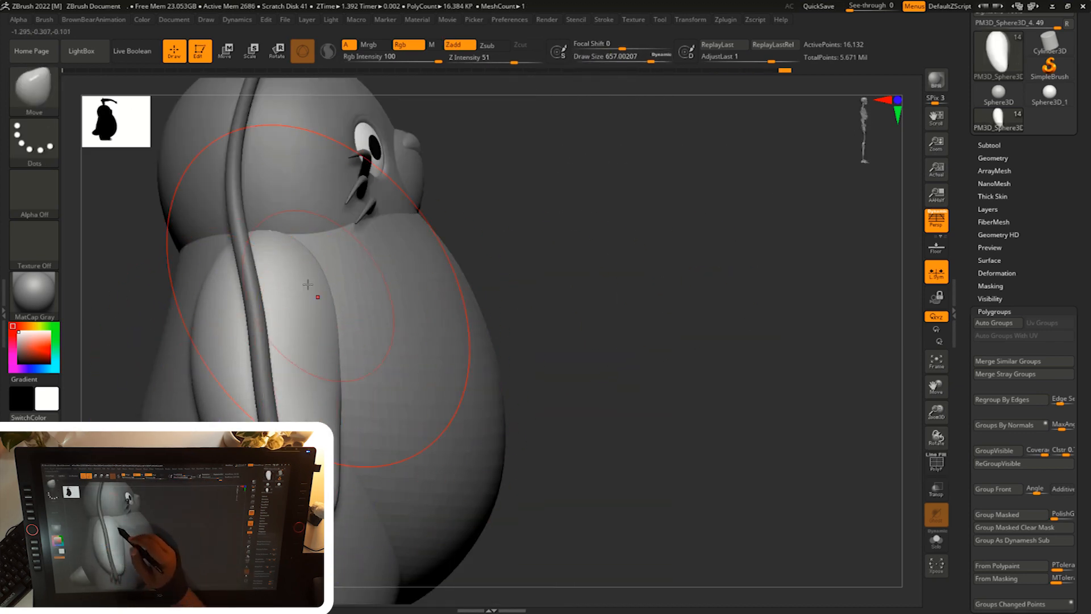
- Widen the arm's shoulder and pull its lower end forward to start an elbow bend
drag(309, 259, 320, 255)
mouse_move(323, 501)
mouse_down()
mouse_move(338, 505)
mouse_move(321, 500)
mouse_up()
drag(344, 497, 350, 494)
drag(350, 398, 343, 399)
drag(355, 479, 361, 477)
- Deepen the inner elbow curve and push the back of the forearm forward with the Move brush
key(s)
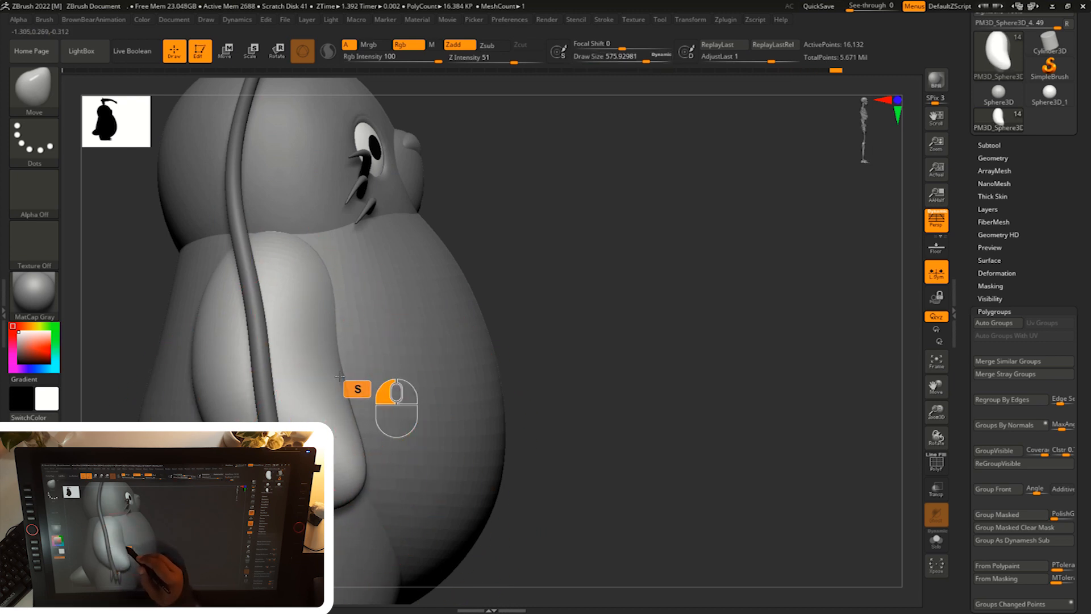
drag(345, 375, 339, 377)
drag(508, 292, 398, 301)
key(s)
drag(356, 378, 352, 378)
drag(343, 376, 355, 376)
key(s)
drag(210, 364, 321, 370)
drag(225, 418, 239, 418)
drag(344, 493, 357, 483)
- Pull the hand end of the bent arm farther forward and upward across the body's side
mouse_move(560, 287)
shift+mouse_down()
mouse_move(450, 332)
mouse_move(440, 316)
shift+mouse_up()
key(s)
drag(453, 278, 465, 246)
drag(261, 475, 372, 482)
key(s)
drag(521, 467, 528, 467)
drag(524, 469, 536, 439)
key(s)
- Refine the arm's inner bend, underside and shoulder with the Move brush, reducing the draw size to about 408
drag(492, 384, 479, 384)
drag(480, 341, 490, 303)
drag(402, 452, 419, 387)
key(s)
drag(436, 466, 441, 466)
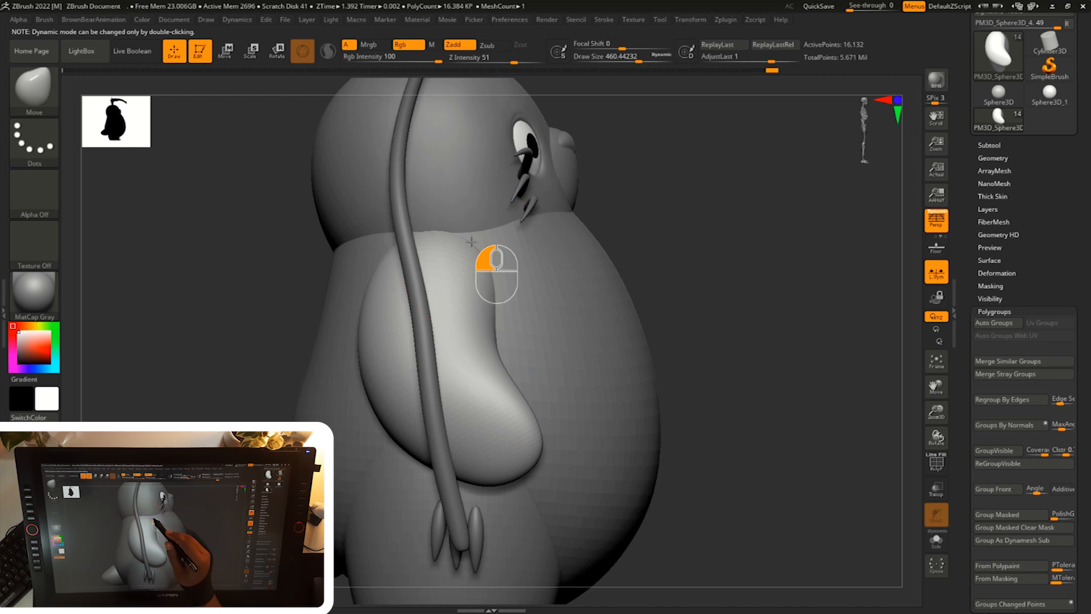
mouse_move(656, 246)
mouse_down()
mouse_move(478, 268)
mouse_move(496, 250)
mouse_up()
key(s)
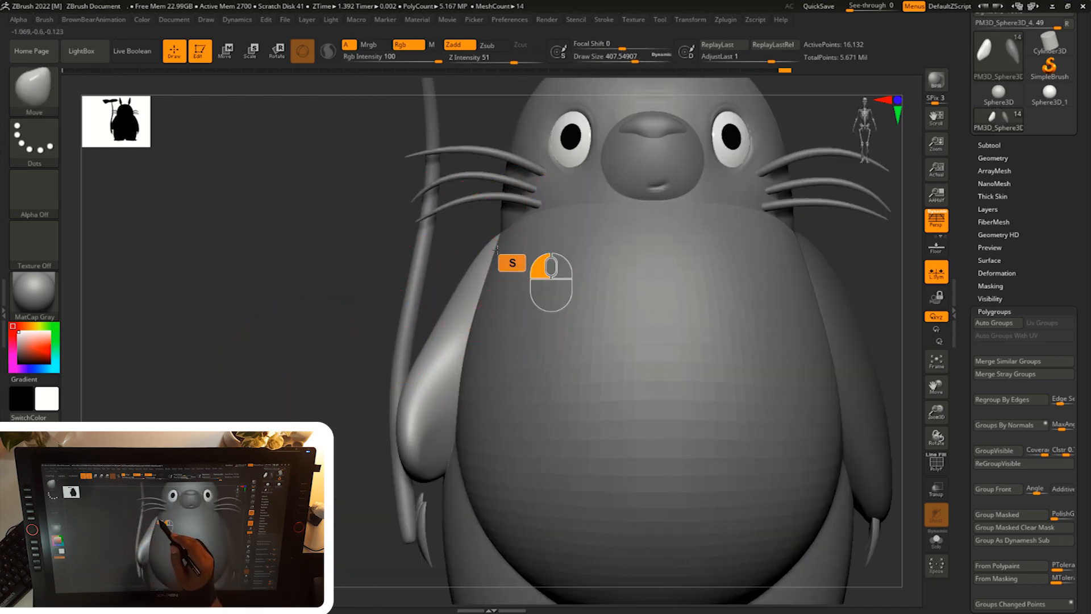
alt+drag(344, 502, 342, 438)
key(w)
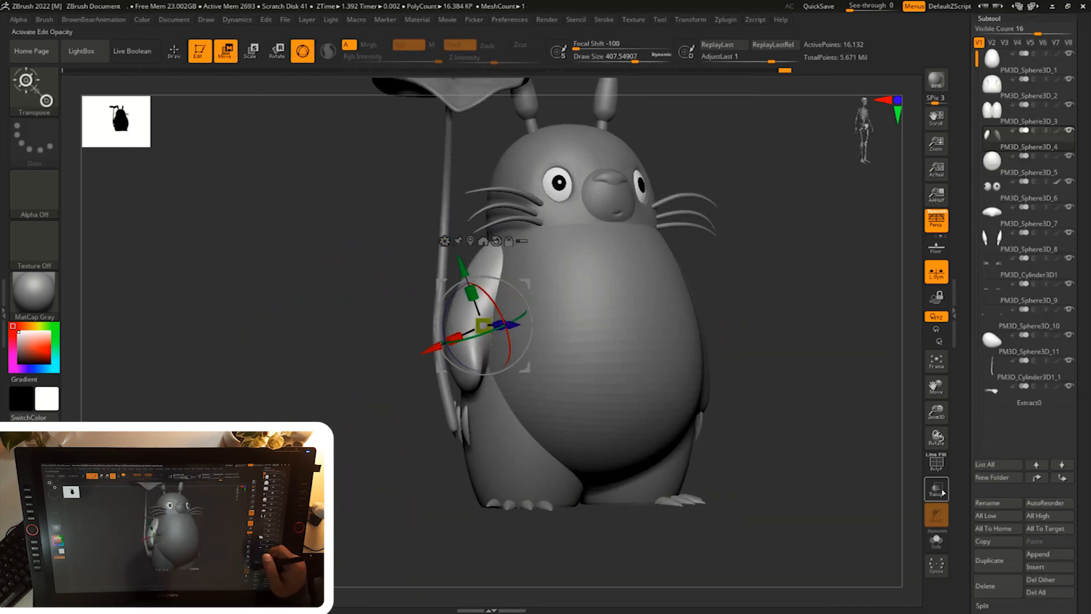
key(q)
- Select the hand claws and split them into separate polygroups with Auto Groups
alt+drag(844, 335, 838, 420)
alt+click(458, 463)
mouse_move(396, 540)
alt+mouse_down()
mouse_move(379, 511)
mouse_move(364, 514)
alt+mouse_up()
key(q)
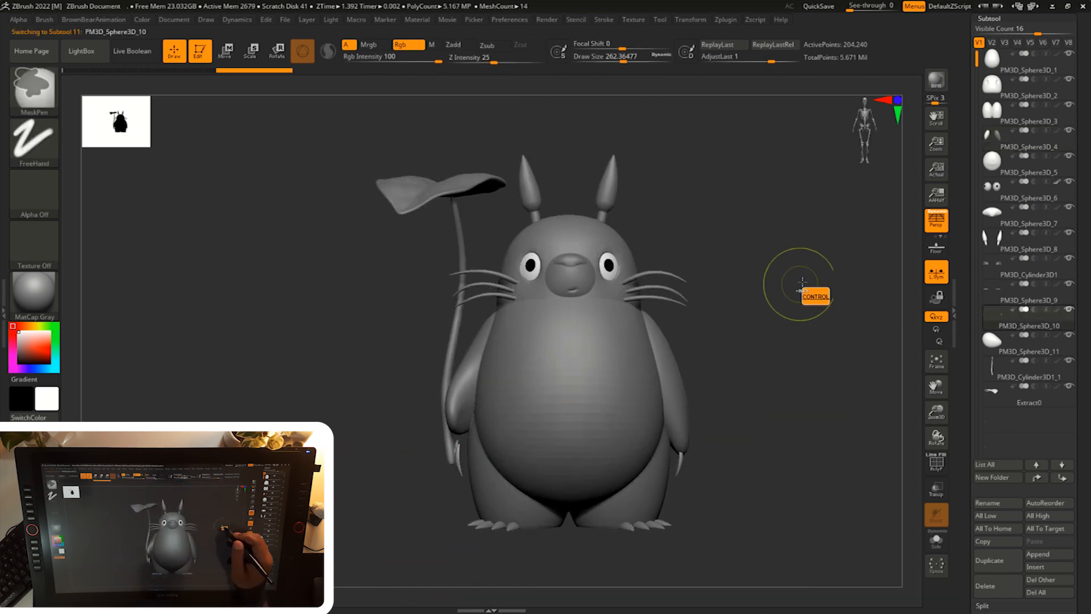
drag(962, 456, 974, 23)
click(990, 471)
click(995, 339)
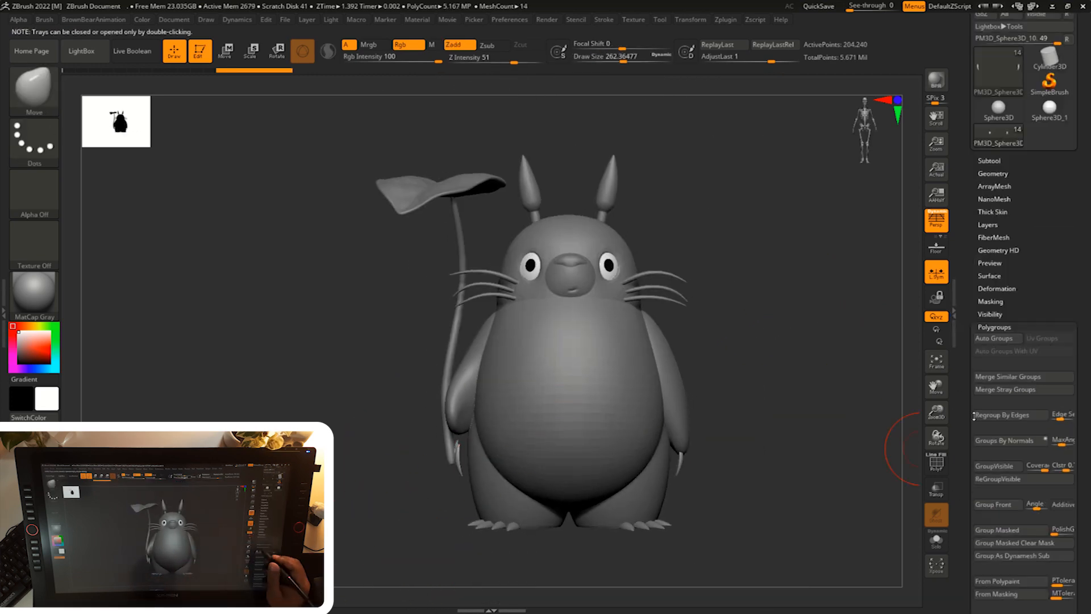
- Mask the claws of the opposite hand so only the stem-side hand's claws remain editable
alt+drag(784, 445, 872, 449)
key(s)
drag(568, 484, 553, 483)
ctrl+shift+click(408, 450)
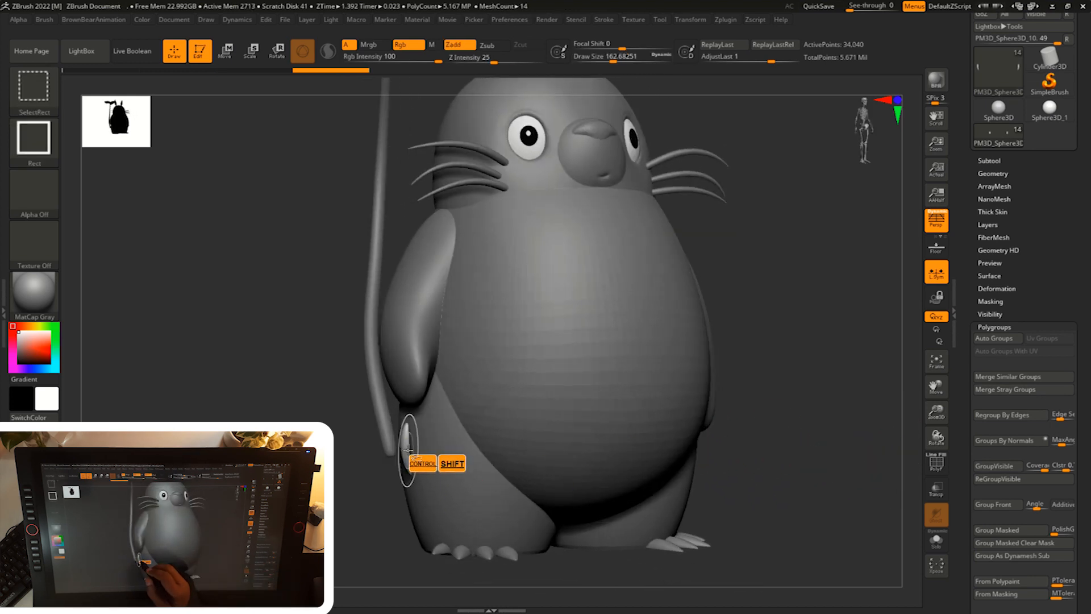
ctrl+shift+click(391, 417)
ctrl+click(343, 549)
ctrl+shift+click(342, 550)
ctrl+click(342, 550)
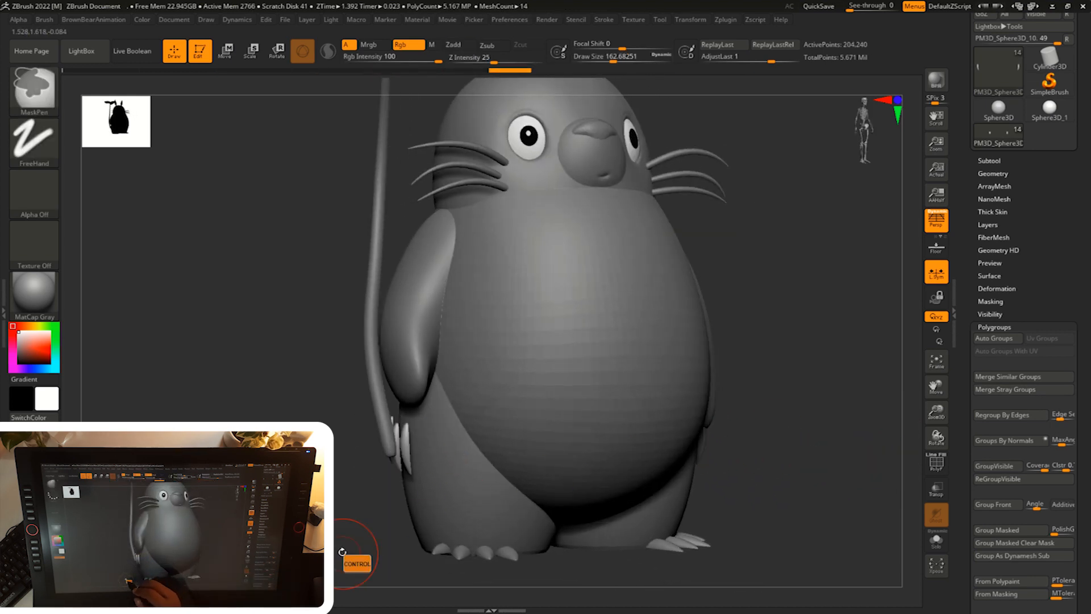
- Move the unmasked claws up from the lower body to the end of the bent stem-side arm
key(w)
shift+drag(343, 549, 352, 527)
drag(830, 448, 776, 452)
click(683, 459)
drag(819, 411, 903, 405)
shift+drag(412, 463, 482, 465)
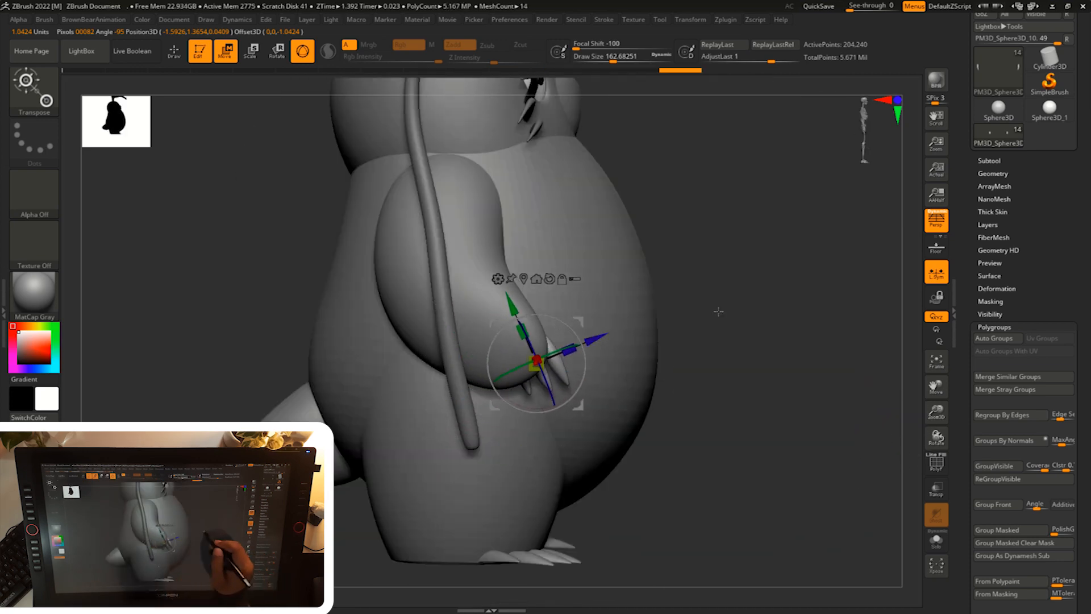
- Rotate and shift the claws as a group until their bases sit in the tip of the bent hand
alt+drag(671, 316, 555, 411)
drag(443, 539, 554, 528)
shift+drag(554, 364, 573, 355)
drag(352, 364, 444, 318)
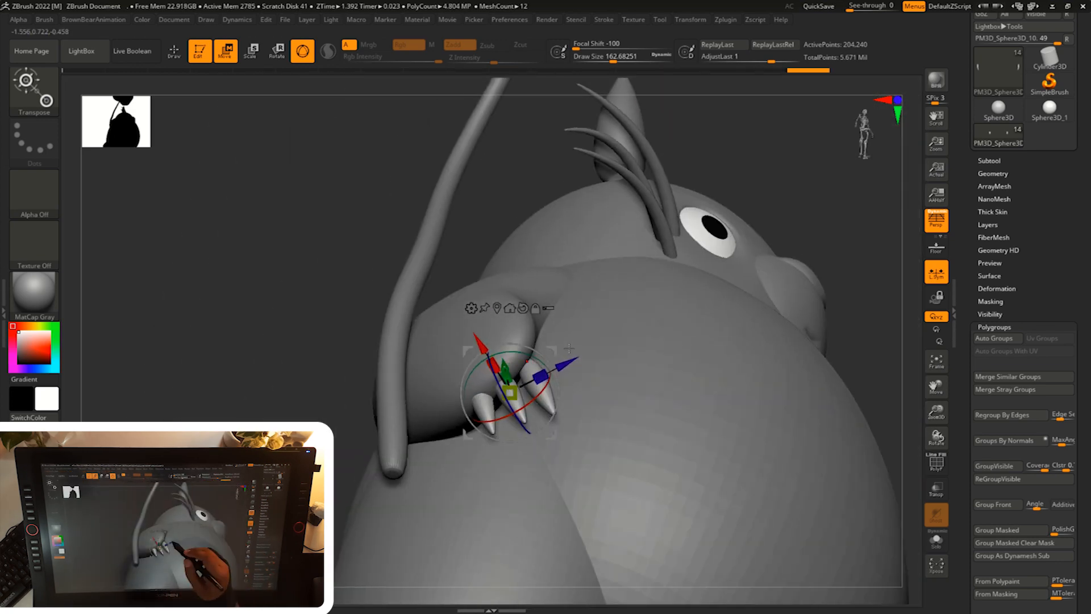
shift+drag(825, 245, 544, 393)
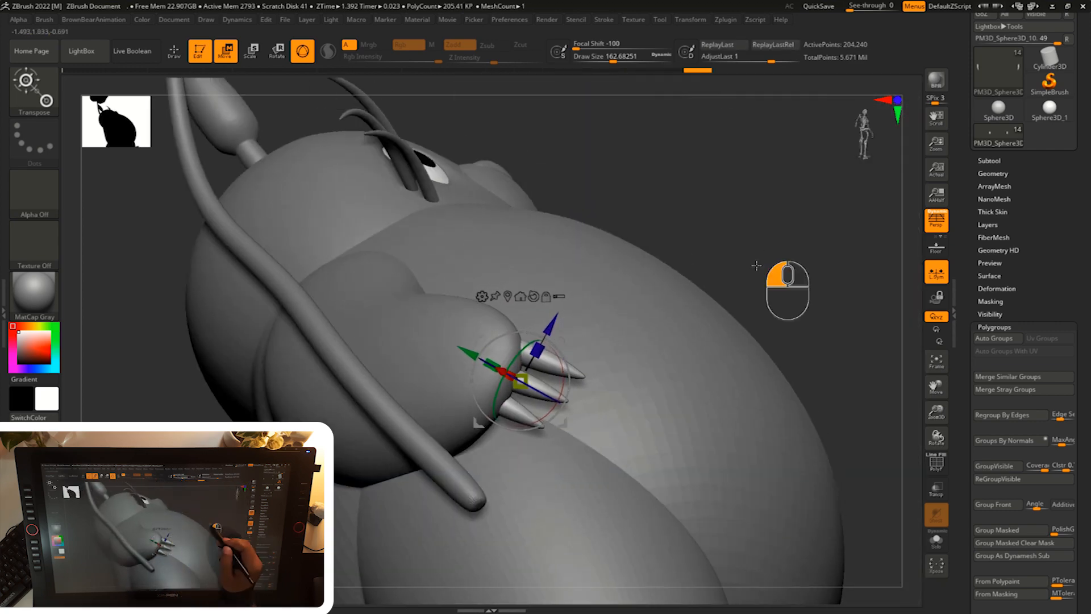
drag(757, 266, 511, 363)
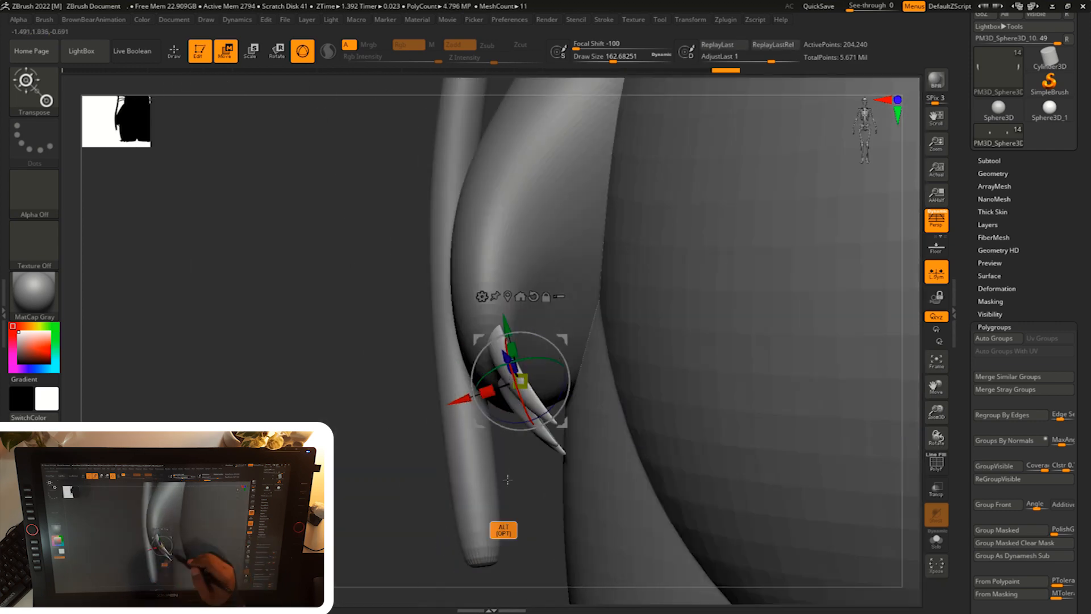
shift+drag(543, 358, 505, 372)
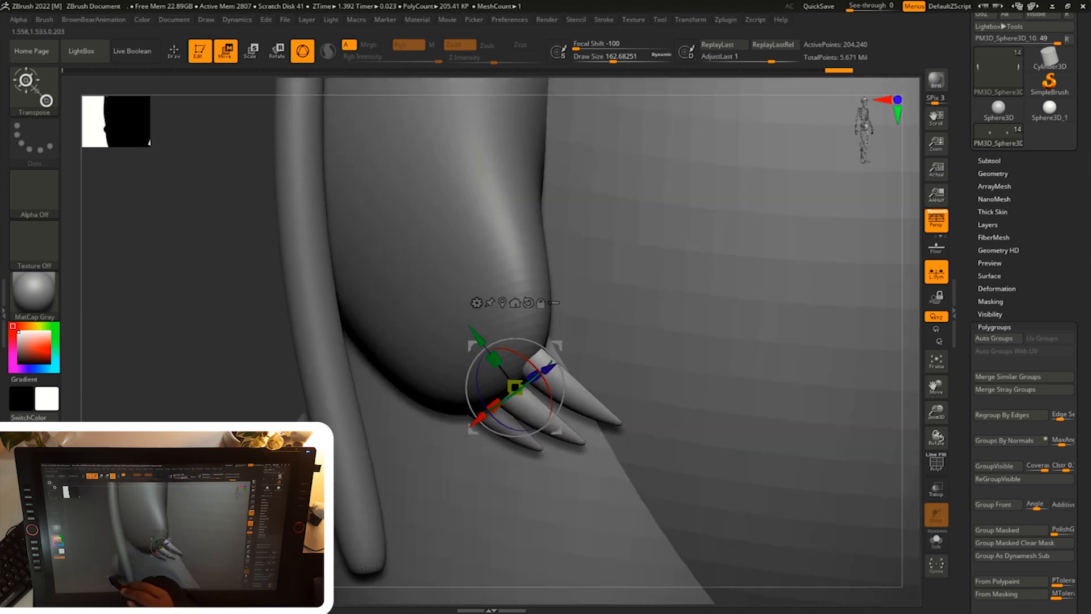
shift+drag(557, 345, 555, 344)
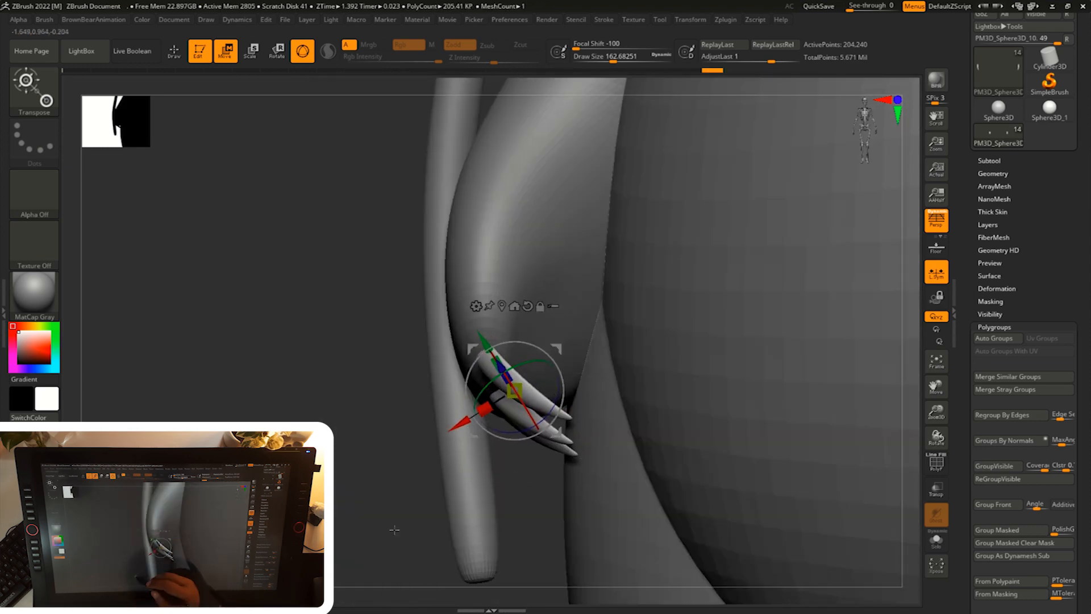
drag(394, 530, 449, 520)
drag(533, 336, 533, 339)
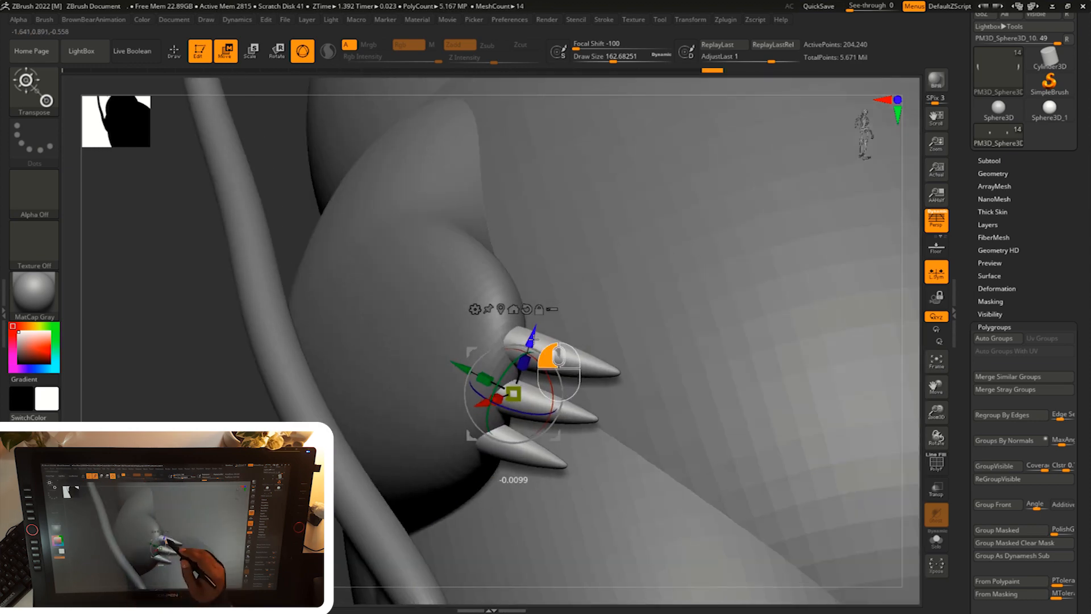
- Select the leaf stem and shift it with the gizmo toward the hand's claws
shift+drag(392, 534, 318, 566)
key(q)
alt+drag(833, 285, 843, 332)
mouse_move(377, 549)
alt+mouse_down()
mouse_move(347, 547)
mouse_move(348, 568)
alt+mouse_up()
shift+drag(348, 568, 390, 487)
alt+click(457, 466)
key(w)
drag(392, 545, 392, 494)
shift+drag(507, 332, 558, 327)
drag(433, 439, 534, 418)
alt+drag(534, 418, 653, 321)
- Rotate and reposition the leaf stem so its lower end runs alongside the bent arm and hand
drag(694, 284, 564, 254)
drag(364, 488, 472, 472)
drag(567, 257, 561, 258)
drag(696, 284, 602, 285)
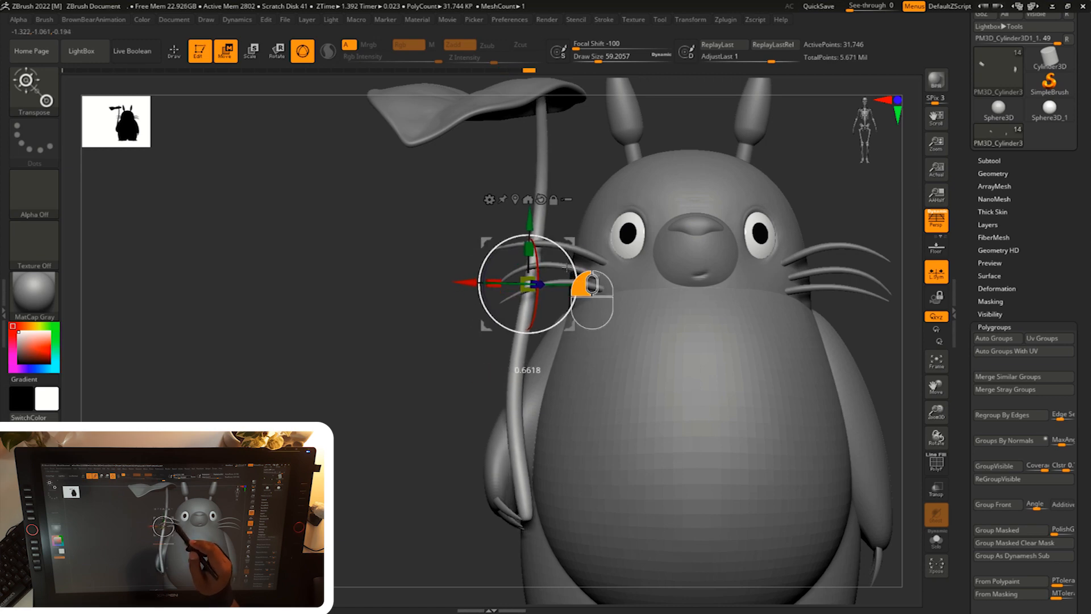
shift+drag(355, 482, 443, 475)
shift+drag(693, 270, 610, 275)
drag(405, 420, 358, 421)
drag(502, 318, 495, 321)
mouse_move(418, 392)
mouse_down()
mouse_move(474, 369)
mouse_move(455, 362)
mouse_move(506, 341)
mouse_up()
- Bend the lower part of the stem toward the hand with the Move brush
key(b)
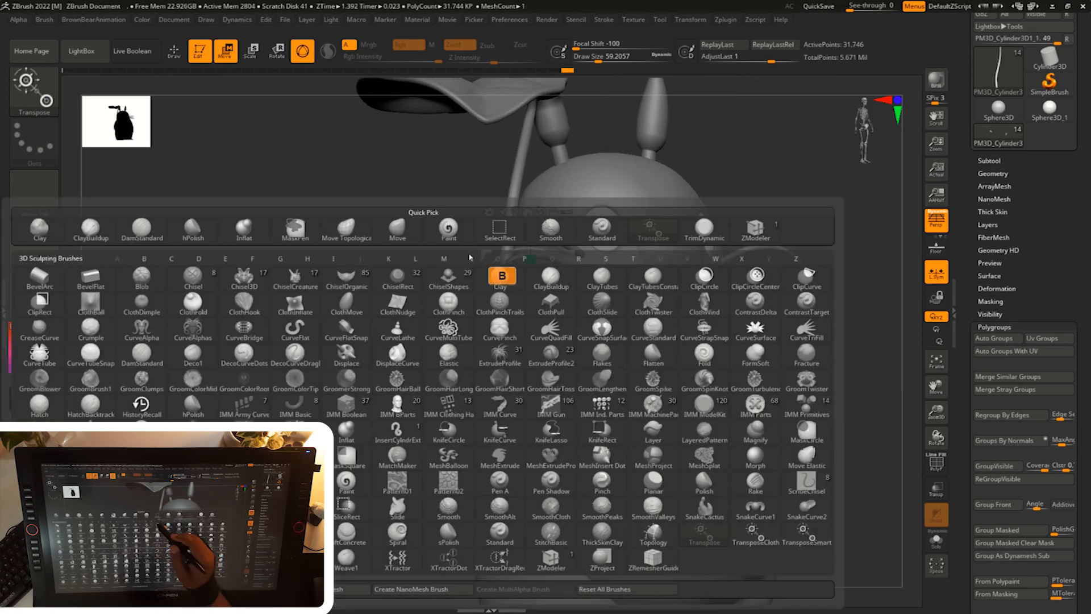
key(m)
key(v)
shift+drag(614, 417, 559, 421)
drag(363, 511, 403, 520)
key(s)
drag(389, 539, 420, 539)
key(s)
drag(499, 431, 505, 430)
drag(409, 483, 346, 477)
- Push the stem's lower end between the hand and claws, using a Move brush draw size of about 268
mouse_move(504, 432)
mouse_down()
mouse_move(514, 431)
mouse_move(498, 440)
mouse_up()
mouse_move(455, 545)
mouse_down()
mouse_move(550, 555)
mouse_move(528, 548)
mouse_up()
drag(448, 501, 455, 562)
drag(511, 501, 507, 502)
mouse_move(421, 568)
mouse_down()
mouse_move(482, 528)
mouse_move(518, 522)
mouse_up()
key(s)
mouse_move(460, 579)
mouse_down()
mouse_move(441, 415)
mouse_move(484, 437)
mouse_up()
mouse_move(464, 569)
mouse_down()
mouse_move(466, 538)
mouse_move(509, 528)
mouse_up()
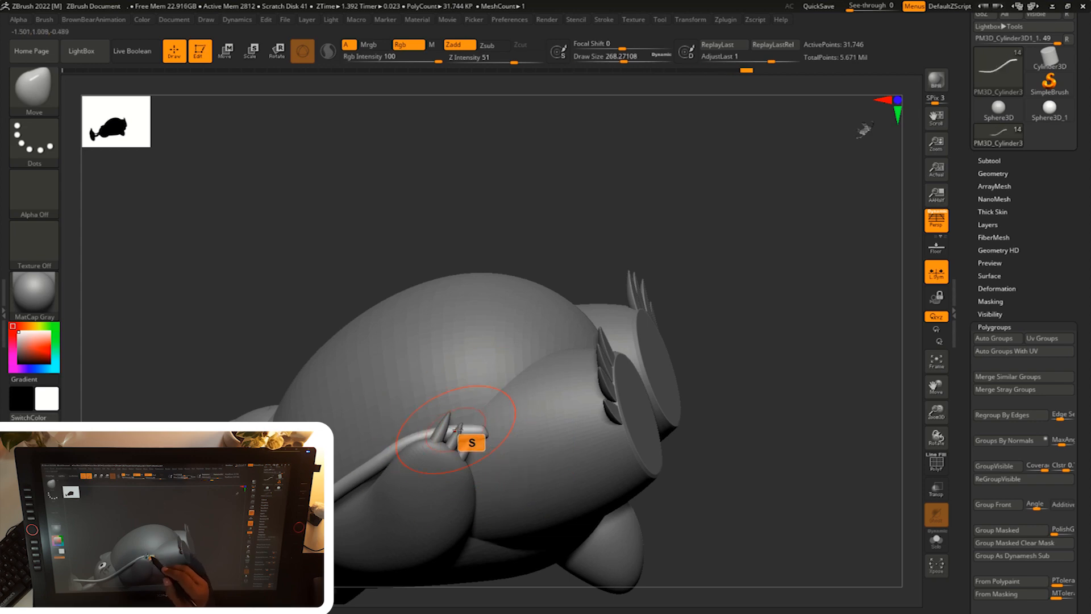
drag(489, 425, 489, 430)
drag(784, 364, 635, 373)
- Refine the stem's curve over the hand and behind the claws with an enlarged Move brush
mouse_move(531, 260)
shift+mouse_down()
mouse_move(635, 377)
mouse_move(789, 324)
shift+mouse_up()
key(s)
drag(417, 446, 448, 446)
drag(705, 335, 545, 358)
mouse_move(623, 304)
shift+mouse_down()
mouse_move(787, 310)
mouse_move(654, 318)
shift+mouse_up()
alt+drag(372, 512, 382, 525)
key(s)
drag(399, 523, 392, 524)
drag(458, 482, 468, 486)
alt+drag(418, 525, 428, 550)
key(s)
mouse_move(442, 361)
mouse_down()
mouse_move(431, 363)
mouse_move(390, 500)
mouse_move(455, 432)
mouse_move(452, 495)
mouse_move(426, 548)
mouse_move(446, 548)
mouse_move(384, 550)
mouse_move(456, 482)
mouse_up()
key(s)
- Undo the last stem stroke and reshape the section held by the hand with the Move brush at a draw size of about 318
alt+click(446, 503)
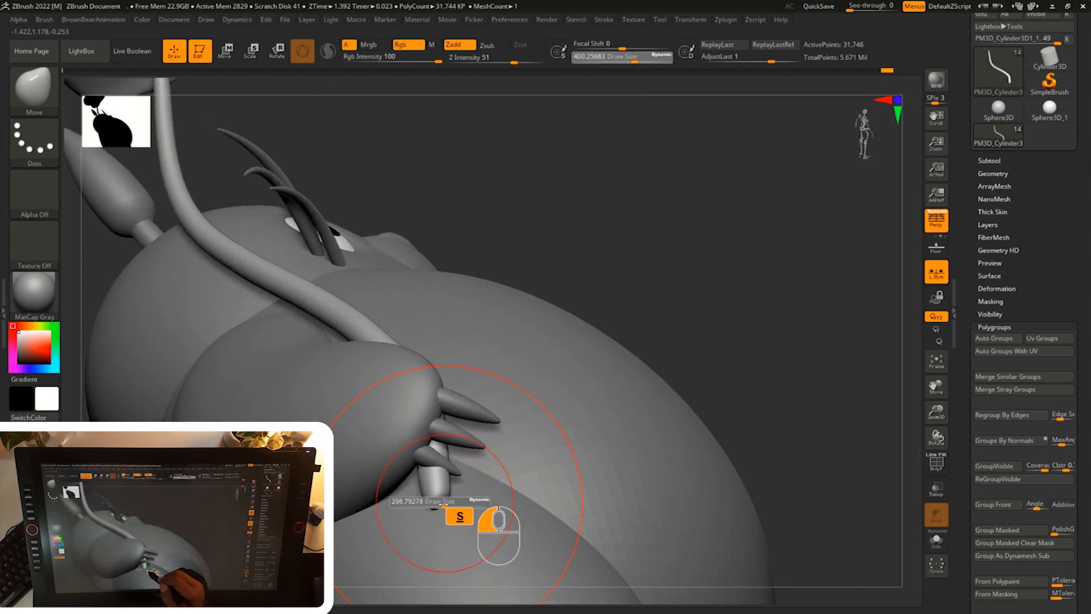
mouse_move(429, 526)
mouse_down()
mouse_move(669, 360)
mouse_move(404, 537)
mouse_move(449, 511)
mouse_move(559, 494)
mouse_up()
key(s)
mouse_move(433, 500)
shift+mouse_down()
mouse_move(411, 424)
mouse_move(338, 547)
mouse_move(337, 530)
shift+mouse_up()
key(s)
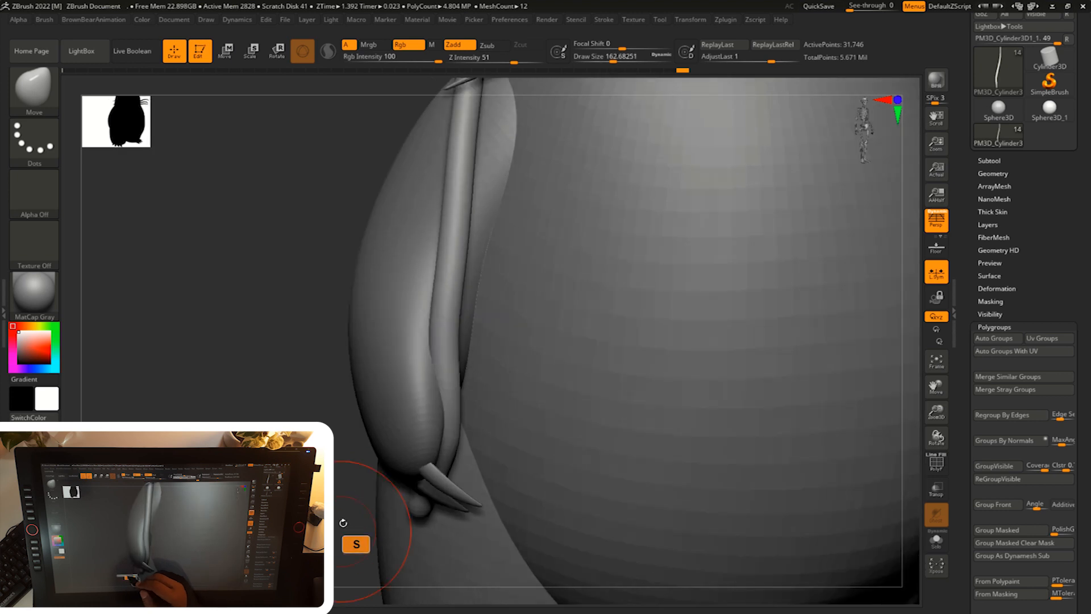
key(ctrl+z)
shift+drag(442, 387, 484, 409)
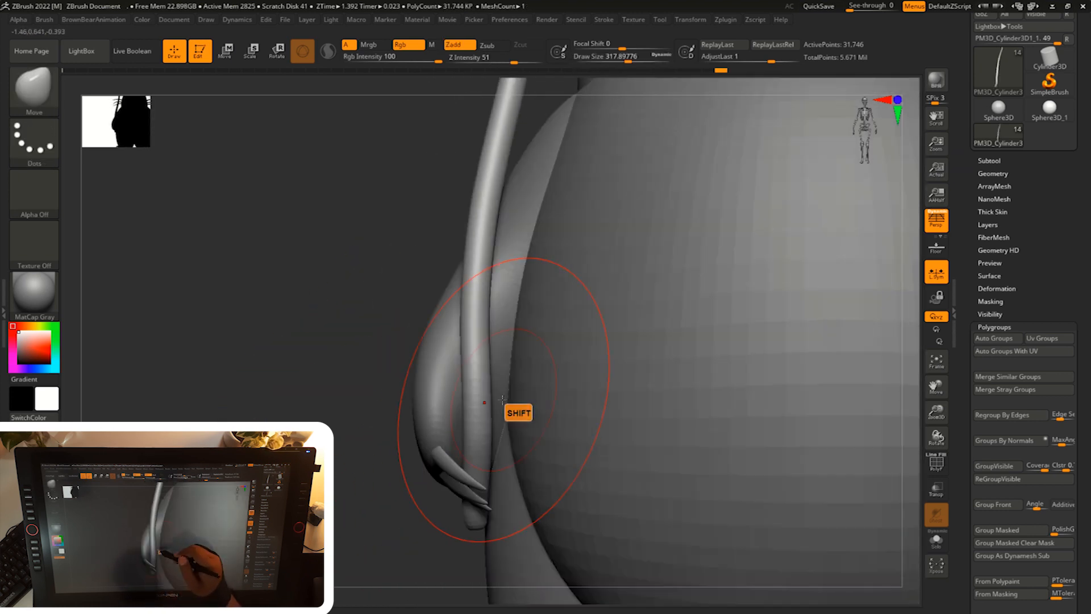
shift+drag(432, 366, 481, 375)
drag(493, 205, 463, 207)
mouse_move(377, 500)
shift+mouse_down()
mouse_move(338, 512)
mouse_move(402, 521)
shift+mouse_up()
mouse_move(710, 360)
alt+mouse_down()
mouse_move(707, 334)
mouse_move(660, 319)
mouse_move(545, 341)
alt+mouse_up()
key(s)
drag(471, 439, 453, 439)
alt+click(446, 447)
alt+drag(420, 551, 423, 585)
key(w)
drag(473, 443, 477, 438)
key(ctrl+z)
key(q)
mouse_move(370, 511)
alt+mouse_down()
mouse_move(366, 476)
mouse_move(335, 453)
alt+mouse_up()
alt+drag(349, 518, 354, 559)
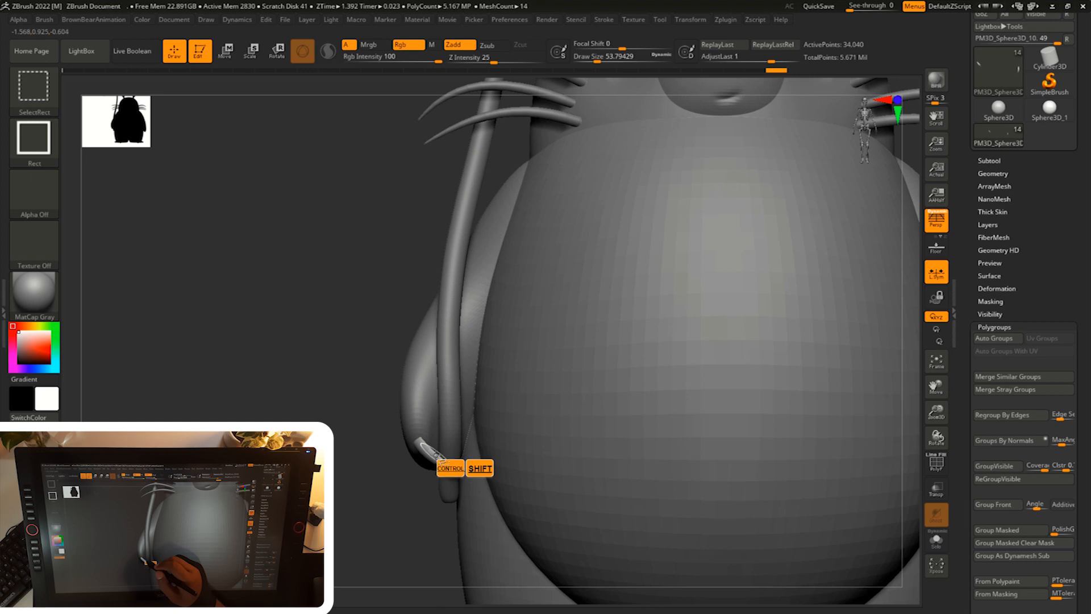
- Select the arms and reshape the stem-side hand around the claw bases with the Move brush at a draw size of about 167
alt+click(415, 442)
alt+drag(396, 530, 403, 553)
key(b)
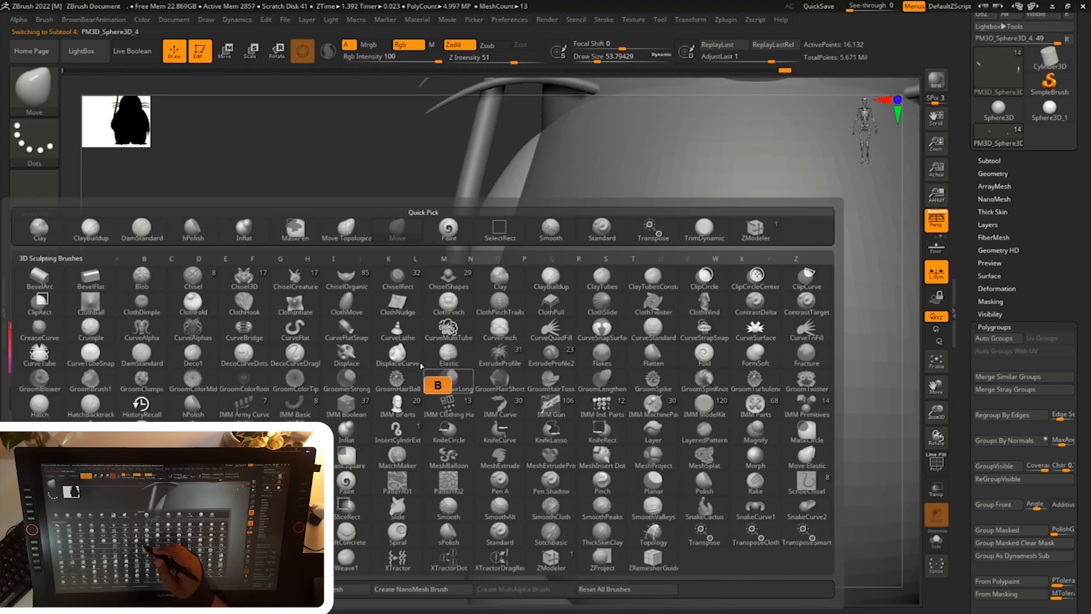
key(s)
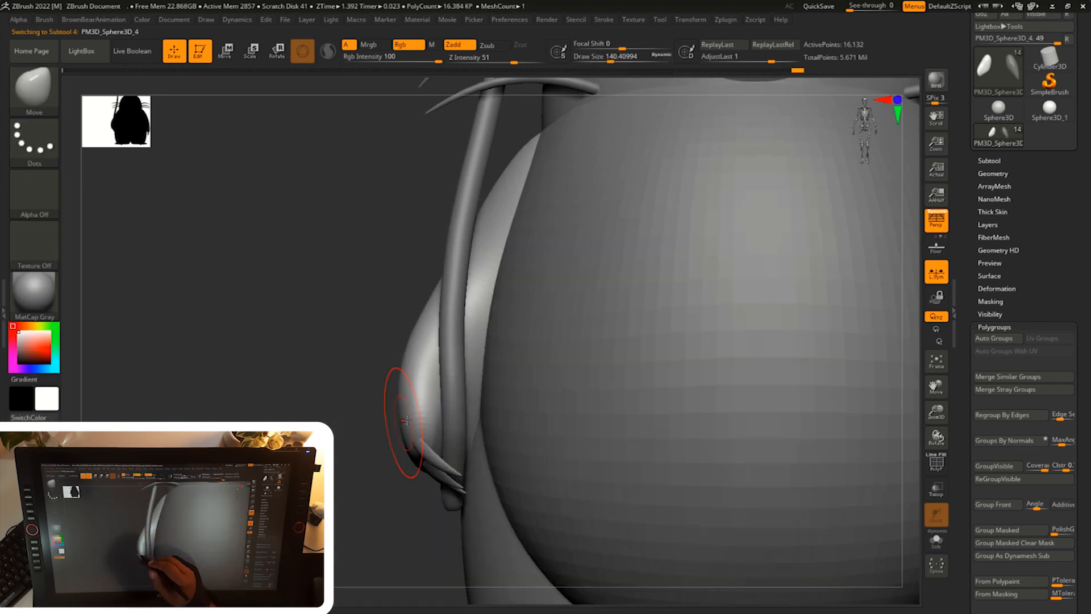
drag(373, 482, 404, 465)
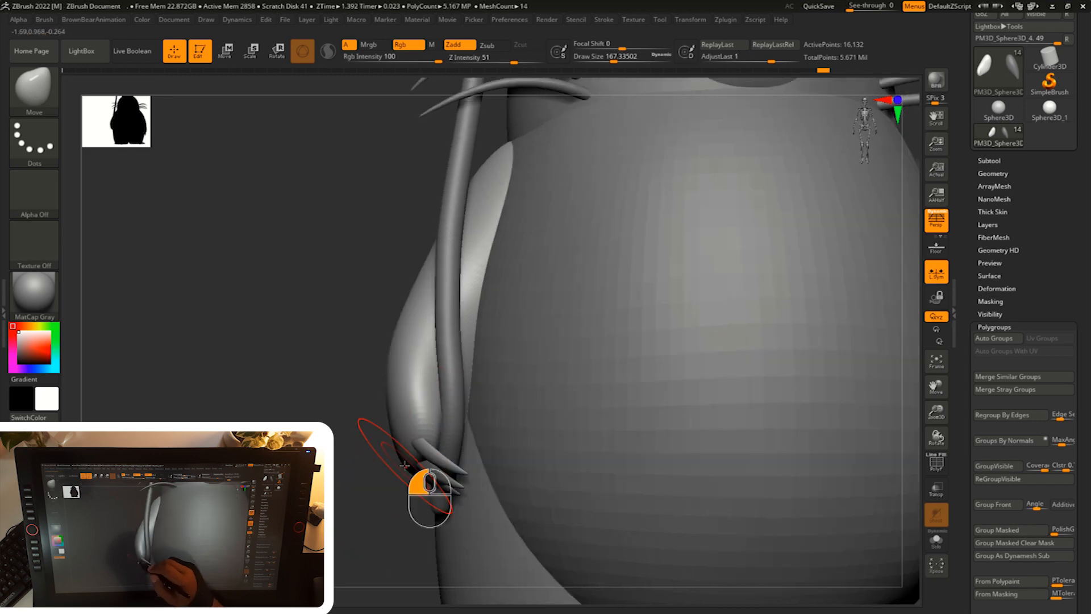
drag(391, 420, 384, 415)
key(s)
drag(373, 476, 419, 463)
mouse_move(349, 506)
mouse_down()
mouse_move(400, 533)
mouse_move(377, 530)
mouse_move(386, 446)
mouse_up()
- Adjust the inner side of the hand beside the stem with the Move brush at a draw size of about 207
key(s)
key(s)
drag(480, 348, 502, 327)
key(c)
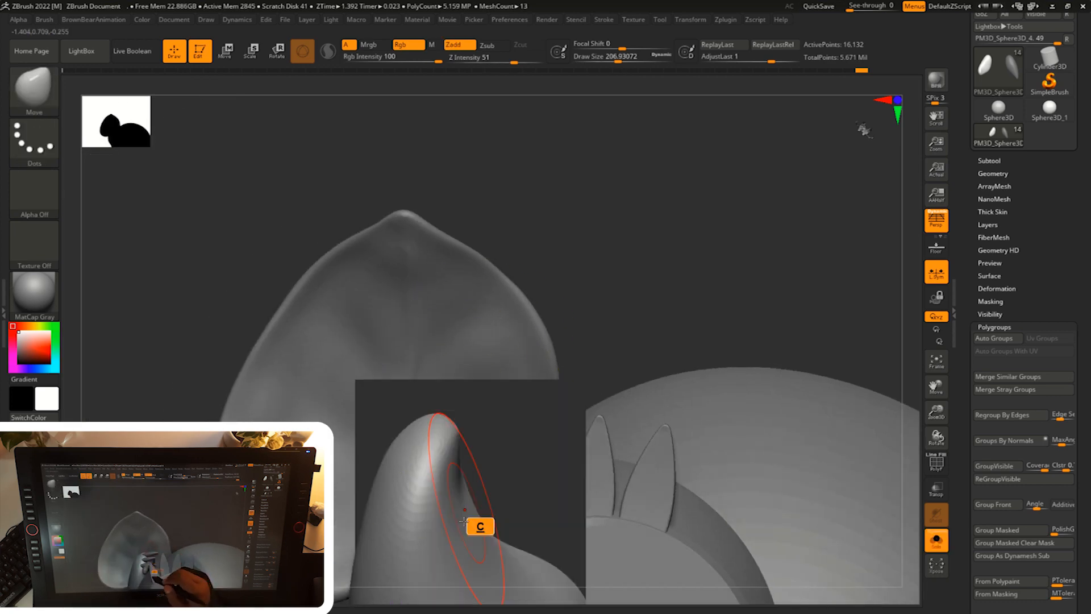
drag(464, 521, 444, 516)
key(c)
key(c)
key(c)
mouse_move(559, 363)
mouse_down()
mouse_move(583, 453)
mouse_move(560, 479)
mouse_up()
mouse_move(369, 495)
mouse_down()
mouse_move(341, 539)
mouse_move(335, 523)
mouse_up()
key(s)
- Select the claws, leave only the hand's upper claw unmasked, and start rotating it toward the stem
key(w)
key(b)
key(m)
key(v)
alt+click(424, 460)
ctrl+click(362, 562)
ctrl+shift+click(360, 562)
ctrl+click(360, 562)
key(w)
drag(449, 421, 455, 427)
right_drag(449, 483, 424, 491)
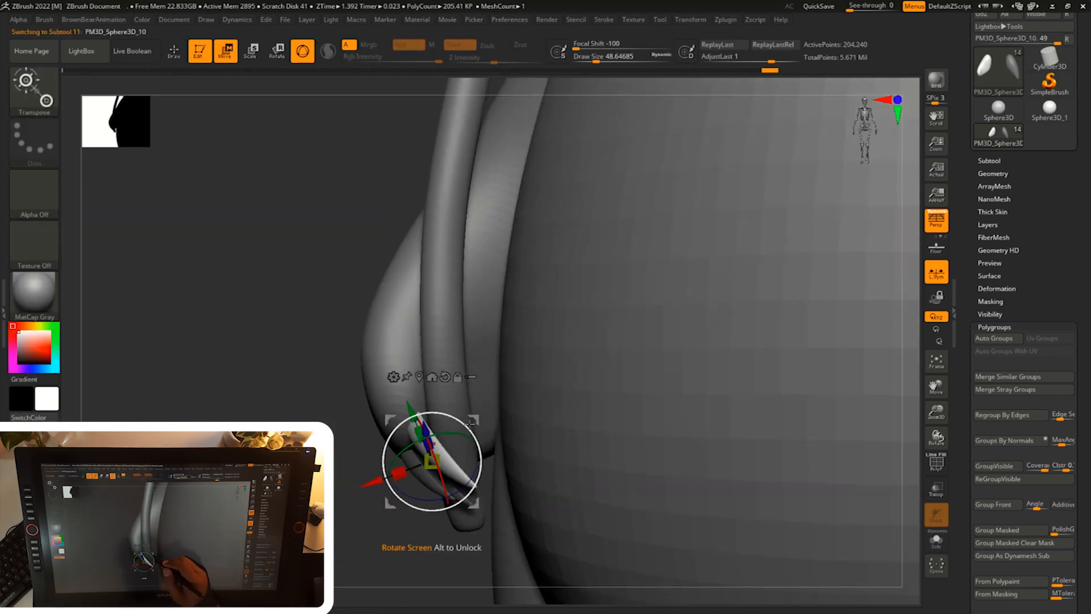
- Rotate and move the upper claw so it lies across the front of the stem
drag(406, 569, 449, 560)
drag(438, 472, 422, 466)
drag(421, 568, 358, 549)
drag(412, 450, 410, 454)
drag(341, 540, 306, 514)
drag(448, 423, 454, 412)
drag(369, 509, 407, 486)
- Reshape the upper claw around the stem with the Move brush, varying the draw size between about 177 and 54
key(b)
click(407, 228)
key(s)
drag(420, 425, 423, 429)
drag(341, 488, 483, 466)
drag(743, 358, 536, 339)
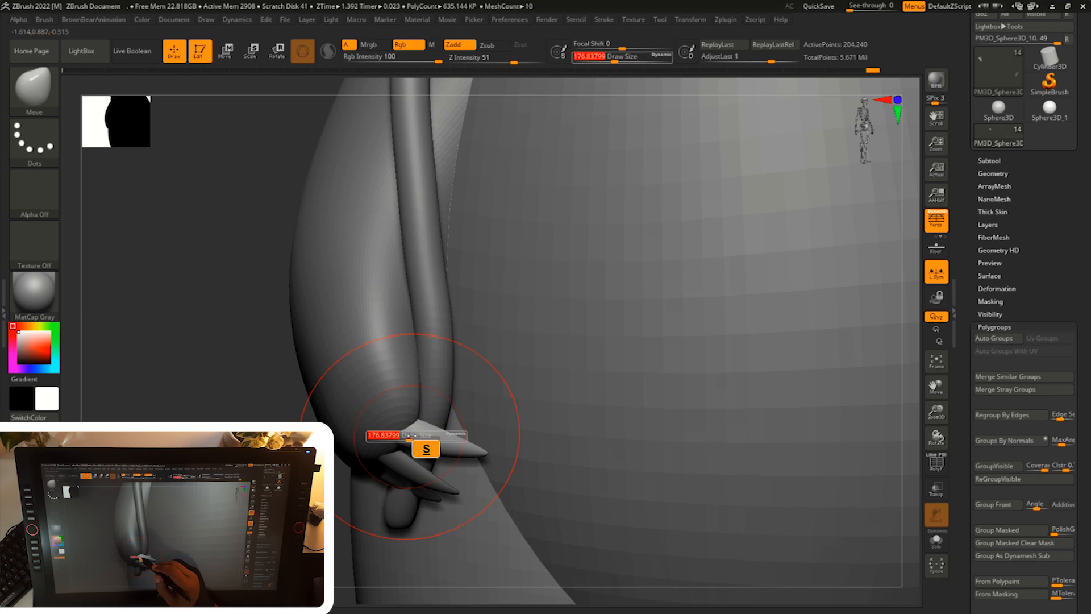
right_drag(369, 406, 379, 401)
key(s)
drag(379, 400, 366, 401)
mouse_move(384, 482)
mouse_down()
mouse_move(457, 442)
mouse_move(389, 480)
mouse_move(367, 511)
mouse_up()
key(s)
drag(363, 524, 344, 526)
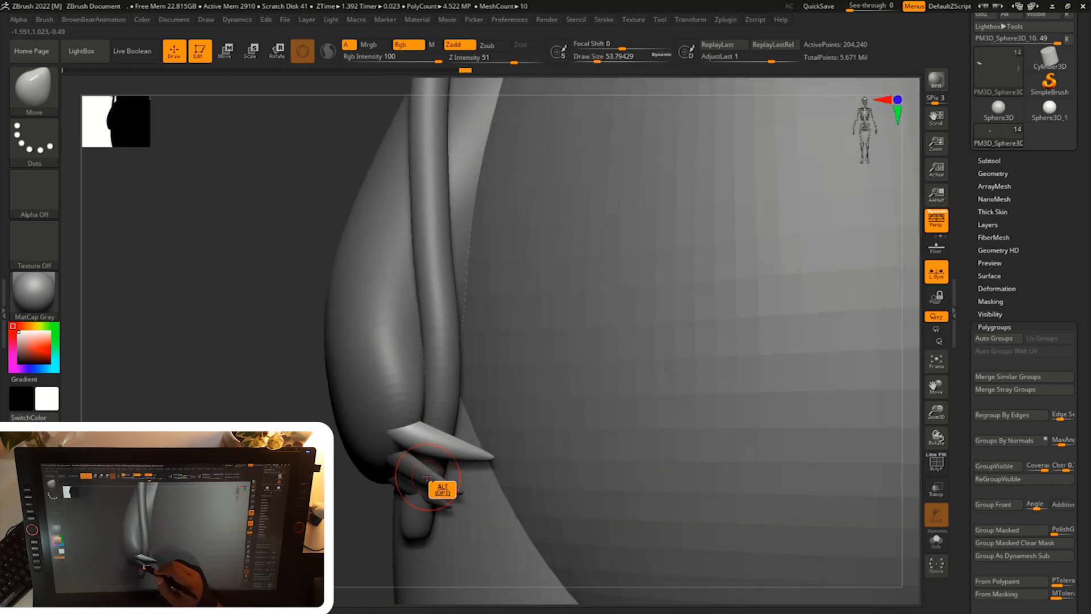
- Unmask only the hand's middle claw and rotate it across the stem below the upper claw
alt+click(428, 478)
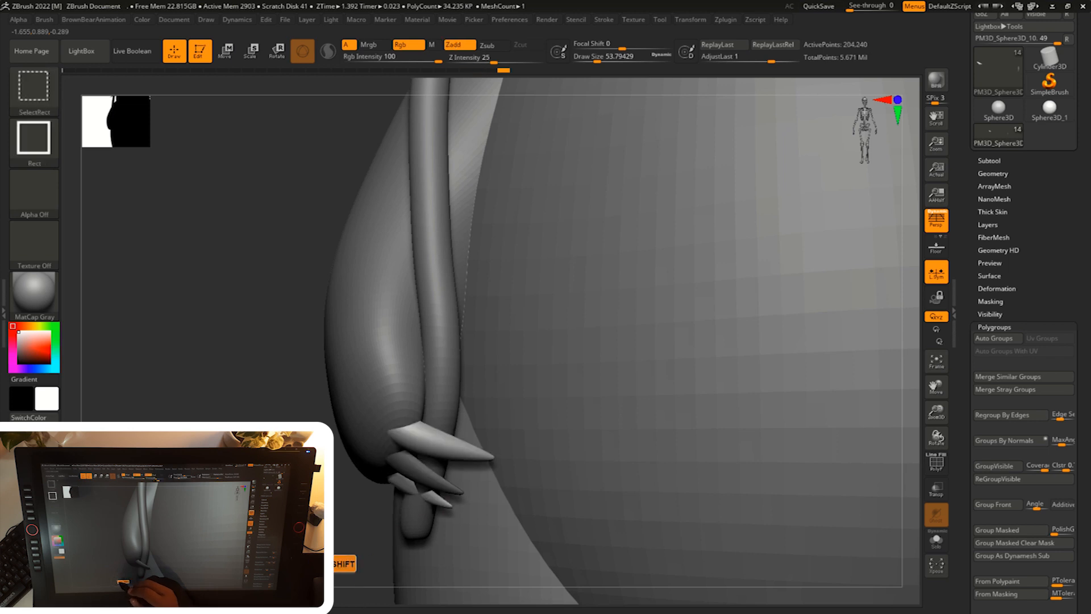
key(e)
drag(410, 446, 438, 434)
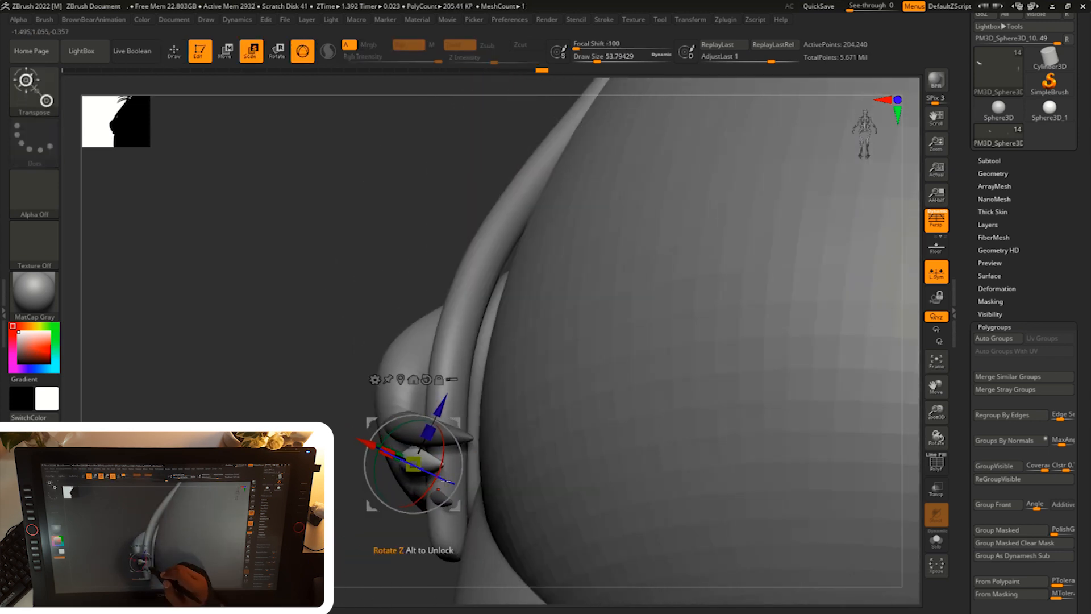
drag(453, 474, 442, 443)
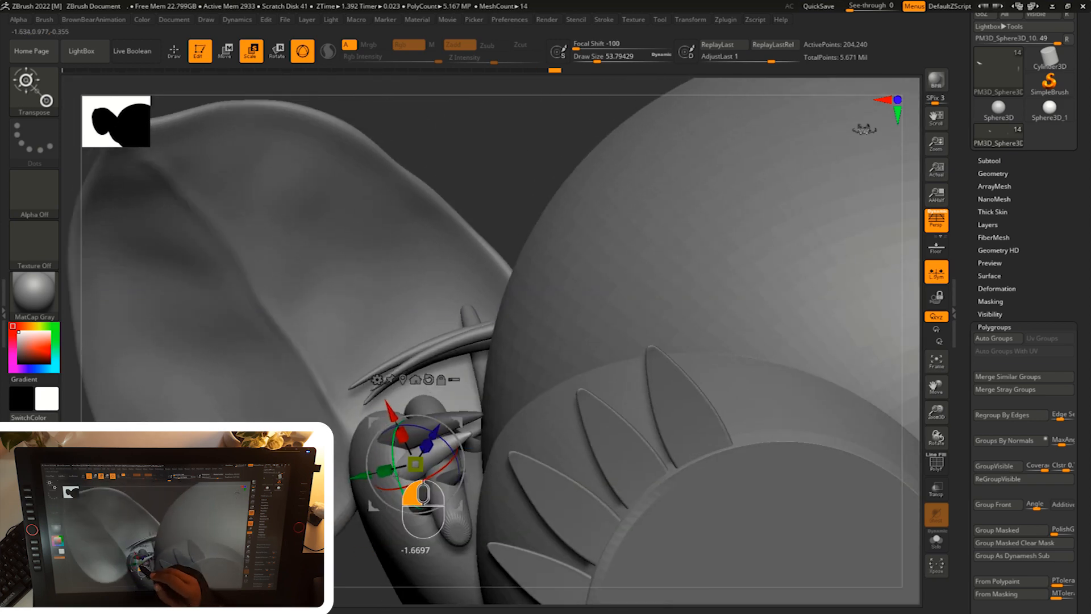
drag(497, 209, 437, 397)
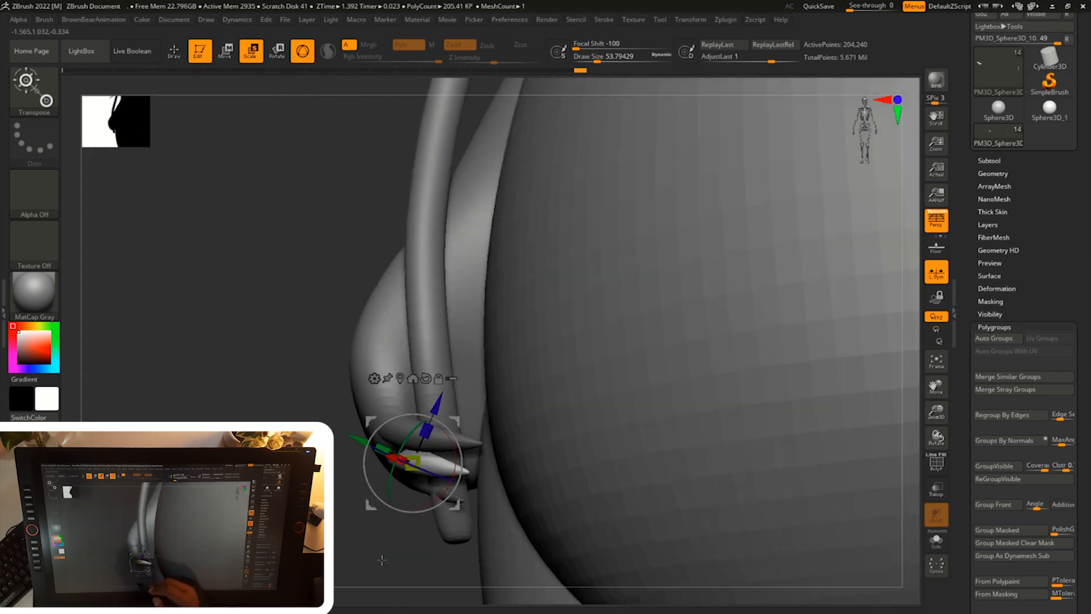
drag(380, 557, 358, 574)
mouse_move(358, 573)
alt+mouse_down()
mouse_move(357, 547)
mouse_move(319, 545)
mouse_move(333, 500)
mouse_move(437, 502)
alt+mouse_up()
- Unmask only the hand's lowest claw, then rotate and move it across the stem beneath the other two
key(q)
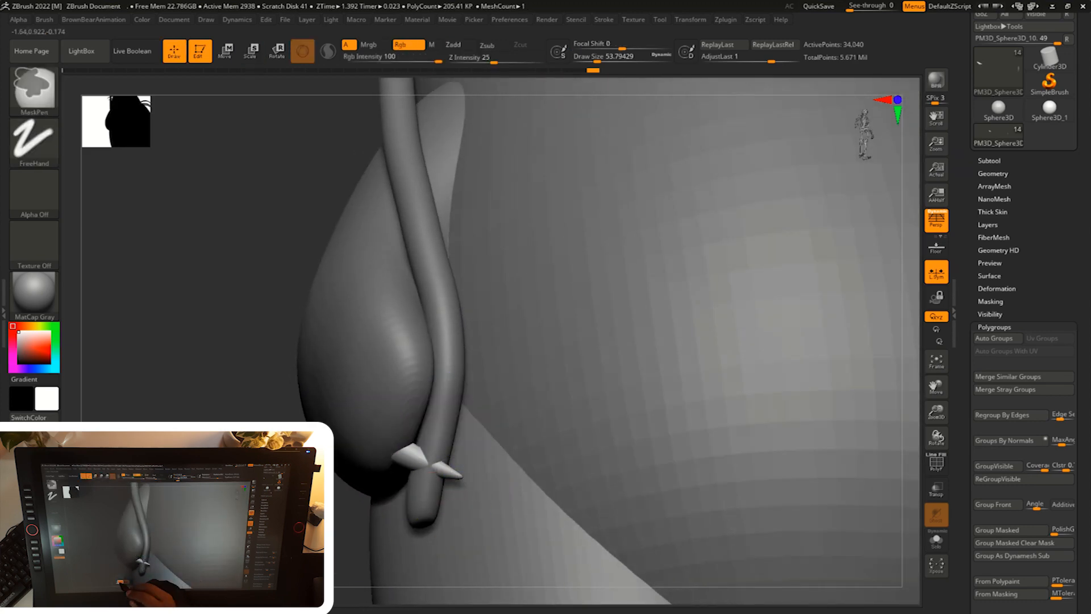
key(w)
drag(357, 545, 636, 267)
mouse_move(458, 390)
mouse_down()
mouse_move(453, 445)
mouse_move(587, 385)
mouse_move(470, 406)
mouse_up()
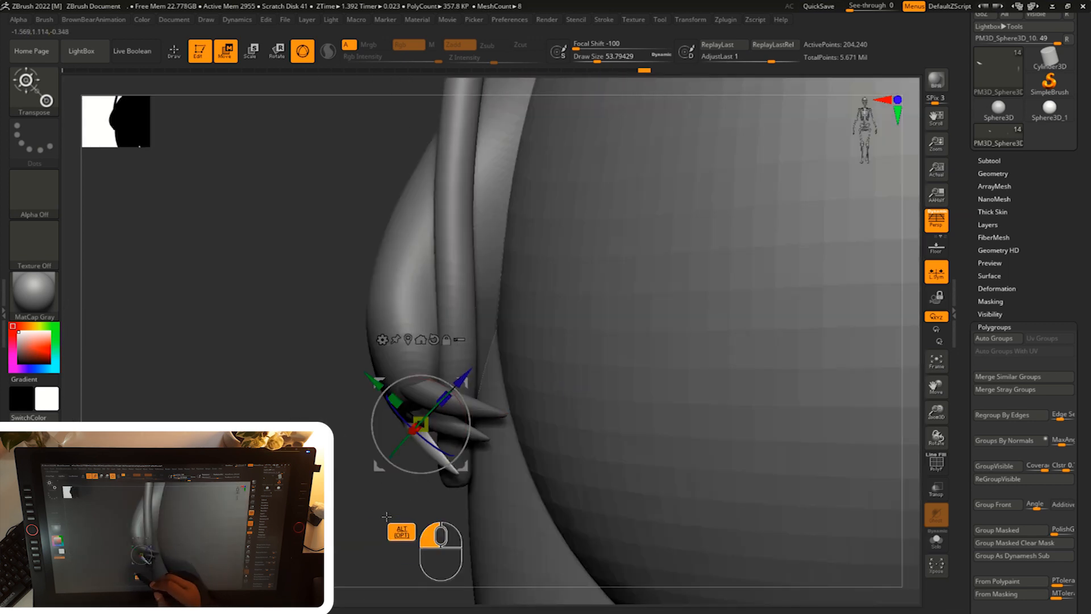
drag(386, 529, 430, 392)
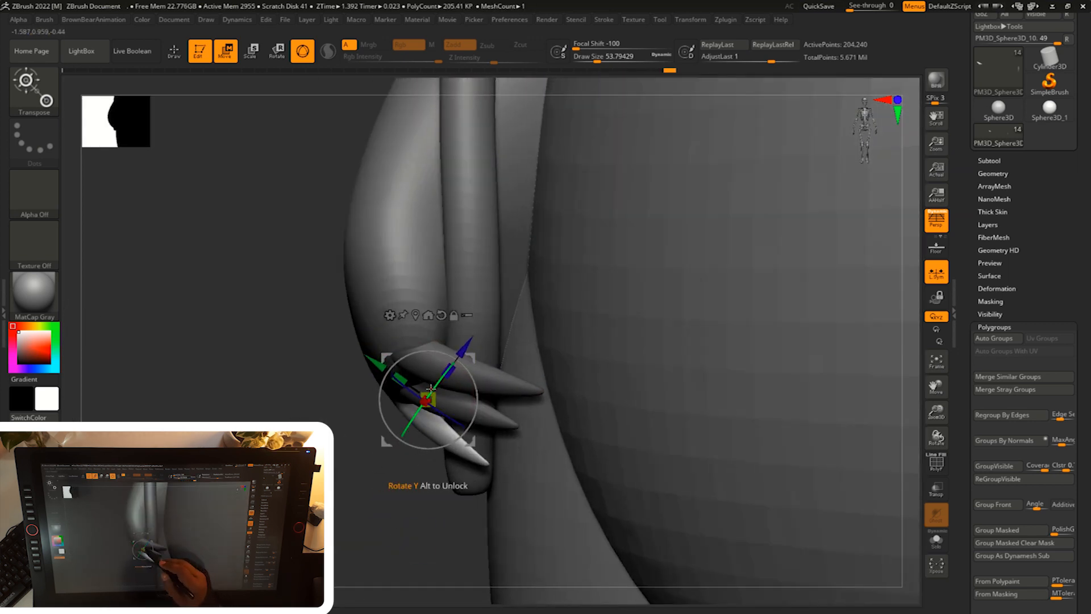
mouse_move(402, 527)
mouse_down()
mouse_move(700, 256)
mouse_move(625, 296)
mouse_up()
drag(478, 353, 476, 342)
- Reshape the lowest claw of the gripping hand around the stem using the Move brush at a draw size of about 128
key(b)
key(m)
key(v)
drag(597, 279, 760, 239)
key(s)
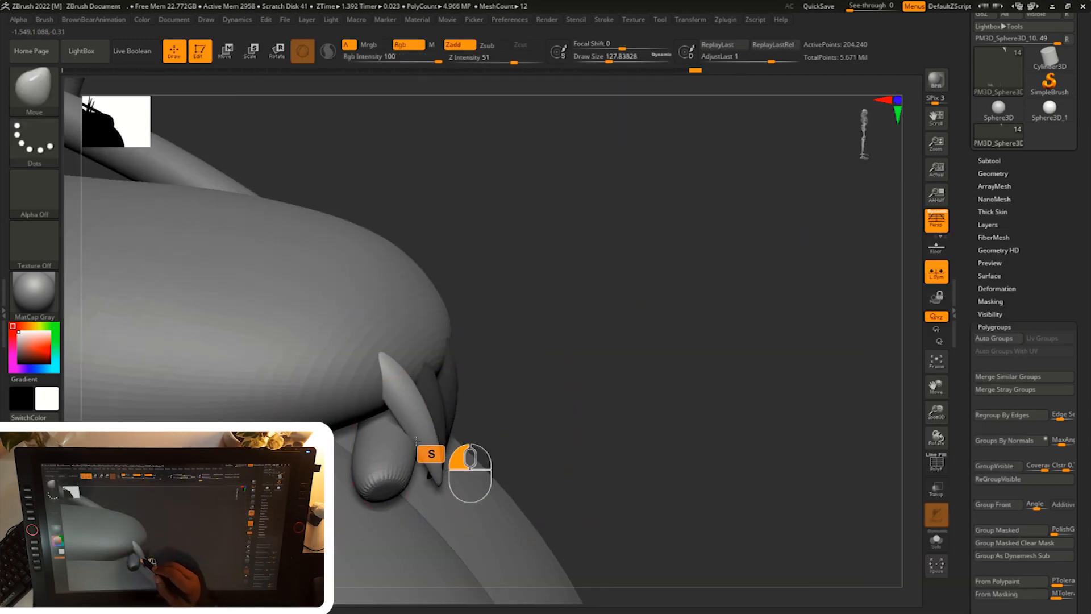
drag(705, 318, 574, 296)
mouse_move(910, 313)
mouse_down()
mouse_move(902, 273)
mouse_move(935, 170)
mouse_up()
key(s)
drag(417, 447, 411, 448)
- Unmask only the middle claw and reshape it over the stem with the Move brush at draw size about 154
mouse_move(682, 318)
mouse_down()
mouse_move(577, 364)
mouse_move(569, 381)
mouse_up()
ctrl+shift+click(466, 416)
ctrl+shift+click(763, 279)
drag(763, 279, 756, 387)
key(s)
drag(426, 387, 432, 386)
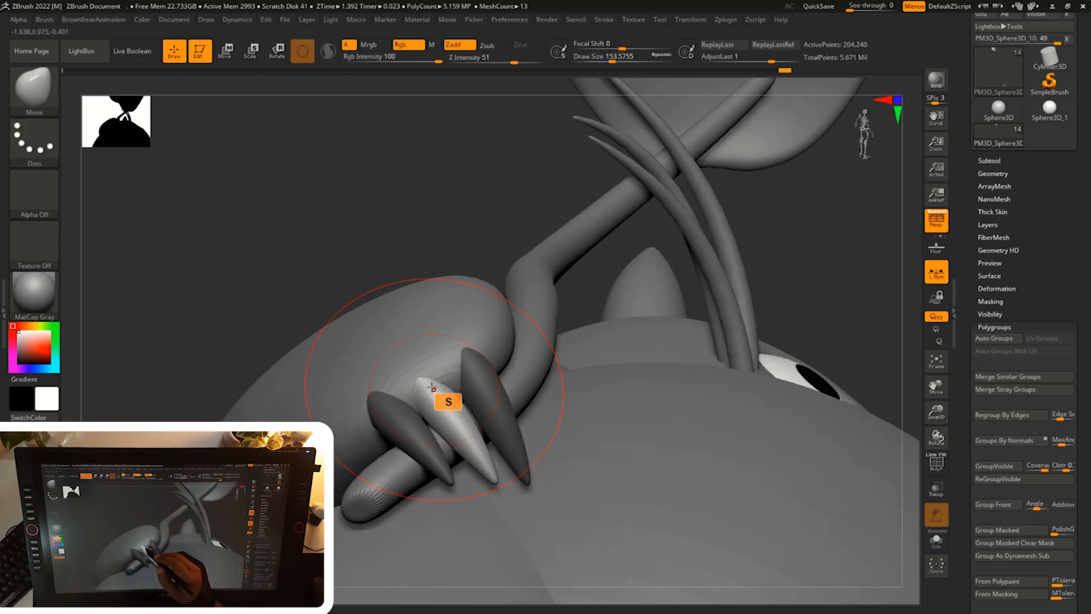
- Unmask only the upper claw and adjust its base against the hand with the Move brush at draw size about 68
drag(699, 238, 756, 199)
ctrl+drag(781, 196, 762, 318)
ctrl+shift+click(480, 392)
ctrl+shift+click(789, 221)
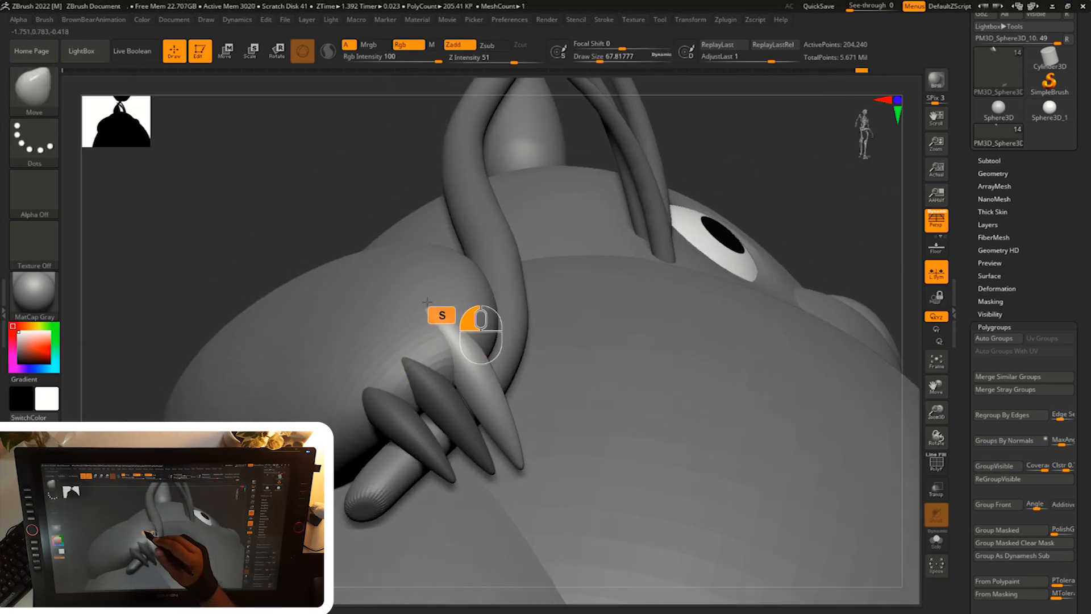
key(s)
drag(444, 308, 447, 307)
drag(528, 313, 603, 279)
- Select the arms and pull the gripping hand's end into place behind the claws with the Move brush, starting at draw size about 192
drag(222, 493, 216, 443)
alt+drag(750, 470, 733, 364)
drag(336, 516, 353, 540)
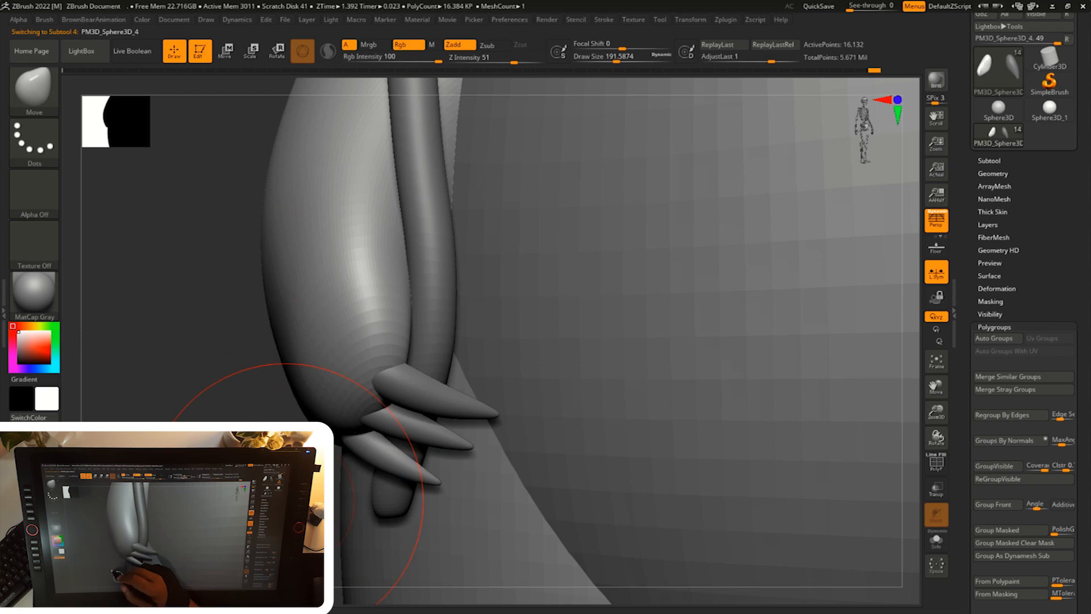
key(s)
drag(340, 499, 403, 347)
mouse_move(364, 503)
mouse_down()
mouse_move(340, 512)
mouse_move(324, 556)
mouse_move(341, 534)
mouse_up()
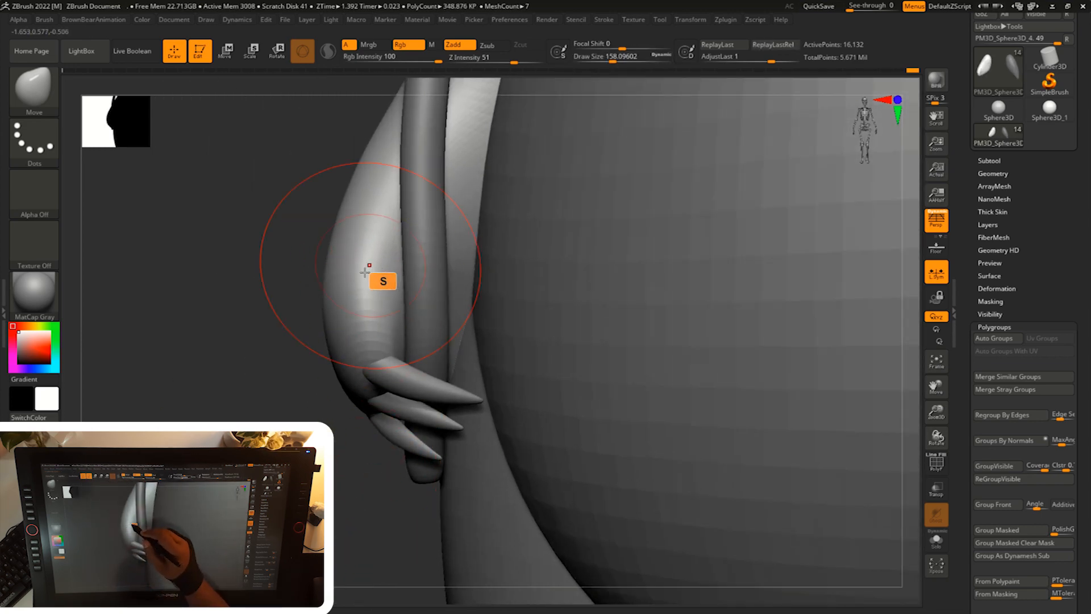
- Refine the contour of the stem-side forearm and hand with the Move brush
alt+drag(353, 545, 769, 430)
key(s)
alt+drag(304, 377, 352, 506)
mouse_move(614, 414)
mouse_down()
mouse_move(702, 414)
mouse_move(701, 441)
mouse_move(718, 418)
mouse_move(557, 425)
mouse_move(574, 410)
mouse_up()
key(s)
drag(337, 389, 273, 397)
alt+drag(705, 427, 696, 392)
key(s)
- Select the leaf stem and reposition it with the gizmo relative to the gripping hand
alt+click(403, 220)
drag(648, 364, 756, 398)
alt+drag(755, 398, 742, 260)
key(w)
drag(459, 246, 409, 273)
click(935, 489)
mouse_move(762, 415)
mouse_down()
mouse_move(761, 456)
mouse_move(737, 409)
mouse_move(760, 399)
mouse_up()
right_drag(463, 318, 448, 241)
drag(448, 241, 455, 220)
drag(624, 180, 656, 111)
alt+drag(655, 111, 697, 151)
- Fine-tune the stem's placement with small gizmo adjustments from several viewing angles
drag(533, 314, 530, 295)
drag(690, 194, 701, 149)
drag(537, 304, 537, 318)
drag(721, 155, 737, 233)
drag(536, 263, 539, 258)
drag(500, 438, 514, 372)
drag(546, 273, 542, 277)
drag(750, 289, 753, 250)
drag(539, 265, 535, 267)
drag(734, 187, 741, 256)
drag(503, 245, 504, 244)
alt+drag(739, 318, 733, 255)
- Bend the leaf stem into a smoother curve with the Move brush at draw size about 763
key(b)
mouse_move(795, 375)
mouse_down()
mouse_move(752, 364)
mouse_move(778, 374)
mouse_move(776, 364)
mouse_up()
key(m)
key(v)
mouse_move(776, 352)
alt+mouse_down()
mouse_move(752, 373)
mouse_move(762, 364)
alt+mouse_up()
key(s)
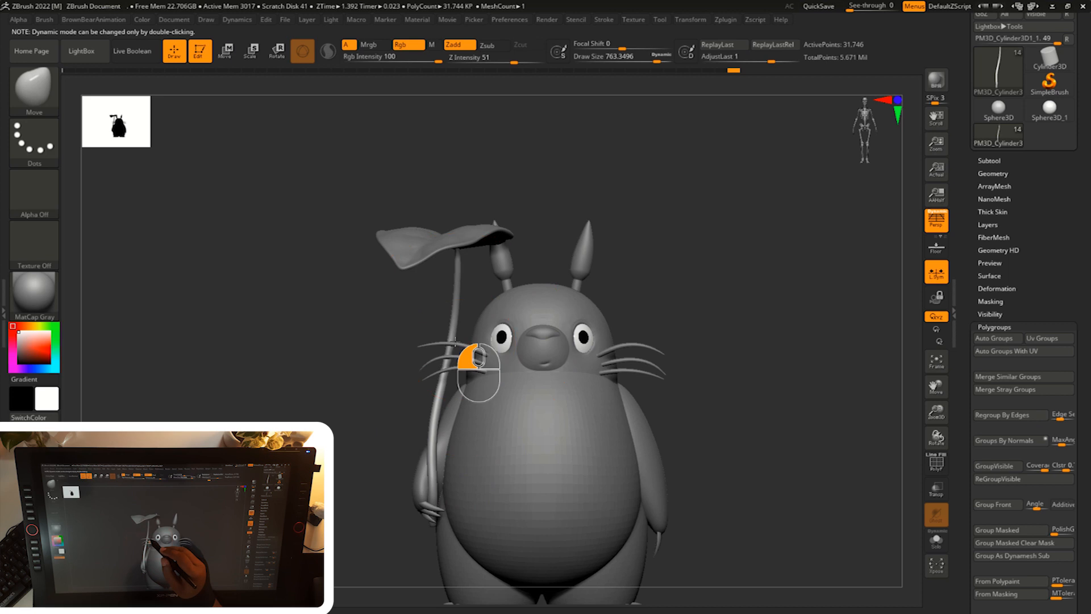
alt+drag(708, 320, 692, 304)
- Select Totoro's body and subdivide its mesh once
alt+click(557, 398)
key(d)
key(ctrl+d)
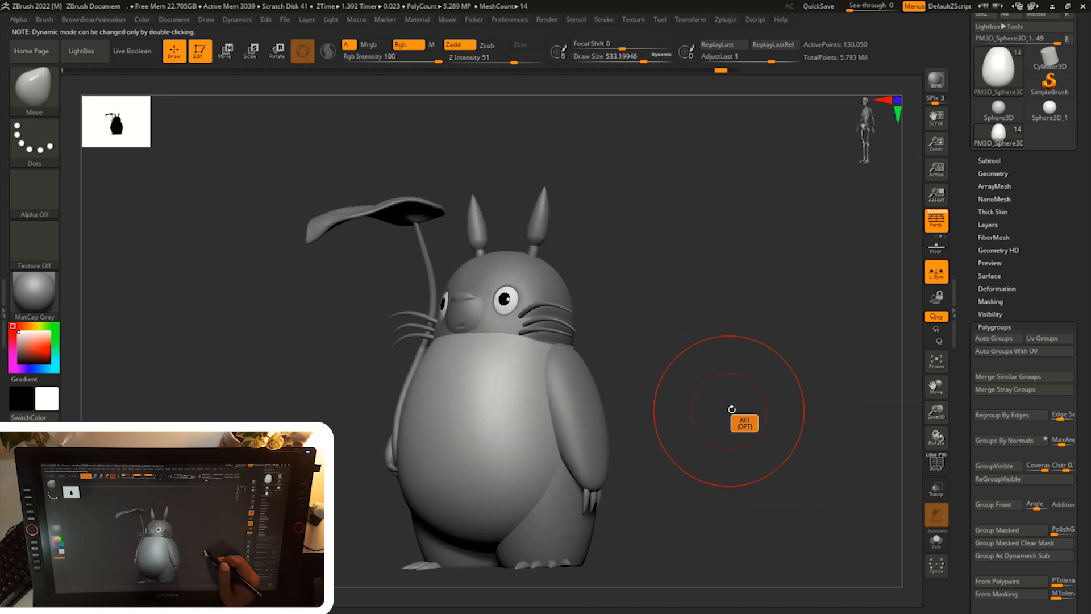
drag(729, 410, 759, 413)
alt+drag(709, 392, 702, 422)
- Select the arms and adjust the free arm's shoulder with the Move brush at draw size about 576
alt+click(582, 428)
alt+drag(692, 369, 689, 410)
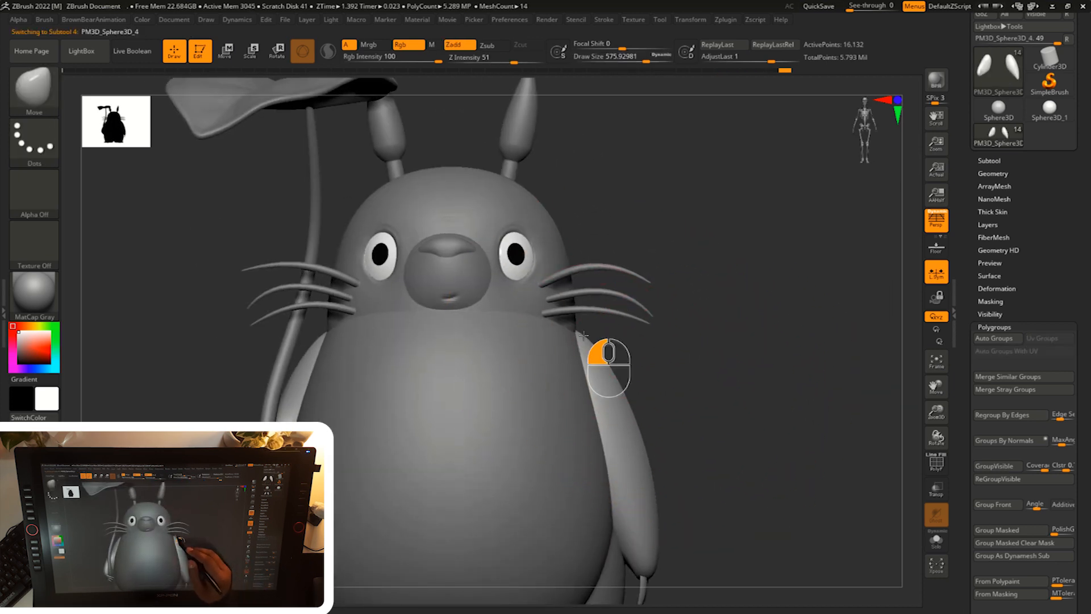
alt+drag(584, 335, 675, 344)
- Select the leaf and rotate it with the gizmo to adjust its tilt on top of the stem
alt+drag(703, 379, 780, 358)
key(e)
alt+click(578, 204)
alt+drag(693, 256, 696, 290)
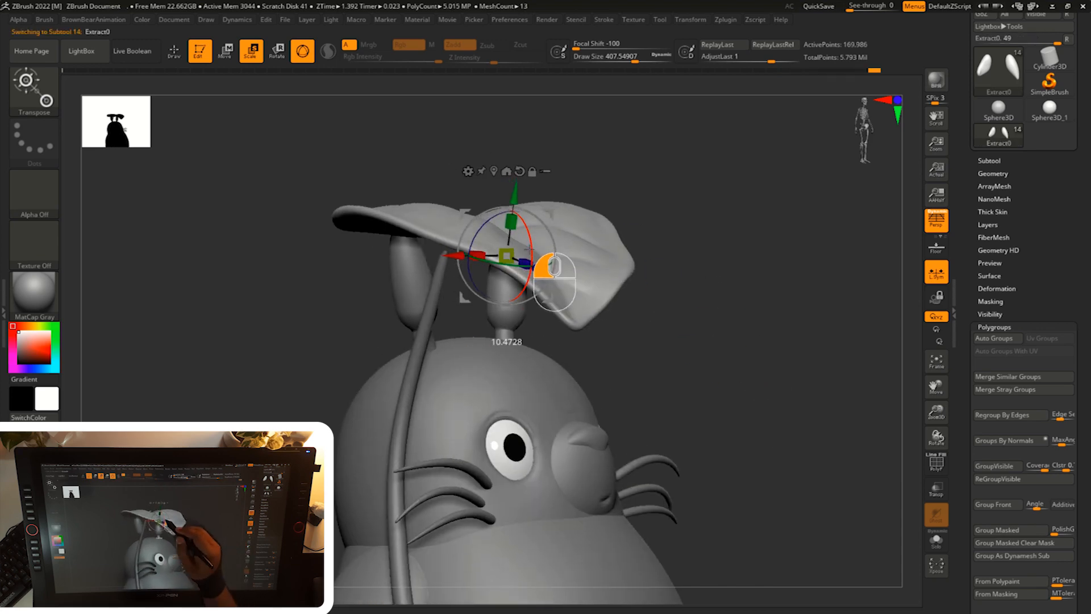
drag(529, 248, 528, 253)
drag(798, 217, 737, 214)
drag(516, 287, 514, 289)
drag(802, 212, 740, 233)
drag(526, 256, 522, 254)
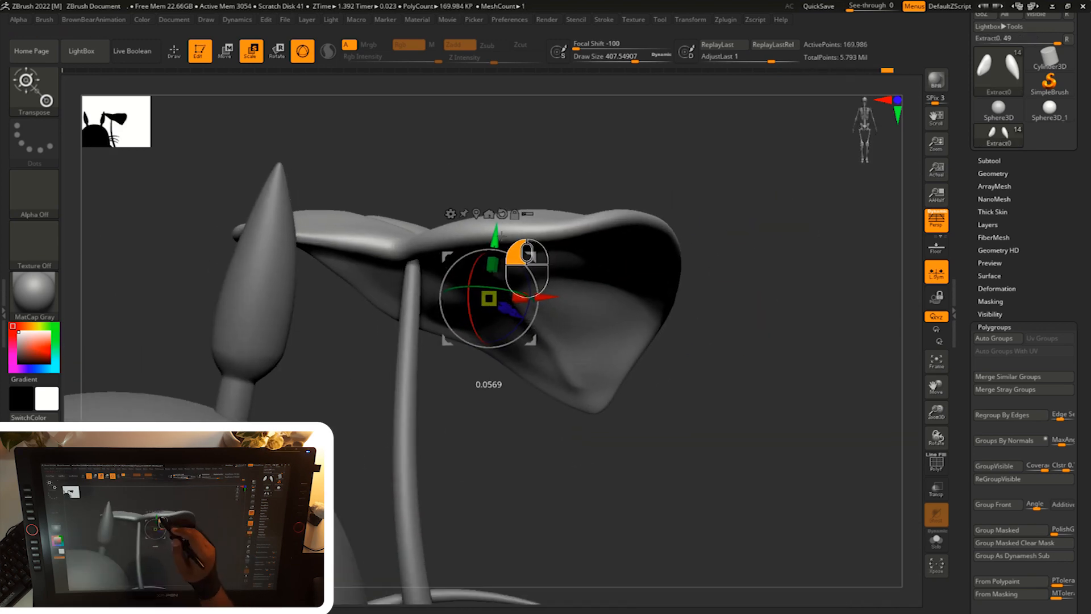
- Refine the leaf's angle and position on the stem tip with further gizmo adjustments
drag(722, 227, 733, 196)
drag(525, 268, 531, 275)
drag(765, 196, 737, 191)
drag(550, 279, 552, 271)
drag(744, 199, 801, 219)
drag(801, 219, 750, 211)
drag(551, 275, 551, 275)
drag(533, 350, 532, 349)
alt+drag(838, 234, 708, 276)
alt+drag(708, 276, 737, 329)
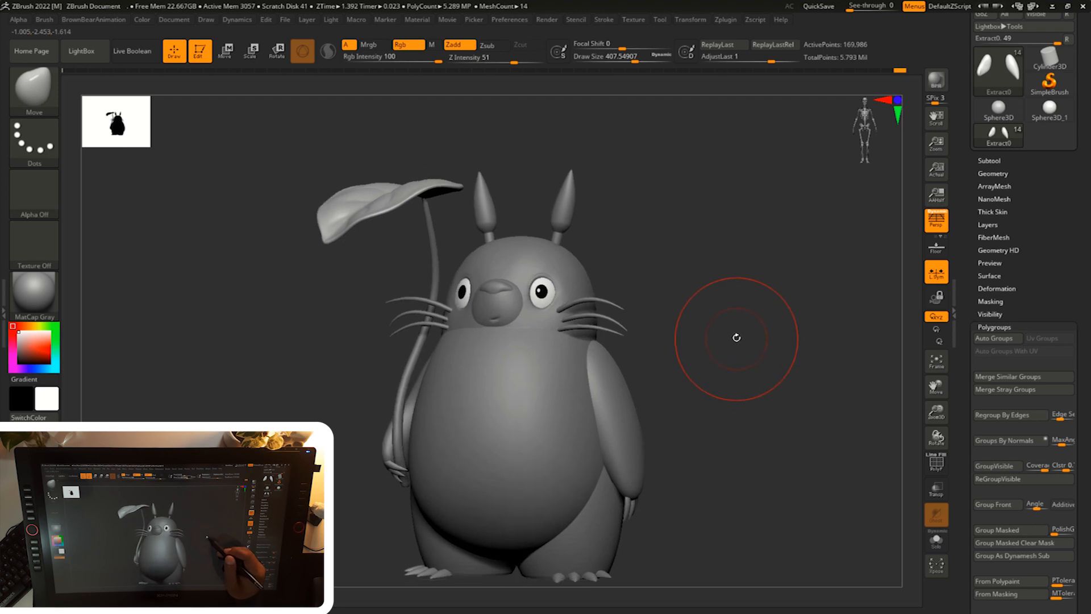
mouse_move(734, 347)
mouse_down()
mouse_move(756, 345)
mouse_move(785, 311)
mouse_move(744, 341)
mouse_up()
- Select the body and reshape and smooth the upper chest below the head with the Move and Smooth brushes
alt+click(631, 372)
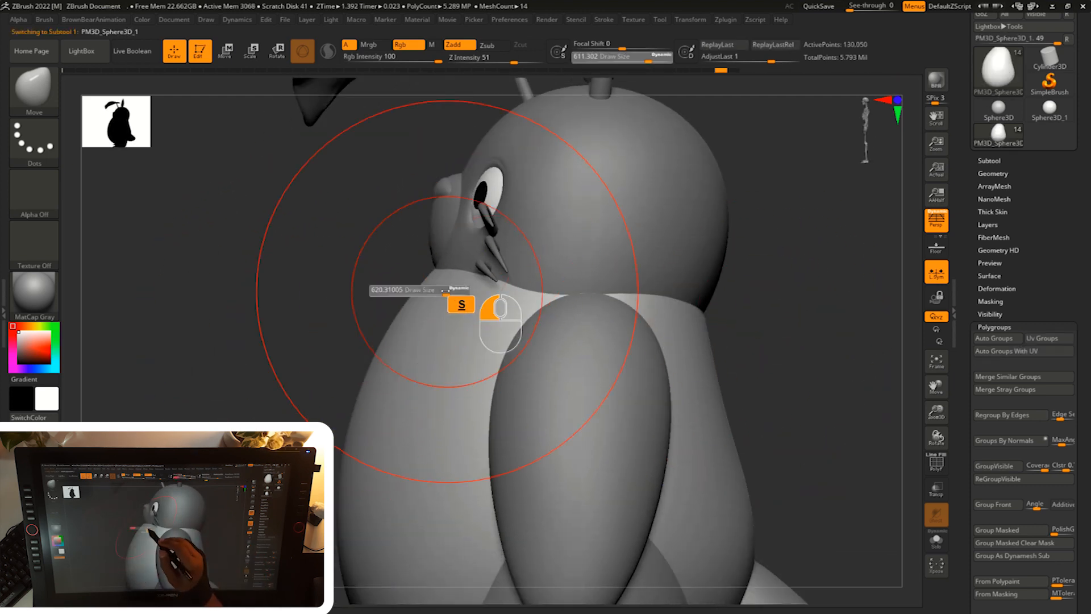
drag(442, 271, 436, 272)
mouse_move(366, 281)
shift+mouse_down()
mouse_move(417, 292)
mouse_move(398, 290)
shift+mouse_up()
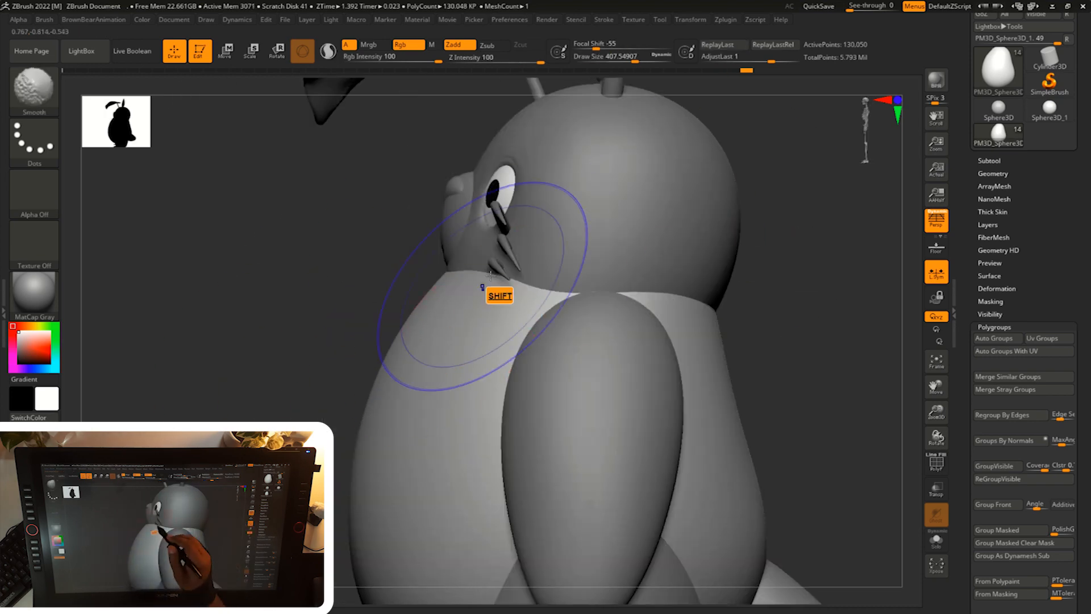
alt+drag(353, 250, 392, 318)
alt+drag(343, 568, 347, 461)
drag(298, 394, 420, 475)
alt+drag(624, 267, 608, 349)
- Adjust the shape around the shoulder and side with the Move brush, checking it from several angles
alt+click(575, 342)
key(s)
mouse_move(717, 372)
mouse_down()
mouse_move(663, 384)
mouse_move(764, 392)
mouse_up()
key(s)
drag(591, 454, 602, 455)
drag(824, 353, 705, 350)
alt+drag(764, 335, 776, 286)
mouse_move(818, 335)
mouse_down()
mouse_move(774, 333)
mouse_move(824, 340)
mouse_up()
alt+drag(779, 392, 777, 326)
alt+drag(735, 385, 737, 412)
- Select the body and reshape its lower sides from behind with the Move brush at draw size about 460
alt+click(662, 390)
drag(713, 332, 690, 335)
mouse_move(818, 392)
mouse_down()
mouse_move(795, 398)
mouse_move(770, 326)
mouse_up()
key(s)
drag(618, 461, 622, 463)
drag(773, 443, 659, 466)
drag(739, 451, 717, 435)
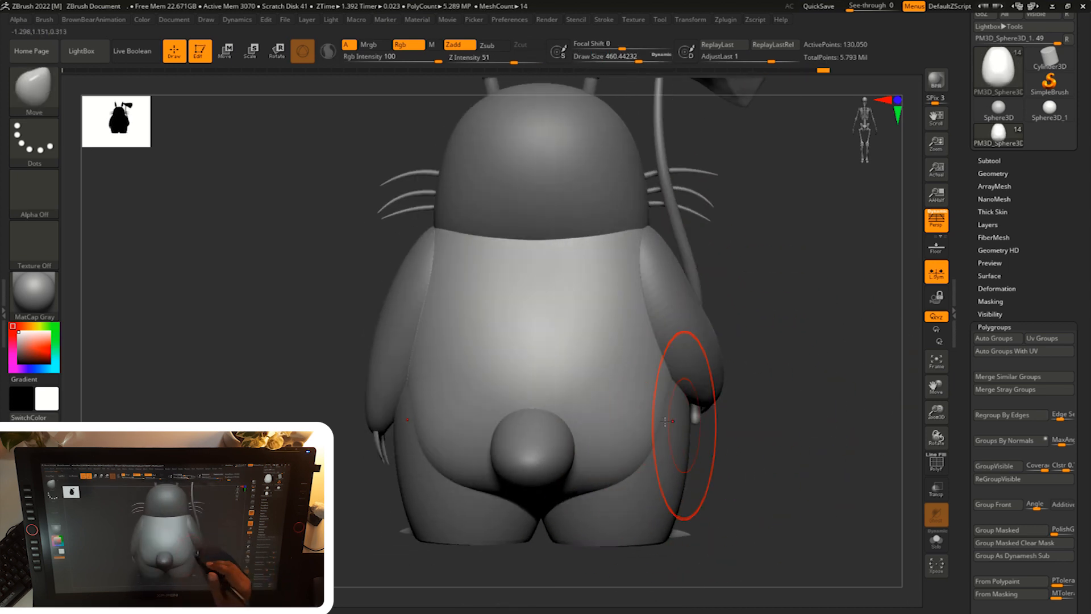
- Adjust and smooth the body's lower back near the tail, reducing the draw size to about 372
mouse_move(793, 449)
mouse_down()
mouse_move(705, 457)
mouse_move(796, 472)
mouse_move(767, 398)
mouse_up()
drag(613, 484, 617, 483)
shift+drag(767, 421, 790, 489)
key(s)
shift+drag(702, 453, 670, 458)
key(s)
drag(790, 458, 701, 461)
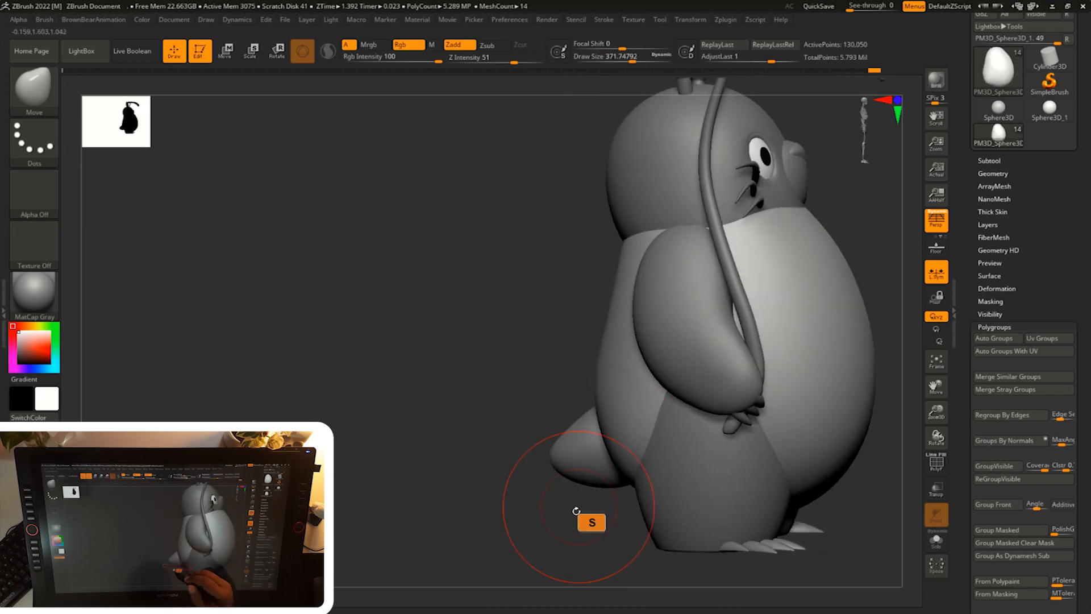
- Refine the body's rear contour around the tail and smooth the surface at draw size about 492
drag(523, 483, 506, 480)
key(s)
shift+drag(568, 509, 616, 449)
drag(731, 418, 681, 401)
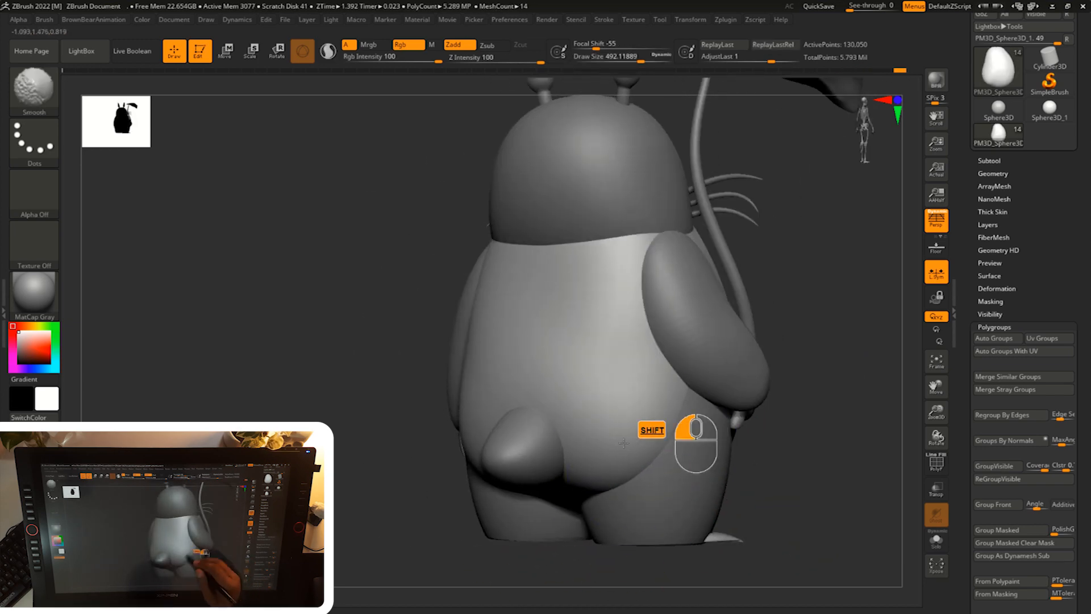
mouse_move(733, 424)
mouse_down()
mouse_move(676, 419)
mouse_move(706, 445)
mouse_move(730, 422)
mouse_up()
mouse_move(807, 471)
mouse_down()
mouse_move(754, 476)
mouse_move(749, 441)
mouse_up()
key(s)
mouse_move(795, 446)
mouse_down()
mouse_move(733, 443)
mouse_move(830, 447)
mouse_up()
drag(849, 483, 762, 454)
alt+drag(762, 454, 795, 481)
alt+drag(807, 284, 798, 480)
- Select the ears and reshape them with the Move brush at draw size about 311
alt+click(558, 268)
mouse_move(619, 250)
alt+mouse_down()
mouse_move(645, 308)
mouse_move(773, 327)
mouse_move(670, 333)
alt+mouse_up()
key(s)
drag(559, 302, 544, 302)
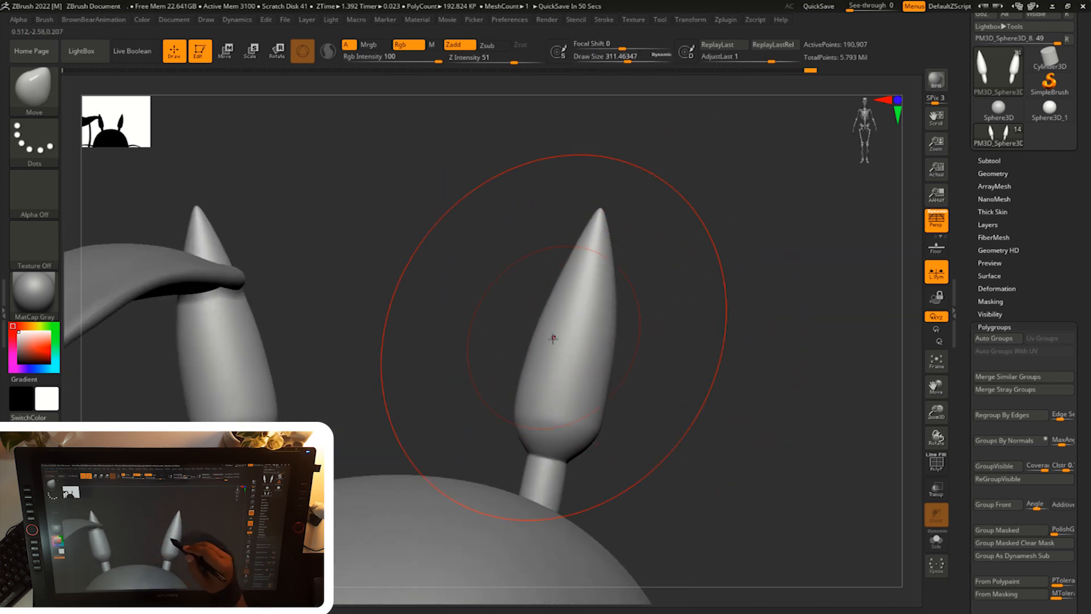
mouse_move(649, 323)
alt+mouse_down()
mouse_move(660, 356)
mouse_move(723, 380)
mouse_move(699, 444)
mouse_move(744, 391)
mouse_move(729, 376)
mouse_move(726, 396)
mouse_move(696, 417)
mouse_move(713, 438)
mouse_move(706, 407)
mouse_move(745, 403)
mouse_move(602, 437)
mouse_move(628, 426)
mouse_move(658, 361)
mouse_move(642, 372)
alt+mouse_up()
- Select the tail and reshape it from the side with the Move brush at draw size about 358
alt+click(583, 444)
key(q)
key(s)
shift+drag(460, 437, 531, 438)
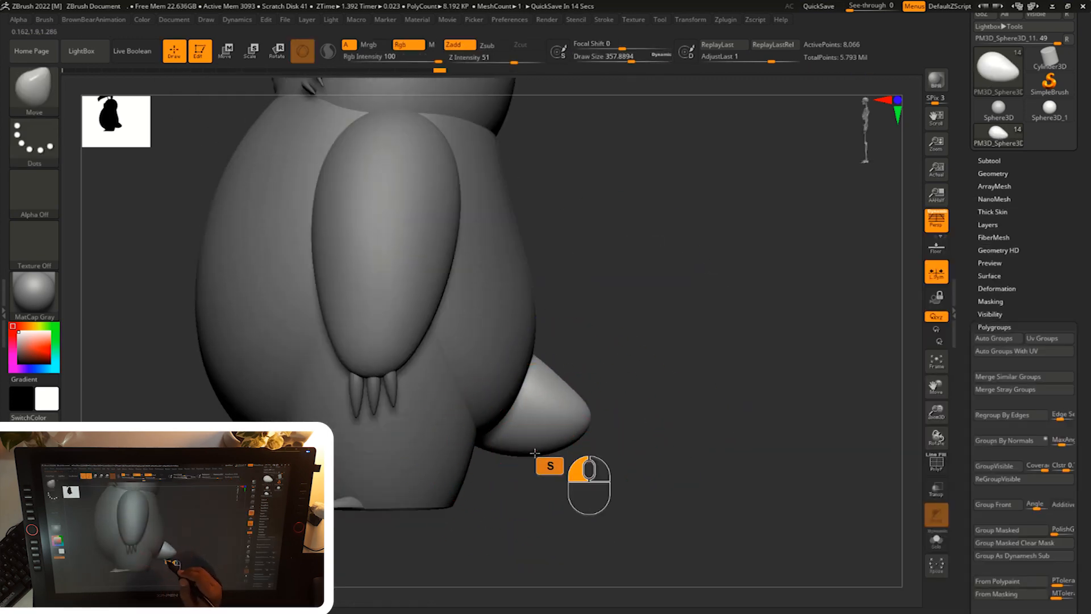
- Leave only the free arm unmasked and reshape it from the side with the Move brush, starting at draw size about 695
drag(630, 421, 692, 375)
ctrl+shift+click(642, 395)
key(s)
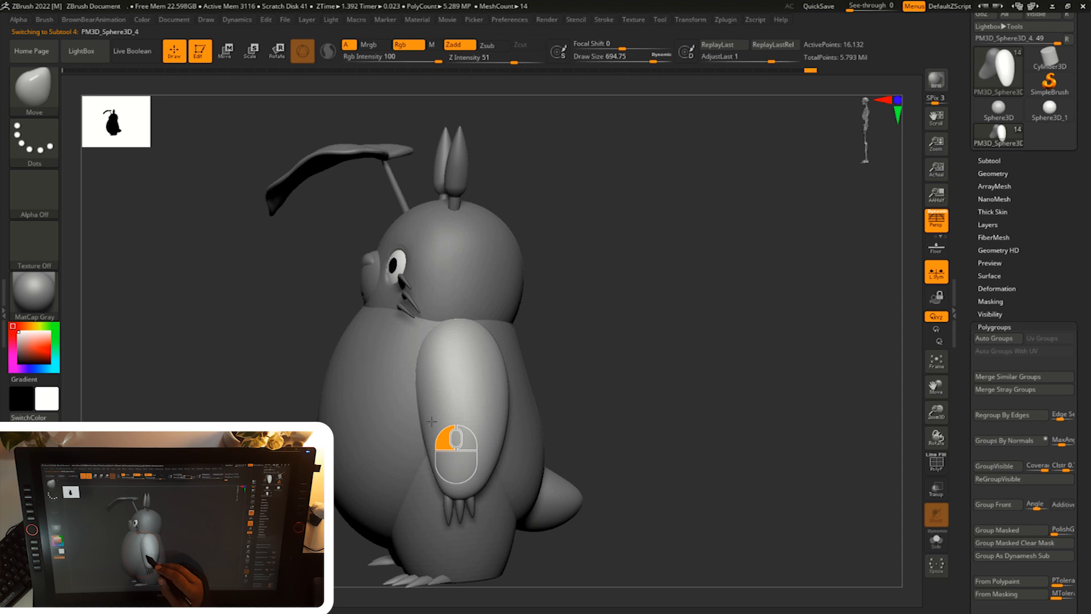
mouse_move(560, 335)
shift+mouse_down()
mouse_move(594, 324)
mouse_move(560, 340)
mouse_move(645, 348)
mouse_move(673, 321)
shift+mouse_up()
key(s)
key(s)
drag(544, 383, 515, 382)
- Select the claws and place the Move gizmo on the free hand's claws at the arm's tip
alt+click(462, 475)
key(w)
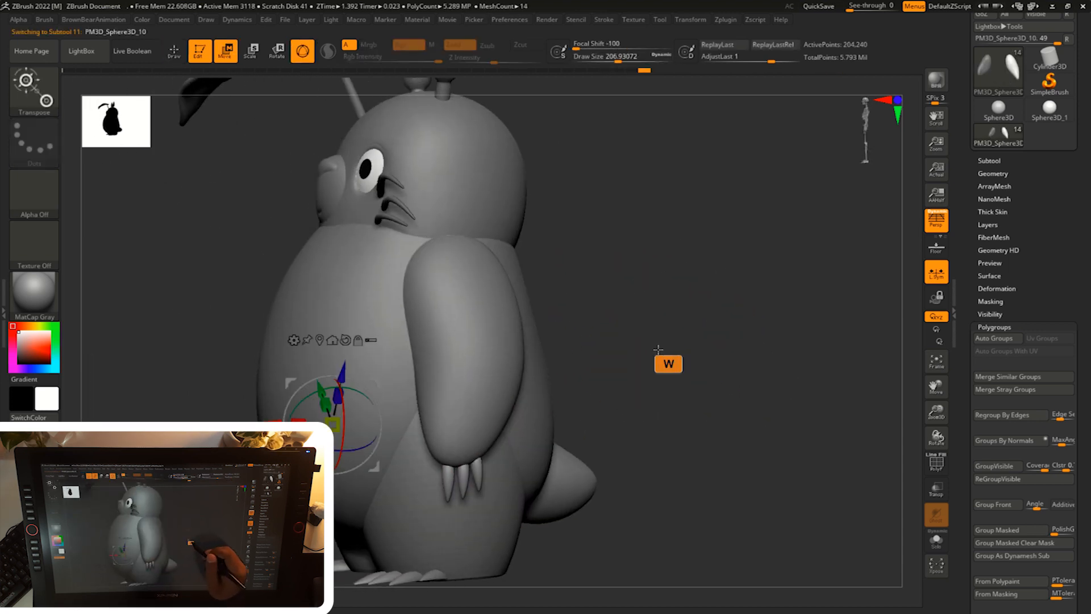
drag(620, 363, 668, 355)
ctrl+shift+drag(709, 345, 654, 393)
click(510, 391)
drag(766, 387, 696, 415)
drag(755, 333, 781, 348)
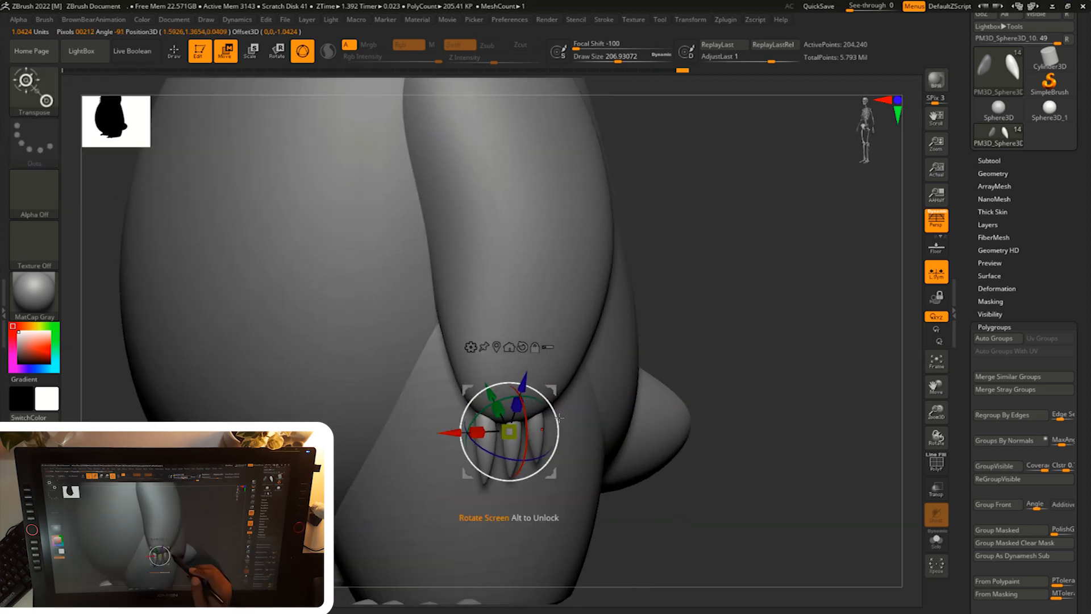
shift+drag(641, 338, 713, 401)
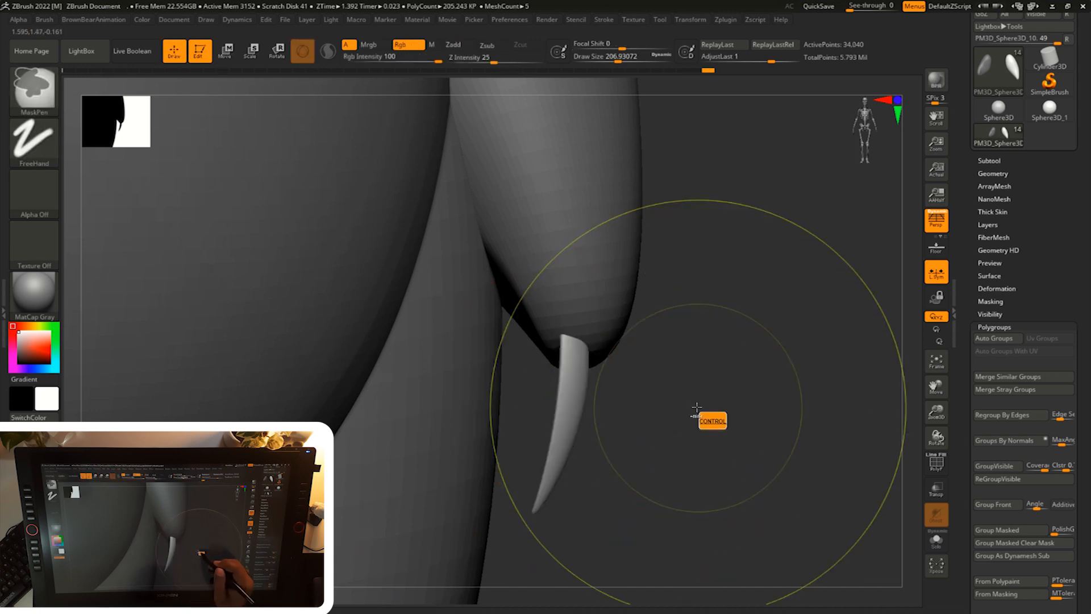
- Try to rotate and reposition a single claw of the free hand with the gizmo
drag(764, 398, 725, 367)
drag(602, 341, 606, 336)
drag(762, 387, 641, 408)
drag(873, 347, 807, 355)
drag(673, 389, 666, 423)
shift+drag(761, 369, 630, 392)
drag(739, 392, 659, 347)
drag(616, 435, 631, 426)
drag(750, 363, 786, 330)
- Undo the latest claw adjustments and redo one of them
key(ctrl+z)
key(ctrl+z)
key(ctrl+z)
key(ctrl+z)
key(ctrl+z)
key(ctrl+z)
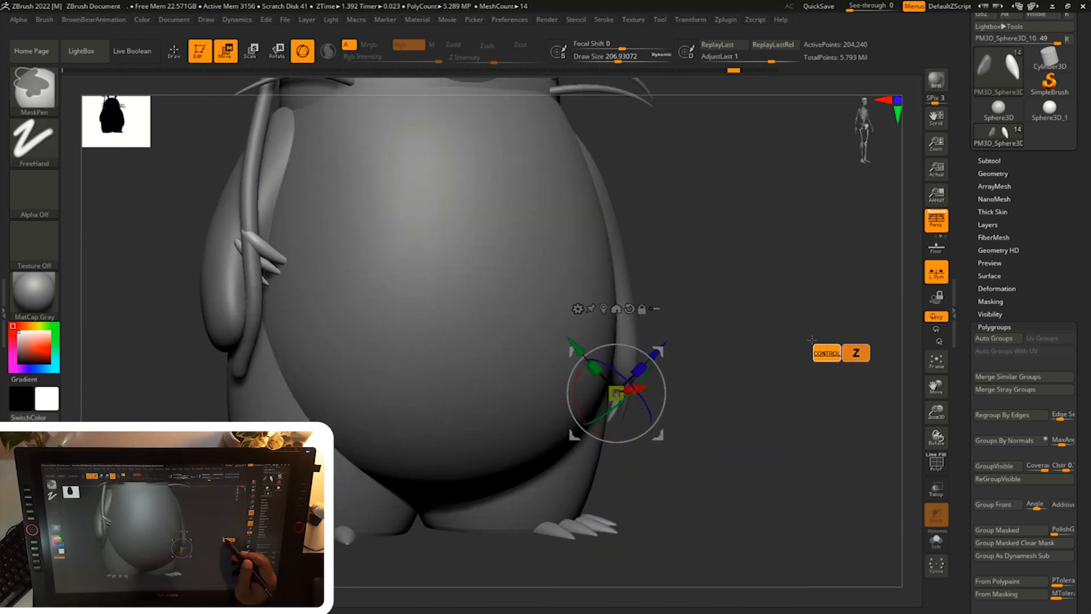
mouse_move(795, 238)
mouse_down()
mouse_move(728, 195)
mouse_move(744, 200)
mouse_move(744, 356)
mouse_move(781, 417)
mouse_move(682, 415)
mouse_up()
key(ctrl+shift+z)
- Fit the front claw of the free hand against the arm's tip with the gizmo
key(q)
key(s)
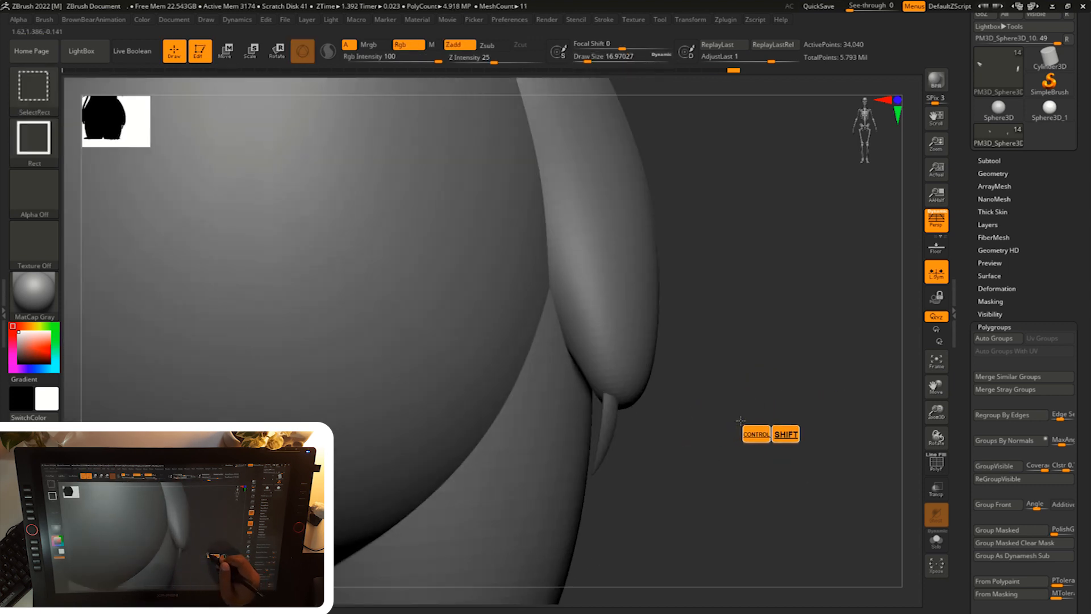
ctrl+shift+click(740, 419)
ctrl+right_drag(746, 421, 759, 394)
key(e)
drag(746, 394, 760, 391)
ctrl+right_drag(759, 391, 765, 421)
drag(682, 414, 680, 411)
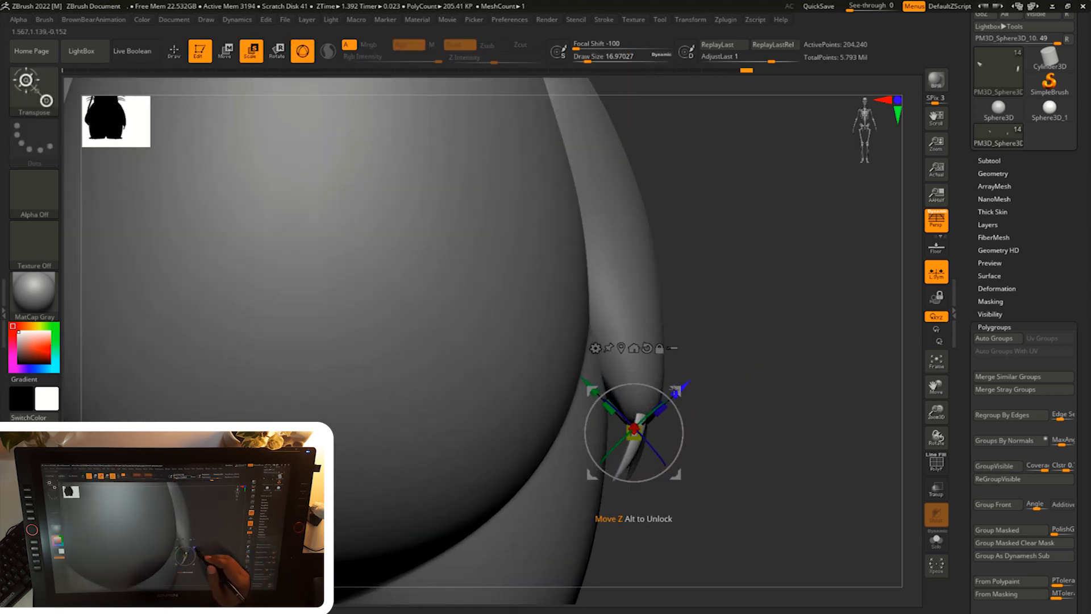
drag(760, 442, 692, 417)
- Rotate and reposition the free hand's claws with the gizmo, checking their fit on the arm from several sides
ctrl+shift+click(720, 445)
key(e)
drag(519, 514, 705, 455)
drag(702, 421, 574, 412)
drag(702, 389, 698, 392)
shift+drag(534, 489, 705, 449)
alt+drag(772, 383, 585, 421)
drag(691, 396, 694, 399)
shift+drag(580, 471, 764, 454)
ctrl+right_drag(804, 480, 796, 434)
key(q)
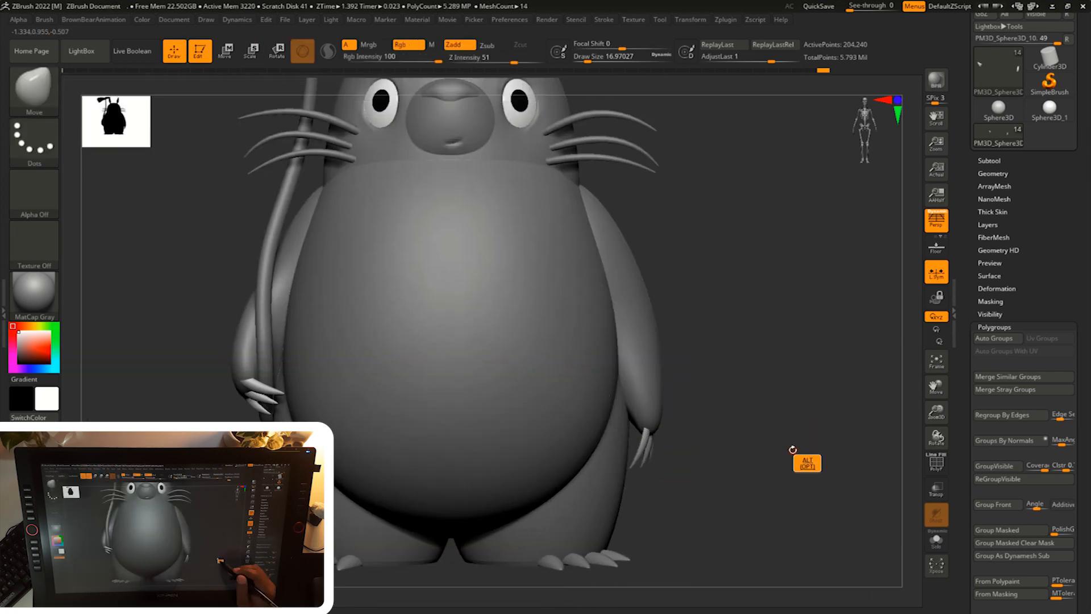
- Select the arms and reshape the upper part of the free arm with the Move brush
drag(739, 444, 841, 455)
alt+drag(826, 489, 739, 449)
ctrl+right_drag(380, 503, 378, 545)
alt+drag(227, 466, 461, 298)
alt+click(384, 314)
drag(559, 336, 576, 263)
key(s)
key(b)
key(m)
key(t)
key(s)
ctrl+click(579, 249)
key(s)
mouse_move(568, 263)
mouse_down()
mouse_move(571, 335)
mouse_move(565, 267)
mouse_up()
- Refine the arms' contour from several angles with the Move brush, ending at draw size about 83
drag(483, 352, 522, 301)
mouse_move(349, 512)
alt+mouse_down()
mouse_move(289, 511)
mouse_move(387, 585)
alt+mouse_up()
key(s)
drag(475, 311, 470, 310)
drag(363, 460, 495, 449)
drag(911, 240, 778, 242)
alt+drag(397, 500, 443, 392)
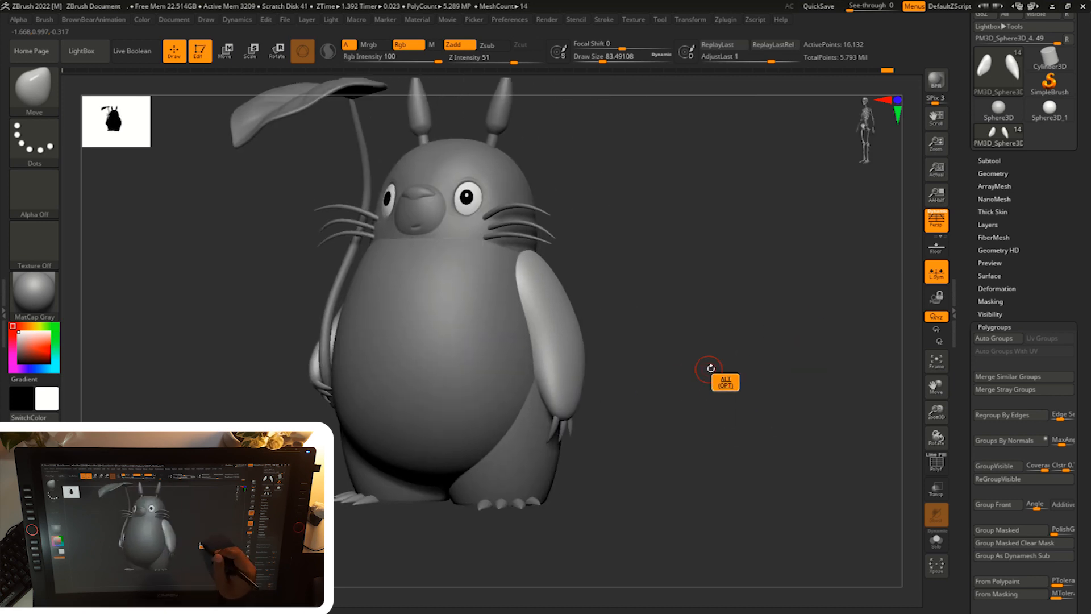
alt+drag(730, 396, 725, 394)
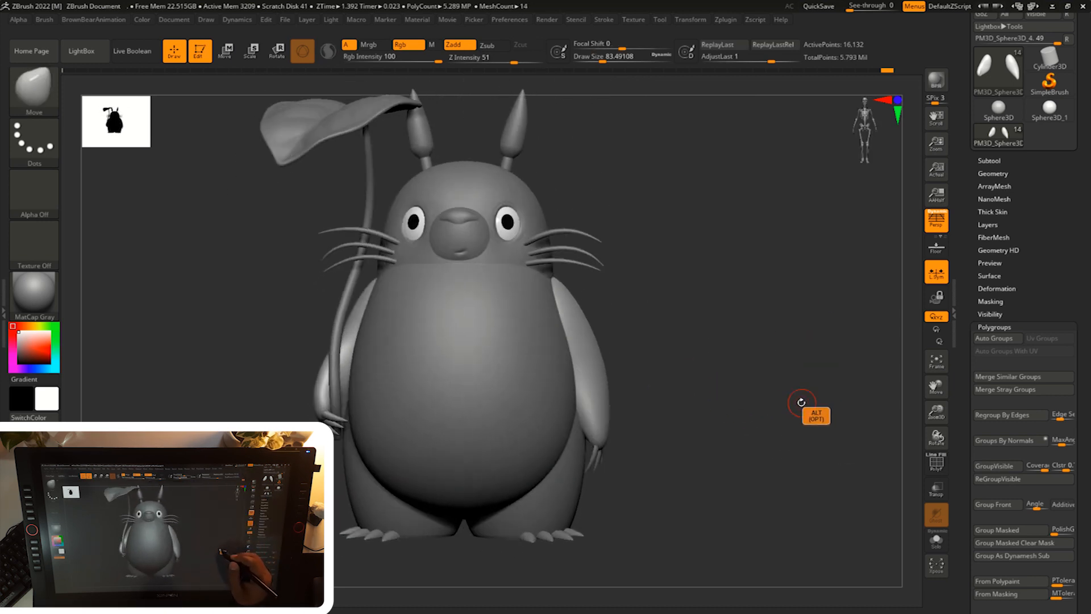
- Select the legs, subdivide them twice and work on their underside with the Move brush at draw size about 372
key(s)
mouse_move(677, 489)
alt+mouse_down()
mouse_move(755, 441)
mouse_move(729, 449)
mouse_move(738, 427)
alt+mouse_up()
key(ctrl+d)
key(ctrl+d)
key(s)
drag(738, 427, 741, 428)
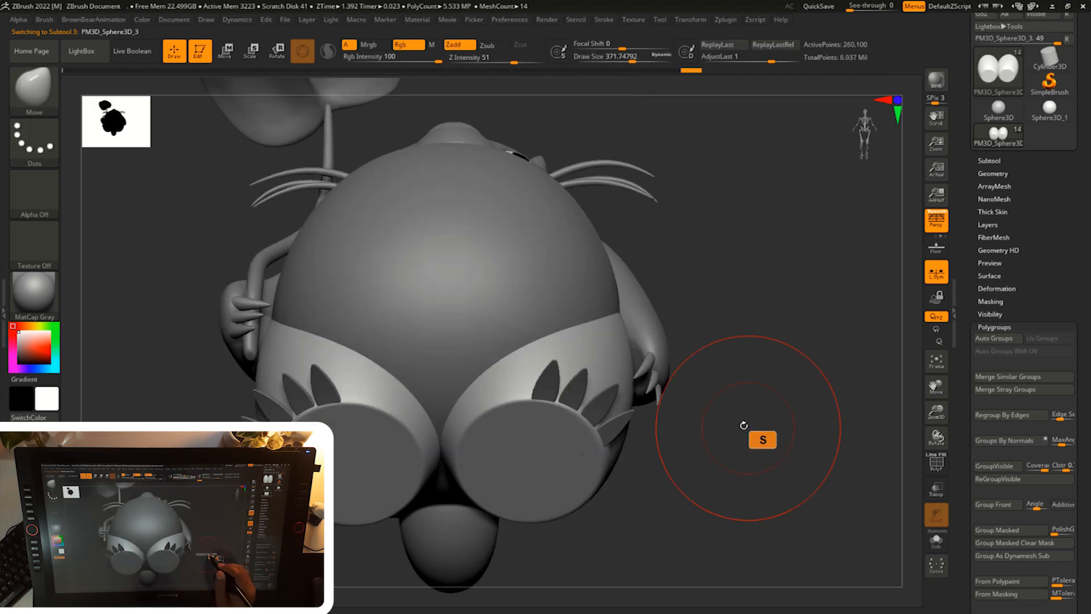
mouse_move(592, 487)
shift+mouse_down()
mouse_move(762, 470)
mouse_move(805, 402)
mouse_move(753, 407)
mouse_move(807, 380)
mouse_move(803, 394)
mouse_move(762, 397)
mouse_move(778, 389)
mouse_move(800, 414)
mouse_move(756, 411)
mouse_move(821, 349)
shift+mouse_up()
key(s)
- Select the muzzle in the subtool list's model and refine the small mouth with the Move brush at draw size about 13
click(989, 161)
alt+click(502, 452)
mouse_move(752, 335)
alt+mouse_down()
mouse_move(799, 307)
mouse_move(794, 347)
alt+mouse_up()
key(s)
drag(512, 436, 505, 433)
mouse_move(749, 313)
mouse_down()
mouse_move(781, 311)
mouse_move(819, 285)
mouse_up()
key(s)
drag(498, 437, 483, 442)
drag(778, 329, 730, 331)
drag(492, 440, 495, 436)
shift+drag(796, 318, 810, 317)
mouse_move(847, 284)
alt+mouse_down()
mouse_move(816, 316)
mouse_move(747, 330)
mouse_move(738, 392)
alt+mouse_up()
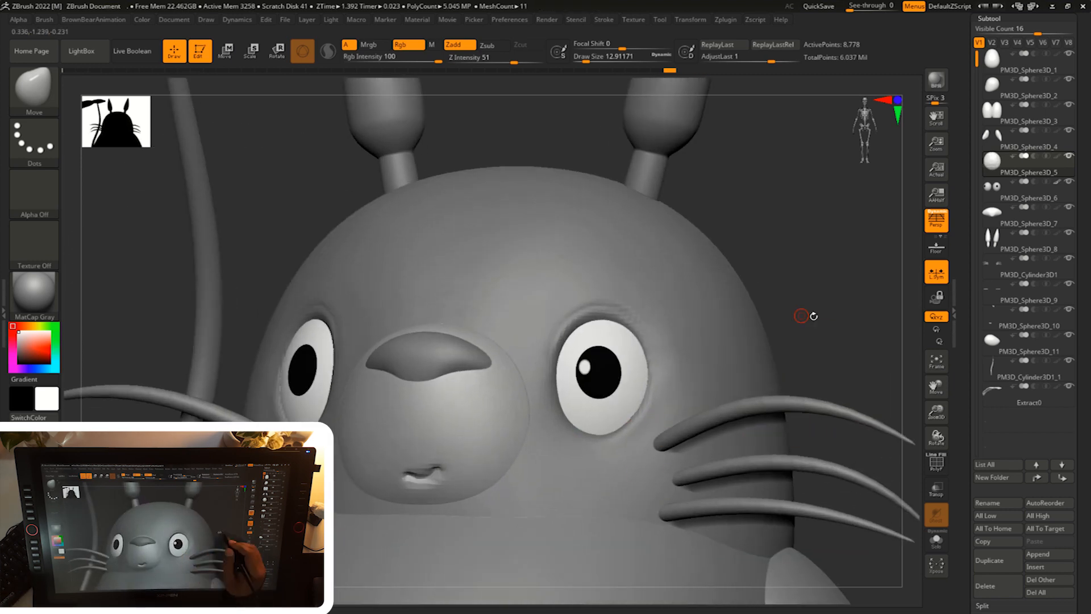
drag(811, 317, 830, 318)
- Select the head and carve creases around the eyes with the DamStandard brush, reducing the draw size from about 35 to 20
alt+click(610, 443)
alt+drag(760, 304, 760, 324)
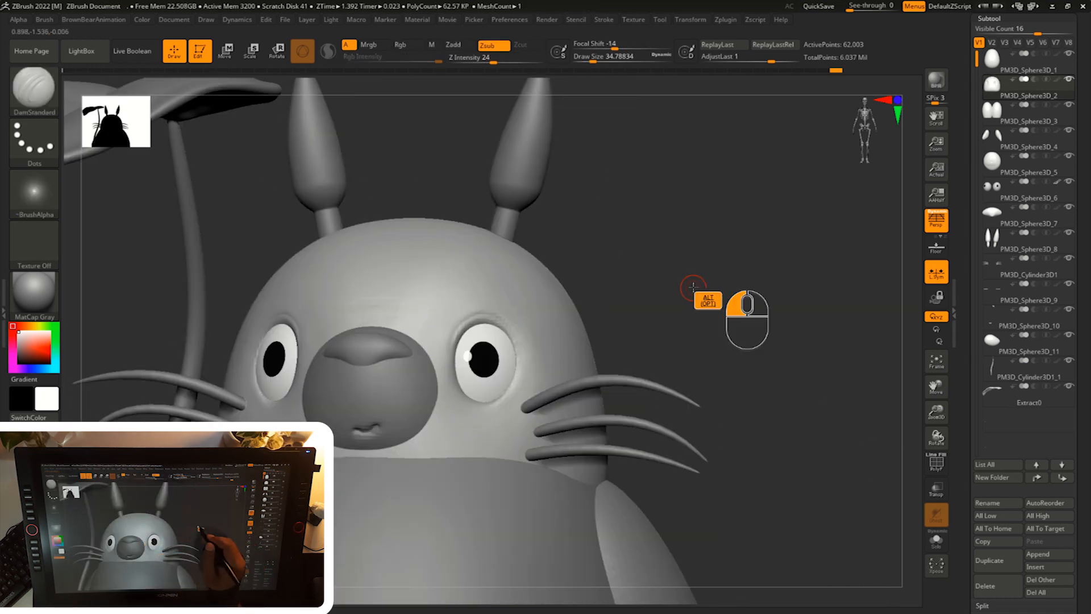
alt+drag(693, 287, 693, 335)
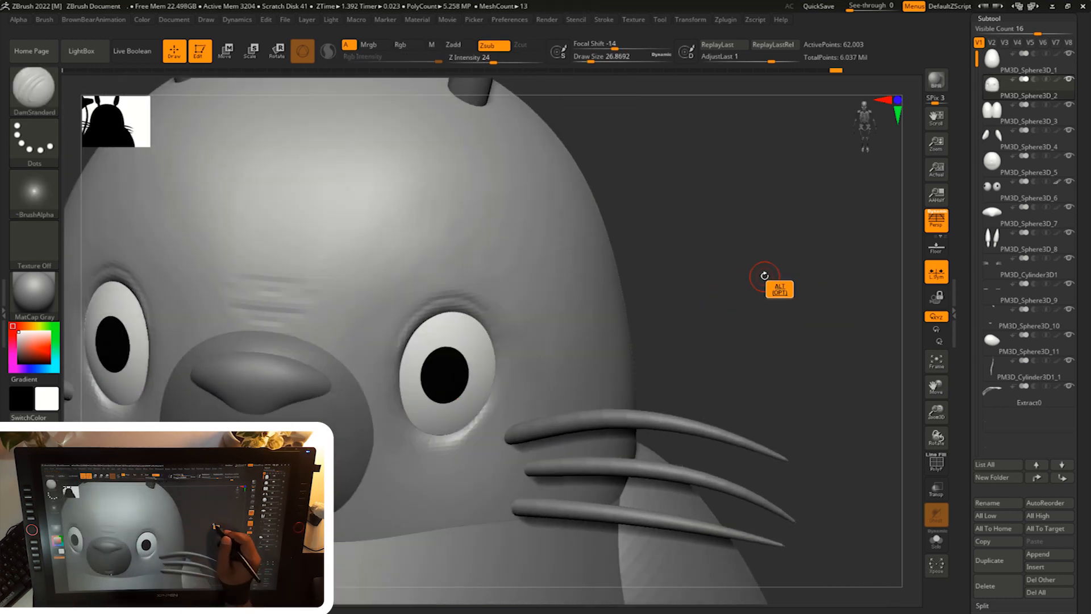
alt+drag(764, 273, 761, 293)
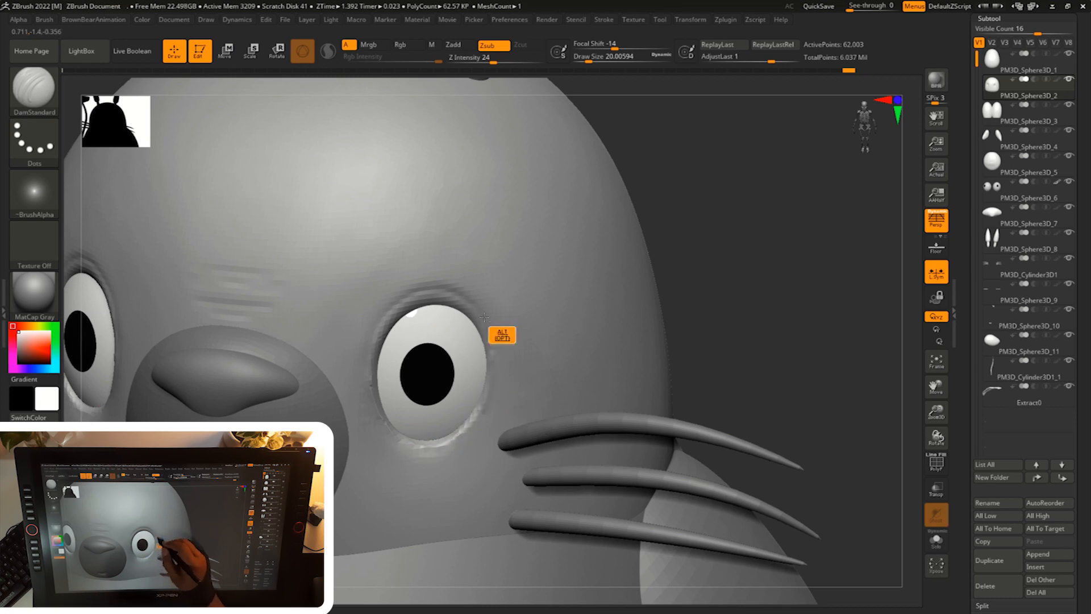
mouse_move(758, 324)
alt+mouse_down()
mouse_move(687, 360)
mouse_move(713, 358)
mouse_move(764, 408)
mouse_move(711, 291)
mouse_move(761, 291)
mouse_move(753, 282)
mouse_move(761, 330)
alt+mouse_up()
- Reshape the head surface below the eye with the Move brush at draw size about 116
key(b)
key(m)
key(v)
key(s)
key(s)
key(s)
mouse_move(810, 187)
mouse_down()
mouse_move(800, 245)
mouse_move(824, 227)
mouse_up()
key(s)
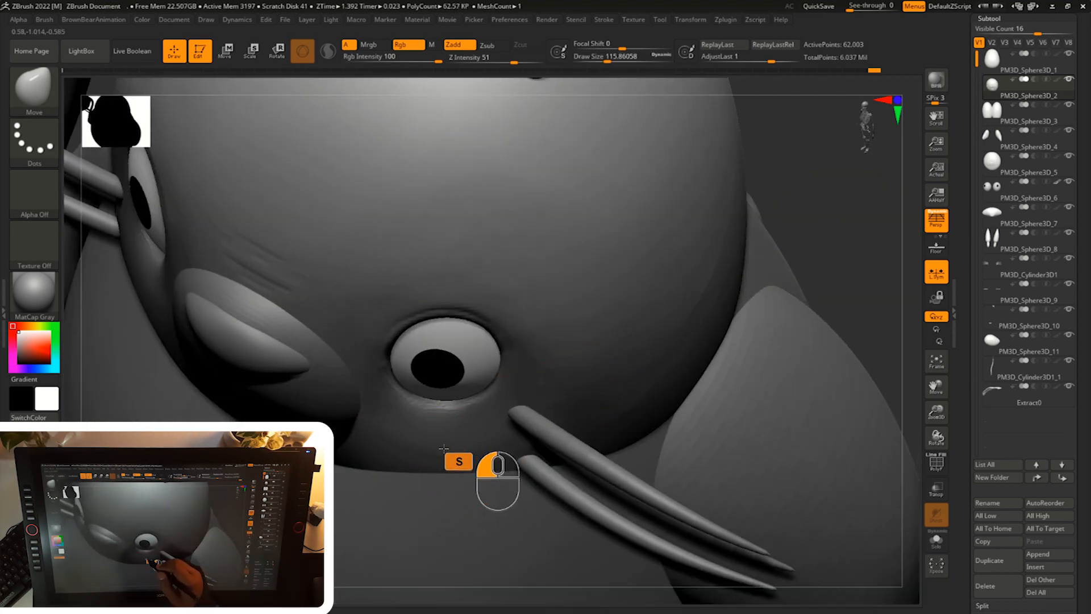
drag(411, 438, 415, 448)
drag(813, 239, 810, 210)
drag(424, 455, 426, 446)
- Adjust the draw size and refine the cheek contour beside the whiskers with the Move brush
mouse_move(802, 216)
mouse_down()
mouse_move(808, 256)
mouse_move(763, 285)
mouse_move(785, 320)
mouse_move(738, 352)
mouse_up()
key(s)
key(s)
drag(470, 462, 476, 463)
shift+drag(733, 335, 693, 319)
mouse_move(693, 319)
alt+mouse_down()
mouse_move(682, 301)
mouse_move(710, 299)
mouse_move(710, 336)
alt+mouse_up()
- Select the muzzle and reshape it from the front and side with the Move brush, starting at draw size about 293
alt+click(434, 412)
key(s)
key(ctrl+z)
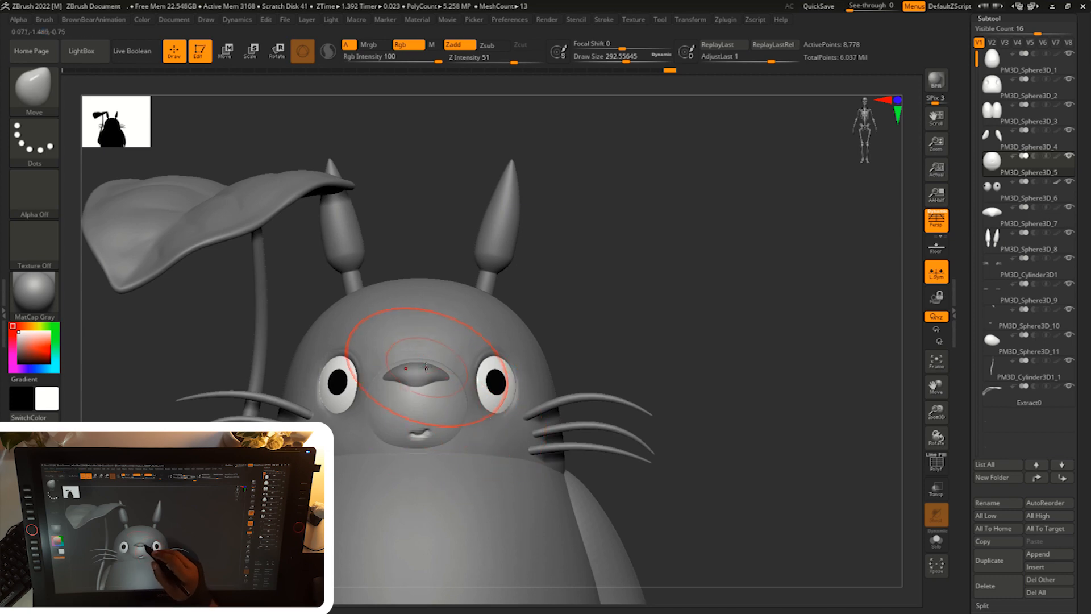
alt+click(422, 378)
alt+drag(632, 292, 662, 344)
key(s)
drag(480, 407, 475, 407)
drag(733, 335, 665, 347)
drag(492, 381, 486, 384)
shift+drag(256, 540, 318, 543)
mouse_move(670, 369)
alt+mouse_down()
mouse_move(652, 331)
mouse_move(682, 369)
mouse_move(651, 357)
mouse_move(666, 390)
alt+mouse_up()
- Select the body and refine its outline with the Move brush, ending at draw size about 331
alt+click(568, 434)
key(s)
drag(555, 456, 573, 456)
mouse_move(673, 369)
mouse_down()
mouse_move(684, 365)
mouse_move(676, 369)
mouse_up()
drag(756, 375, 659, 381)
key(s)
mouse_move(470, 452)
mouse_down()
mouse_move(482, 447)
mouse_move(453, 441)
mouse_up()
drag(429, 494, 452, 480)
drag(642, 364, 676, 361)
mouse_move(670, 360)
alt+mouse_down()
mouse_move(662, 322)
mouse_move(655, 351)
mouse_move(650, 334)
mouse_move(666, 302)
mouse_move(674, 316)
mouse_move(663, 319)
mouse_move(725, 300)
mouse_move(725, 260)
alt+mouse_up()
- Append a Sphere3D subtool and move it beside Totoro's free arm
click(1043, 554)
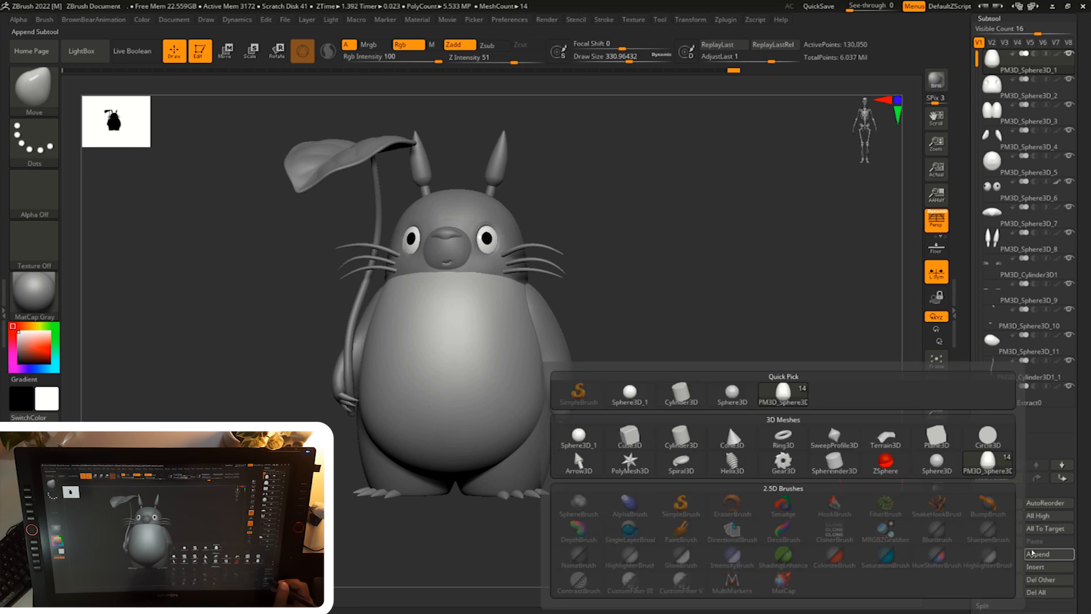
click(583, 437)
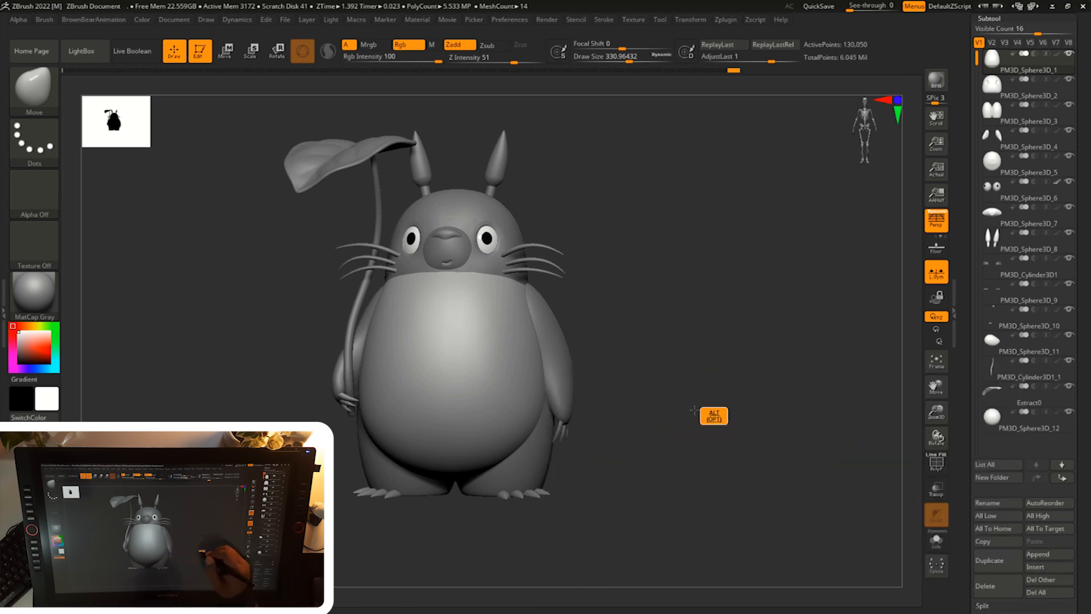
alt+drag(698, 403, 688, 419)
click(1000, 425)
key(w)
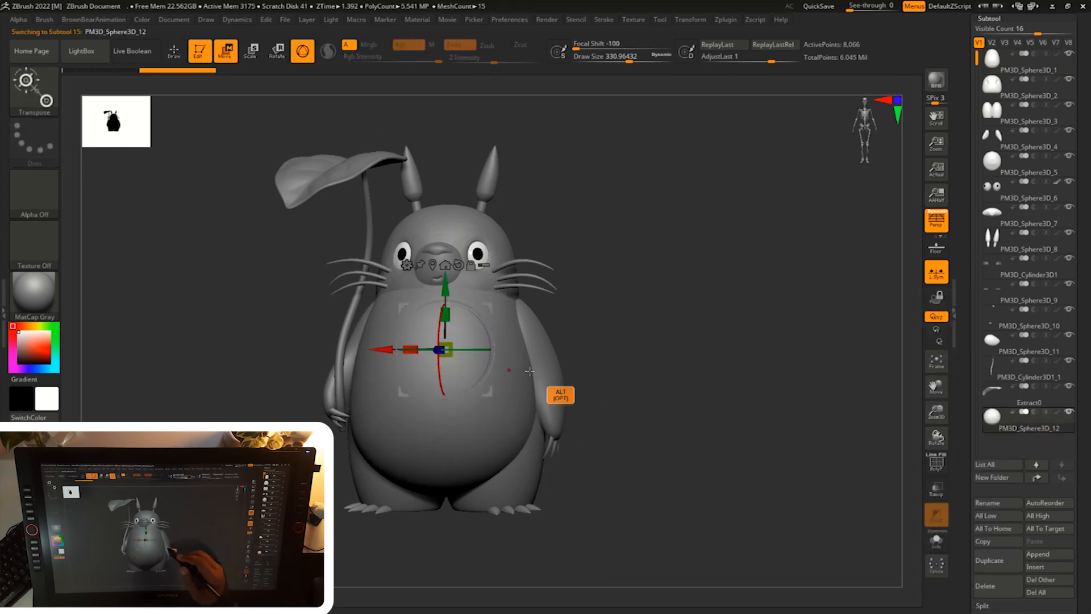
drag(493, 306, 648, 399)
alt+drag(718, 364, 720, 441)
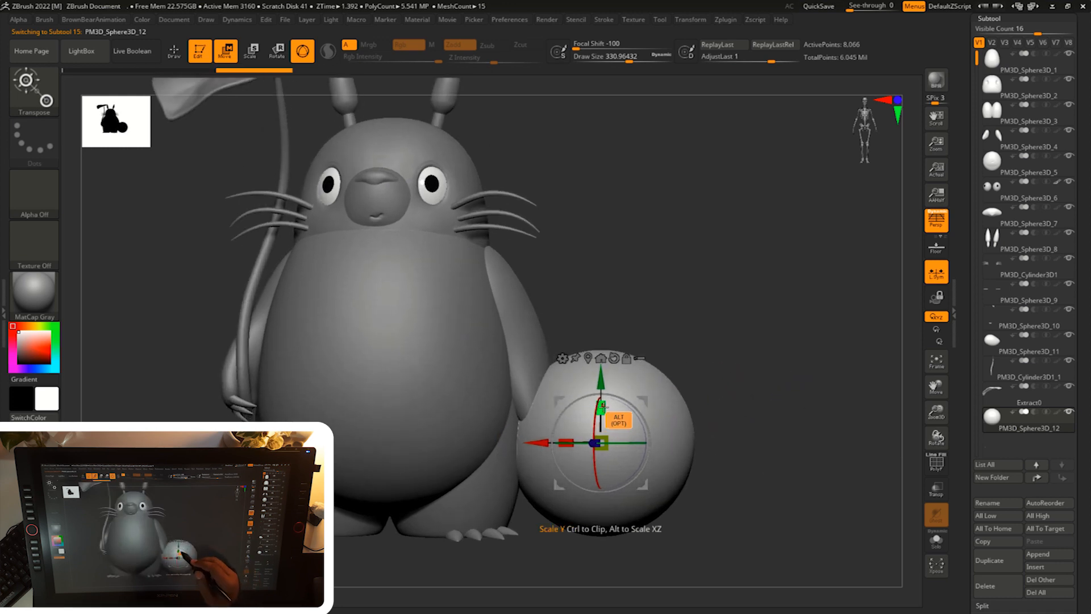
- Stretch the new sphere vertically and taper its upper end by about -0.81 into a teardrop with the Taper deformer
drag(603, 407, 606, 369)
click(563, 357)
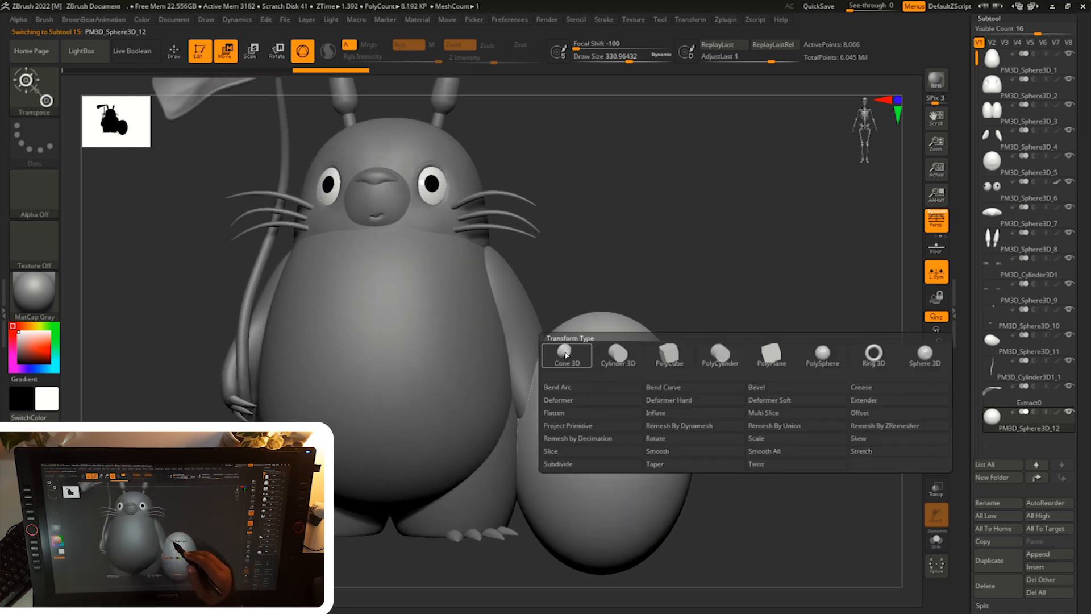
click(665, 464)
drag(601, 303, 607, 354)
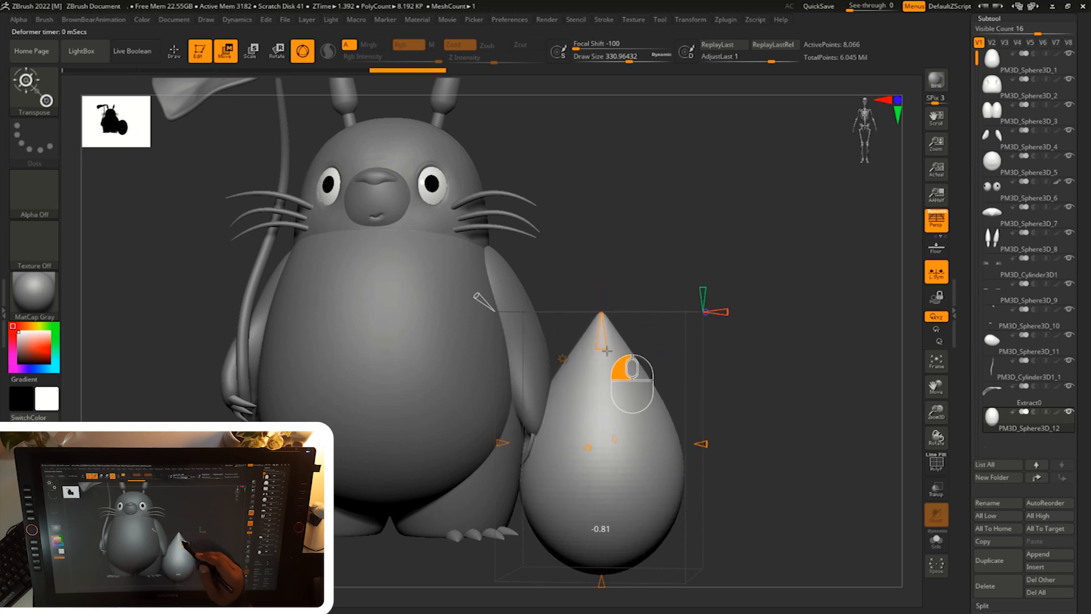
mouse_move(724, 372)
mouse_down()
mouse_move(751, 399)
mouse_move(704, 369)
mouse_up()
key(w)
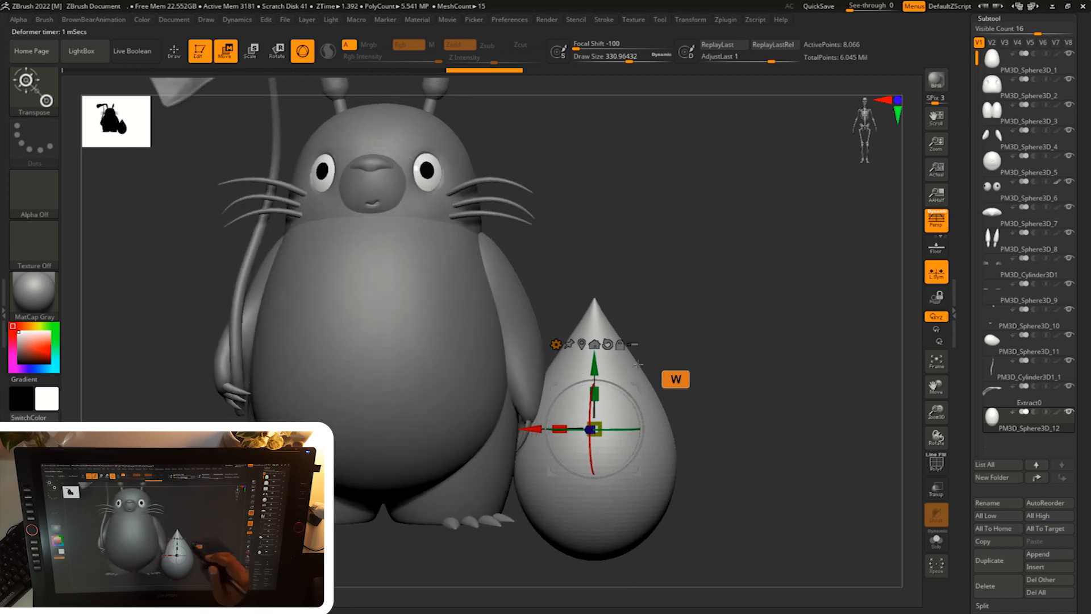
- Scale the teardrop down uniformly to a small size next to the free hand
click(556, 344)
click(731, 346)
drag(596, 428, 577, 480)
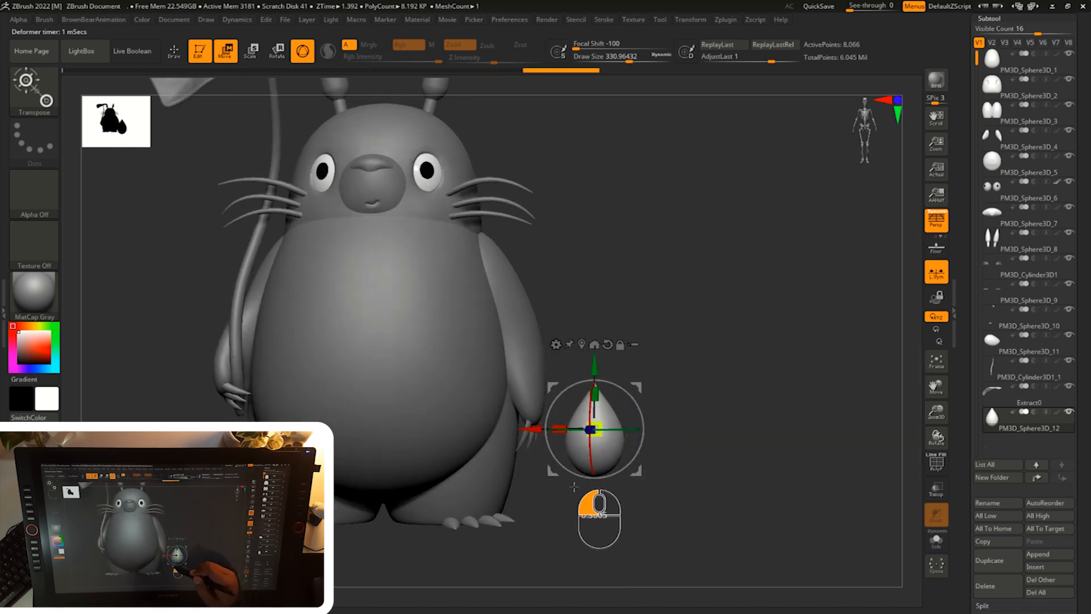
- Scale the teardrop down and move it beneath the claws of Totoro's free hand
drag(636, 391, 710, 352)
alt+drag(710, 352, 710, 392)
drag(590, 361, 710, 319)
drag(596, 358, 600, 353)
shift+drag(710, 318, 648, 318)
drag(596, 358, 601, 354)
mouse_move(676, 341)
shift+mouse_down()
mouse_move(740, 338)
mouse_move(682, 336)
shift+mouse_up()
alt+drag(750, 310, 764, 325)
mouse_move(688, 350)
shift+mouse_down()
mouse_move(881, 277)
mouse_move(739, 272)
shift+mouse_up()
- Refine the shapes around Totoro's free hand with the Move brush at draw size about 80
key(b)
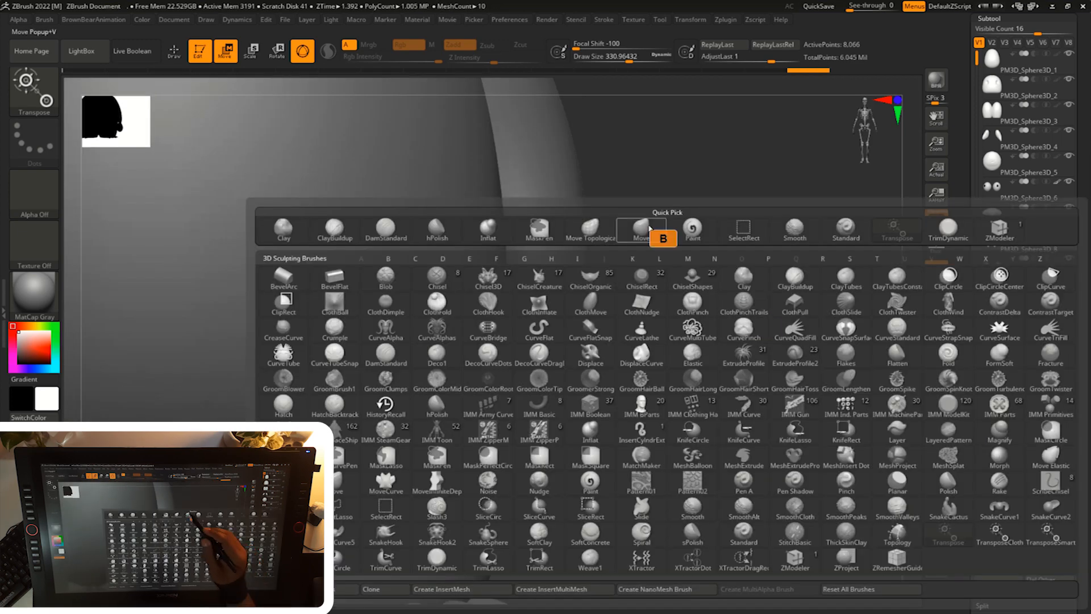
key(m)
key(v)
shift+drag(581, 390, 590, 400)
mouse_move(711, 341)
mouse_down()
mouse_move(870, 300)
mouse_move(739, 319)
mouse_up()
drag(643, 397, 633, 398)
mouse_move(733, 364)
mouse_down()
mouse_move(864, 341)
mouse_move(716, 369)
mouse_up()
mouse_move(702, 389)
alt+mouse_down()
mouse_move(763, 396)
mouse_move(745, 364)
alt+mouse_up()
alt+click(676, 341)
key(s)
click(736, 359)
drag(650, 355, 640, 348)
alt+drag(733, 318, 717, 369)
drag(639, 389, 666, 410)
- Select the claws subtool, mask part of it, and reposition the free hand's claws over the teardrop
key(w)
mouse_move(778, 423)
mouse_down()
mouse_move(710, 450)
mouse_move(704, 398)
mouse_move(736, 386)
mouse_up()
alt+click(610, 408)
ctrl+drag(721, 284, 550, 472)
key(w)
drag(657, 373, 662, 377)
shift+drag(756, 380, 602, 383)
drag(662, 377, 665, 377)
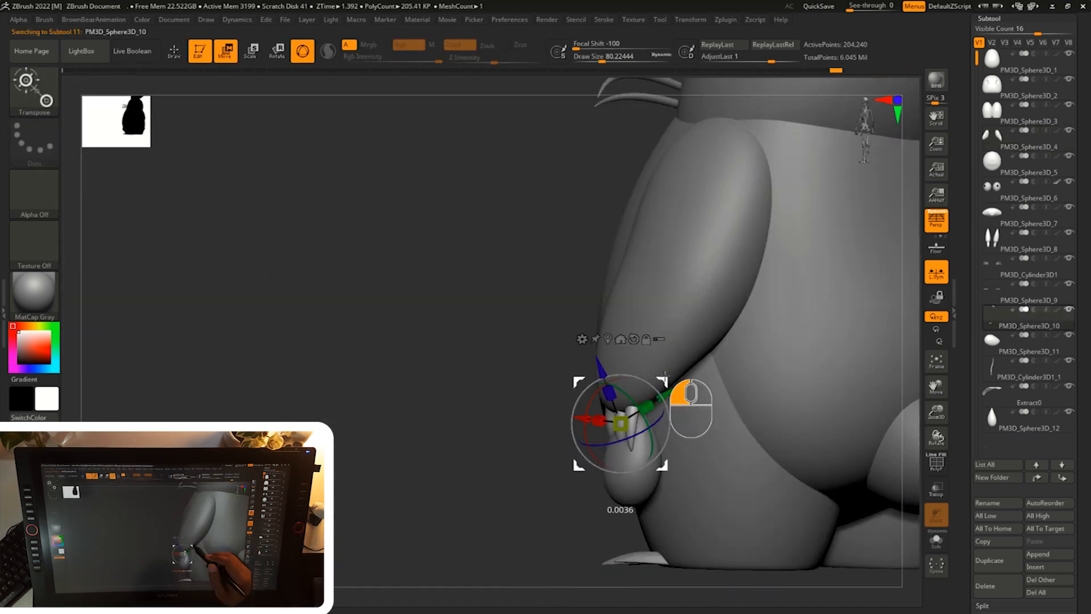
shift+drag(512, 387, 677, 383)
shift+drag(860, 287, 908, 289)
- Select the teardrop, lower it into the claws, and duplicate it upward within the same subtool to form a top knot
alt+click(610, 482)
shift+drag(750, 397, 693, 398)
drag(637, 431, 640, 447)
shift+drag(710, 364, 768, 361)
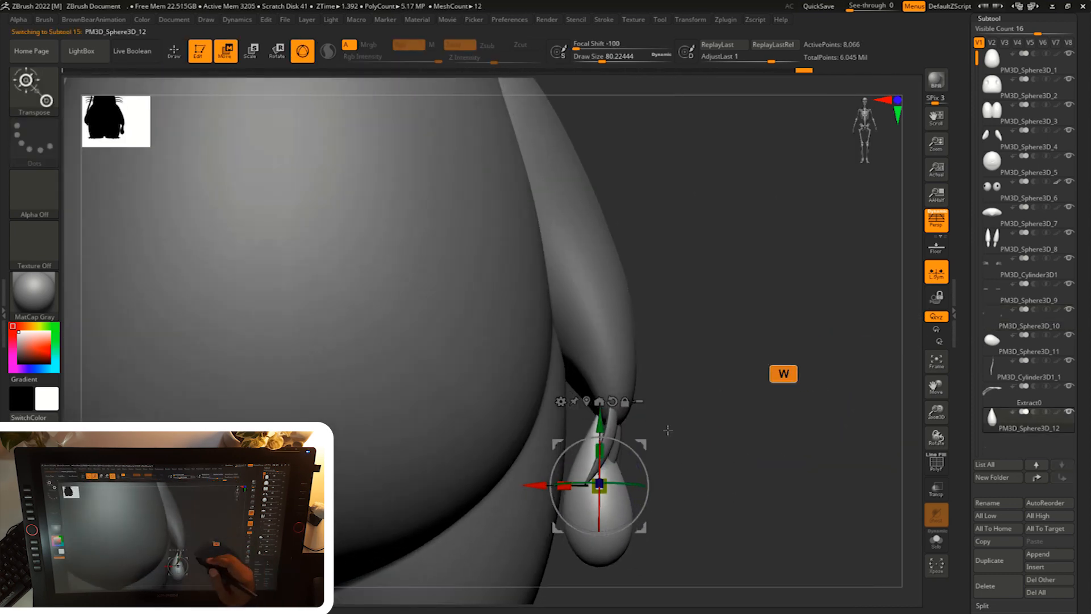
ctrl+drag(642, 445, 647, 377)
mouse_move(705, 327)
alt+mouse_down()
mouse_move(710, 358)
mouse_move(792, 336)
mouse_move(705, 363)
mouse_move(717, 372)
alt+mouse_up()
key(q)
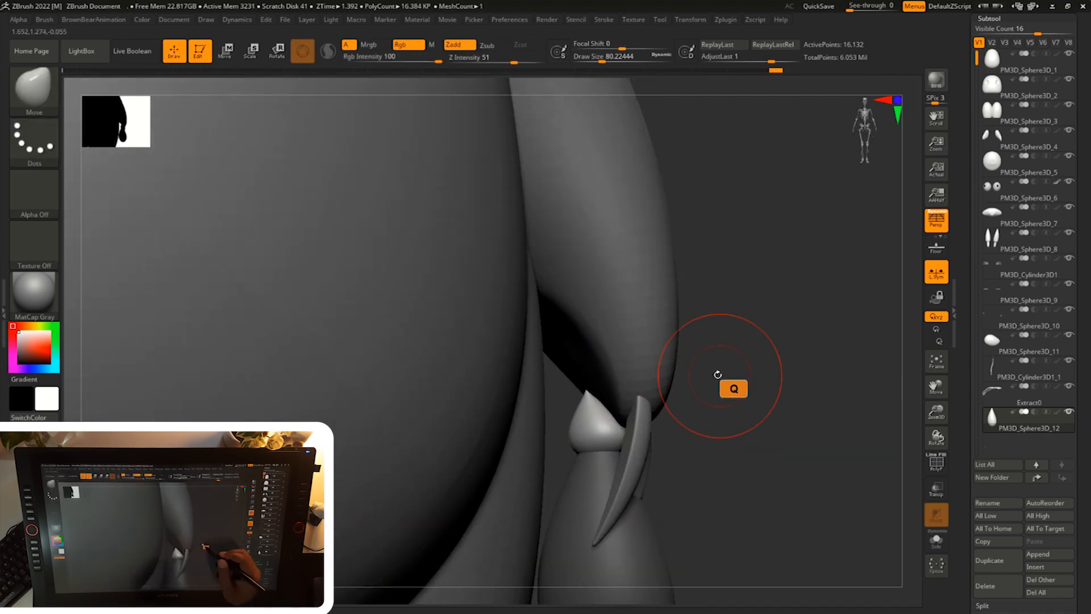
- Isolate the teardrop and smooth the pointed tip of its upper copy at draw size about 145
shift+drag(595, 420, 600, 410)
key(w)
key(q)
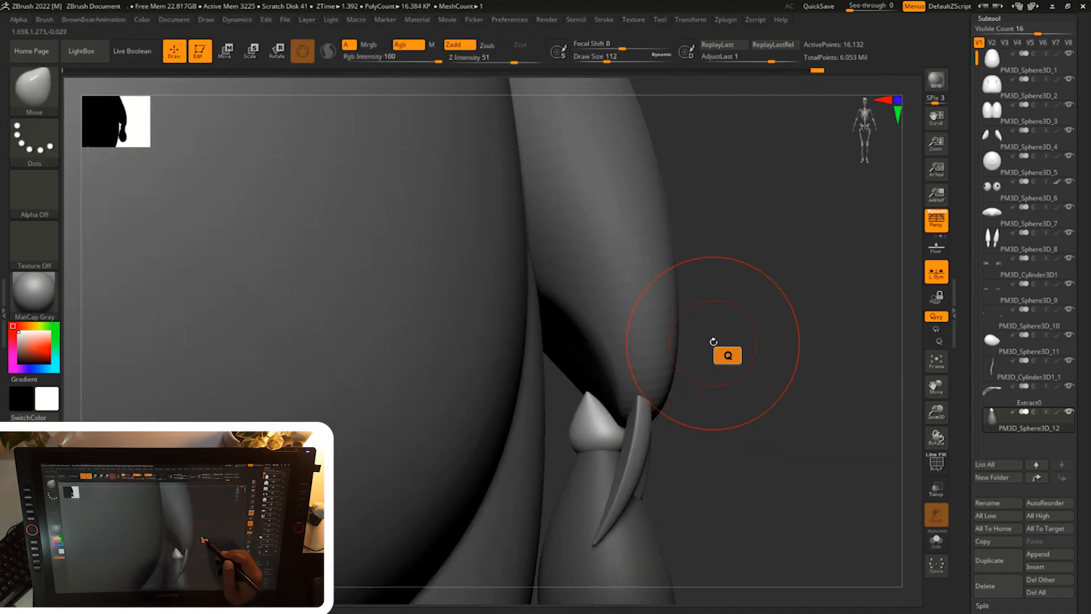
click(712, 342)
key(s)
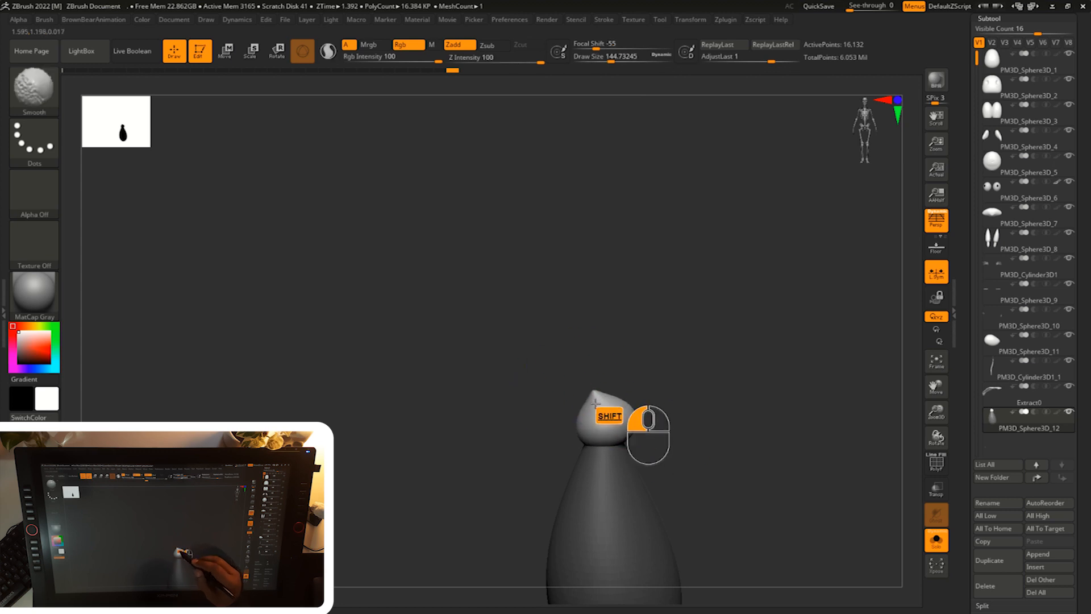
drag(601, 399, 599, 394)
alt+drag(635, 353, 638, 392)
- Round the top knot into a knob with the Move brush at draw size about 71
key(s)
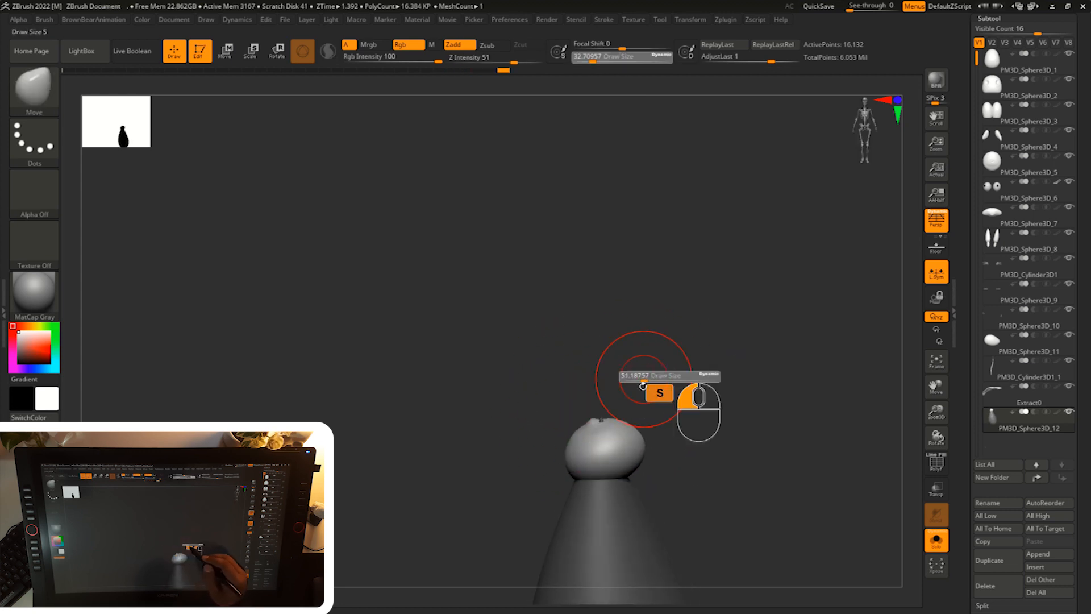
drag(624, 424, 620, 429)
drag(682, 369, 653, 366)
drag(627, 406, 625, 410)
drag(677, 361, 691, 366)
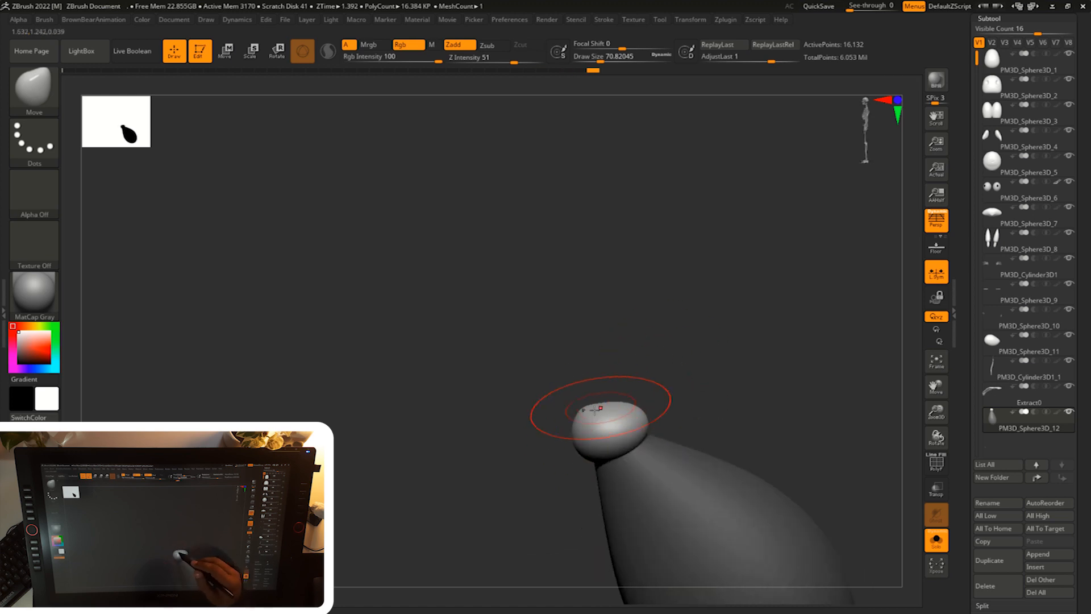
drag(595, 408, 597, 405)
shift+drag(682, 363, 747, 325)
- Sculpt raised vertical folds on the pouch with the Standard brush at draw size about 46 and Z intensity 25
key(alt+s)
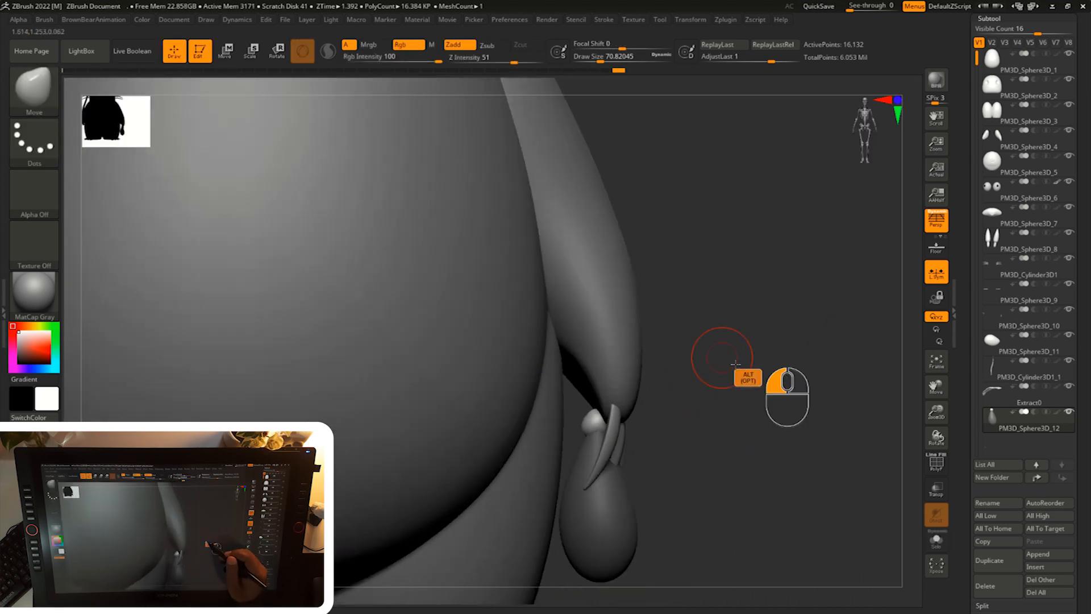
mouse_move(738, 378)
mouse_down()
mouse_move(596, 415)
mouse_move(609, 382)
mouse_up()
key(alt+s)
key(b)
key(s)
key(t)
drag(739, 455, 662, 523)
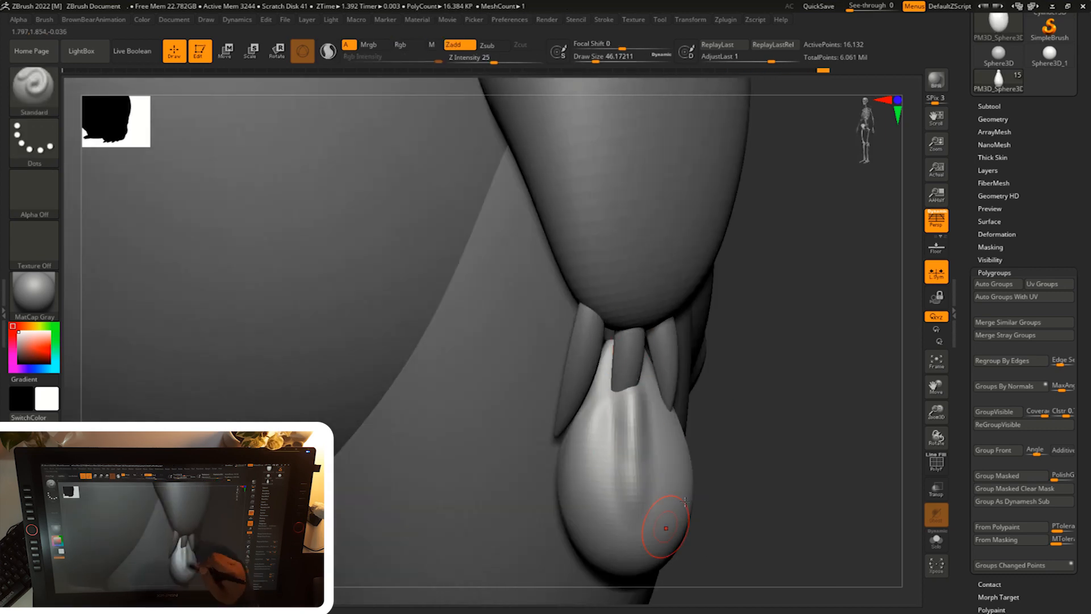
drag(738, 409, 796, 409)
mouse_move(584, 409)
mouse_down()
mouse_move(674, 387)
mouse_move(625, 409)
mouse_up()
- Isolate the pouch and extend its vertical folds around the sides, smoothing them where needed
key(alt+s)
alt+drag(476, 478, 500, 438)
drag(653, 409, 568, 409)
key(s)
drag(449, 360, 411, 419)
drag(568, 409, 602, 409)
shift+drag(393, 398, 378, 463)
mouse_move(468, 409)
shift+mouse_down()
mouse_move(592, 293)
mouse_move(671, 399)
mouse_move(617, 492)
mouse_move(710, 568)
mouse_move(653, 591)
shift+mouse_up()
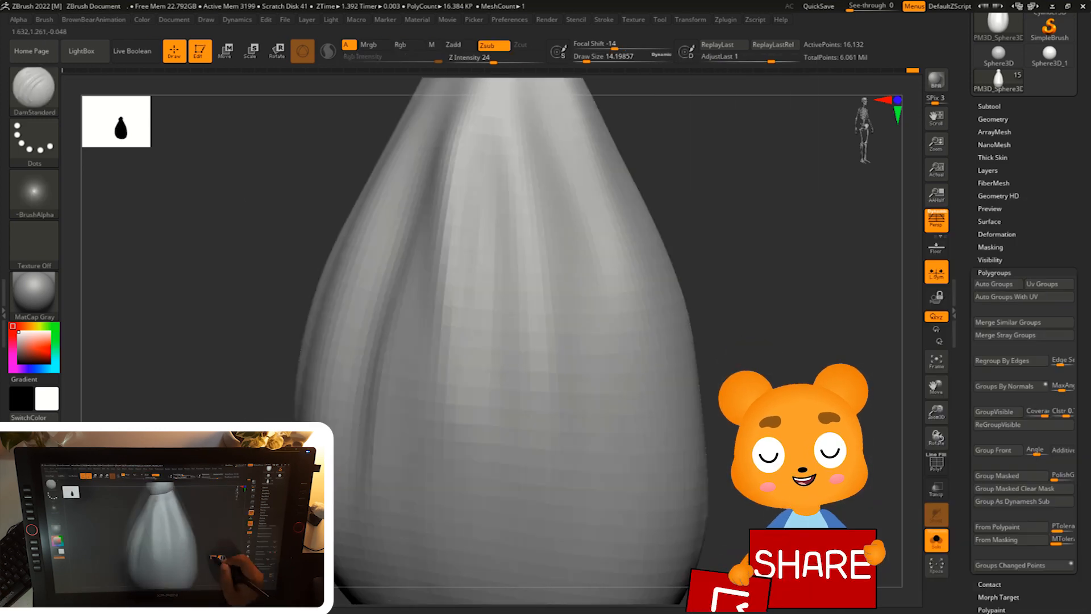
- Carve creases between the pouch's vertical folds with the DamStandard brush at Z intensity 24 and soften them
mouse_move(739, 437)
alt+mouse_down()
mouse_move(742, 358)
mouse_move(718, 229)
alt+mouse_up()
key(ctrl+z)
key(s)
drag(572, 348, 587, 348)
drag(699, 412, 659, 392)
shift+drag(575, 455, 575, 511)
drag(698, 409, 659, 403)
shift+drag(534, 402, 529, 446)
drag(699, 410, 671, 409)
mouse_move(682, 352)
alt+mouse_down()
mouse_move(679, 398)
mouse_move(666, 398)
alt+mouse_up()
- Carve folds into the pouch's neck and top knob with the DamStandard brush at draw size about 35
key(s)
alt+drag(722, 318, 730, 366)
alt+drag(693, 284, 682, 358)
key(s)
drag(490, 333, 547, 308)
mouse_move(621, 305)
mouse_down()
mouse_move(500, 273)
mouse_move(541, 335)
mouse_up()
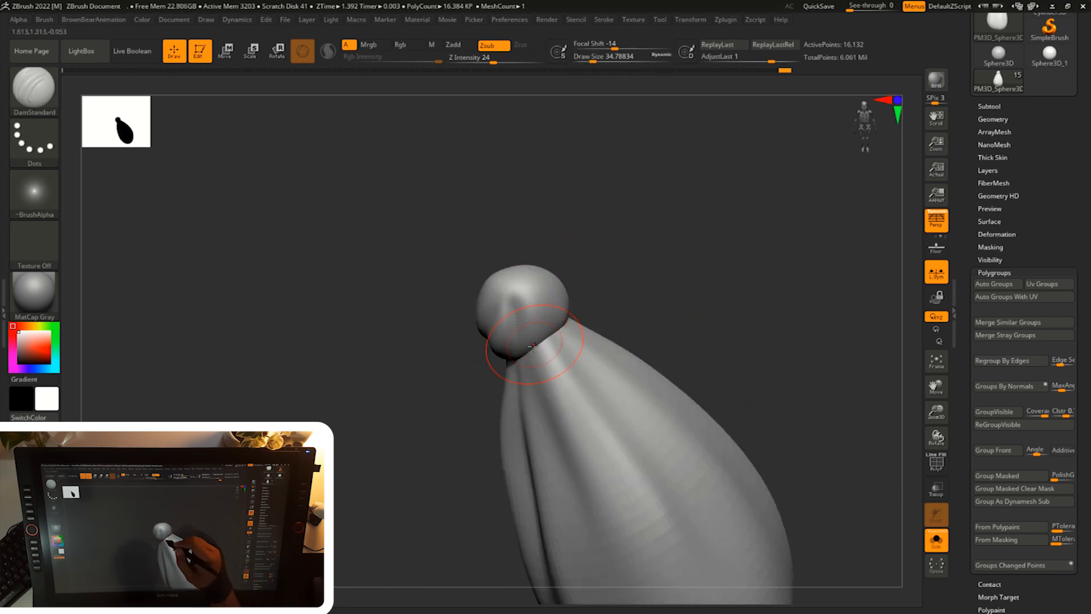
mouse_move(607, 270)
mouse_down()
mouse_move(563, 293)
mouse_move(739, 253)
mouse_move(701, 287)
mouse_move(510, 326)
mouse_move(503, 337)
mouse_up()
shift+drag(514, 337, 539, 336)
mouse_move(633, 284)
shift+mouse_down()
mouse_move(616, 295)
mouse_move(631, 316)
shift+mouse_up()
- Add finer creases across the top knob and neck with the DamStandard brush at draw size about 10.5
key(s)
drag(570, 413, 561, 413)
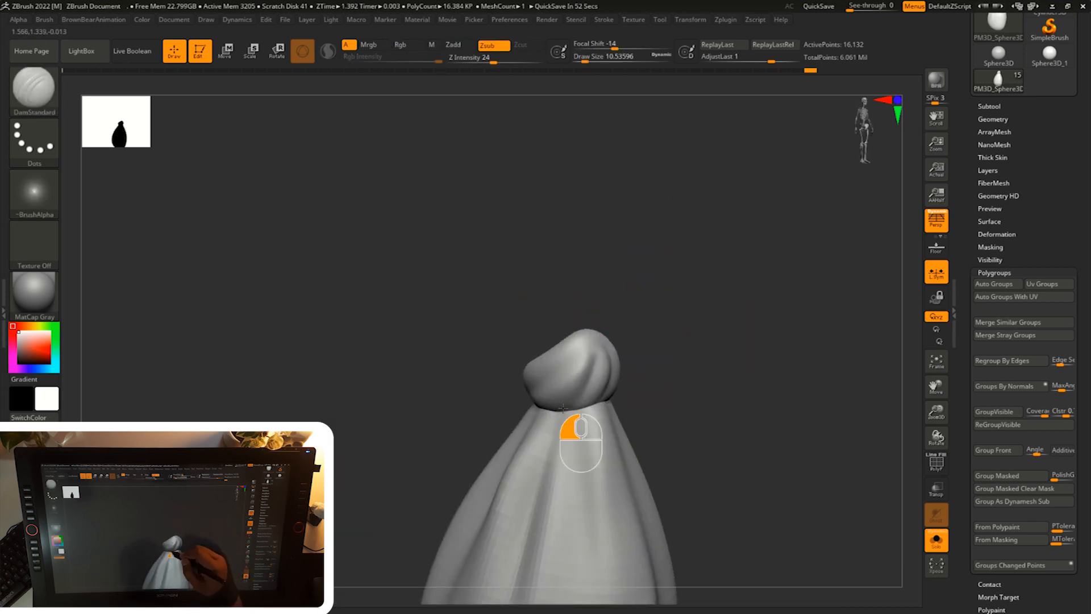
mouse_move(587, 316)
mouse_down()
mouse_move(572, 336)
mouse_move(584, 363)
mouse_up()
mouse_move(659, 318)
mouse_down()
mouse_move(638, 339)
mouse_move(631, 309)
mouse_up()
key(ctrl+z)
drag(586, 339, 589, 363)
drag(623, 299, 651, 318)
drag(600, 348, 593, 380)
mouse_move(676, 279)
shift+mouse_down()
mouse_move(724, 280)
mouse_move(693, 309)
shift+mouse_up()
drag(631, 343, 619, 366)
mouse_move(693, 307)
mouse_down()
mouse_move(727, 318)
mouse_move(693, 327)
mouse_up()
drag(572, 375, 610, 398)
drag(688, 336, 667, 356)
mouse_move(667, 318)
mouse_down()
mouse_move(620, 285)
mouse_move(744, 327)
mouse_up()
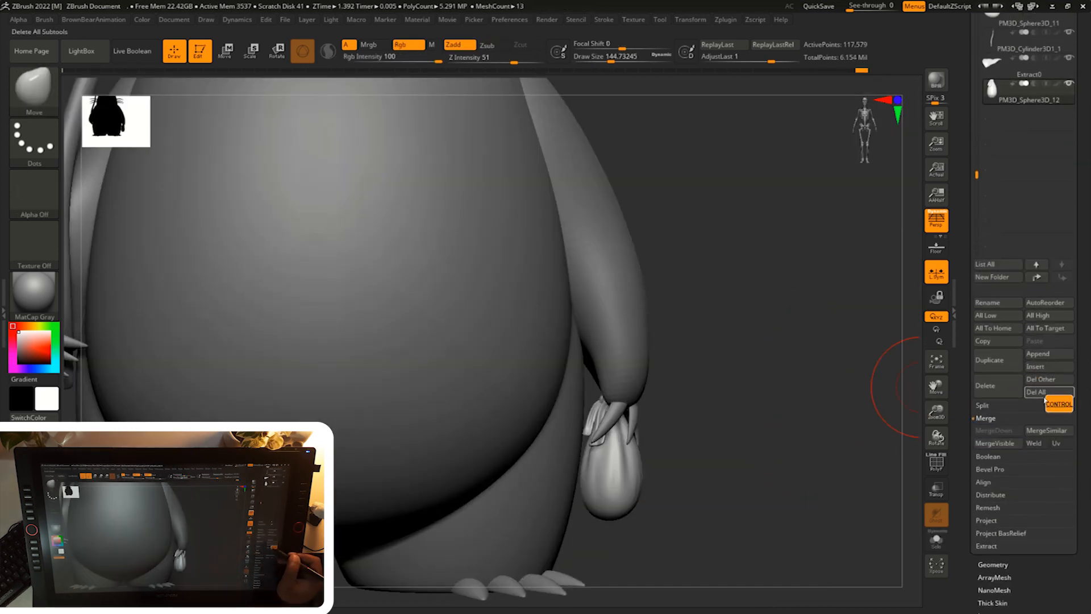
- Append a Cone3D subtool, select it, and move it beside Totoro's free hand
click(1044, 354)
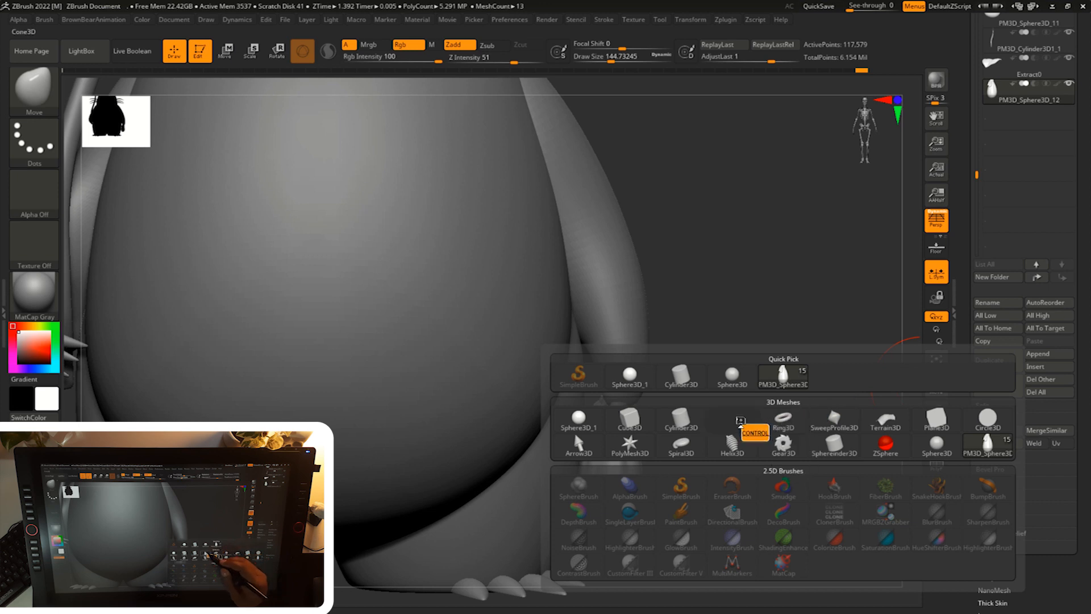
click(732, 420)
click(1001, 121)
ctrl+alt+right_drag(817, 372, 804, 320)
key(w)
alt+right_drag(610, 295, 603, 365)
drag(496, 269, 697, 413)
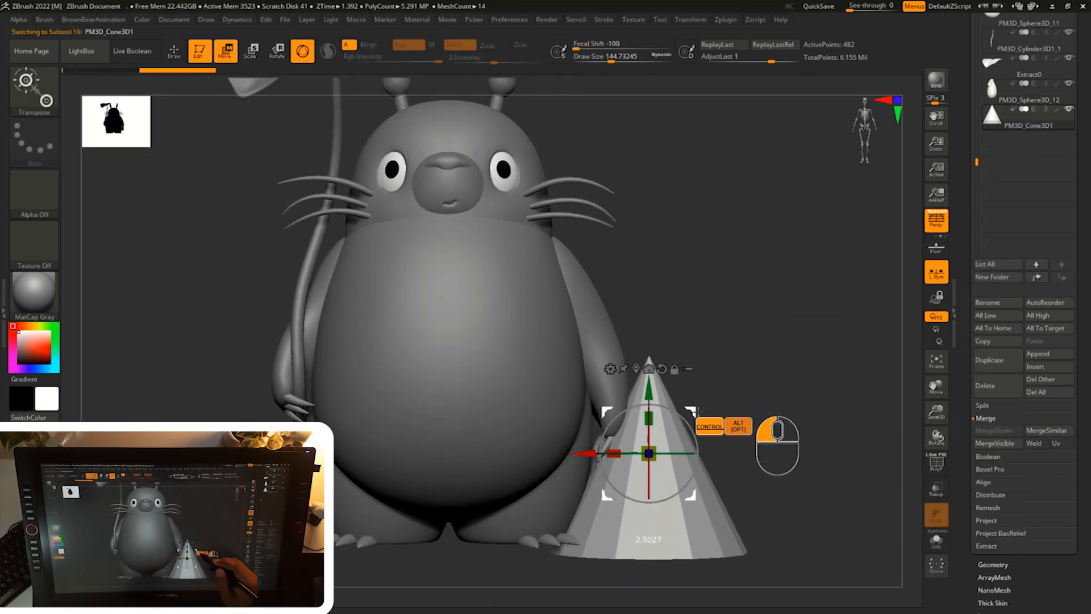
- Scale the cone down and narrow it to fit beside the pouch
alt+right_drag(698, 415, 695, 405)
drag(647, 442, 636, 461)
drag(694, 402, 657, 399)
drag(651, 417, 660, 469)
ctrl+right_drag(702, 426, 702, 466)
drag(611, 441, 655, 436)
ctrl+alt+right_drag(684, 420, 685, 457)
- Tilt the cone diagonally and place it against the pouch's neck under the free hand
drag(598, 434, 619, 404)
right_drag(681, 421, 630, 397)
drag(534, 420, 560, 427)
right_drag(393, 549, 472, 551)
drag(580, 487, 575, 465)
ctrl+alt+right_drag(739, 371, 704, 390)
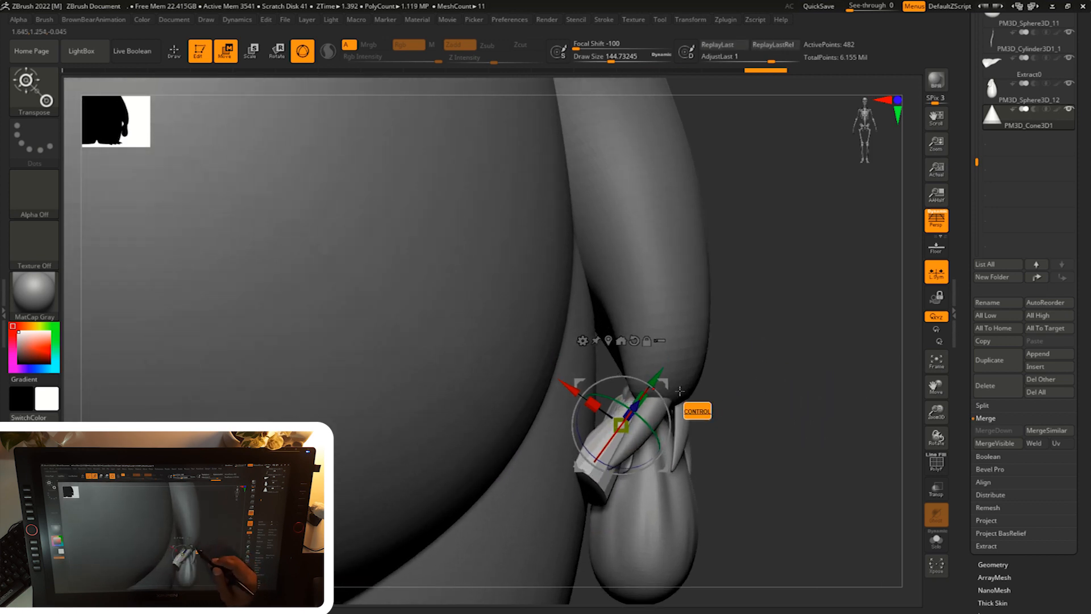
- Adjust the cone's rotation, depth and scale so its base faces forward and its tip sits at the pouch's neck
drag(666, 404, 670, 436)
drag(666, 381, 666, 366)
mouse_move(770, 353)
alt+mouse_down()
mouse_move(735, 393)
mouse_move(788, 365)
alt+mouse_up()
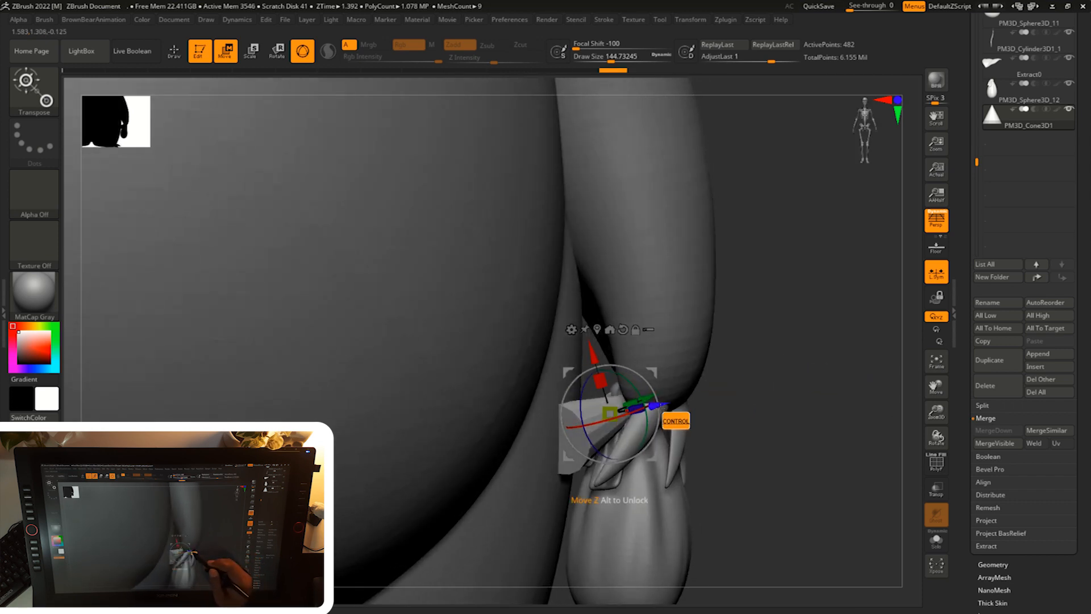
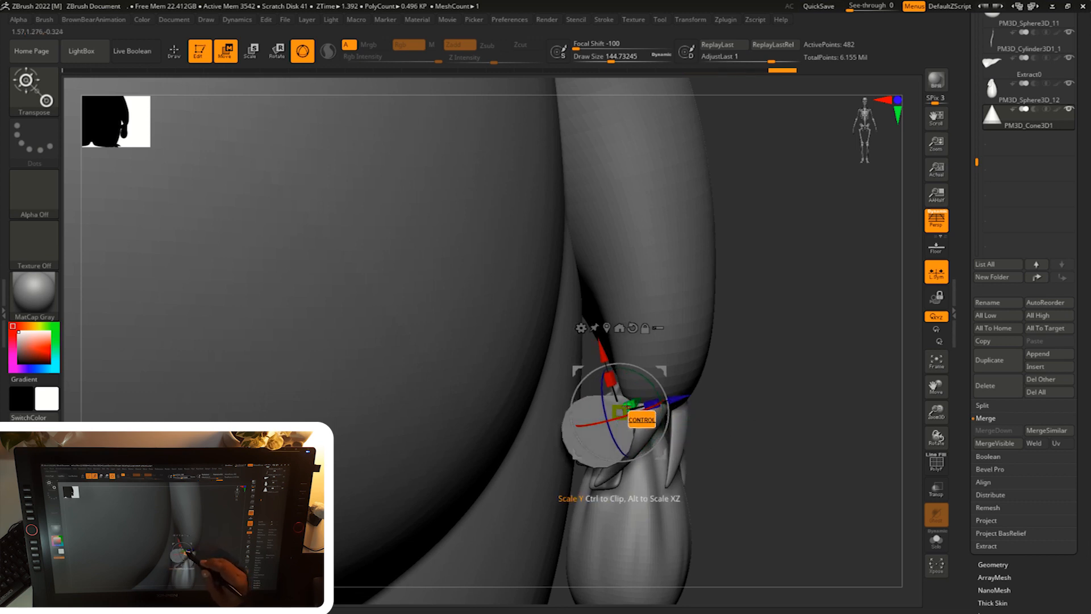
ctrl+drag(742, 375, 701, 392)
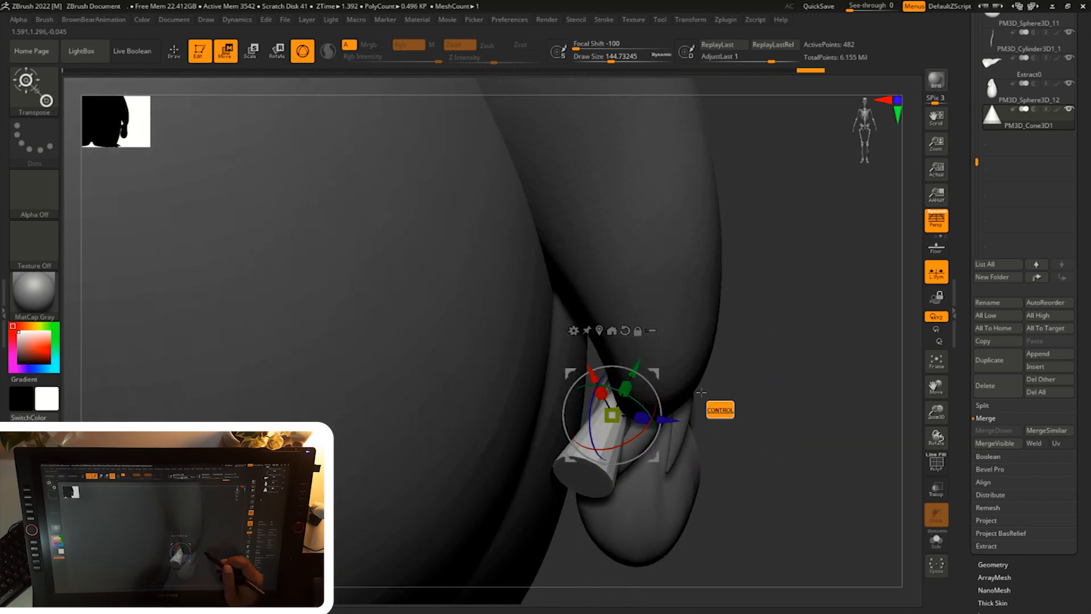
ctrl+drag(748, 332, 727, 338)
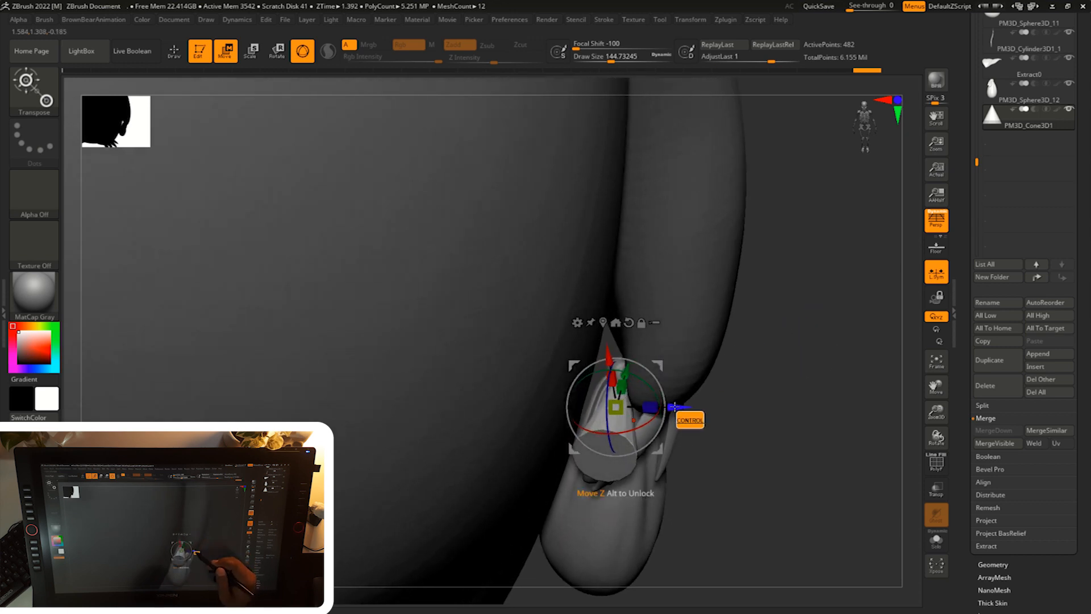
ctrl+drag(705, 397, 813, 412)
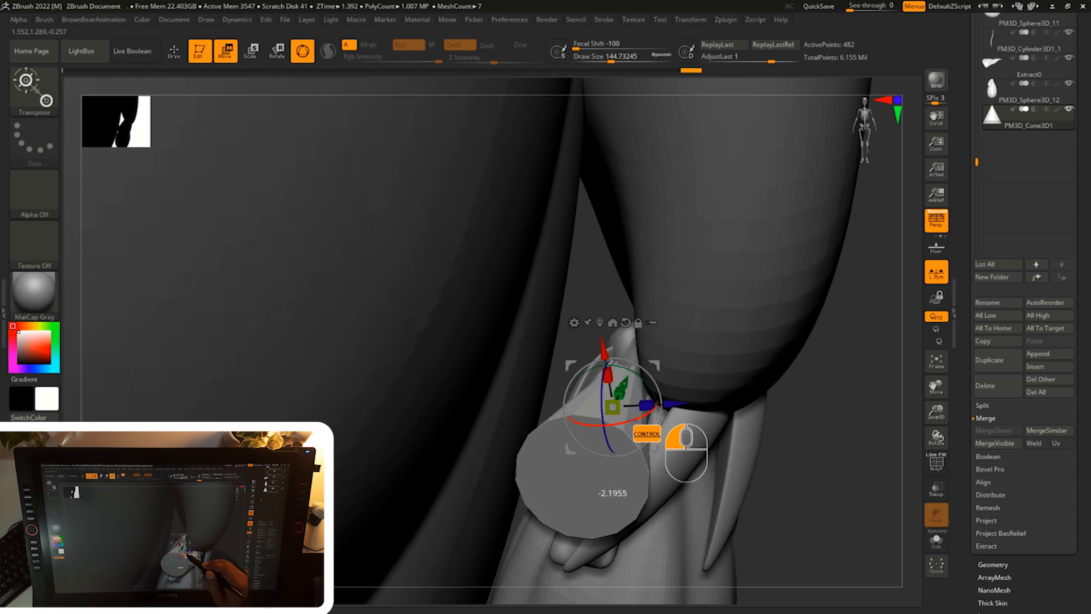
ctrl+drag(870, 376, 963, 351)
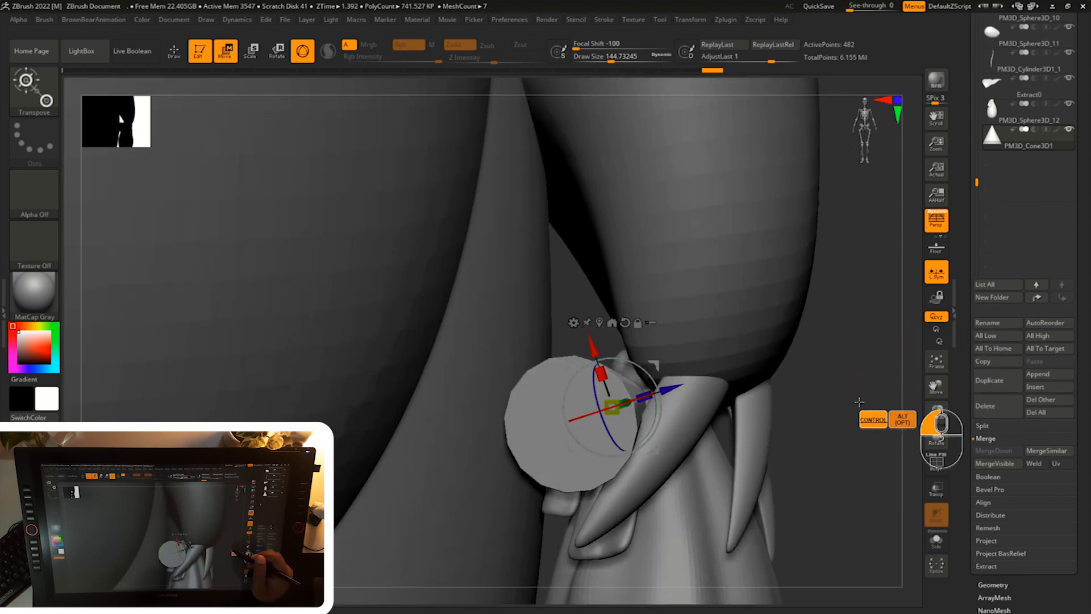
ctrl+alt+drag(857, 405, 889, 325)
- Show the cone with polyframe and fine-tune its angle and size beside the claws
click(1004, 123)
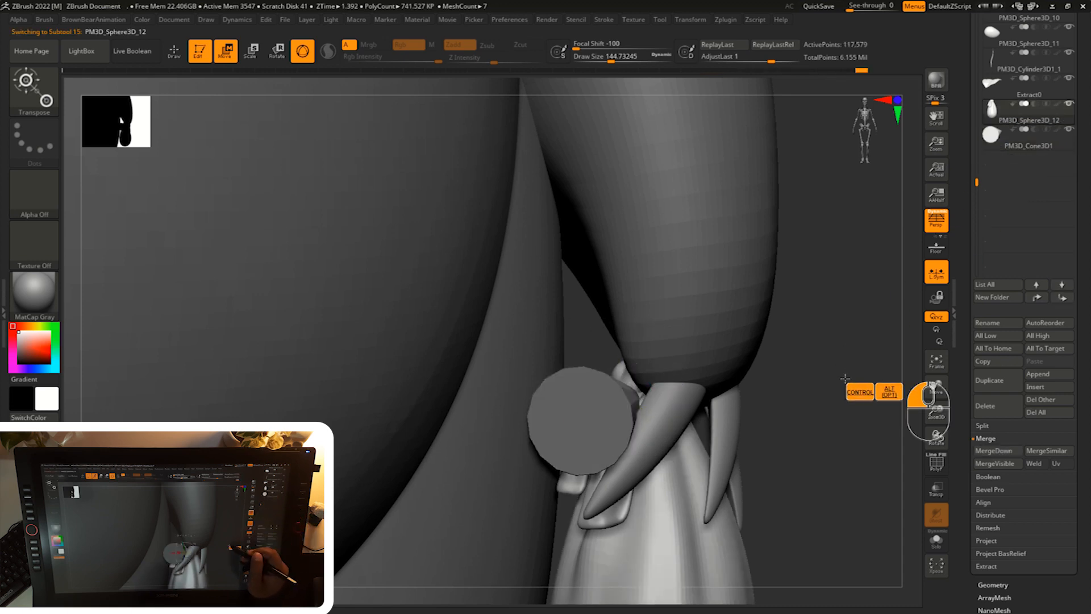
ctrl+alt+drag(845, 379, 841, 351)
ctrl+alt+drag(830, 422, 819, 384)
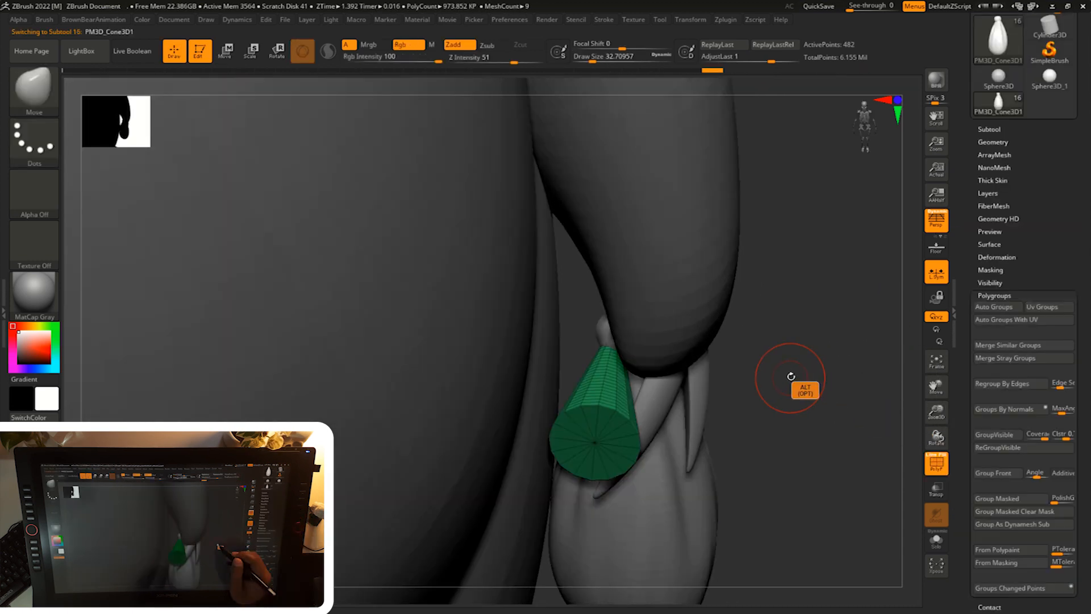
key(w)
key(e)
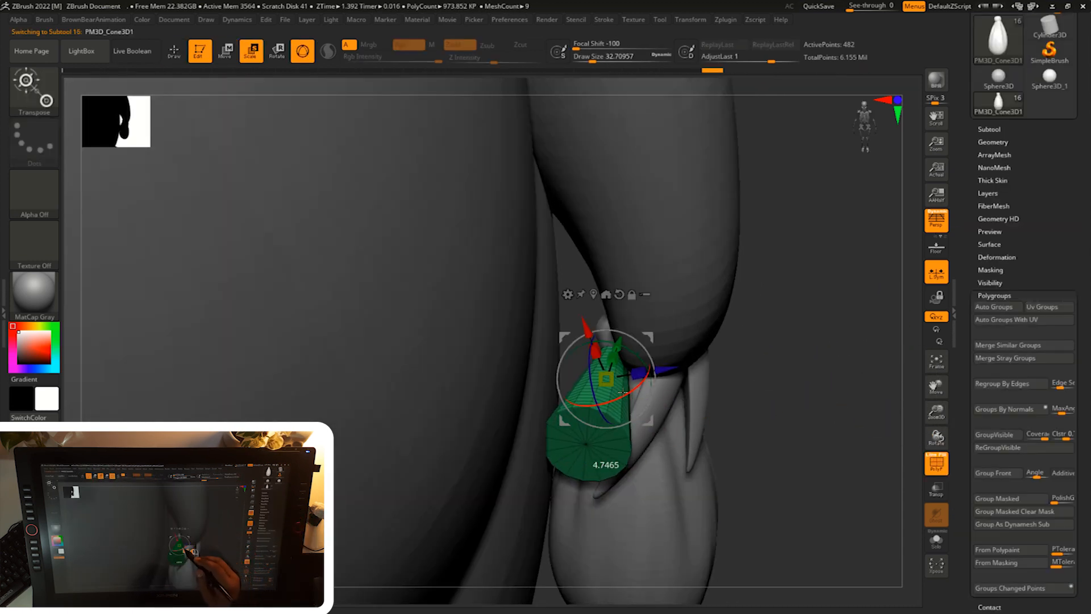
shift+drag(759, 372, 738, 341)
shift+drag(650, 336, 653, 326)
alt+drag(797, 328, 819, 377)
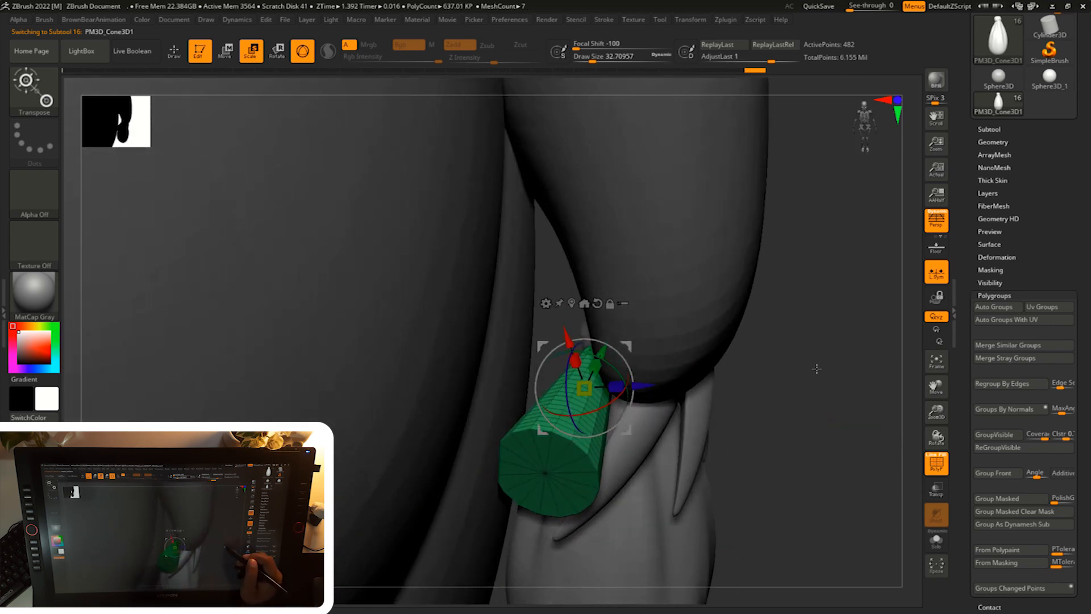
- Isolate the cone and delete all its triangles, including the base cap, with the ZModeler brush
key(v)
key(c)
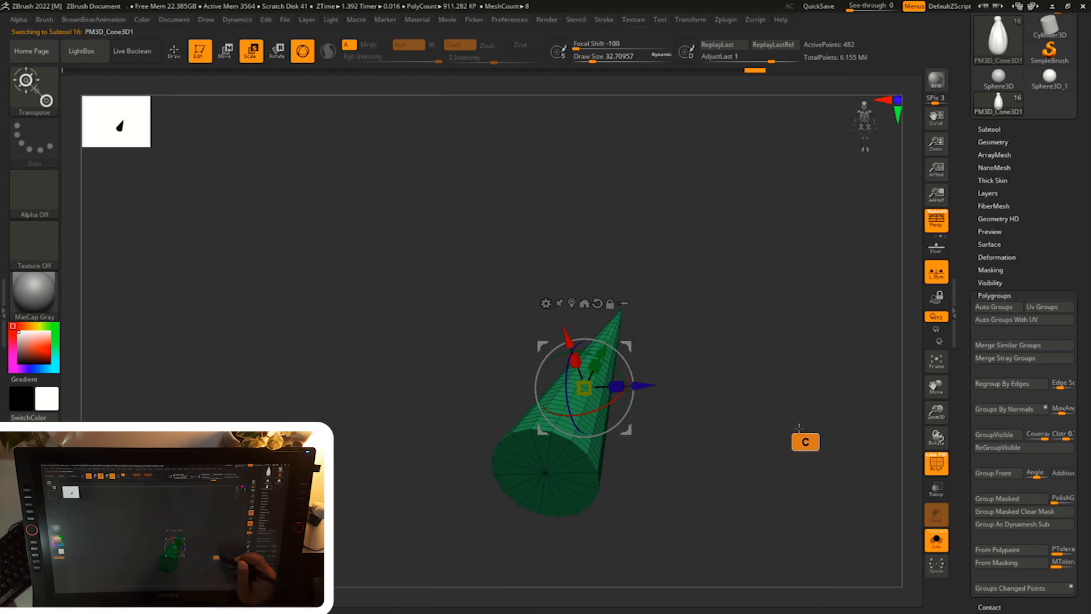
alt+drag(788, 429, 814, 438)
key(v)
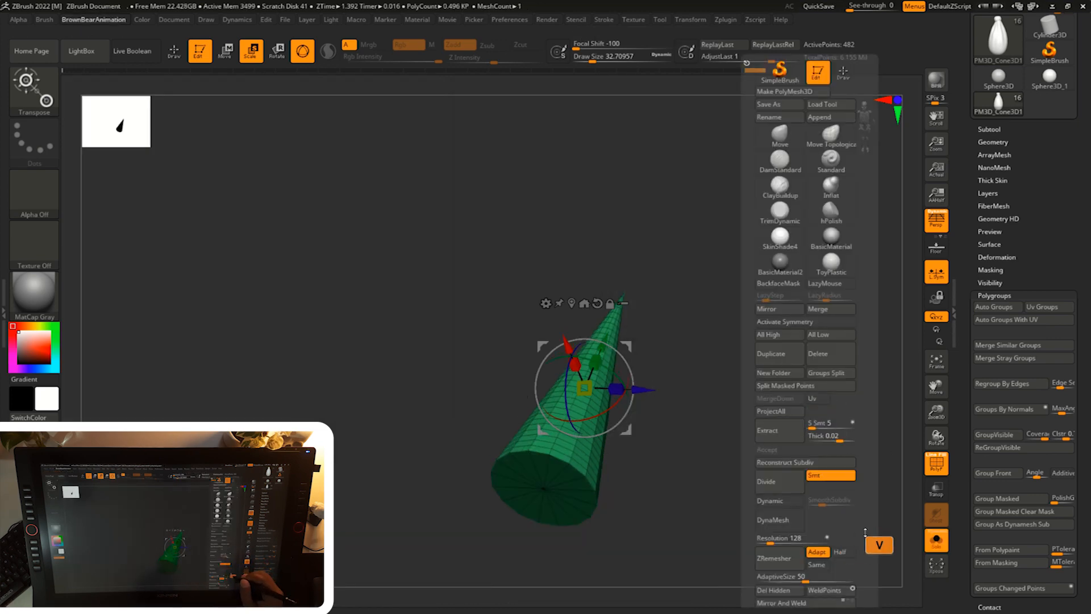
key(b)
key(z)
key(m)
mouse_move(774, 487)
alt+mouse_down()
mouse_move(785, 501)
mouse_move(789, 473)
alt+mouse_up()
key(s)
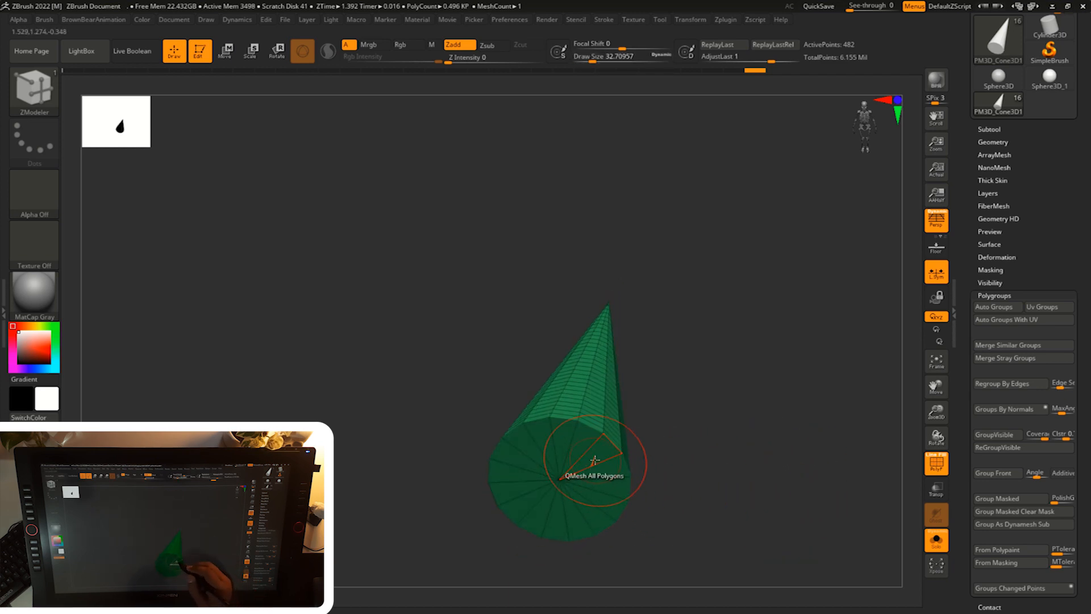
key(space)
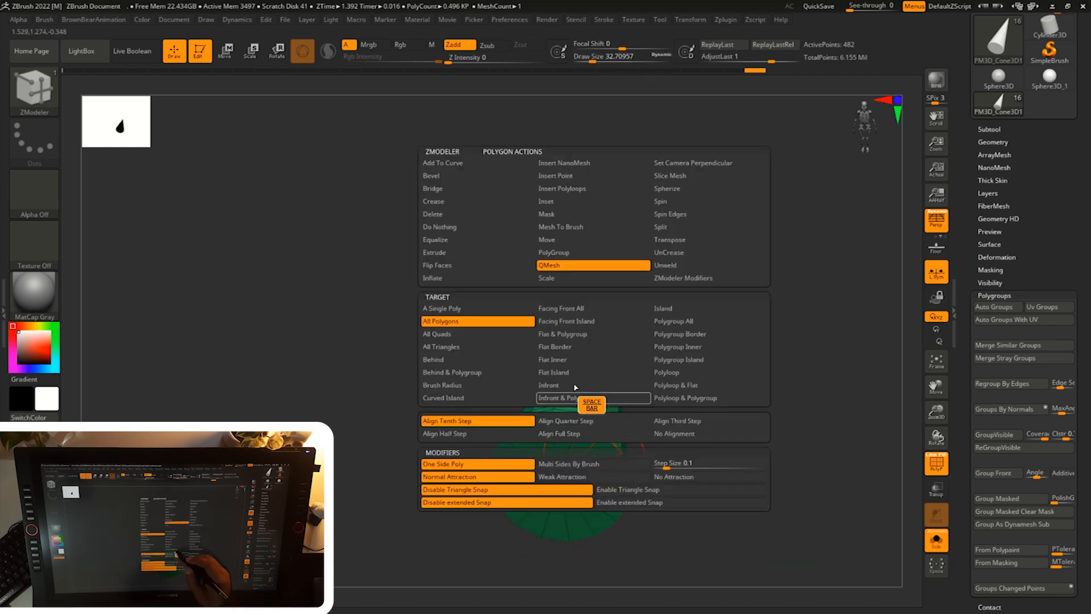
click(474, 214)
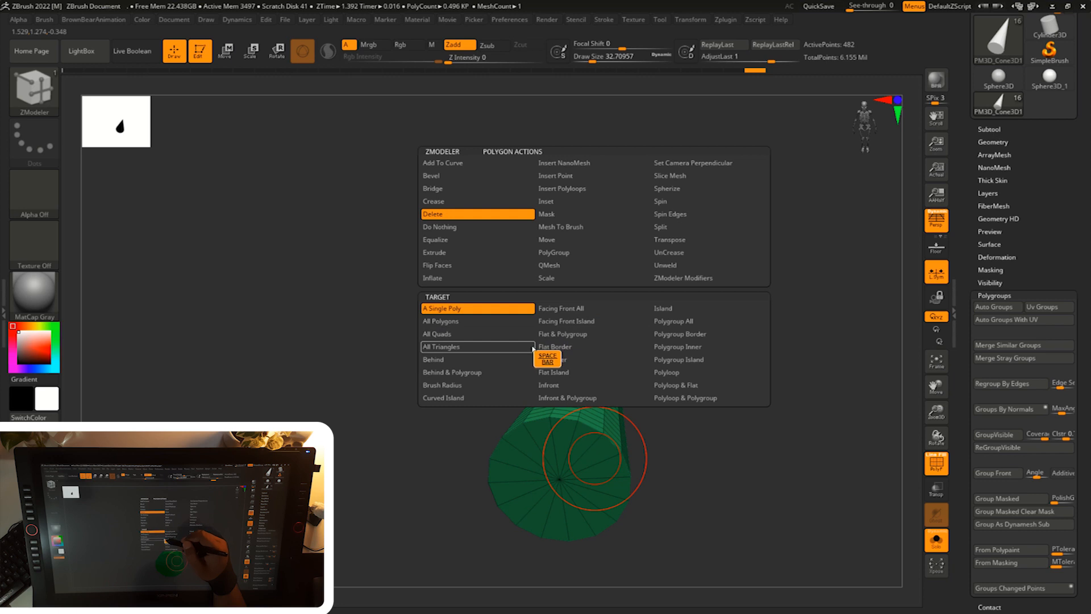
click(531, 346)
click(599, 454)
- Make the open cone's surface double-sided and bring the rest of the character back into view
drag(701, 408, 702, 385)
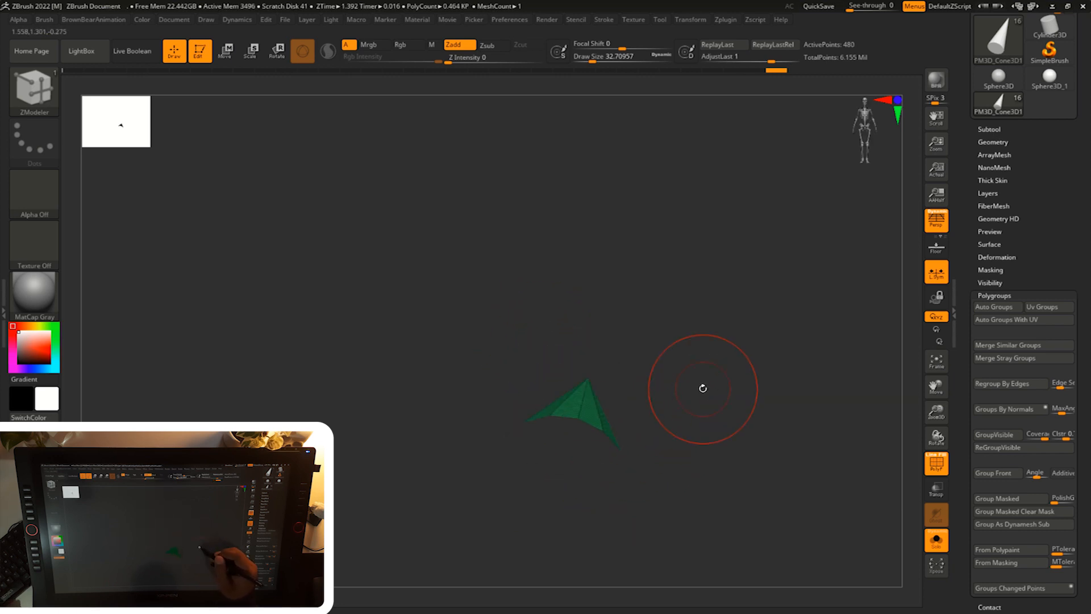
key(v)
drag(762, 487, 760, 386)
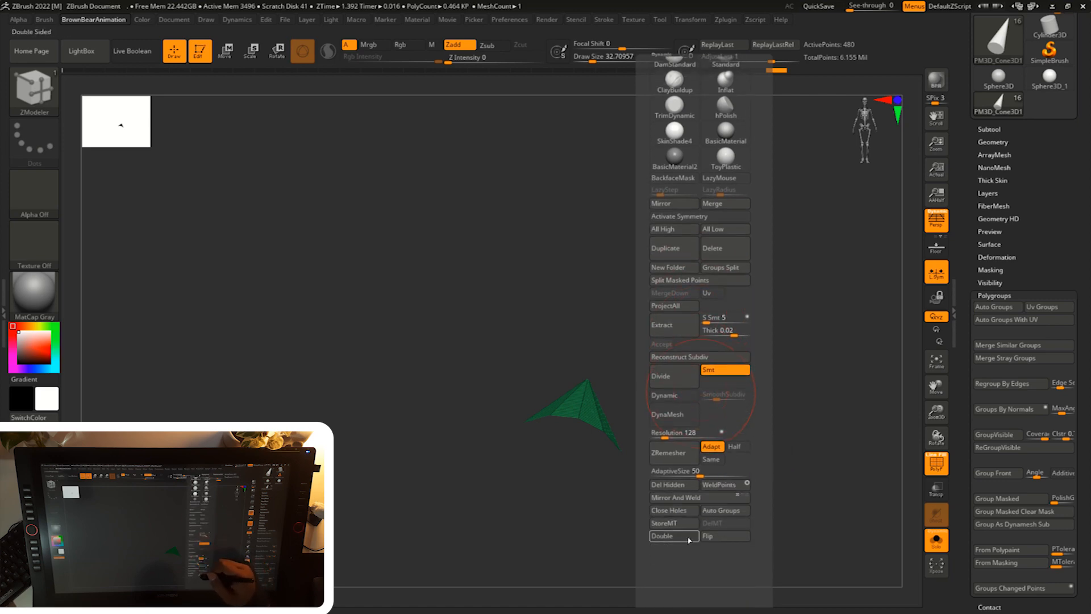
click(689, 538)
alt+drag(802, 380, 721, 426)
click(936, 540)
- Set ZModeler's polygon action to Delete Polyloop and remove a lengthwise strip from the cone's side
mouse_move(864, 483)
alt+mouse_down()
mouse_move(879, 467)
mouse_move(842, 406)
mouse_move(842, 346)
mouse_move(849, 358)
mouse_move(846, 398)
mouse_move(837, 378)
mouse_move(846, 404)
mouse_move(817, 346)
alt+mouse_up()
key(s)
key(space)
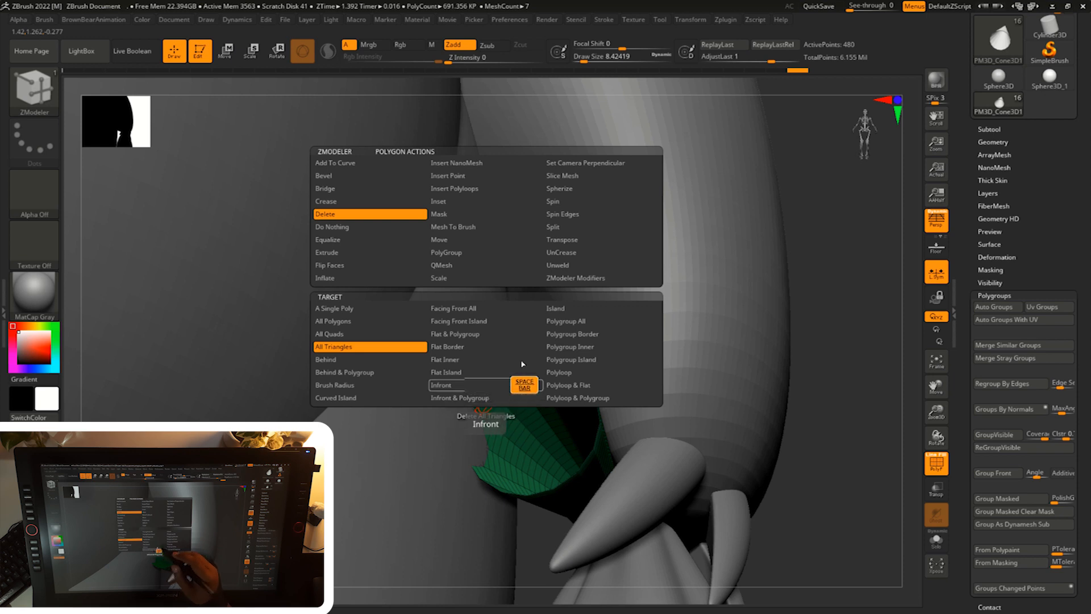
click(604, 385)
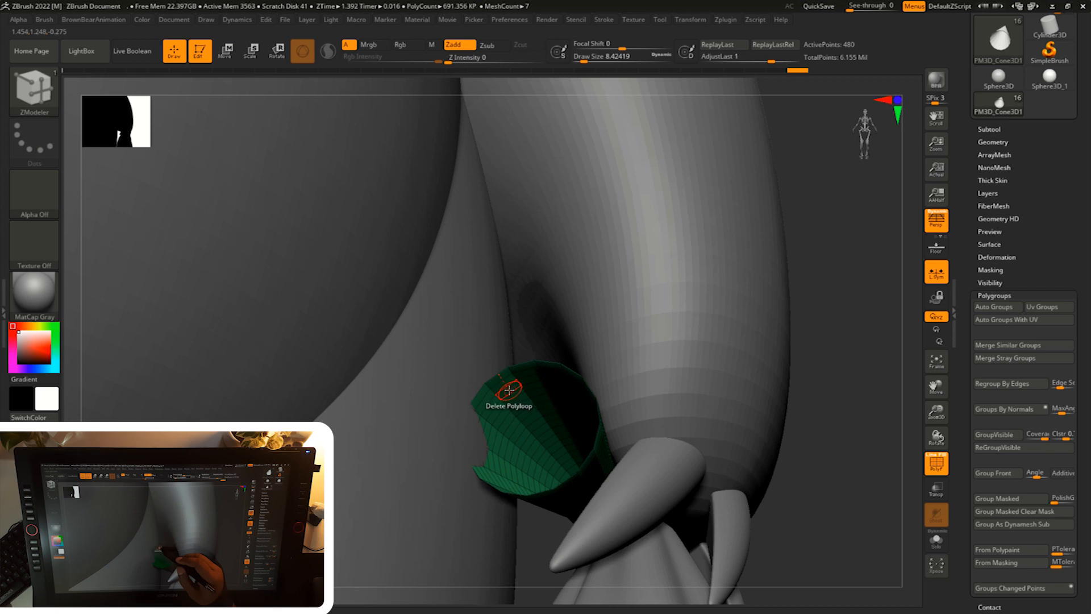
drag(857, 273, 853, 323)
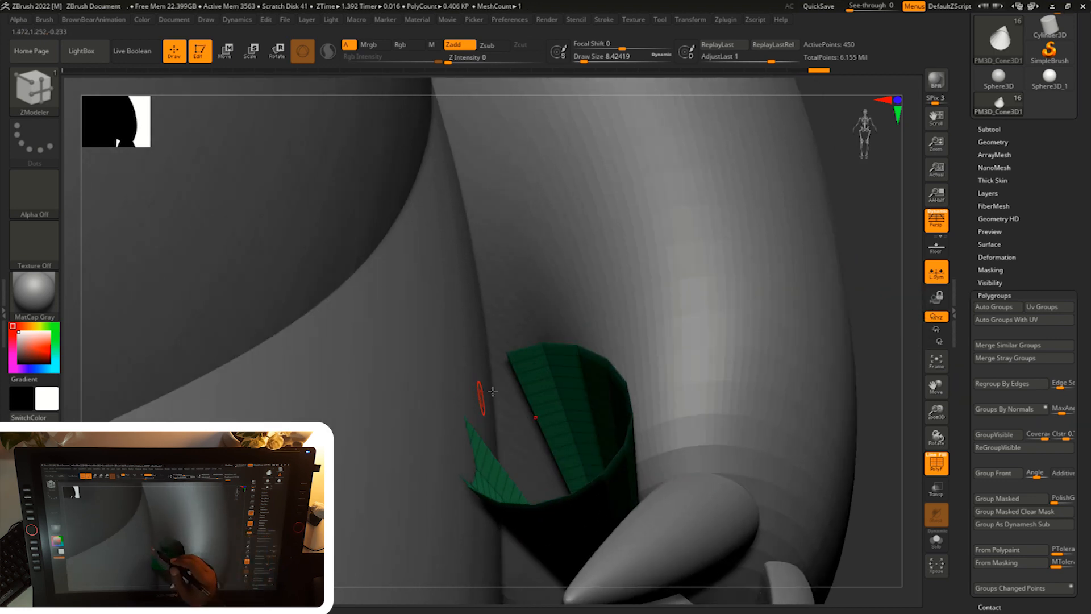
drag(869, 317, 862, 343)
- Rotate, shift and slightly shrink the slit cone so it sits against the pouch's neck beside the claws
key(e)
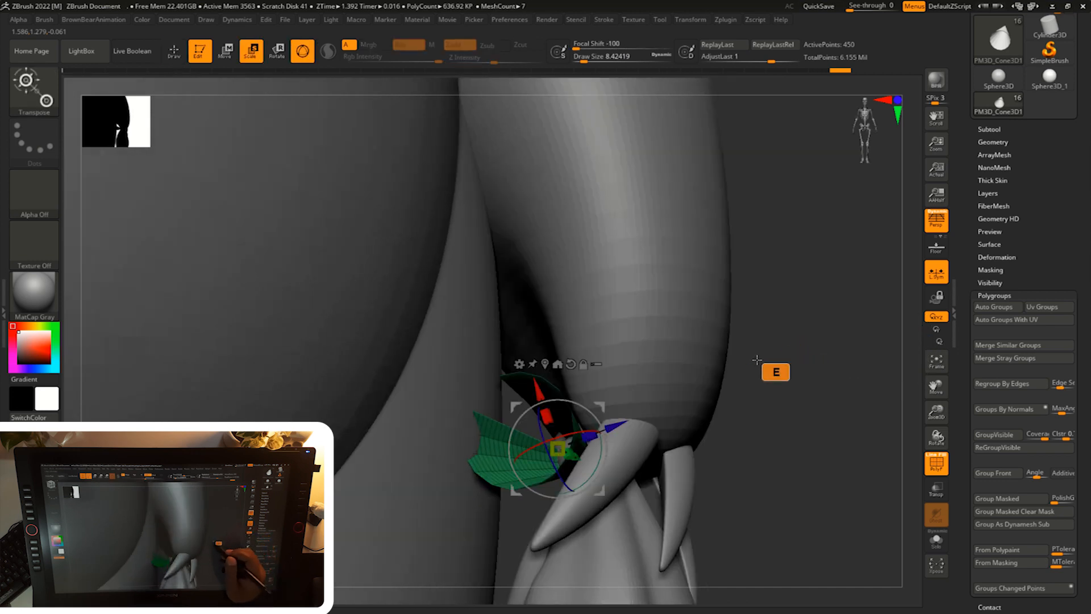
drag(744, 353, 770, 393)
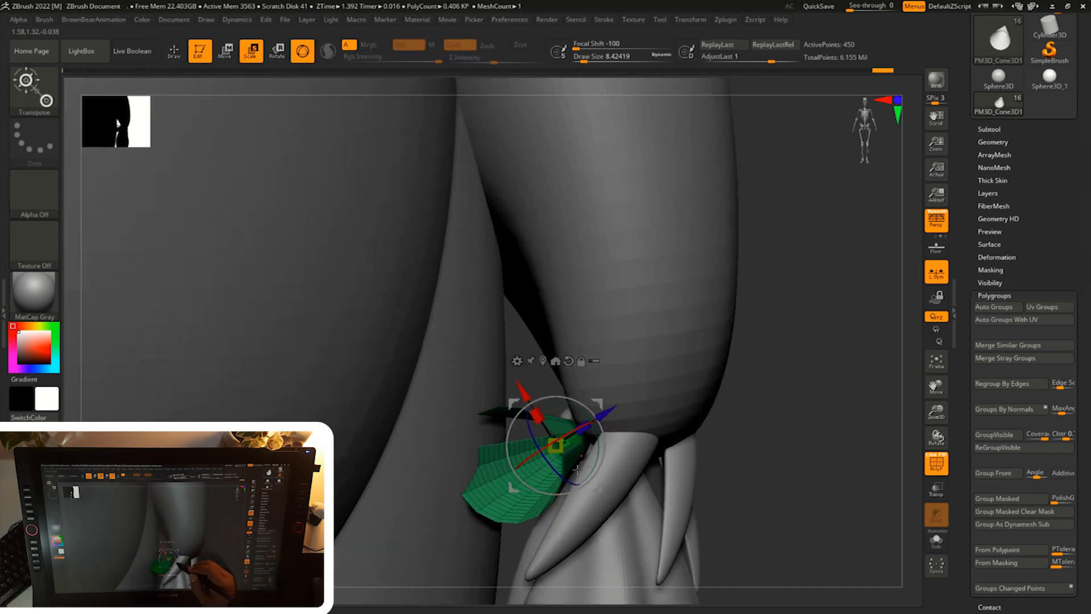
drag(807, 377, 750, 409)
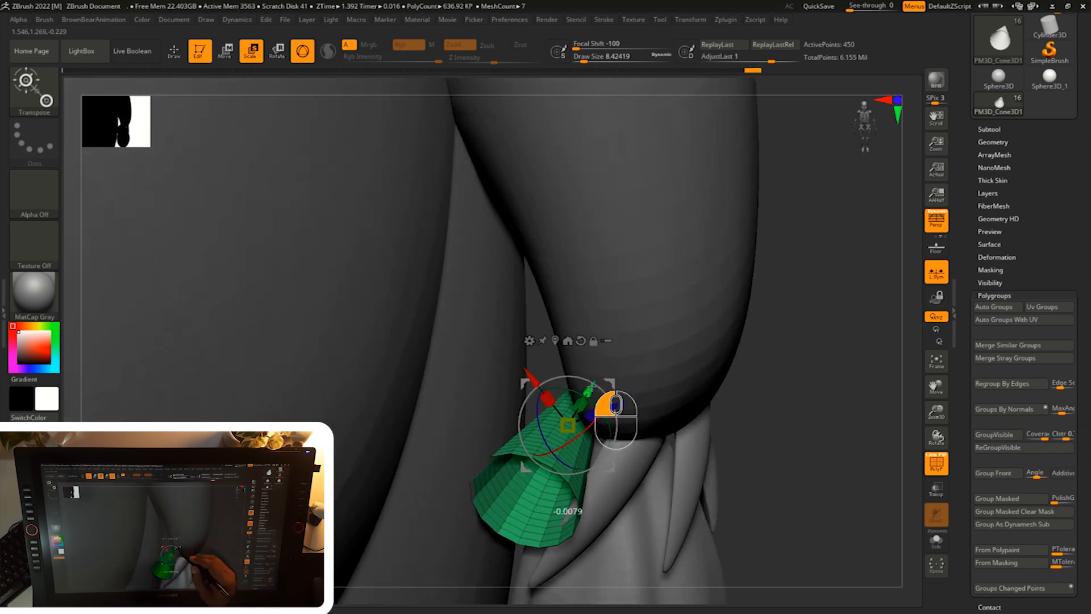
drag(601, 376, 602, 373)
drag(809, 335, 681, 379)
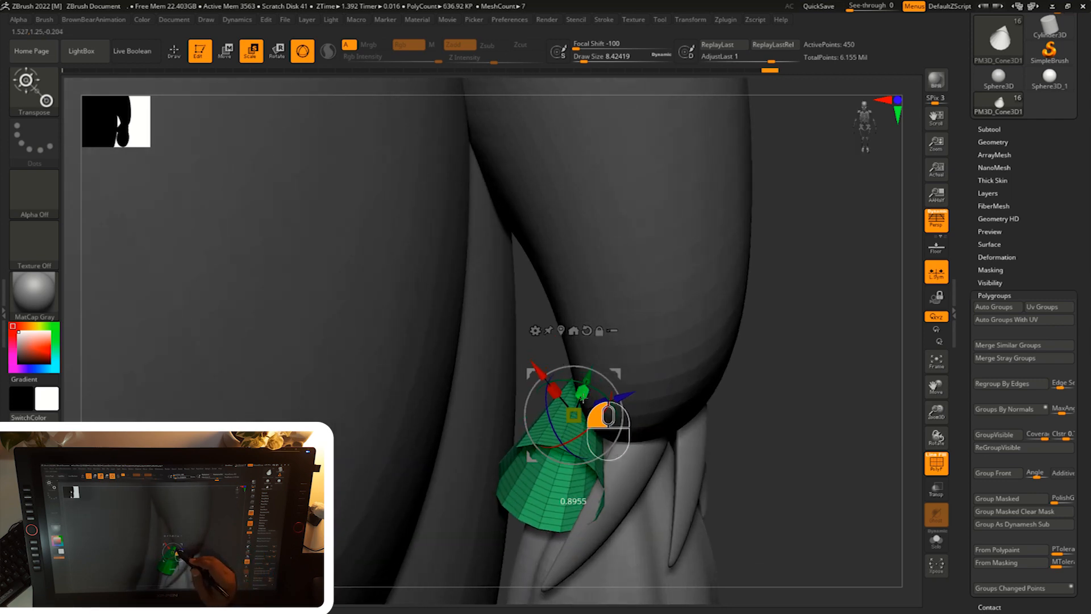
mouse_move(682, 342)
shift+mouse_down()
mouse_move(591, 410)
mouse_move(610, 381)
shift+mouse_up()
drag(829, 318, 784, 326)
- Use the Move brush to bend the slit cone and widen its rim into a flared cloth end
key(b)
key(m)
key(v)
drag(830, 407, 818, 392)
key(s)
mouse_move(540, 466)
mouse_down()
mouse_move(553, 466)
mouse_move(509, 451)
mouse_up()
shift+drag(761, 392, 798, 397)
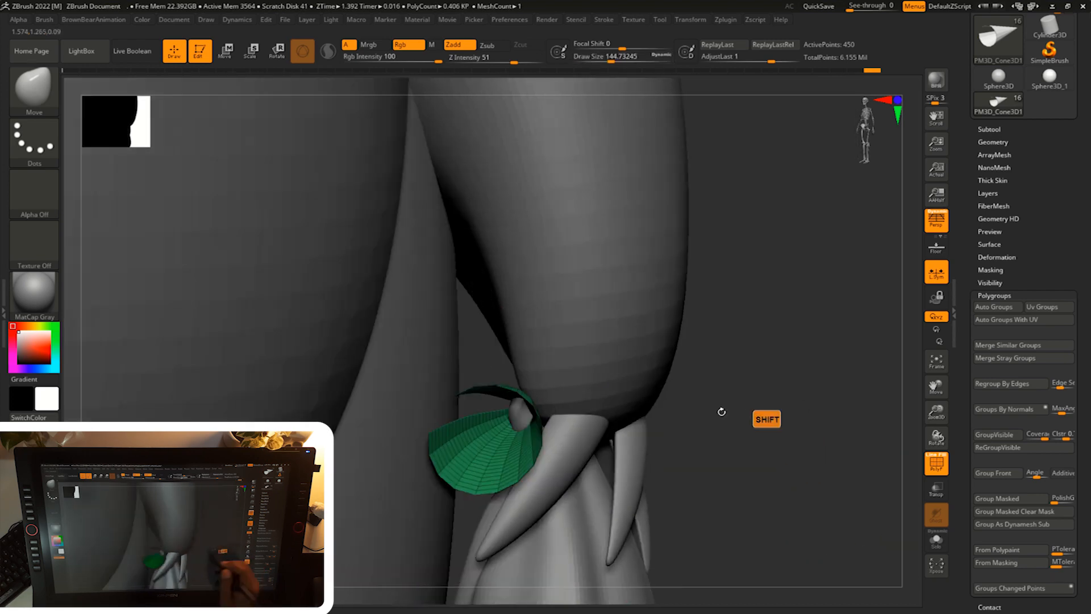
drag(495, 489, 500, 511)
drag(524, 473, 530, 471)
mouse_move(699, 410)
mouse_down()
mouse_move(795, 371)
mouse_move(755, 418)
mouse_up()
- Hide the PM3D_Sphere3D_4 subtool covering the claws and make the flared cone active again
click(989, 130)
drag(973, 142, 972, 351)
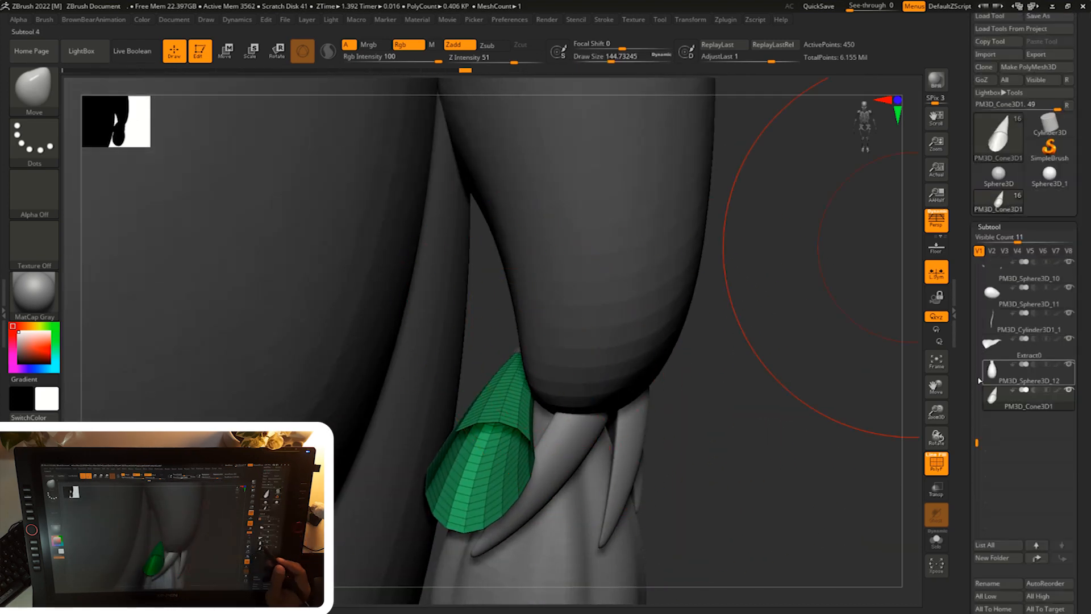
drag(852, 412, 847, 389)
alt+click(637, 369)
drag(973, 362, 974, 385)
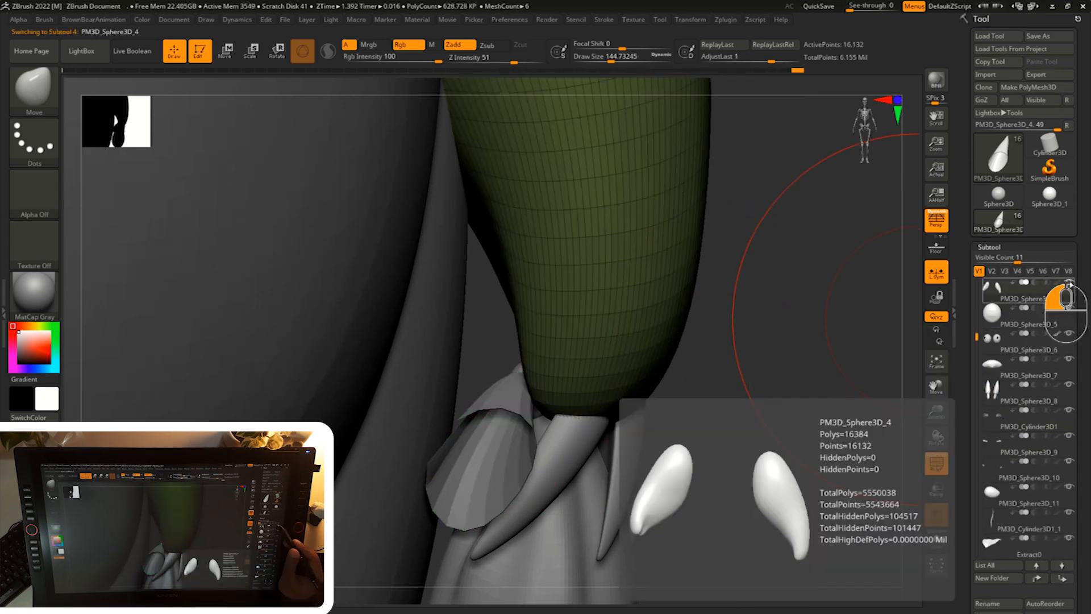
click(1069, 283)
alt+click(495, 455)
- Pull the cone's narrow end and upper flap around the pouch's knot with the Move brush
drag(714, 398, 714, 434)
key(s)
drag(562, 349, 556, 350)
drag(528, 335, 543, 352)
drag(696, 318, 733, 310)
drag(511, 432, 526, 429)
mouse_move(727, 341)
mouse_down()
mouse_move(694, 353)
mouse_move(750, 352)
mouse_up()
drag(554, 335, 572, 342)
mouse_move(699, 296)
alt+mouse_down()
mouse_move(718, 274)
mouse_move(749, 271)
alt+mouse_up()
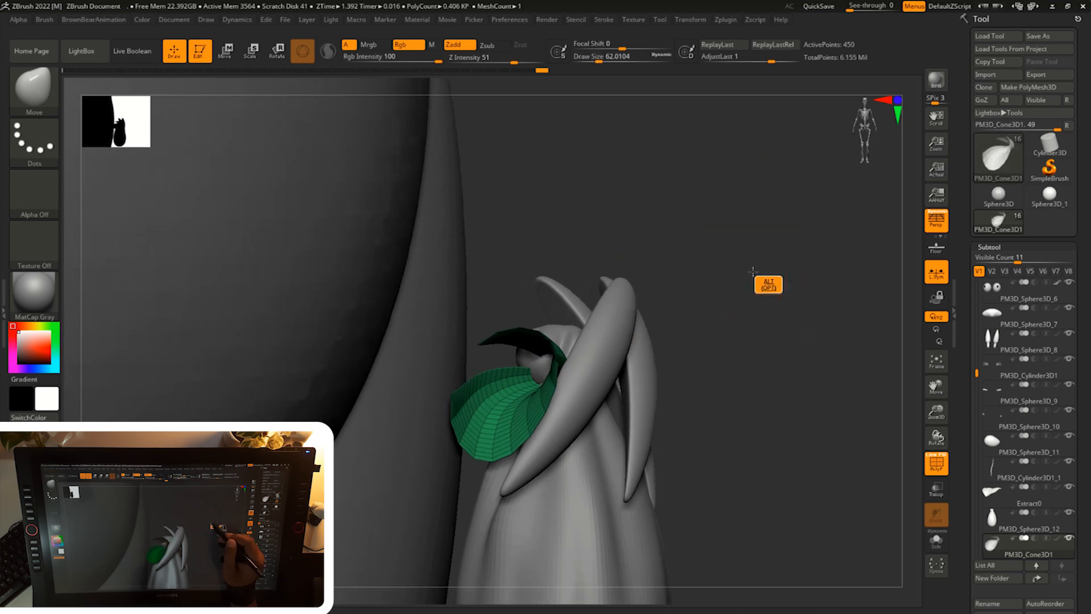
- Shape the cloth's outer rim and its inner side next to the claw with smaller Move strokes
key(s)
drag(503, 450, 497, 450)
drag(545, 387, 558, 388)
drag(702, 261, 724, 256)
key(s)
drag(573, 401, 570, 401)
drag(696, 395, 651, 392)
drag(739, 366, 781, 366)
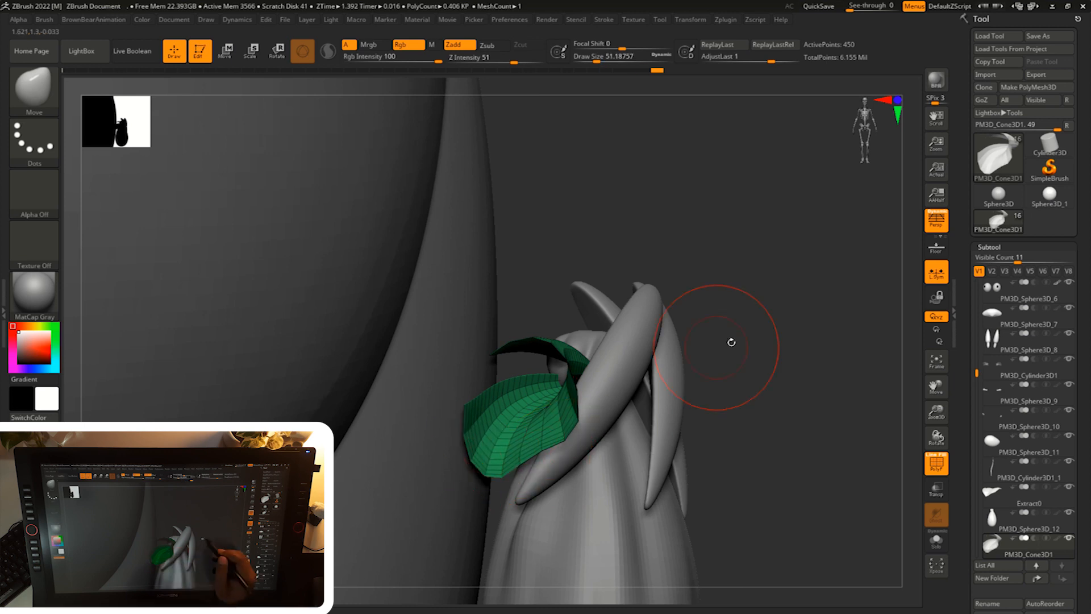
- Give the cloth's lower rim an uneven wavy outline and tuck its side behind the front claw
drag(732, 342, 781, 341)
drag(721, 372, 693, 372)
drag(467, 443, 477, 453)
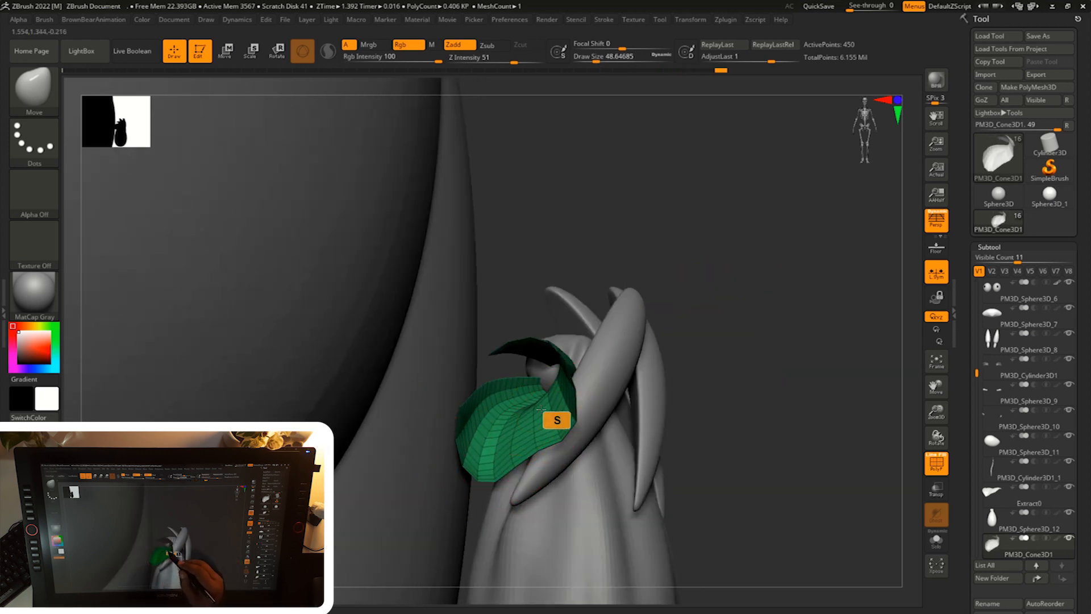
drag(730, 382, 662, 379)
drag(575, 423, 709, 343)
drag(570, 451, 575, 481)
drag(659, 438, 826, 348)
drag(574, 449, 594, 442)
mouse_move(801, 341)
mouse_down()
mouse_move(718, 320)
mouse_move(511, 475)
mouse_move(779, 373)
mouse_up()
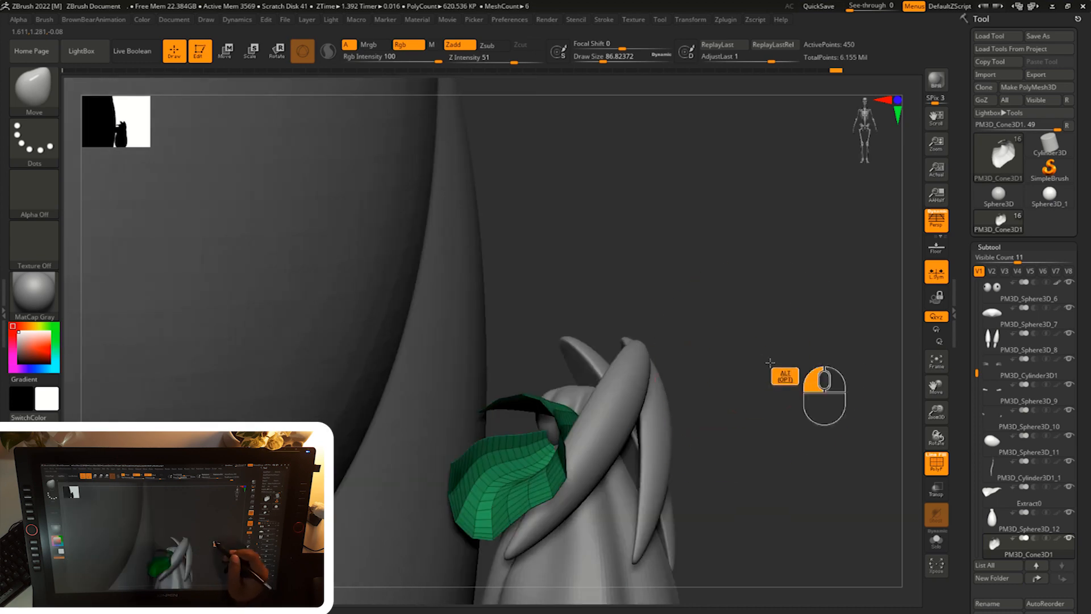
- Thicken the whole flared cloth with ZModeler's QMesh action on All Polygons
key(b)
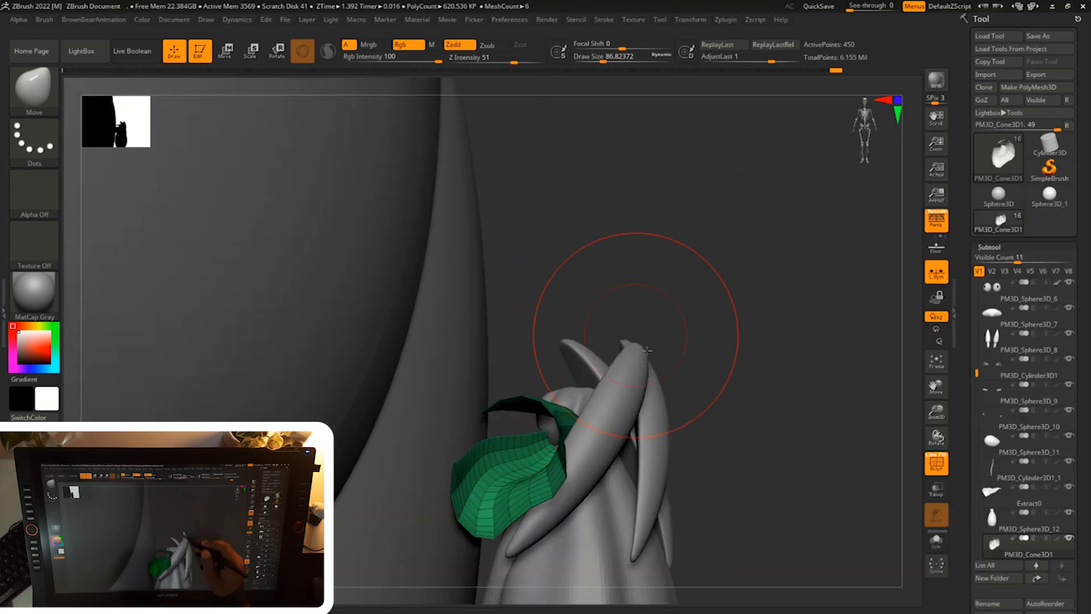
key(b)
click(809, 551)
drag(734, 470, 794, 466)
key(s)
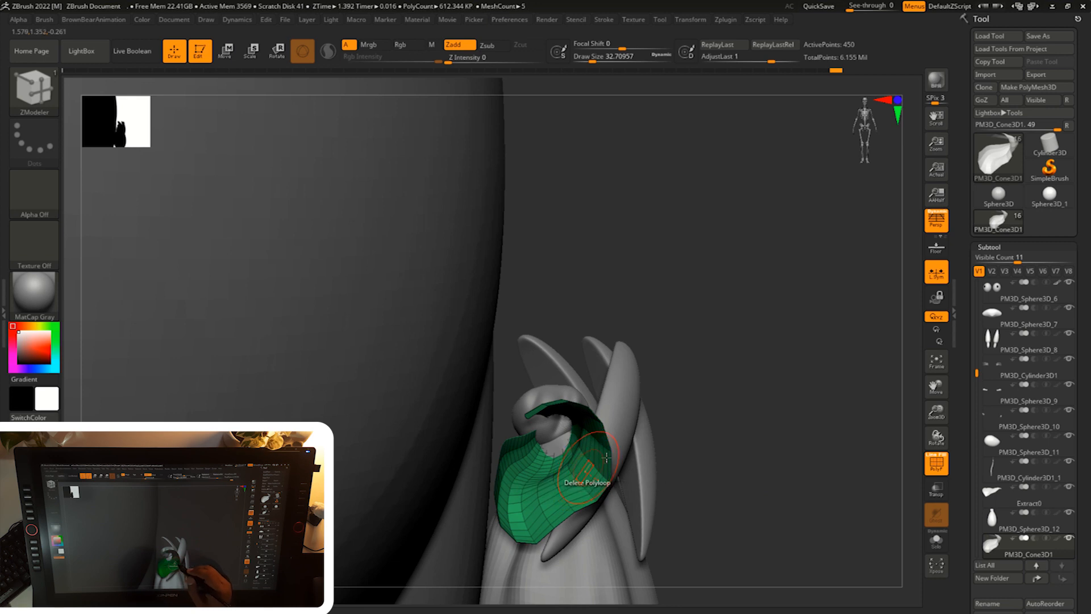
alt+drag(739, 414, 585, 449)
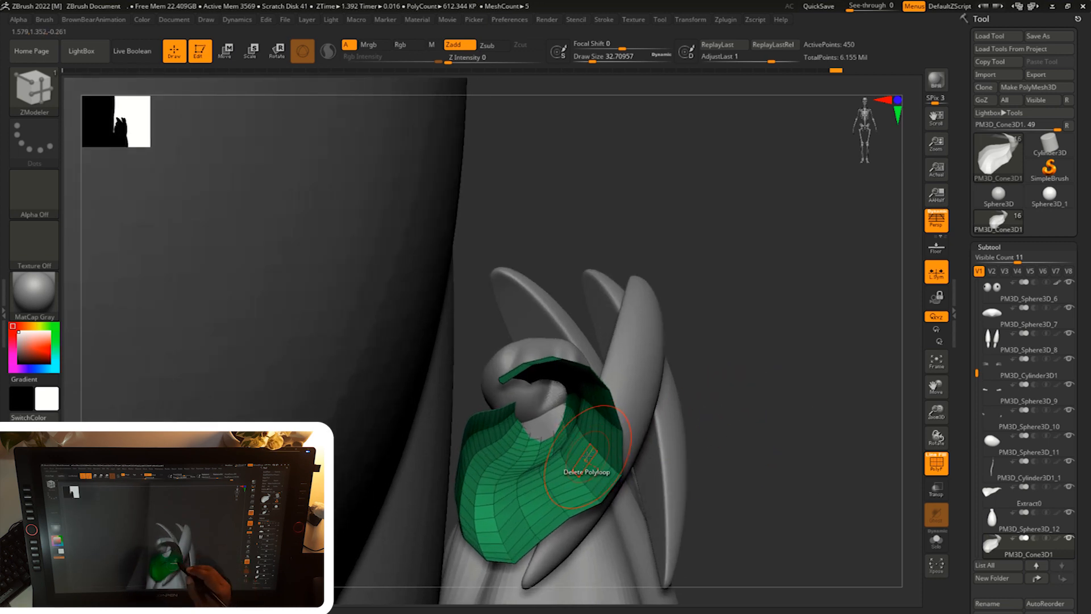
key(space)
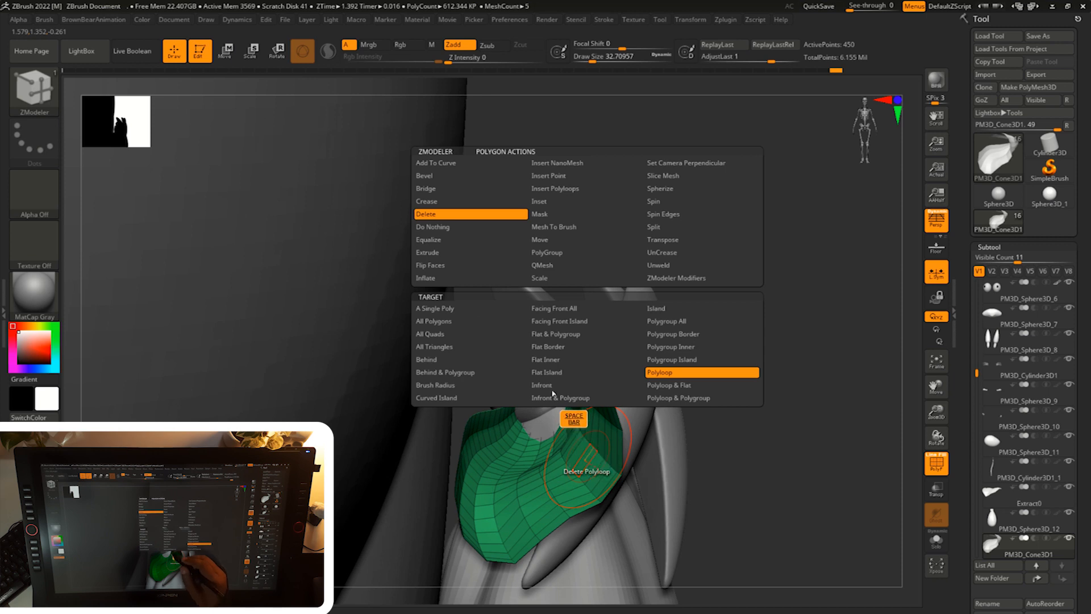
click(566, 265)
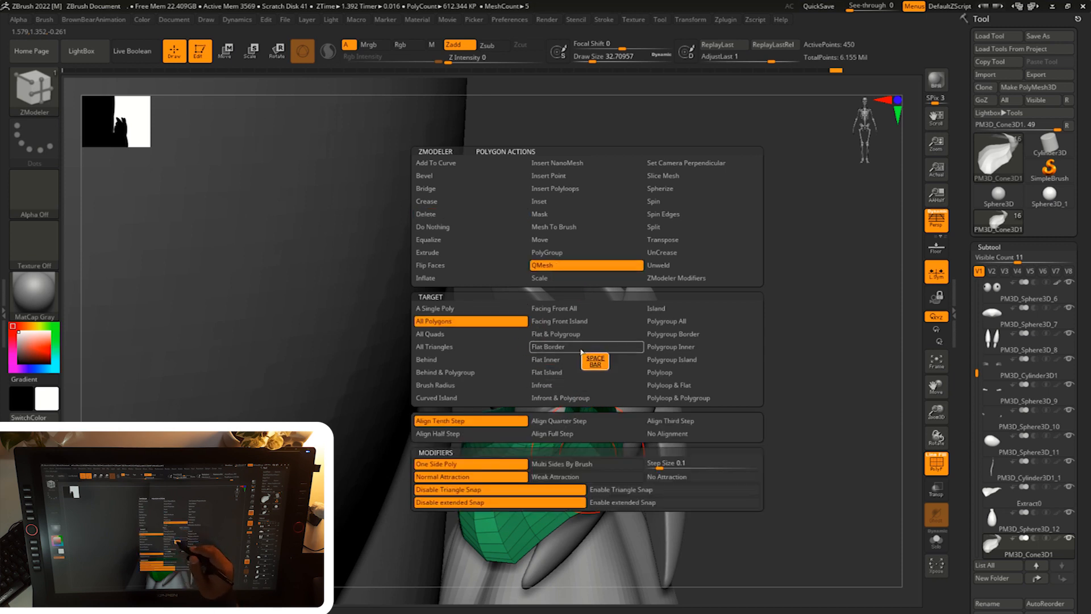
drag(580, 449, 580, 453)
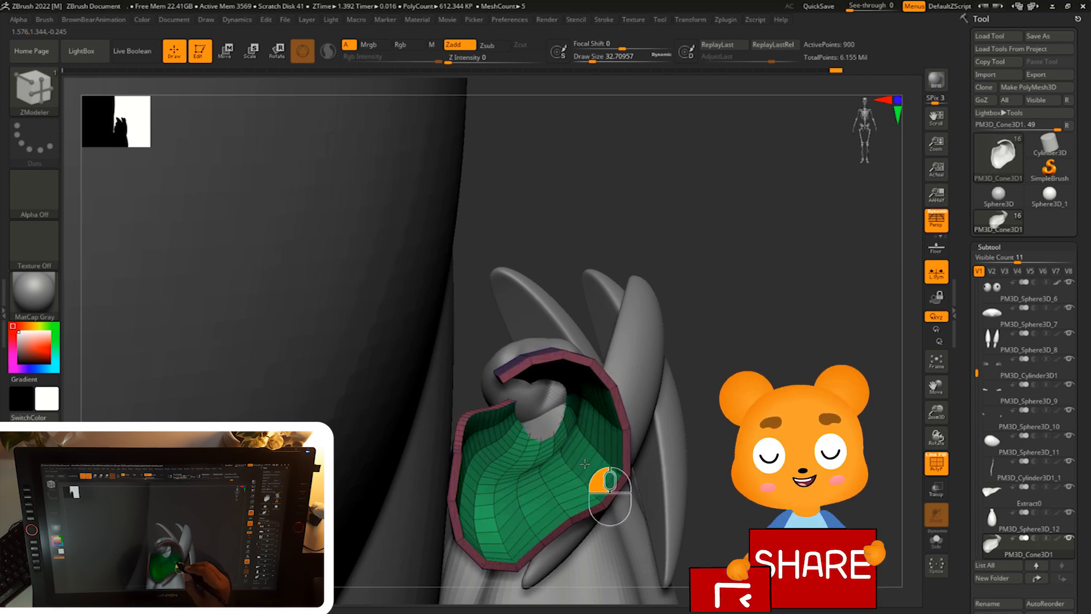
- Insert supporting edge loops along the thickened cloth's rim
drag(833, 367, 625, 425)
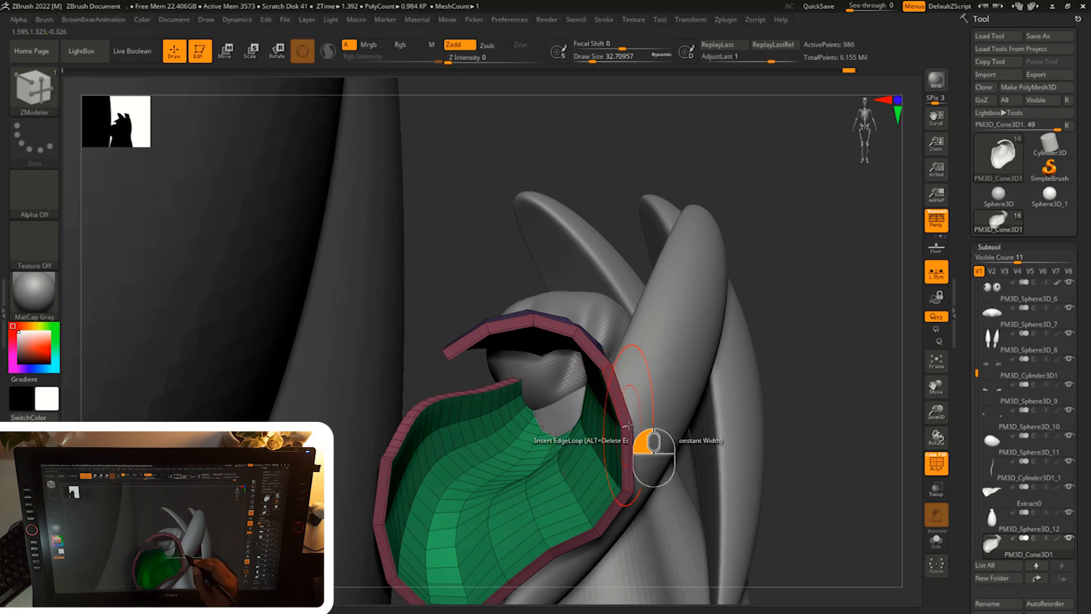
mouse_move(629, 424)
mouse_down()
mouse_move(823, 377)
mouse_move(803, 358)
mouse_move(921, 318)
mouse_move(935, 357)
mouse_move(920, 372)
mouse_move(866, 325)
mouse_move(865, 334)
mouse_up()
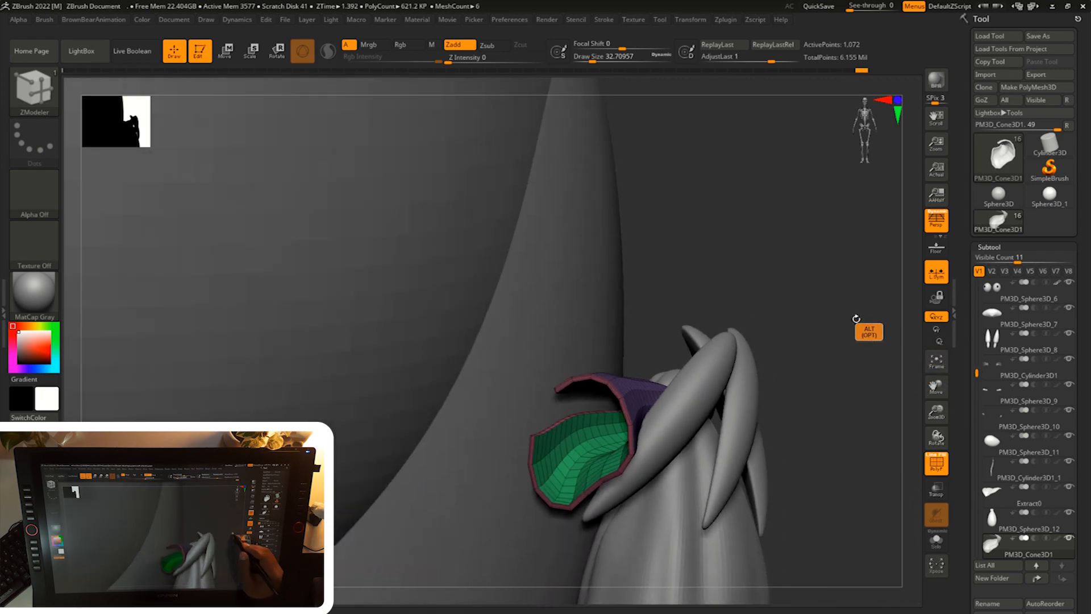
key(s)
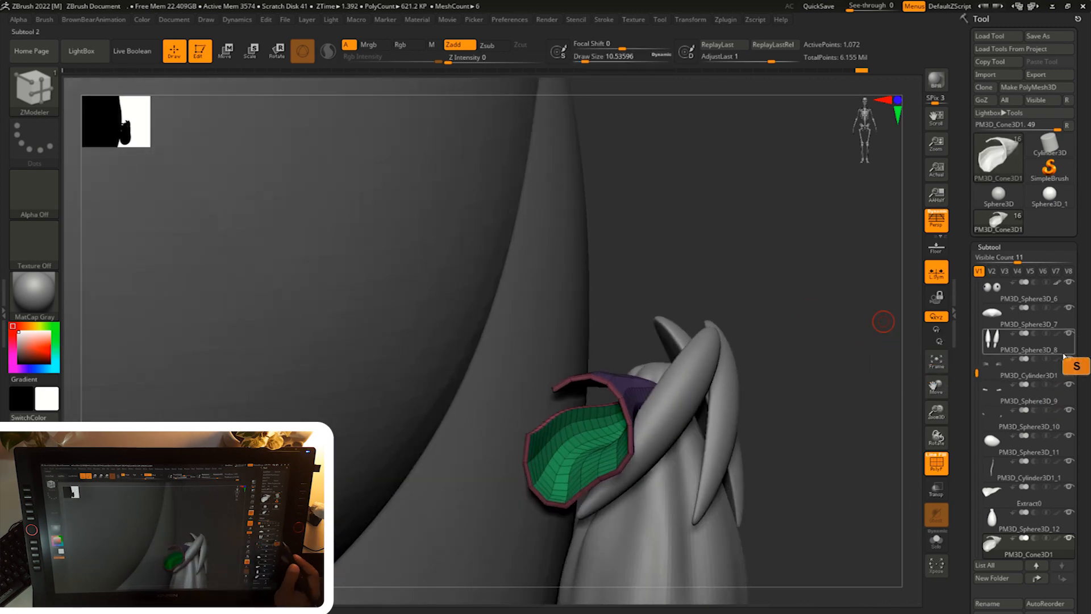
- Show the hidden PM3D_Sphere3D_4 subtool again and prepare the Move brush for shaping the thickened cloth
drag(978, 375, 978, 311)
click(1069, 283)
drag(872, 432, 826, 407)
key(b)
click(744, 230)
mouse_move(807, 341)
mouse_down()
mouse_move(805, 394)
mouse_move(829, 395)
mouse_up()
key(s)
drag(769, 316, 764, 347)
- Adjust the cloth's position inside the grip using Transparency, and turn off both Transparency and the polyframe display
key(c)
key(c)
click(936, 488)
mouse_move(781, 295)
mouse_down()
mouse_move(752, 277)
mouse_move(807, 219)
mouse_move(616, 280)
mouse_move(591, 243)
mouse_move(629, 281)
mouse_move(686, 287)
mouse_move(585, 248)
mouse_move(685, 289)
mouse_move(676, 302)
mouse_up()
key(s)
shift+drag(786, 310, 799, 239)
drag(616, 388, 642, 393)
click(936, 463)
click(936, 488)
- Refine the cloth's upper edge and opening under the hand with the Move brush
mouse_move(862, 478)
alt+mouse_down()
mouse_move(828, 450)
mouse_move(854, 453)
alt+mouse_up()
mouse_move(578, 360)
mouse_down()
mouse_move(666, 403)
mouse_move(720, 361)
mouse_move(552, 373)
mouse_up()
key(s)
mouse_move(756, 363)
mouse_down()
mouse_move(710, 369)
mouse_move(752, 363)
mouse_move(752, 348)
mouse_up()
key(s)
drag(585, 347, 589, 346)
mouse_move(756, 339)
mouse_down()
mouse_move(773, 343)
mouse_move(727, 348)
mouse_up()
drag(561, 414, 570, 410)
- Push the cloth's narrow base between the claws and adjust the lower rim with the Move brush
key(s)
drag(713, 384, 767, 366)
key(s)
drag(618, 410, 606, 409)
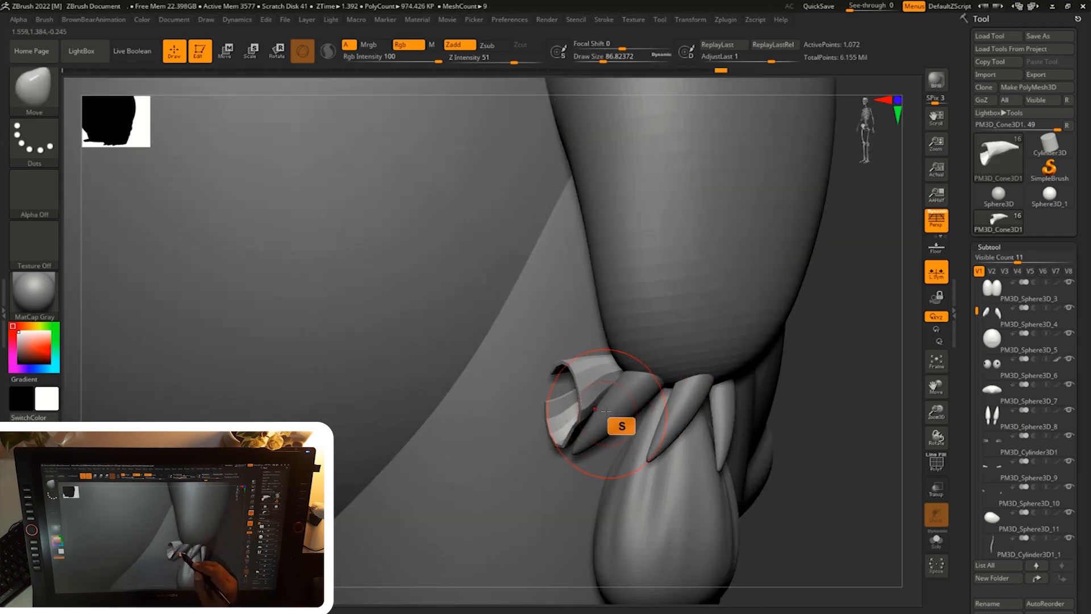
alt+drag(817, 345, 816, 367)
drag(623, 410, 614, 406)
drag(818, 344, 887, 339)
key(s)
drag(550, 469, 542, 468)
alt+drag(795, 369, 787, 370)
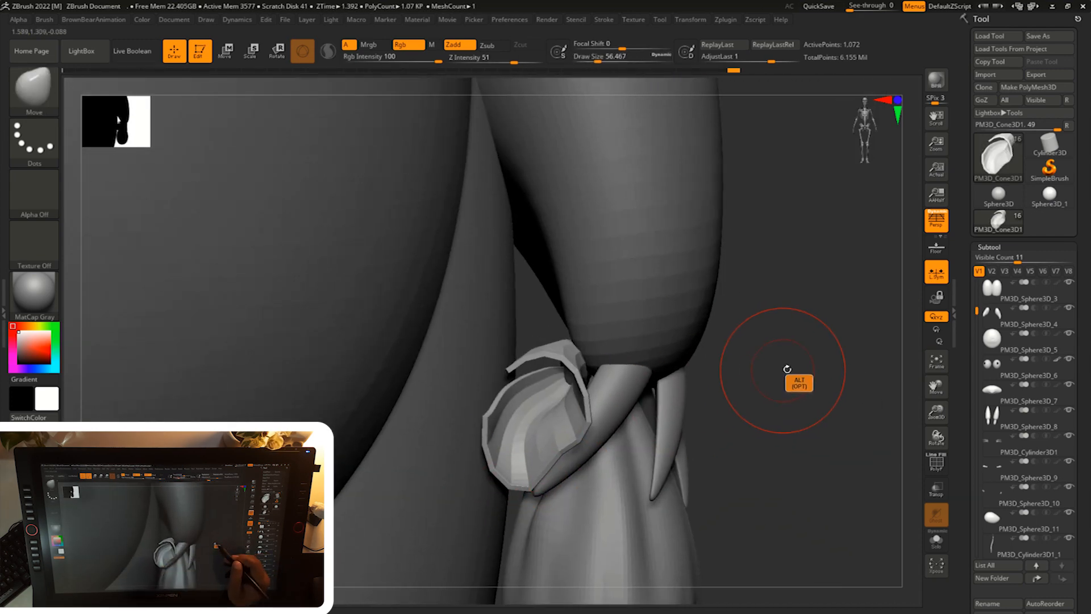
- Subdivide the flared cloth three times
key(ctrl+d)
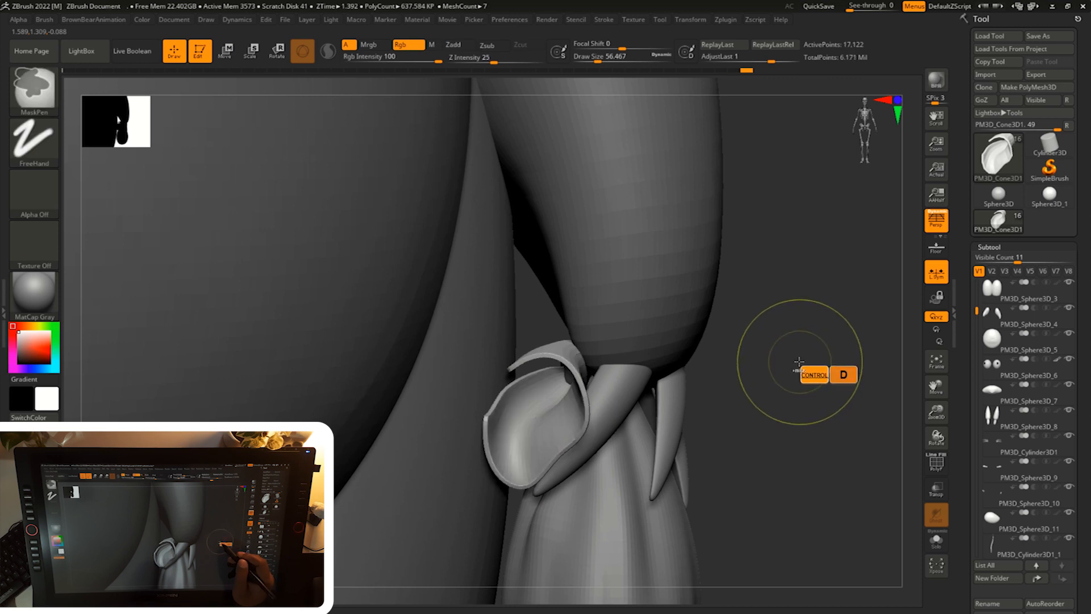
key(ctrl+d)
mouse_move(791, 363)
alt+mouse_down()
mouse_move(812, 389)
mouse_move(794, 433)
mouse_move(801, 392)
alt+mouse_up()
- Fit the smoothed cloth's side and narrow upper part against the hand and front claw with the Move brush
key(s)
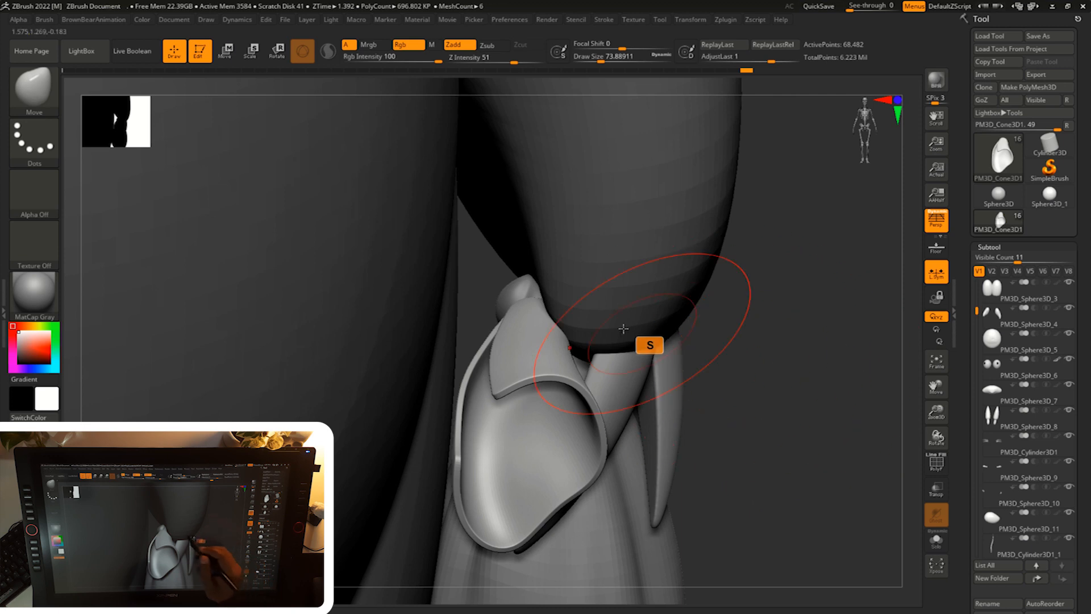
drag(573, 300, 566, 301)
drag(787, 279, 784, 310)
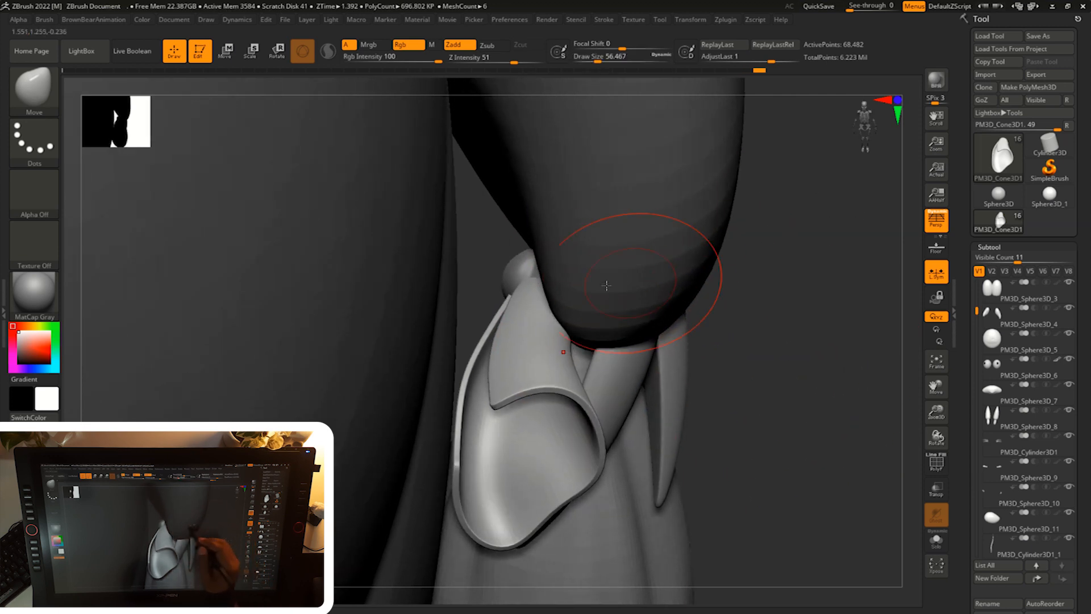
key(s)
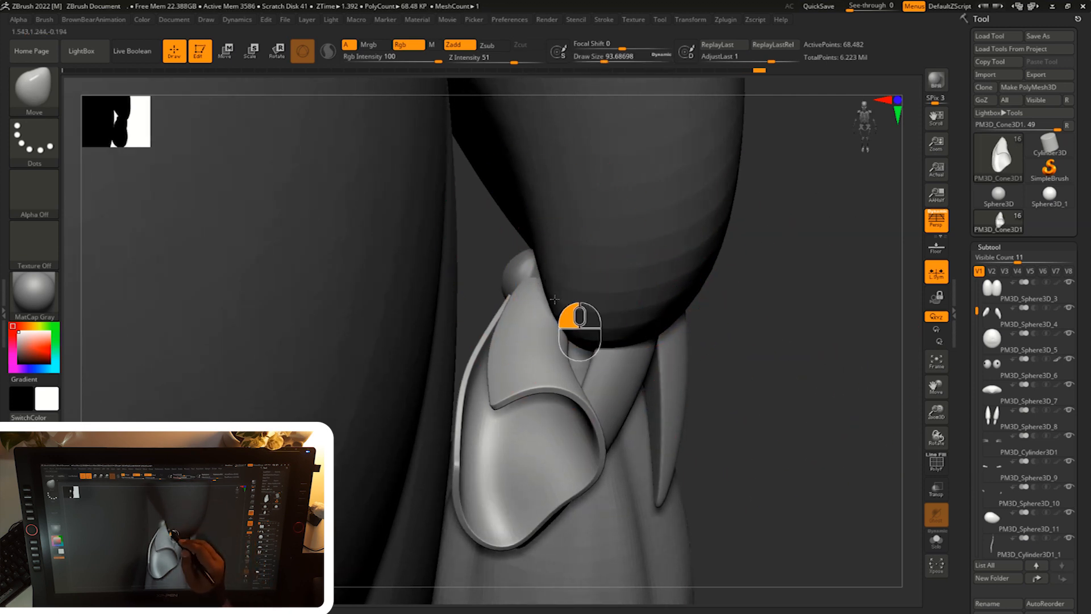
drag(555, 339, 572, 310)
key(s)
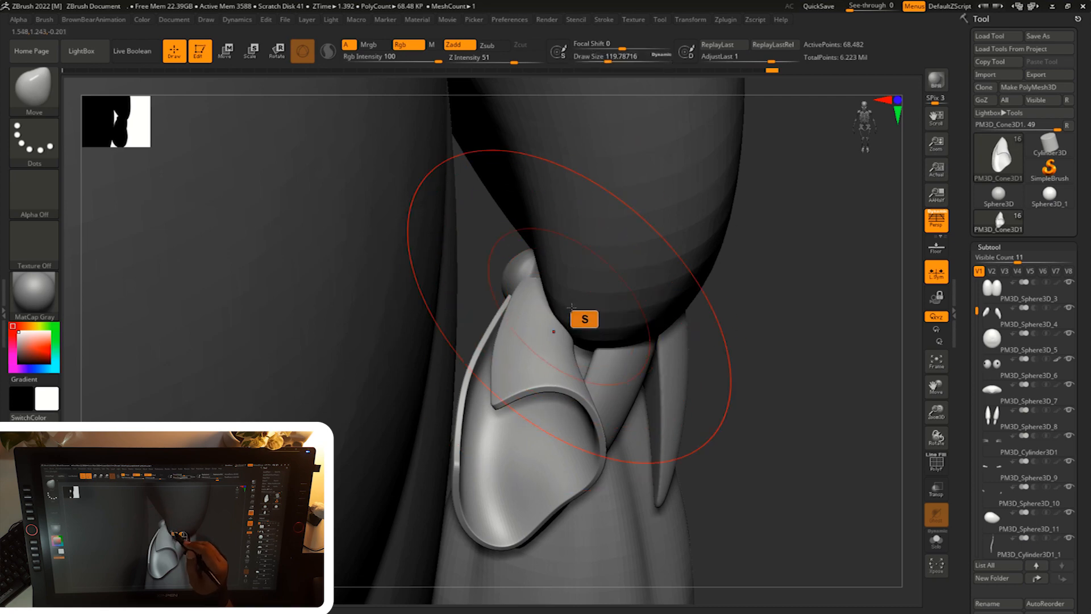
drag(572, 358, 578, 359)
shift+drag(751, 331, 789, 308)
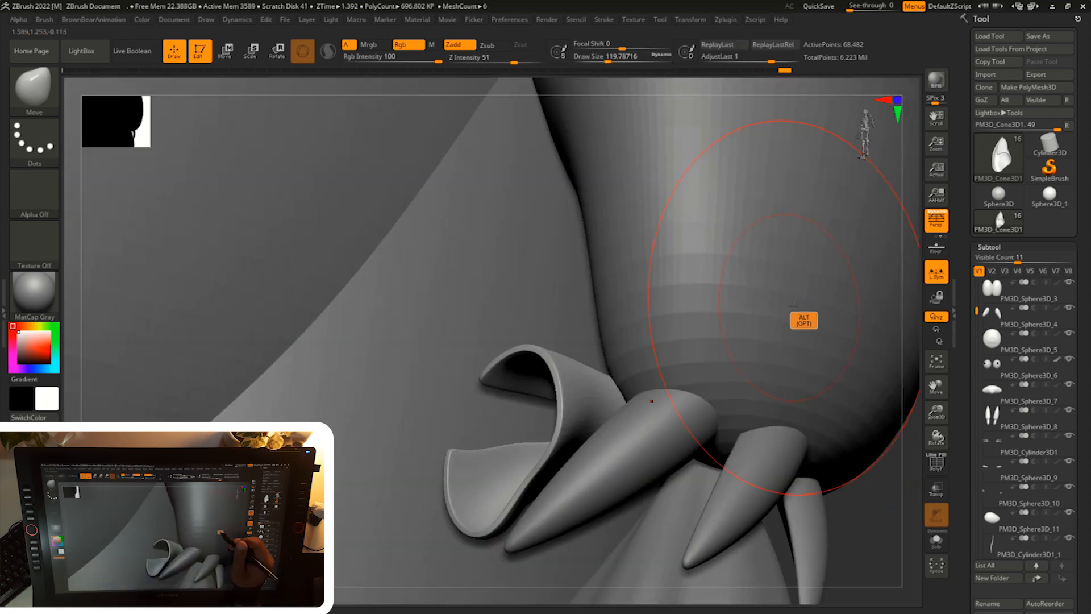
mouse_move(891, 529)
alt+mouse_down()
mouse_move(886, 511)
mouse_move(906, 501)
mouse_move(857, 492)
alt+mouse_up()
- Subdivide the flared cloth to level 6 and choose the ClothPull brush
key(s)
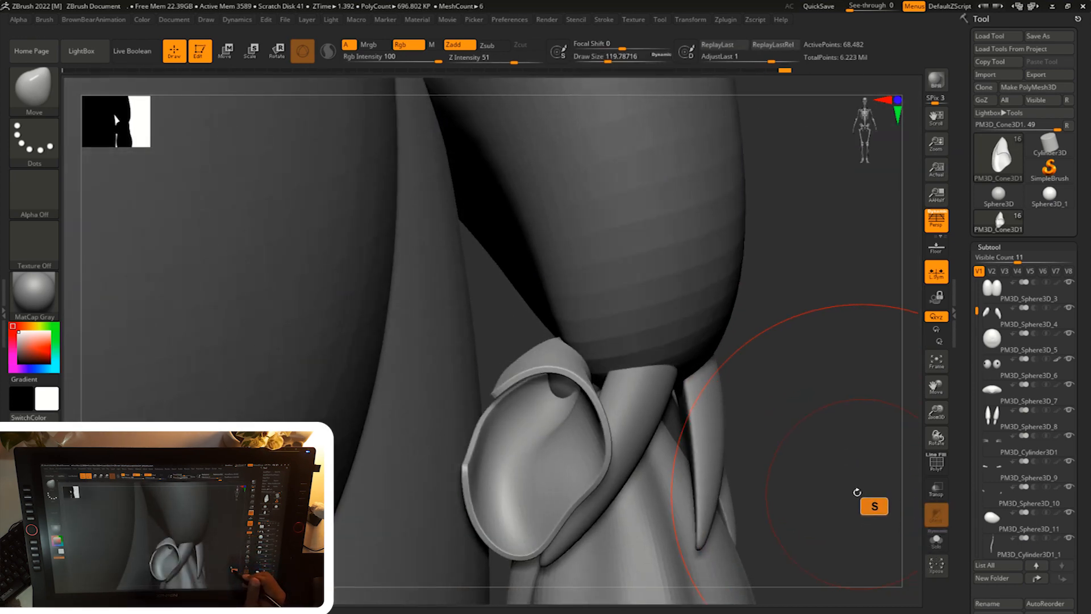
key(b)
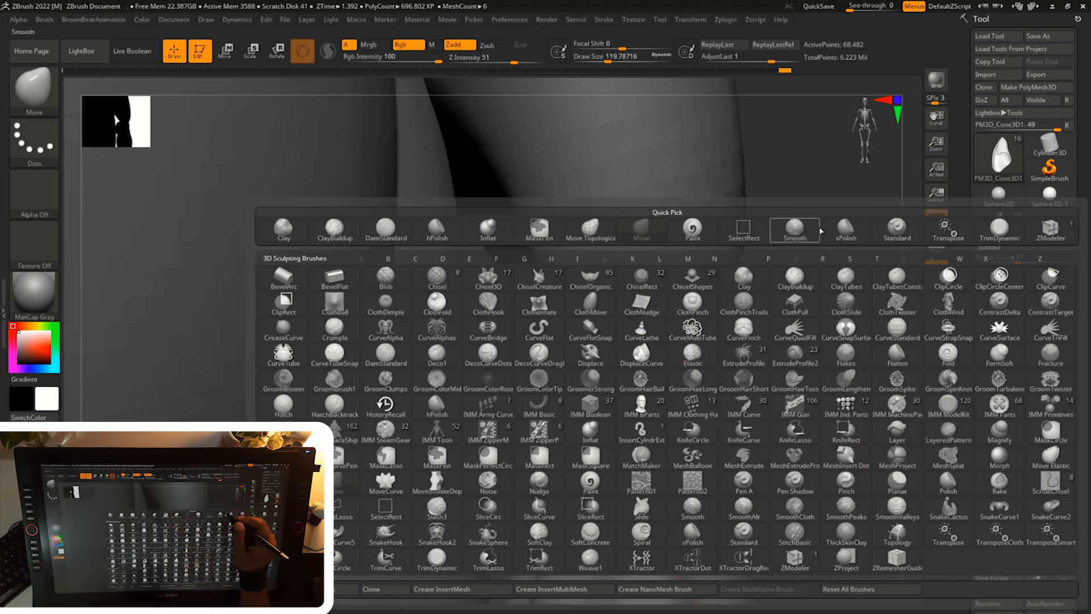
click(896, 228)
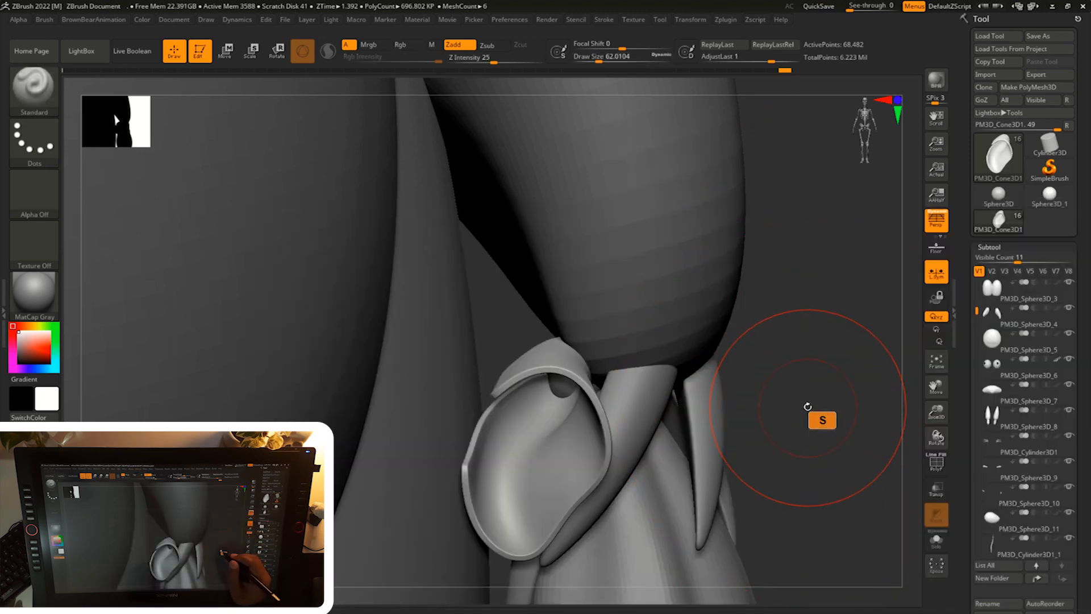
key(b)
key(b)
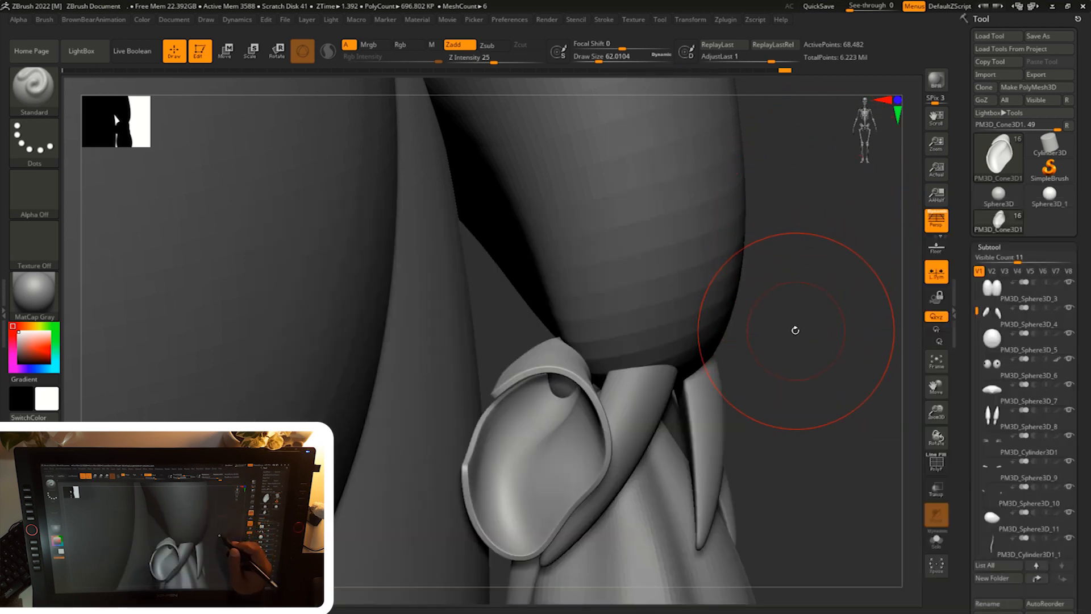
key(c)
drag(791, 331, 804, 352)
key(s)
key(b)
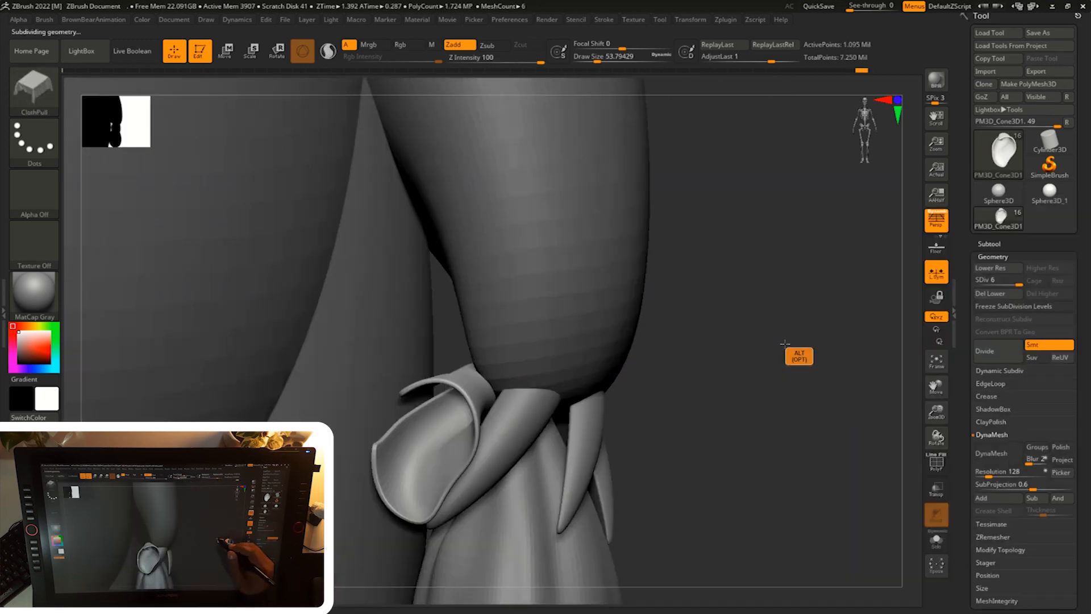
- Scale and reposition the flared cloth under the hand with the transform gizmo
mouse_move(779, 342)
mouse_down()
mouse_move(751, 355)
mouse_move(798, 329)
mouse_move(708, 422)
mouse_up()
key(e)
drag(433, 424, 434, 445)
drag(647, 367, 616, 364)
drag(449, 455, 442, 455)
drag(630, 351, 612, 346)
drag(447, 445, 445, 450)
drag(586, 344, 668, 467)
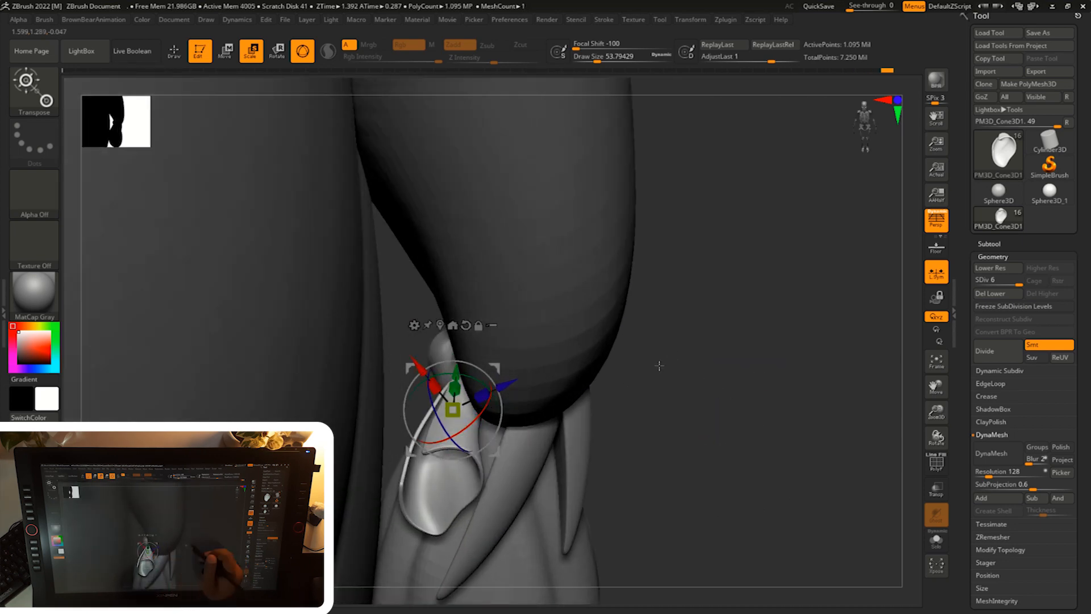
drag(659, 366, 652, 333)
drag(499, 369, 501, 367)
mouse_move(670, 329)
mouse_down()
mouse_move(720, 319)
mouse_move(695, 361)
mouse_move(735, 414)
mouse_move(718, 417)
mouse_move(738, 409)
mouse_move(761, 495)
mouse_move(759, 465)
mouse_move(708, 397)
mouse_move(740, 371)
mouse_move(740, 398)
mouse_up()
key(q)
key(w)
key(q)
- Isolate the cloth and sculpt lengthwise folds along its outer side with the Standard brush, smoothing them lightly
key(b)
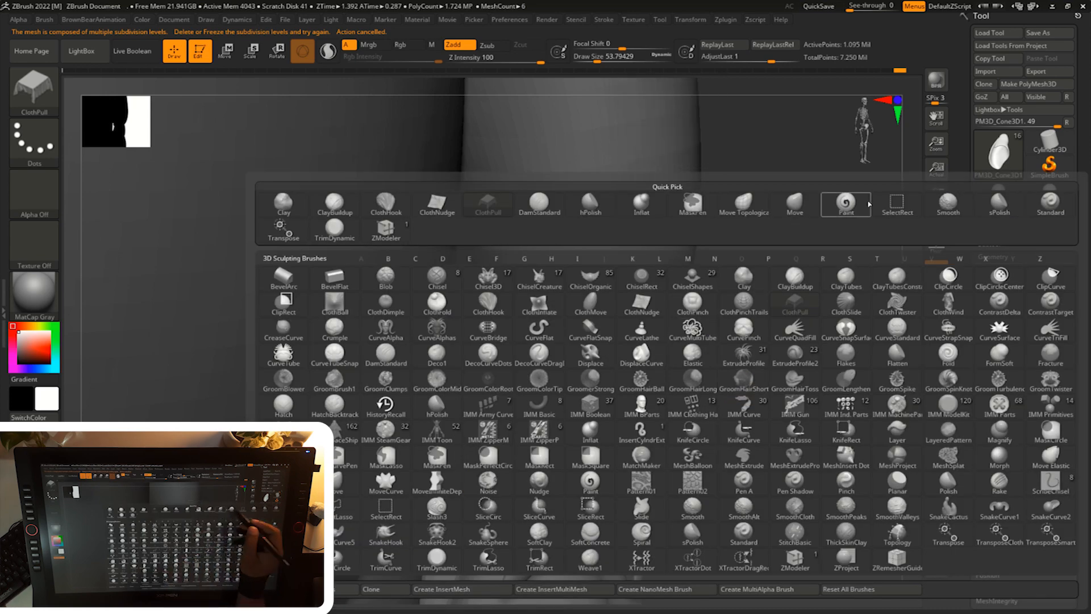
click(1050, 205)
key(c)
key(s)
drag(737, 335, 720, 336)
mouse_move(745, 352)
mouse_down()
mouse_move(710, 346)
mouse_move(704, 375)
mouse_up()
key(s)
drag(554, 328, 547, 327)
drag(504, 405, 555, 338)
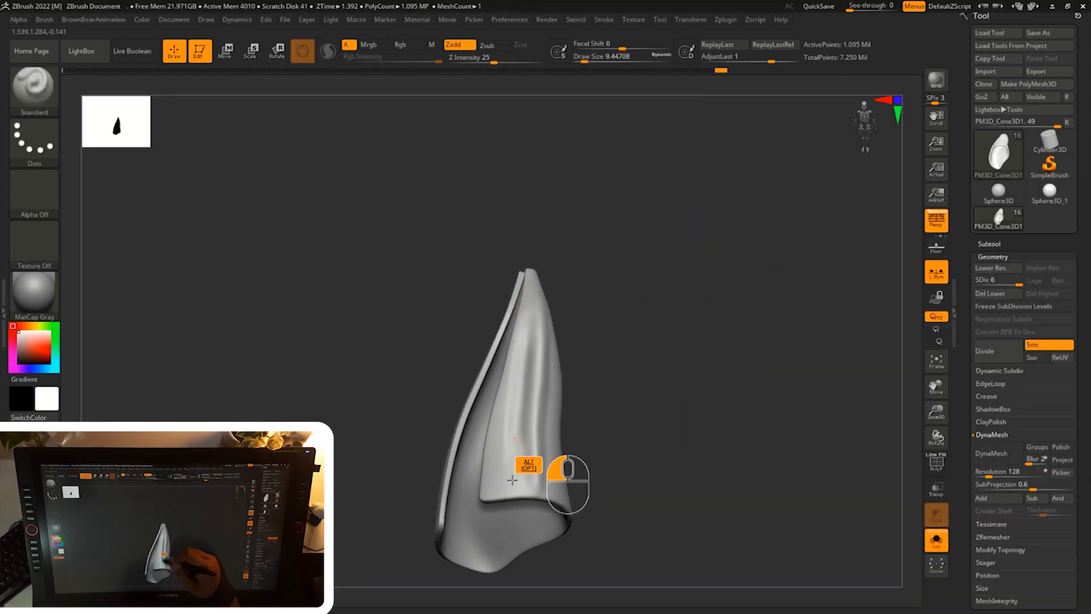
drag(488, 492, 571, 297)
drag(529, 464, 610, 304)
shift+drag(547, 425, 576, 340)
- Lower the cloth's subdivision to level 5 and smooth its folds
click(1009, 282)
drag(682, 292, 446, 385)
shift+drag(324, 353, 342, 352)
mouse_move(431, 335)
shift+mouse_down()
mouse_move(496, 311)
mouse_move(454, 321)
shift+mouse_up()
key(s)
drag(384, 326, 369, 327)
mouse_move(332, 301)
shift+mouse_down()
mouse_move(342, 288)
mouse_move(333, 352)
shift+mouse_up()
- Sculpt and smooth folds on the cloth's outer surface beside the hand and front claw with the Standard brush
key(c)
drag(738, 283, 690, 336)
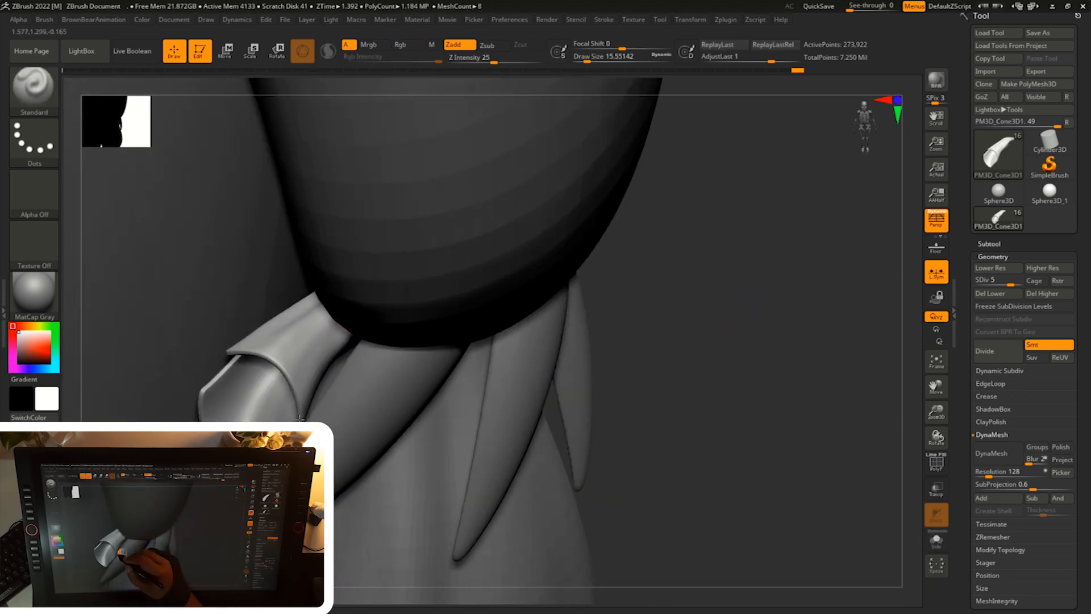
drag(300, 420, 330, 343)
drag(301, 392, 334, 337)
mouse_move(307, 364)
shift+mouse_down()
mouse_move(289, 373)
mouse_move(313, 347)
shift+mouse_up()
drag(500, 273, 604, 269)
mouse_move(372, 326)
shift+mouse_down()
mouse_move(385, 342)
mouse_move(366, 335)
shift+mouse_up()
alt+drag(373, 293, 364, 335)
mouse_move(432, 304)
alt+mouse_down()
mouse_move(658, 262)
mouse_move(733, 281)
alt+mouse_up()
key(ctrl+z)
- Adjust the cloth's lower opening with the Move brush and smooth its surface
alt+click(654, 324)
drag(692, 337, 665, 324)
key(b)
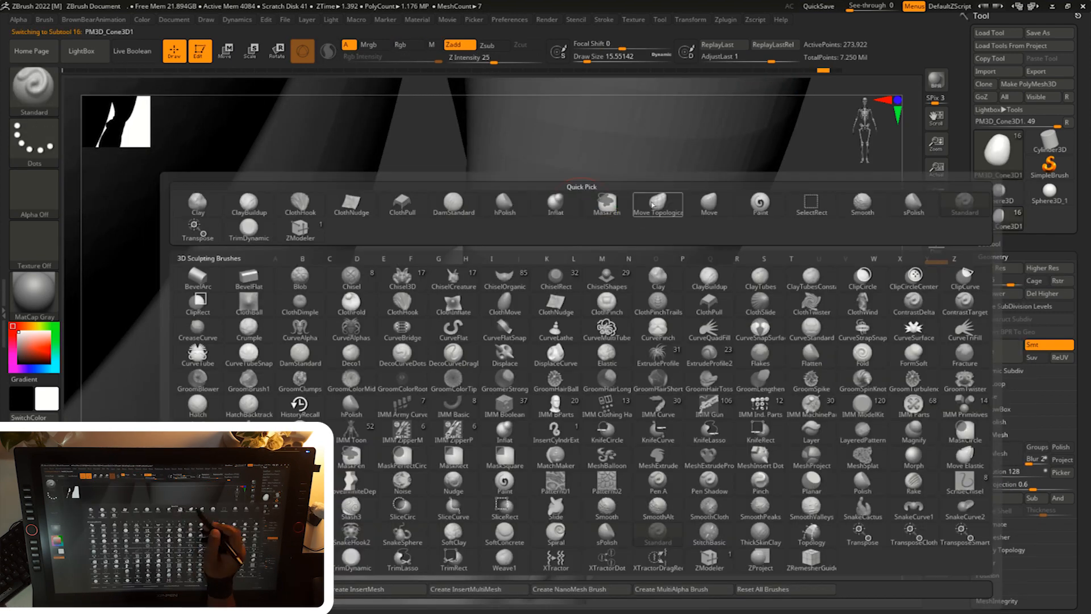
click(708, 204)
shift+right_drag(475, 344, 452, 377)
drag(367, 443, 359, 392)
right_drag(363, 375, 526, 337)
key(s)
shift+drag(475, 329, 491, 325)
mouse_move(670, 312)
alt+mouse_down()
mouse_move(714, 288)
mouse_move(719, 363)
alt+mouse_up()
- Isolate the cloth and sculpt creases inside its opening with the Standard brush
key(v)
click(936, 540)
right_drag(654, 375, 589, 390)
key(b)
key(d)
key(s)
mouse_move(574, 377)
shift+mouse_down()
mouse_move(622, 390)
mouse_move(514, 455)
mouse_move(573, 410)
shift+mouse_up()
key(b)
key(s)
key(t)
key(s)
drag(669, 336, 674, 336)
alt+drag(594, 397, 594, 431)
mouse_move(449, 409)
mouse_down()
mouse_move(402, 458)
mouse_move(407, 483)
mouse_up()
drag(593, 421, 574, 444)
alt+drag(433, 419, 442, 455)
mouse_move(552, 417)
mouse_down()
mouse_move(528, 446)
mouse_move(533, 432)
mouse_up()
- Add finer creases inside the cloth's opening at a smaller brush size and smooth them toward the rim
key(s)
drag(389, 366, 386, 370)
drag(500, 440, 454, 446)
key(s)
drag(447, 444, 449, 443)
shift+drag(358, 358, 364, 337)
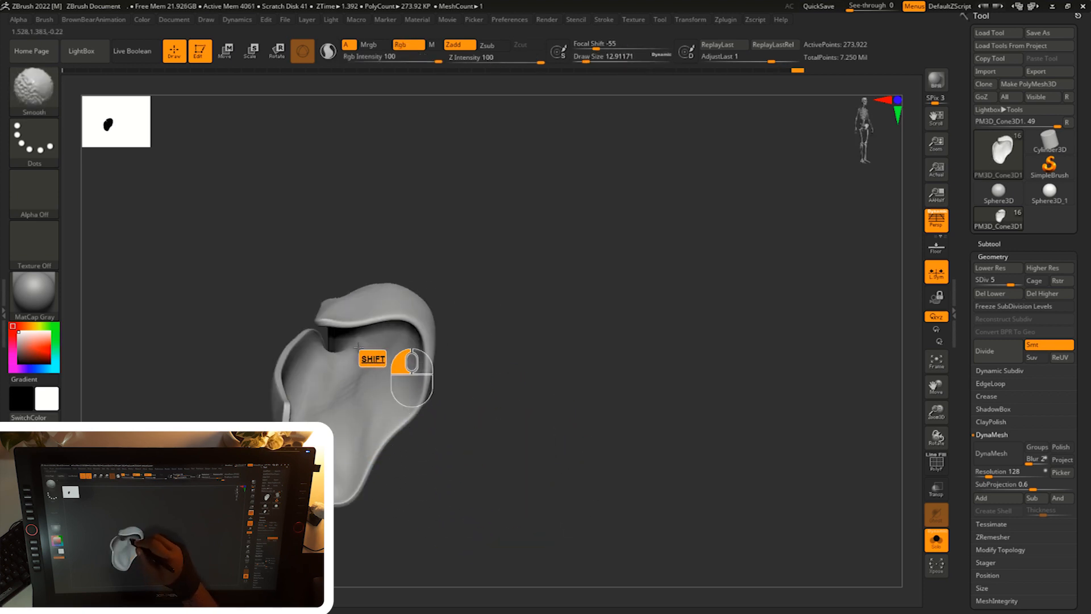
shift+drag(317, 365, 314, 372)
drag(494, 434, 574, 401)
alt+drag(647, 384, 673, 367)
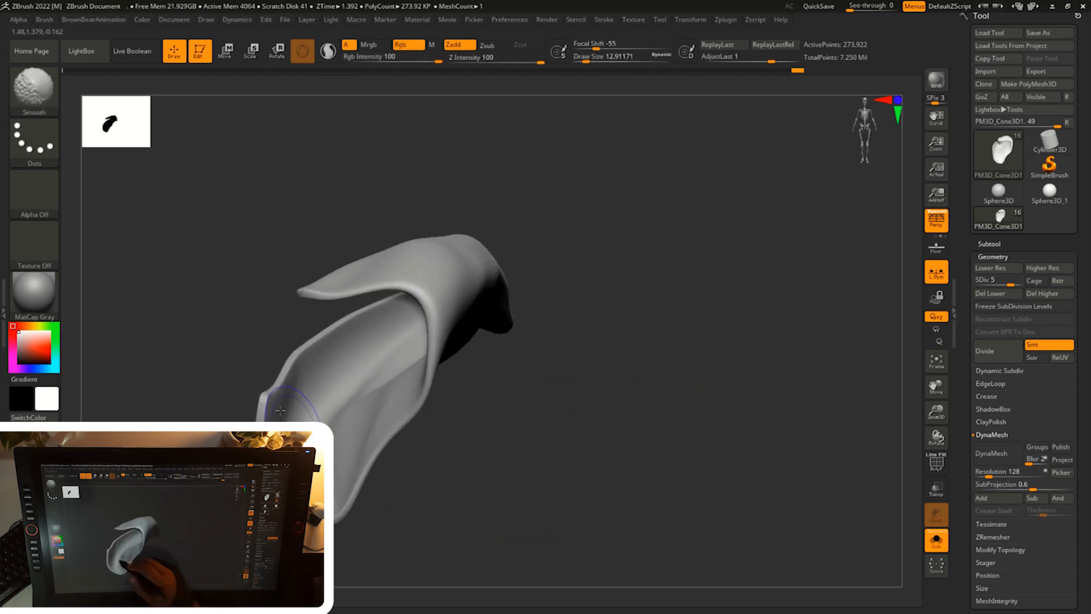
- Return the cloth to subdivision level 6, open the subtool list and select the cloth piece again
click(1002, 284)
click(1018, 284)
mouse_move(796, 312)
mouse_down()
mouse_move(747, 353)
mouse_move(767, 383)
mouse_move(731, 368)
mouse_move(773, 375)
mouse_move(745, 342)
mouse_move(785, 369)
mouse_move(715, 377)
mouse_move(731, 404)
mouse_move(724, 387)
mouse_move(780, 383)
mouse_up()
key(g)
click(989, 244)
mouse_move(818, 429)
alt+mouse_down()
mouse_move(794, 403)
mouse_move(817, 423)
alt+mouse_up()
alt+click(430, 478)
drag(668, 430, 701, 422)
mouse_move(702, 421)
alt+mouse_down()
mouse_move(703, 449)
mouse_move(680, 436)
mouse_move(698, 441)
alt+mouse_up()
mouse_move(699, 441)
alt+mouse_down()
mouse_move(691, 431)
mouse_move(713, 420)
mouse_move(771, 466)
mouse_move(764, 393)
mouse_move(781, 448)
alt+mouse_up()
alt+click(493, 423)
- Choose the Move brush, adjust its draw size and check the cloth in isolation
key(b)
click(767, 196)
key(s)
drag(704, 375, 688, 365)
key(s)
mouse_move(682, 365)
mouse_down()
mouse_move(657, 365)
mouse_move(761, 336)
mouse_up()
key(ctrl+z)
key(alt+s)
key(s)
drag(632, 378, 645, 377)
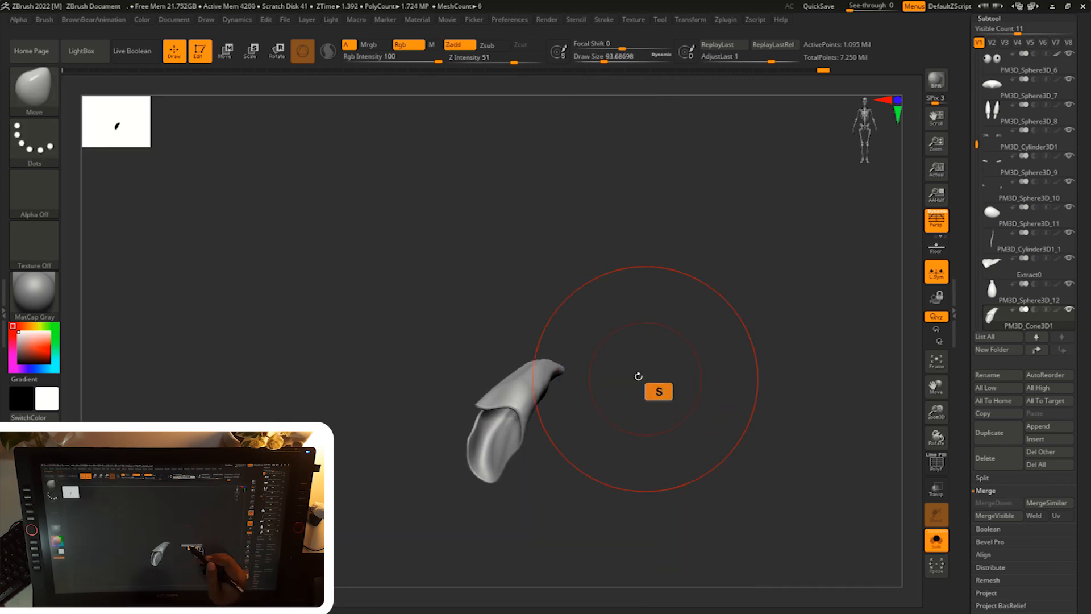
key(alt+s)
- Check the cloth's placement against the hand with the surrounding subtools made transparent
drag(860, 349, 824, 326)
key(s)
drag(591, 353, 603, 353)
click(936, 489)
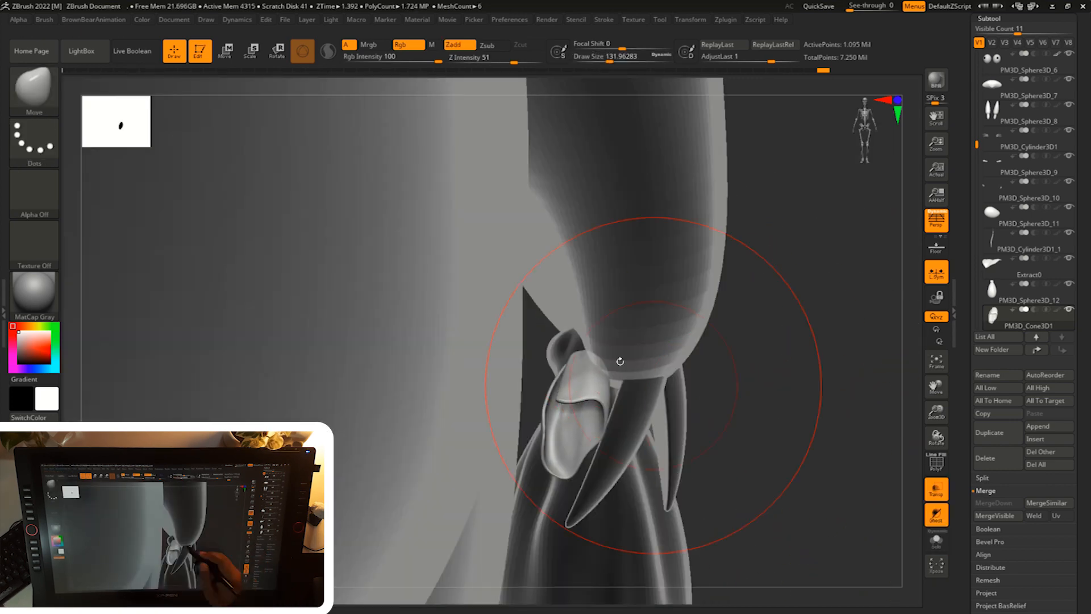
drag(663, 369, 589, 347)
click(936, 488)
- Pull the cloth's upper part and opening against the front claw with the Move brush at draw size 177, then 112
drag(864, 482, 816, 459)
key(s)
mouse_move(616, 369)
mouse_down()
mouse_move(628, 369)
mouse_move(604, 426)
mouse_up()
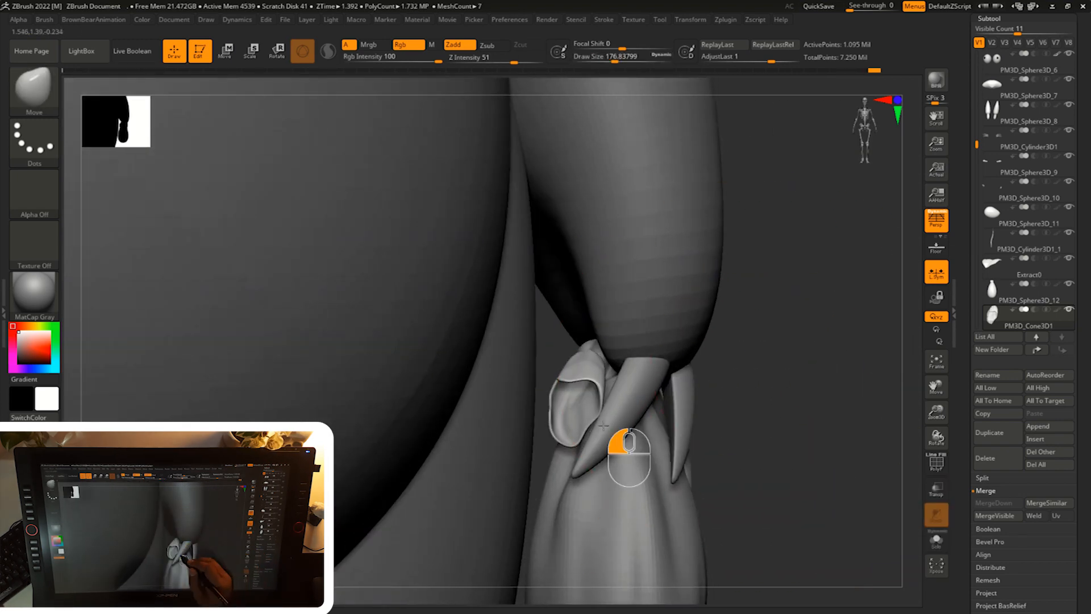
key(s)
drag(750, 398, 716, 374)
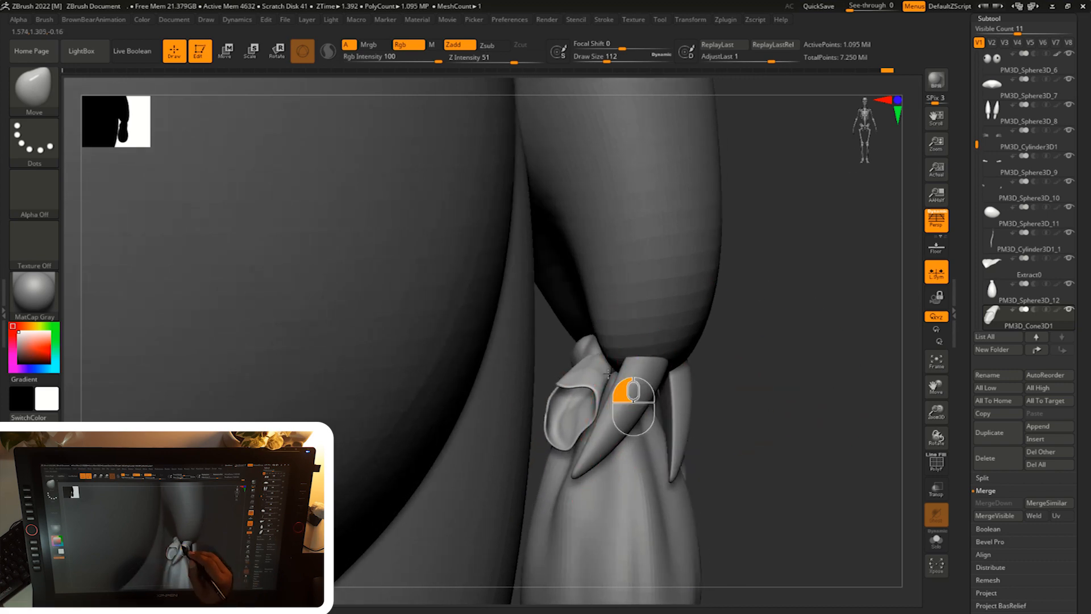
drag(609, 373, 580, 417)
- Refine the cloth's fit between the hand and claws from other angles with a larger Move brush
mouse_move(802, 347)
mouse_down()
mouse_move(582, 437)
mouse_move(575, 423)
mouse_move(668, 421)
mouse_up()
key(s)
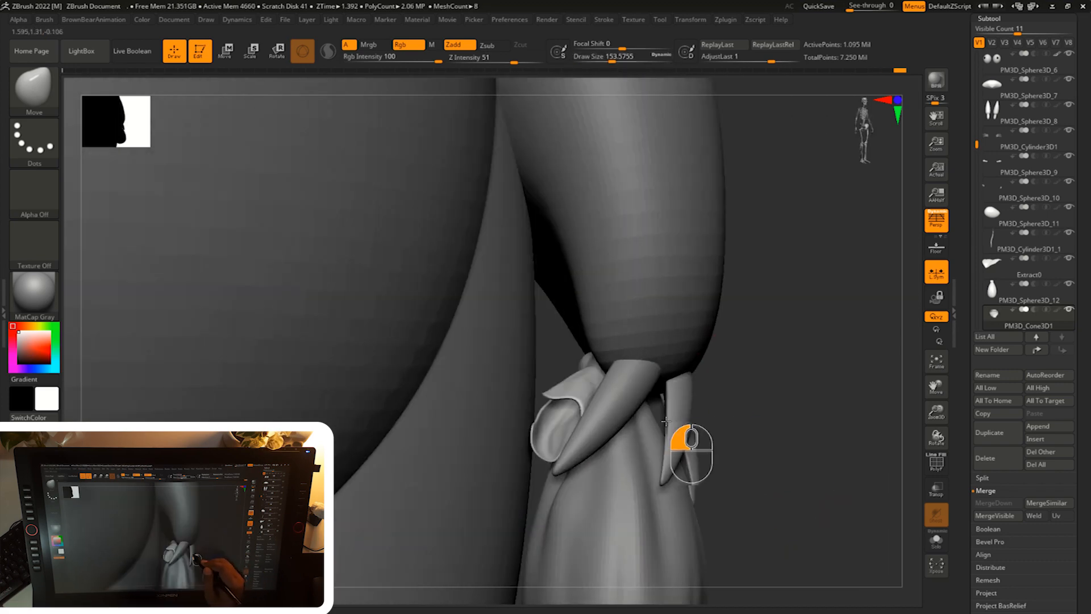
mouse_move(707, 362)
mouse_down()
mouse_move(595, 358)
mouse_move(611, 327)
mouse_move(599, 353)
mouse_up()
key(s)
drag(753, 336, 773, 331)
key(s)
drag(602, 363, 628, 363)
mouse_move(778, 349)
mouse_down()
mouse_move(762, 322)
mouse_move(803, 306)
mouse_move(831, 321)
mouse_up()
- Try to nudge the cloth's upper tip beneath the hand with the Move brush
key(alt+s)
key(alt+s)
alt+click(602, 375)
click(1038, 428)
drag(779, 347, 753, 341)
alt+click(604, 332)
drag(604, 335, 606, 323)
shift+drag(765, 335, 740, 319)
key(ctrl+z)
- Toggle the visibility of subtool PM3D_Sphere3D_11, frame the model and reselect the cloth end beside the claw
key(s)
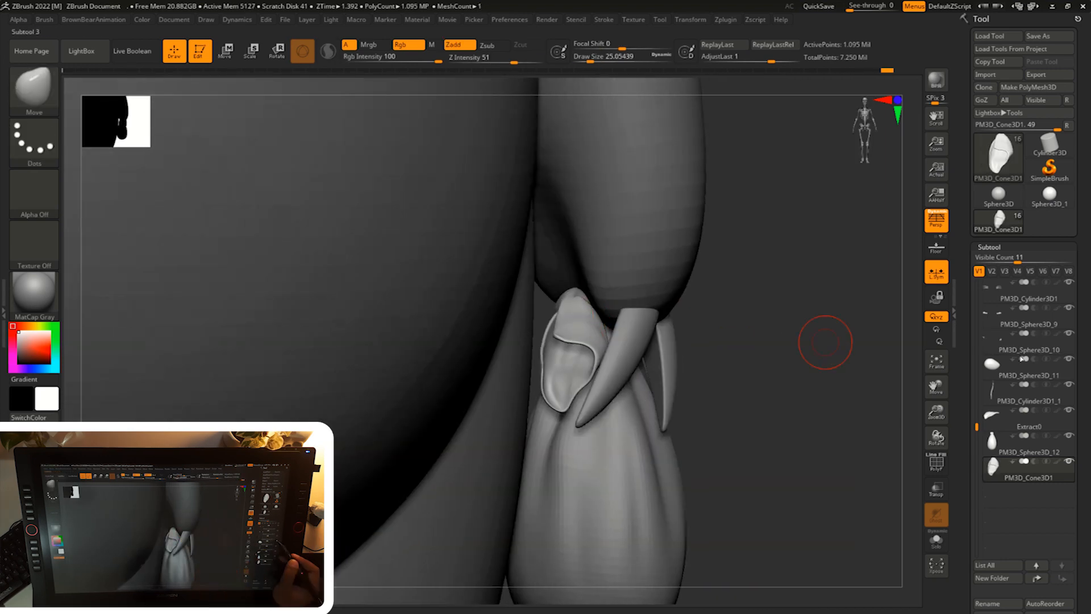
click(1070, 358)
key(f)
key(f)
alt+drag(702, 531, 753, 500)
alt+click(602, 297)
mouse_move(796, 398)
alt+mouse_down()
mouse_move(812, 465)
mouse_move(762, 392)
mouse_move(763, 322)
mouse_move(789, 404)
mouse_move(762, 366)
alt+mouse_up()
key(e)
key(q)
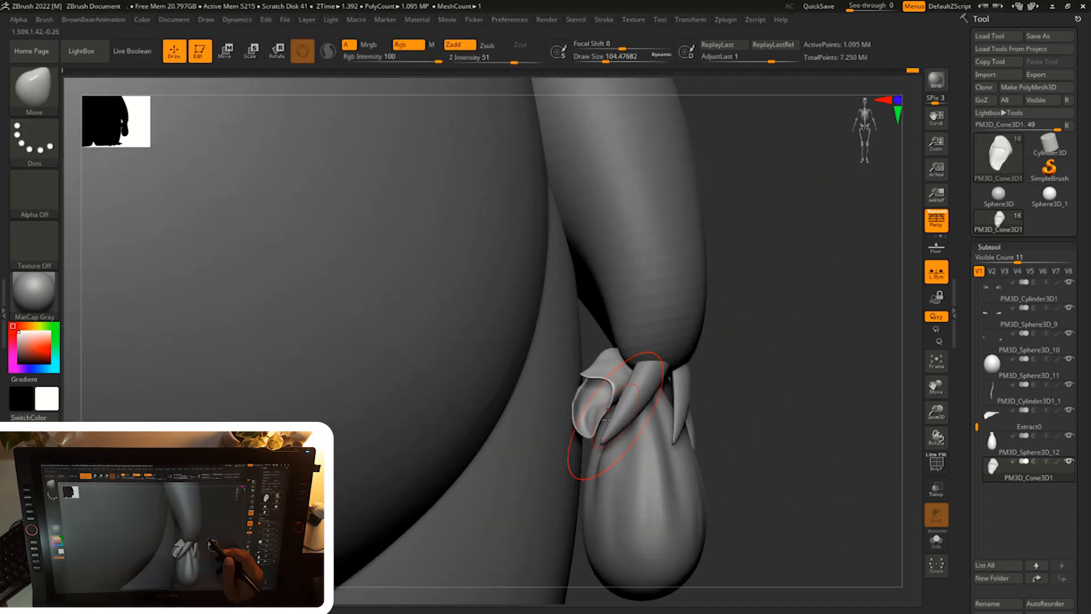
- Resize the Move brush and reshape the cloth end where it meets the pouch's knot
key(s)
mouse_move(639, 345)
mouse_down()
mouse_move(619, 406)
mouse_move(678, 422)
mouse_move(646, 418)
mouse_up()
key(s)
mouse_move(749, 385)
shift+mouse_down()
mouse_move(803, 348)
mouse_move(781, 363)
shift+mouse_up()
drag(568, 458, 557, 466)
- Select the front claw over the pouch's neck and shift it slightly with the Move gizmo
key(s)
mouse_move(771, 382)
mouse_down()
mouse_move(785, 377)
mouse_move(767, 367)
mouse_up()
key(w)
alt+click(648, 391)
drag(681, 350, 687, 348)
drag(784, 369, 767, 346)
drag(681, 351, 683, 353)
key(q)
- Refine the fit of the cloth end beside the claw with small Move brush strokes from several angles
mouse_move(773, 386)
mouse_down()
mouse_move(786, 397)
mouse_move(818, 386)
mouse_up()
key(w)
key(q)
mouse_move(819, 386)
alt+mouse_down()
mouse_move(814, 338)
mouse_move(828, 426)
mouse_move(819, 392)
alt+mouse_up()
alt+click(727, 285)
key(b)
key(m)
key(v)
mouse_move(796, 318)
mouse_down()
mouse_move(820, 345)
mouse_move(796, 363)
mouse_up()
drag(594, 382, 600, 389)
mouse_move(756, 324)
mouse_down()
mouse_move(728, 346)
mouse_move(756, 363)
mouse_up()
drag(628, 401, 638, 409)
- Inspect the pouch pieces in solo and polyframe display and check which subtool holds each part
mouse_move(744, 363)
shift+mouse_down()
mouse_move(708, 374)
mouse_move(762, 344)
mouse_move(791, 298)
shift+mouse_up()
click(937, 540)
key(shift+f)
key(shift+f)
click(936, 540)
click(1029, 423)
drag(824, 432, 857, 477)
click(1021, 475)
click(1021, 375)
- Set the subtool list's visible count to 22 and select the pouch subtool PM3D_Sphere3D_12
drag(1017, 260, 1062, 262)
drag(1081, 397, 1081, 225)
click(1006, 472)
drag(845, 455, 857, 427)
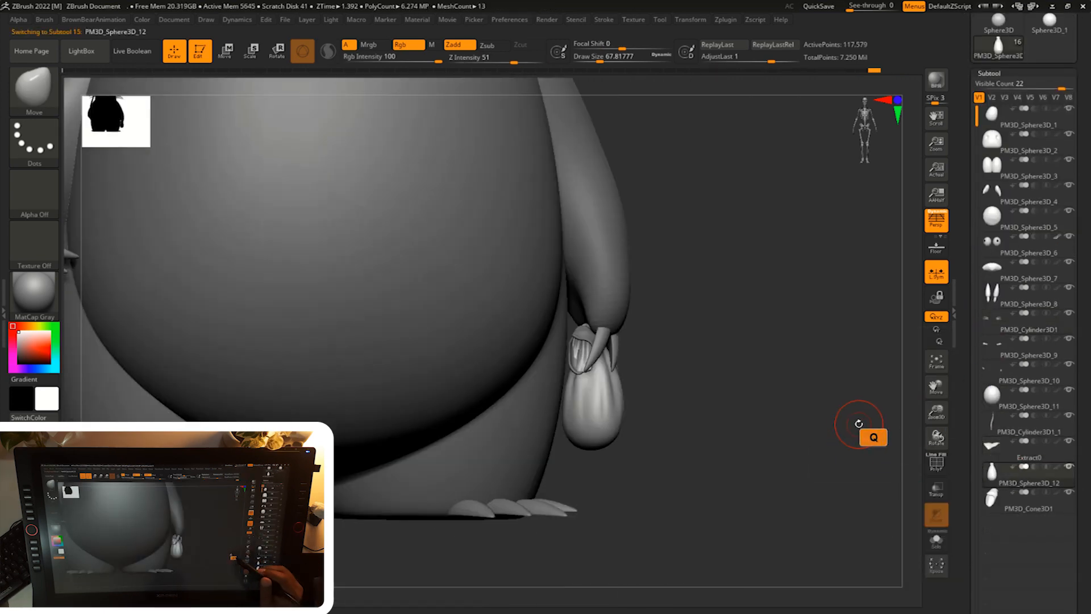
- Select Totoro's body and mask a small arch at the belly's centre with MaskPen at draw size 46
alt+drag(687, 477, 782, 506)
alt+click(645, 412)
key(s)
drag(642, 403, 622, 402)
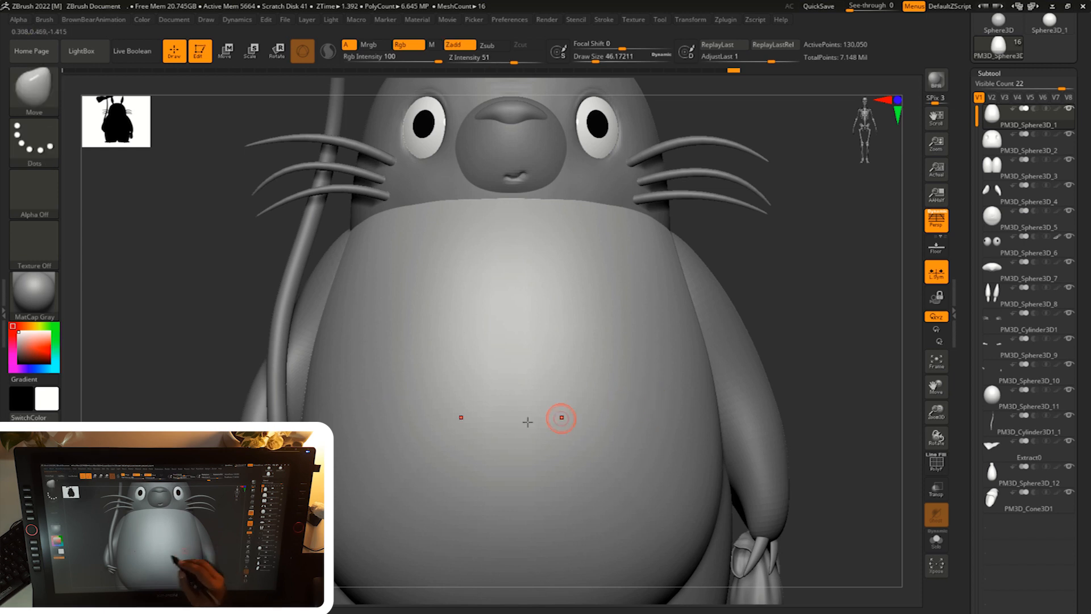
key(ctrl)
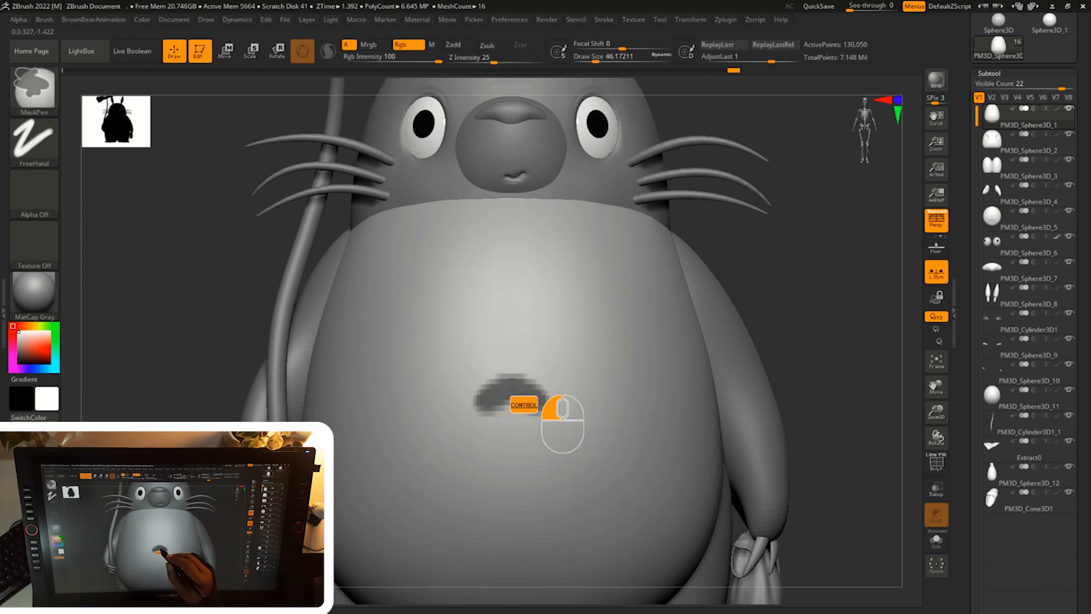
- Mask mirrored arches beside the central one to form the lower row of belly markings, trimming the outermost arch
ctrl+drag(620, 391, 637, 405)
drag(786, 319, 770, 320)
ctrl+drag(629, 393, 645, 411)
drag(817, 315, 784, 316)
ctrl+drag(660, 381, 659, 405)
drag(842, 329, 876, 330)
ctrl+alt+drag(662, 413, 691, 414)
- Mask a mirrored pair of inner arches above the lower row on the belly
mouse_move(807, 335)
alt+mouse_down()
mouse_move(821, 328)
mouse_move(640, 362)
alt+mouse_up()
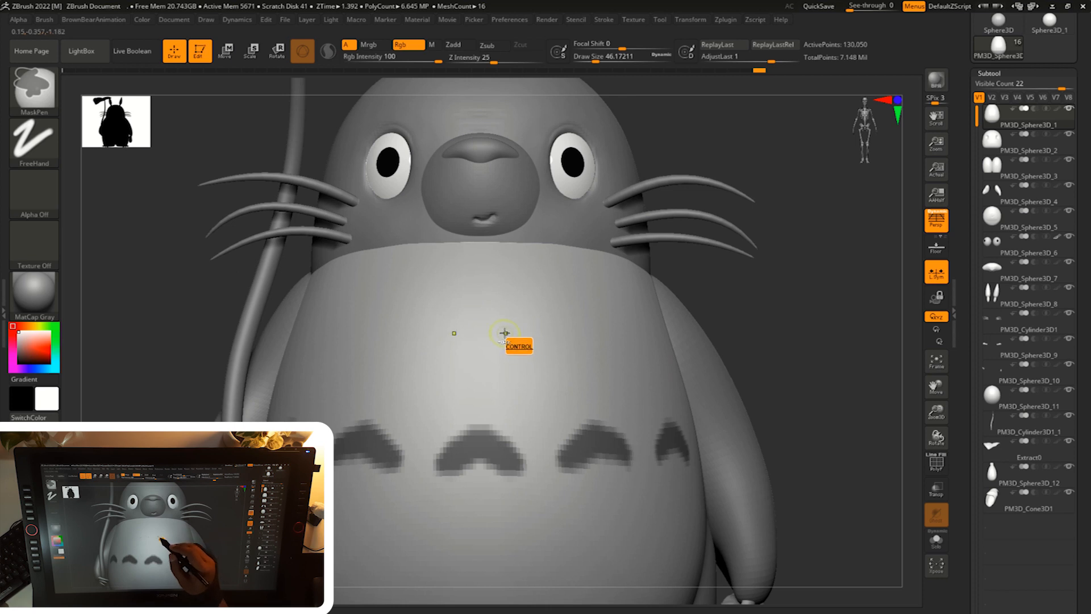
ctrl+drag(520, 324, 564, 334)
key(ctrl+z)
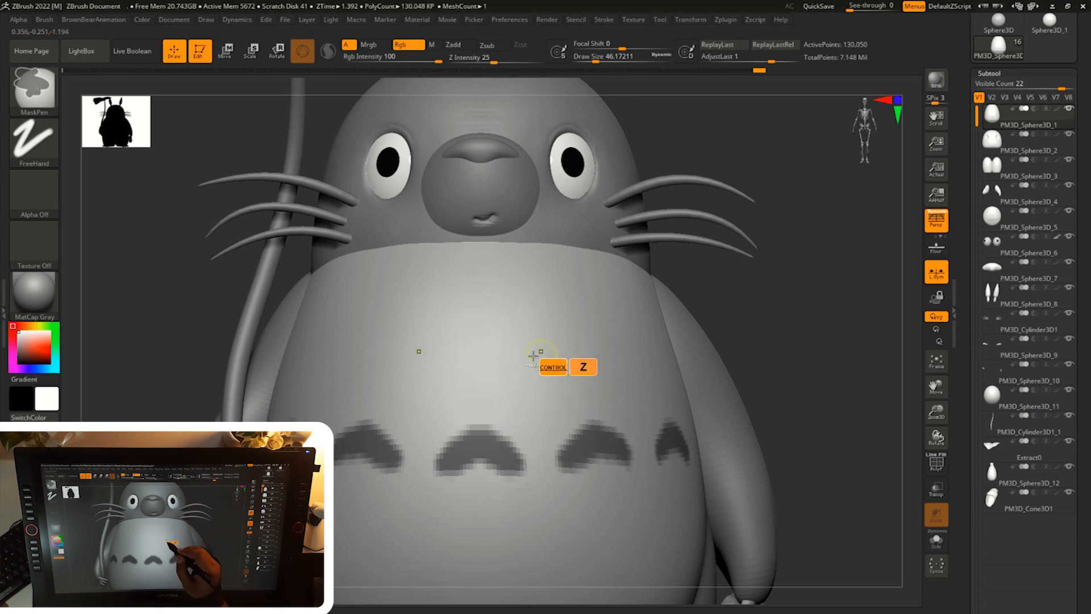
alt+drag(564, 353, 587, 340)
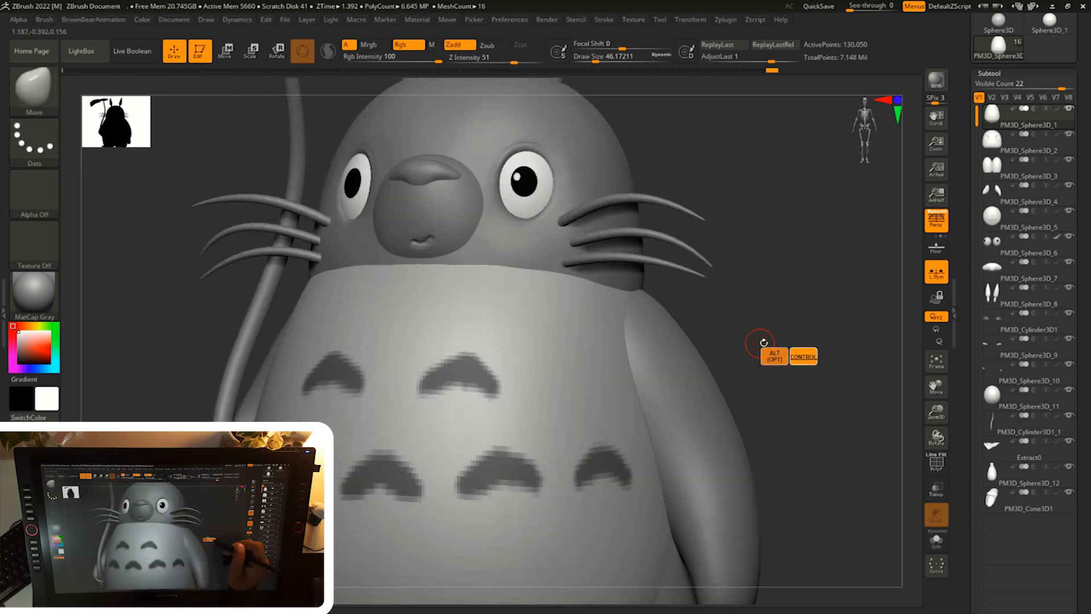
drag(757, 341, 475, 362)
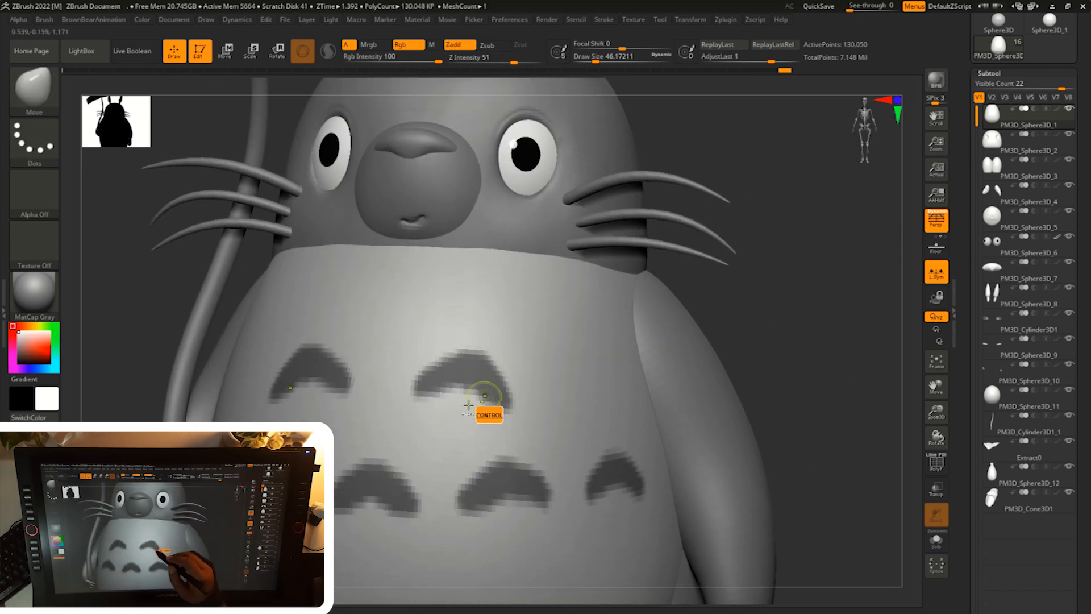
drag(767, 346, 554, 415)
- Mask the mirrored outer arches of the upper belly row, redrawing the first attempt
drag(806, 347, 750, 346)
ctrl+drag(550, 410, 545, 421)
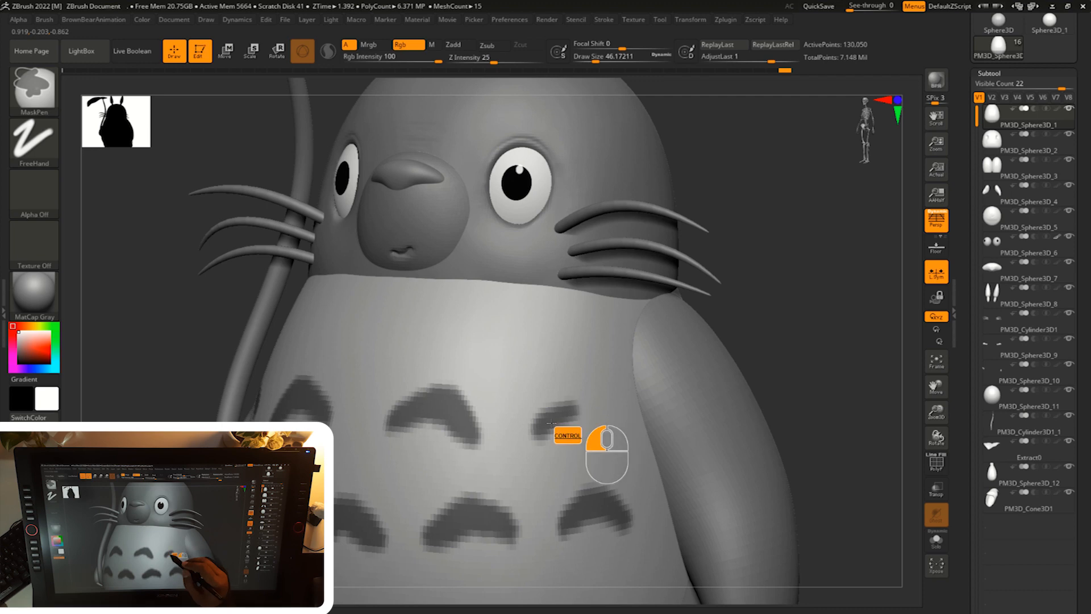
key(ctrl+z)
ctrl+drag(533, 416, 512, 441)
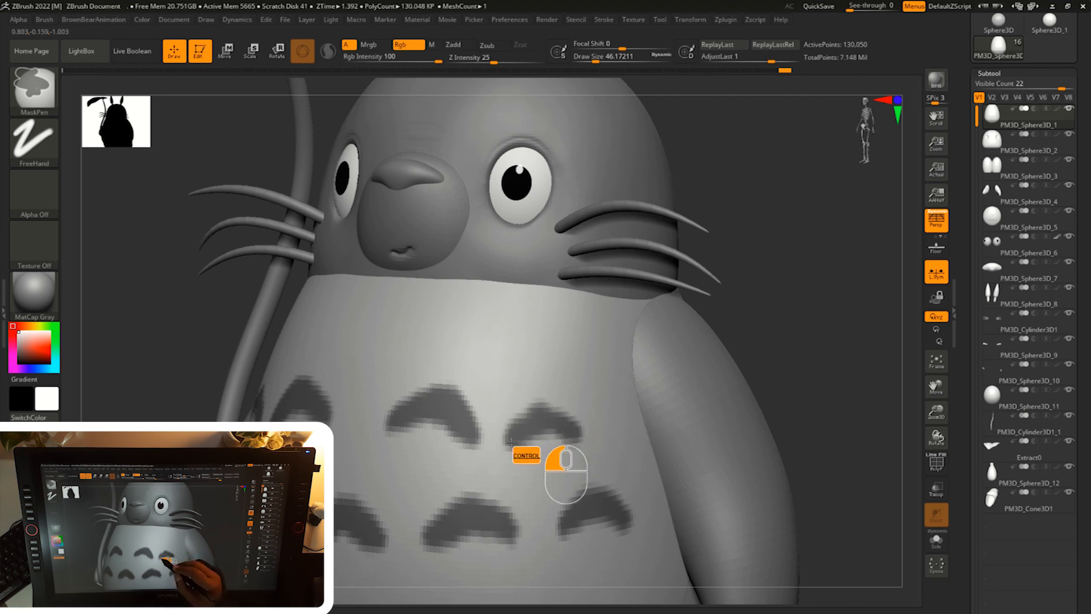
drag(741, 345, 808, 325)
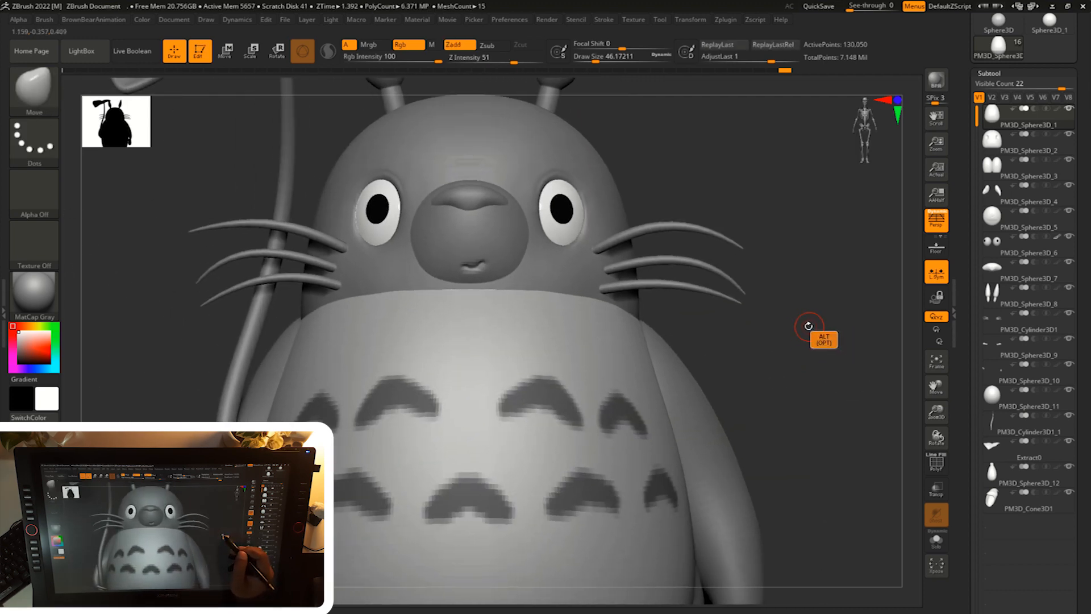
- Trim the edges of the upper arches by erasing parts of the mask
mouse_move(511, 382)
ctrl+alt+mouse_down()
mouse_move(504, 411)
mouse_move(581, 419)
mouse_move(531, 383)
mouse_move(532, 406)
mouse_move(492, 416)
mouse_move(562, 407)
ctrl+alt+mouse_up()
mouse_move(567, 376)
ctrl+alt+mouse_down()
mouse_move(546, 368)
mouse_move(487, 390)
ctrl+alt+mouse_up()
mouse_move(749, 392)
alt+mouse_down()
mouse_move(745, 329)
mouse_move(787, 307)
alt+mouse_up()
- Extract the masked belly arches as a new subtool with S Smt 100 and Thick 0
key(s)
drag(964, 522, 966, 146)
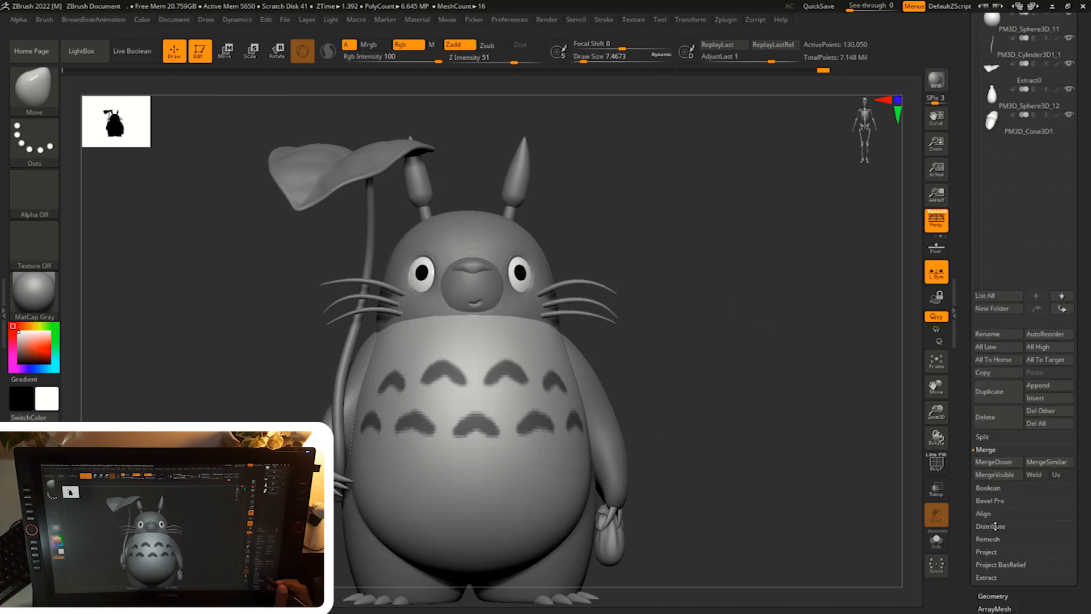
click(987, 577)
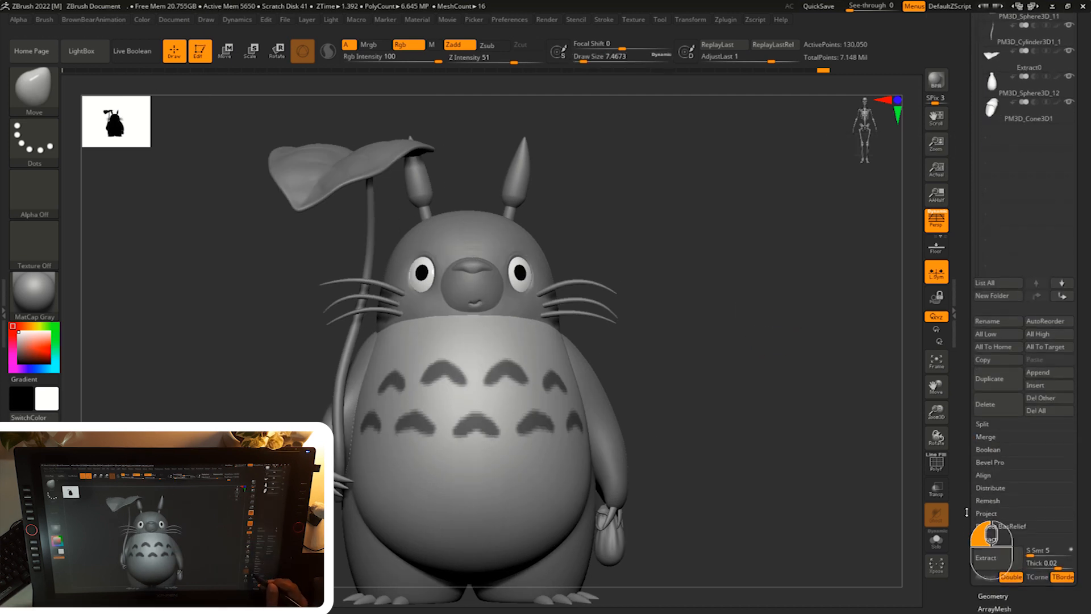
drag(1030, 526, 1068, 523)
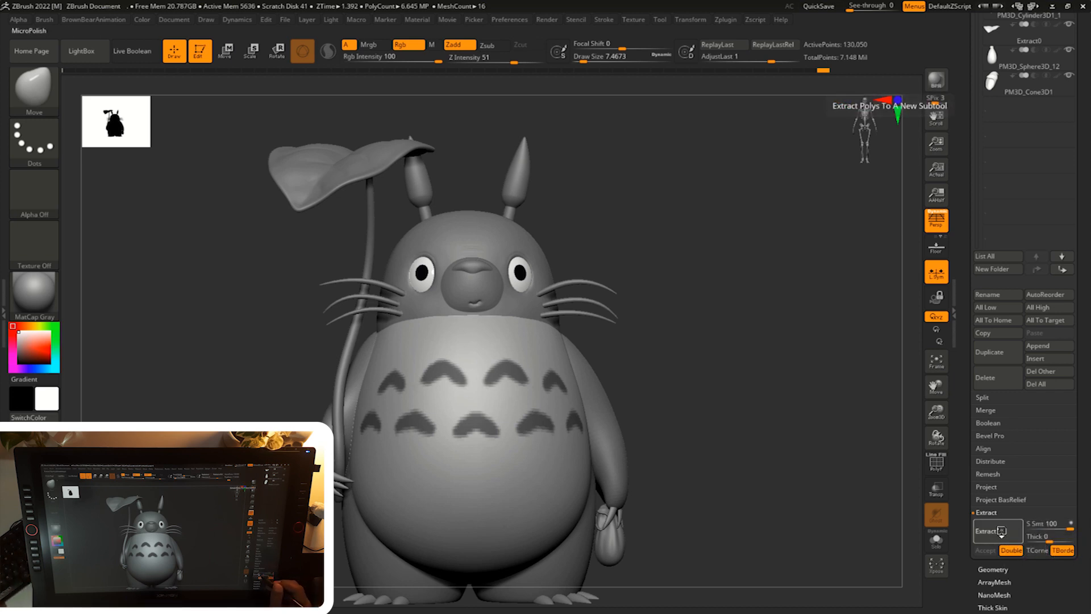
click(992, 548)
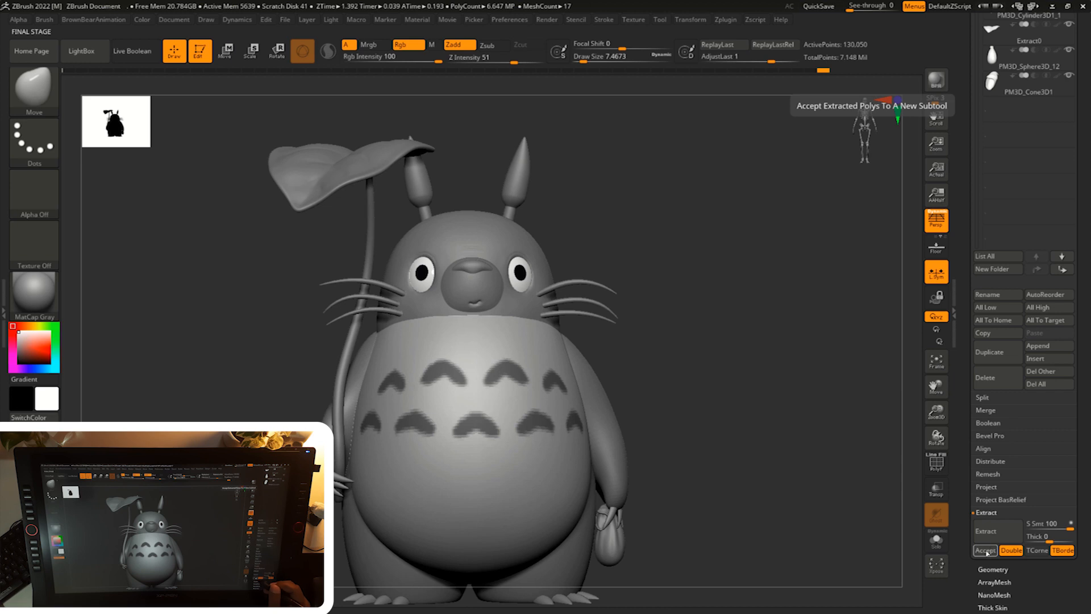
click(985, 551)
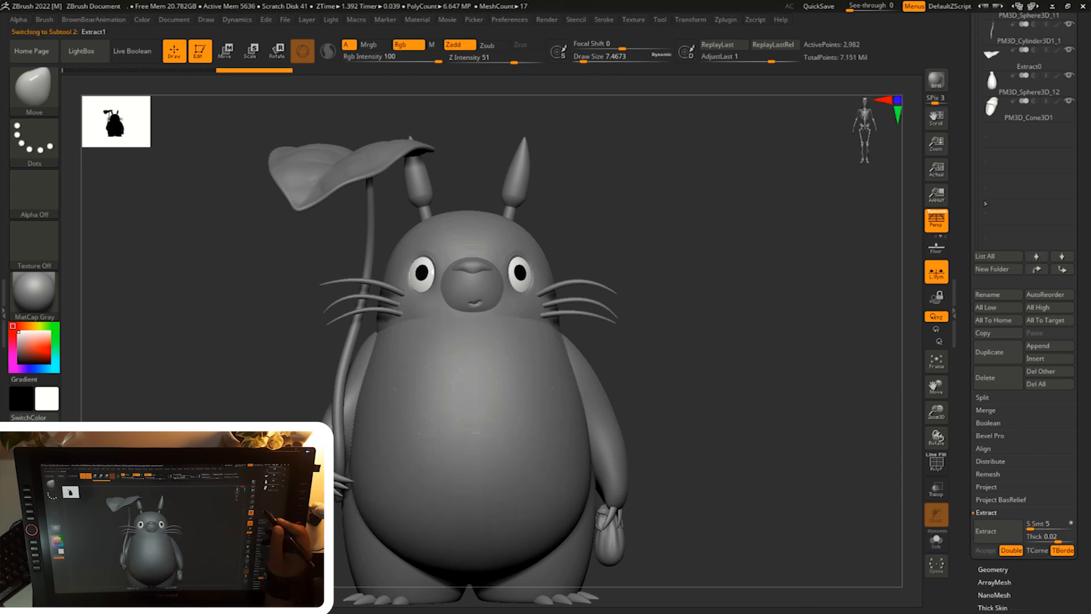
- Isolate the extracted arches and smooth their jagged outlines with Polish By Features
drag(965, 210, 965, 459)
drag(974, 220, 968, 370)
drag(860, 256, 864, 323)
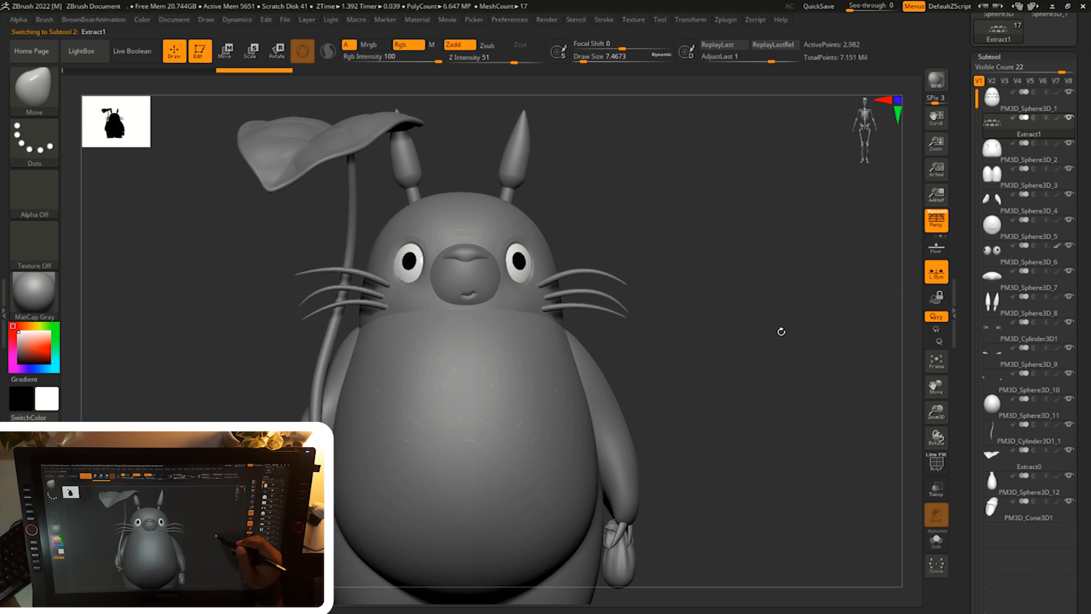
drag(781, 331, 792, 439)
drag(962, 517, 963, 440)
drag(963, 488, 964, 409)
click(996, 490)
drag(962, 490, 963, 551)
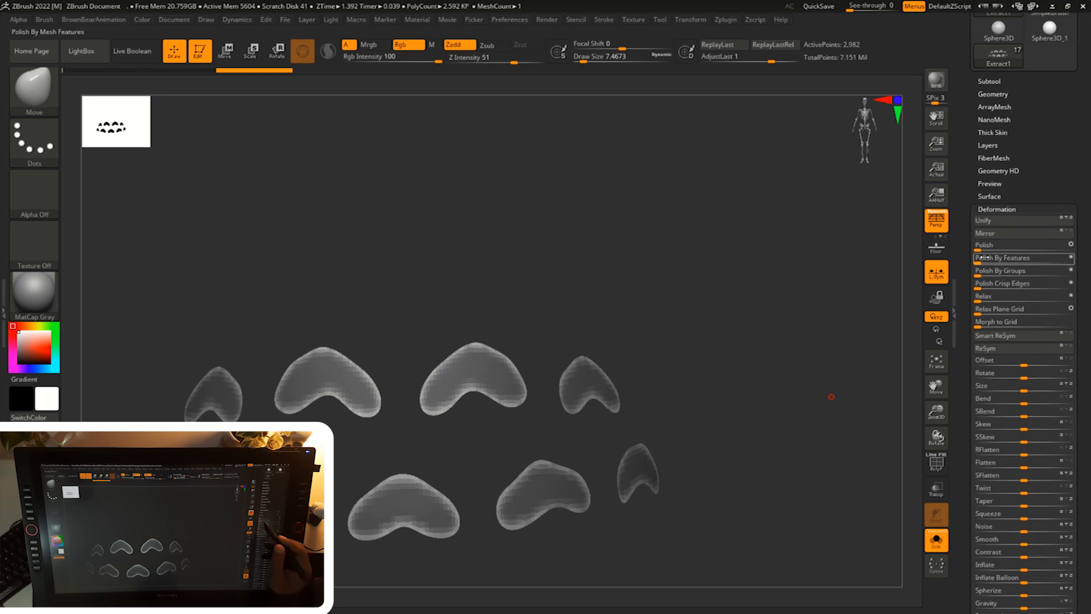
drag(1004, 243, 1036, 270)
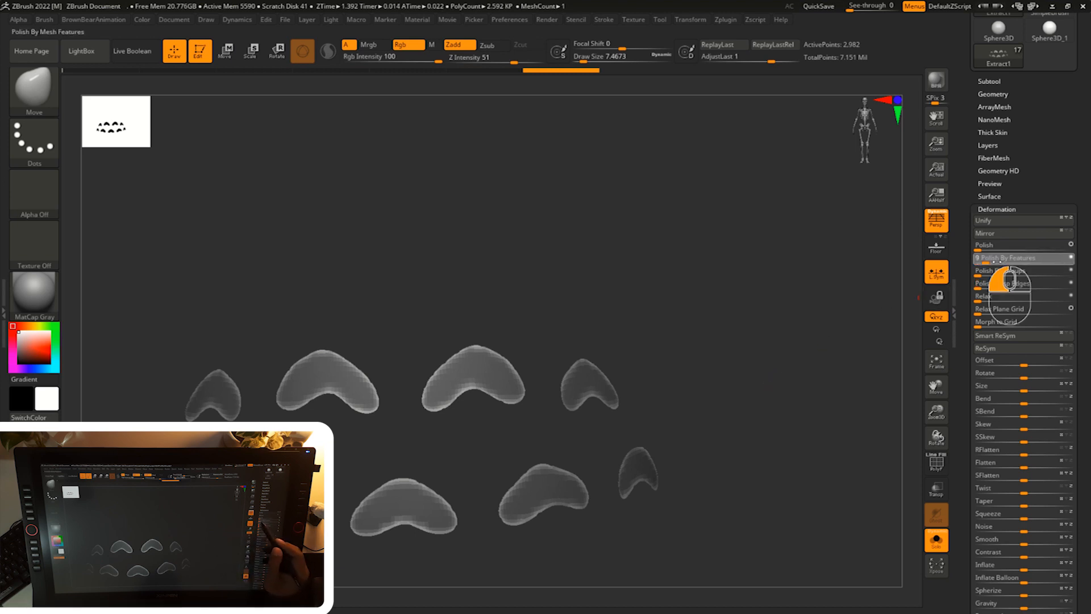
drag(912, 287, 865, 341)
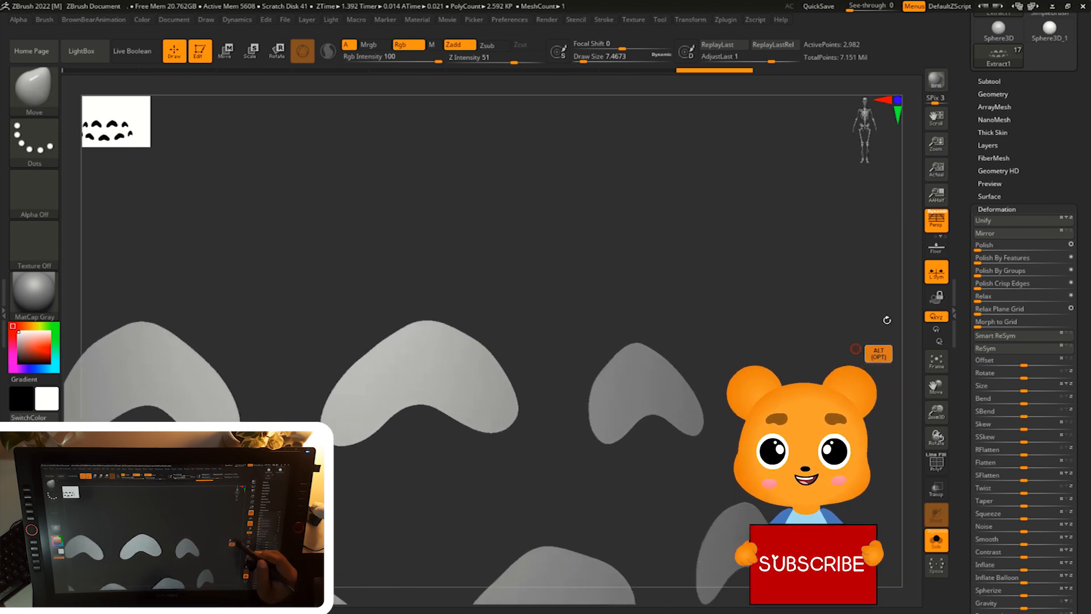
- Remesh the extracted arches with ZRemesher using the Same polygon count option
drag(967, 319, 982, 324)
click(992, 246)
drag(987, 436, 987, 352)
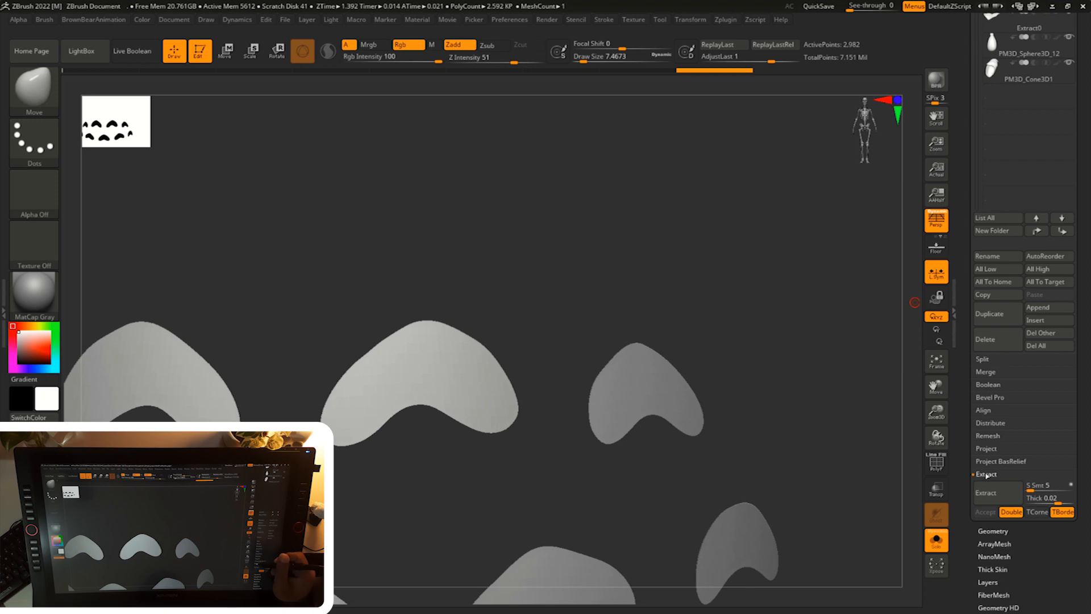
click(986, 475)
drag(967, 440, 969, 407)
click(985, 450)
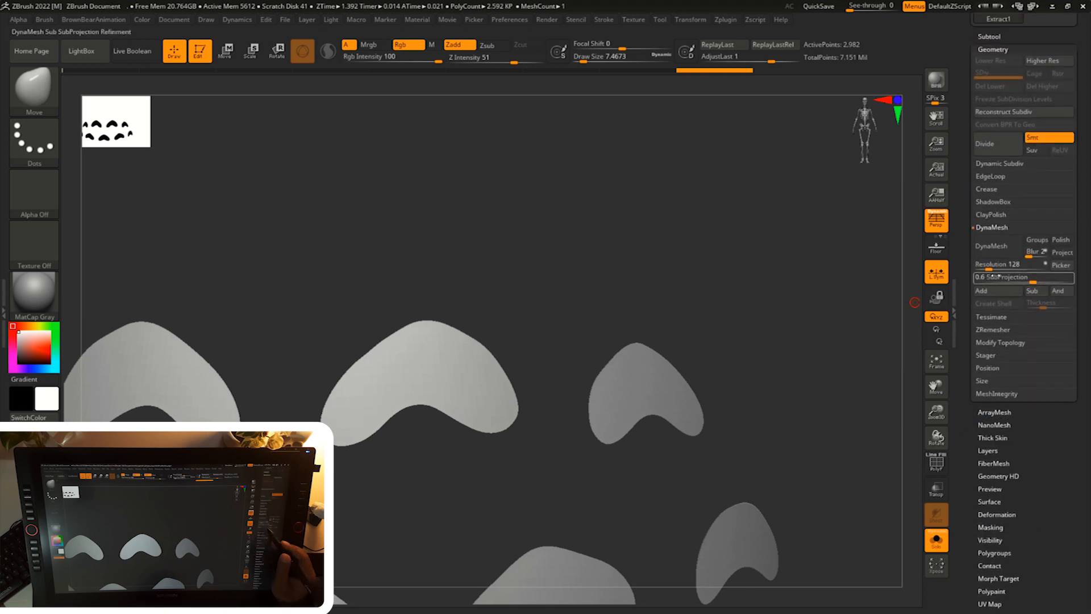
click(992, 329)
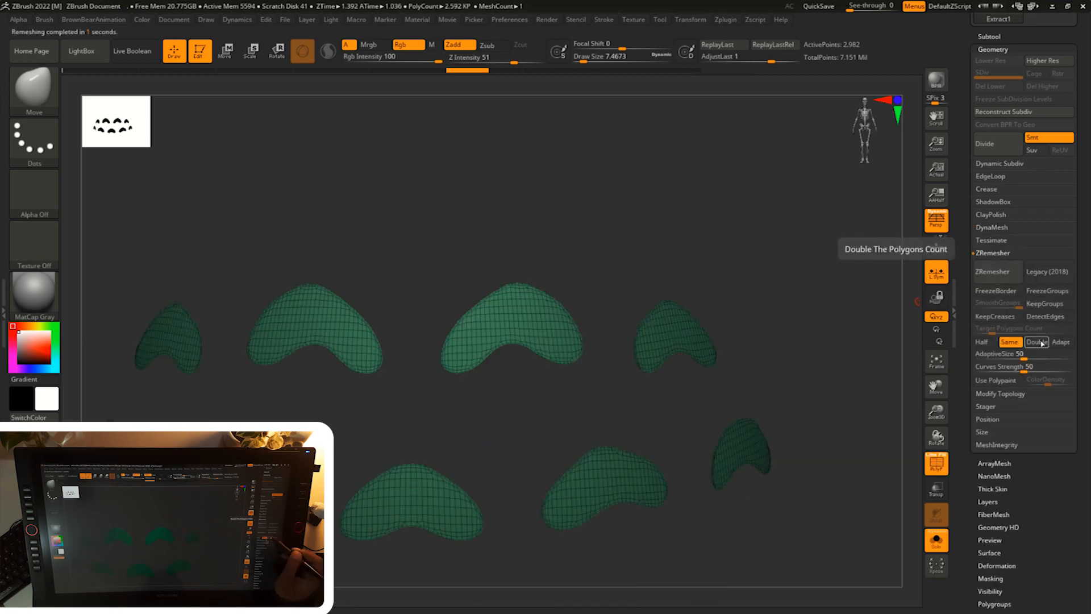
click(975, 283)
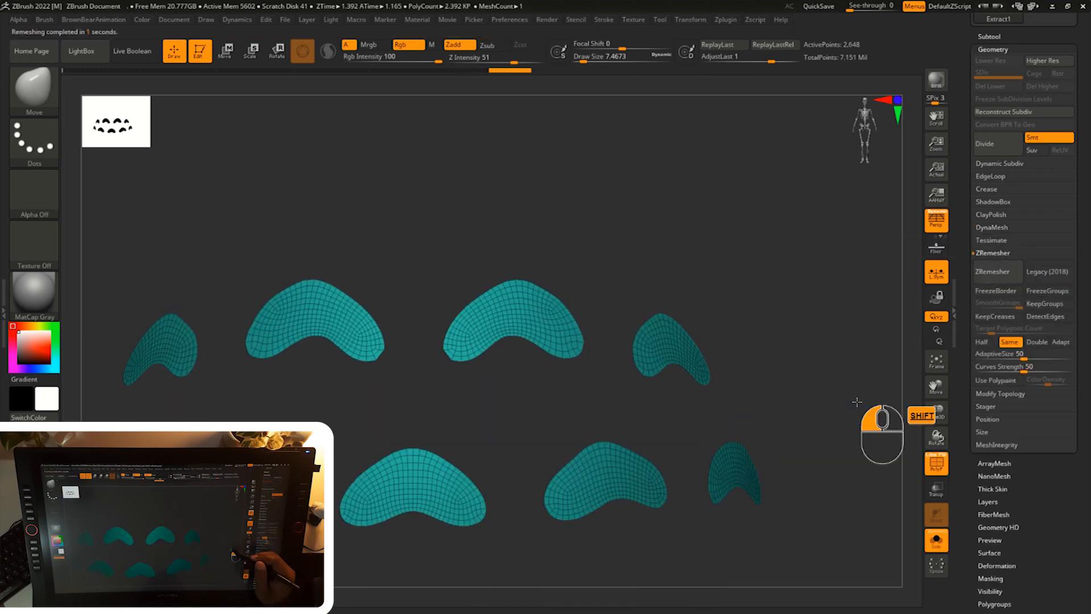
- Try to nudge the inner upper arch on the belly with the Move brush, with the whole model shown
key(c)
mouse_move(845, 400)
alt+mouse_down()
mouse_move(849, 357)
mouse_move(863, 379)
mouse_move(874, 371)
mouse_move(869, 398)
alt+mouse_up()
key(s)
drag(538, 292, 541, 287)
key(ctrl+z)
key(ctrl+z)
drag(874, 212, 889, 220)
key(s)
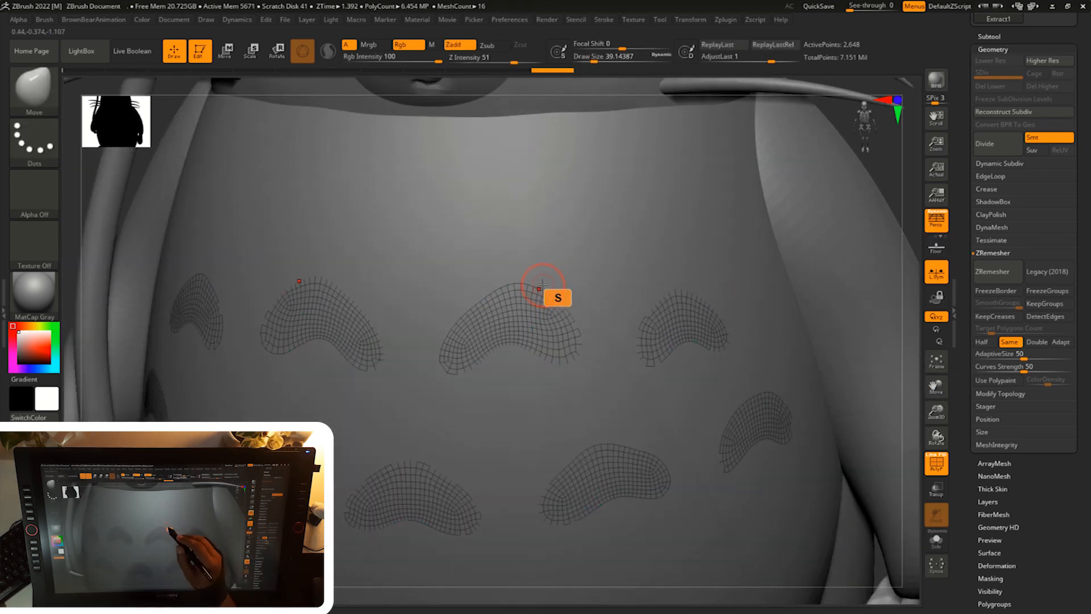
- Adjust the outer upper arch's top edge against the belly with the Move brush at draw size 83
key(s)
drag(913, 204, 878, 210)
key(s)
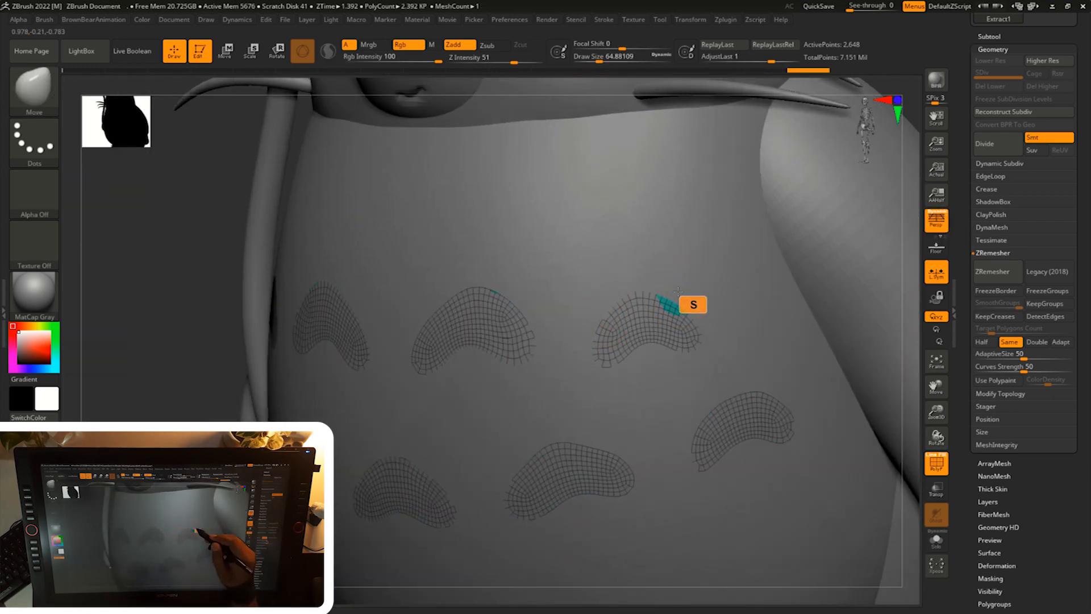
key(ctrl+z)
drag(910, 226, 876, 227)
key(s)
drag(678, 297, 682, 296)
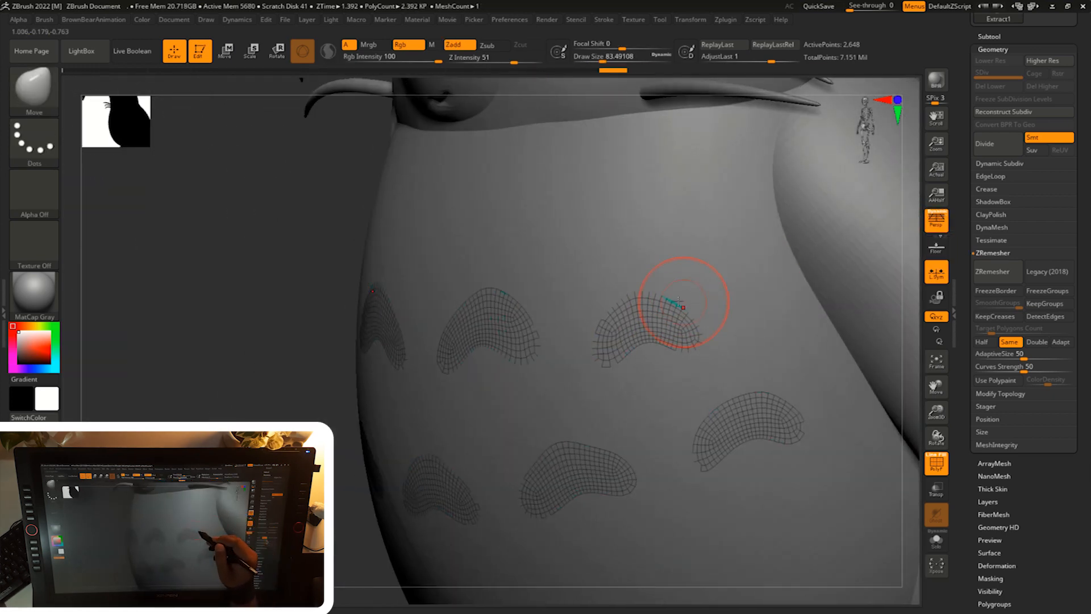
mouse_move(887, 392)
mouse_down()
mouse_move(913, 385)
mouse_move(833, 377)
mouse_up()
- Isolate the arches and thicken them with the ZModeler brush's QMesh action targeting All Polygons
key(b)
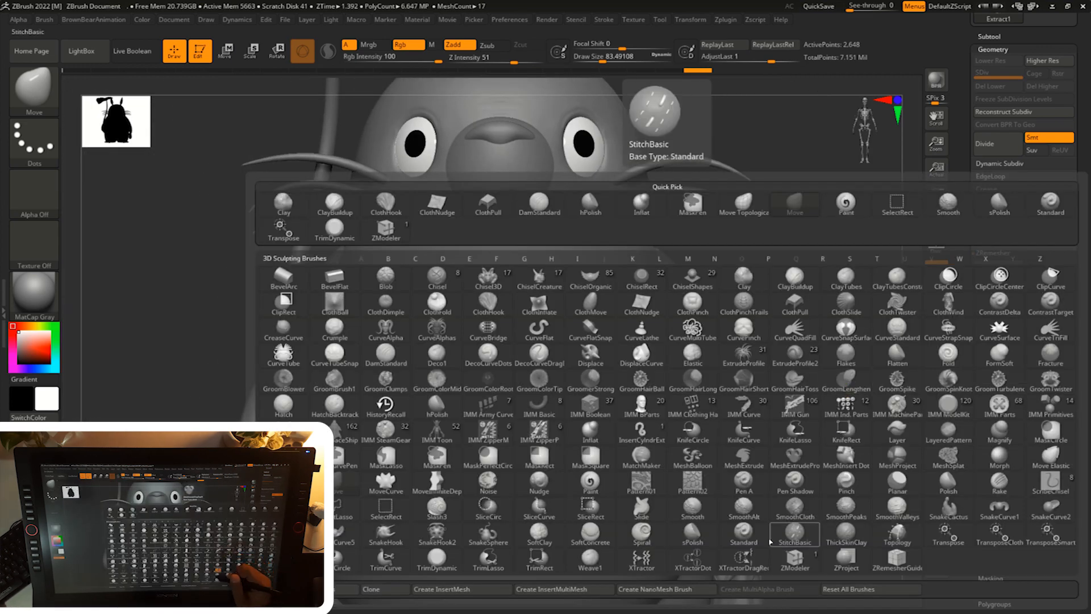
key(z)
key(m)
click(936, 539)
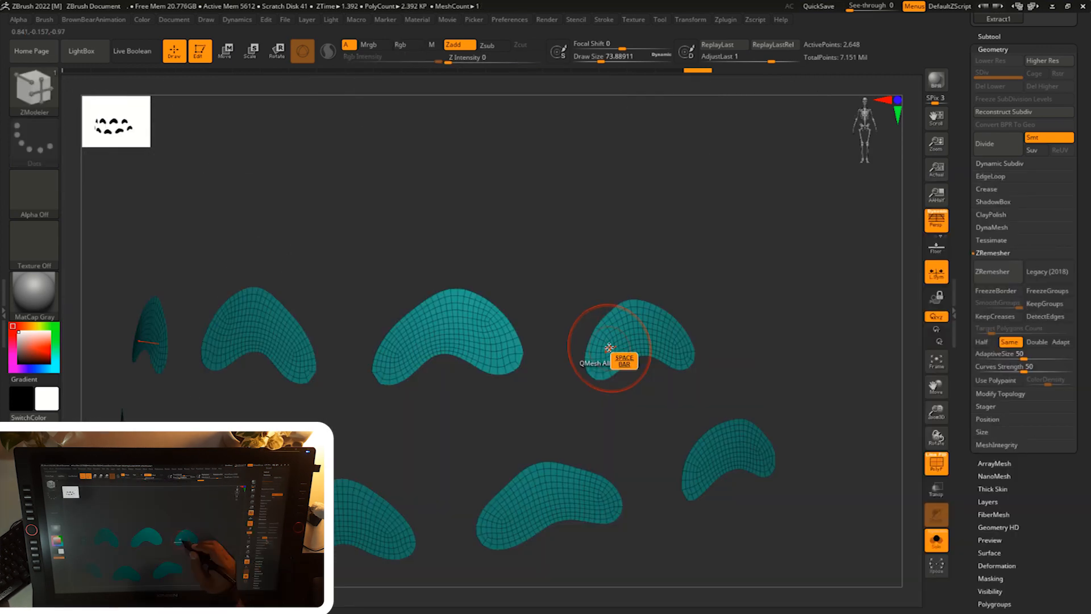
key(space)
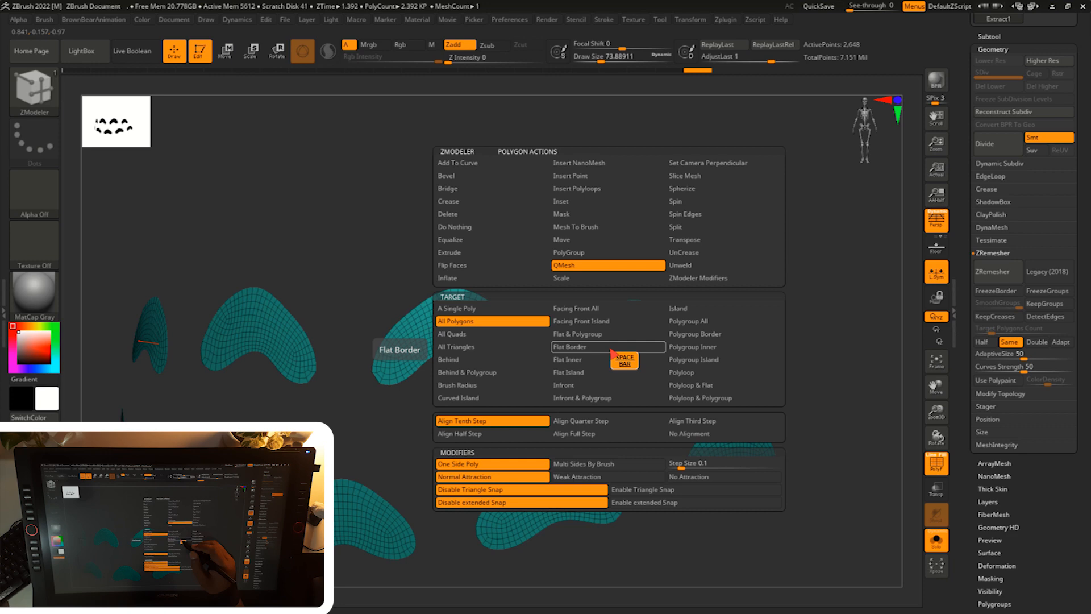
drag(704, 297, 665, 375)
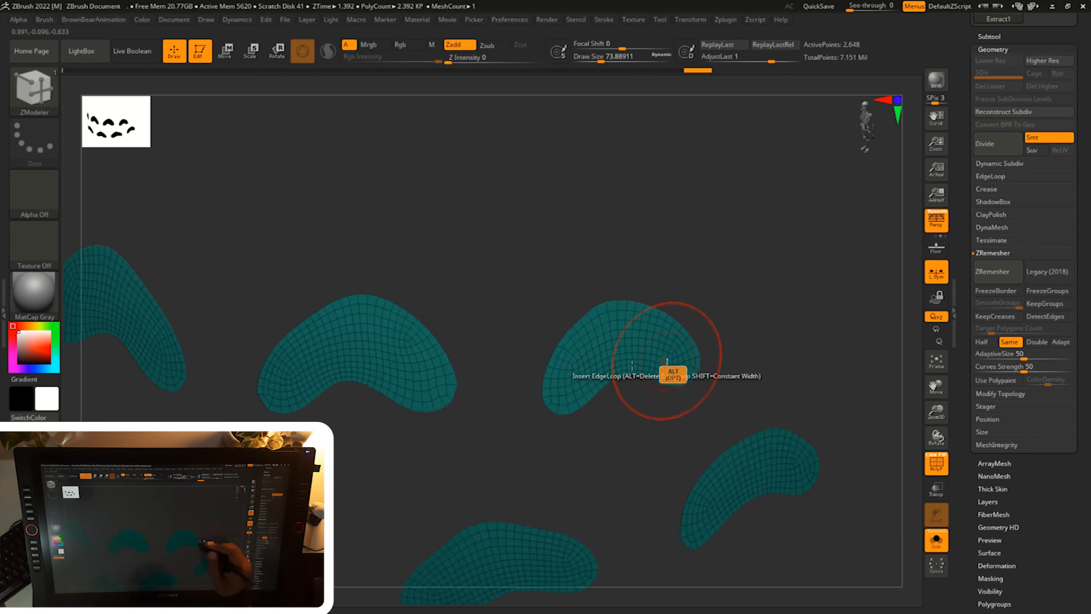
click(587, 366)
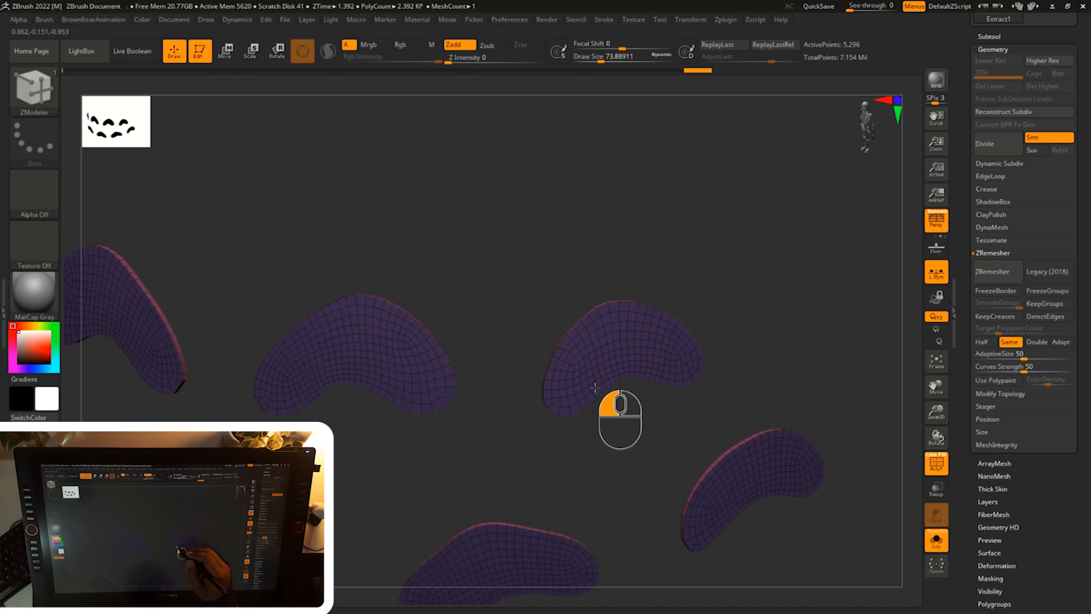
drag(759, 270, 797, 272)
- Show the whole model and start fitting the thickened inner upper arches with the Move brush at draw size 80
key(s)
click(797, 272)
key(q)
key(b)
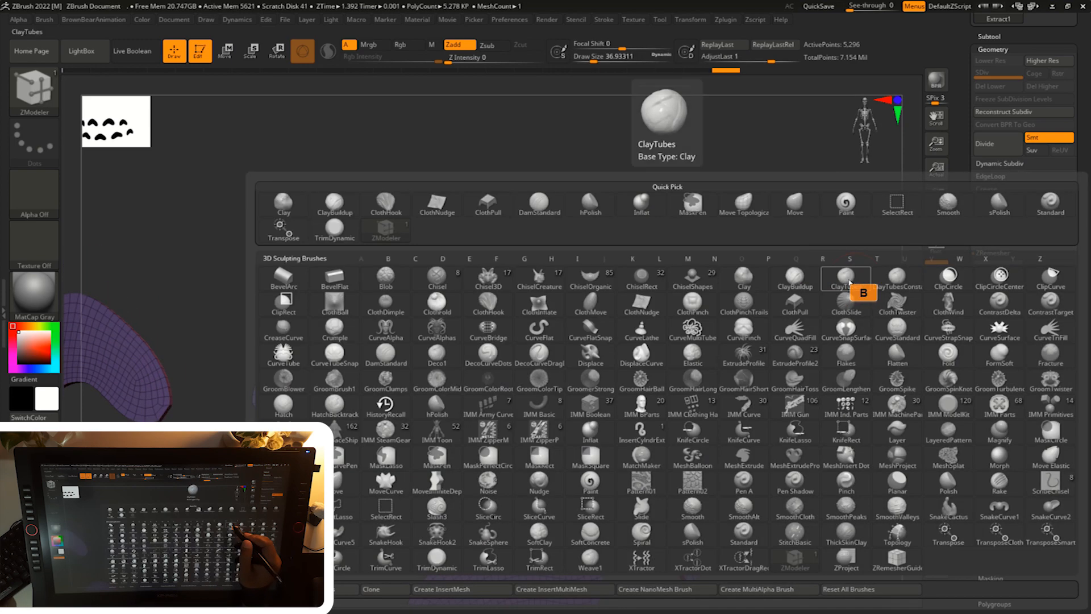
key(c)
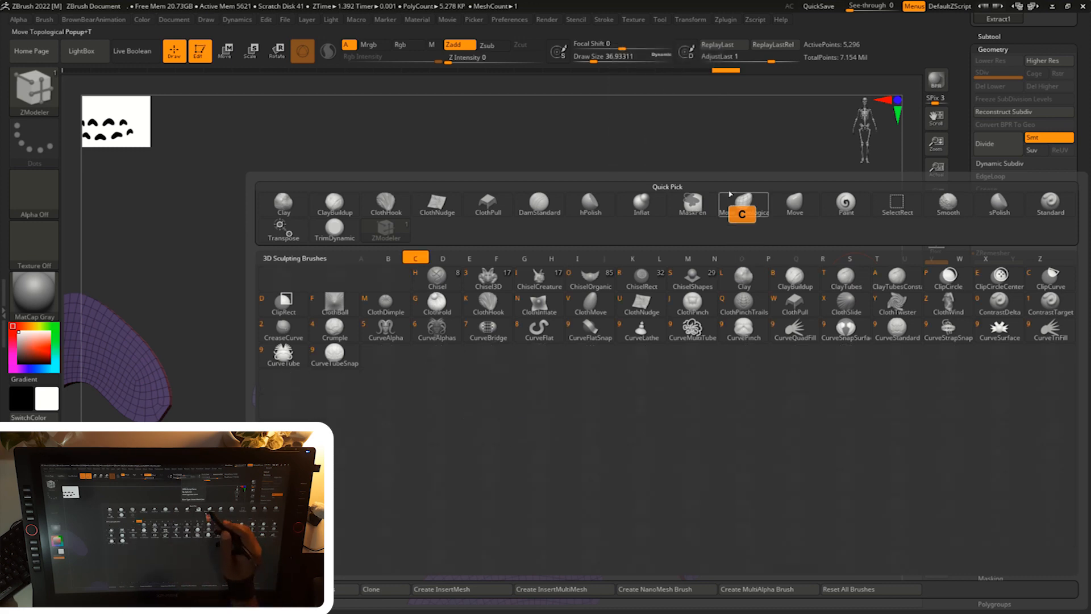
key(c)
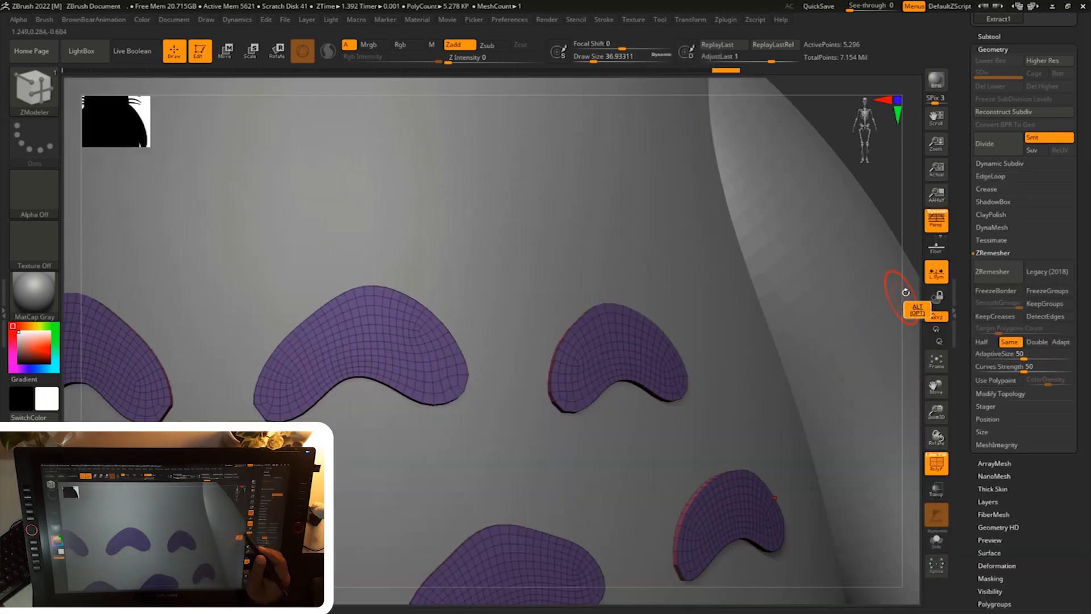
mouse_move(904, 290)
alt+mouse_down()
mouse_move(810, 301)
mouse_move(820, 334)
mouse_move(808, 317)
mouse_move(808, 331)
alt+mouse_up()
key(b)
click(795, 204)
key(s)
key(s)
drag(349, 334, 348, 327)
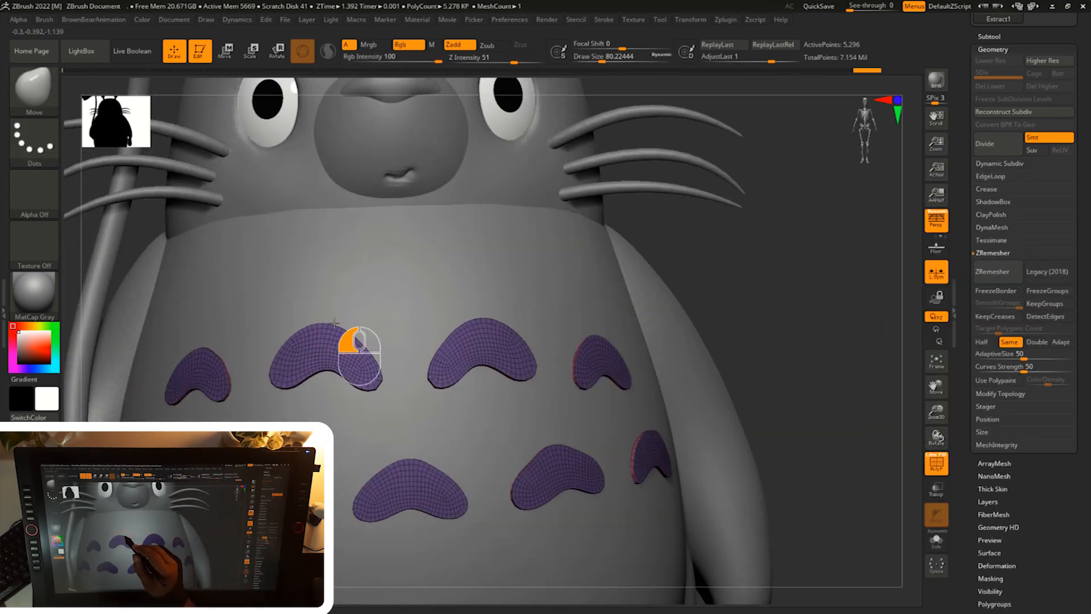
- Reshape the outer chest marking of the upper row with the Move brush at a slightly smaller draw size
mouse_move(793, 335)
alt+mouse_down()
mouse_move(877, 356)
mouse_move(802, 325)
alt+mouse_up()
mouse_move(841, 272)
shift+mouse_down()
mouse_move(858, 275)
mouse_move(784, 293)
shift+mouse_up()
key(s)
drag(634, 407, 637, 408)
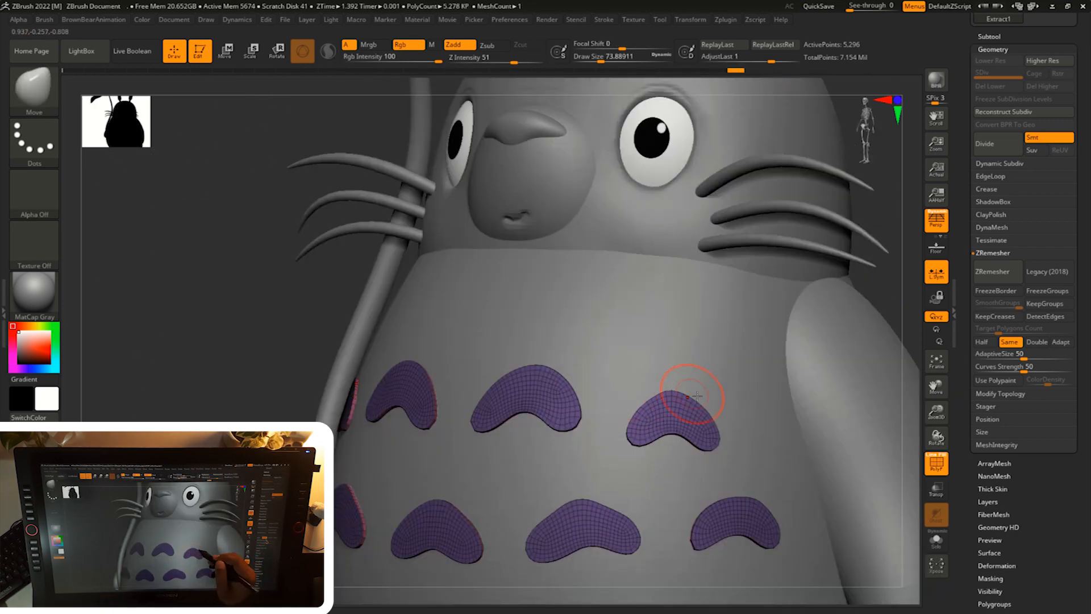
drag(900, 303, 827, 271)
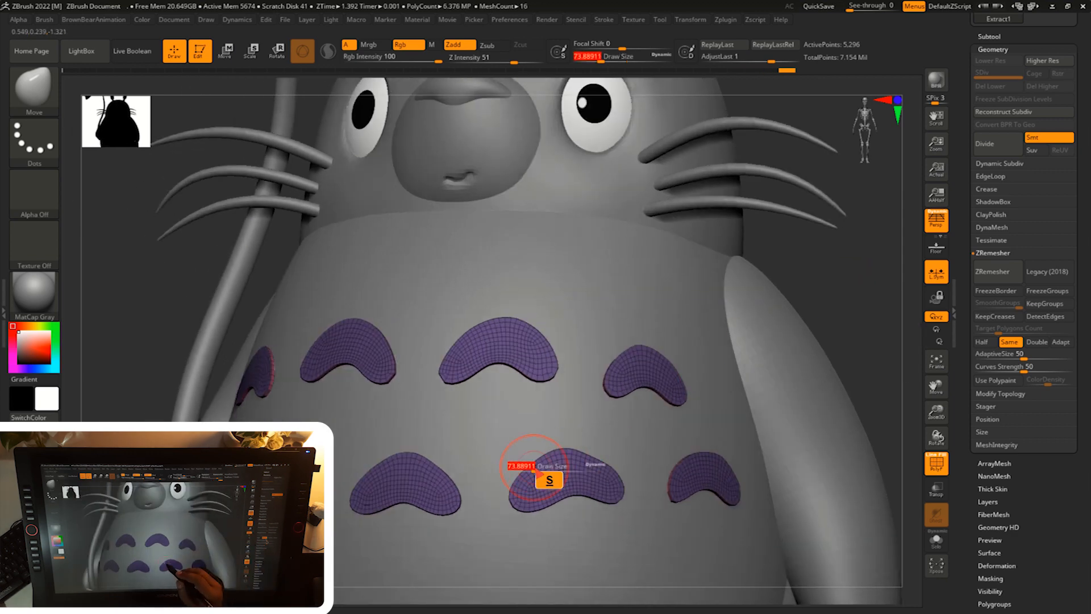
- Refine the outlines of the lower row of chest markings with the Move brush
drag(853, 318, 790, 321)
click(591, 456)
drag(216, 295, 284, 296)
alt+drag(852, 341, 773, 341)
click(651, 458)
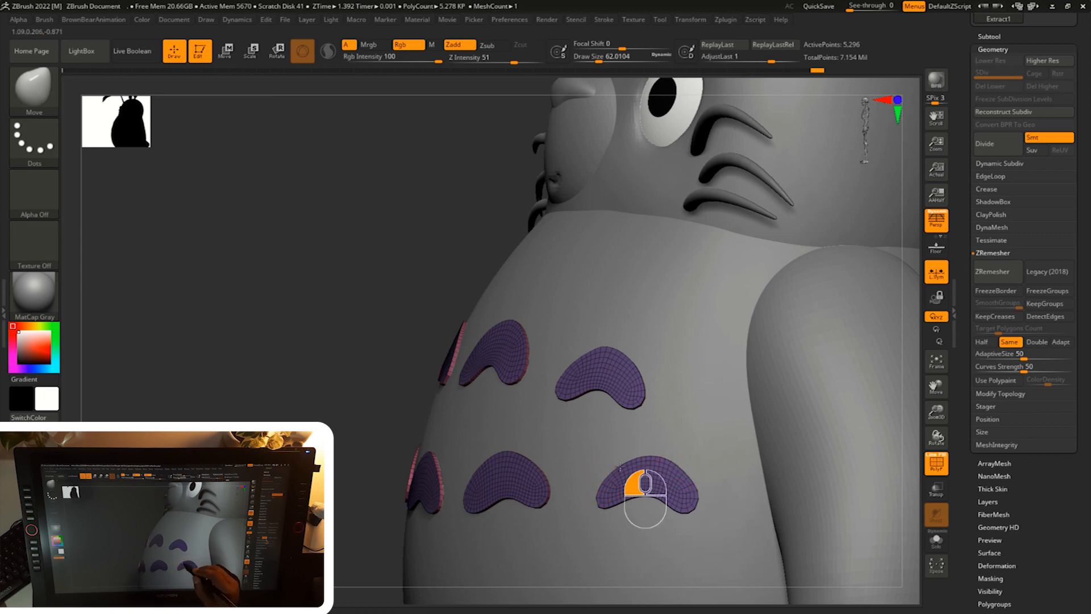
drag(327, 561, 398, 560)
- Smooth the edges and corners of the subdivided chest markings
mouse_move(828, 375)
alt+mouse_down()
mouse_move(796, 348)
mouse_move(843, 373)
mouse_move(847, 356)
mouse_move(861, 381)
mouse_move(790, 418)
alt+mouse_up()
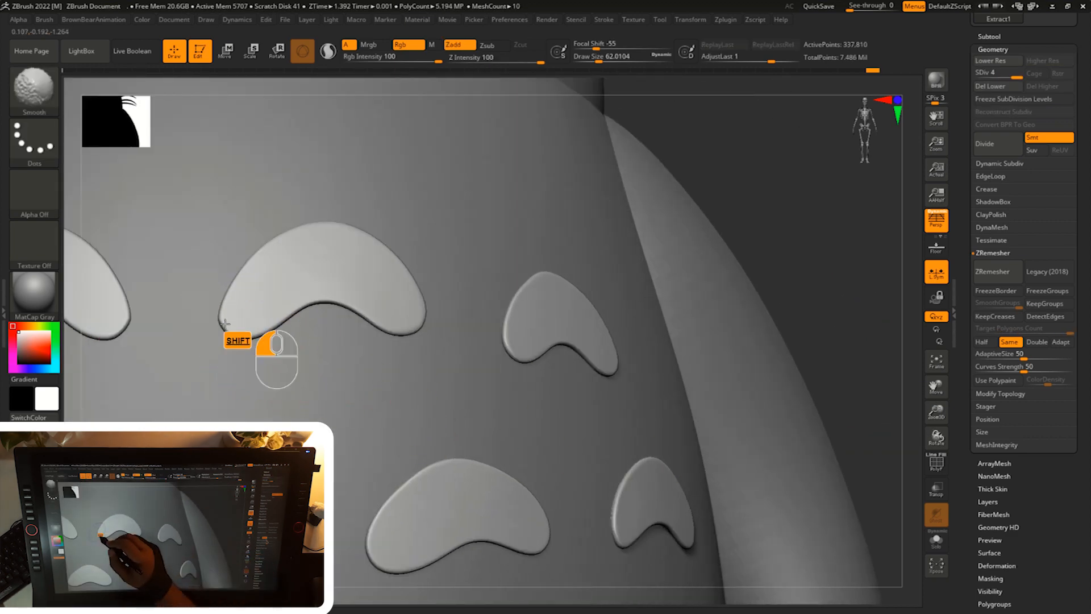
alt+drag(831, 210, 892, 278)
shift+drag(294, 368, 293, 370)
- Shift the chest markings slightly along the depth axis with the move gizmo so they sit on the belly
alt+drag(835, 324, 653, 323)
key(w)
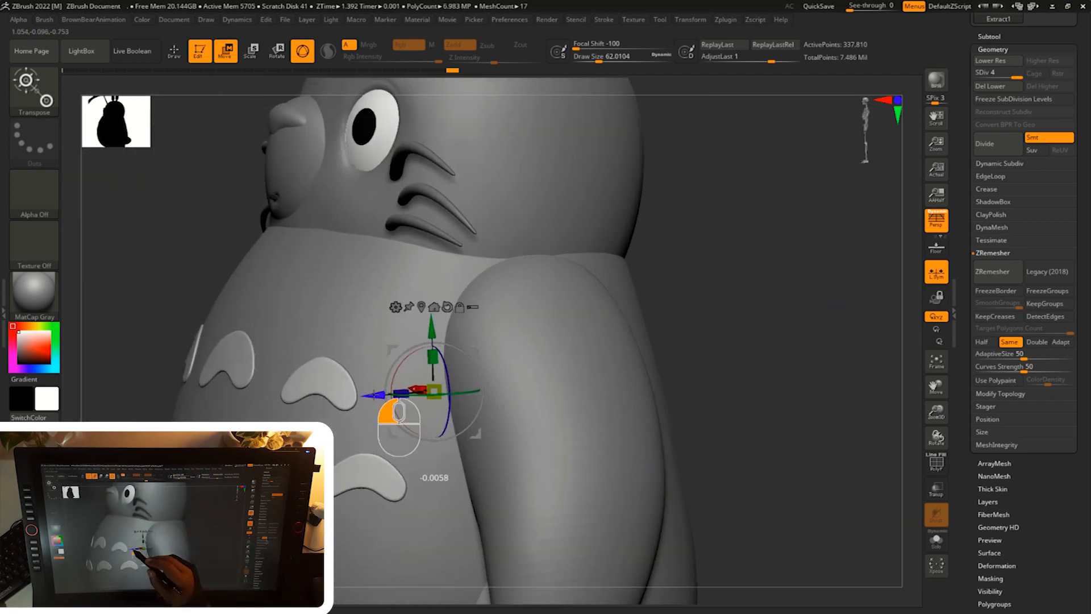
shift+drag(684, 274, 744, 187)
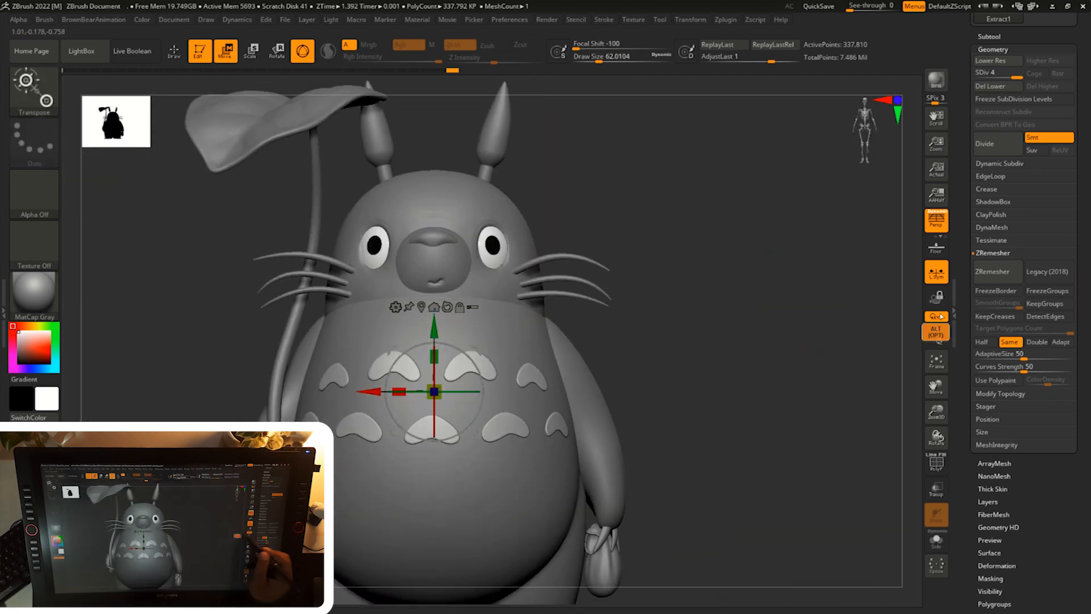
- Set the model's material to SkinShade4 and check the character's face
alt+click(602, 461)
alt+drag(680, 435, 693, 402)
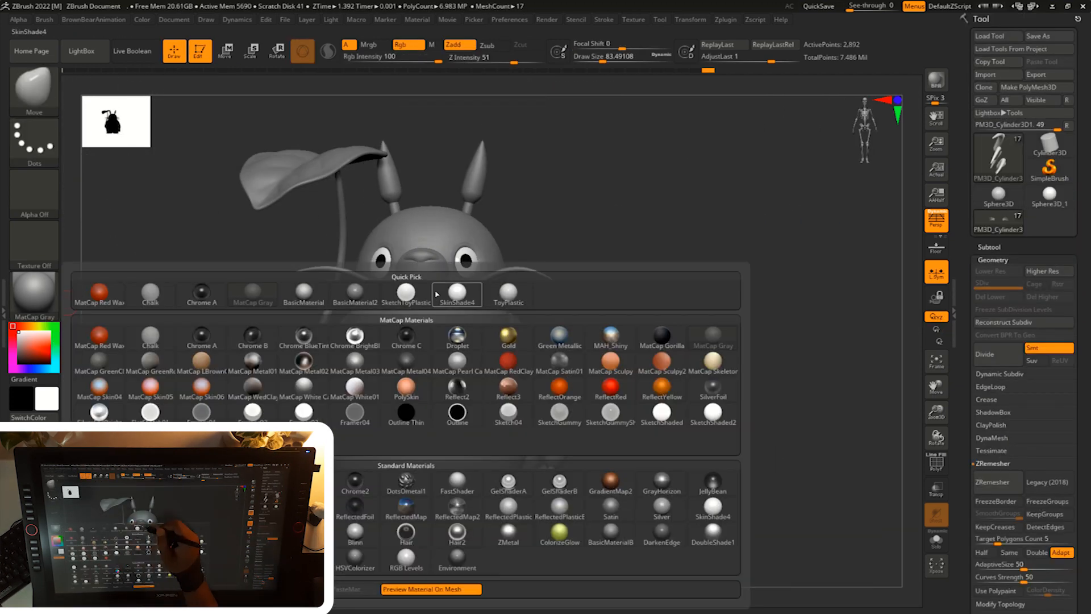
click(471, 295)
alt+drag(735, 407, 638, 404)
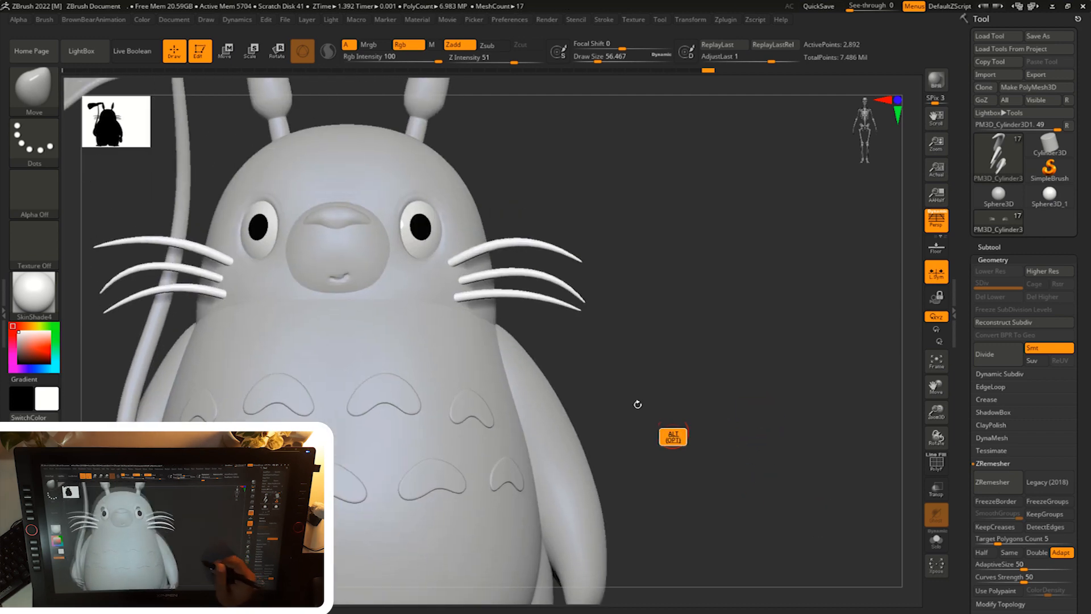
alt+click(345, 215)
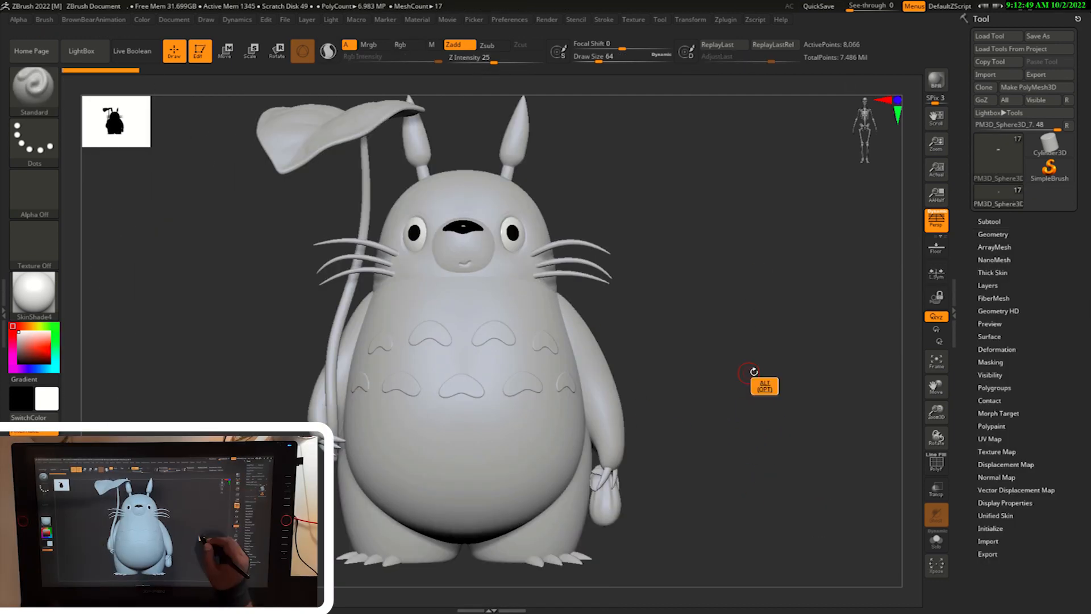
- Make the head the active subtool and reshape the area around the eyes with the Move brush
mouse_move(752, 370)
alt+mouse_down()
mouse_move(743, 364)
mouse_move(769, 370)
alt+mouse_up()
key(b)
key(m)
key(v)
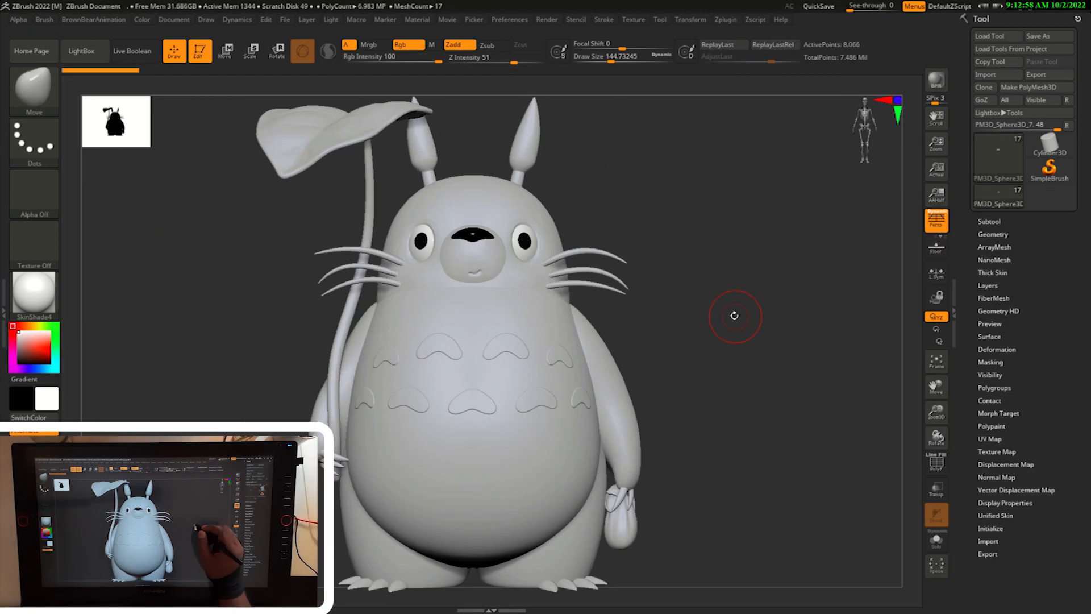
mouse_move(731, 314)
alt+mouse_down()
mouse_move(823, 401)
mouse_move(598, 275)
alt+mouse_up()
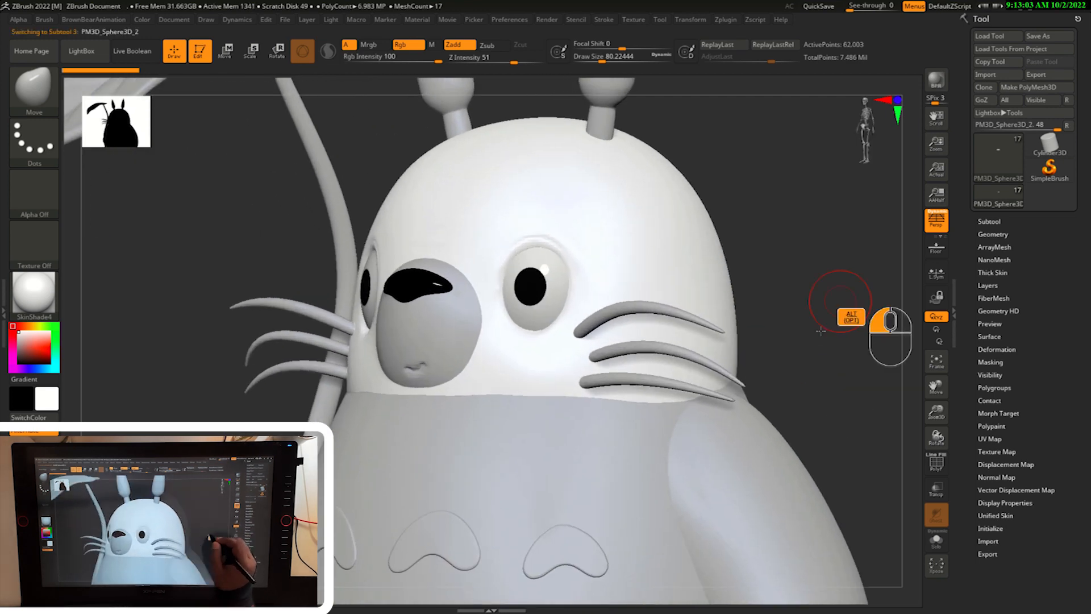
mouse_move(847, 316)
alt+mouse_down()
mouse_move(841, 370)
mouse_move(519, 420)
alt+mouse_up()
key(s)
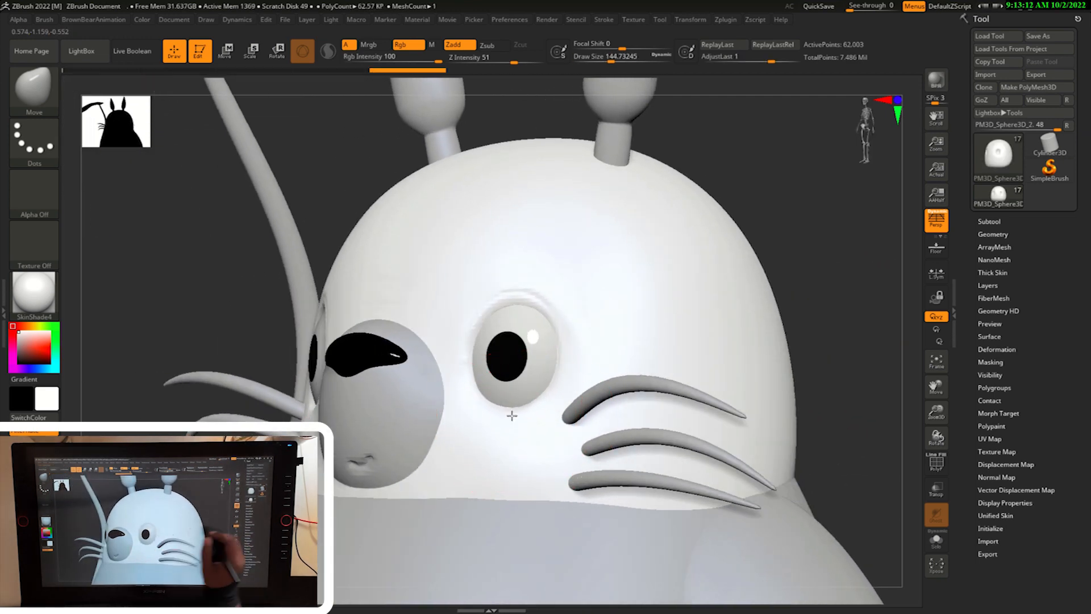
drag(847, 364, 721, 364)
key(s)
key(s)
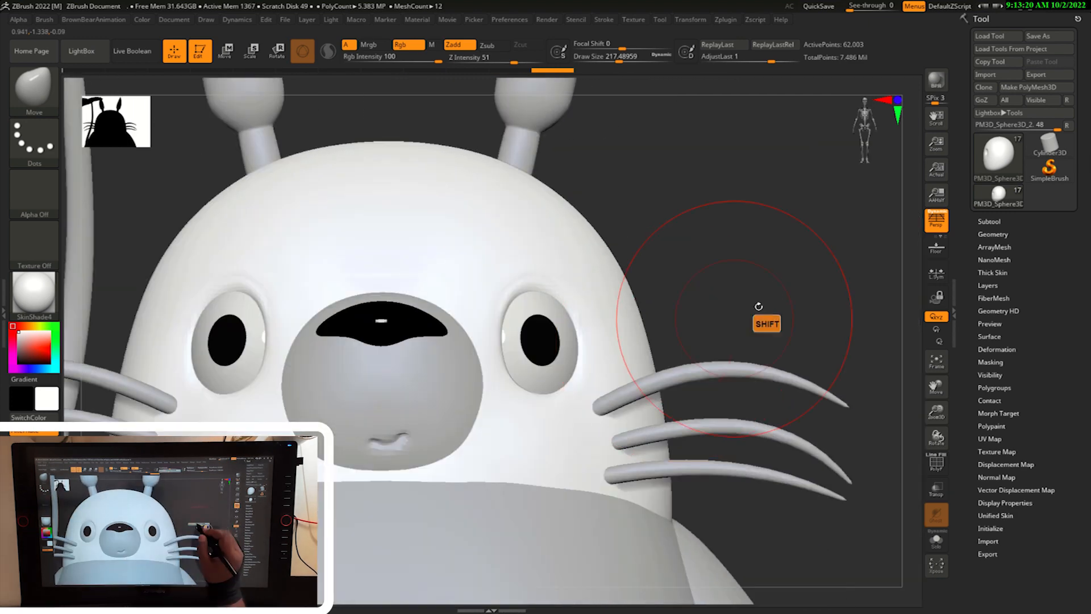
- Refine the head surface below and beside the eyes with the Move brush, ending at a draw size of about 54
drag(747, 303, 837, 340)
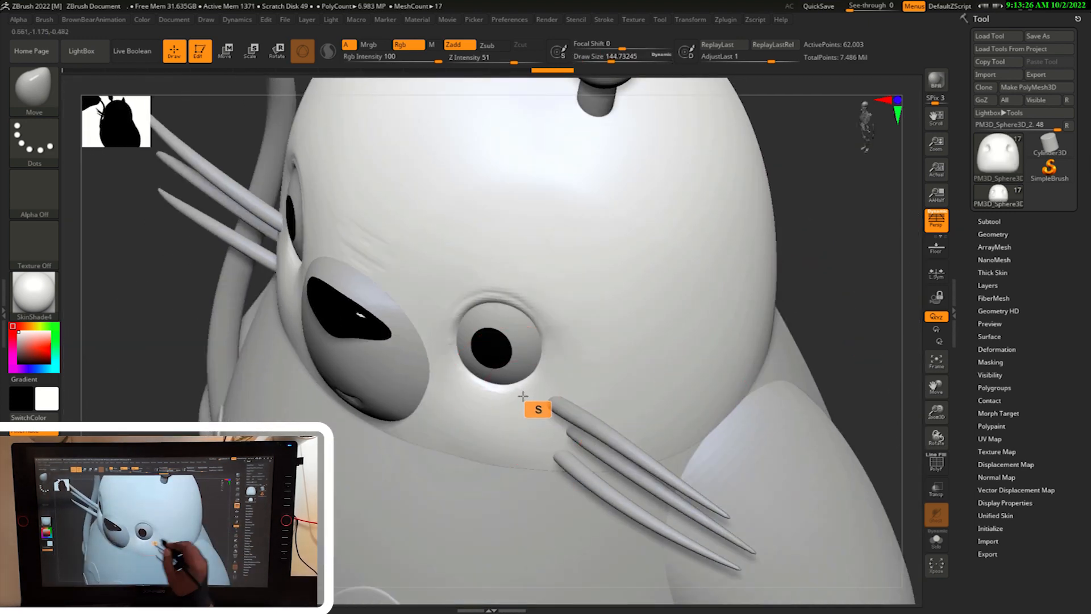
key(s)
key(s)
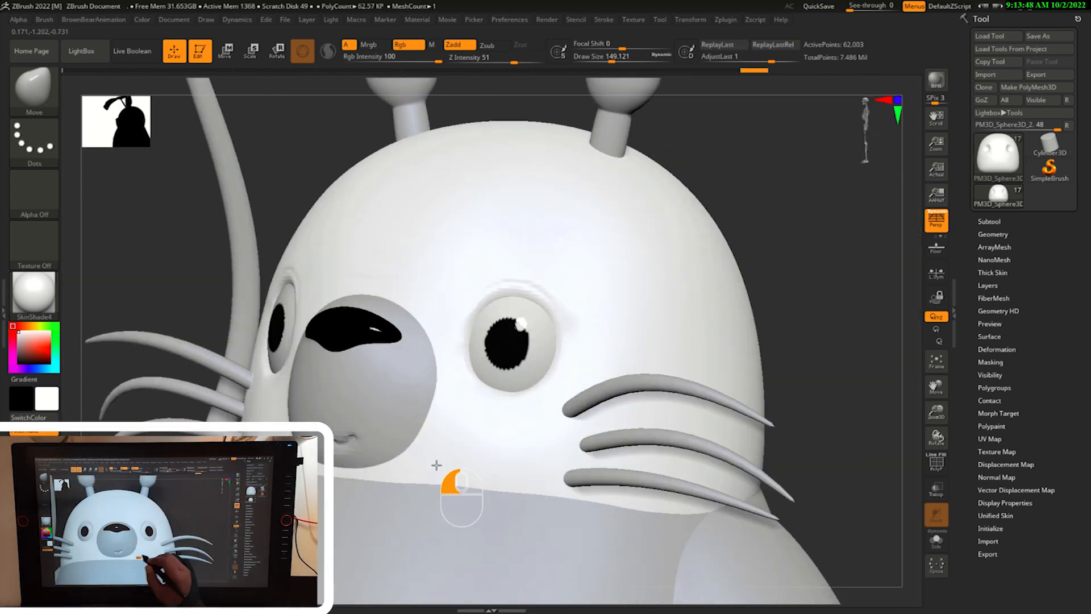
key(s)
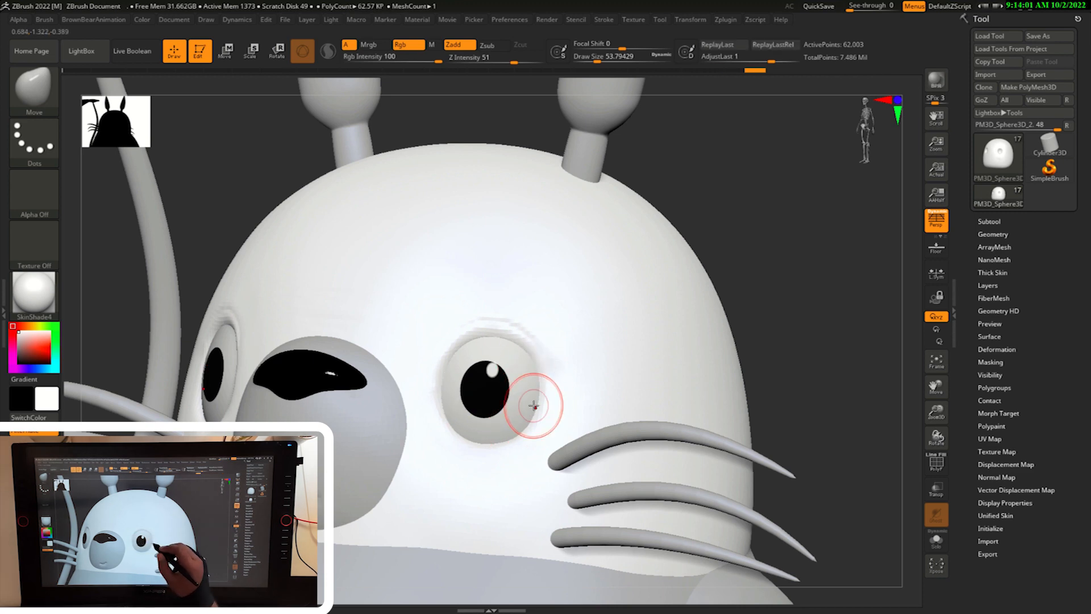
drag(524, 425, 528, 429)
drag(786, 341, 797, 338)
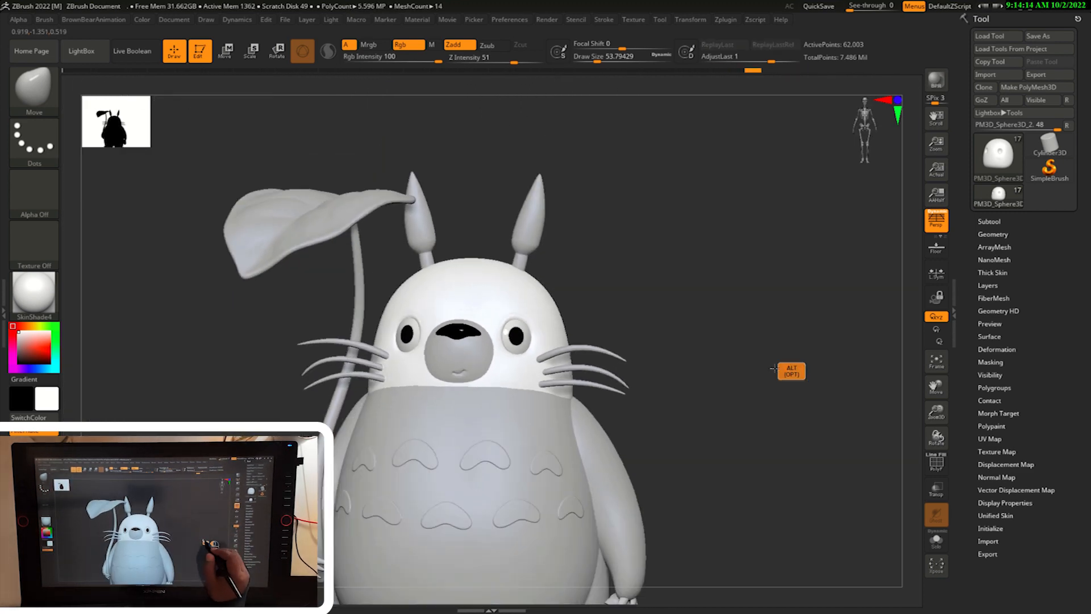
- Tilt the chest markings with the gizmo and move them along the depth axis to match the belly's slope
key(w)
alt+drag(740, 419, 753, 441)
drag(492, 328, 552, 343)
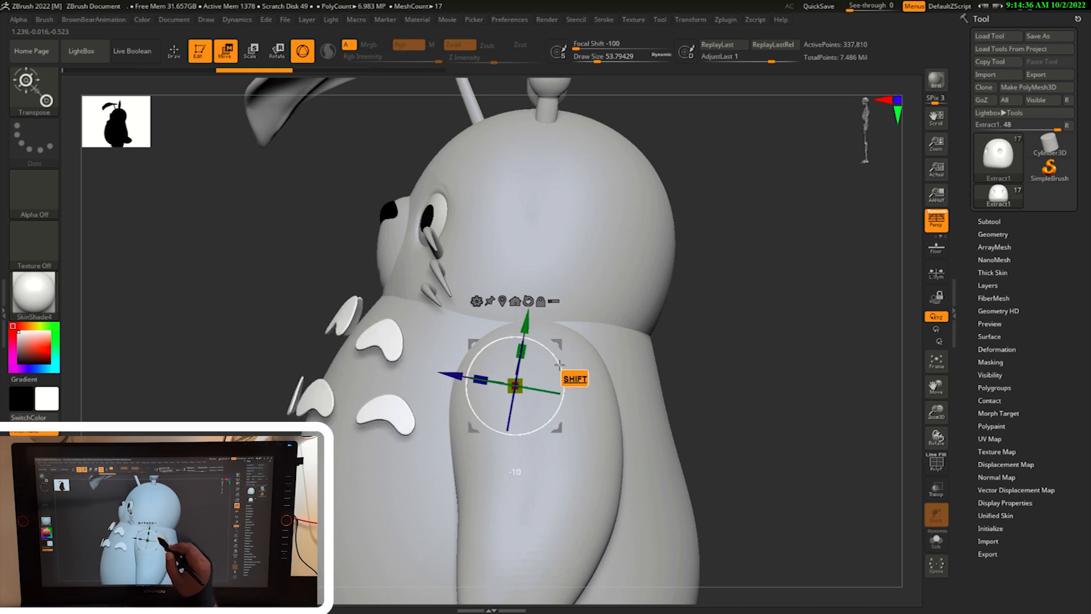
mouse_move(463, 385)
mouse_down()
mouse_move(487, 401)
mouse_move(494, 333)
mouse_move(421, 386)
mouse_up()
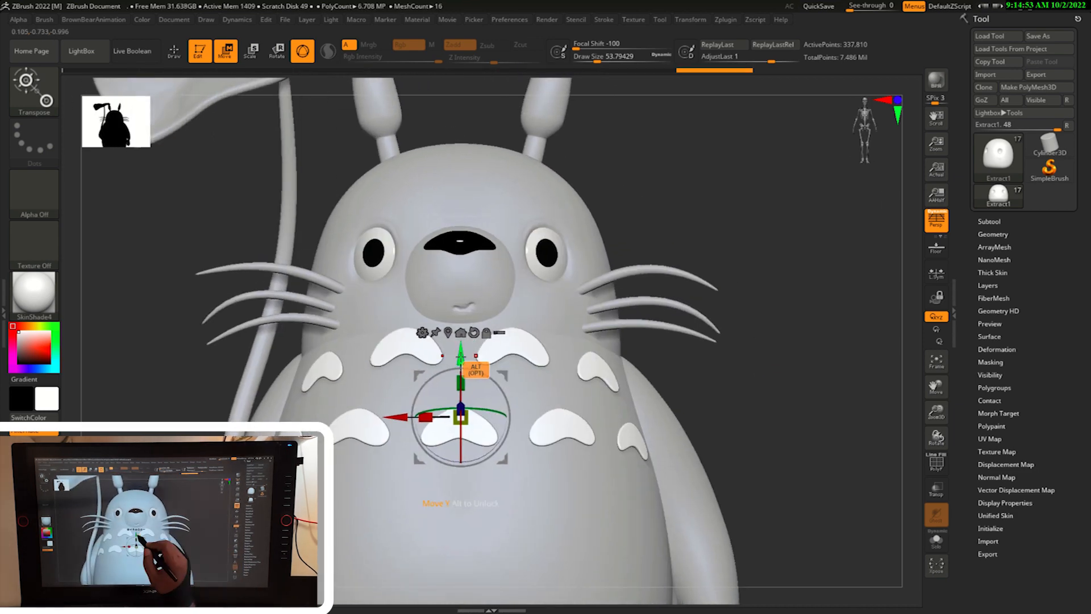
- Fit the chest markings to the curve of the belly with the Move brush, varying its draw size
key(s)
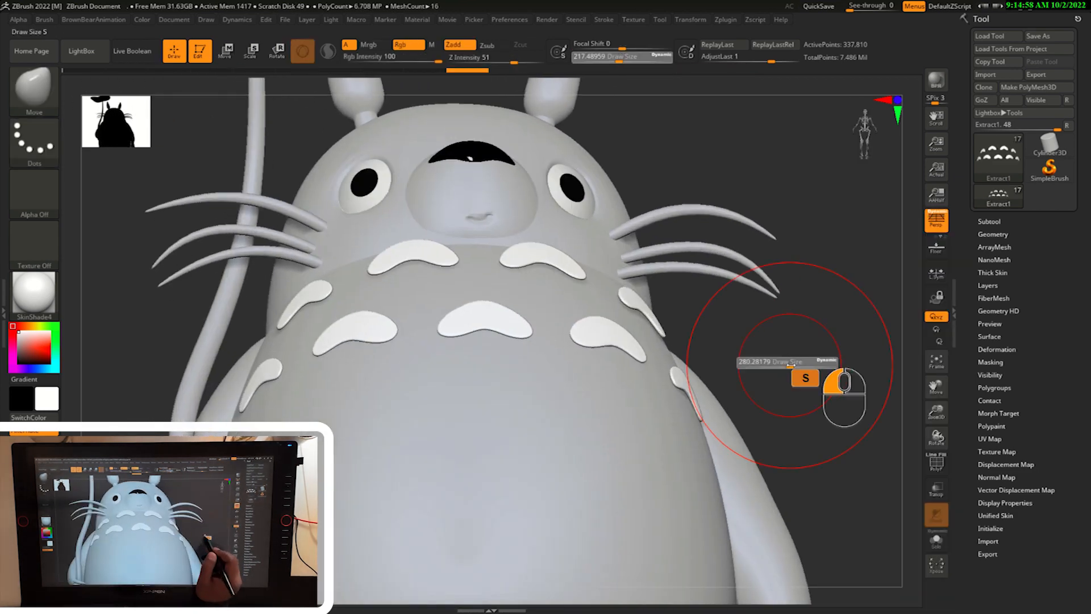
mouse_move(791, 365)
mouse_down()
mouse_move(572, 324)
mouse_move(583, 299)
mouse_move(508, 356)
mouse_move(638, 414)
mouse_move(693, 533)
mouse_move(670, 428)
mouse_move(735, 408)
mouse_move(689, 488)
mouse_move(701, 493)
mouse_move(759, 430)
mouse_move(745, 475)
mouse_move(649, 368)
mouse_move(711, 429)
mouse_move(760, 423)
mouse_move(779, 441)
mouse_move(512, 456)
mouse_move(611, 426)
mouse_move(565, 434)
mouse_move(711, 418)
mouse_up()
key(s)
key(s)
key(s)
key(s)
key(s)
key(s)
key(s)
mouse_move(803, 394)
mouse_down()
mouse_move(626, 458)
mouse_move(324, 282)
mouse_move(743, 370)
mouse_move(680, 359)
mouse_move(555, 433)
mouse_move(272, 369)
mouse_up()
- Make the head the active subtool and hide the whiskers, the leaf and its stem
alt+click(471, 270)
key(s)
key(s)
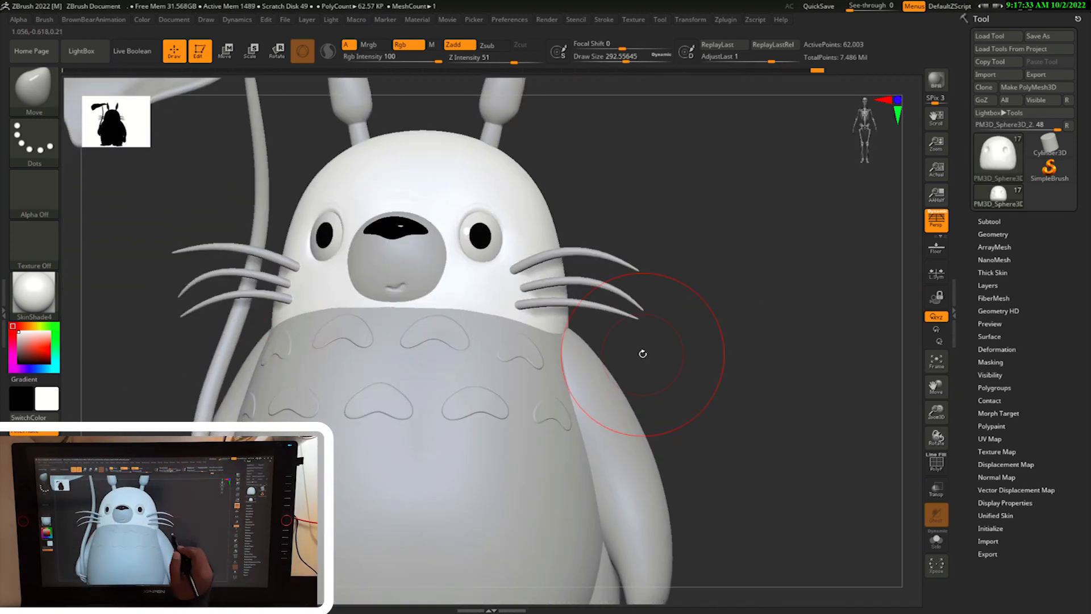
click(989, 221)
drag(992, 219, 1042, 220)
click(1068, 470)
click(1069, 573)
click(1069, 599)
mouse_move(796, 443)
alt+mouse_down()
mouse_move(791, 390)
mouse_move(818, 483)
alt+mouse_up()
- Reshape the lower sides of the head with the Move brush so they flow into the body at the neckline
key(s)
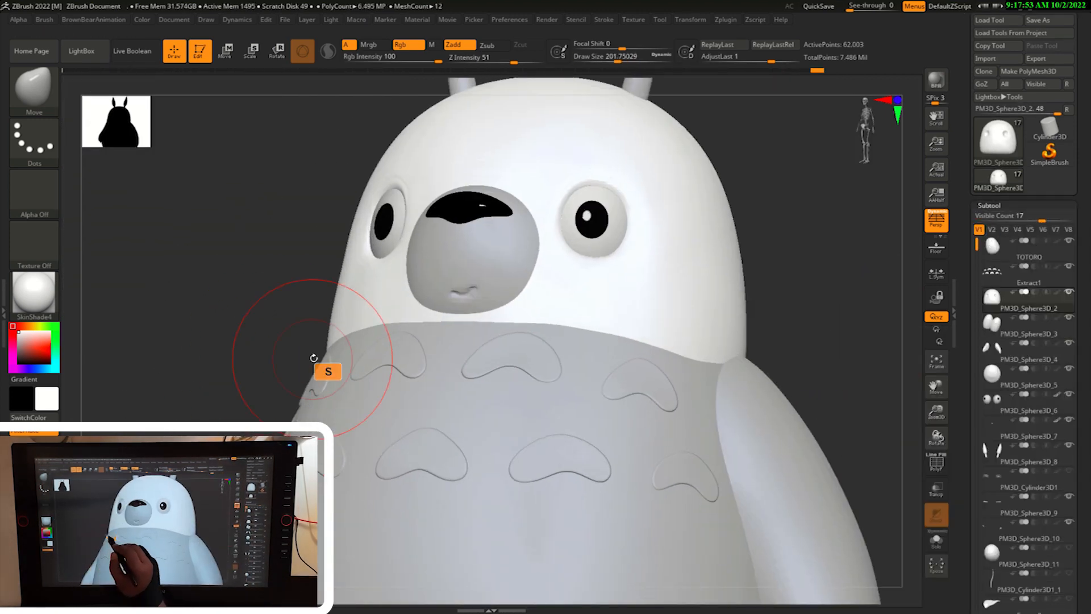
drag(283, 367, 286, 367)
drag(250, 352, 269, 347)
key(s)
drag(325, 319, 321, 319)
mouse_move(227, 364)
mouse_down()
mouse_move(267, 372)
mouse_move(178, 371)
mouse_move(320, 352)
mouse_move(310, 371)
mouse_up()
drag(227, 370, 284, 375)
shift+drag(818, 319, 771, 319)
key(s)
drag(297, 327, 292, 326)
mouse_move(248, 316)
mouse_down()
mouse_move(261, 313)
mouse_move(261, 295)
mouse_move(261, 307)
mouse_up()
mouse_move(775, 327)
mouse_down()
mouse_move(704, 327)
mouse_move(718, 339)
mouse_move(779, 332)
mouse_up()
shift+drag(551, 289, 548, 304)
- Shape the back of the head and the nape toward the body with a larger Move brush
drag(886, 321, 710, 324)
drag(523, 370, 534, 370)
drag(705, 346, 637, 347)
drag(563, 353, 564, 369)
drag(738, 350, 801, 349)
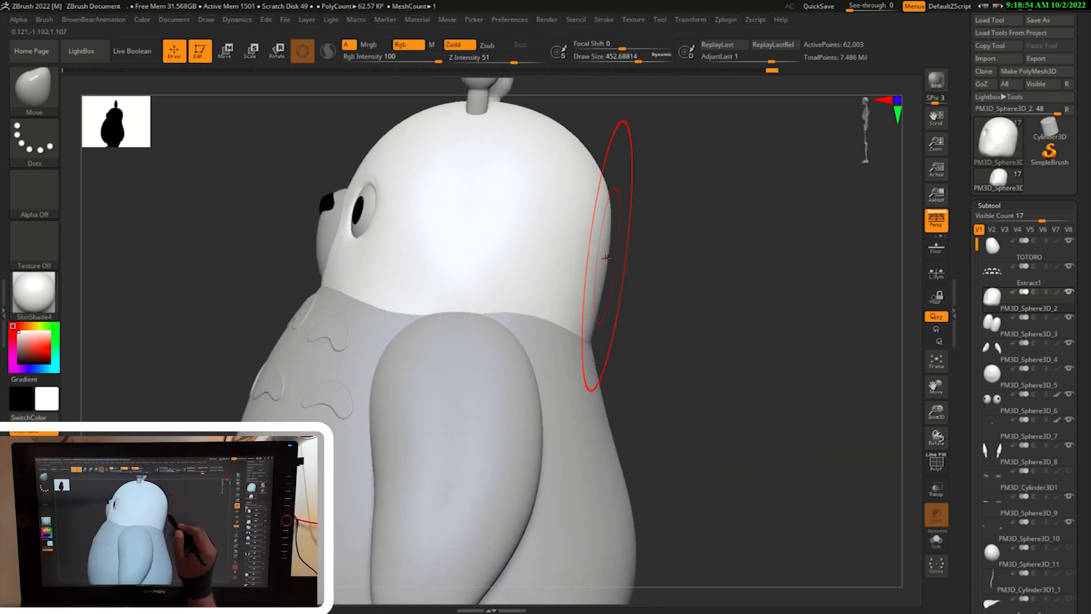
mouse_move(614, 286)
mouse_down()
mouse_move(707, 312)
mouse_move(609, 305)
mouse_move(816, 333)
mouse_move(744, 311)
mouse_move(890, 378)
mouse_up()
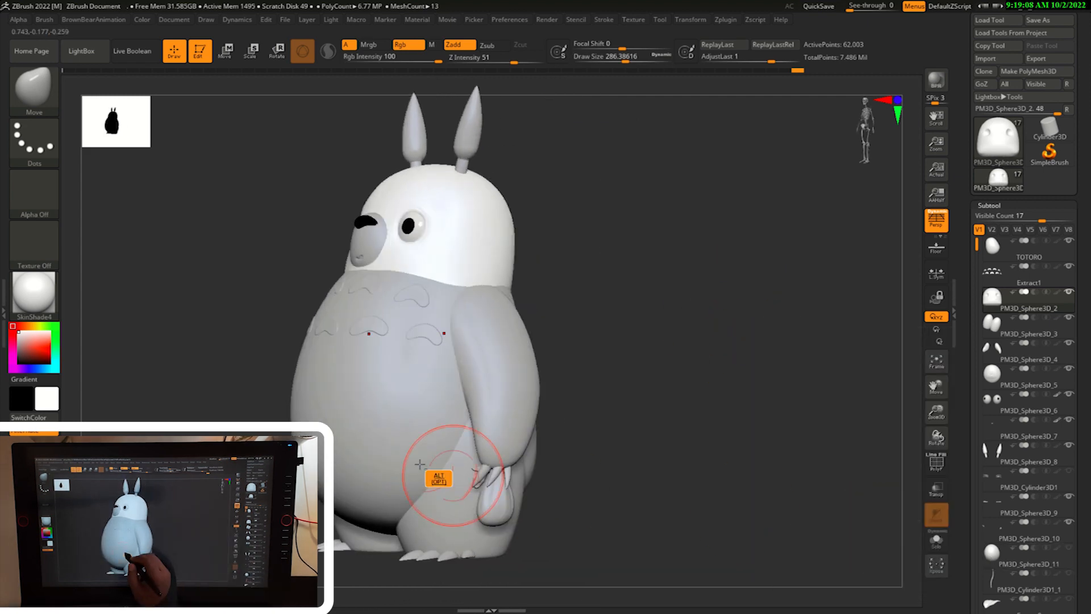
- Select the body and merge it down with the chest markings and the head into one subtool
alt+click(426, 470)
click(1005, 207)
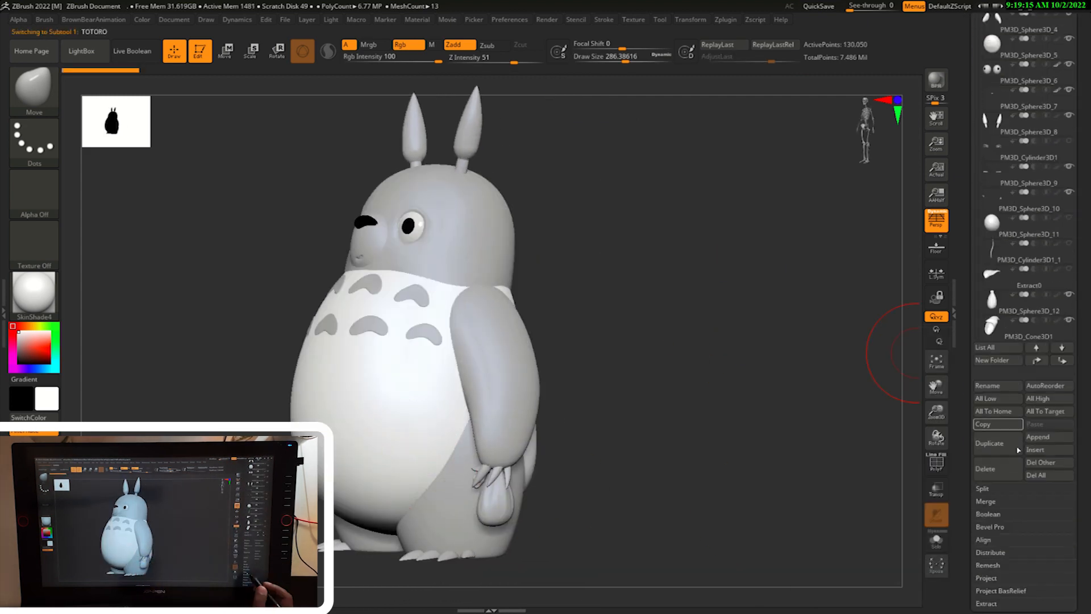
click(993, 513)
drag(964, 418, 966, 457)
click(992, 65)
- Show the polygroups of the merged mesh and isolate the chest markings from the body and head
click(993, 568)
click(908, 590)
drag(964, 310, 965, 503)
drag(721, 463, 806, 468)
key(shift+f)
alt+drag(806, 409, 813, 483)
ctrl+shift+click(473, 419)
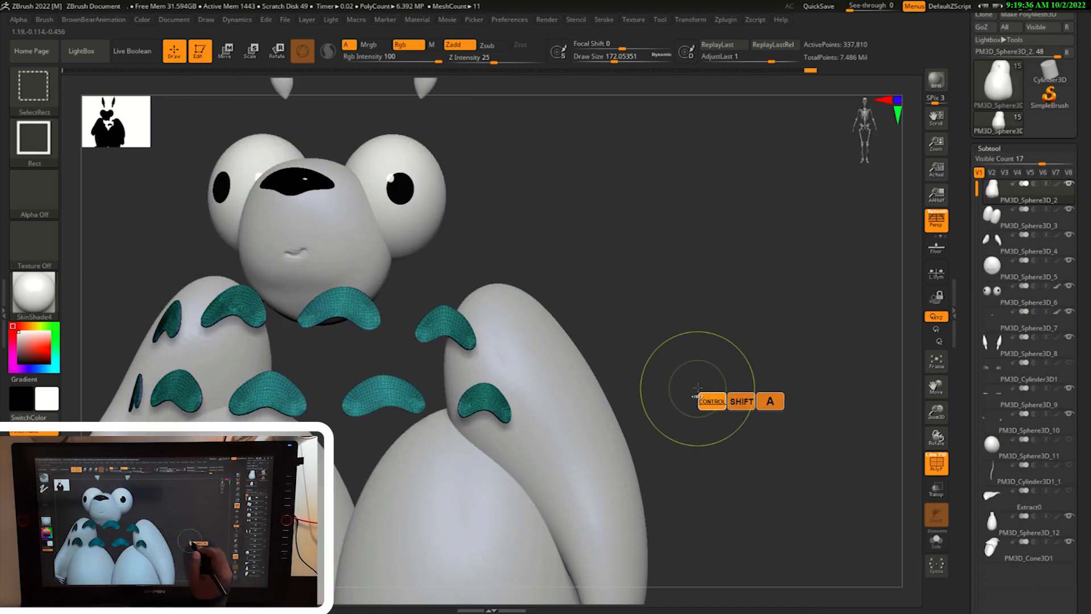
key(ctrl+a)
ctrl+shift+click(722, 386)
- Turn on symmetry for the merged body, adjust the brush size and switch off the wireframe display
alt+drag(768, 425, 733, 380)
key(x)
click(711, 386)
mouse_move(760, 416)
alt+mouse_down()
mouse_move(785, 404)
mouse_move(798, 365)
alt+mouse_up()
key(s)
click(767, 410)
key(shift+f)
mouse_move(798, 364)
alt+mouse_down()
mouse_move(808, 375)
mouse_move(787, 369)
mouse_move(815, 354)
mouse_move(795, 318)
alt+mouse_up()
key(s)
click(790, 366)
shift+drag(807, 353, 841, 363)
- Fuse the head and body into one continuous surface with DynaMesh at resolution 288
drag(967, 456, 967, 393)
click(989, 86)
click(993, 99)
click(992, 276)
- Smooth the seam between head and body around the neck, sides and back
mouse_move(790, 387)
mouse_down()
mouse_move(784, 437)
mouse_move(563, 317)
mouse_up()
shift+drag(457, 299, 402, 311)
drag(819, 341, 739, 341)
shift+drag(693, 336, 605, 328)
mouse_move(718, 320)
shift+mouse_down()
mouse_move(779, 348)
mouse_move(713, 331)
shift+mouse_up()
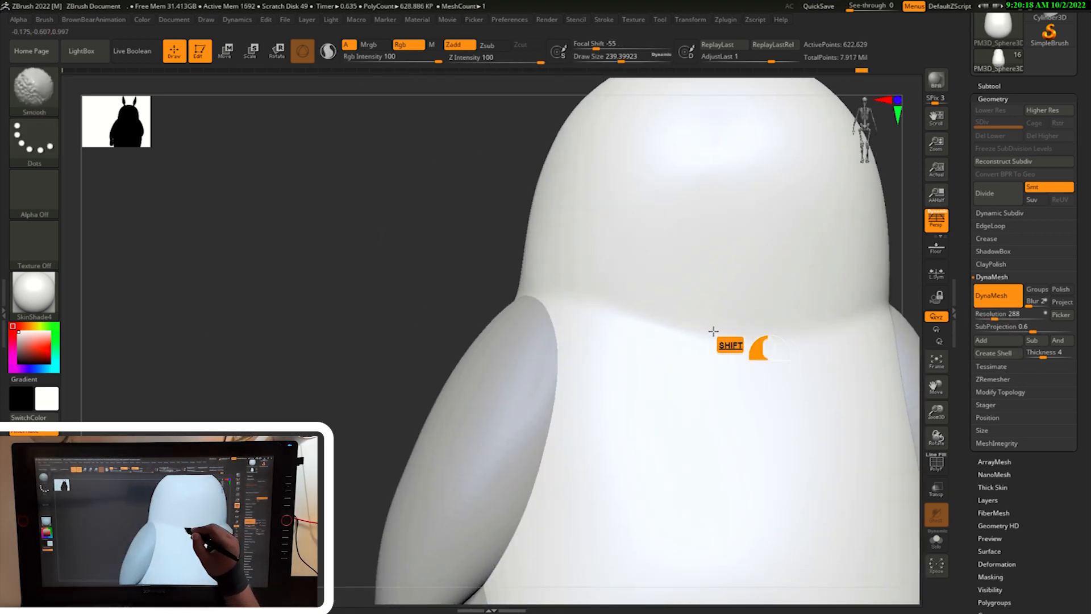
shift+drag(631, 294, 597, 295)
mouse_move(902, 273)
alt+mouse_down()
mouse_move(823, 289)
mouse_move(887, 307)
alt+mouse_up()
- Reshape the nape and upper back of the fused body with a large Move brush
key(s)
drag(796, 324, 800, 324)
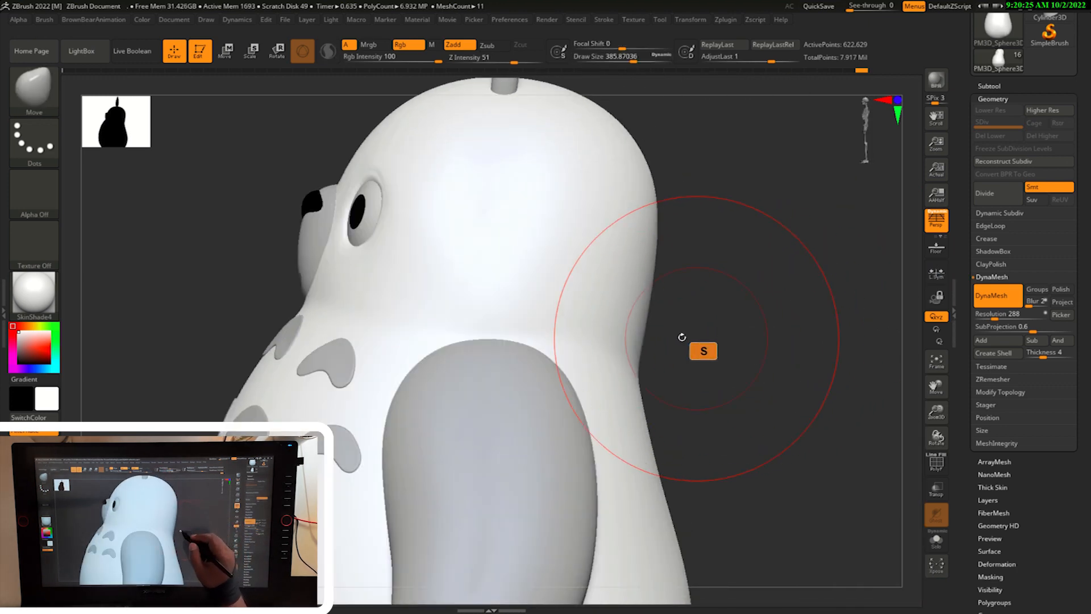
mouse_move(691, 366)
mouse_down()
mouse_move(707, 424)
mouse_move(733, 363)
mouse_up()
key(s)
mouse_move(676, 296)
shift+mouse_down()
mouse_move(664, 294)
mouse_move(767, 389)
mouse_move(616, 345)
mouse_move(613, 275)
mouse_move(652, 209)
mouse_move(819, 370)
mouse_move(621, 382)
mouse_move(792, 382)
mouse_move(754, 463)
shift+mouse_up()
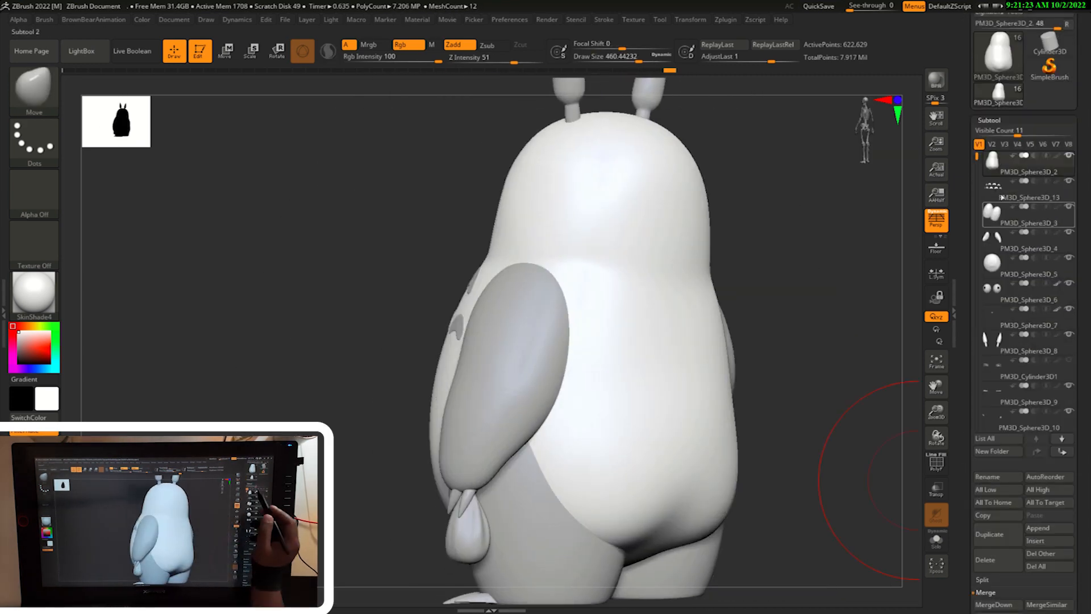
- Select the chest markings and adjust them with the Move brush to follow the reshaped belly
shift+drag(1017, 432, 697, 296)
alt+drag(791, 301, 775, 295)
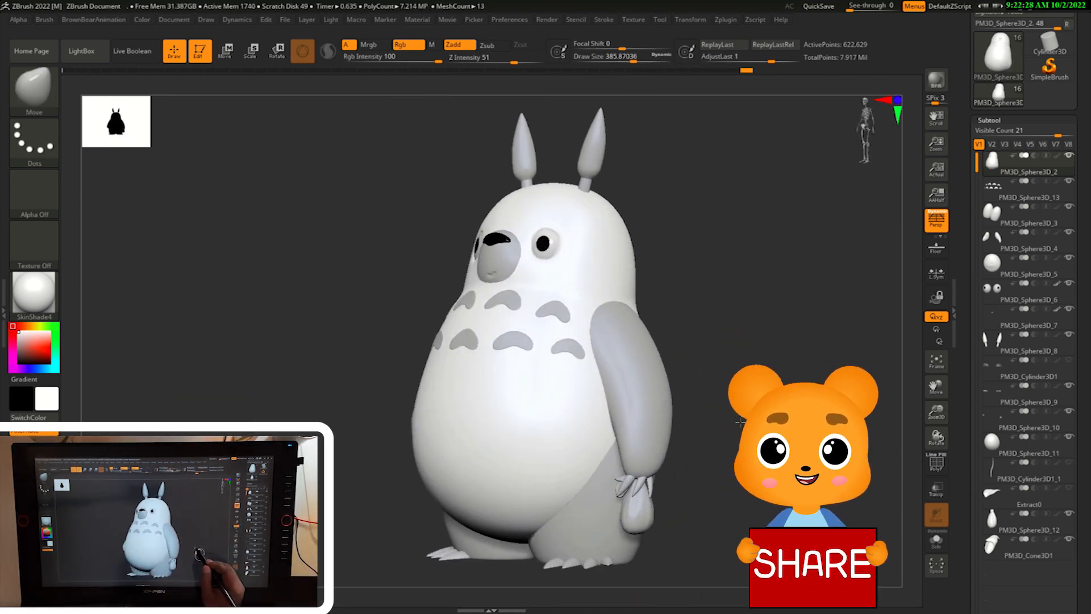
key(s)
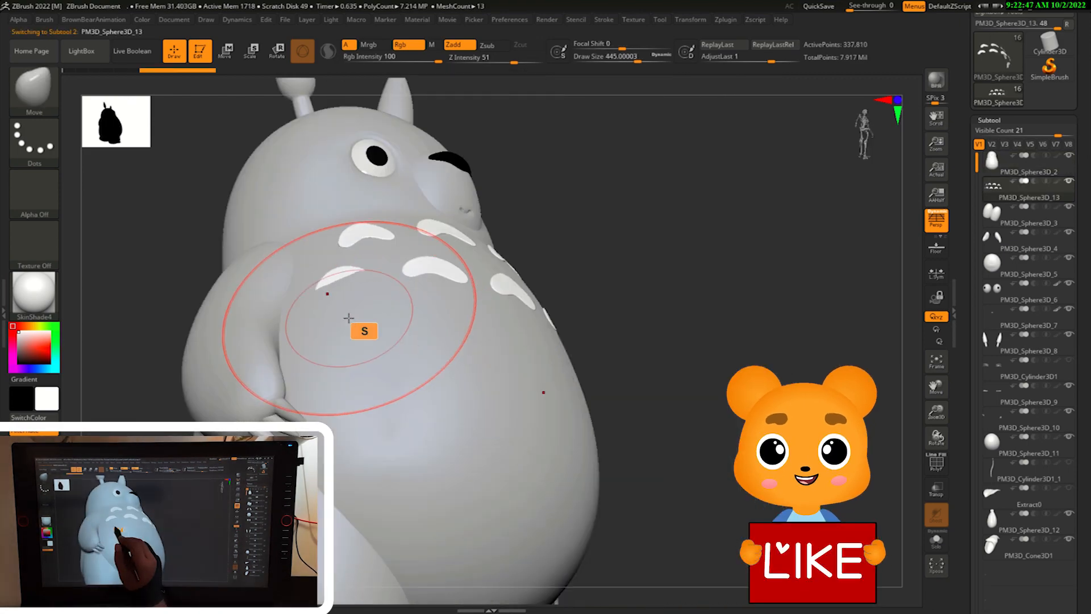
drag(348, 312, 203, 379)
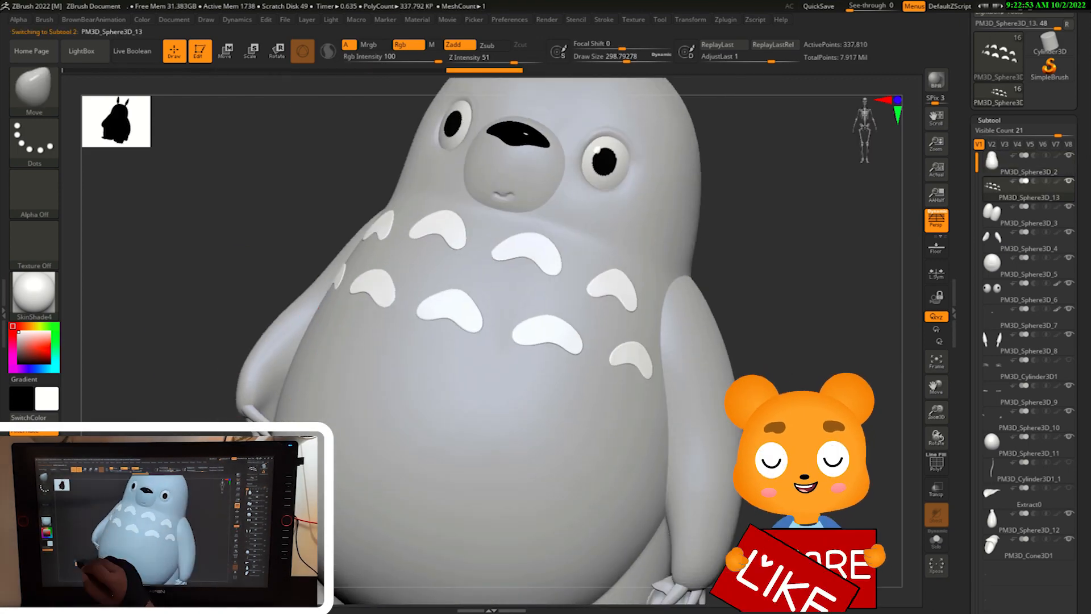
alt+click(491, 365)
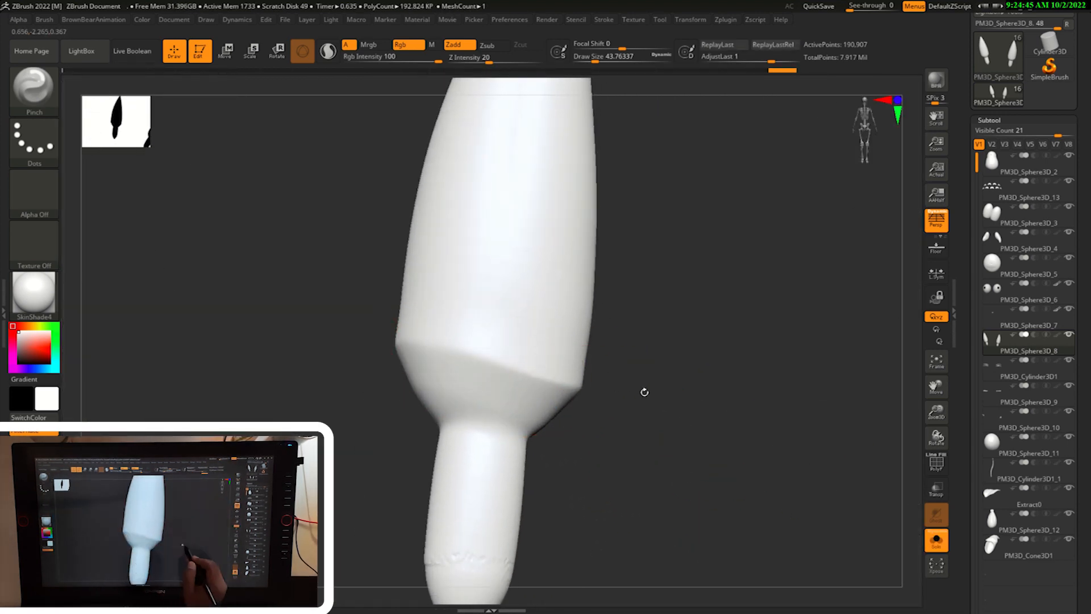
- Smooth the ear's lower rim and the rough ring near the end of its stem
shift+drag(644, 392, 542, 412)
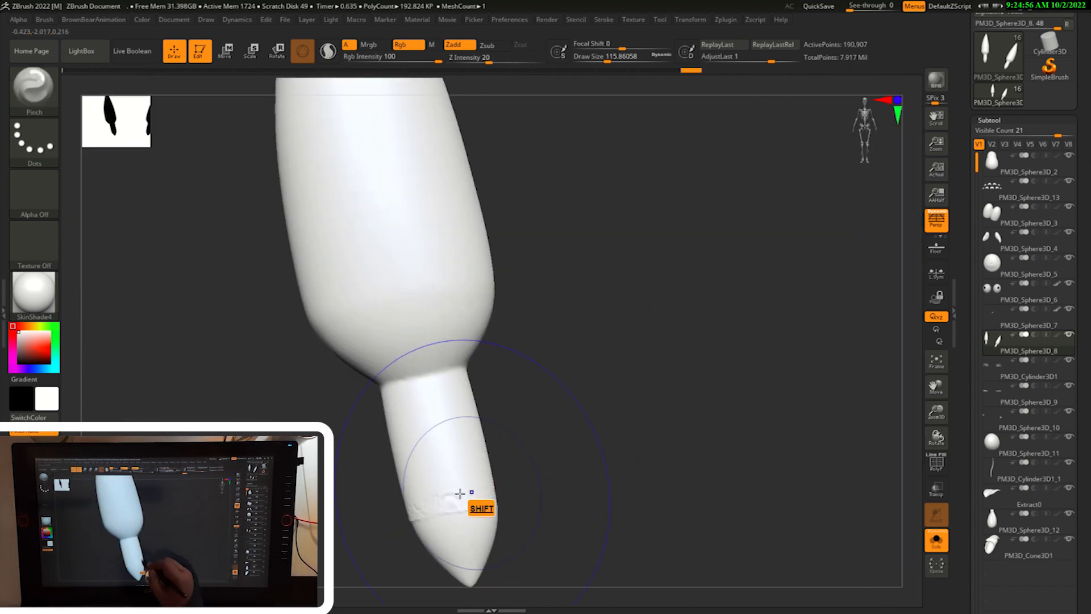
key(s)
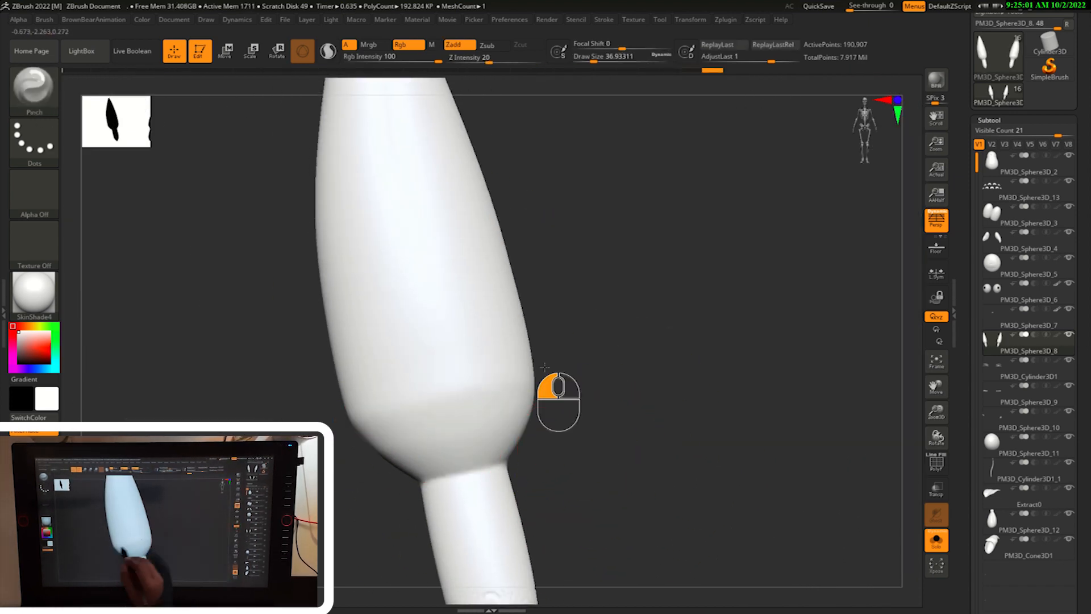
mouse_move(608, 394)
mouse_down()
mouse_move(587, 444)
mouse_move(436, 450)
mouse_move(526, 390)
mouse_move(495, 362)
mouse_move(506, 343)
mouse_move(679, 369)
mouse_move(567, 402)
mouse_move(638, 292)
mouse_move(744, 375)
mouse_move(786, 352)
mouse_up()
- Change the model's material to BasicMaterial and smooth the transition between the ear and its stem
click(34, 293)
click(308, 294)
key(s)
drag(718, 519, 745, 362)
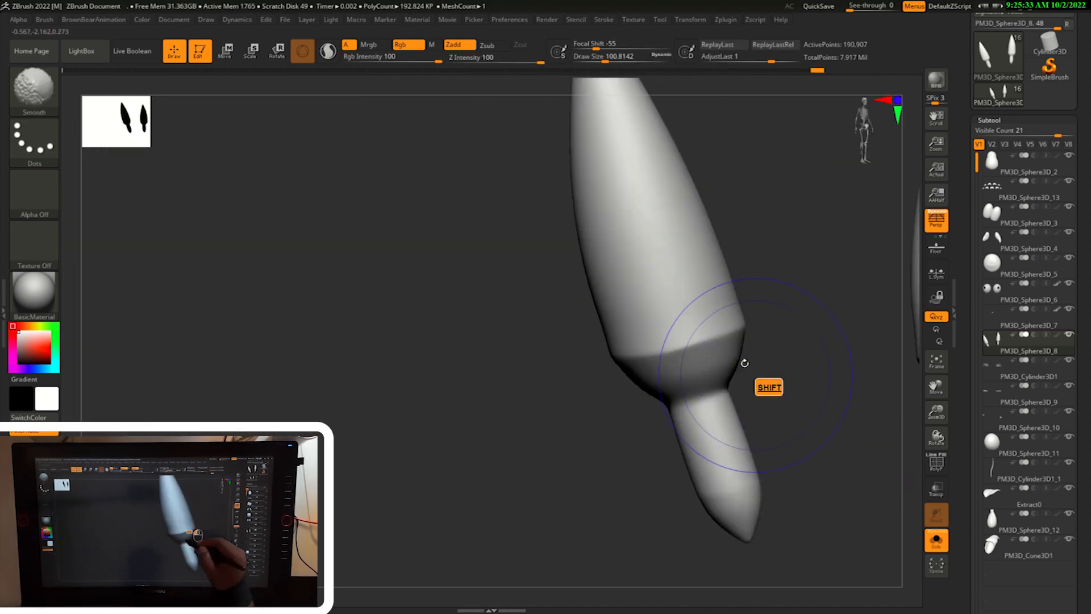
mouse_move(555, 496)
shift+mouse_down()
mouse_move(775, 419)
mouse_move(731, 431)
mouse_move(682, 398)
shift+mouse_up()
- Reshape the ear's lower rim using the Move brush at a draw size of about 101, smoothing between strokes
key(b)
click(653, 236)
key(s)
key(s)
drag(638, 353, 643, 353)
mouse_move(567, 363)
shift+mouse_down()
mouse_move(682, 371)
mouse_move(647, 357)
shift+mouse_up()
key(s)
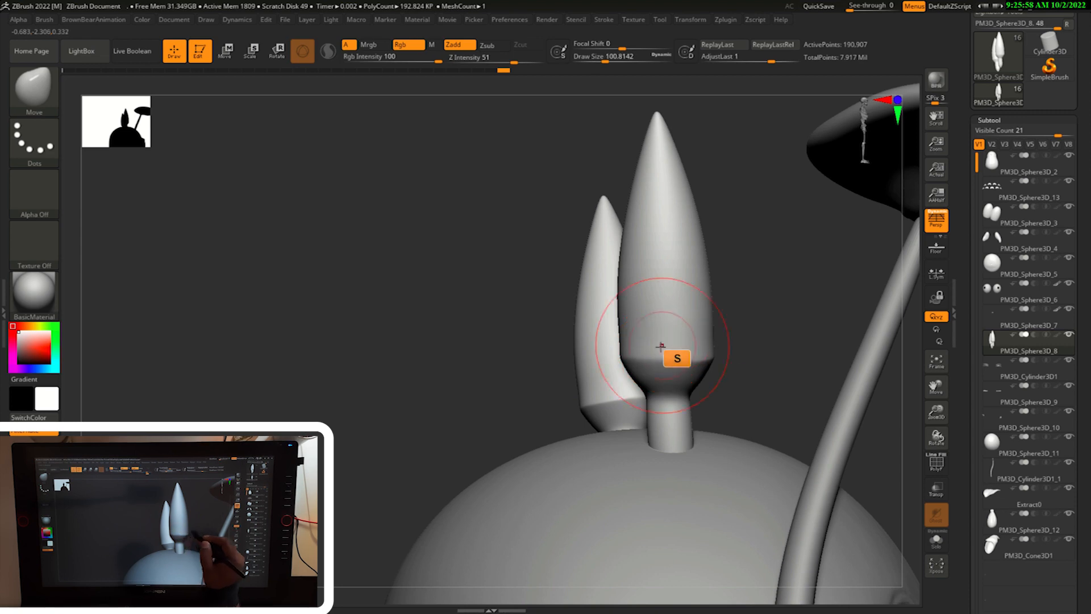
drag(708, 352, 704, 354)
mouse_move(841, 369)
mouse_down()
mouse_move(732, 406)
mouse_move(682, 392)
mouse_up()
drag(759, 379, 828, 387)
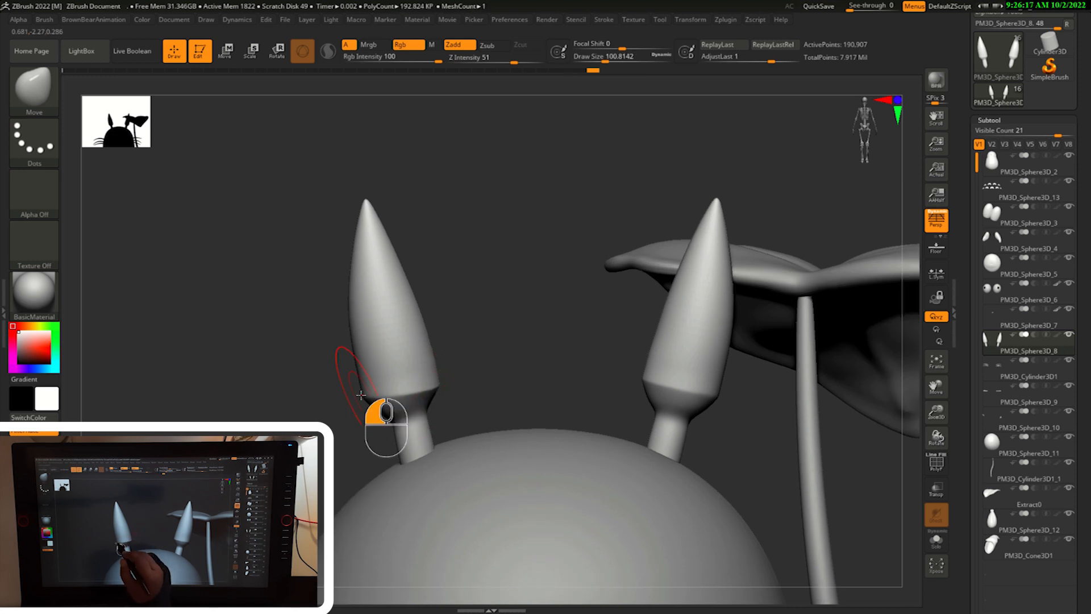
- Smooth the tapered area between the ears' lower rim and the stems
alt+drag(465, 368, 483, 375)
shift+drag(418, 395, 422, 403)
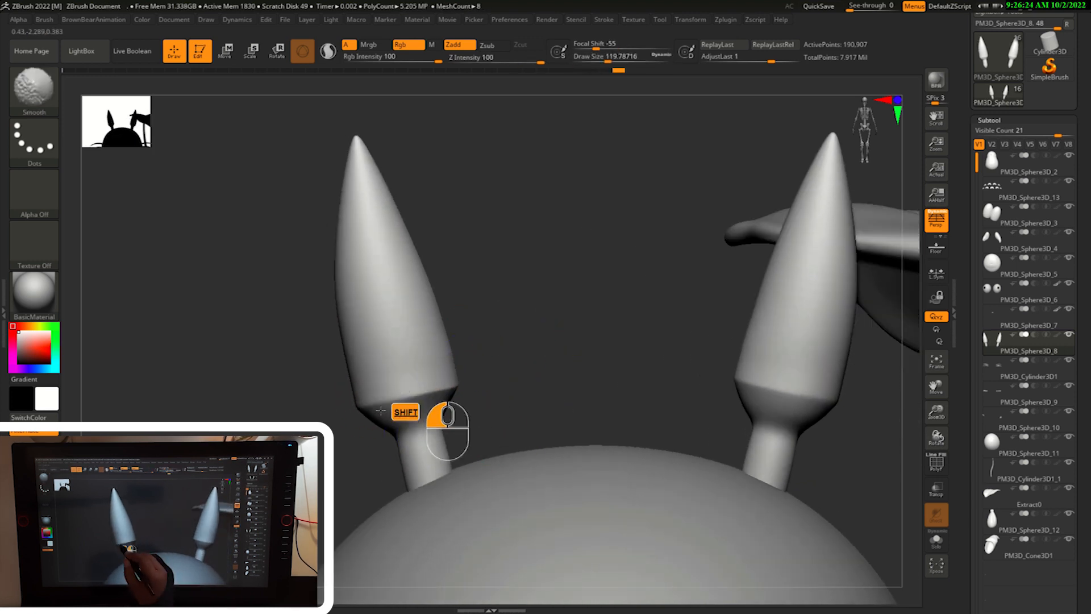
drag(483, 318, 608, 358)
shift+drag(363, 395, 376, 391)
drag(483, 386, 546, 390)
- Even out the lower rim of the ears from several sides using the Move brush at a draw size of about 80
key(s)
drag(389, 395, 393, 396)
drag(438, 375, 472, 380)
drag(422, 403, 427, 407)
drag(489, 390, 568, 369)
drag(705, 372, 620, 379)
drag(347, 400, 354, 401)
drag(514, 386, 588, 378)
drag(304, 408, 340, 403)
drag(432, 386, 483, 384)
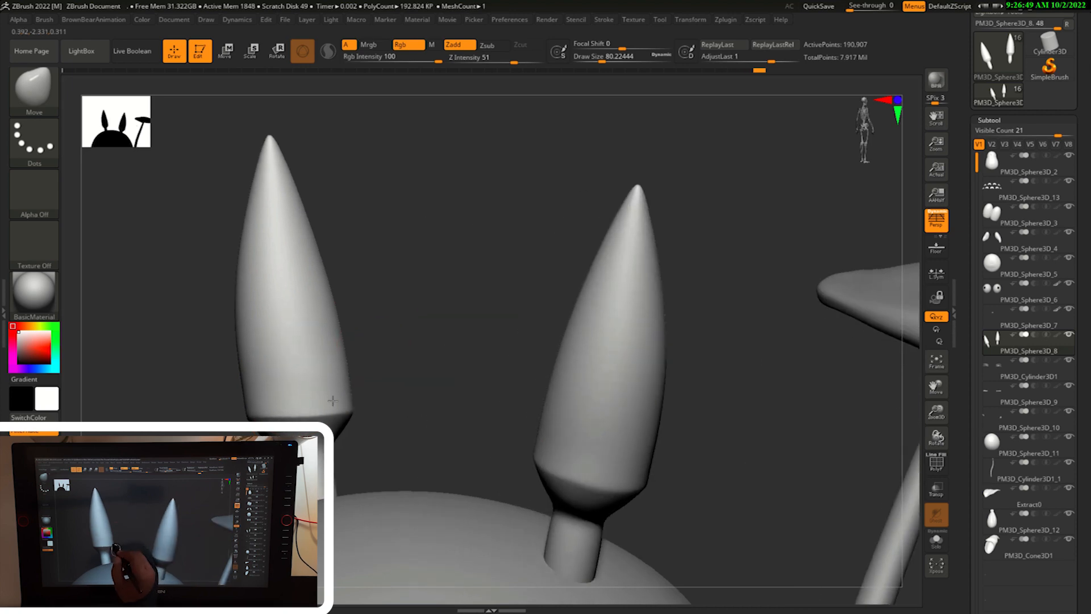
- Refine the ears' rim outline using the Move brush at a draw size of about 101 and smooth its edge
drag(245, 429, 239, 428)
drag(423, 387, 471, 384)
key(s)
drag(239, 409, 275, 402)
drag(455, 392, 412, 392)
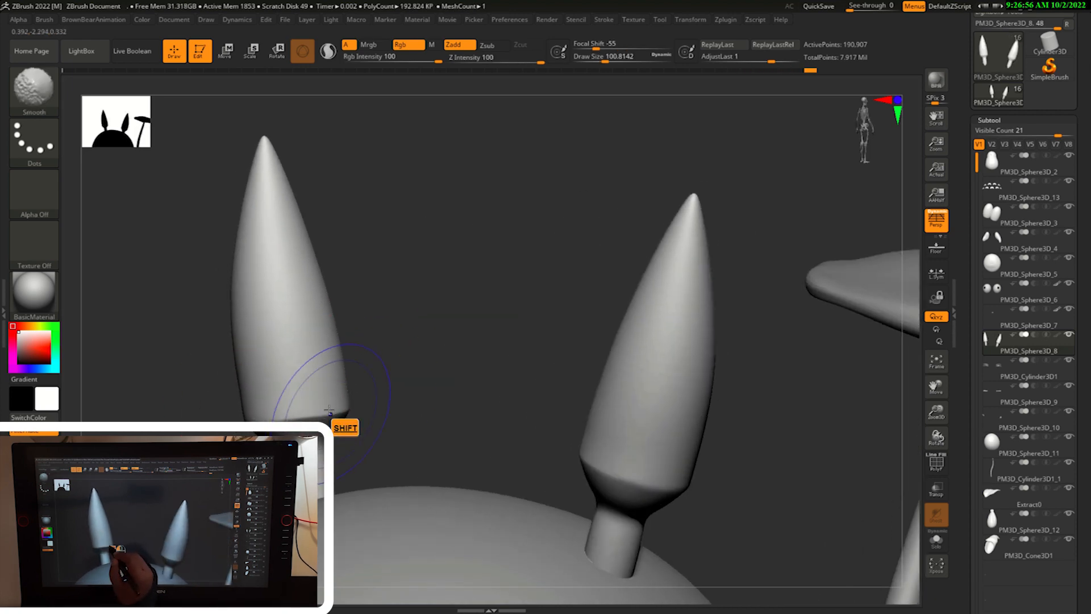
shift+drag(292, 401, 306, 398)
mouse_move(443, 387)
mouse_down()
mouse_move(407, 387)
mouse_move(418, 341)
mouse_up()
- Apply the Polish deformation to the ears with a value of 54
drag(706, 419, 488, 412)
alt+drag(636, 421, 636, 396)
drag(699, 420, 631, 426)
mouse_move(705, 483)
alt+mouse_down()
mouse_move(714, 441)
mouse_move(759, 440)
alt+mouse_up()
drag(979, 574, 978, 244)
drag(979, 496, 983, 339)
drag(989, 605, 999, 471)
click(998, 470)
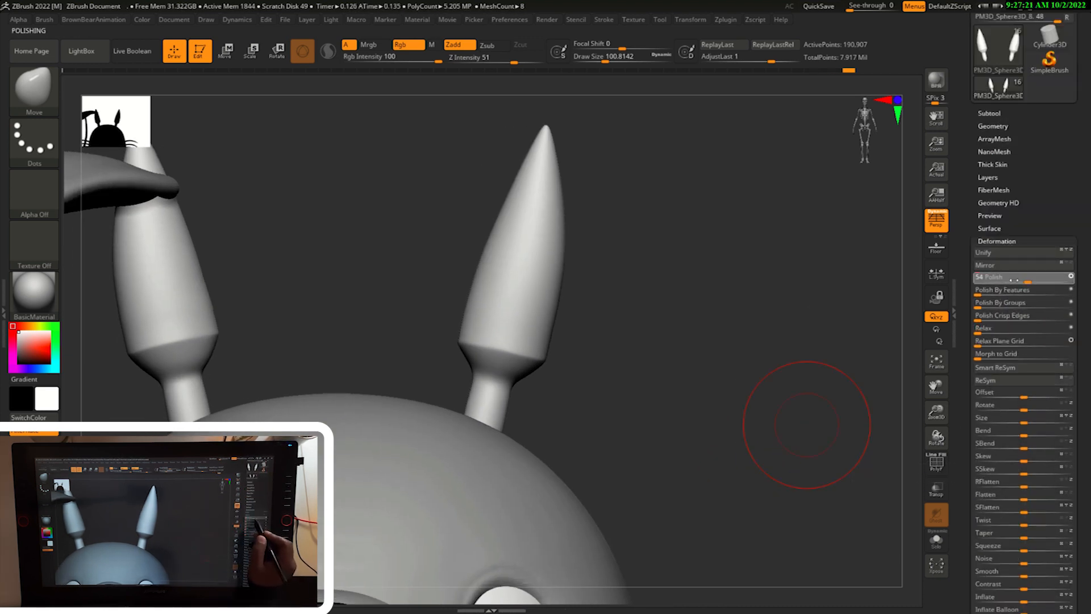
- Select the muzzle and remesh it with DynaMesh at resolution 816
alt+drag(806, 425, 910, 245)
click(992, 126)
ctrl+drag(822, 284, 790, 357)
mouse_move(768, 304)
alt+mouse_down()
mouse_move(782, 283)
mouse_move(787, 341)
alt+mouse_up()
key(s)
drag(432, 476, 421, 476)
- Carve a small lopsided smile low on the muzzle with the DamStandard brush and symmetry off
key(b)
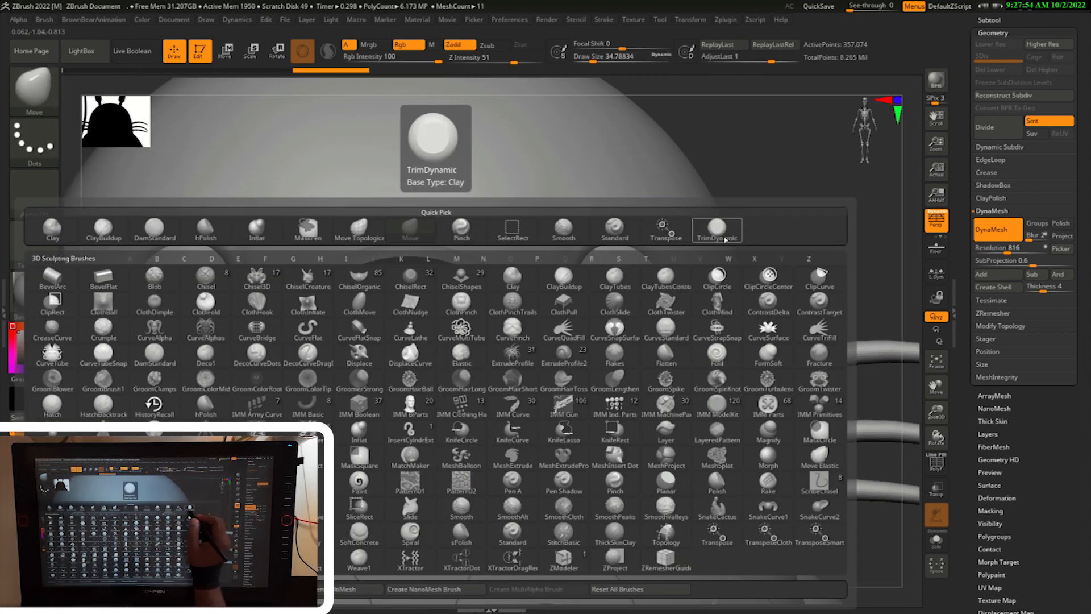
key(d)
key(s)
alt+drag(806, 254, 701, 331)
key(x)
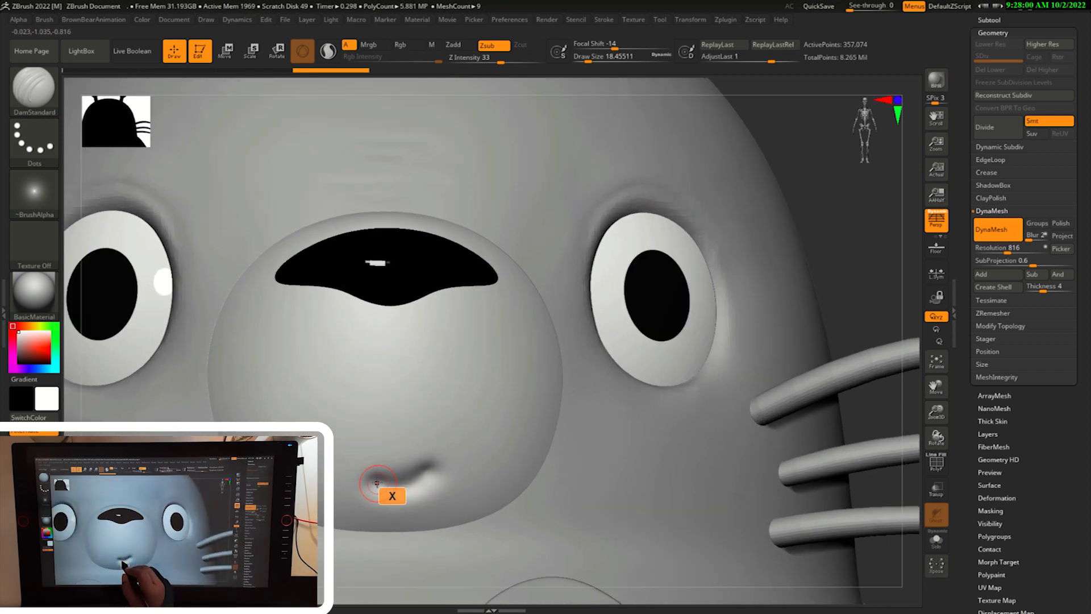
mouse_move(841, 311)
alt+mouse_down()
mouse_move(872, 301)
mouse_move(738, 397)
alt+mouse_up()
- Sharpen and smooth the mouth line using the DamStandard brush at a draw size of about 10.5
key(b)
click(558, 231)
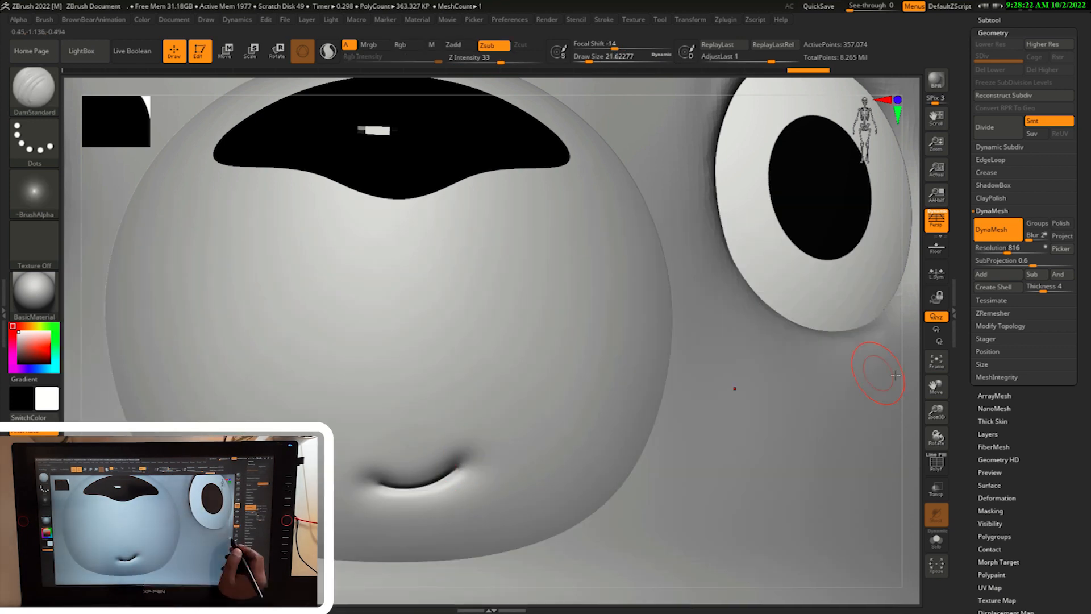
key(s)
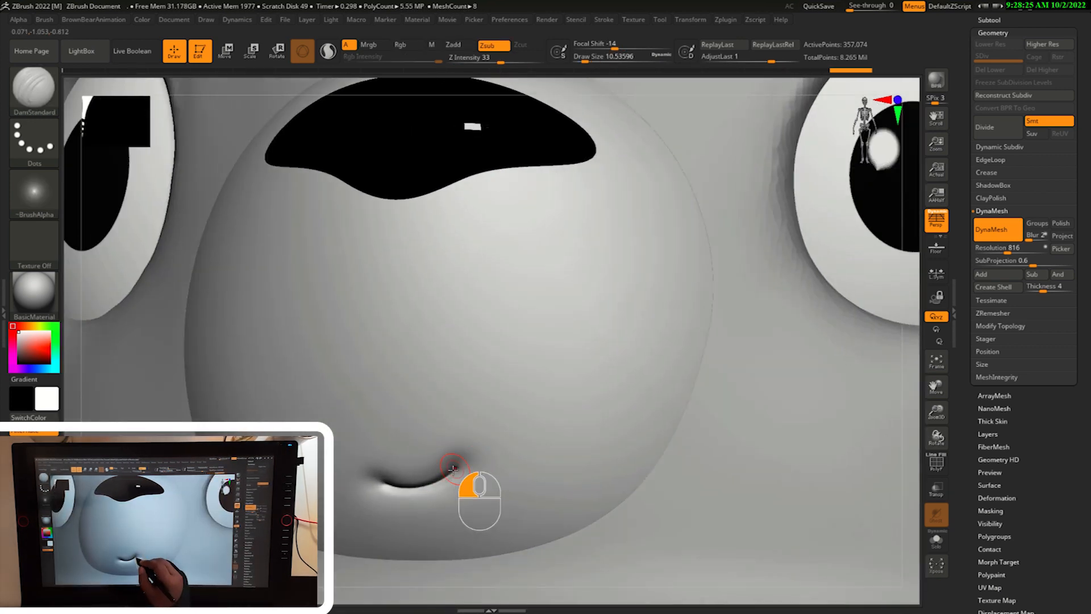
key(shift)
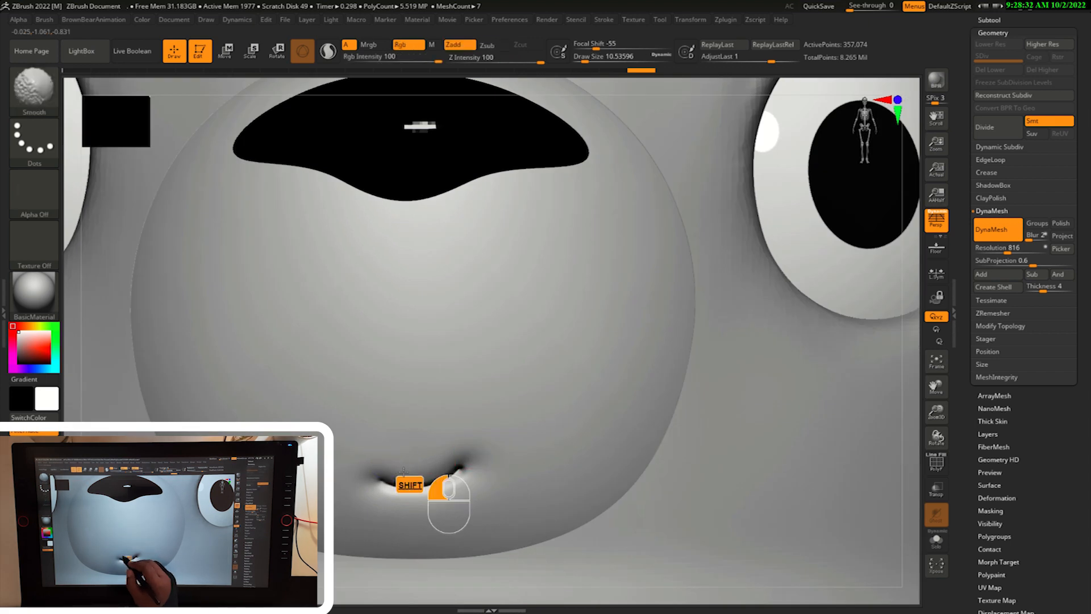
- Build up the mouth corners with the ClayBuildup brush and smooth them into the muzzle
key(b)
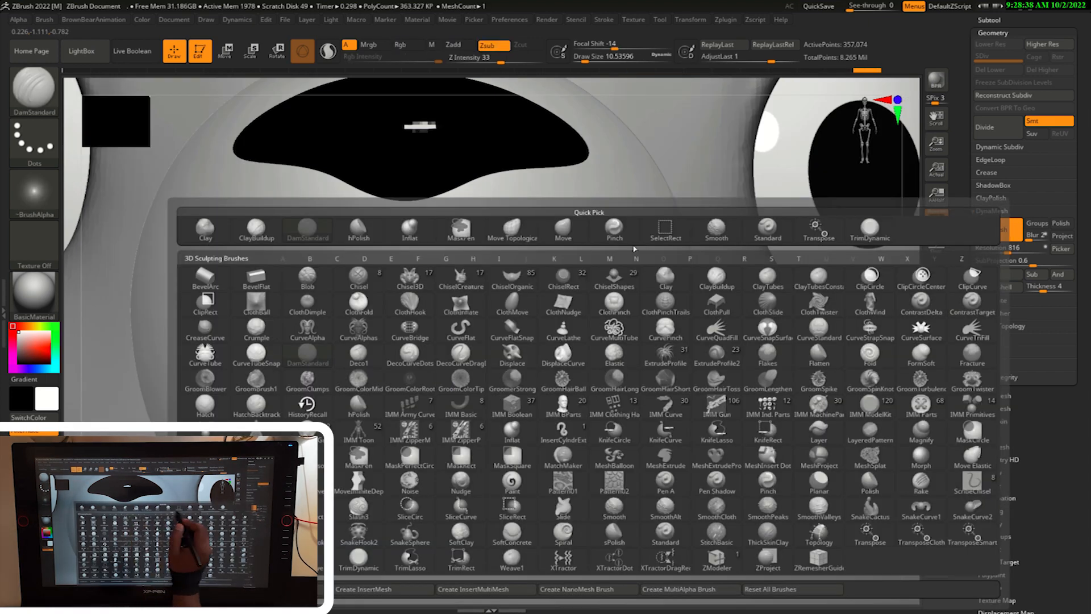
key(c)
key(b)
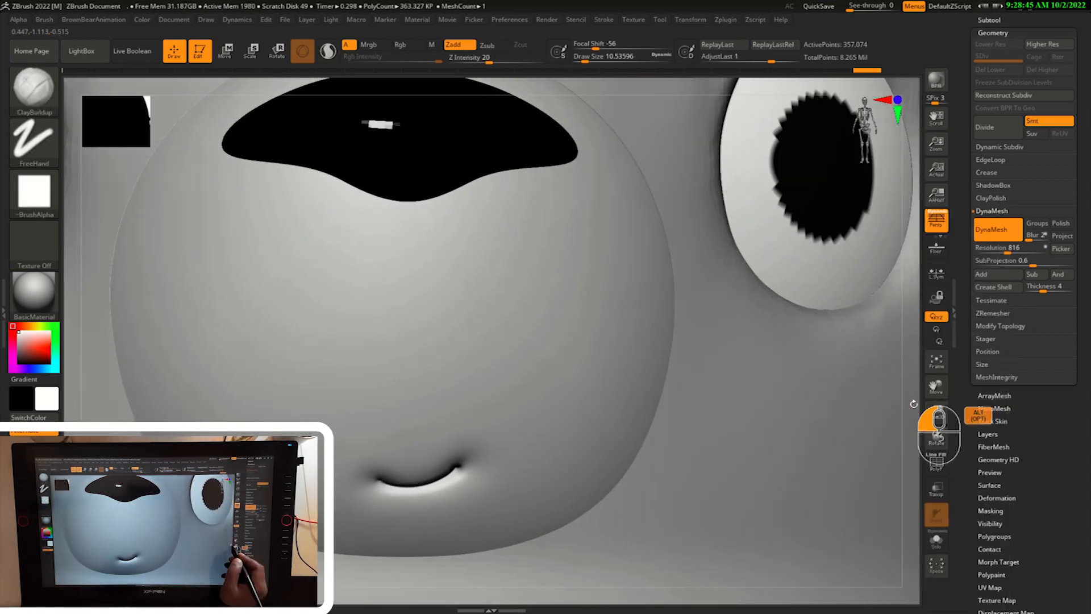
key(s)
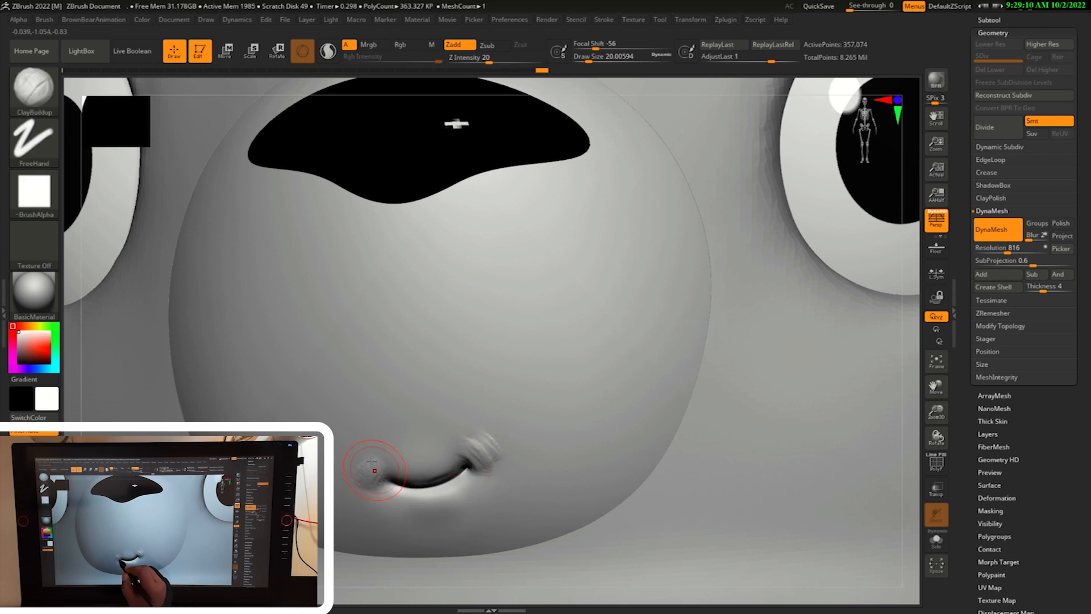
key(shift)
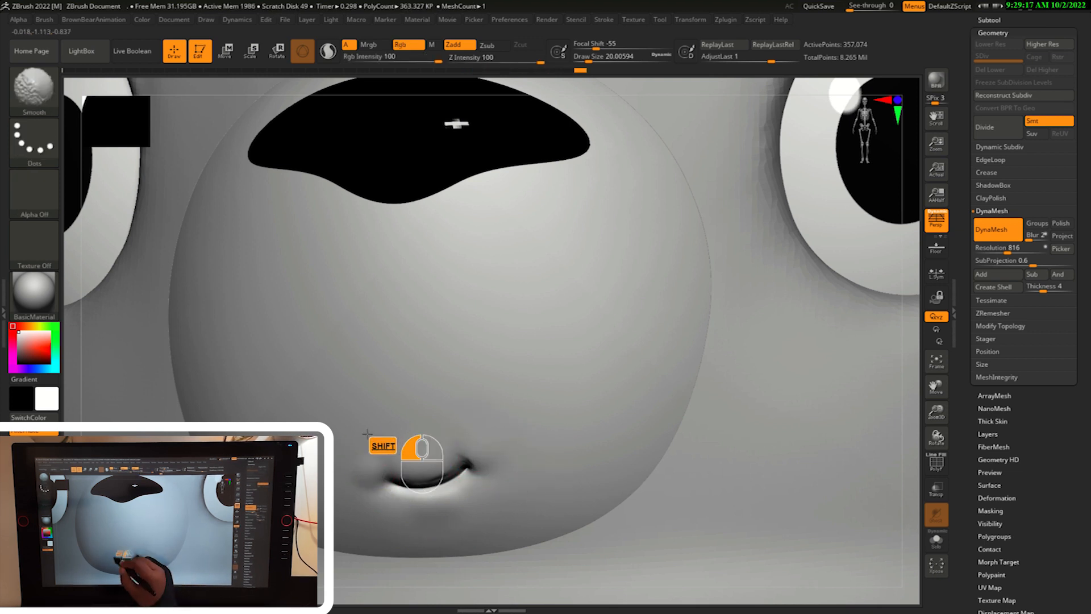
shift+drag(376, 423, 374, 447)
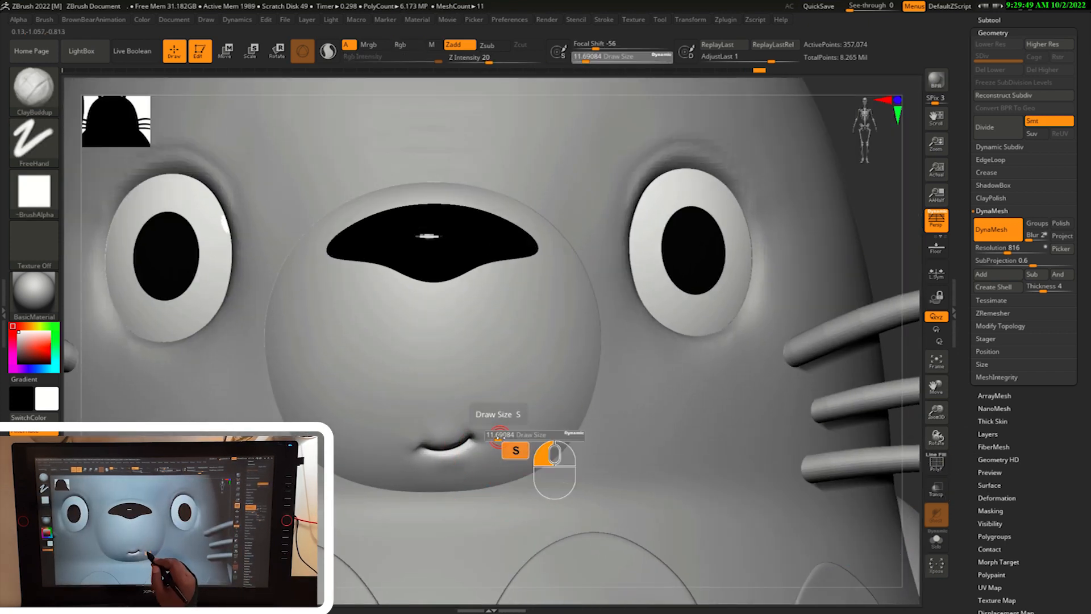
shift+drag(500, 419, 500, 418)
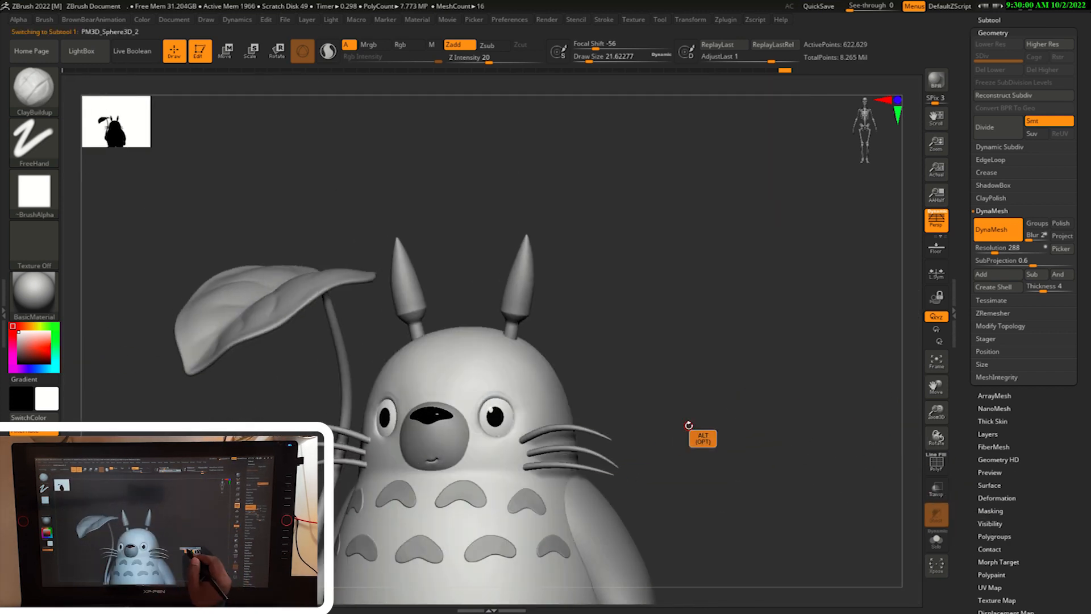
- Smooth the body surface between the muzzle and the chest markings at a draw size of about 158
key(s)
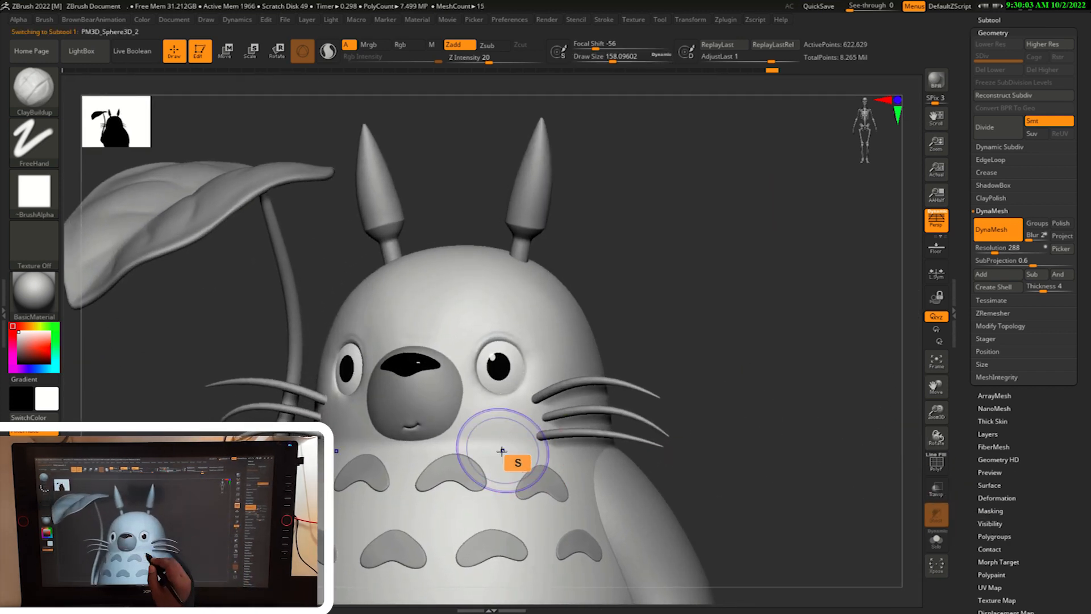
key(shift)
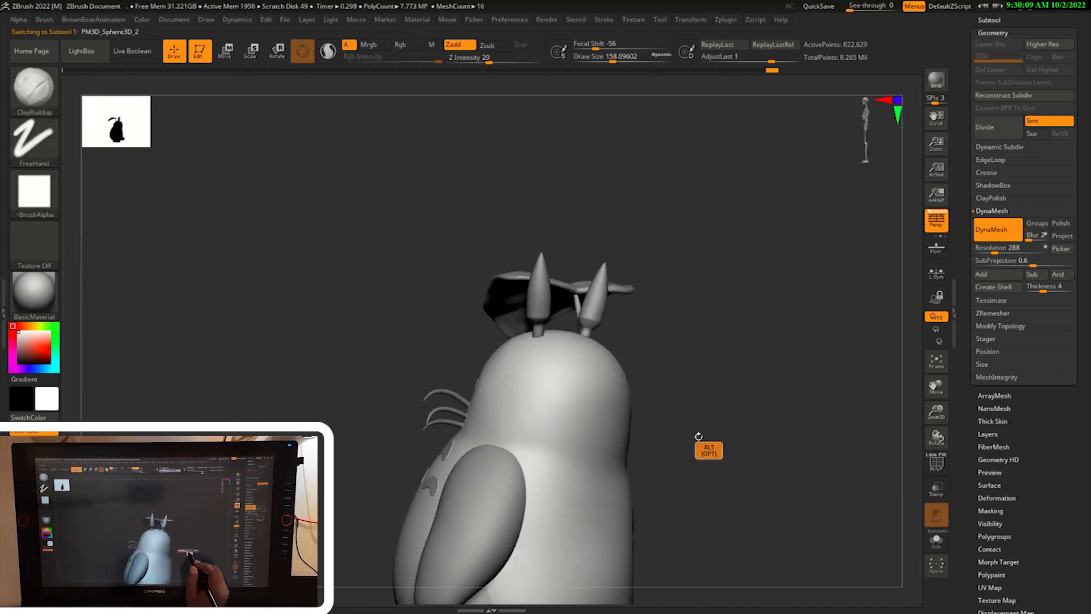
drag(704, 445, 704, 447)
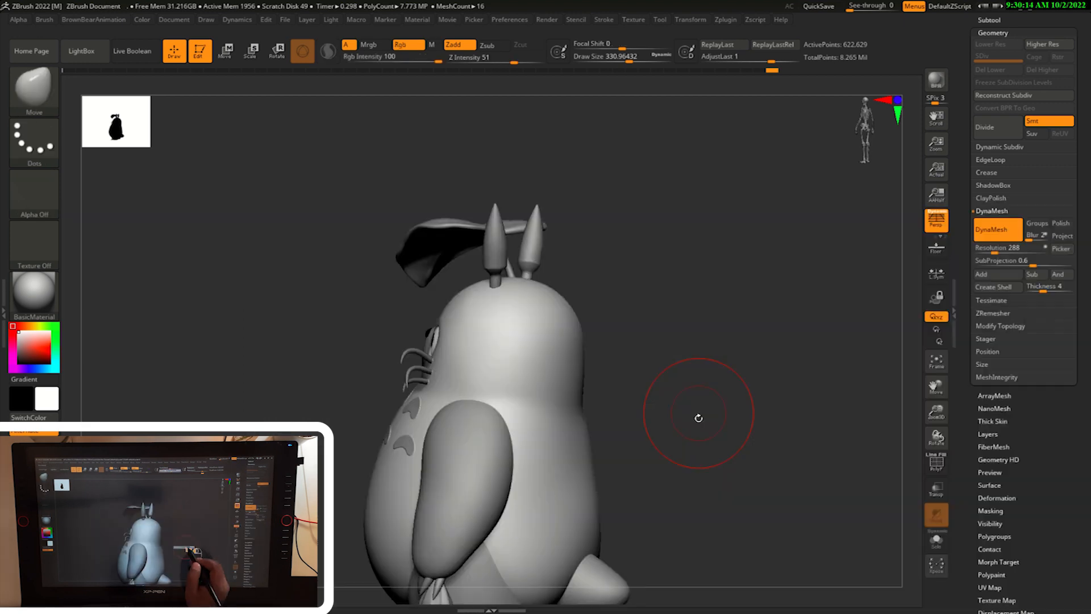
- Reshape the back of the head and nape with a large Move brush and smooth the transition
key(s)
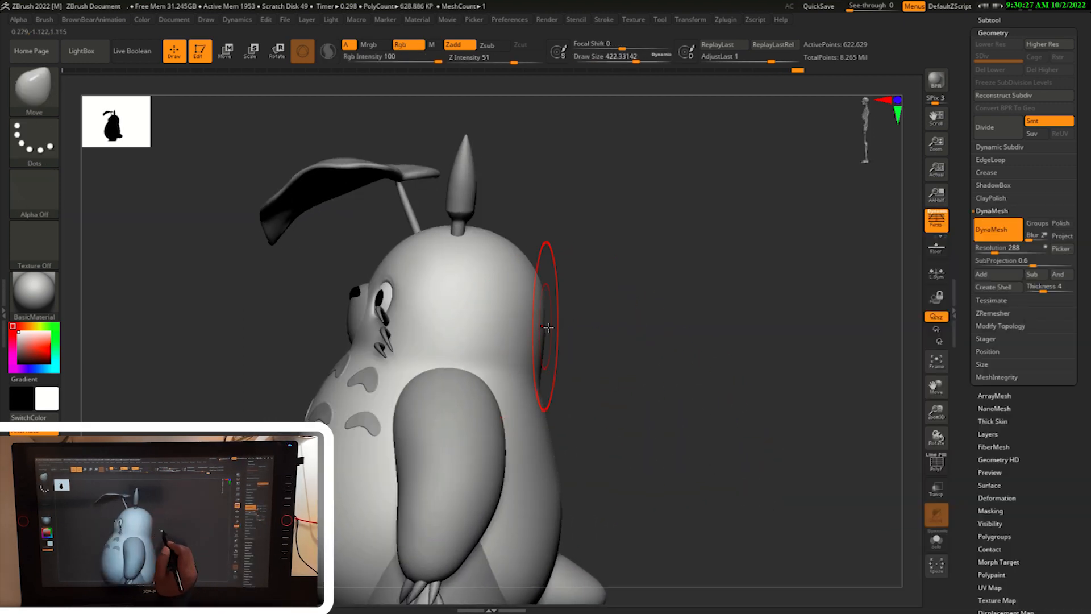
drag(625, 327, 608, 341)
alt+drag(591, 273, 567, 301)
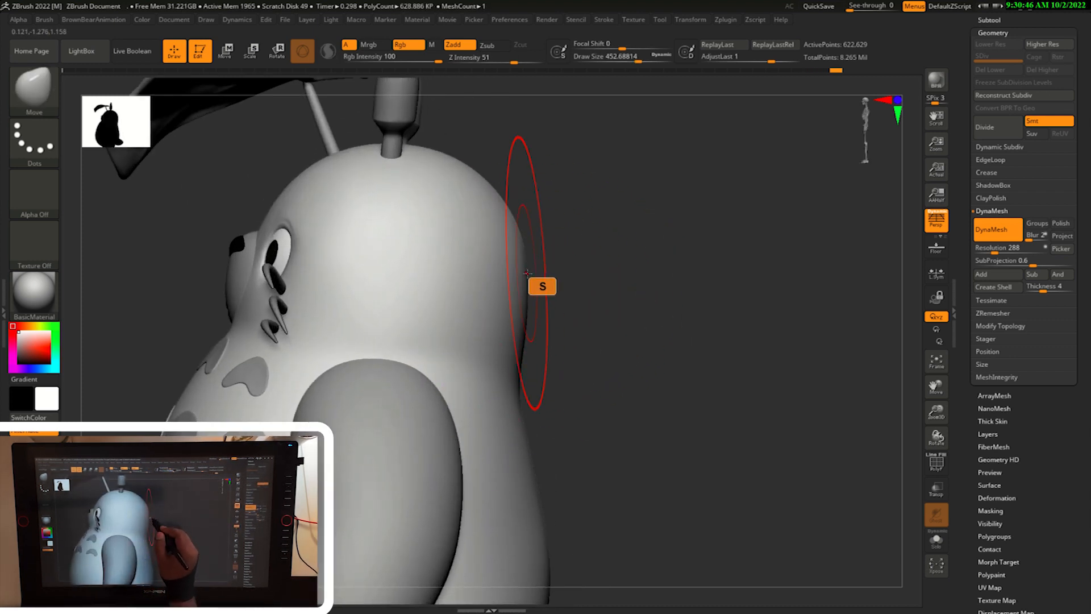
drag(574, 372, 526, 379)
drag(579, 405, 627, 425)
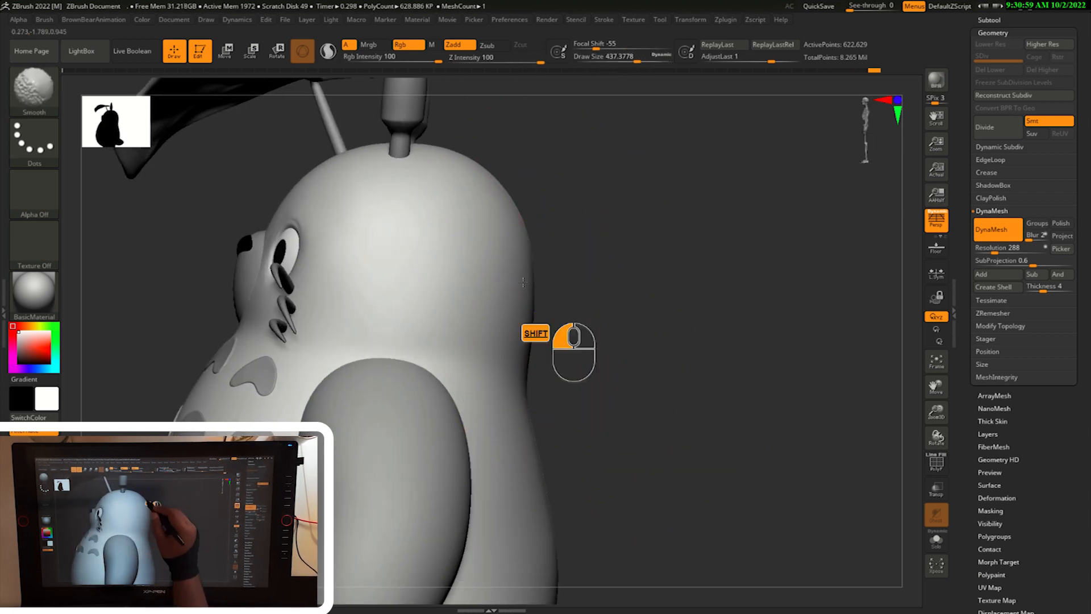
shift+drag(511, 203, 500, 186)
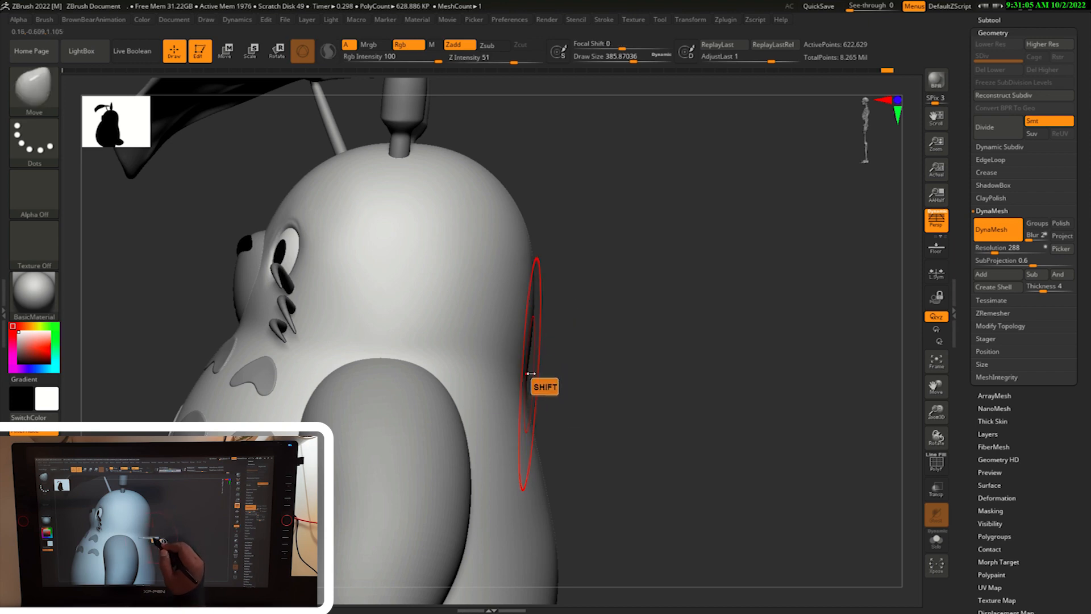
mouse_move(530, 332)
mouse_down()
mouse_move(604, 302)
mouse_move(530, 285)
mouse_up()
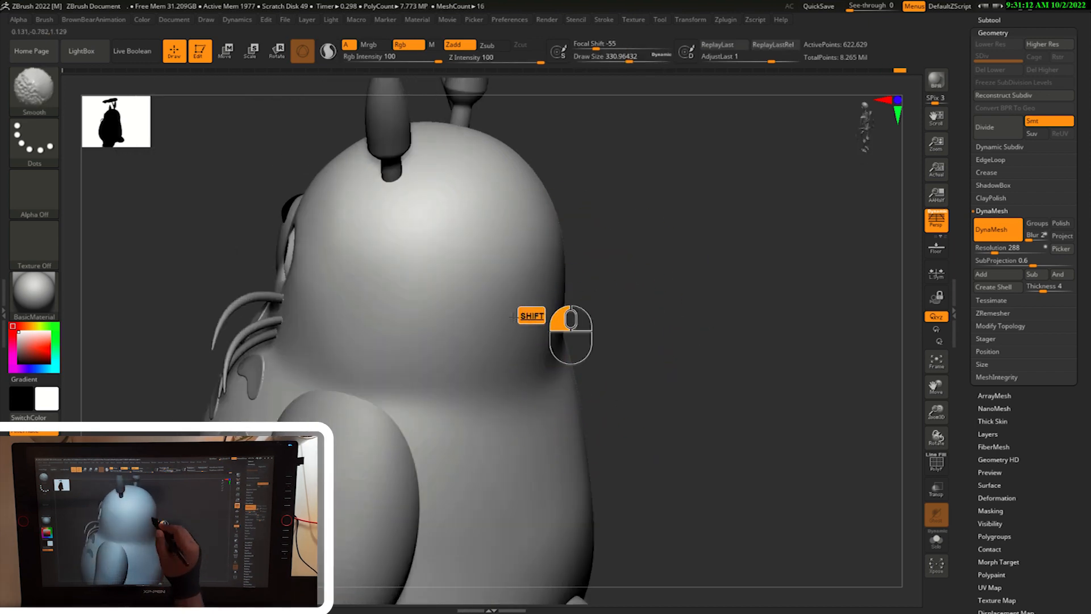
mouse_move(459, 305)
mouse_down()
mouse_move(650, 354)
mouse_move(652, 366)
mouse_move(579, 366)
mouse_move(660, 367)
mouse_up()
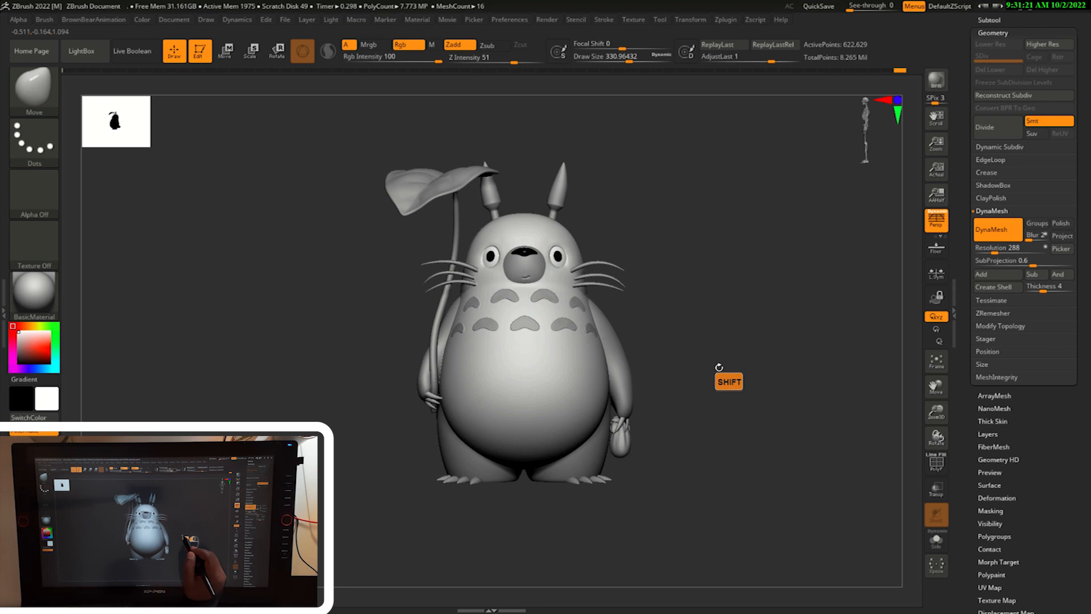
alt+click(687, 415)
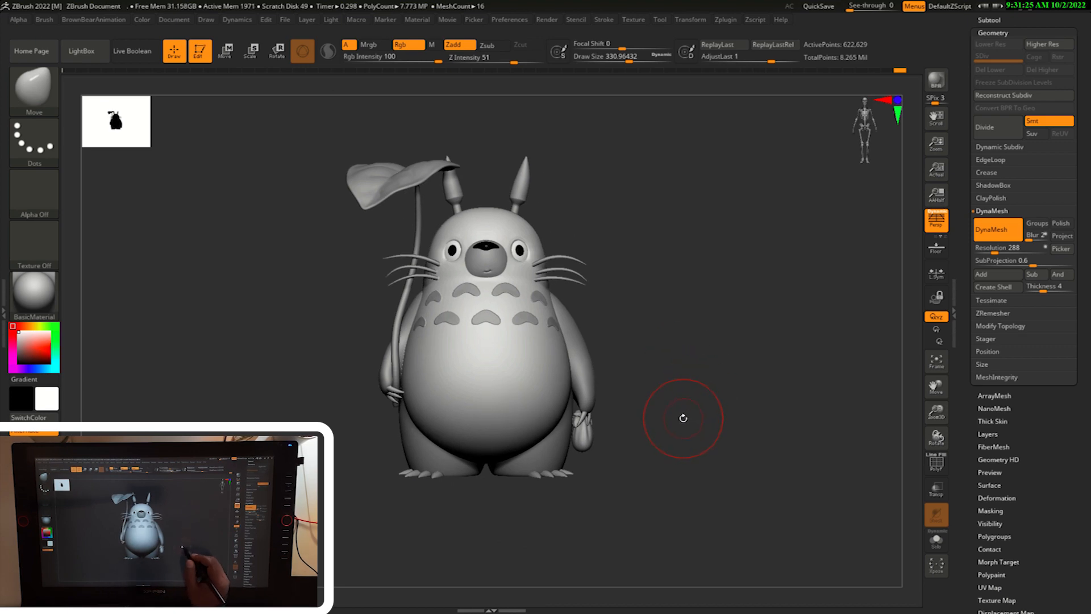
- Select the legs subtool and set the Move brush's draw size to about 124
alt+drag(700, 414, 735, 384)
alt+click(612, 446)
mouse_move(758, 503)
alt+mouse_down()
mouse_move(761, 447)
mouse_move(778, 444)
alt+mouse_up()
key(s)
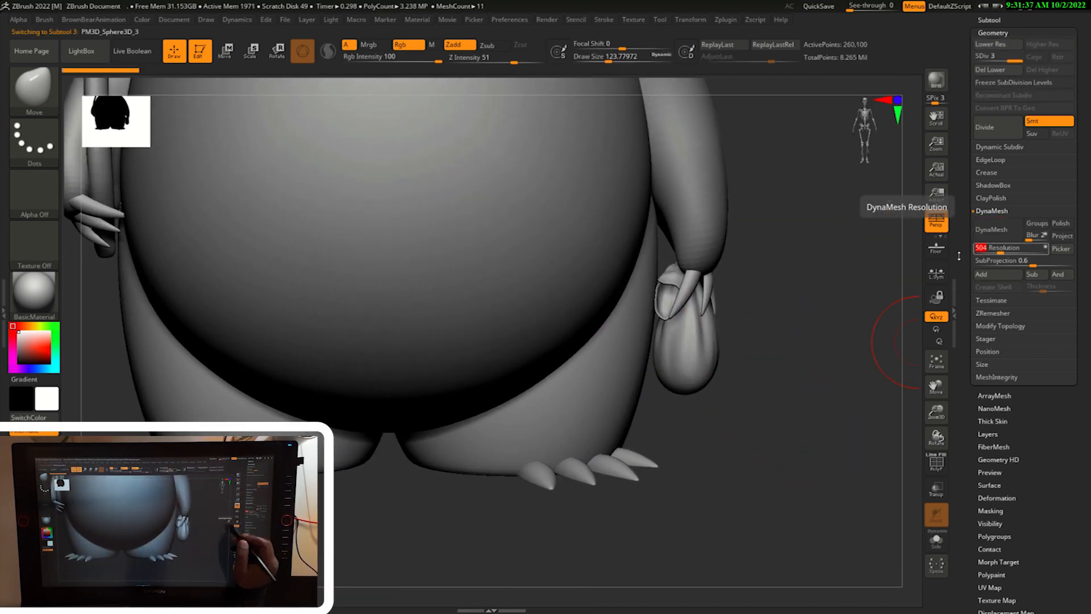
- Try to remesh the legs with DynaMesh at resolution 504
click(823, 372)
click(823, 373)
drag(822, 374, 818, 400)
- Choose the ClayBuildup brush and mask a strip along the base of both feet
key(b)
click(335, 229)
mouse_move(745, 481)
alt+mouse_down()
mouse_move(745, 492)
mouse_move(720, 463)
alt+mouse_up()
ctrl+drag(360, 556, 684, 470)
key(x)
ctrl+drag(446, 561, 514, 516)
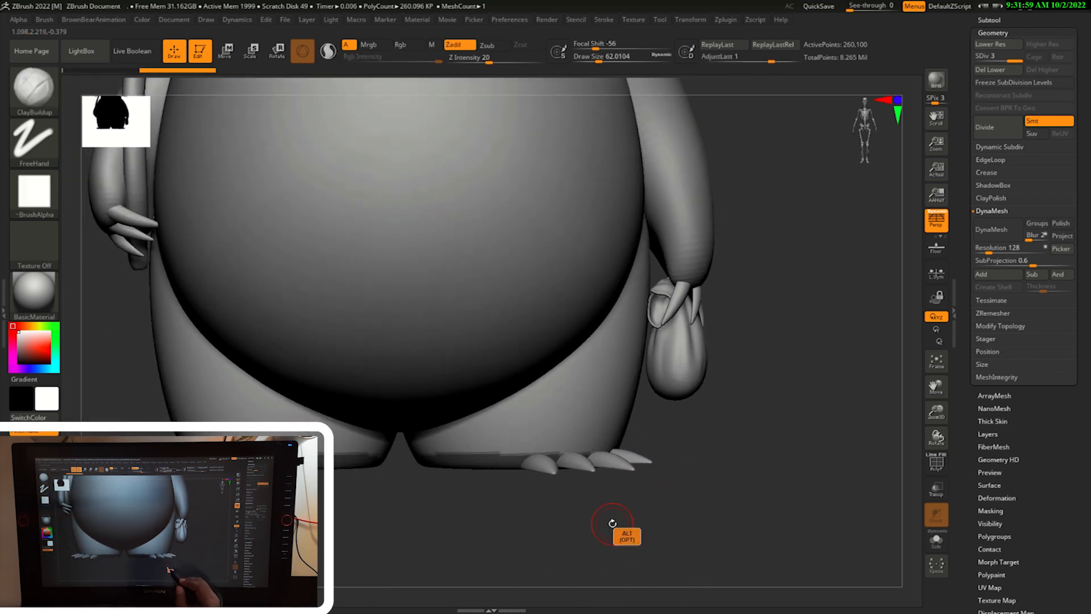
ctrl+drag(414, 520, 444, 516)
- Redraw the mask strip along the base of the feet and clear its excess area
mouse_move(689, 487)
alt+mouse_down()
mouse_move(692, 473)
mouse_move(691, 494)
alt+mouse_up()
drag(418, 549, 431, 553)
mouse_move(334, 543)
ctrl+mouse_down()
mouse_move(657, 516)
mouse_move(684, 479)
ctrl+mouse_up()
drag(666, 529, 753, 533)
ctrl+alt+drag(402, 524, 703, 449)
alt+drag(685, 487, 688, 503)
mouse_move(689, 505)
mouse_down()
mouse_move(701, 447)
mouse_move(700, 516)
mouse_up()
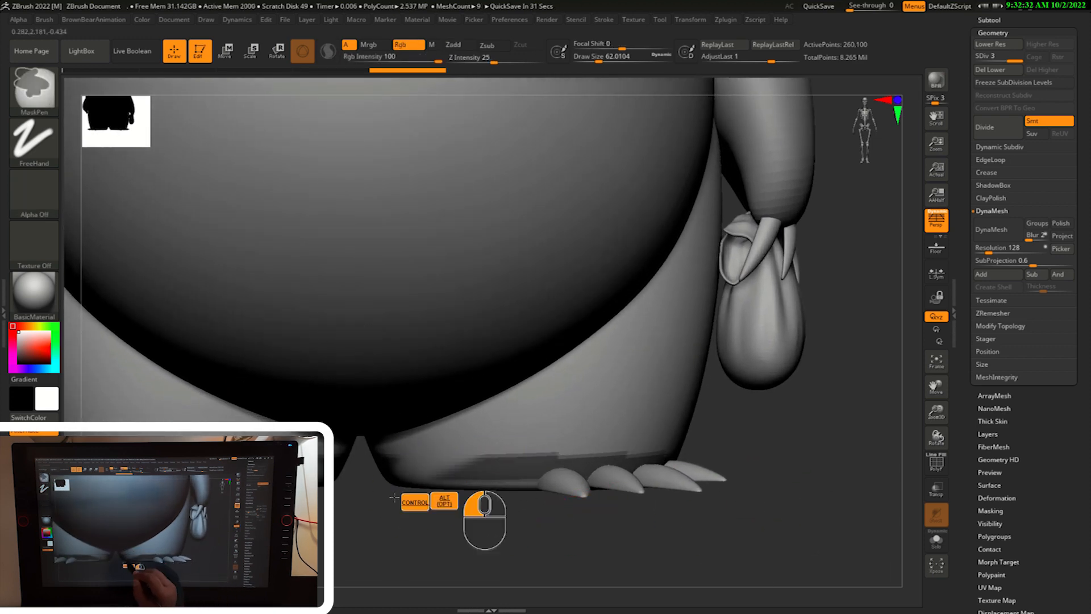
- Trim the foot's mask so its upper edge slopes from the inner side up toward the outer toes
ctrl+alt+drag(397, 486, 392, 489)
mouse_move(398, 534)
mouse_down()
mouse_move(401, 493)
mouse_move(699, 483)
mouse_up()
shift+drag(387, 525, 366, 560)
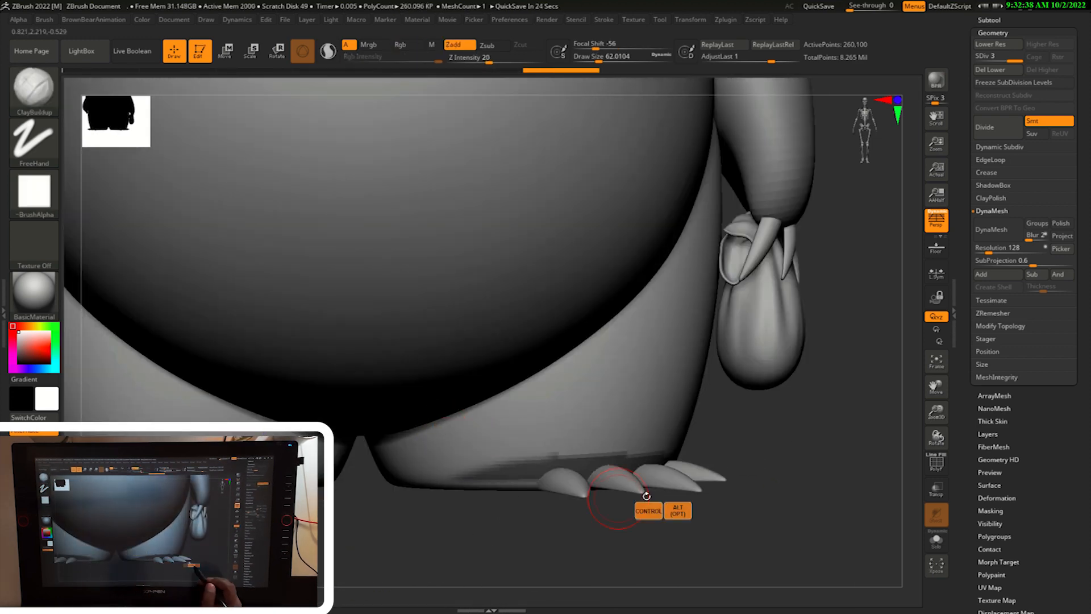
shift+drag(795, 506, 733, 524)
alt+drag(748, 419, 759, 371)
mouse_move(758, 371)
ctrl+alt+mouse_down()
mouse_move(530, 515)
mouse_move(735, 456)
mouse_move(714, 476)
mouse_move(733, 483)
mouse_move(742, 438)
mouse_move(345, 442)
mouse_move(440, 407)
mouse_move(366, 446)
ctrl+alt+mouse_up()
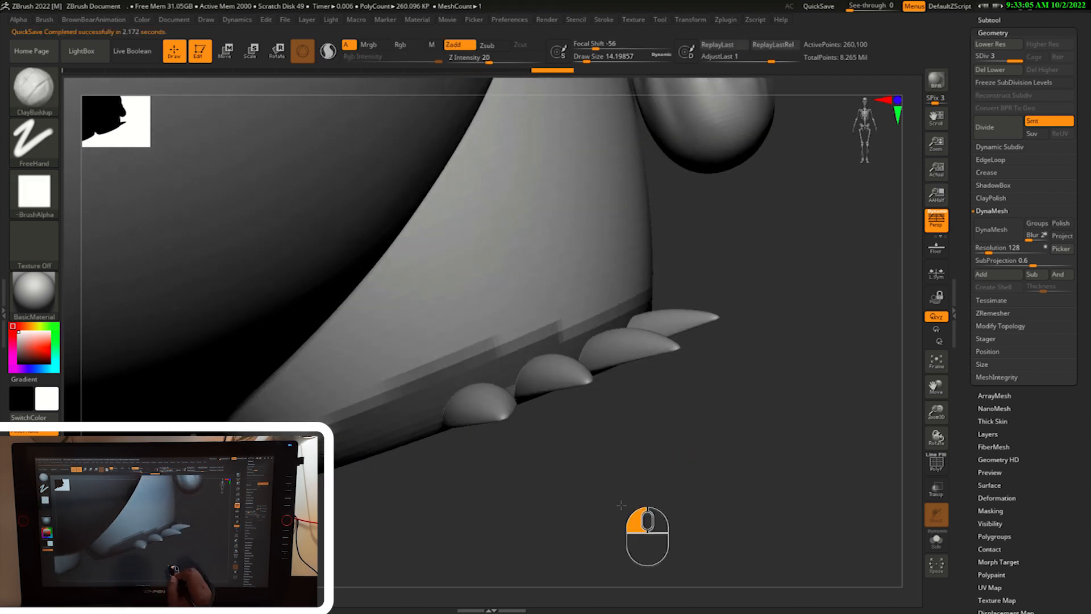
- Extend the foot's mask above the toes and around the outer side of the foot
drag(596, 503, 411, 422)
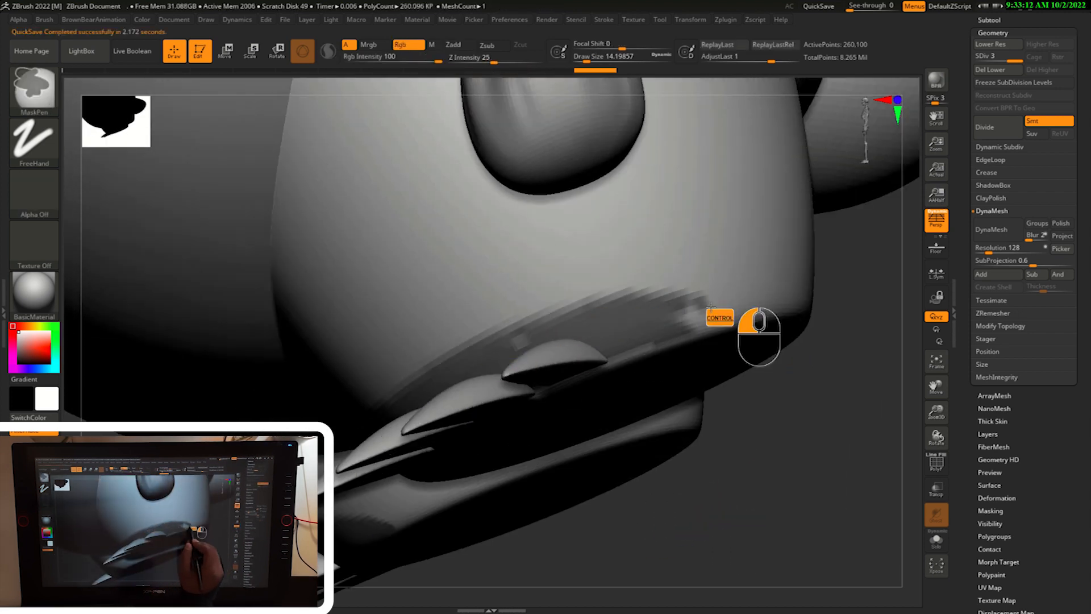
mouse_move(710, 307)
ctrl+mouse_down()
mouse_move(701, 318)
mouse_move(514, 346)
ctrl+mouse_up()
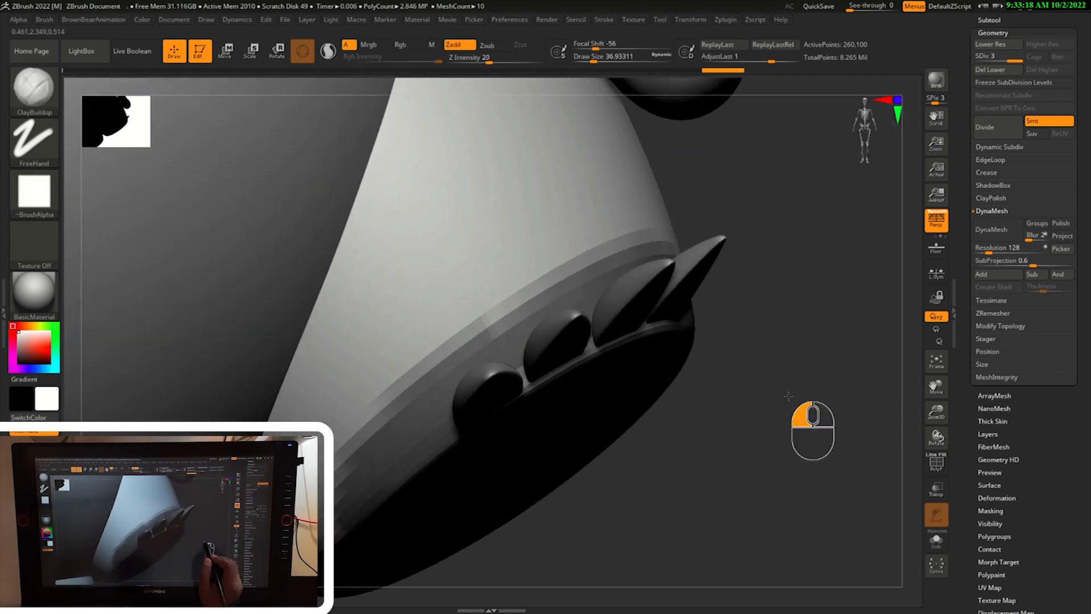
drag(811, 419, 471, 341)
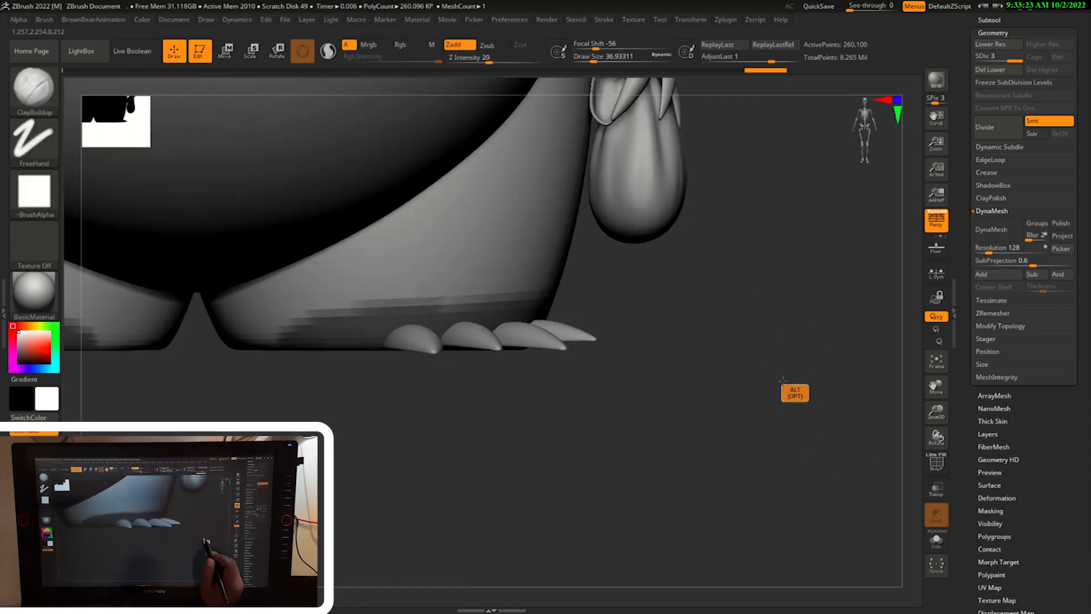
mouse_move(778, 378)
alt+mouse_down()
mouse_move(778, 335)
mouse_move(778, 424)
mouse_move(546, 443)
alt+mouse_up()
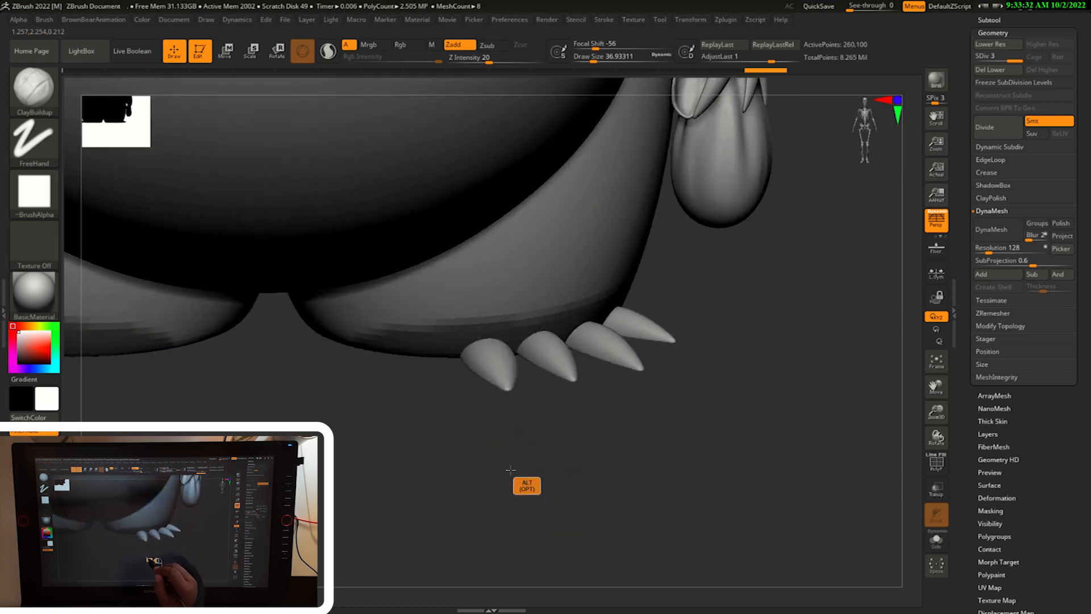
- Erase the inner end of the foot's mask and trim its upper edge above the toes
drag(523, 483, 446, 356)
ctrl+alt+drag(365, 375, 373, 351)
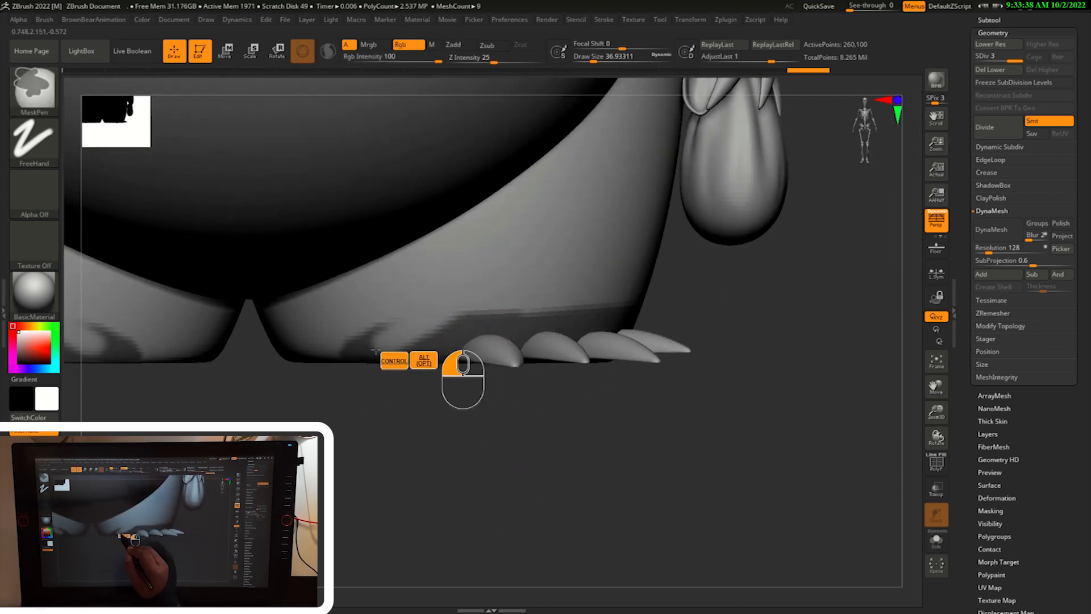
drag(358, 441, 349, 397)
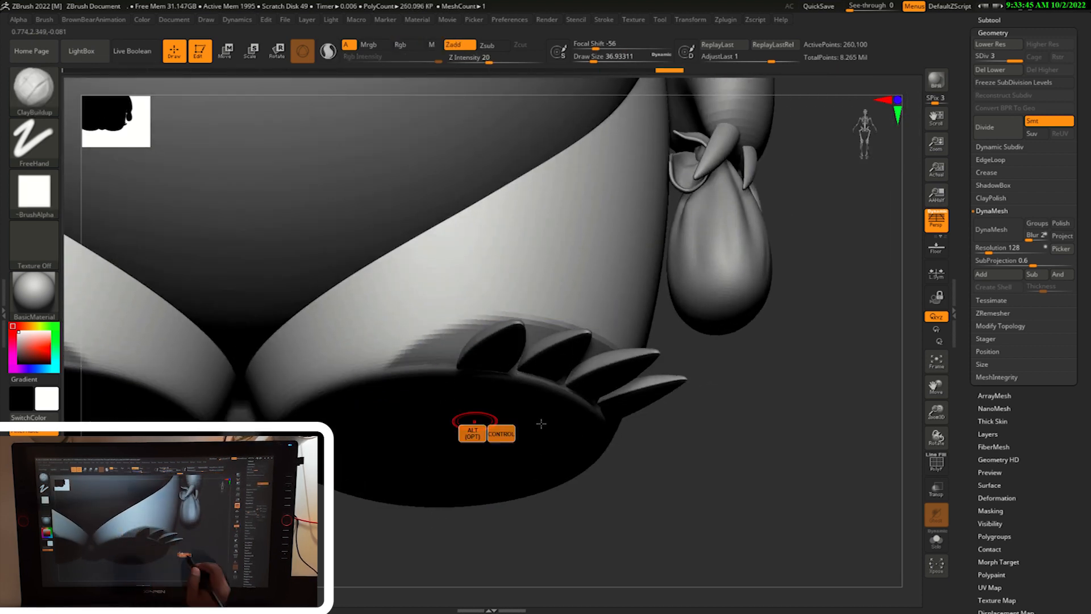
mouse_move(463, 426)
mouse_down()
mouse_move(702, 471)
mouse_move(682, 466)
mouse_up()
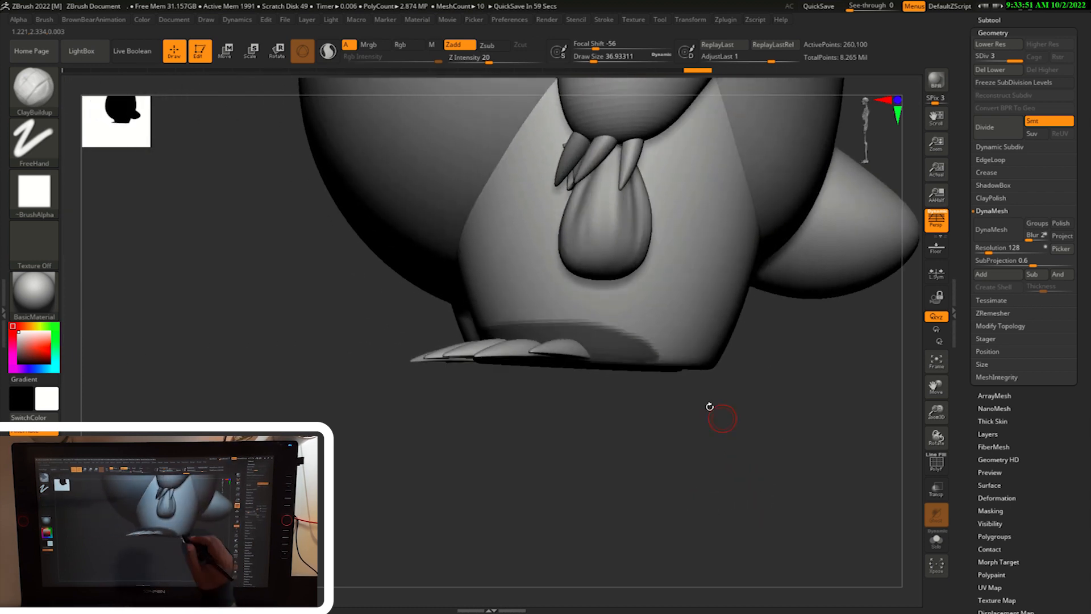
ctrl+alt+drag(585, 310, 582, 308)
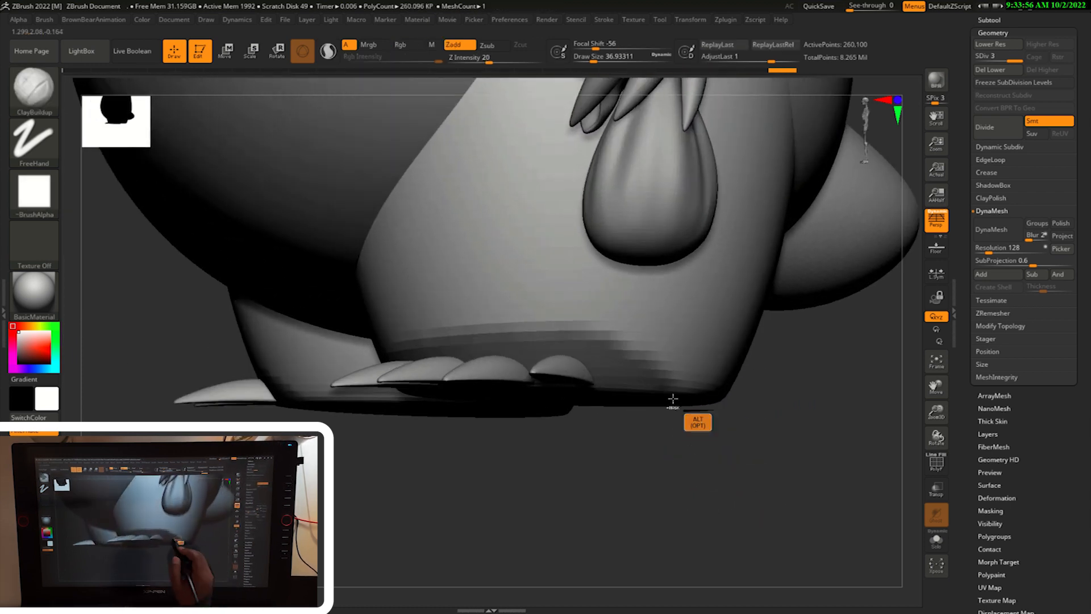
alt+drag(672, 402, 580, 458)
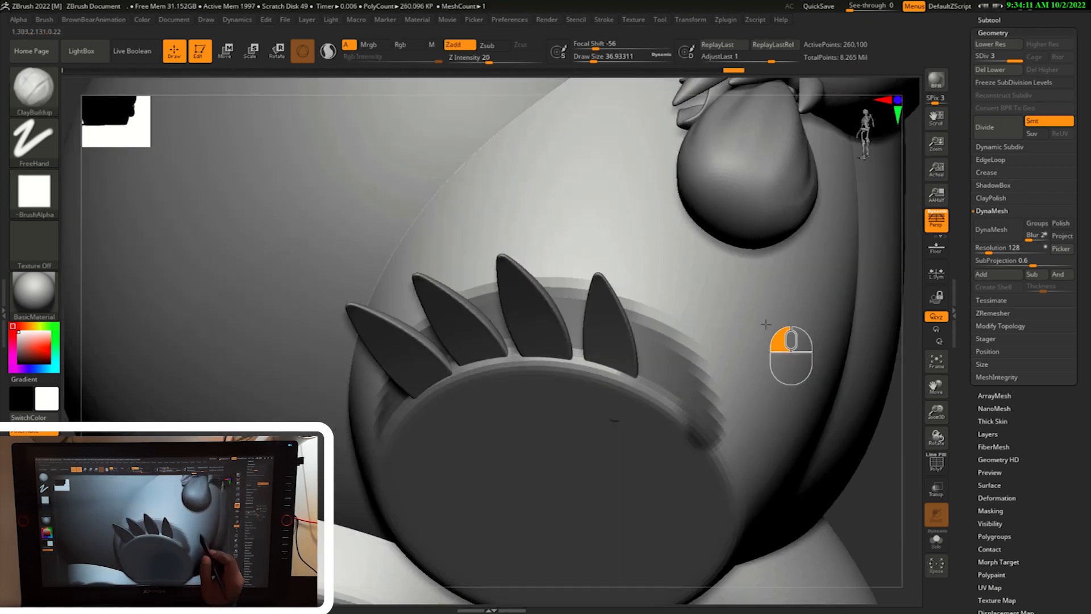
alt+drag(708, 338, 704, 454)
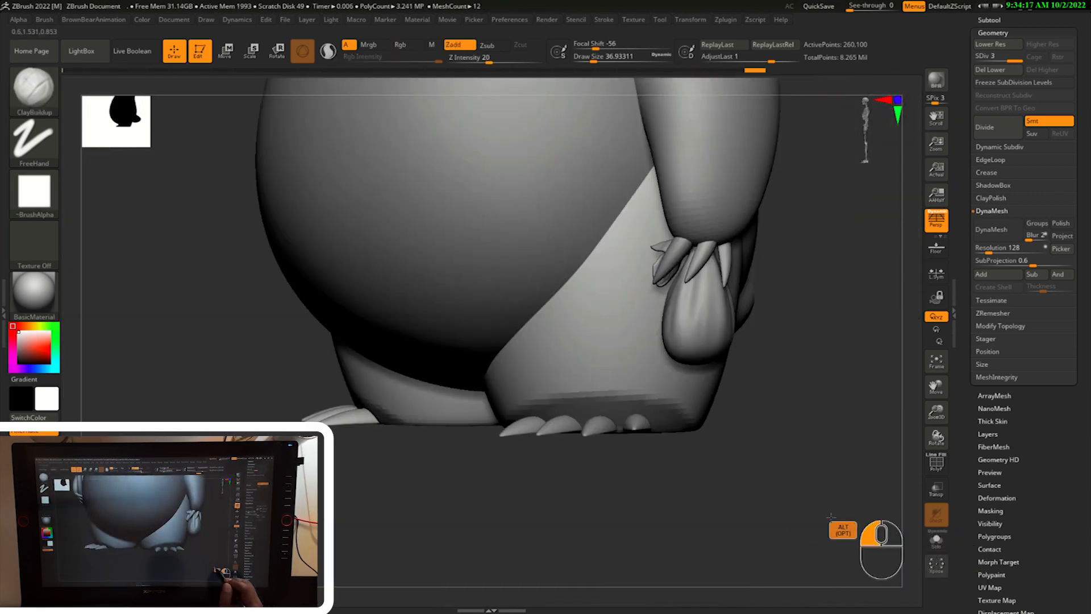
alt+drag(827, 511, 820, 503)
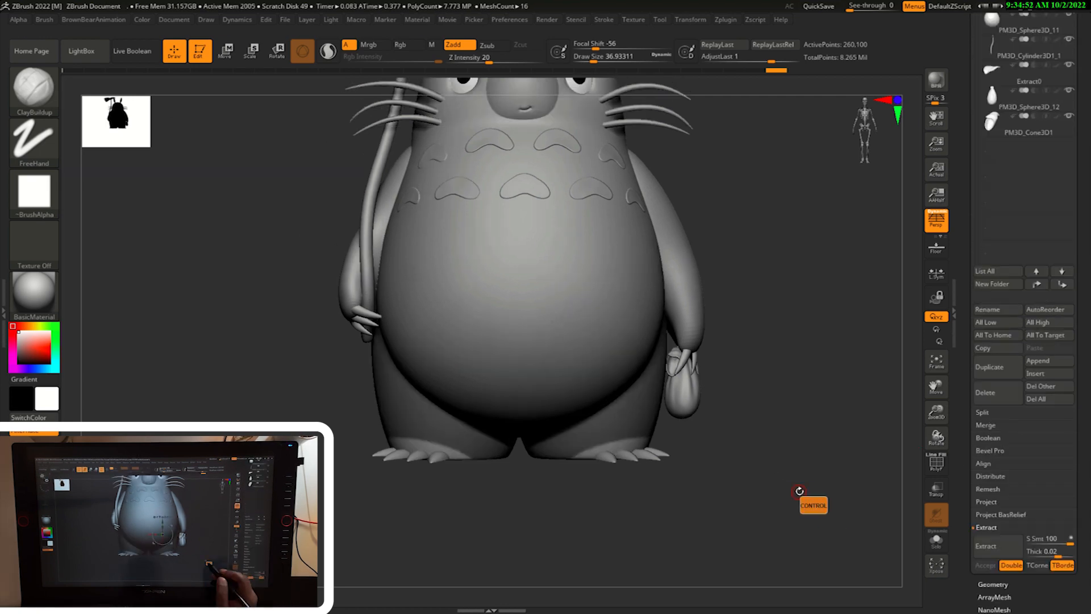
- Shift the unmasked toe area of the feet with the gizmo, undo the last adjustment, and smooth the area into the legs
key(w)
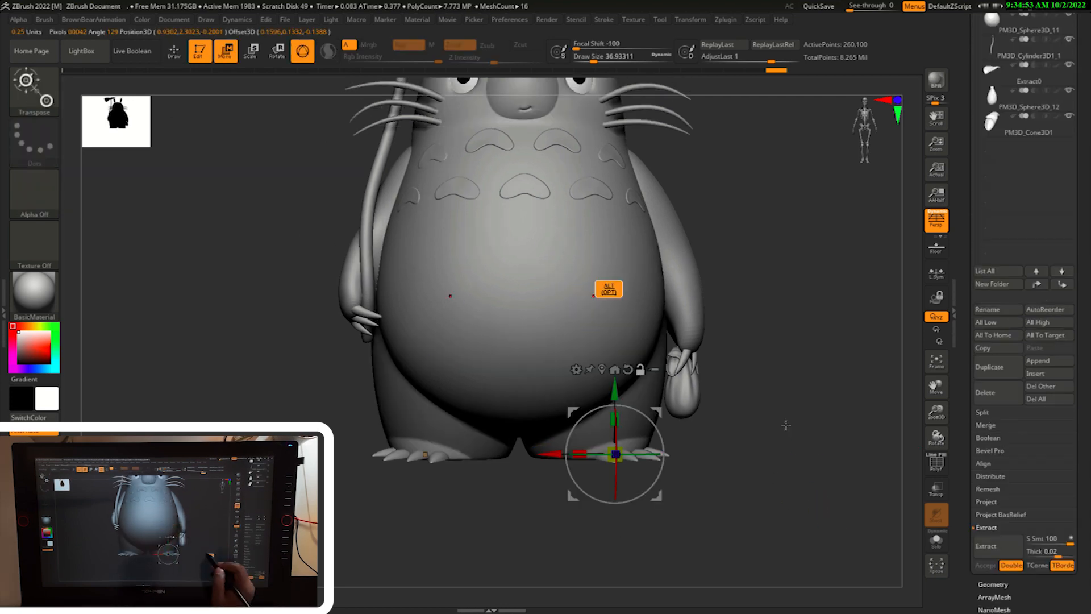
alt+drag(591, 279, 786, 474)
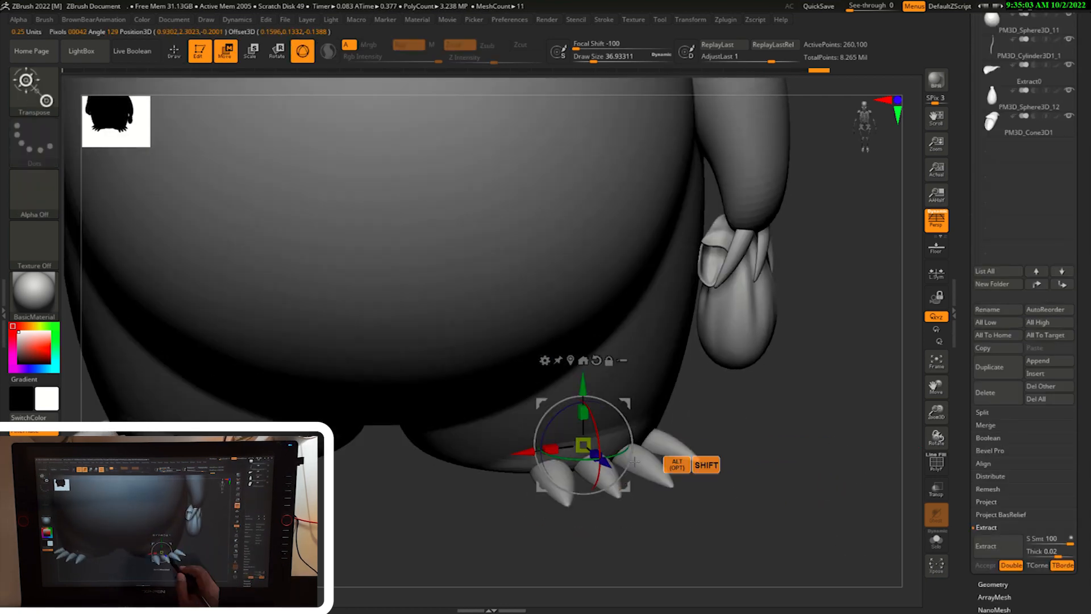
drag(659, 440, 613, 466)
drag(744, 440, 783, 474)
key(ctrl+z)
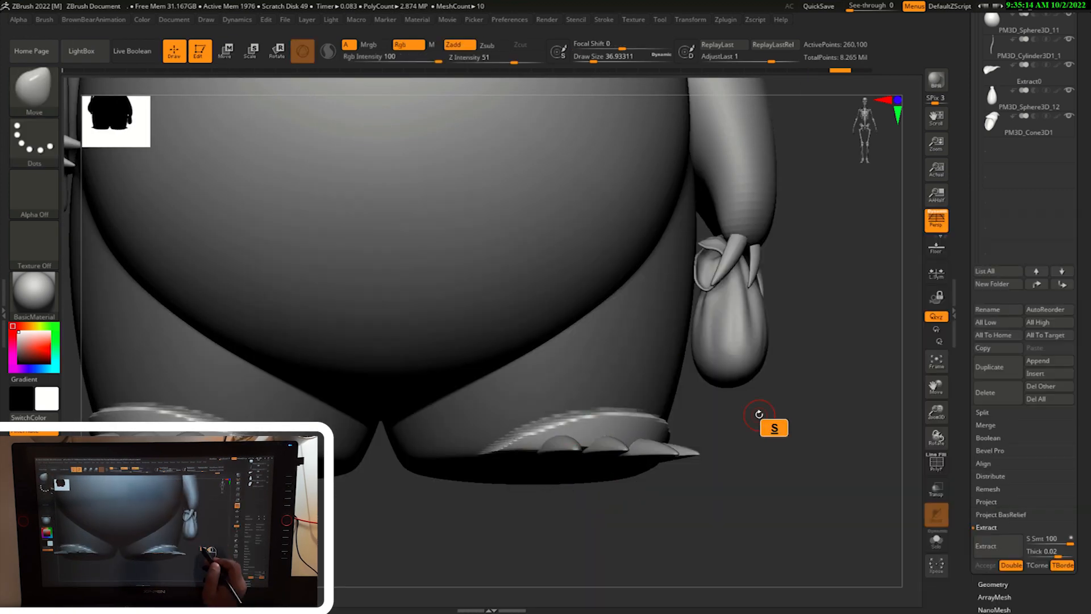
shift+drag(545, 449, 515, 452)
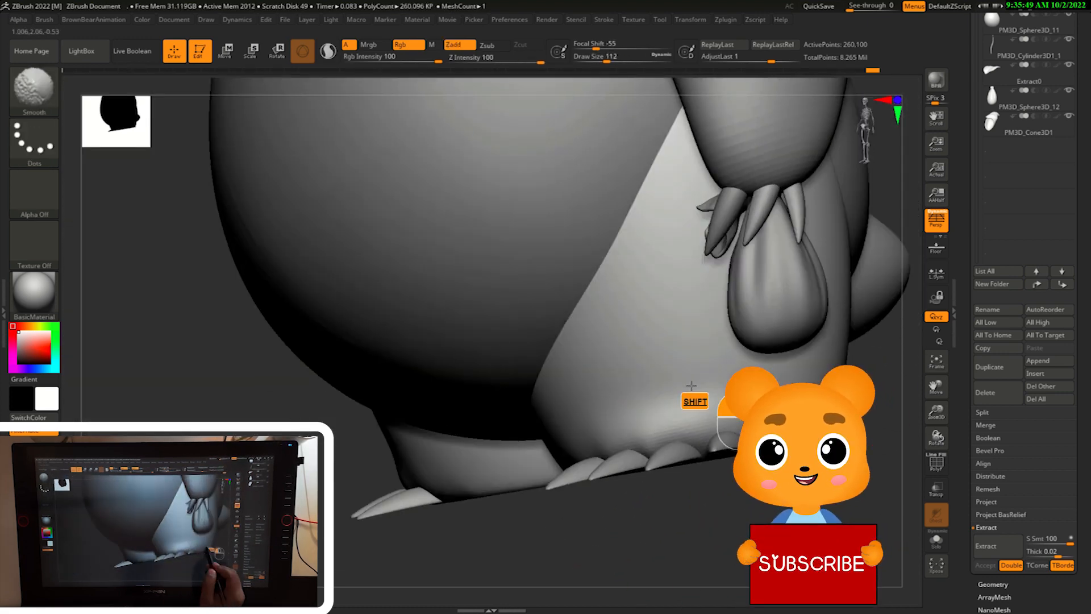
- Mask a thin strip along the base of both feet, invert the mask, and flare the strip outward with the gizmo
mouse_move(796, 511)
alt+mouse_down()
mouse_move(832, 482)
mouse_move(803, 517)
alt+mouse_up()
mouse_move(366, 536)
ctrl+mouse_down()
mouse_move(679, 507)
mouse_move(739, 452)
ctrl+mouse_up()
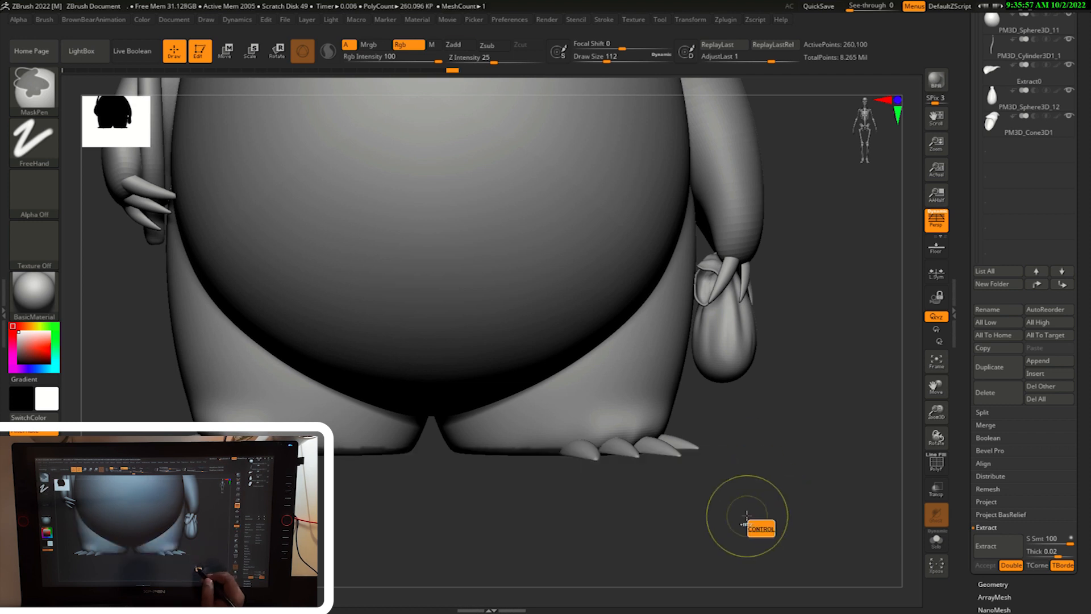
ctrl+click(746, 515)
key(w)
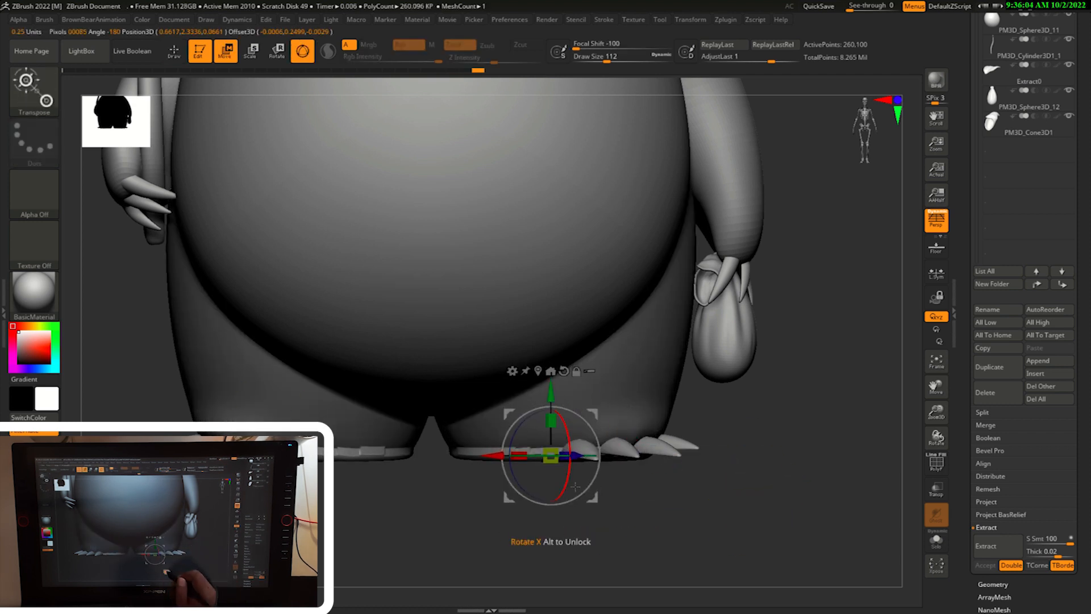
alt+drag(593, 526, 603, 545)
drag(554, 453, 558, 446)
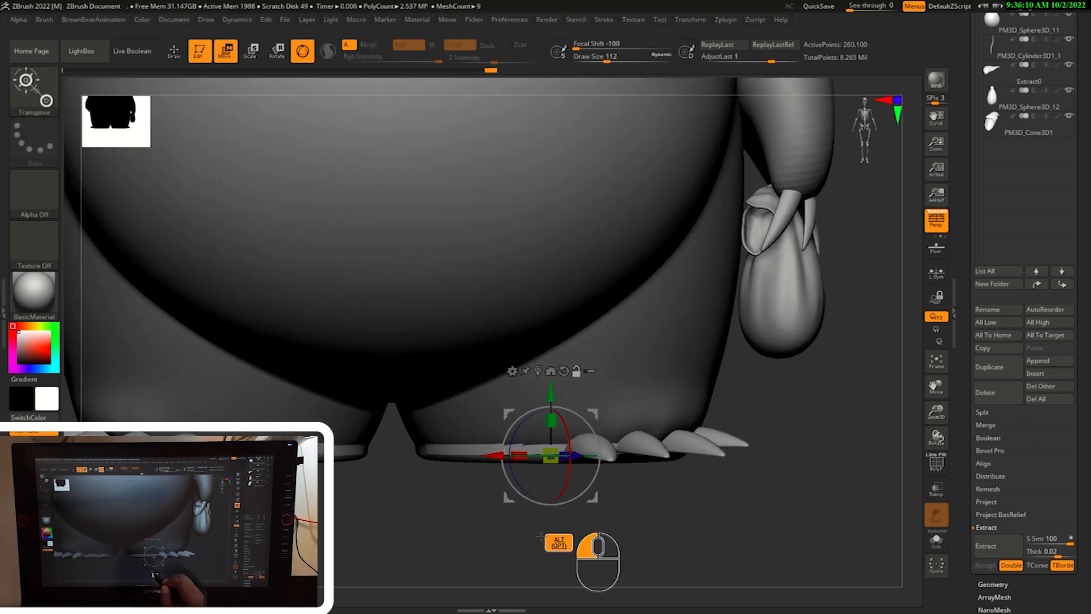
alt+drag(541, 536, 531, 554)
- Inflate the base strip slightly with a deformation, clear the mask, and smooth the strip's edge
drag(1080, 511, 1079, 170)
click(997, 358)
drag(1023, 475, 1030, 475)
ctrl+drag(745, 545, 761, 560)
key(q)
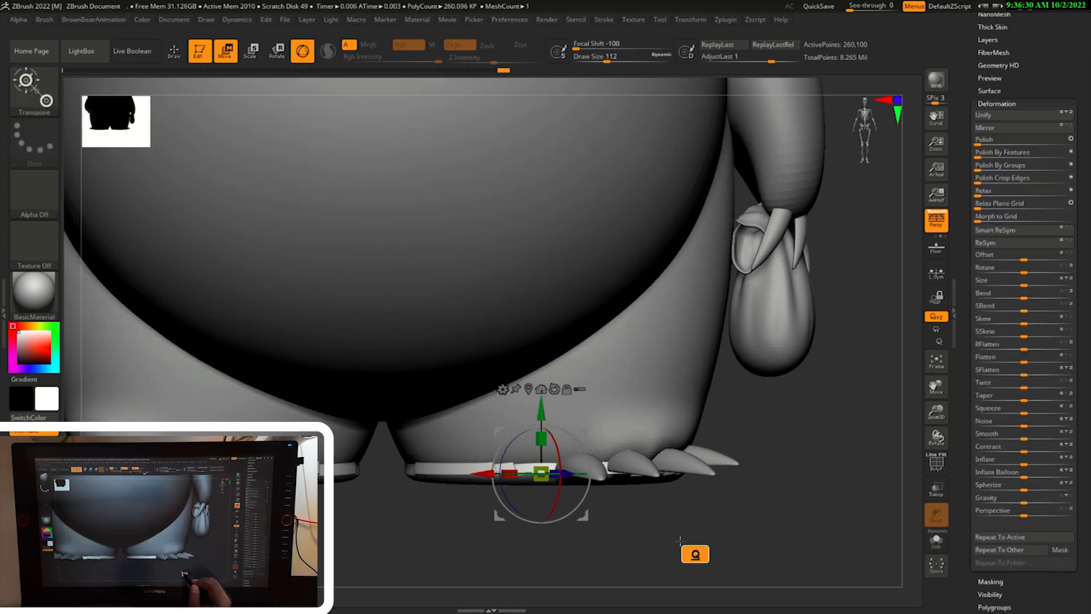
shift+drag(483, 467, 544, 465)
alt+drag(782, 546, 782, 519)
key(w)
alt+drag(654, 506, 652, 517)
- Delete the lower subdivision levels of the legs so they can be remeshed with DynaMesh
drag(1079, 171, 1079, 512)
click(993, 150)
click(991, 328)
click(991, 346)
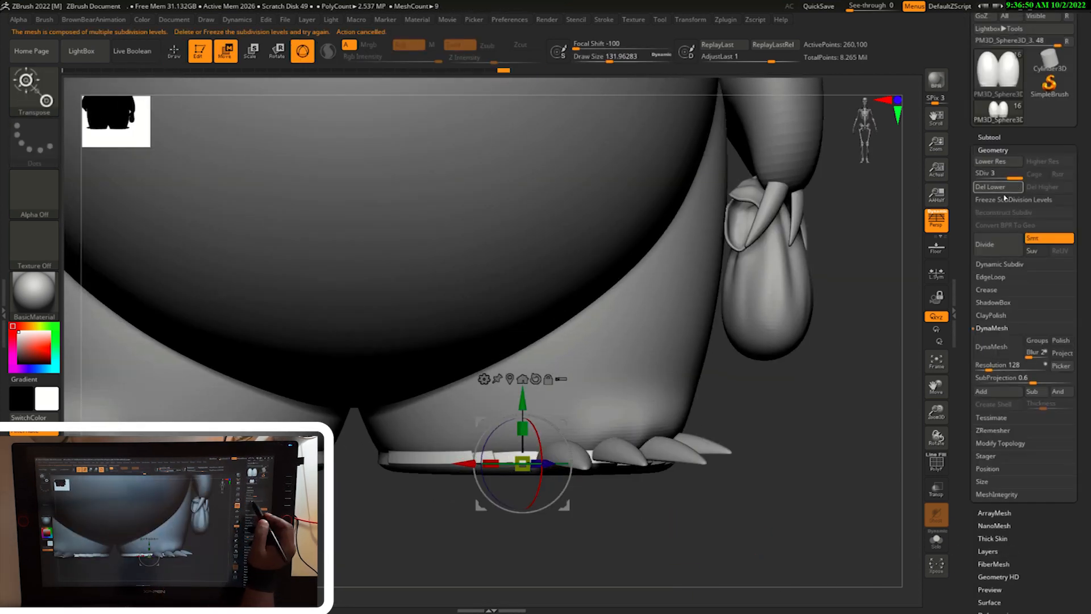
click(1005, 197)
- Apply and accept a gizmo deformer on the legs, and choose the Move brush
drag(537, 409, 536, 415)
drag(776, 491, 774, 493)
key(w)
key(q)
key(w)
key(b)
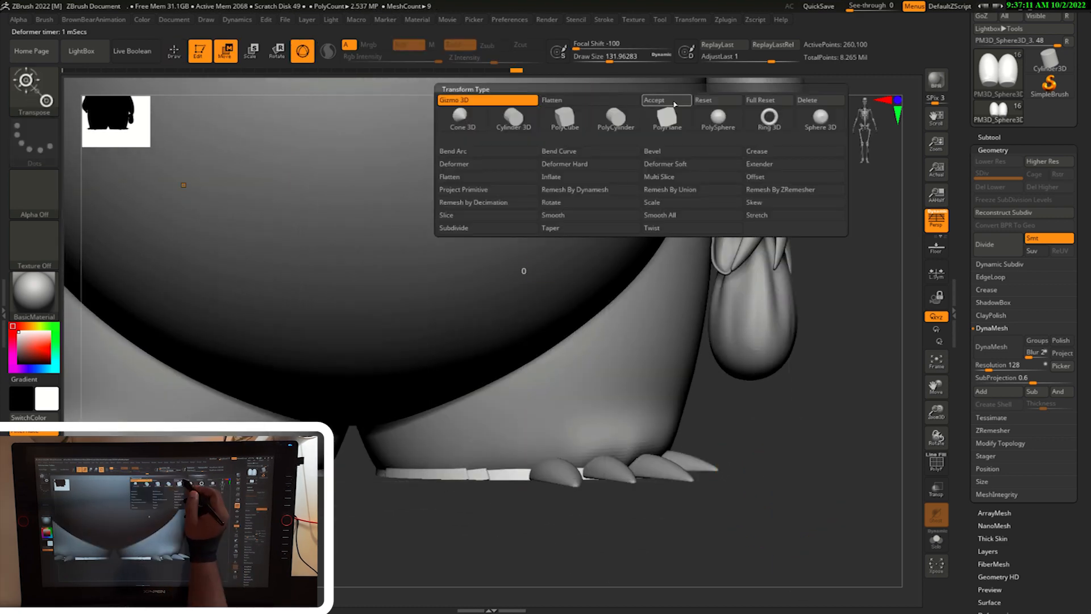
key(m)
key(v)
- Try to soften the base strip of the feet with Polish By Features and smoothing, and undo it
drag(793, 497, 804, 450)
drag(966, 562, 964, 404)
click(996, 307)
drag(977, 290, 991, 290)
drag(874, 376, 865, 427)
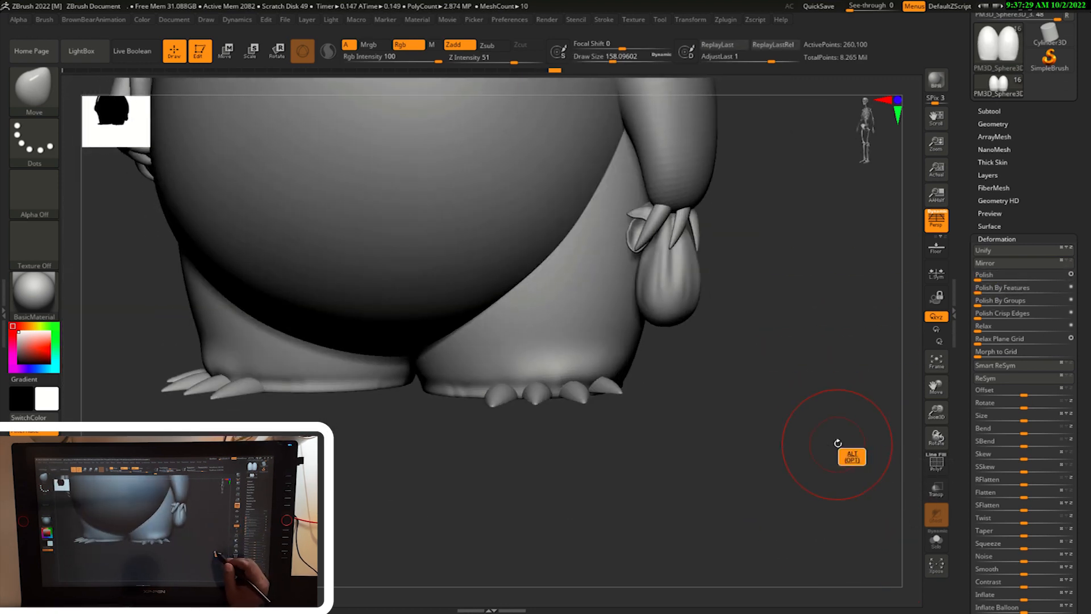
mouse_move(869, 450)
alt+mouse_down()
mouse_move(806, 463)
mouse_move(796, 500)
alt+mouse_up()
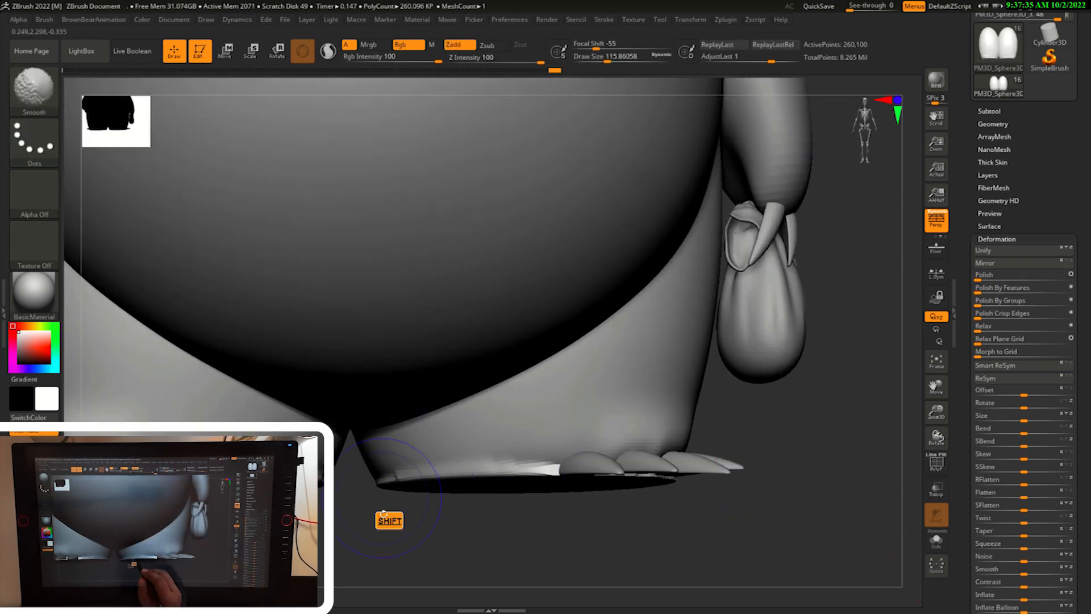
key(ctrl+z)
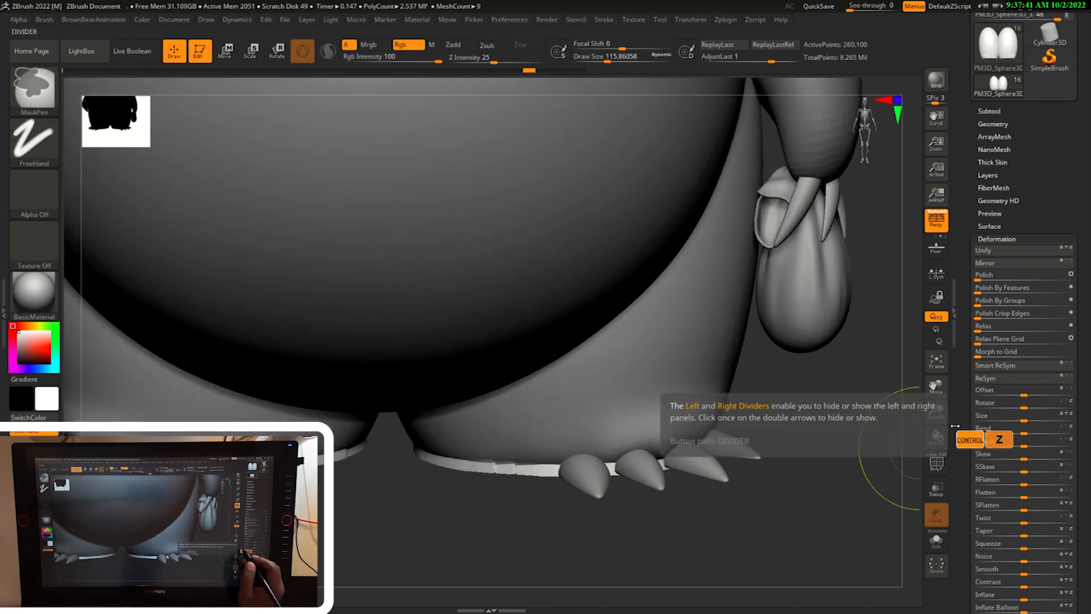
- Try to remesh the legs with DynaMesh at resolution 128 and then 848, smoothing the base strip
click(992, 123)
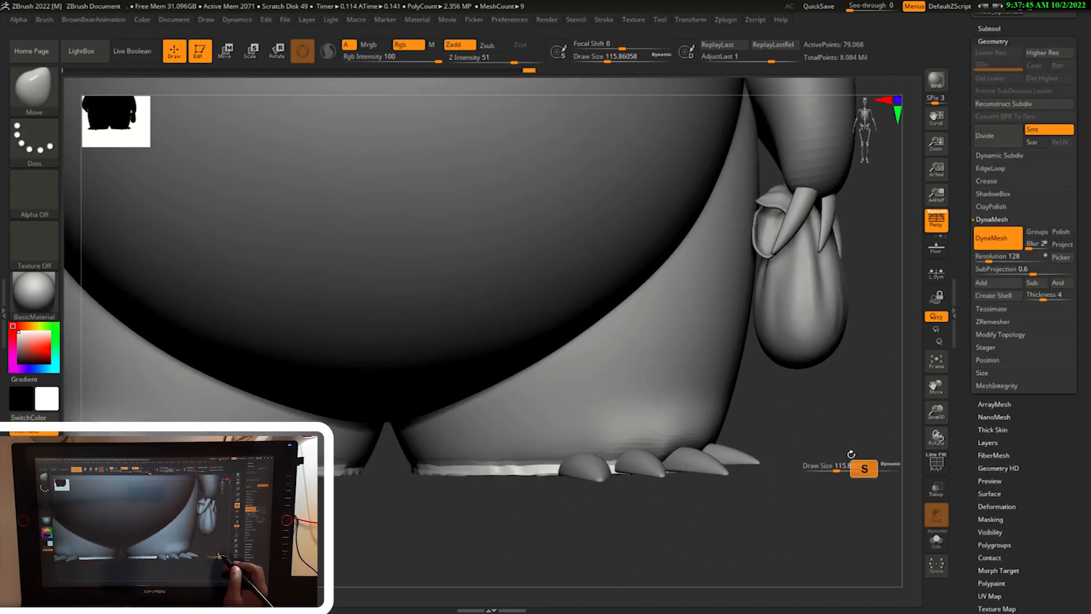
key(ctrl+z)
click(1007, 257)
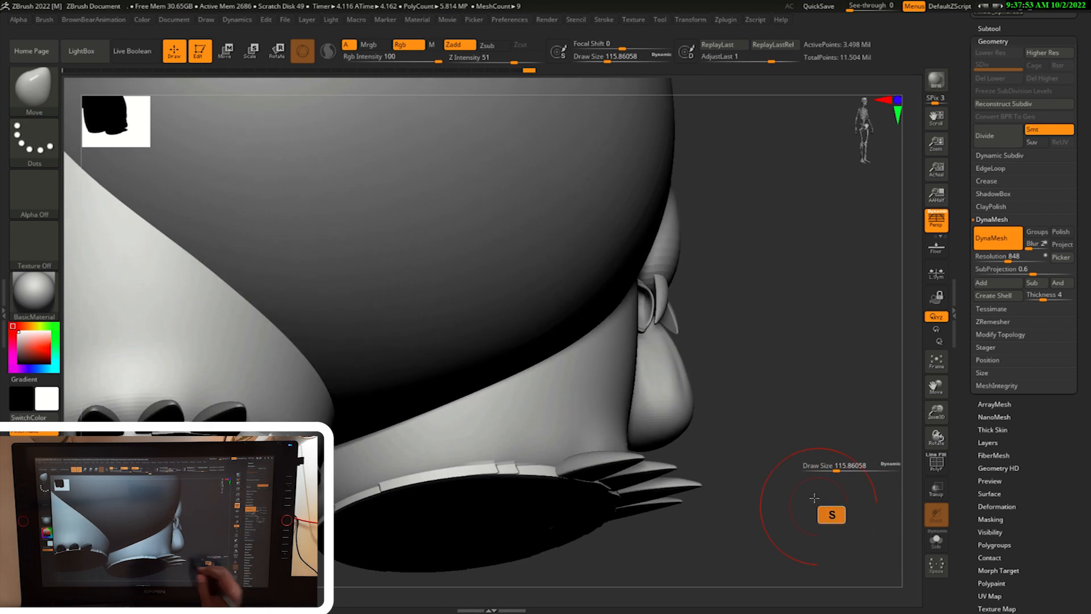
shift+drag(812, 496, 505, 467)
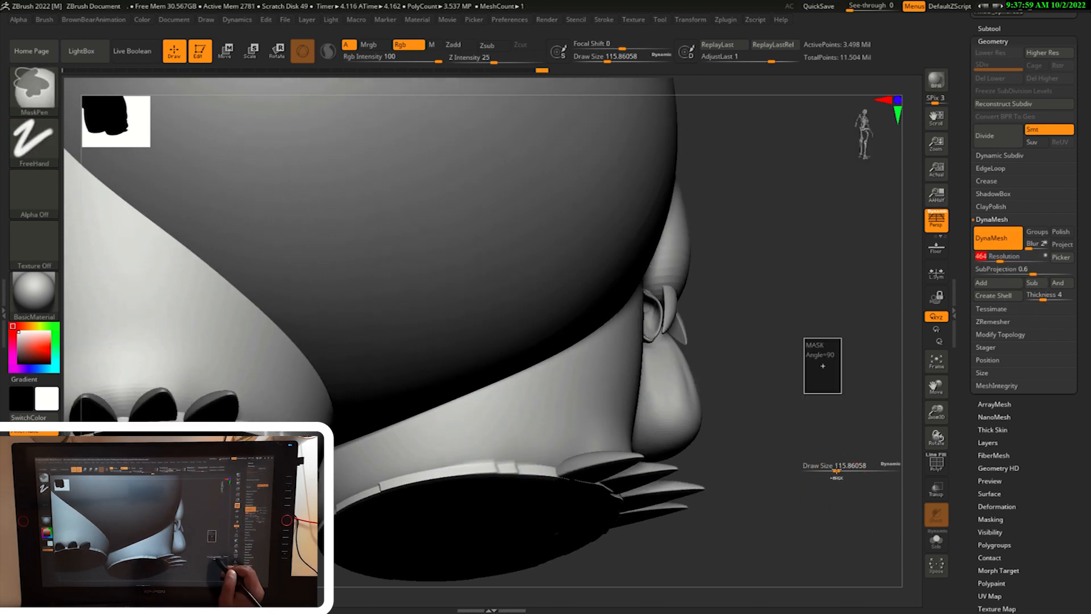
- Remesh the legs with DynaMesh at resolution 464 and smooth the strip's edge around the soles and toes
shift+drag(392, 455, 507, 470)
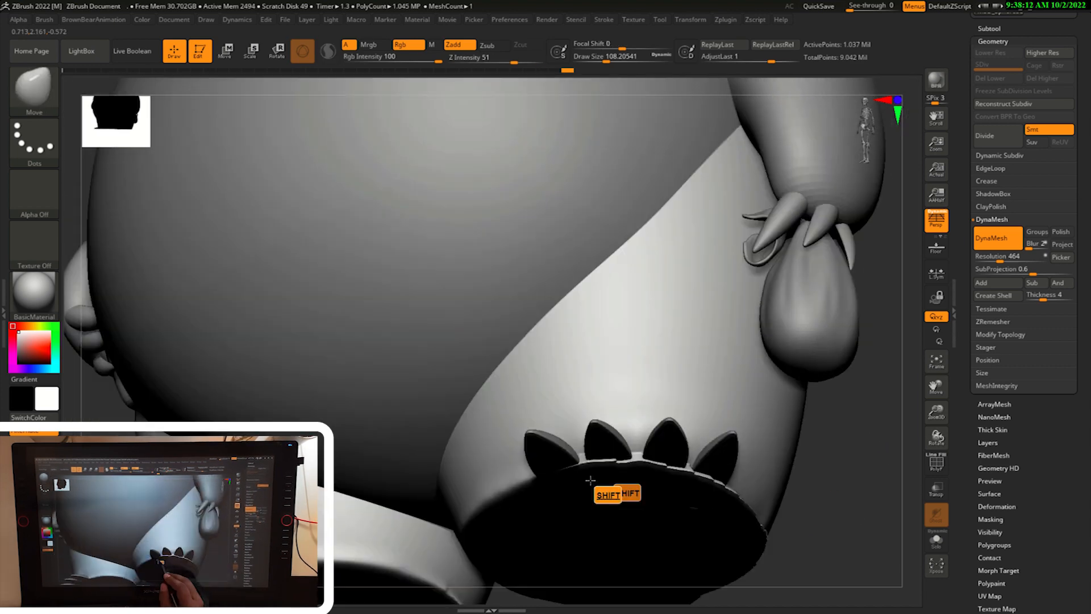
shift+drag(569, 486, 704, 458)
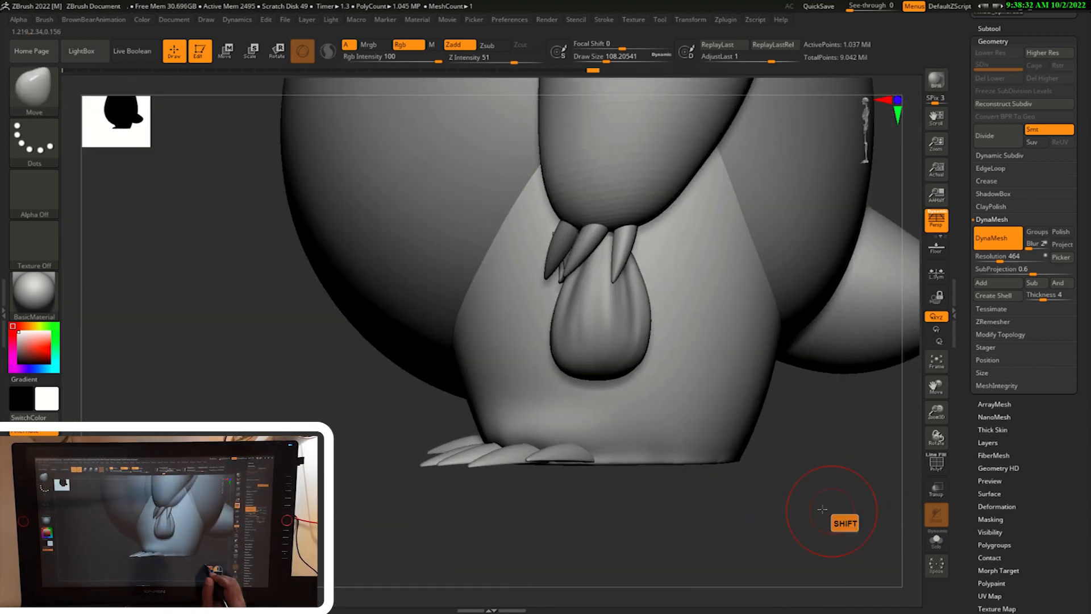
shift+drag(818, 500, 635, 403)
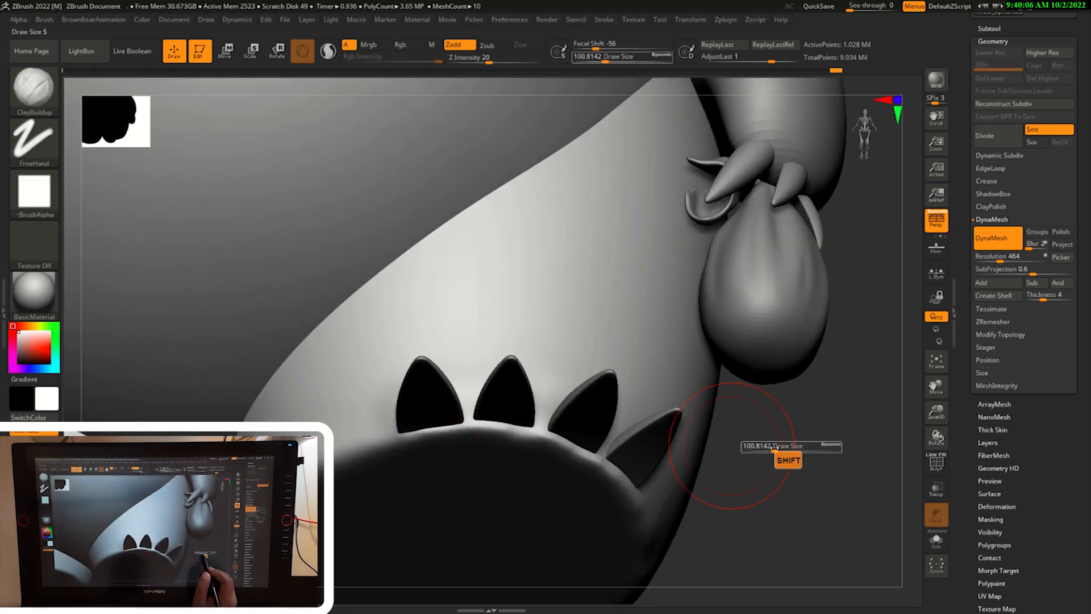
shift+drag(410, 437, 476, 436)
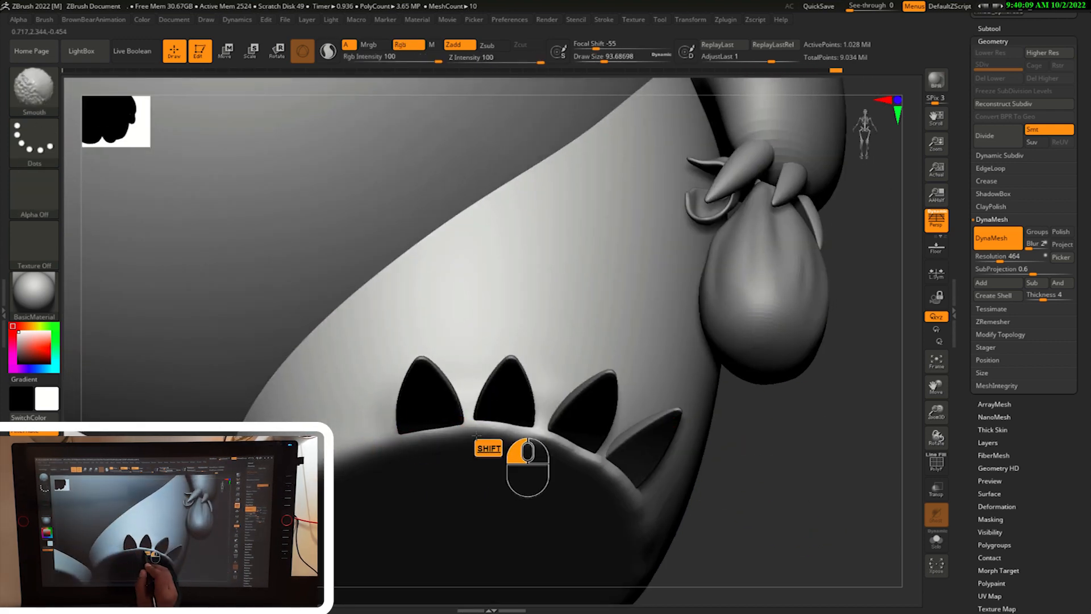
shift+drag(625, 500, 489, 511)
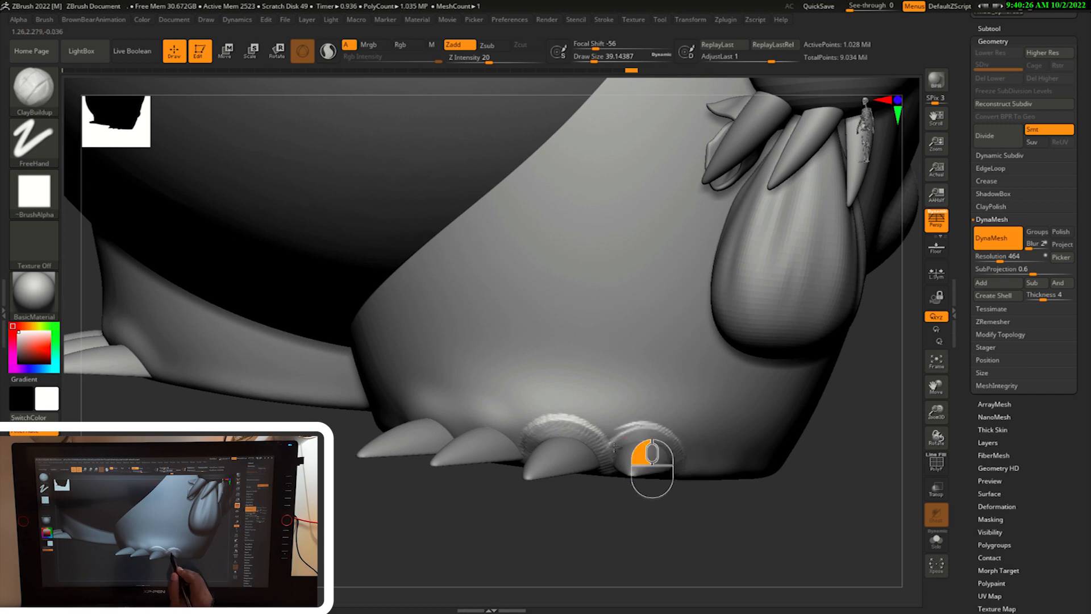
- Build up rounded mounds above the toe claws with ClayBuildup and smooth them into the foot
shift+drag(652, 463, 649, 446)
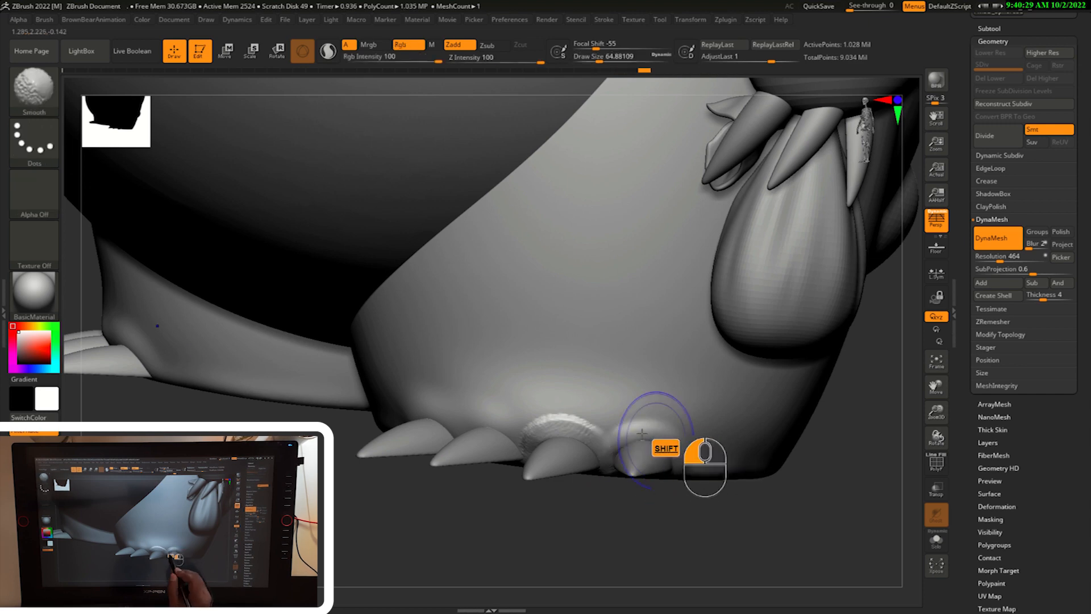
shift+drag(520, 382, 516, 379)
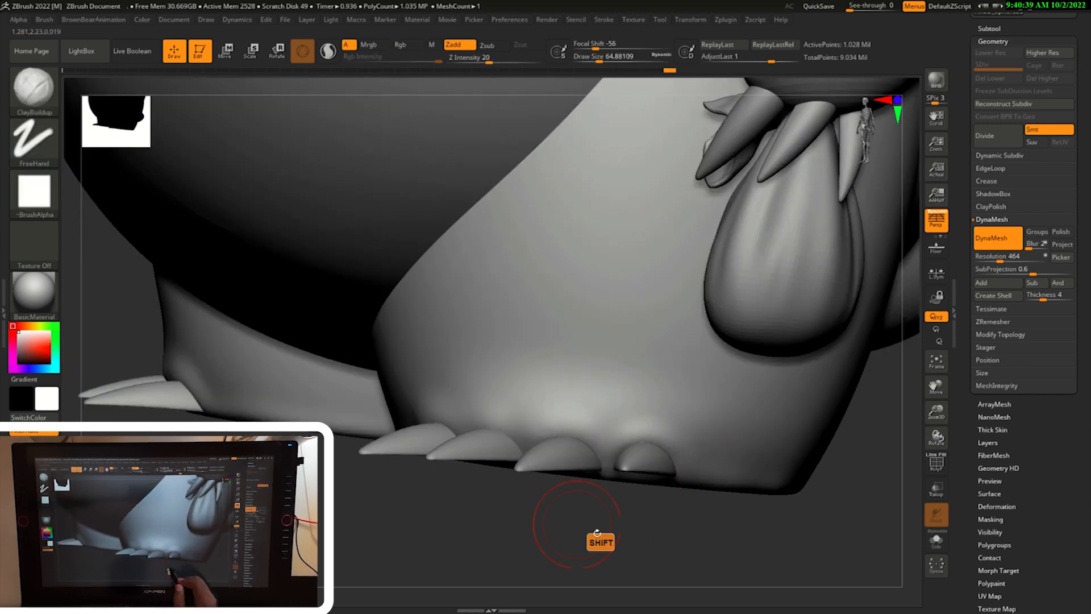
shift+drag(590, 398, 585, 393)
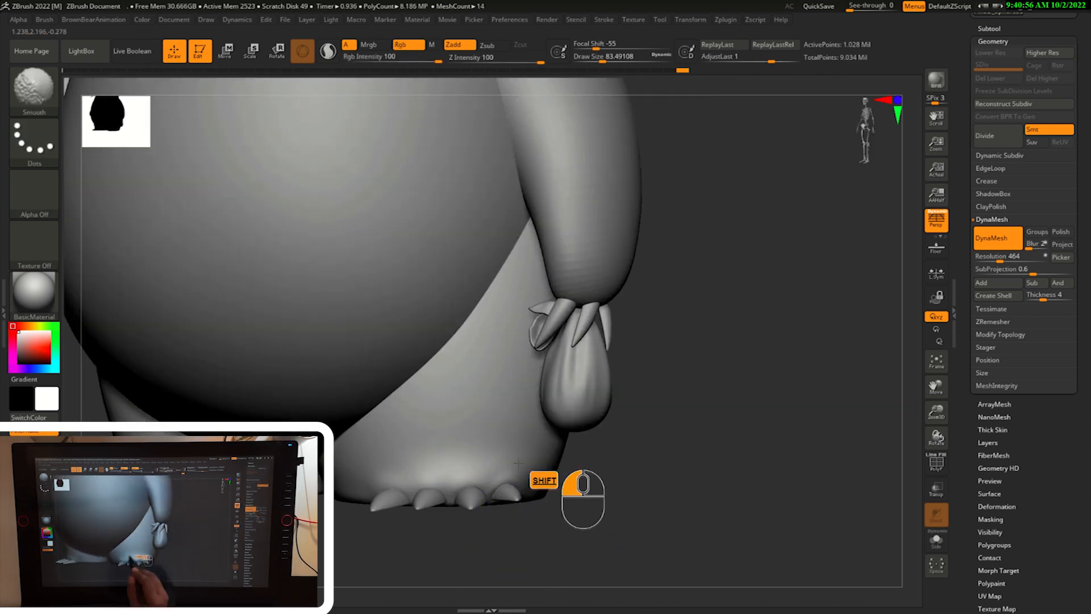
- Smooth the outer side of the foot above the toe claws and polish the legs with Polish By Features
shift+drag(569, 472, 560, 509)
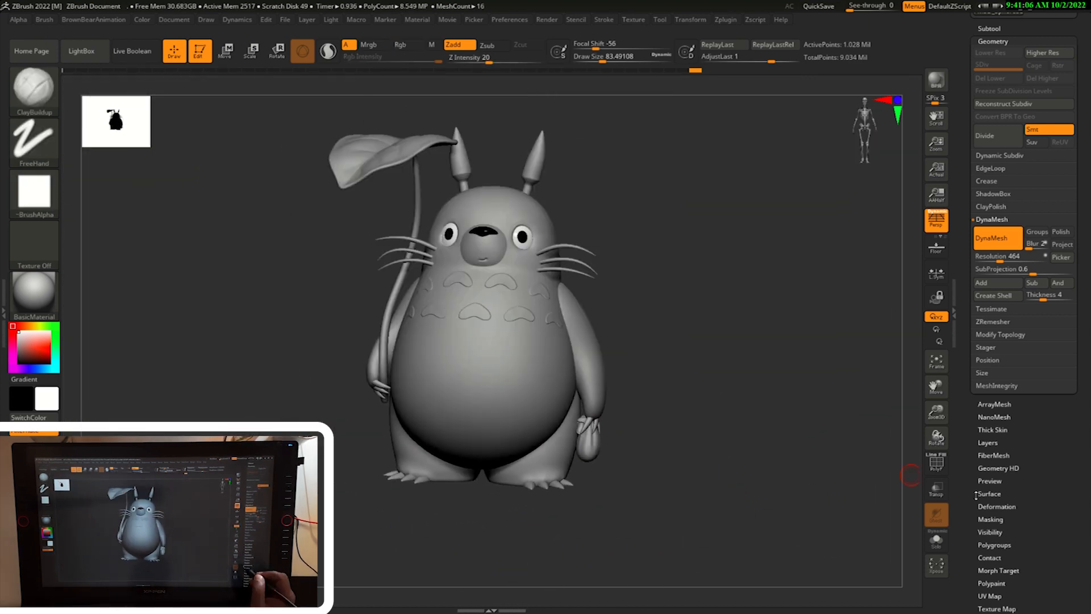
click(988, 506)
drag(968, 464, 968, 608)
click(1038, 373)
mouse_move(838, 465)
alt+mouse_down()
mouse_move(853, 521)
mouse_move(885, 474)
mouse_move(845, 463)
alt+mouse_up()
- Try to carve a crease around the toe claws with the DamStandard brush at a size of about 14
key(b)
key(d)
key(s)
mouse_move(733, 480)
alt+mouse_down()
mouse_move(764, 442)
mouse_move(769, 454)
alt+mouse_up()
key(bracketleft)
key(bracketleft)
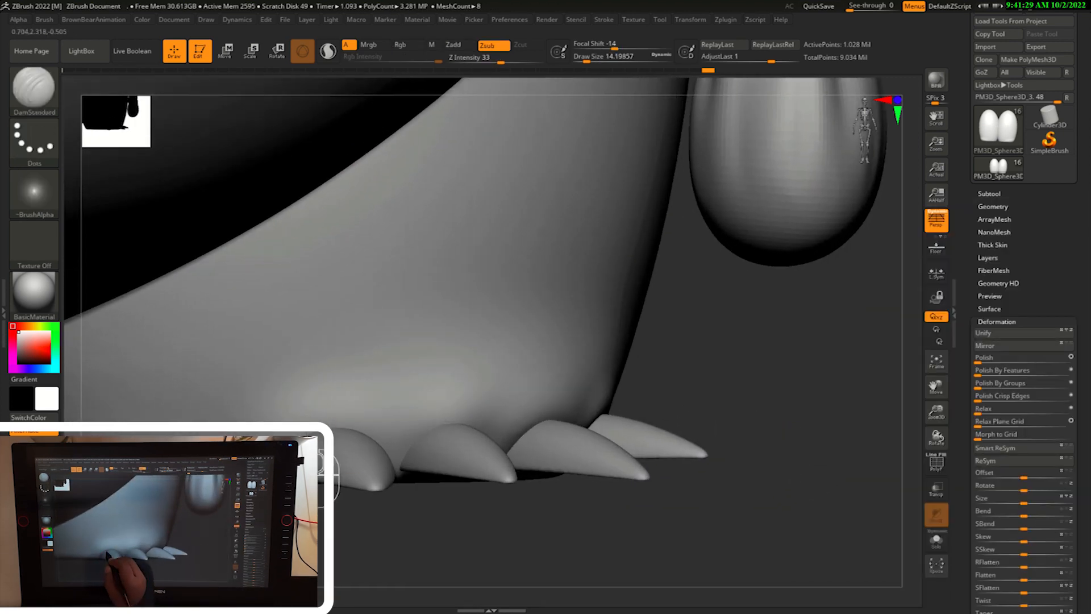
key(ctrl+z)
- Set up ClayBuildup with a brush size of about 29 and show the parts around the legs as transparent
mouse_move(690, 506)
alt+mouse_down()
mouse_move(703, 443)
mouse_move(795, 478)
mouse_move(790, 494)
alt+mouse_up()
click(935, 540)
key(b)
key(c)
key(b)
key(s)
drag(504, 500, 514, 499)
mouse_move(452, 392)
mouse_down()
mouse_move(413, 390)
mouse_move(449, 389)
mouse_up()
click(936, 540)
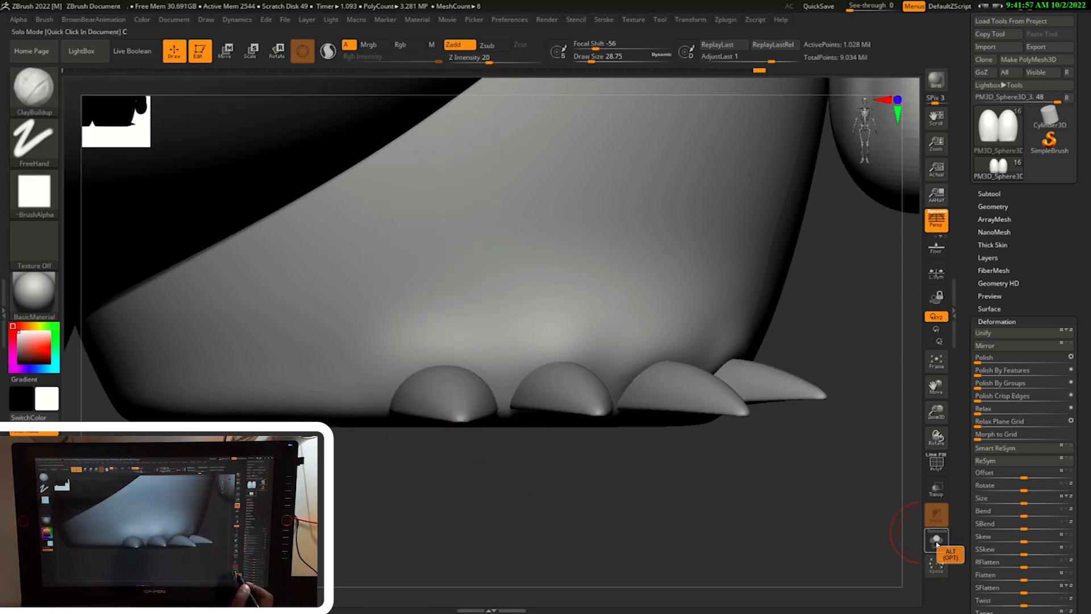
click(936, 489)
- Carve a hollow into the foot inside the innermost toe claw with ClayBuildup, using a brush size of about 25
alt+drag(572, 504, 579, 534)
mouse_move(463, 392)
mouse_down()
mouse_move(425, 388)
mouse_move(454, 392)
mouse_up()
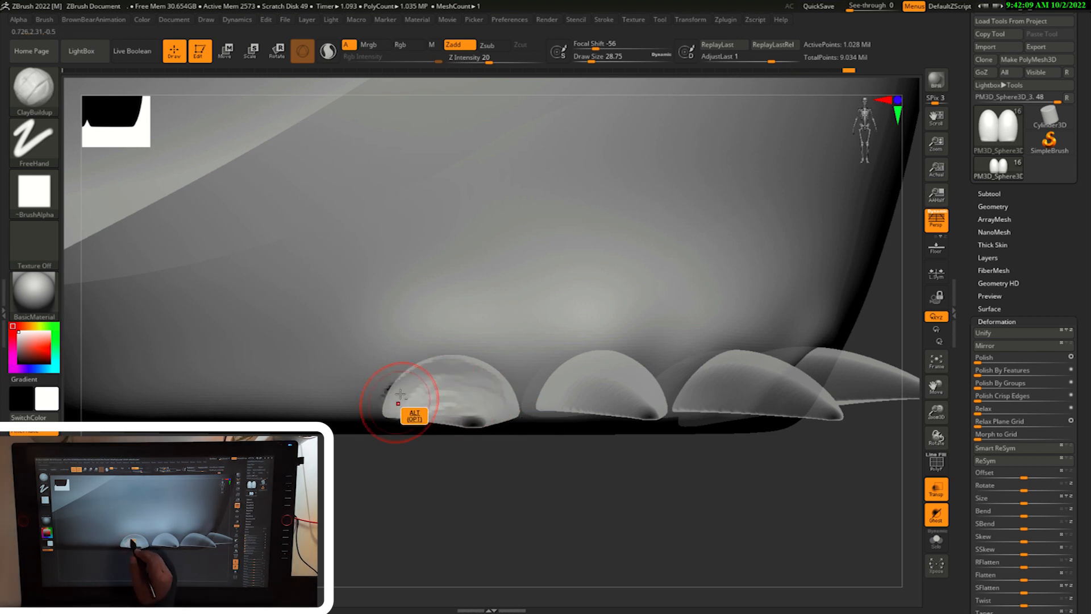
alt+drag(432, 384, 454, 397)
alt+drag(451, 492, 455, 516)
key(s)
mouse_move(424, 380)
alt+mouse_down()
mouse_move(463, 398)
mouse_move(507, 377)
alt+mouse_up()
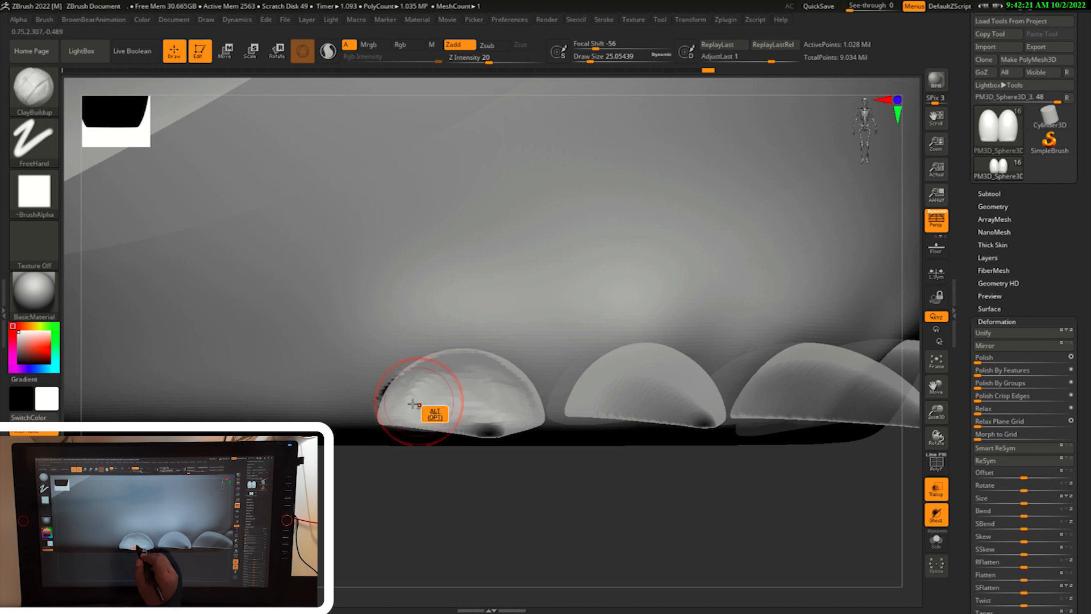
- Carve matching hollows into the foot inside the three remaining toe claws with ClayBuildup
alt+drag(597, 505, 565, 494)
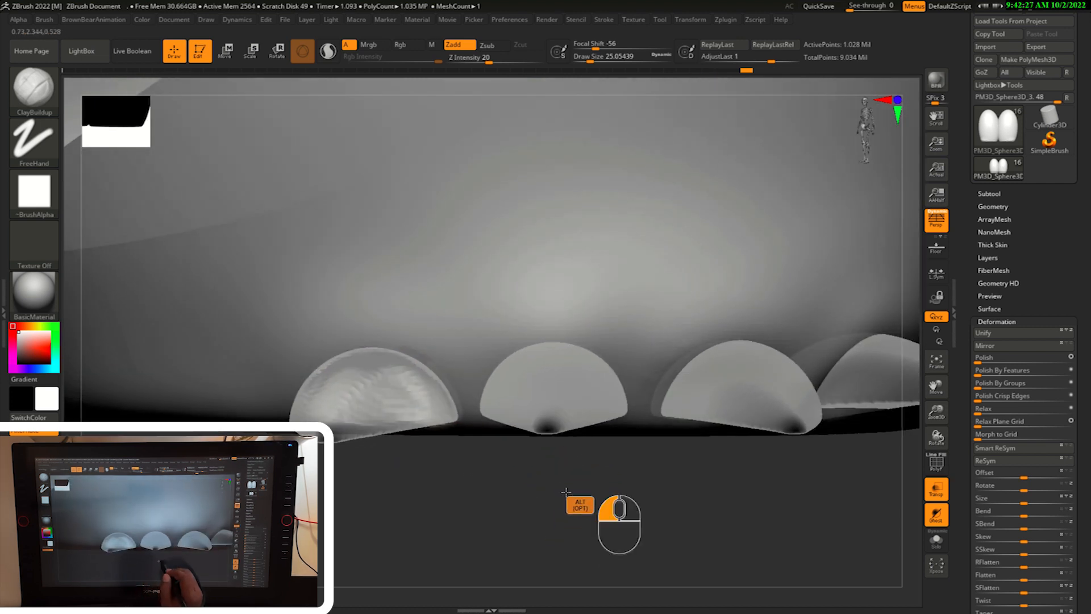
alt+drag(547, 374, 515, 384)
mouse_move(601, 407)
alt+mouse_down()
mouse_move(531, 386)
mouse_move(561, 354)
mouse_move(498, 396)
mouse_move(591, 399)
alt+mouse_up()
alt+drag(702, 497, 563, 495)
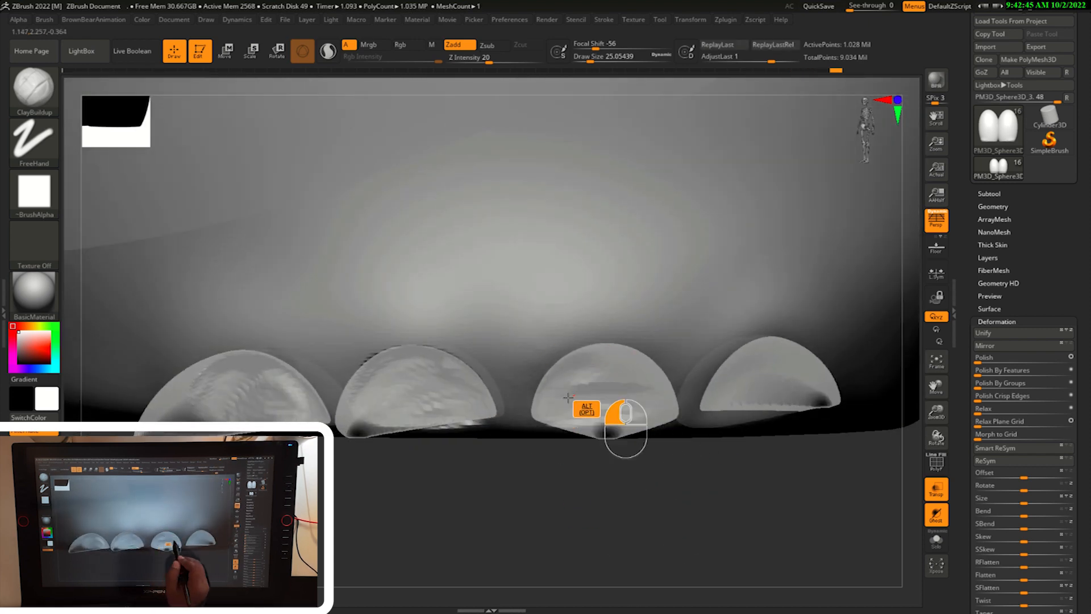
alt+drag(652, 483, 528, 497)
alt+drag(642, 379, 619, 387)
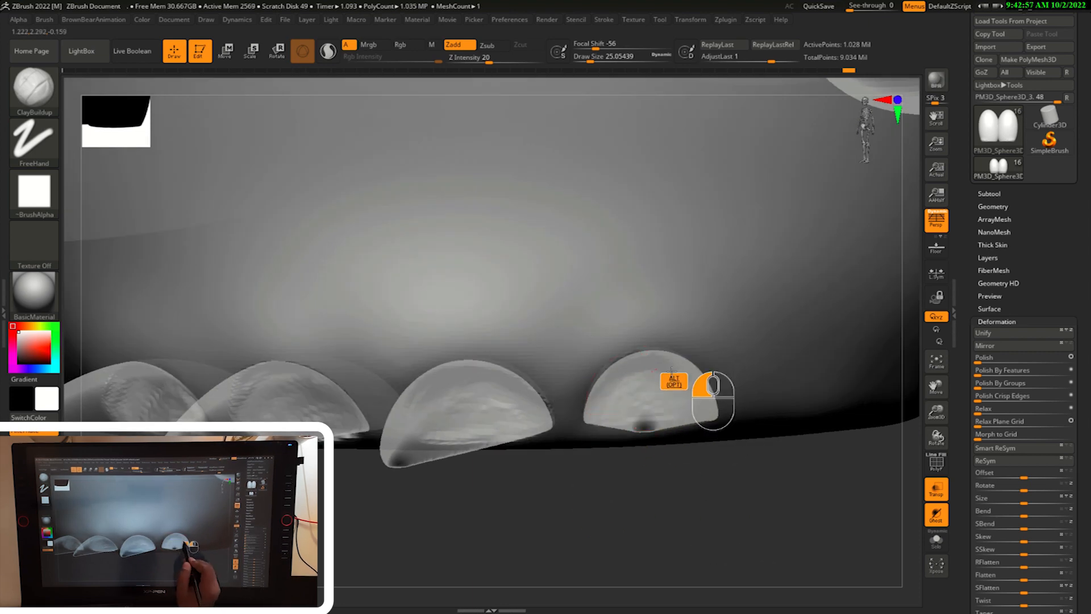
alt+drag(625, 411, 682, 374)
- Isolate the legs, smooth the four carved toe hollows, and restore the normal display of all parts
mouse_move(670, 483)
mouse_down()
mouse_move(598, 469)
mouse_move(650, 448)
mouse_up()
key(s)
shift+drag(648, 409, 686, 375)
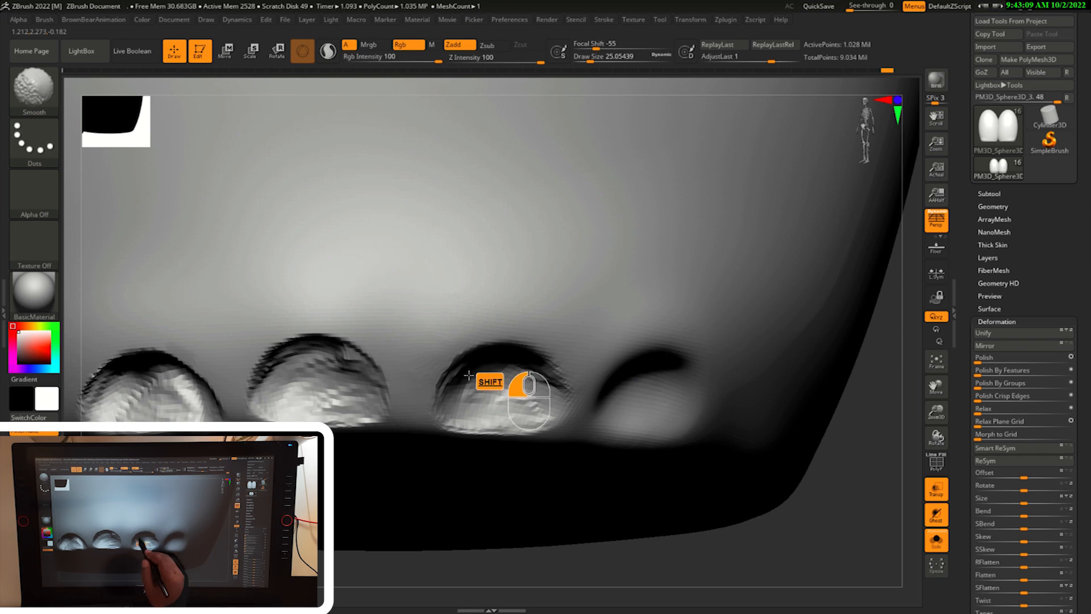
mouse_move(505, 342)
shift+mouse_down()
mouse_move(278, 364)
mouse_move(330, 404)
mouse_move(301, 378)
shift+mouse_up()
drag(614, 548, 653, 534)
mouse_move(250, 386)
shift+mouse_down()
mouse_move(213, 379)
mouse_move(196, 393)
shift+mouse_up()
click(936, 540)
mouse_move(721, 488)
mouse_down()
mouse_move(769, 465)
mouse_move(671, 478)
mouse_move(674, 457)
mouse_move(585, 474)
mouse_up()
click(936, 488)
- Nudge the foot's surface around the toe claws with the Move brush
key(b)
key(m)
key(v)
drag(270, 369, 284, 372)
mouse_move(483, 489)
alt+mouse_down()
mouse_move(451, 459)
mouse_move(546, 483)
alt+mouse_up()
drag(540, 363, 533, 353)
mouse_move(616, 531)
alt+mouse_down()
mouse_move(441, 533)
mouse_move(488, 512)
alt+mouse_up()
- Try smoothing the foot above the toes and undo the last change
shift+drag(512, 478, 544, 468)
alt+drag(613, 489, 682, 483)
drag(682, 489, 681, 443)
shift+drag(483, 329, 500, 359)
mouse_move(568, 488)
alt+mouse_down()
mouse_move(492, 477)
mouse_move(519, 483)
mouse_move(546, 512)
alt+mouse_up()
key(ctrl+z)
- Reshape the bottoms of the feet with a larger Move brush and undo the last change
key(s)
drag(467, 389, 477, 390)
drag(477, 432, 462, 420)
drag(462, 483, 462, 421)
drag(508, 466, 507, 452)
shift+drag(568, 512, 563, 557)
key(ctrl+z)
alt+drag(500, 471, 467, 476)
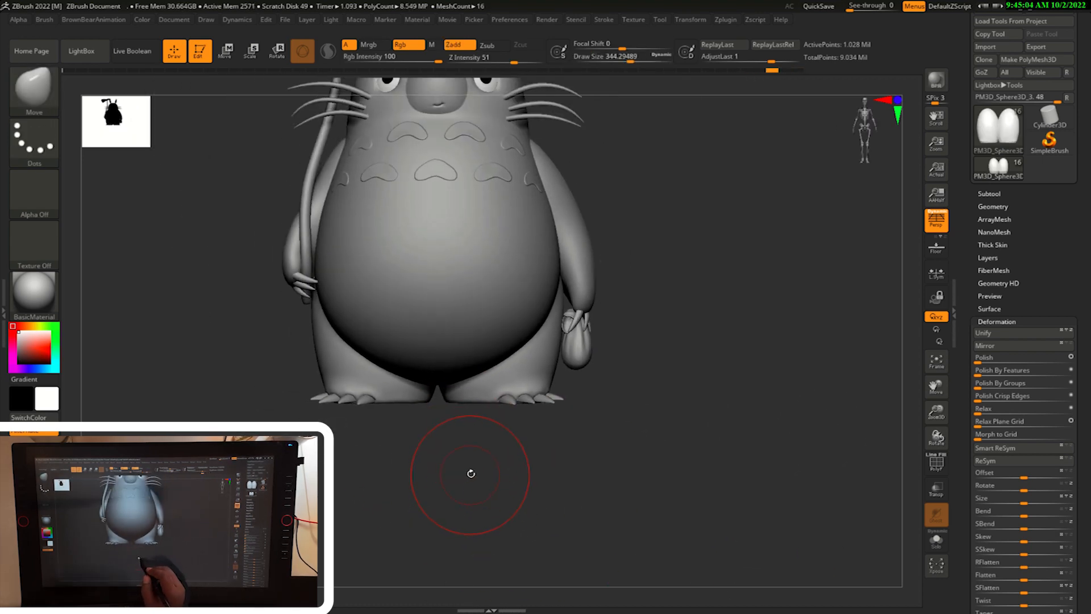
- Select the arms and remesh them with DynaMesh at resolution 304
drag(640, 483, 642, 457)
alt+drag(648, 461, 725, 449)
mouse_move(722, 440)
shift+mouse_down()
mouse_move(725, 449)
mouse_move(696, 446)
shift+mouse_up()
mouse_move(707, 444)
alt+mouse_down()
mouse_move(787, 466)
mouse_move(751, 456)
mouse_move(749, 497)
alt+mouse_up()
key(s)
alt+click(653, 318)
drag(993, 221, 994, 248)
click(994, 248)
click(993, 235)
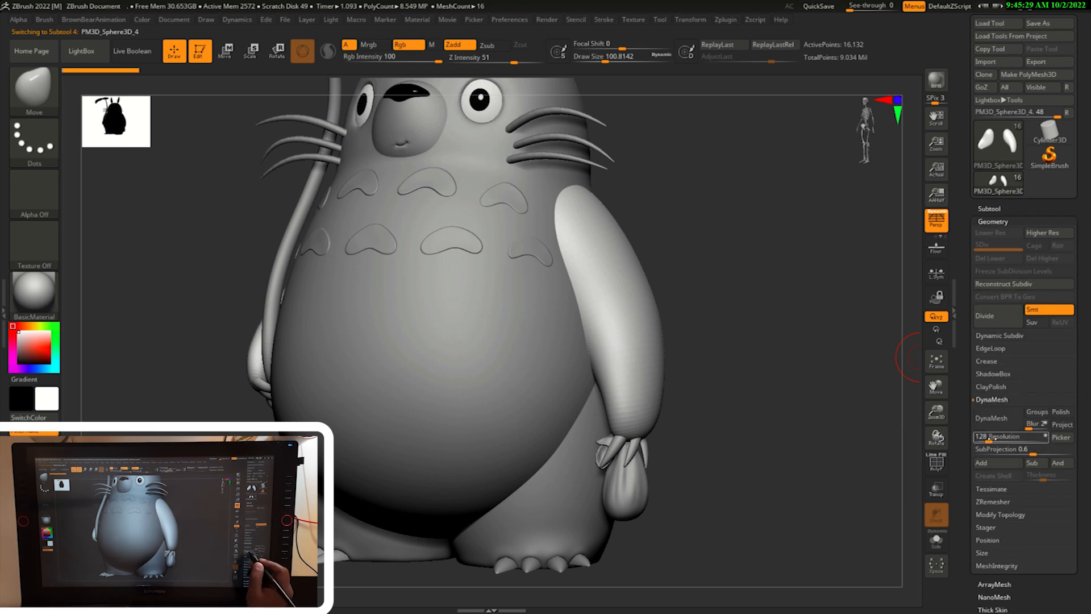
click(997, 418)
alt+drag(813, 516, 831, 476)
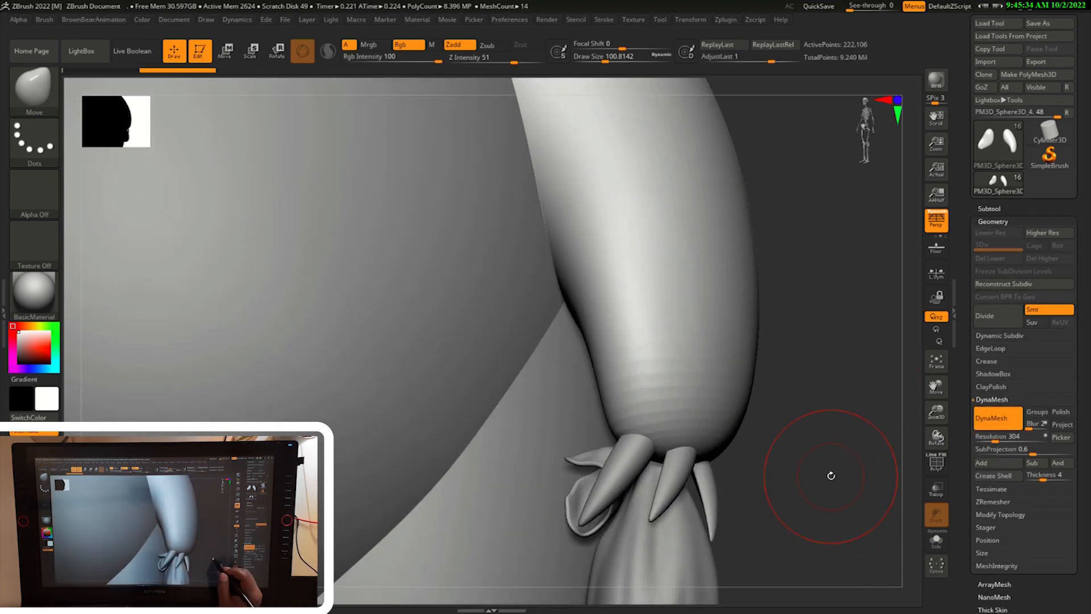
- Build up flesh on the hand above the finger claws with ClayBuildup at a size of about 39 and smooth it
key(c)
key(f)
key(c)
mouse_move(864, 378)
alt+mouse_down()
mouse_move(803, 433)
mouse_move(836, 475)
mouse_move(775, 430)
mouse_move(784, 438)
alt+mouse_up()
key(s)
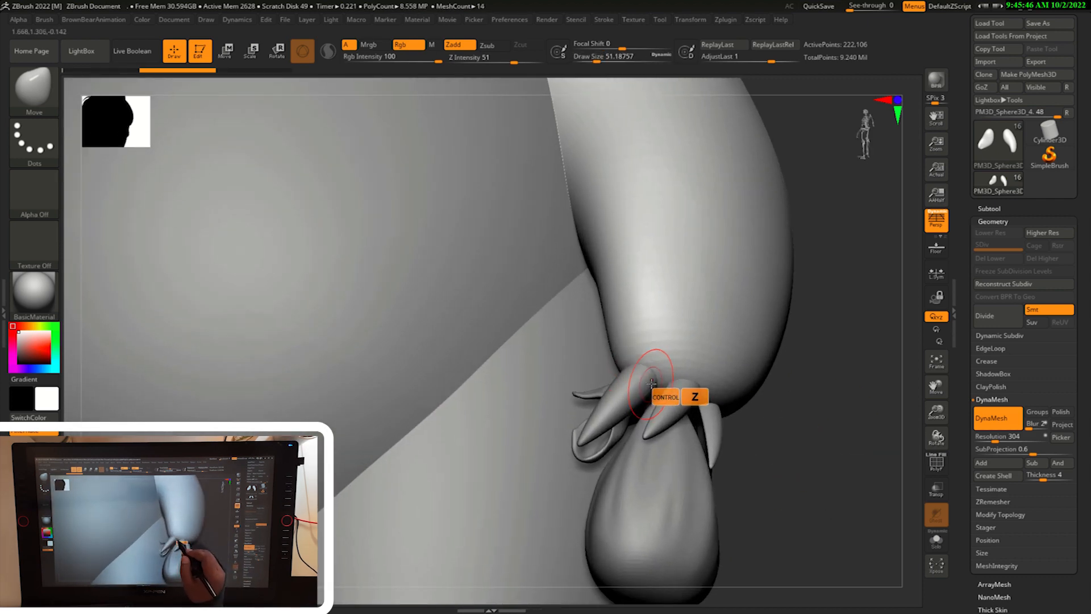
key(b)
key(c)
key(b)
alt+drag(841, 400, 803, 427)
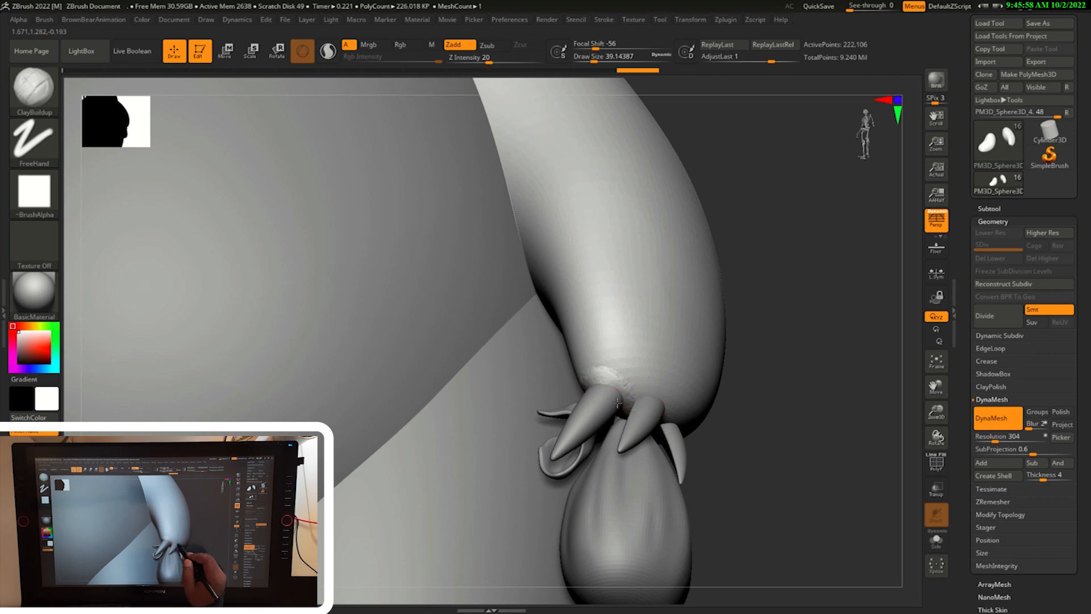
drag(744, 405, 801, 408)
shift+drag(625, 386, 638, 394)
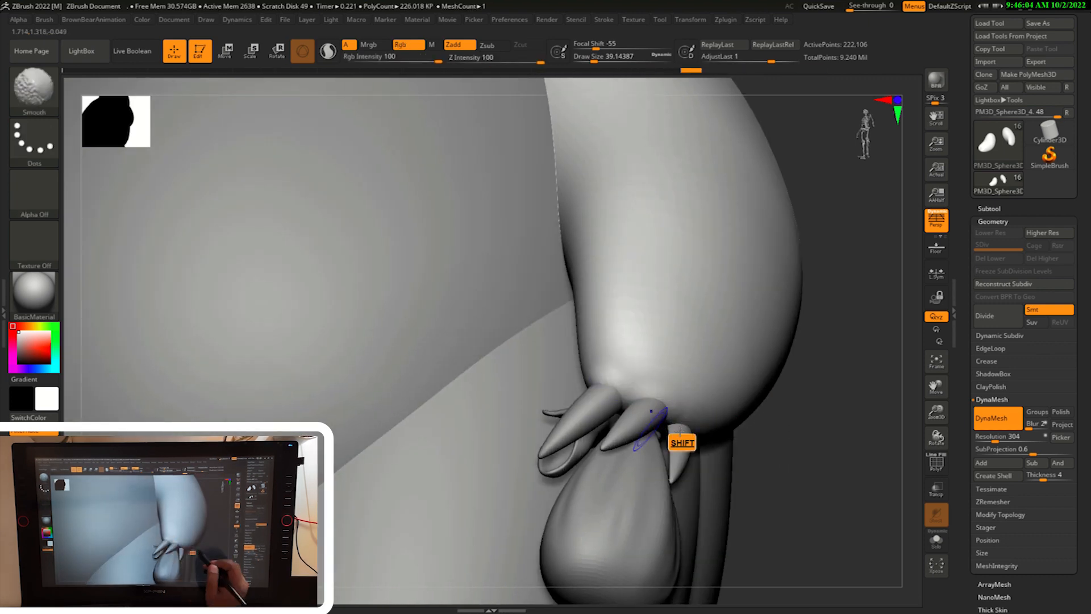
- Add volume above the outer finger claws and smooth it into the arm
drag(818, 435, 764, 436)
drag(703, 419, 683, 428)
drag(896, 422, 887, 373)
shift+drag(687, 400, 628, 373)
- Try to reshape the feet with the Move brush and undo the last change
mouse_move(901, 414)
mouse_down()
mouse_move(890, 498)
mouse_move(825, 445)
mouse_move(115, 365)
mouse_move(364, 273)
mouse_move(400, 238)
mouse_move(366, 253)
mouse_move(628, 494)
mouse_move(1006, 275)
mouse_up()
click(996, 141)
drag(841, 353, 824, 450)
key(b)
key(m)
key(v)
drag(487, 414, 634, 468)
key(s)
mouse_move(421, 452)
mouse_down()
mouse_move(463, 414)
mouse_move(511, 420)
mouse_move(563, 409)
mouse_move(575, 458)
mouse_move(475, 487)
mouse_move(571, 492)
mouse_up()
key(s)
key(ctrl+z)
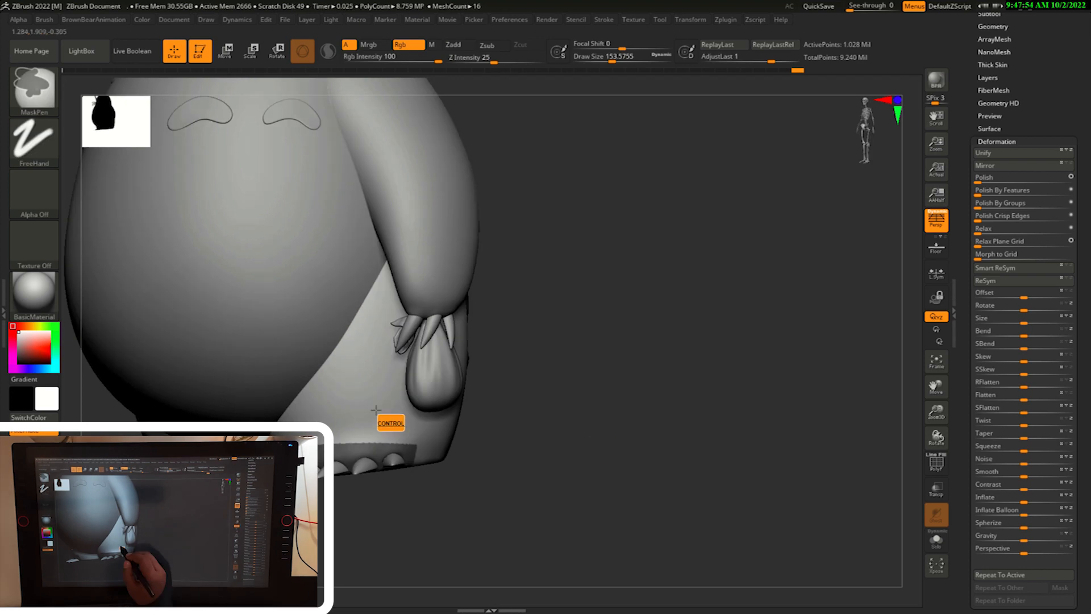
- Remesh the legs with DynaMesh at resolution 240 and smooth the foot above the toe claws
mouse_move(654, 449)
shift+mouse_down()
mouse_move(543, 466)
mouse_move(636, 443)
mouse_move(589, 440)
shift+mouse_up()
mouse_move(545, 471)
shift+mouse_down()
mouse_move(434, 470)
mouse_move(348, 560)
shift+mouse_up()
drag(651, 62, 600, 62)
mouse_move(302, 389)
mouse_down()
mouse_move(363, 441)
mouse_move(370, 426)
mouse_move(676, 394)
mouse_move(738, 409)
mouse_up()
click(989, 14)
click(993, 183)
drag(992, 402, 991, 401)
ctrl+drag(796, 444, 829, 478)
drag(739, 455, 625, 460)
shift+drag(483, 346, 452, 335)
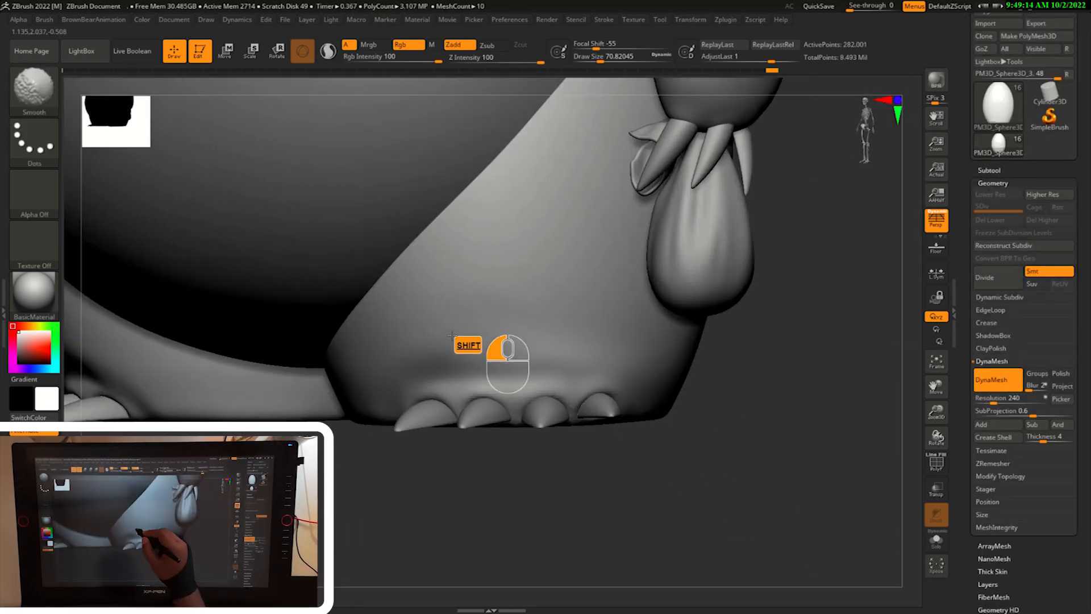
- Smooth the legs, toe mounds and sole edges from several angles with a larger brush
drag(493, 454, 653, 500)
drag(600, 61, 609, 61)
mouse_move(684, 354)
shift+mouse_down()
mouse_move(476, 283)
mouse_move(483, 292)
shift+mouse_up()
drag(710, 455, 723, 495)
shift+drag(733, 387, 764, 409)
drag(653, 494, 787, 503)
shift+drag(745, 286, 671, 341)
drag(789, 494, 535, 533)
shift+drag(528, 426, 537, 435)
alt+drag(718, 497, 625, 524)
shift+drag(579, 449, 604, 466)
- Push up the front sole edge beside the innermost toe claw with the Move brush at a size of about 197
mouse_move(625, 523)
mouse_down()
mouse_move(756, 523)
mouse_move(729, 478)
mouse_move(778, 501)
mouse_move(753, 504)
mouse_up()
key(s)
drag(440, 505, 452, 505)
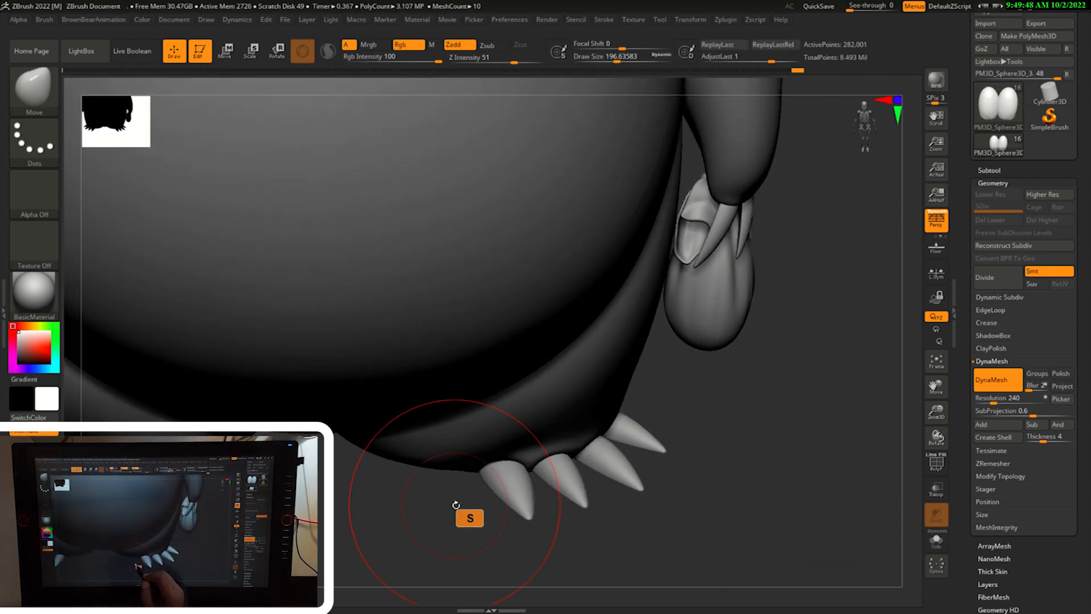
drag(483, 543, 480, 508)
drag(468, 452, 464, 444)
drag(671, 545, 676, 403)
drag(474, 473, 473, 462)
- Adjust the sole's edge beneath the outer toe claws with the Move brush at a size of about 149
alt+drag(790, 451, 791, 341)
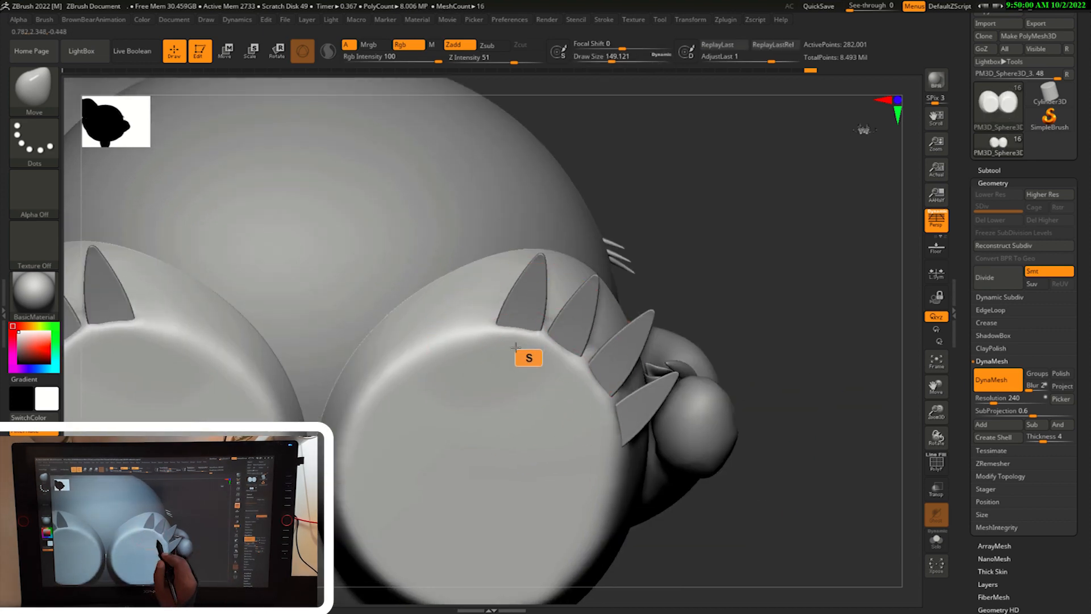
drag(605, 444, 601, 441)
mouse_move(795, 443)
alt+mouse_down()
mouse_move(769, 429)
mouse_move(764, 375)
alt+mouse_up()
mouse_move(764, 375)
mouse_down()
mouse_move(760, 507)
mouse_move(753, 496)
mouse_move(765, 477)
mouse_move(767, 496)
mouse_move(733, 470)
mouse_move(710, 478)
mouse_up()
key(s)
key(s)
drag(640, 483, 694, 482)
drag(717, 500, 711, 412)
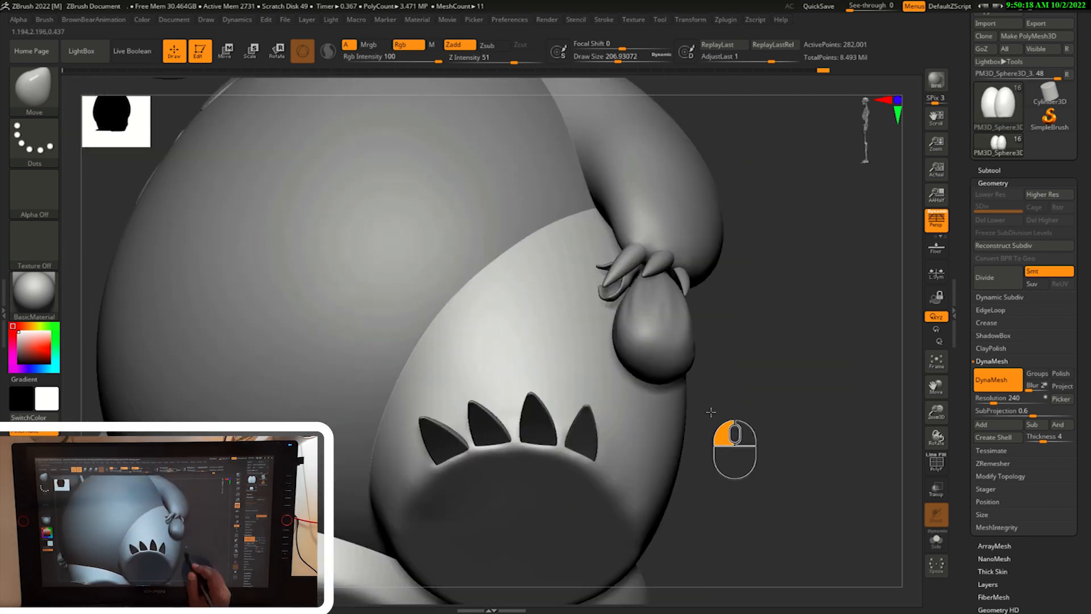
- Nudge the outer side of the foot inward near the sole with the Move brush and save the project
key(s)
drag(634, 482, 629, 483)
drag(711, 500, 705, 449)
mouse_move(682, 511)
alt+mouse_down()
mouse_move(650, 535)
mouse_move(652, 550)
alt+mouse_up()
mouse_move(741, 473)
alt+mouse_down()
mouse_move(739, 452)
mouse_move(760, 513)
alt+mouse_up()
ctrl+alt+drag(691, 509, 730, 526)
key(ctrl+s)
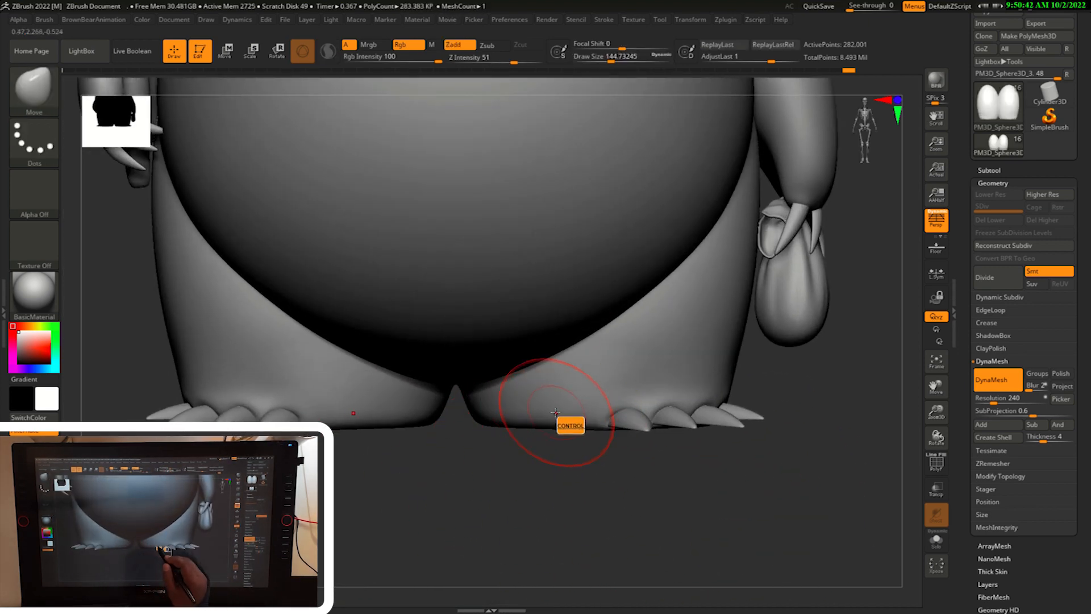
- Smooth the inner lower edge of the foot beside the toe claws
mouse_move(534, 505)
alt+mouse_down()
mouse_move(653, 487)
mouse_move(659, 528)
alt+mouse_up()
shift+drag(587, 400, 514, 418)
mouse_move(569, 545)
shift+mouse_down()
mouse_move(472, 548)
mouse_move(387, 526)
shift+mouse_up()
alt+drag(387, 526, 341, 546)
key(s)
mouse_move(403, 483)
shift+mouse_down()
mouse_move(446, 482)
mouse_move(540, 322)
mouse_move(609, 500)
mouse_move(534, 504)
shift+mouse_up()
mouse_move(625, 500)
alt+mouse_down()
mouse_move(604, 499)
mouse_move(614, 546)
alt+mouse_up()
- Try to shift the front of the leg above the toes with the Move brush at a size of about 268
key(s)
drag(365, 355, 362, 355)
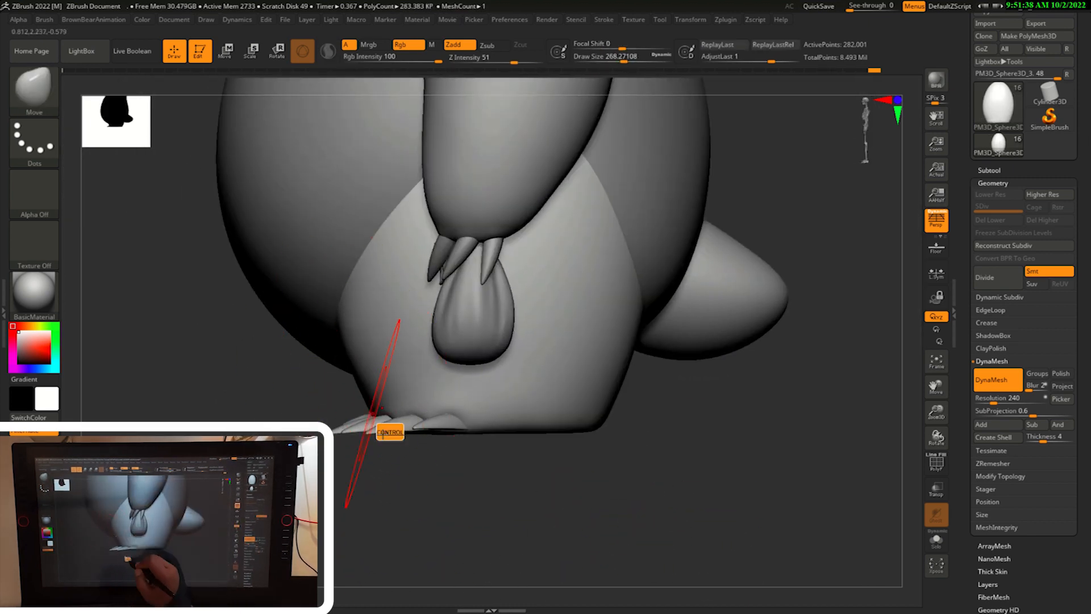
key(ctrl+z)
- Add a Cone 3D primitive at the top of the bag beneath the hand claws and scale it with the gizmo
mouse_move(392, 506)
mouse_down()
mouse_move(477, 506)
mouse_move(392, 540)
mouse_move(540, 546)
mouse_move(483, 563)
mouse_up()
key(e)
click(401, 161)
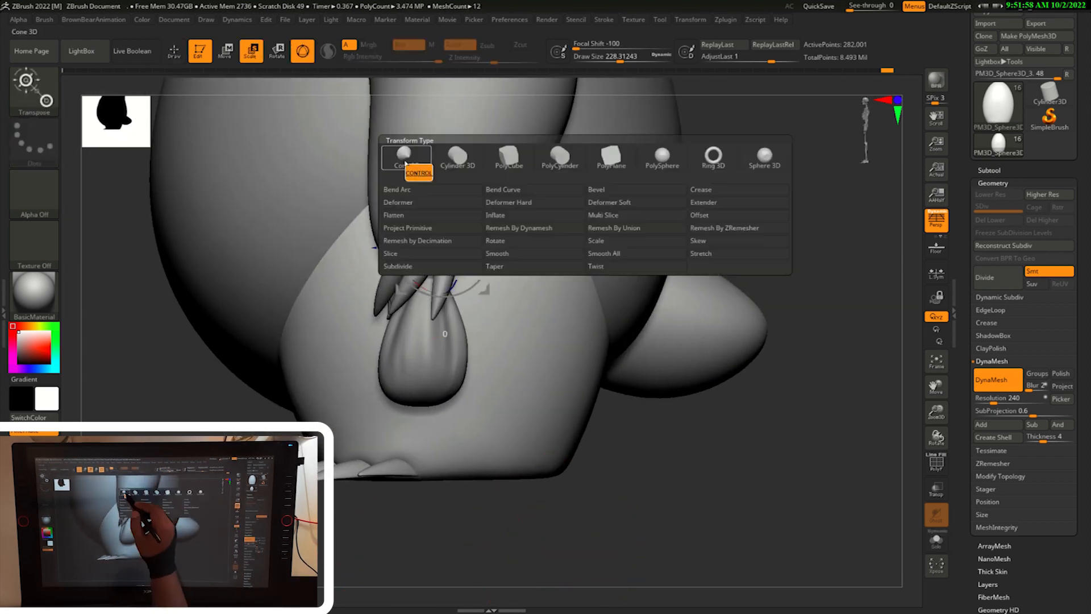
click(715, 256)
alt+drag(676, 512, 806, 500)
drag(412, 294, 395, 294)
drag(761, 471, 711, 471)
drag(622, 280, 638, 290)
drag(483, 503, 602, 506)
- Reposition the piece above the bag with the Move gizmo
key(w)
click(449, 229)
click(451, 228)
mouse_move(494, 455)
mouse_down()
mouse_move(704, 411)
mouse_move(693, 469)
mouse_move(795, 468)
mouse_up()
- Return to Draw mode and switch the model's material to SkinShade4
key(q)
click(34, 293)
click(449, 292)
mouse_move(653, 437)
mouse_down()
mouse_move(762, 452)
mouse_move(758, 423)
mouse_move(778, 418)
mouse_move(781, 432)
mouse_up()
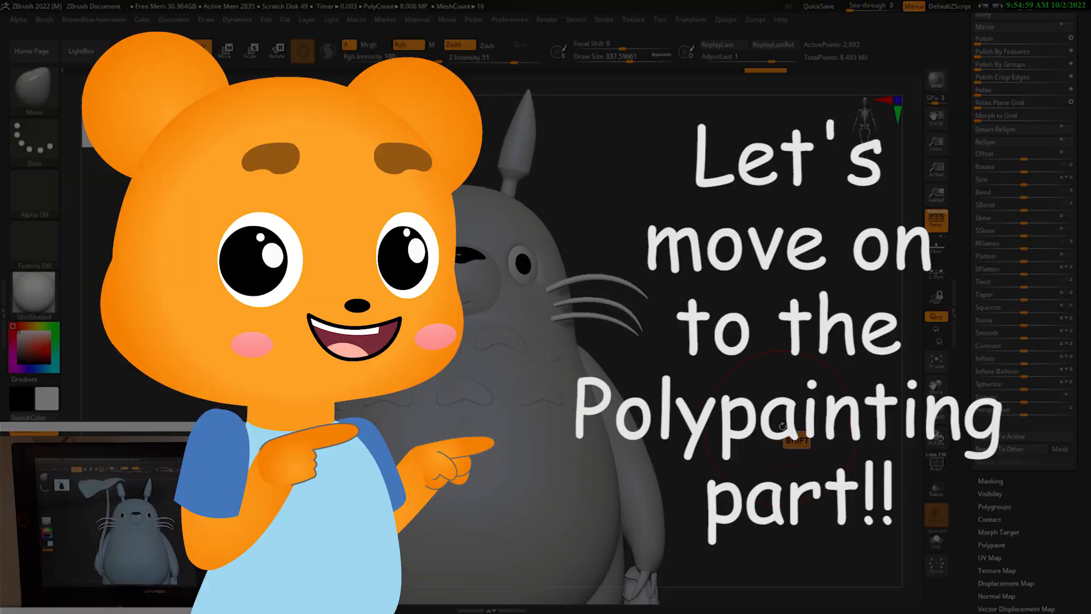
key(b)
click(593, 230)
key(s)
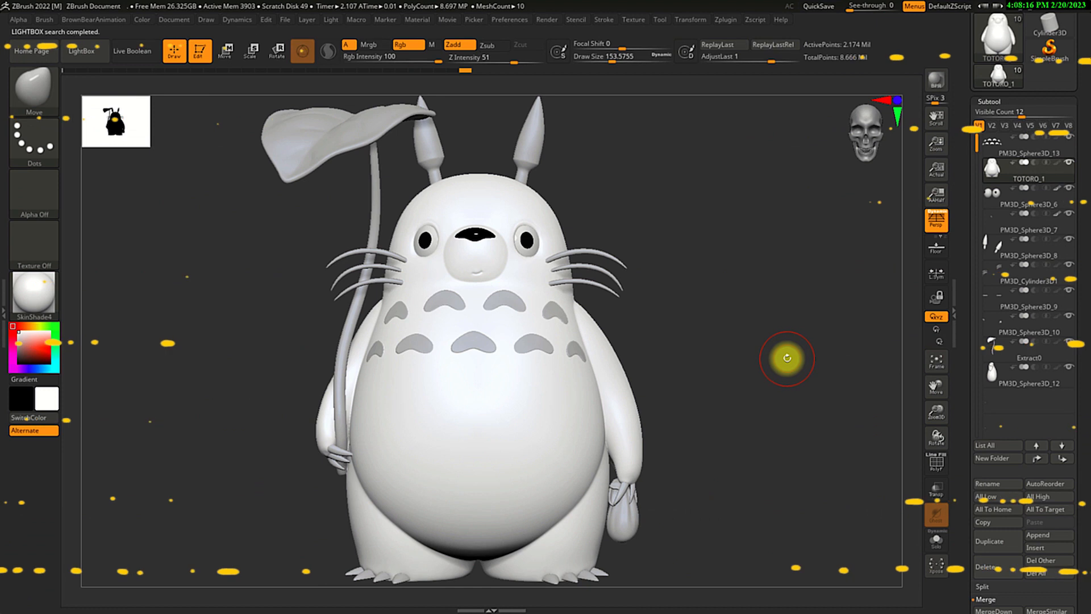
mouse_move(784, 358)
alt+mouse_down()
mouse_move(784, 376)
mouse_move(784, 363)
alt+mouse_up()
alt+drag(794, 443, 802, 410)
mouse_move(996, 169)
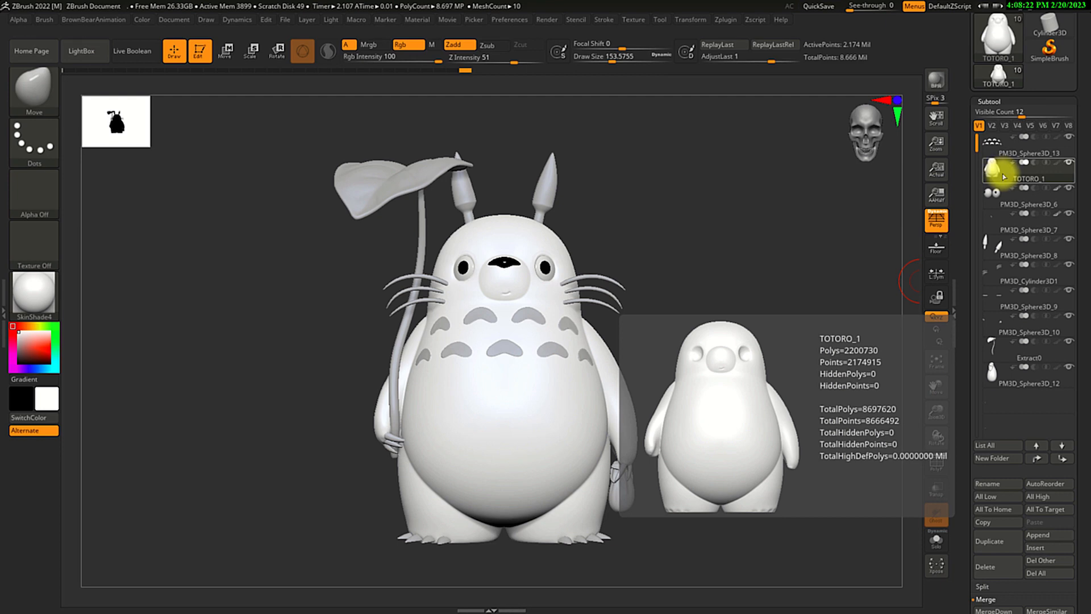
alt+drag(711, 505, 769, 427)
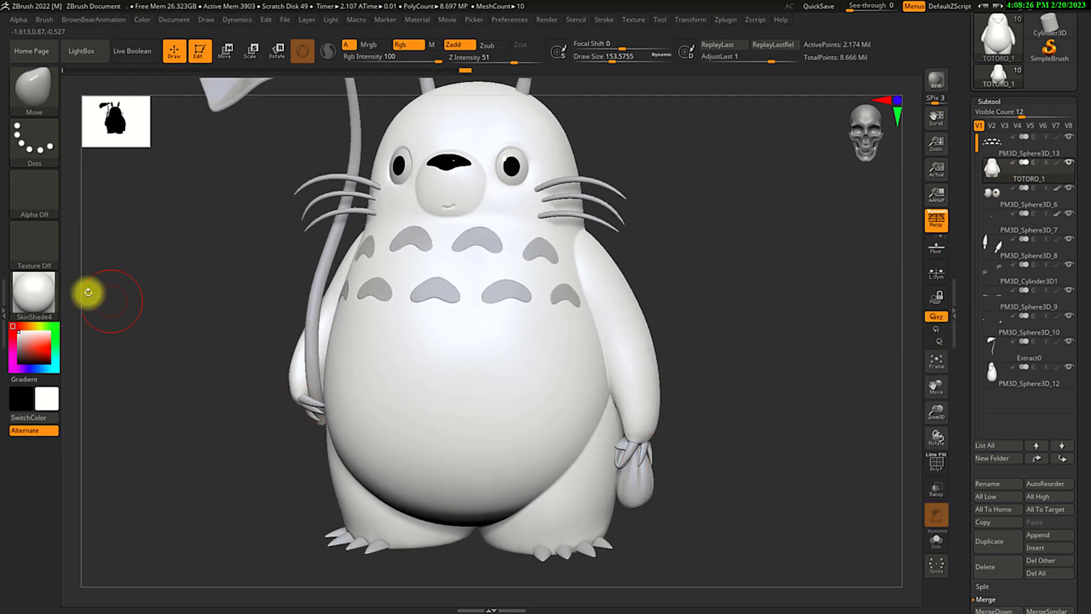
- Choose the SkinShade4 material, enable the Mrgb channel, and fill the TOTORO_1 body with white, RGB 255, 255, 255
click(44, 294)
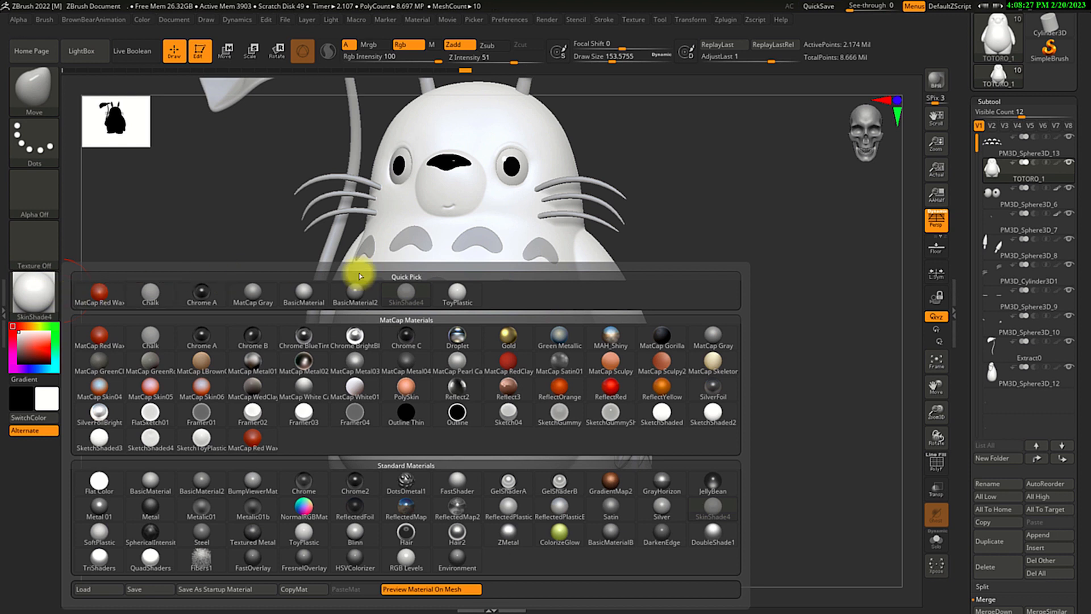
click(415, 295)
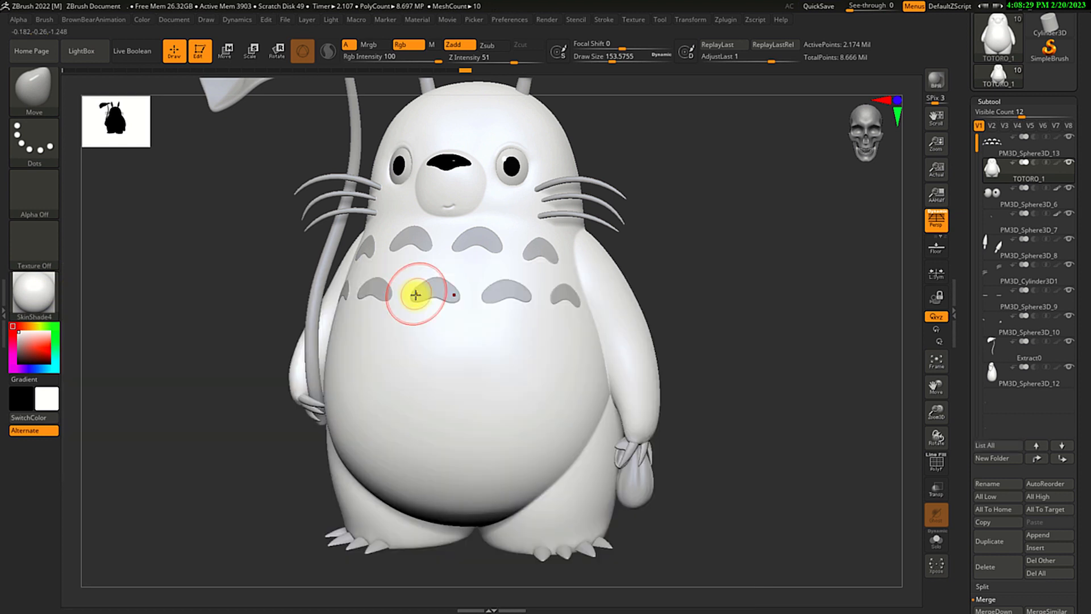
click(141, 21)
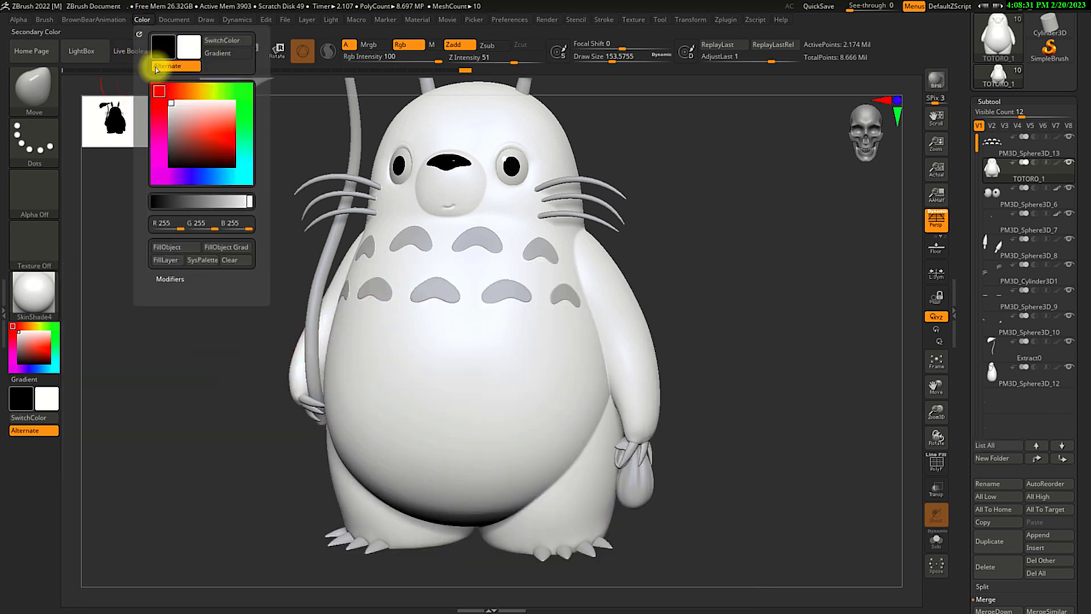
click(174, 247)
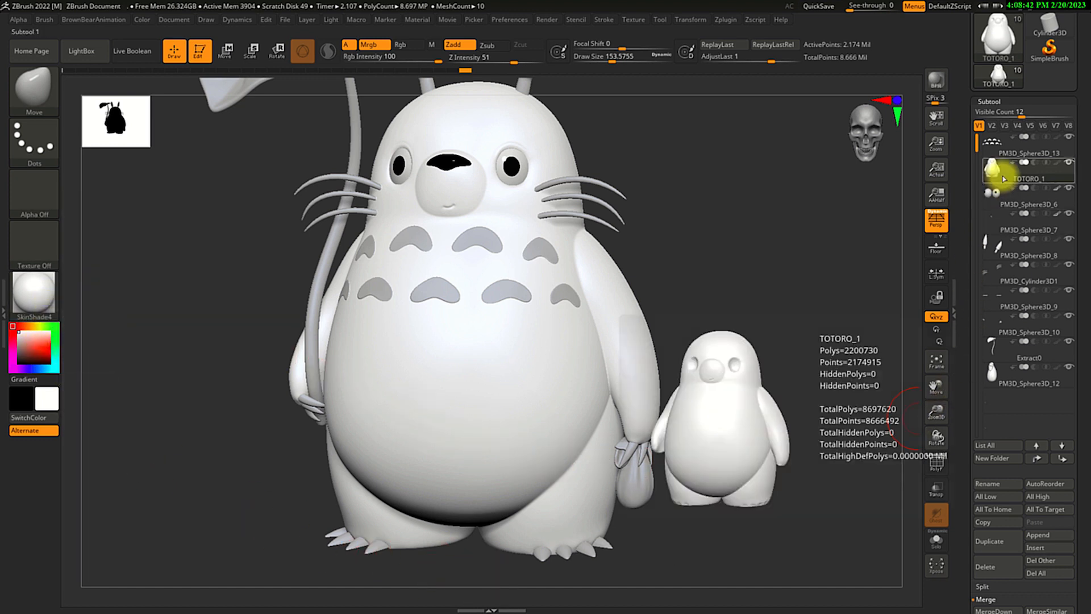
mouse_move(1036, 177)
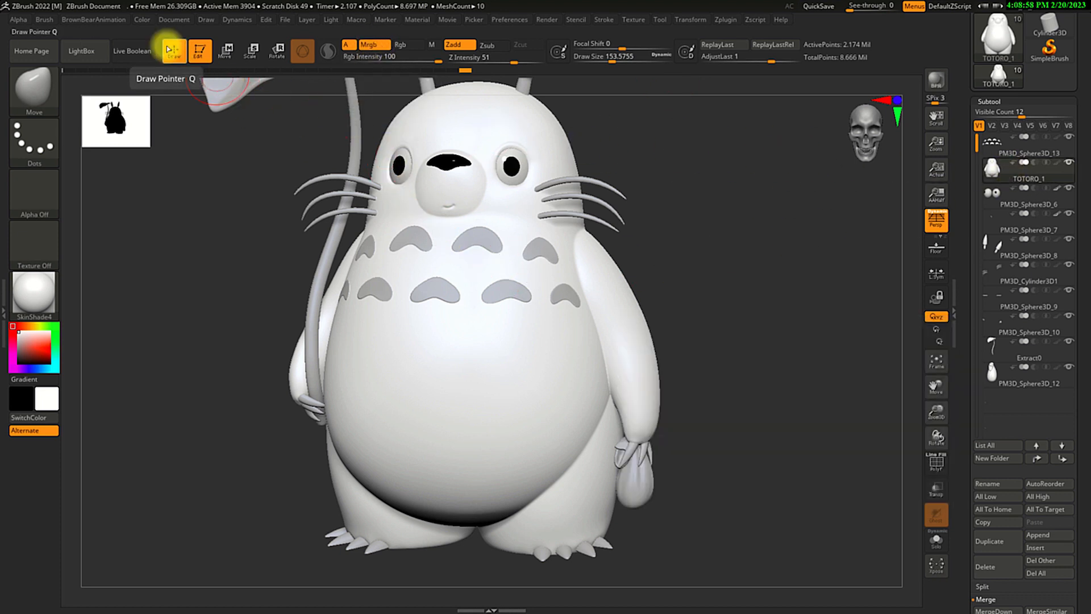
click(140, 20)
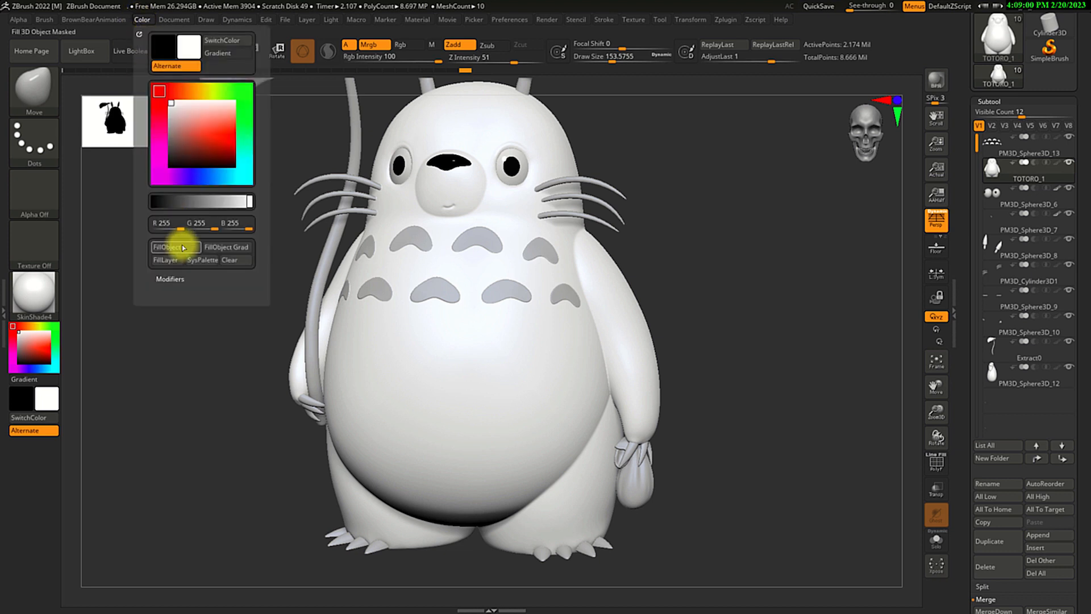
- Isolate the body in Solo mode, inspect it from different angles, and show all the subtools again
drag(783, 349, 793, 367)
click(937, 543)
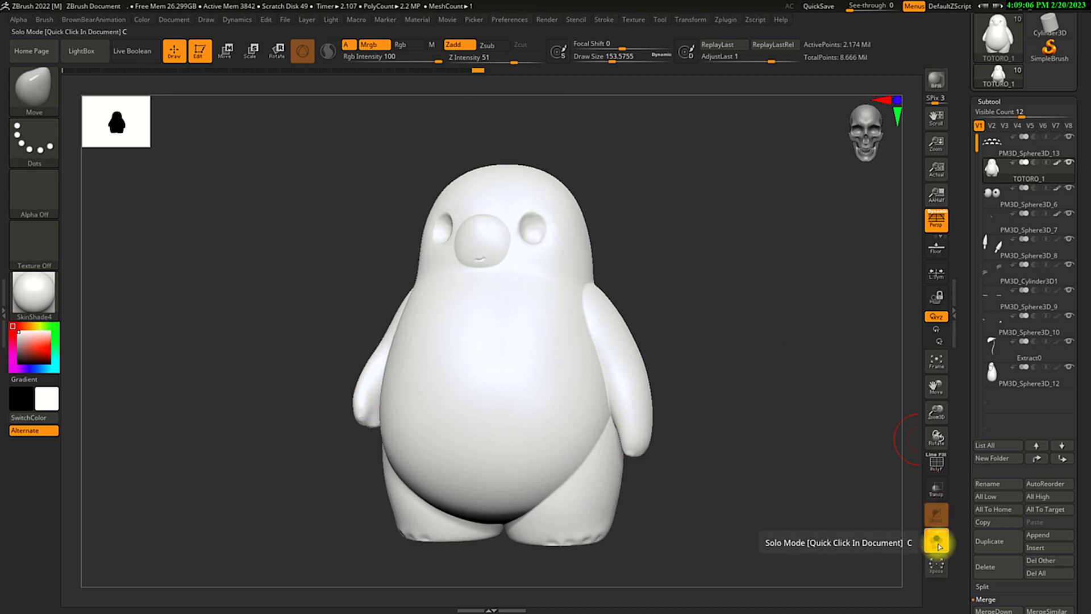
drag(808, 501, 782, 448)
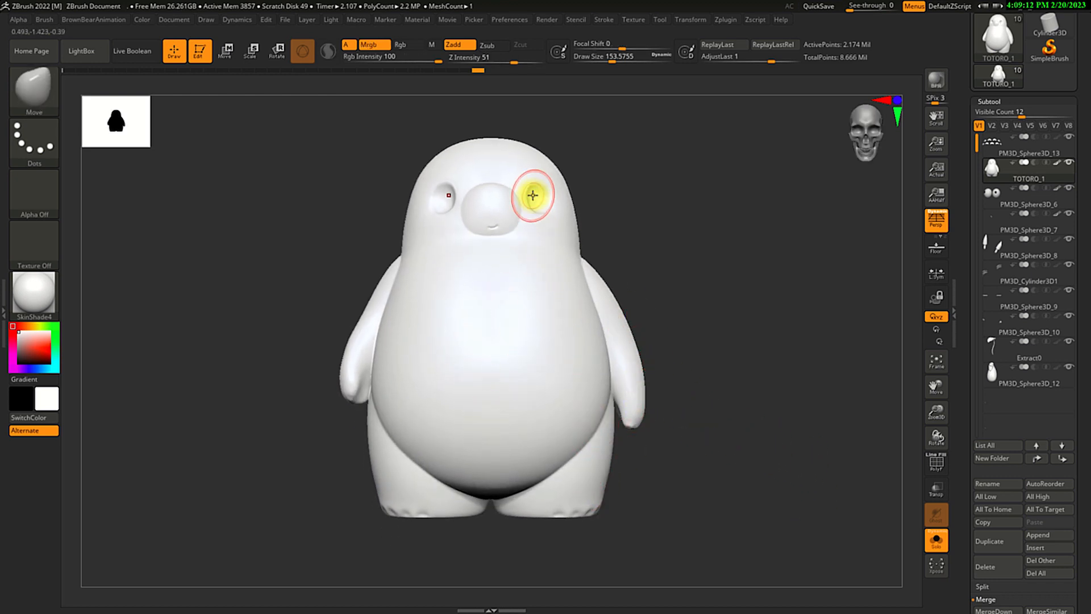
drag(648, 203, 533, 205)
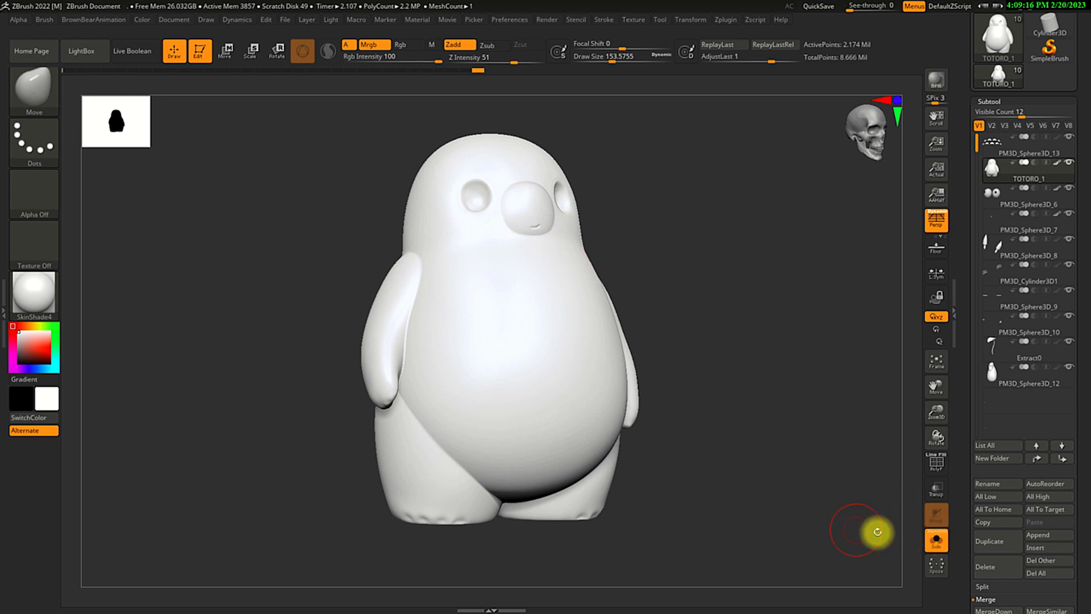
click(936, 538)
drag(820, 527, 818, 514)
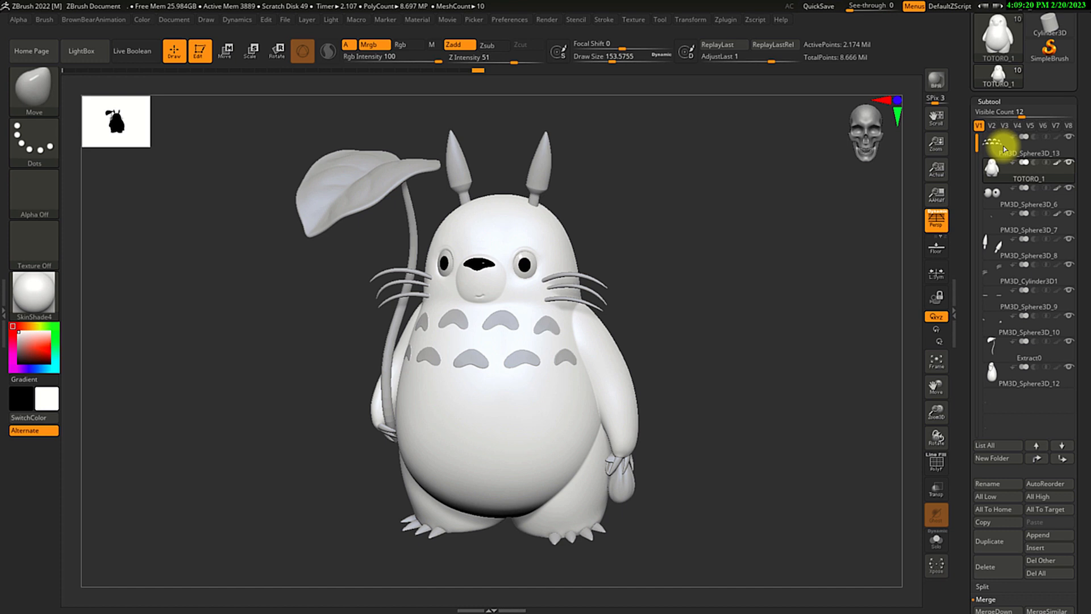
- Inspect the chest markings in Solo mode and look through the remaining subtools, including the ears and the bag
click(1003, 147)
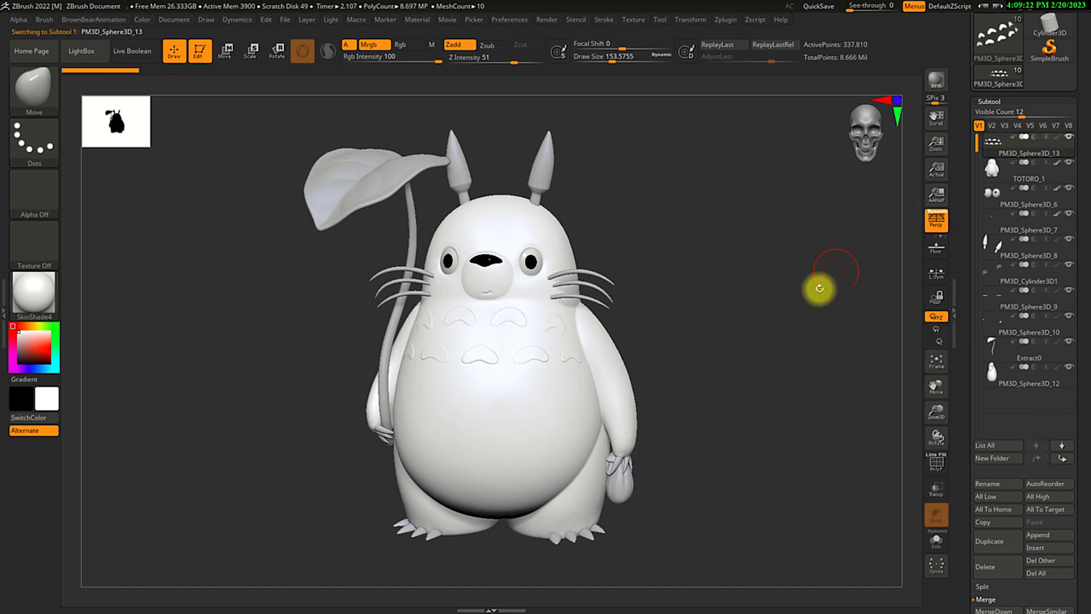
click(936, 538)
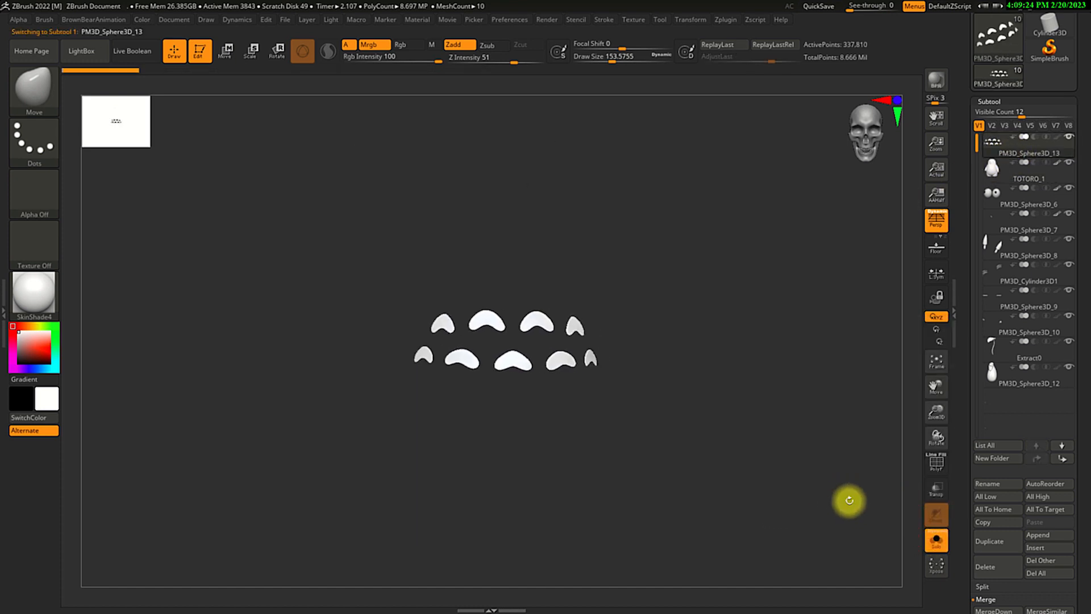
click(936, 539)
click(998, 198)
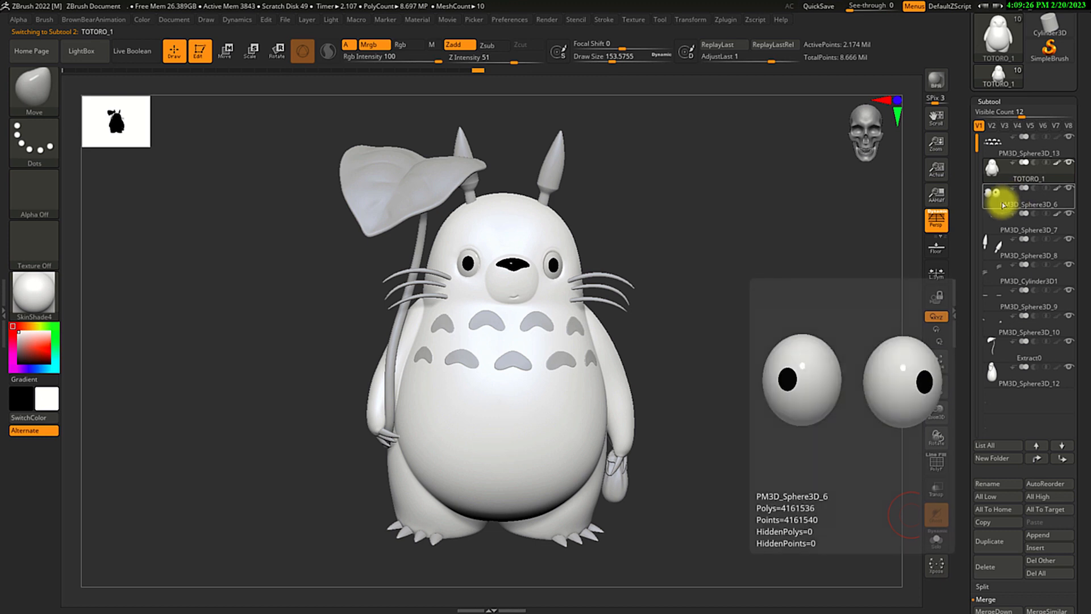
click(1001, 242)
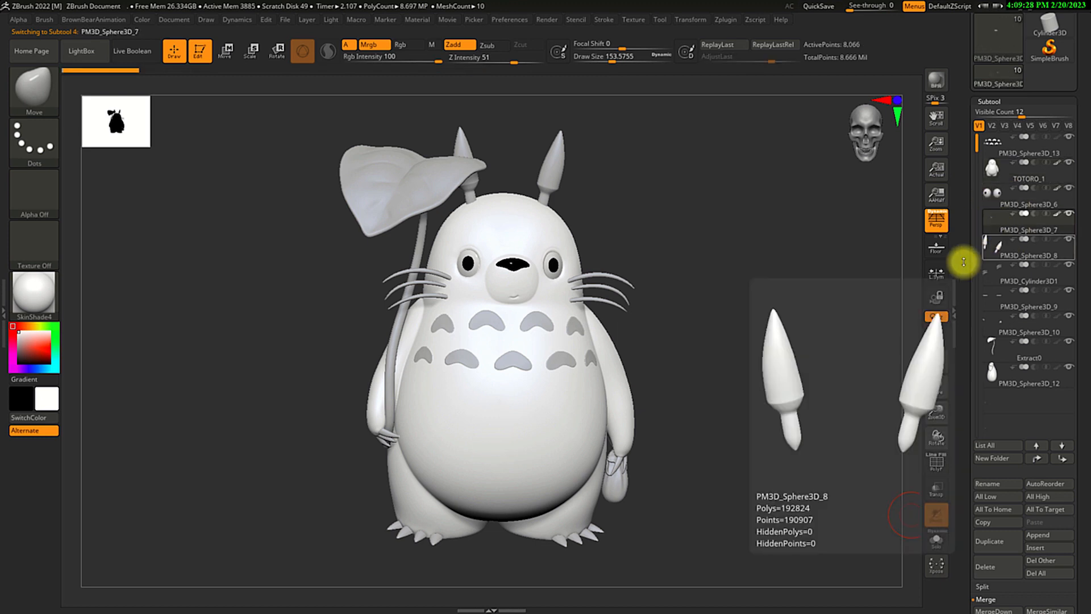
mouse_move(1002, 308)
mouse_move(1000, 377)
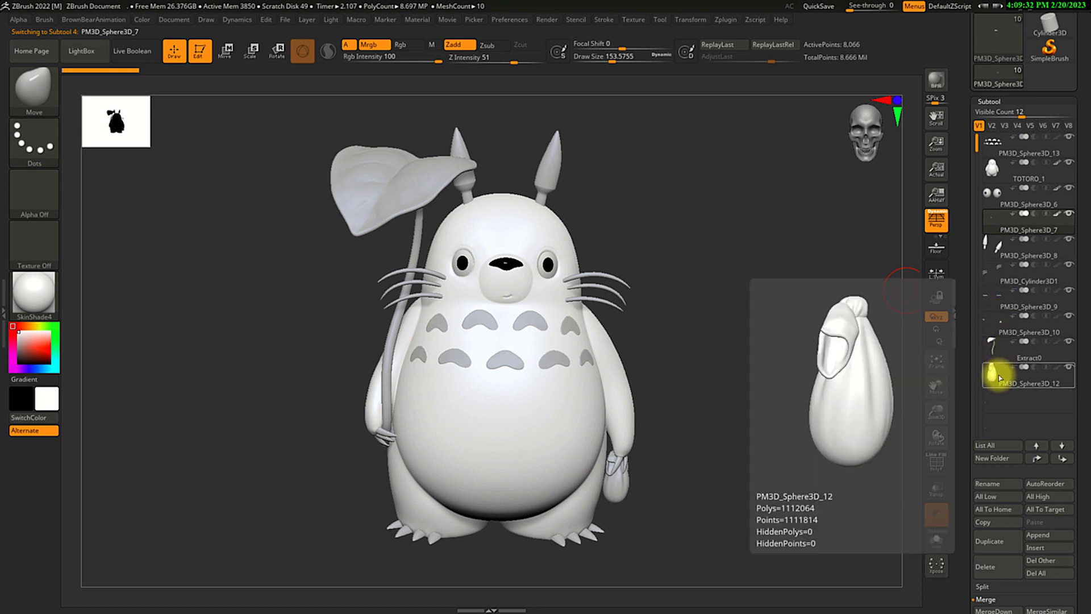
mouse_move(841, 404)
mouse_down()
mouse_move(819, 407)
mouse_move(840, 408)
mouse_up()
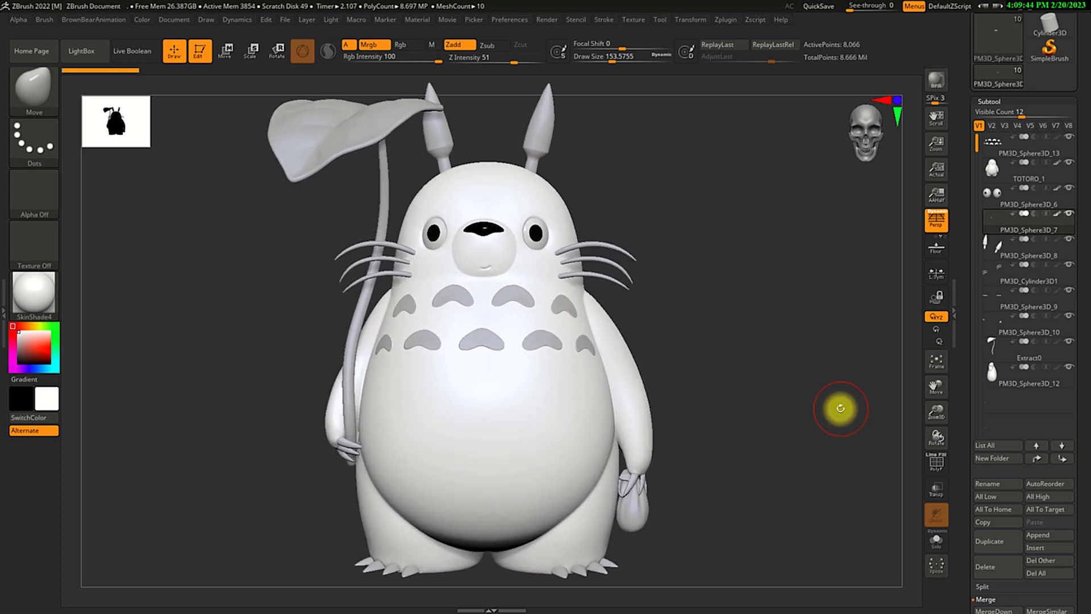
- Select the TOTORO_1 body subtool and pick a brown main colour, RGB 114, 93, 75
click(1007, 176)
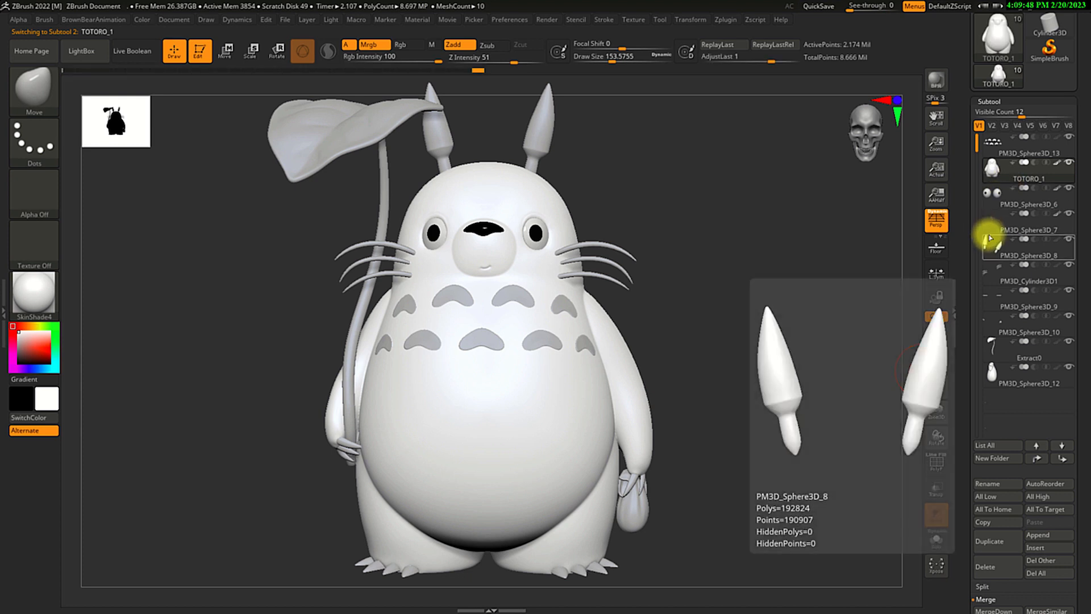
mouse_move(1007, 177)
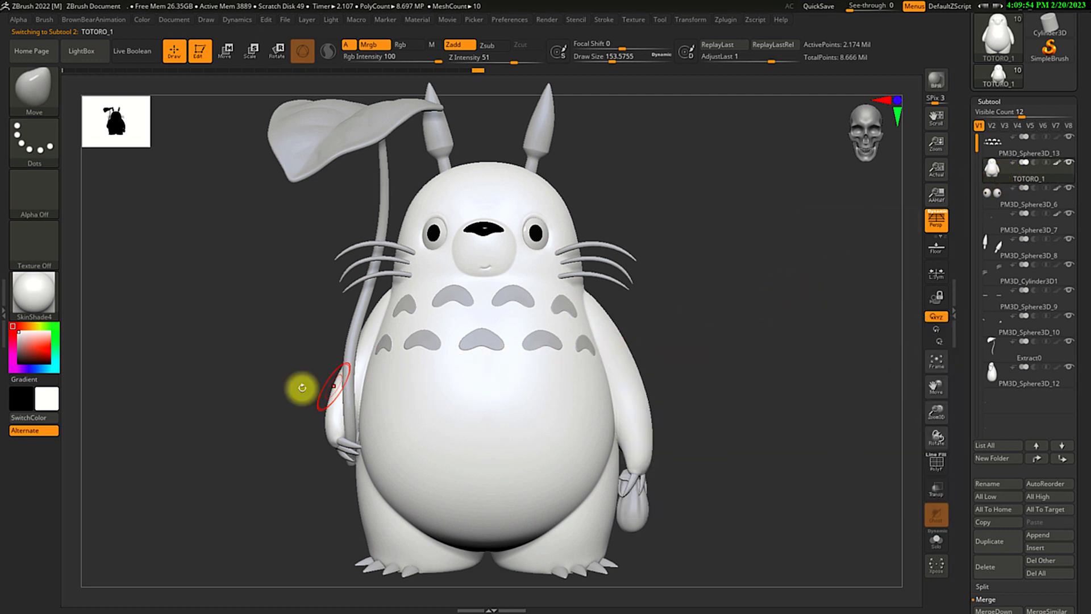
mouse_move(38, 337)
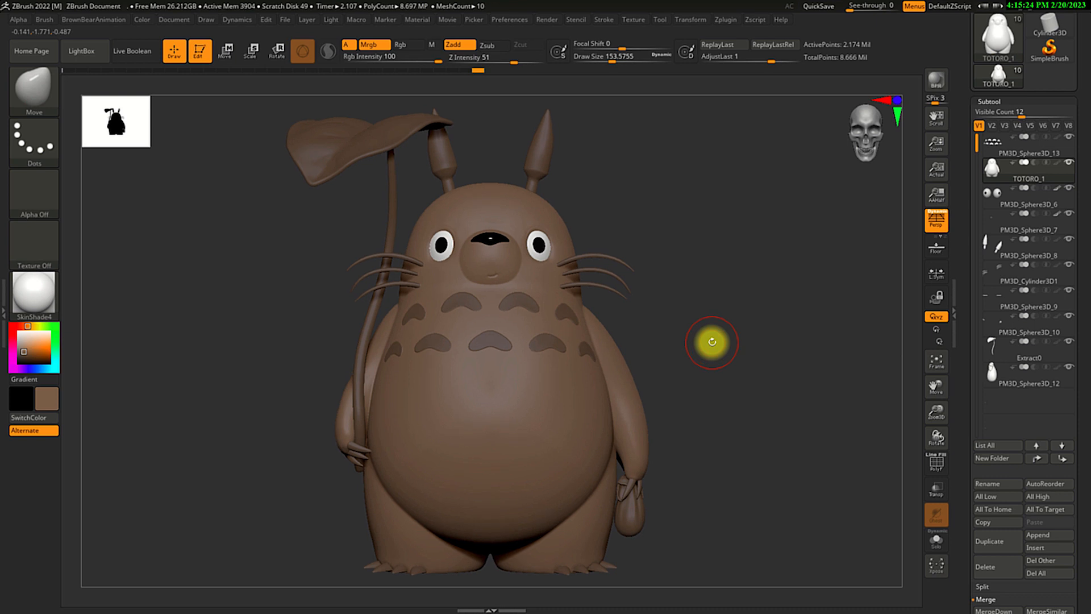
drag(709, 341, 709, 335)
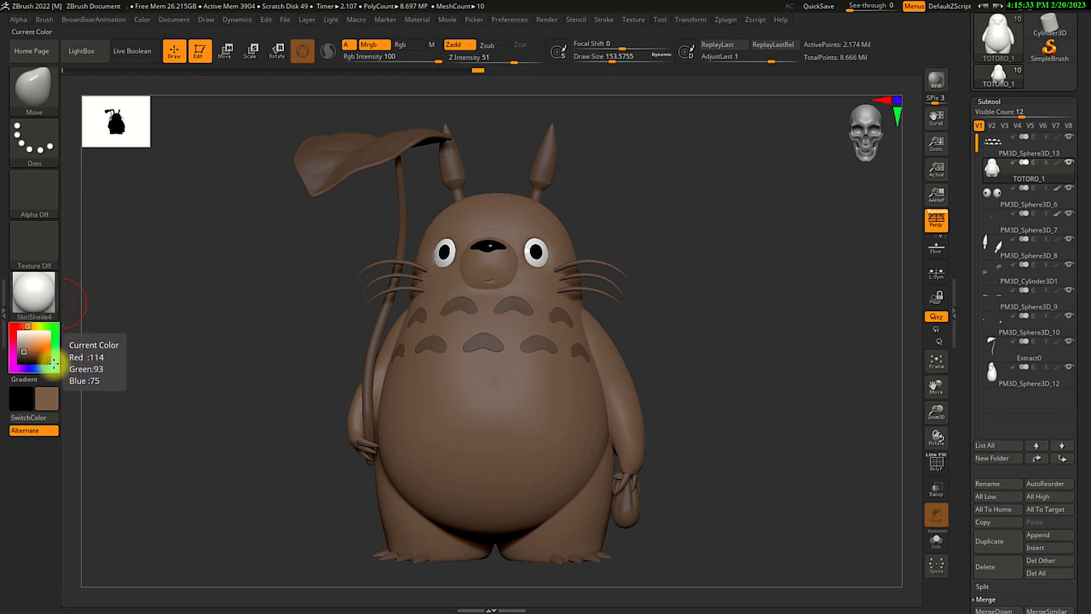
drag(743, 494, 742, 495)
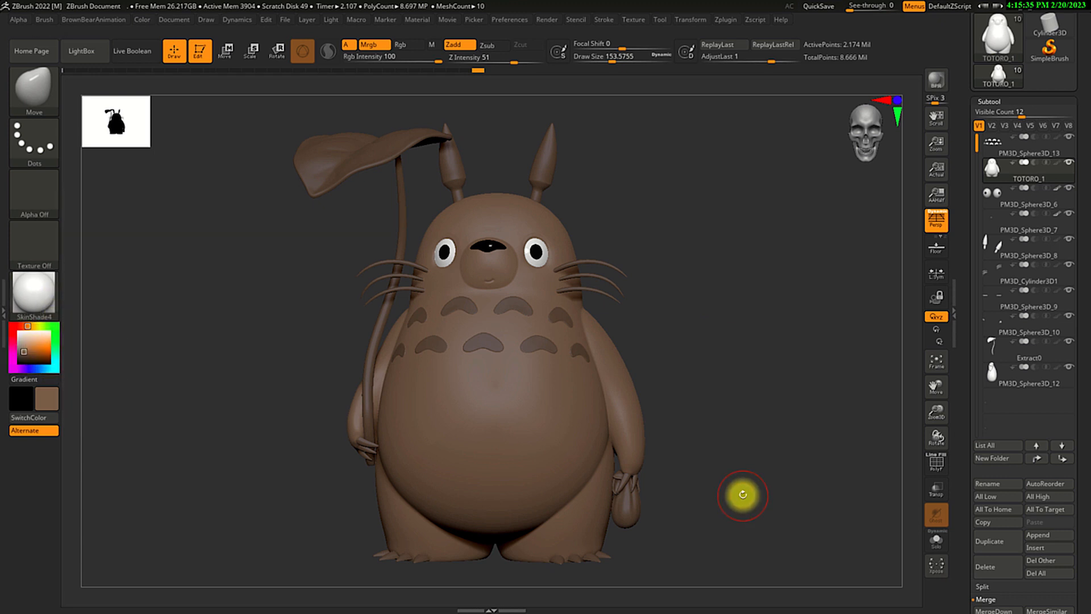
- Fill the TOTORO_1 body with the current brown and SkinShade4 material, using the Mrgb channel
click(993, 175)
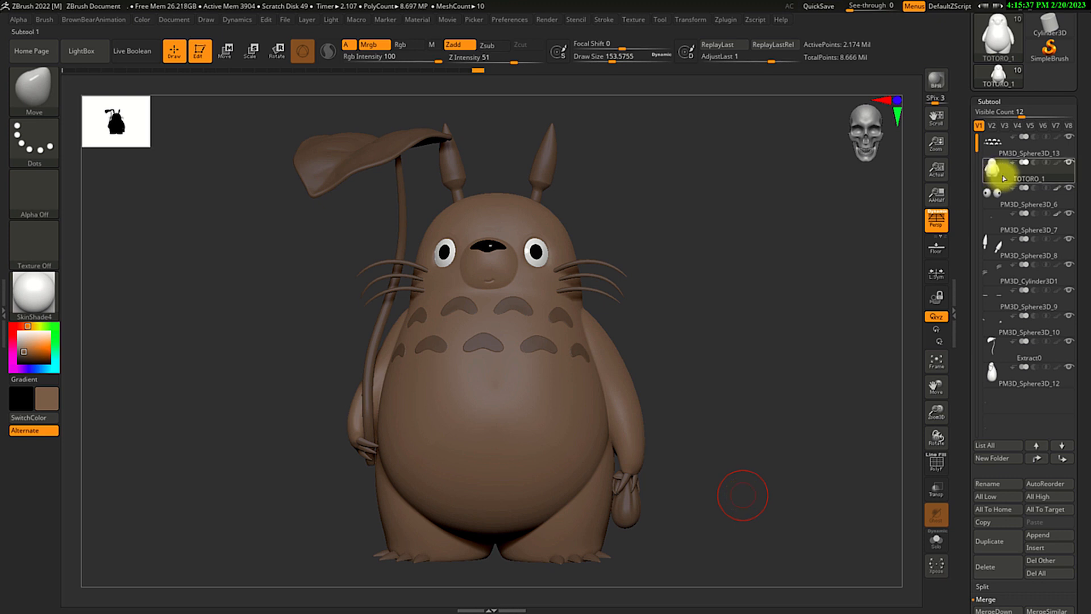
mouse_move(1045, 176)
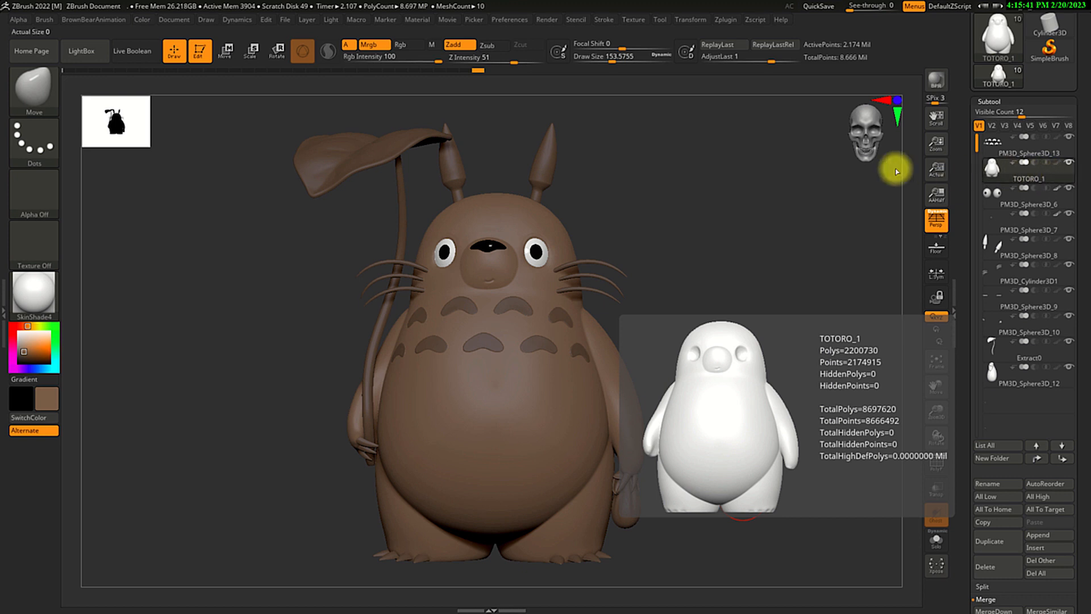
click(375, 45)
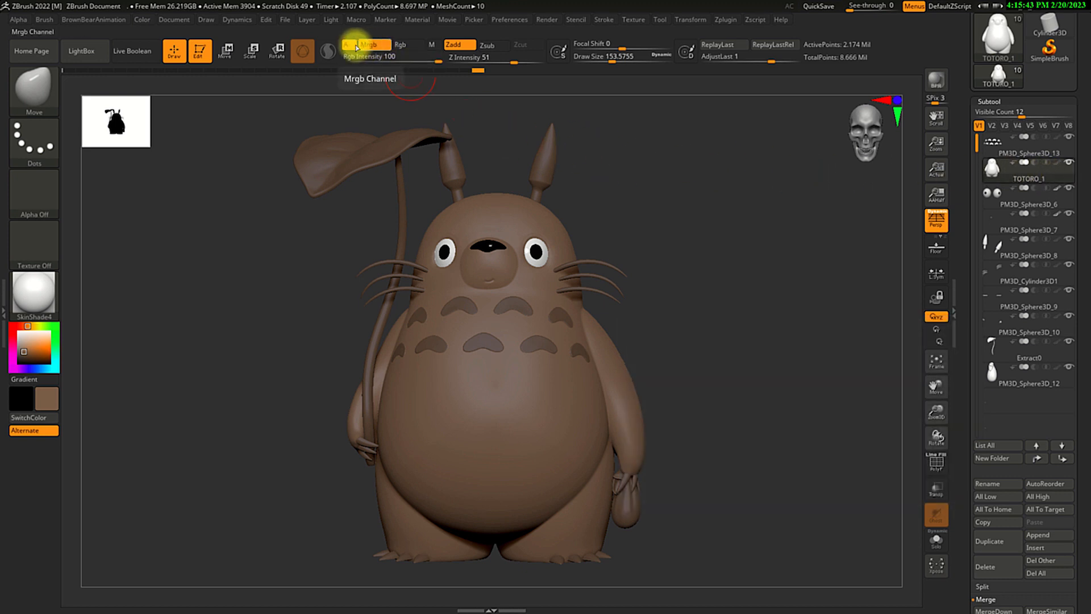
click(149, 19)
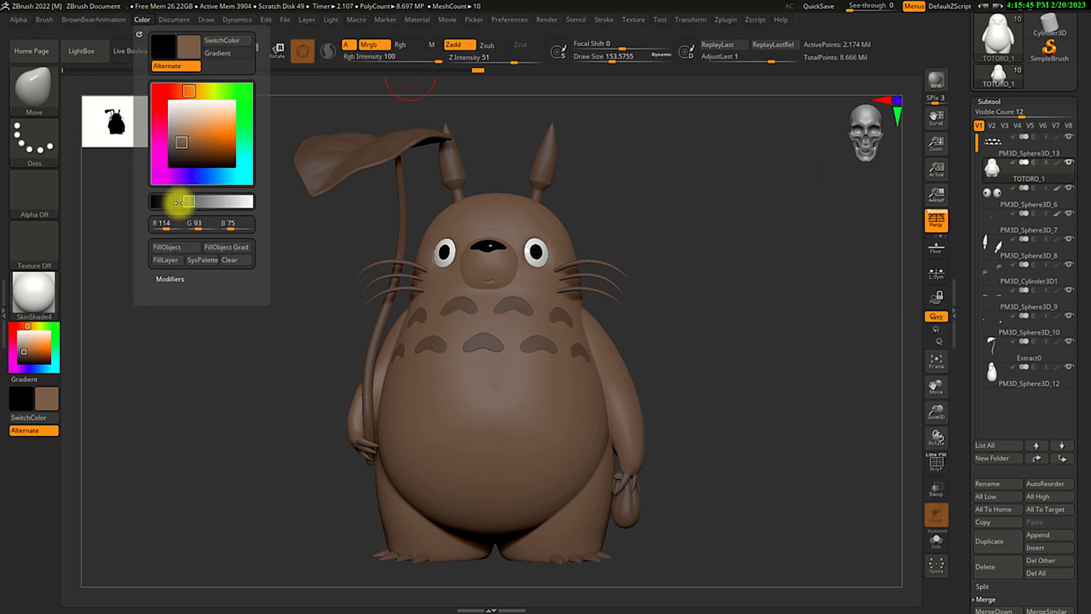
click(183, 249)
ctrl+right_drag(769, 399, 770, 441)
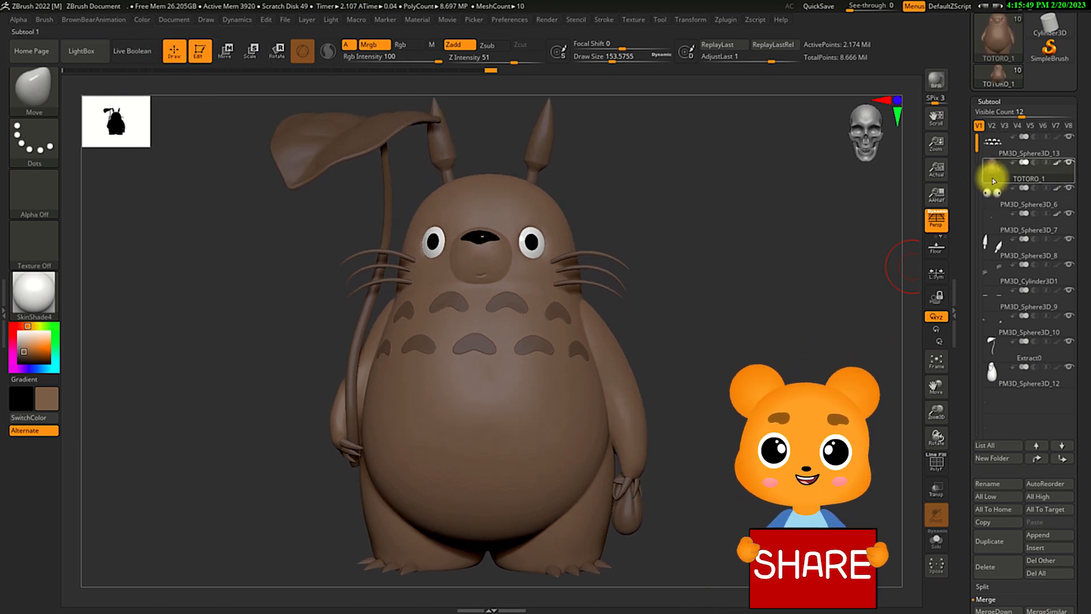
mouse_move(994, 176)
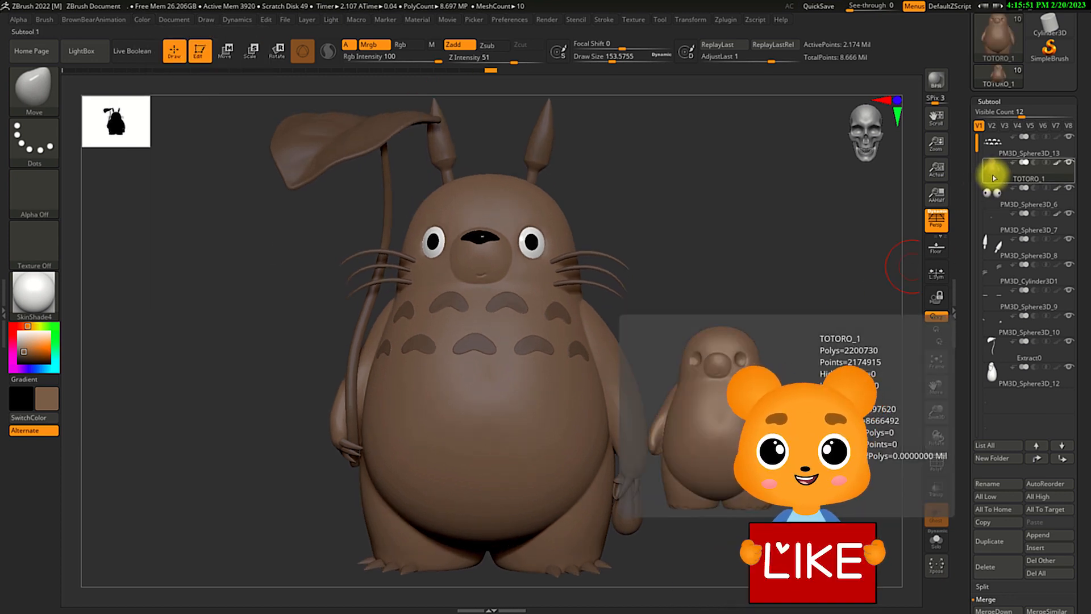
- Fill the PM3D_Sphere3D_13 chest markings with the current brown and SkinShade4 material
mouse_move(776, 381)
right_down()
mouse_move(781, 396)
mouse_move(788, 363)
right_up()
ctrl+right_drag(788, 362, 788, 376)
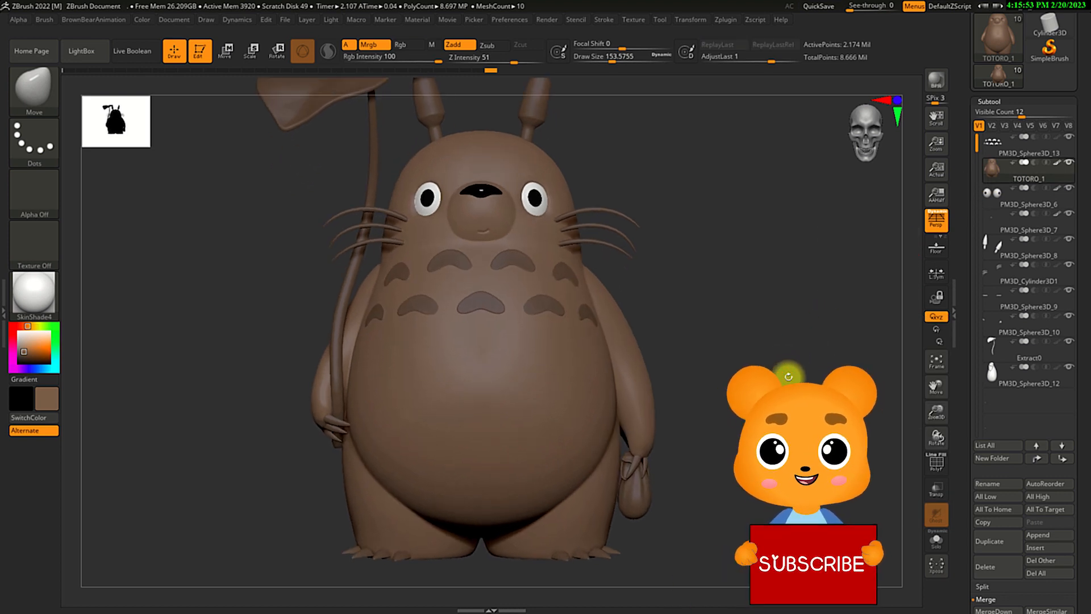
key(shift)
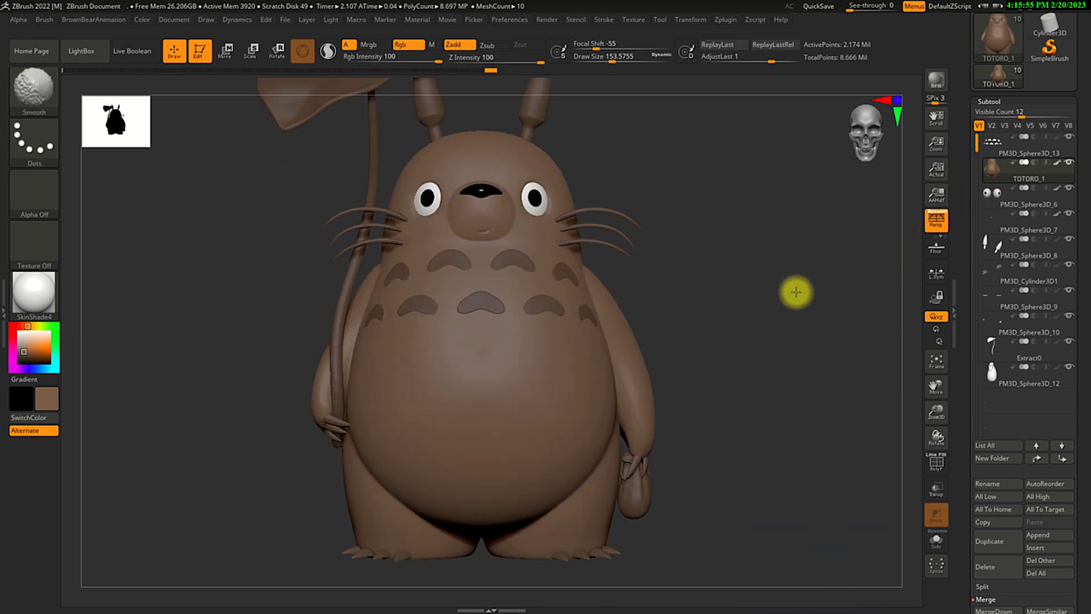
click(999, 146)
mouse_move(822, 345)
right_down()
mouse_move(799, 383)
mouse_move(804, 374)
right_up()
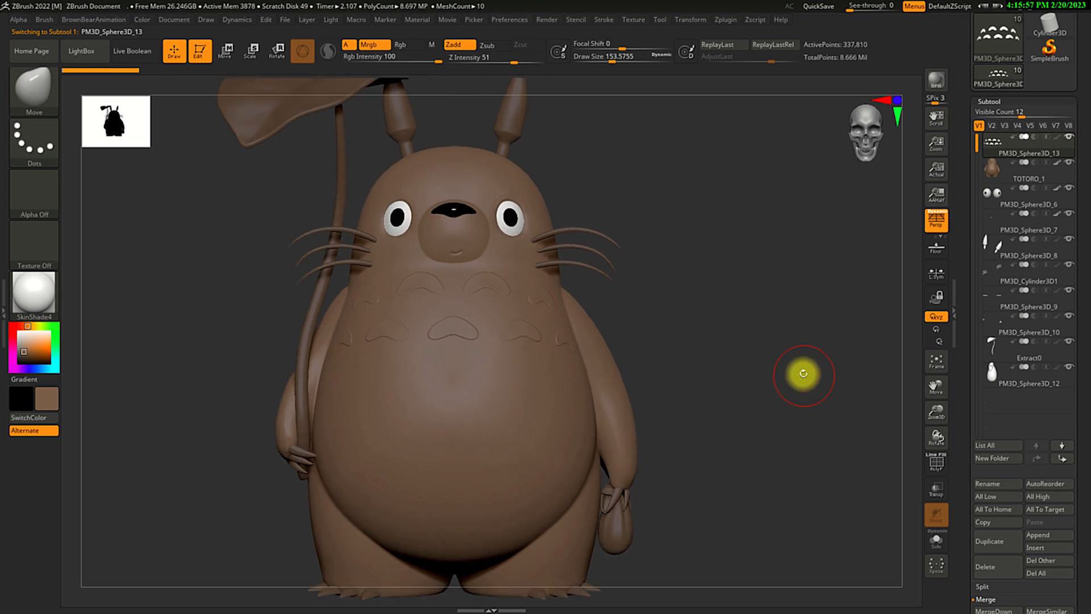
click(146, 23)
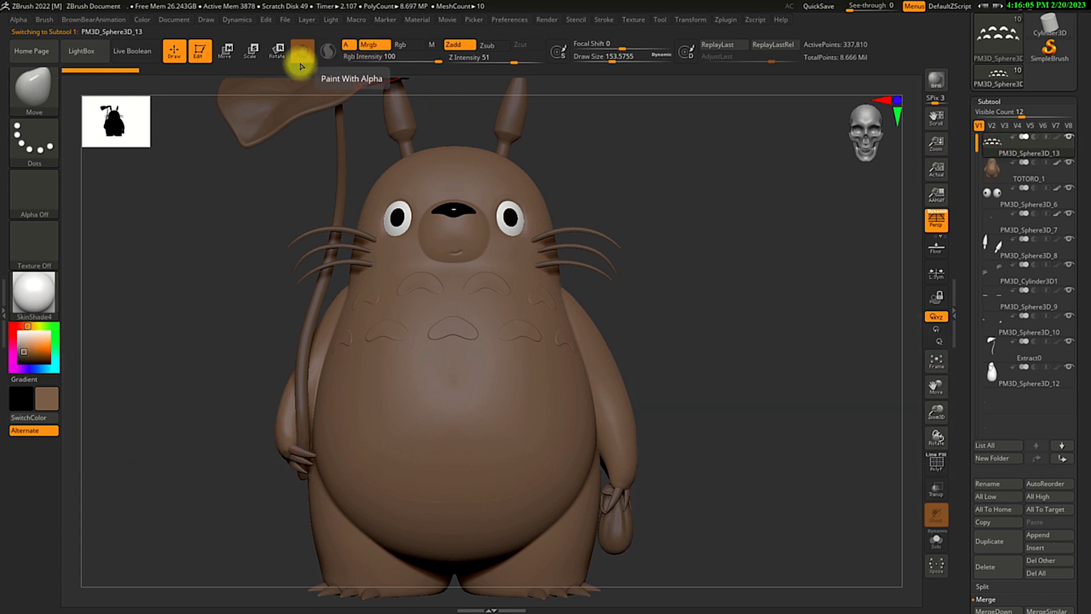
click(143, 24)
click(166, 246)
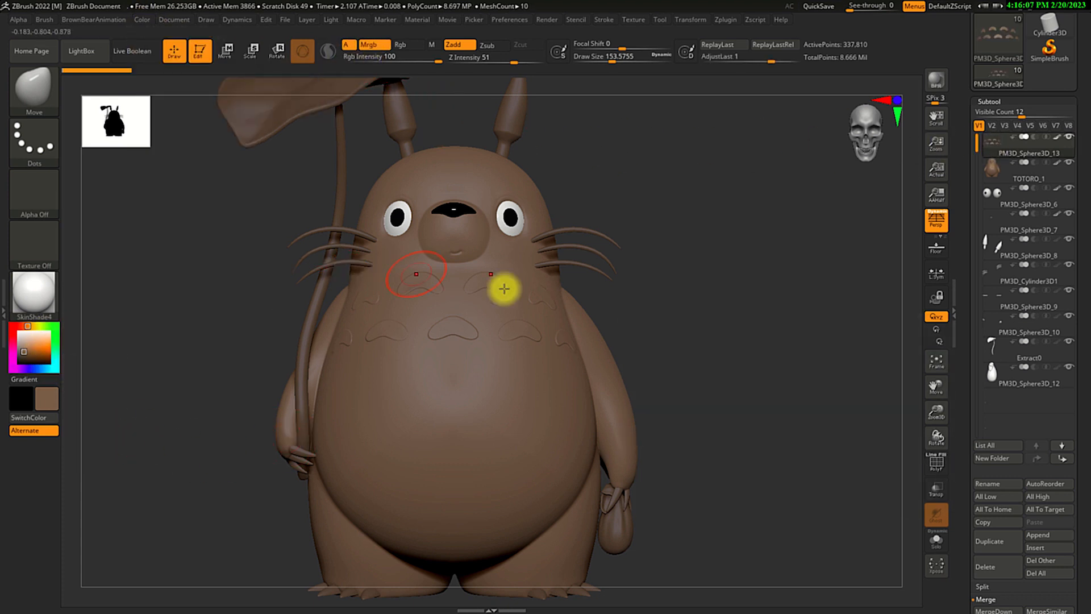
- Select the PM3D_Sphere3D_6 eyes and try the ToyPlastic material, returning to SkinShade4
click(997, 206)
drag(765, 392, 782, 384)
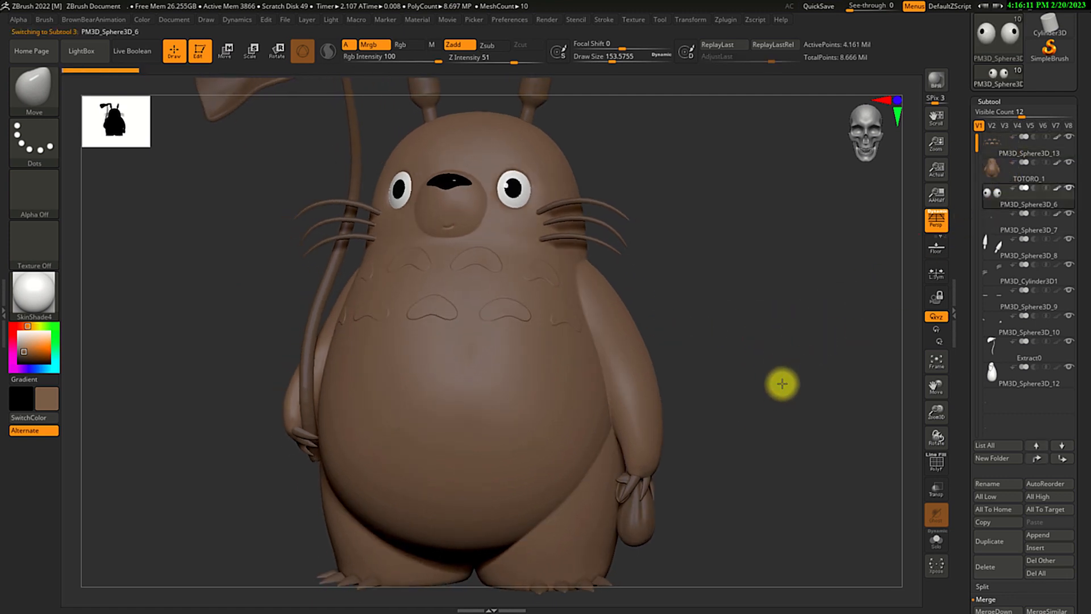
click(51, 292)
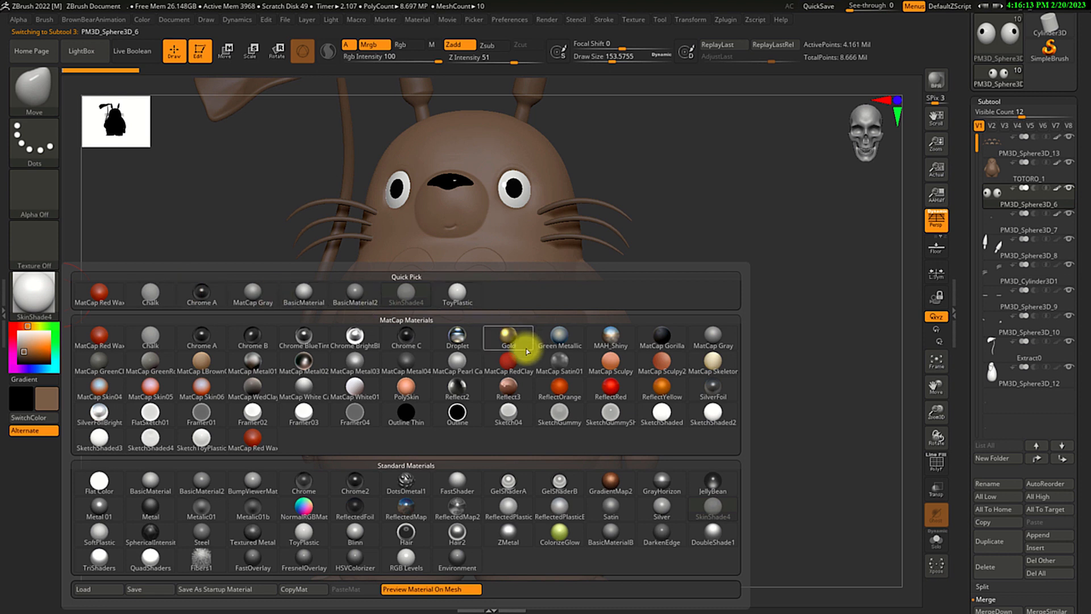
mouse_move(474, 302)
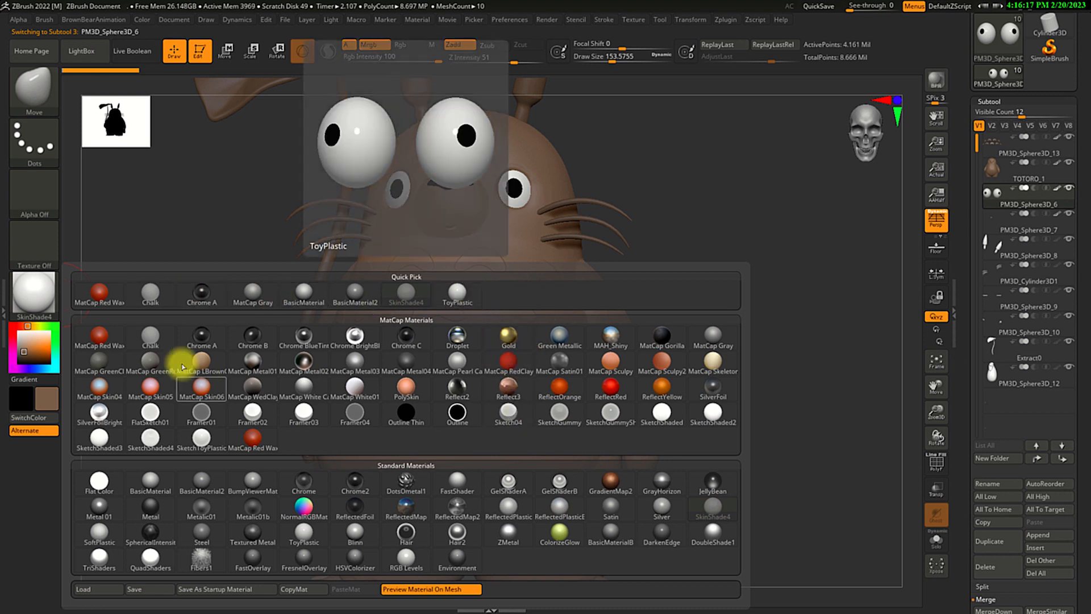
click(464, 295)
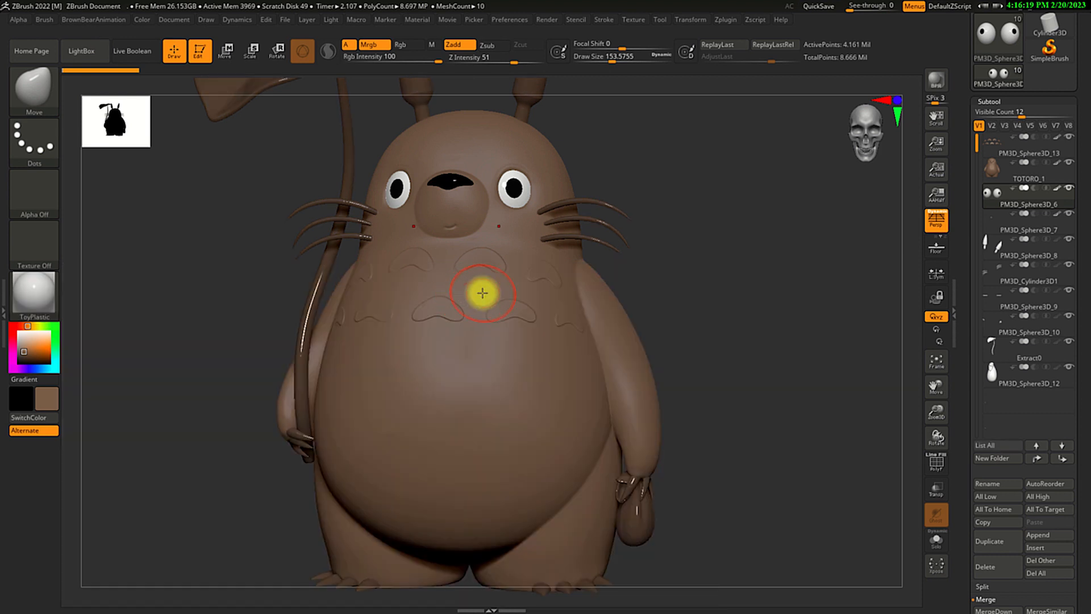
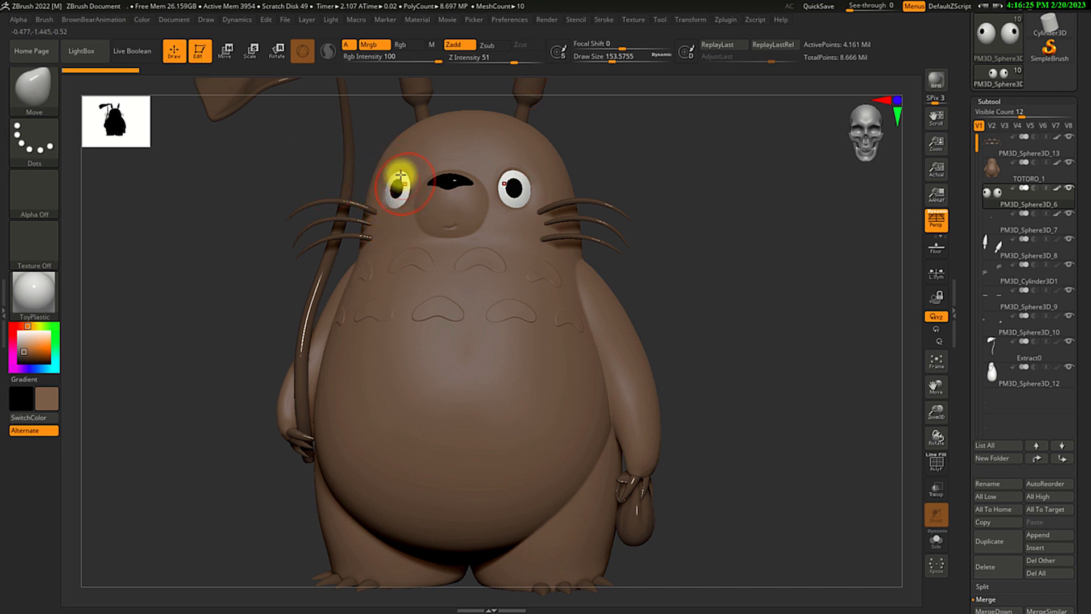
click(36, 292)
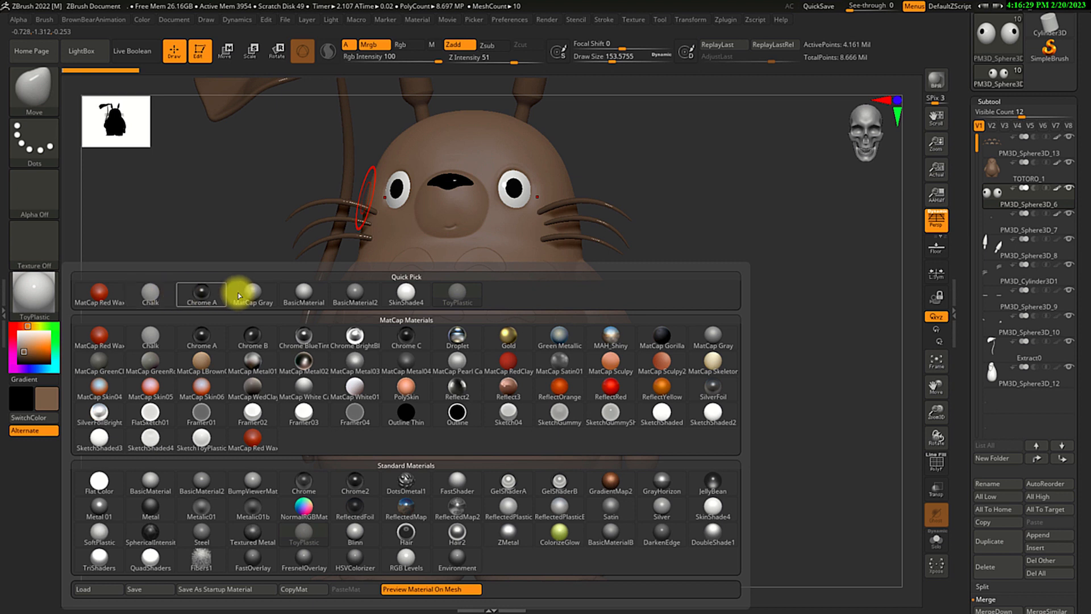
click(396, 303)
- Reduce the Move brush's draw size to about 56 and bring the whole figure into view
key(bracketleft)
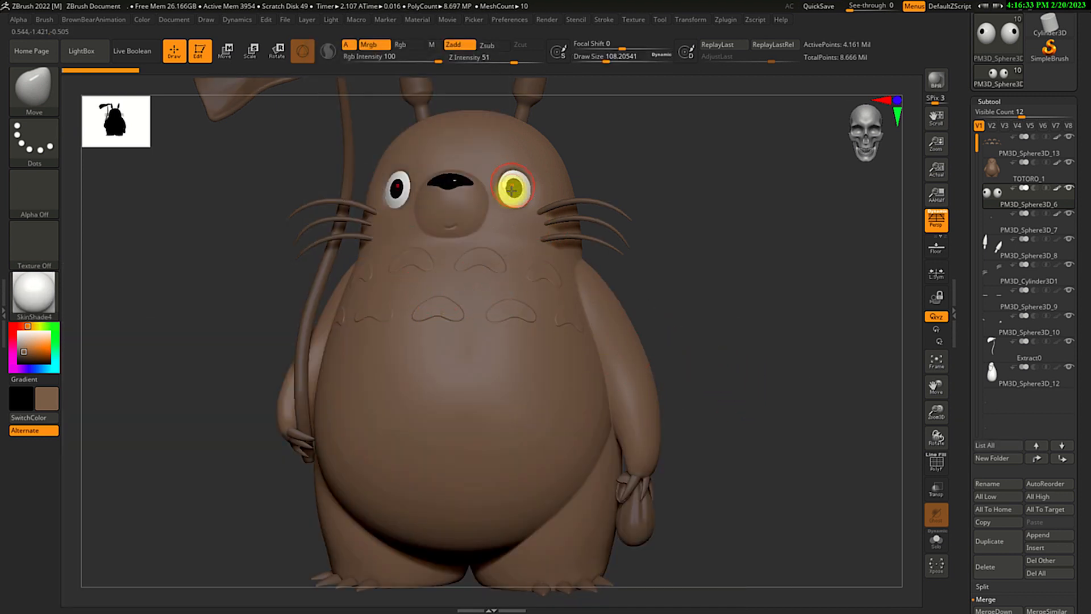
key(s)
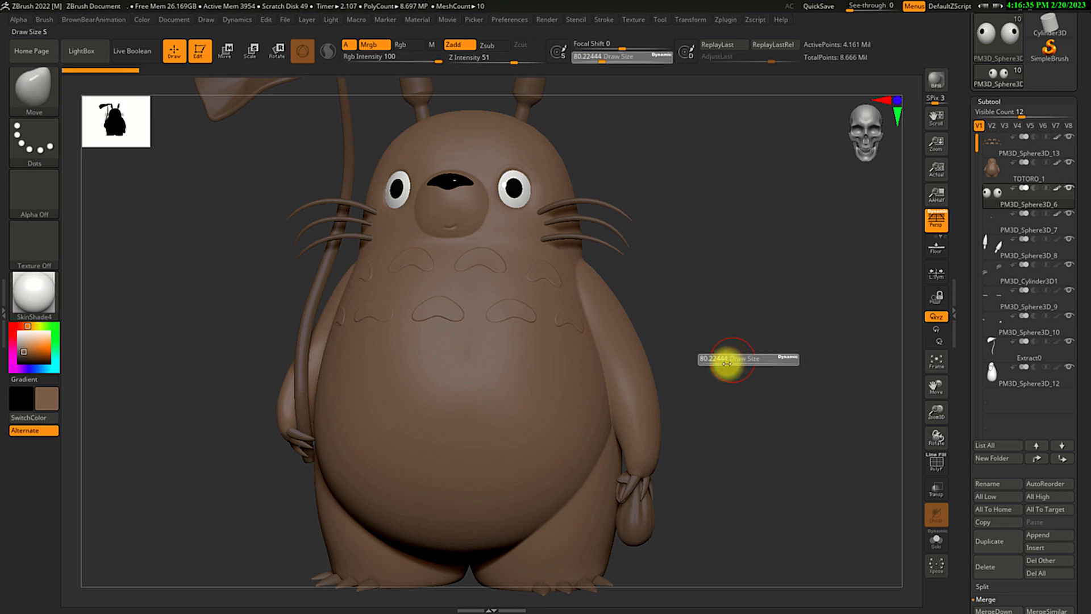
mouse_move(726, 383)
alt+mouse_down()
mouse_move(739, 365)
mouse_move(733, 382)
mouse_move(725, 363)
mouse_move(731, 372)
alt+mouse_up()
key(shift)
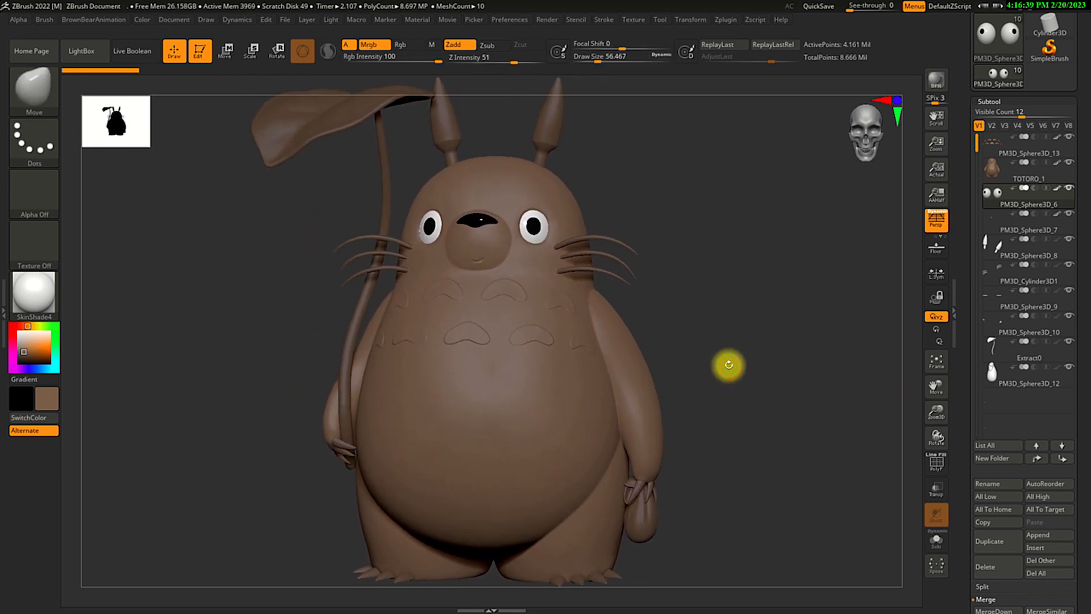
- Fill the PM3D_Cylinder3D1 whiskers with a dark brown, RGB 42, 36, 31, and SkinShade4 material
click(22, 357)
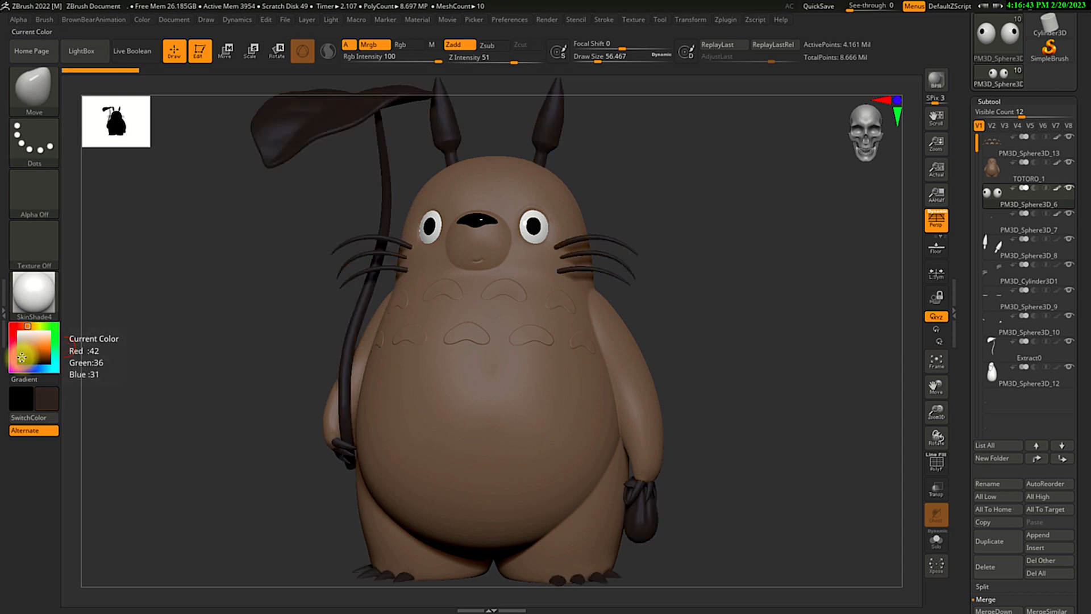
click(990, 275)
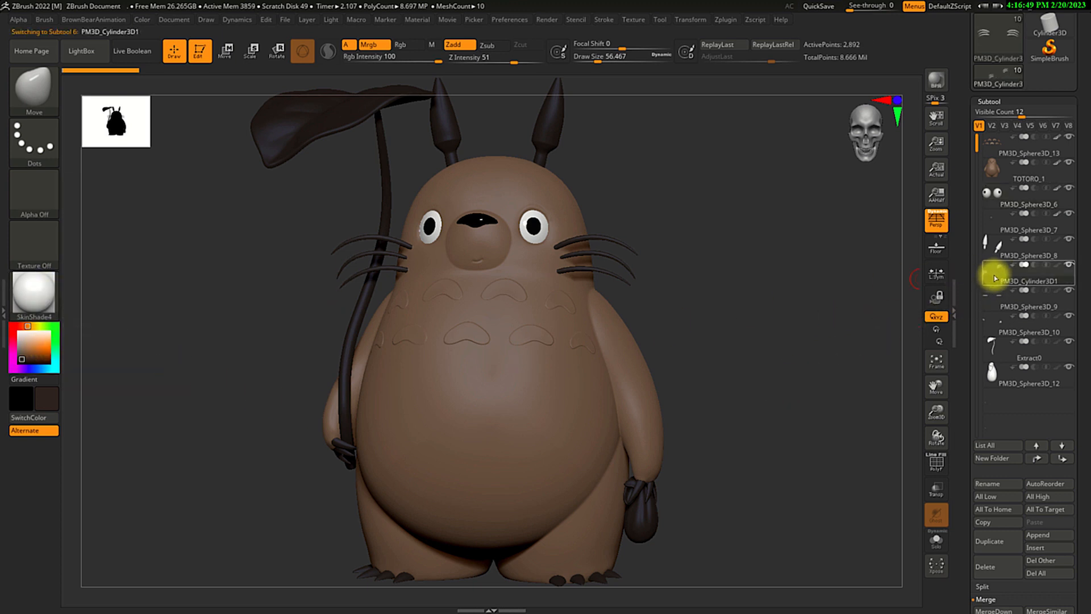
mouse_move(994, 277)
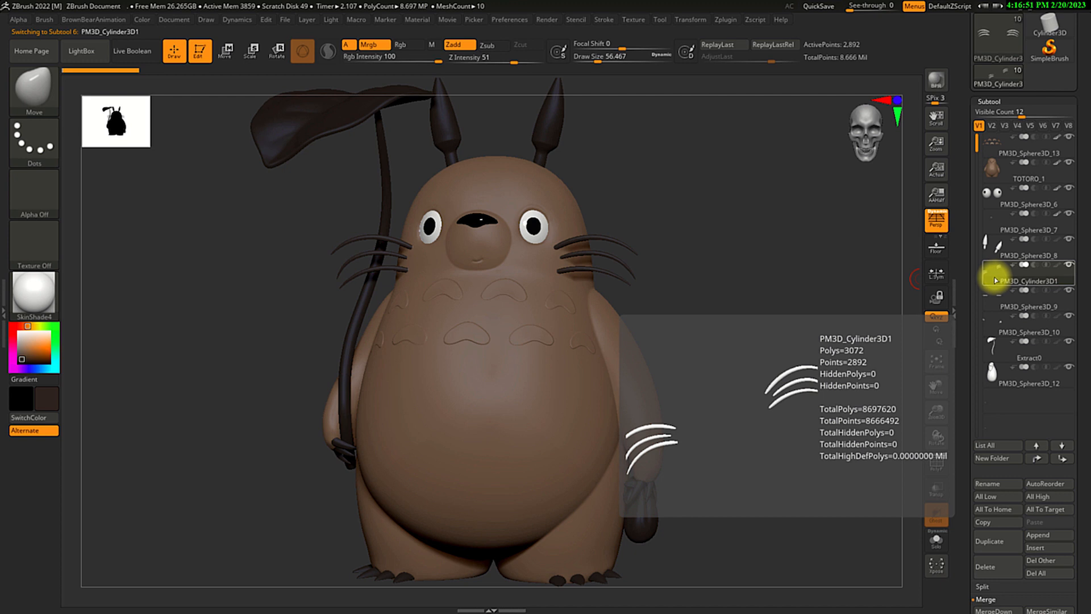
click(933, 543)
click(934, 543)
mouse_move(1037, 280)
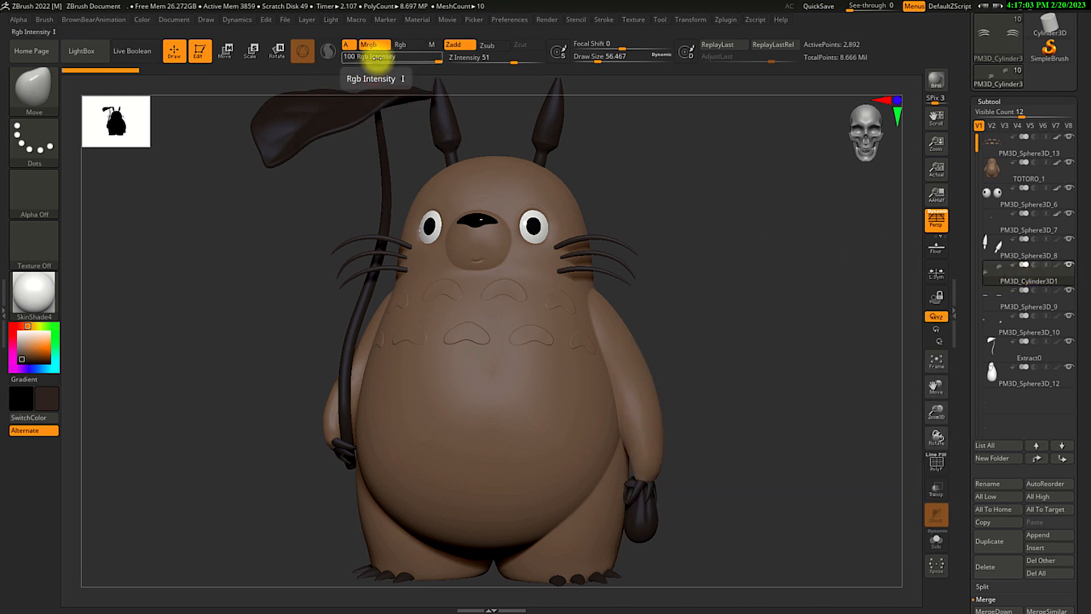
click(142, 21)
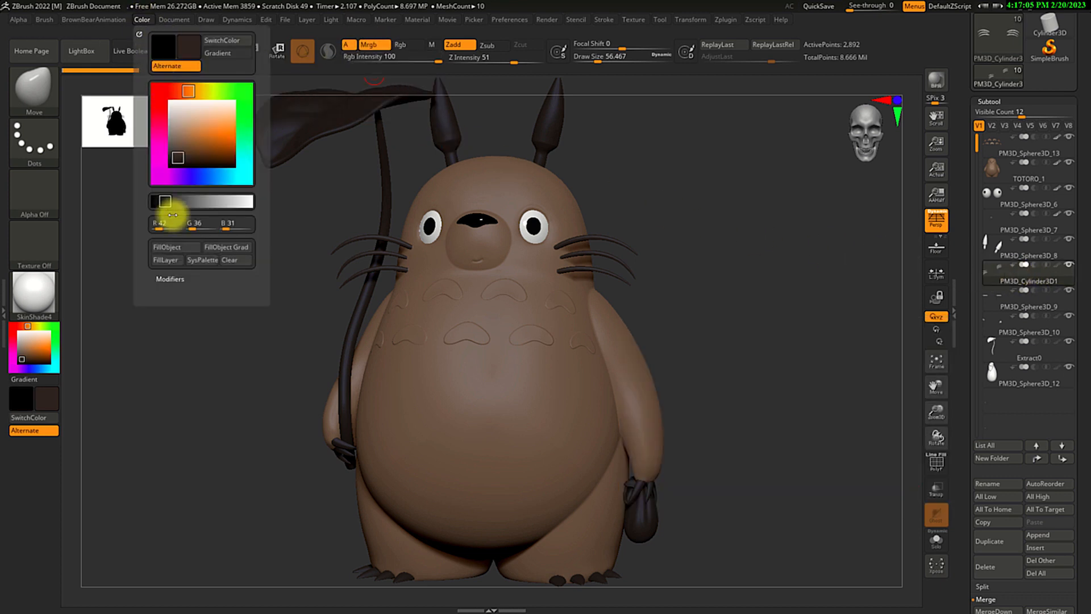
click(172, 246)
mouse_move(815, 435)
mouse_down()
mouse_move(806, 450)
mouse_move(808, 435)
mouse_up()
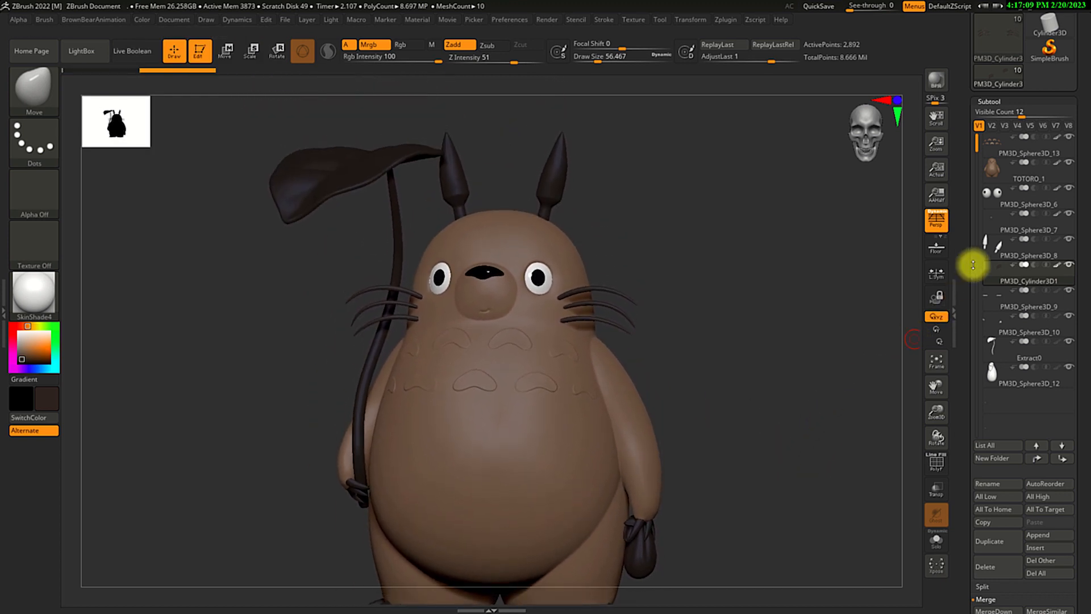
- Sample the body's brown, RGB 114, 93, 75, and fill the PM3D_Sphere3D_8 ears with it
click(994, 171)
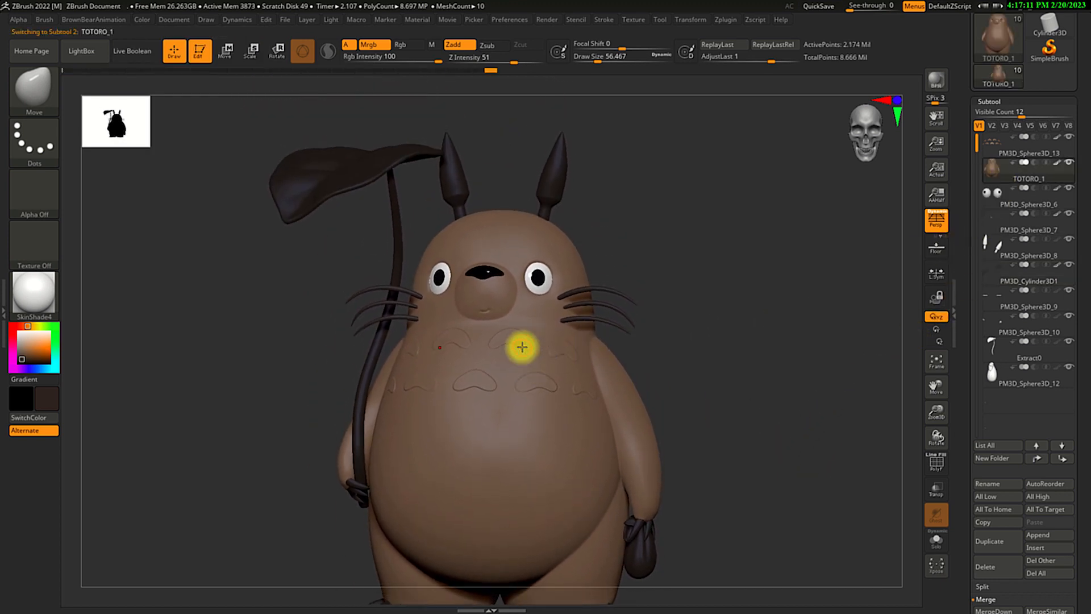
click(31, 343)
drag(32, 343, 472, 441)
alt+drag(777, 387, 711, 390)
click(1000, 257)
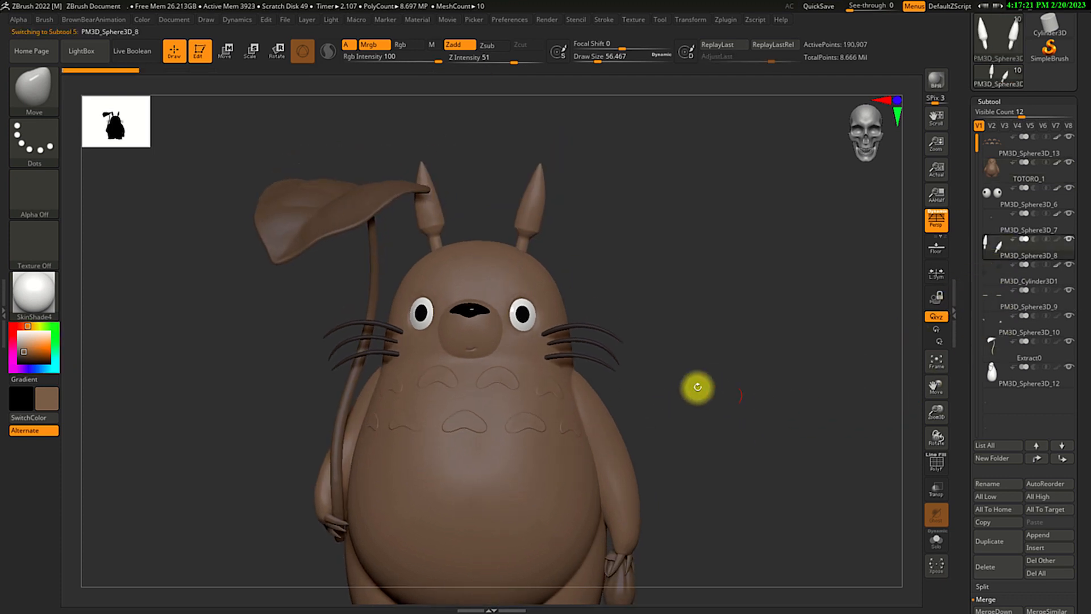
click(142, 19)
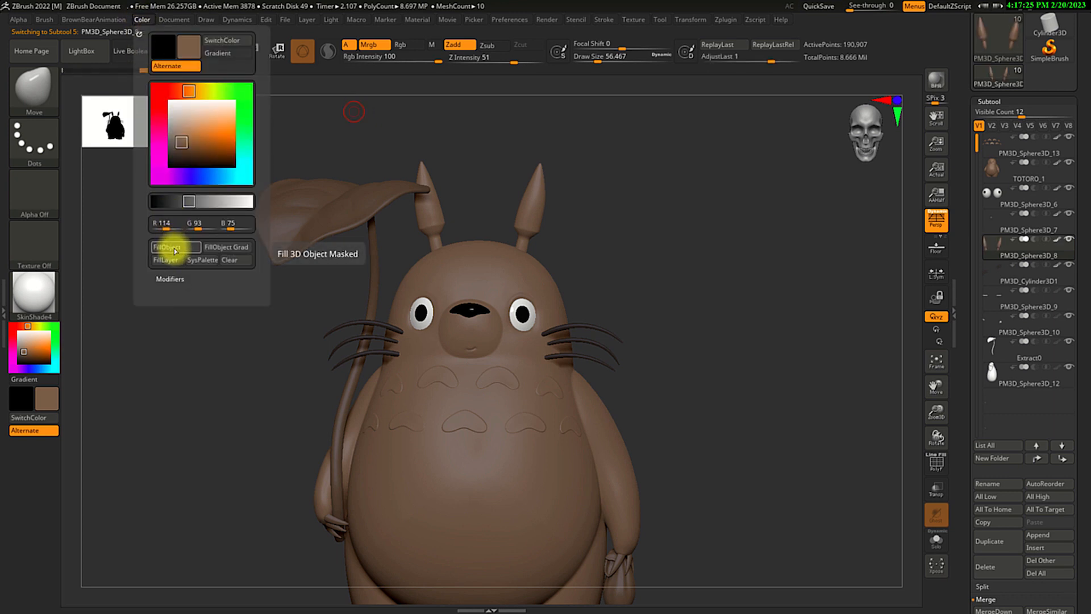
alt+drag(760, 489, 755, 466)
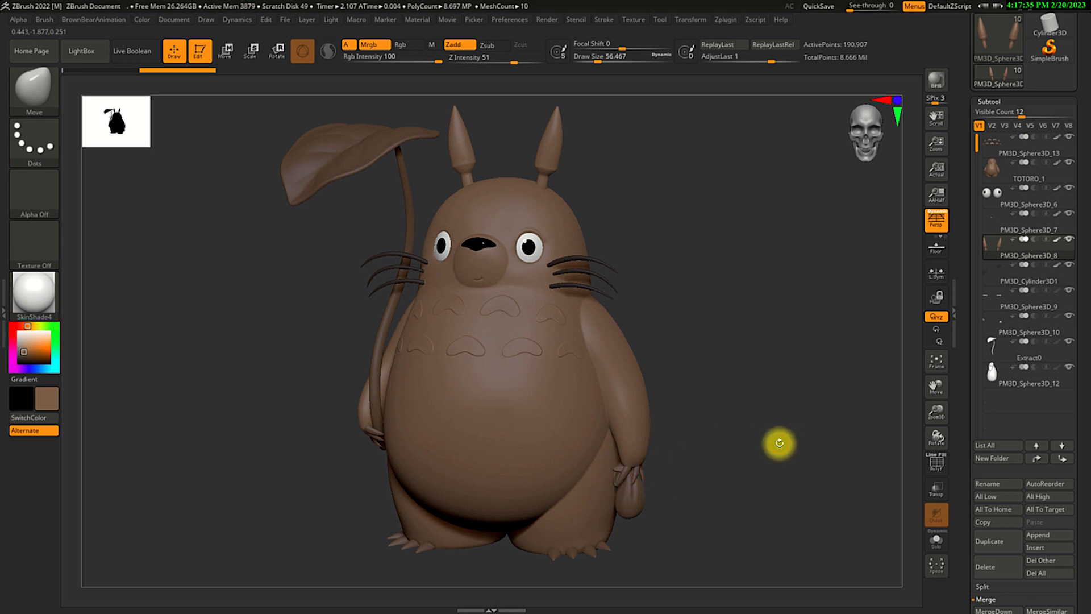
- Try near-black, orange and medium brown main colours, previewing them on the unpainted leaf, bag and claws
click(28, 356)
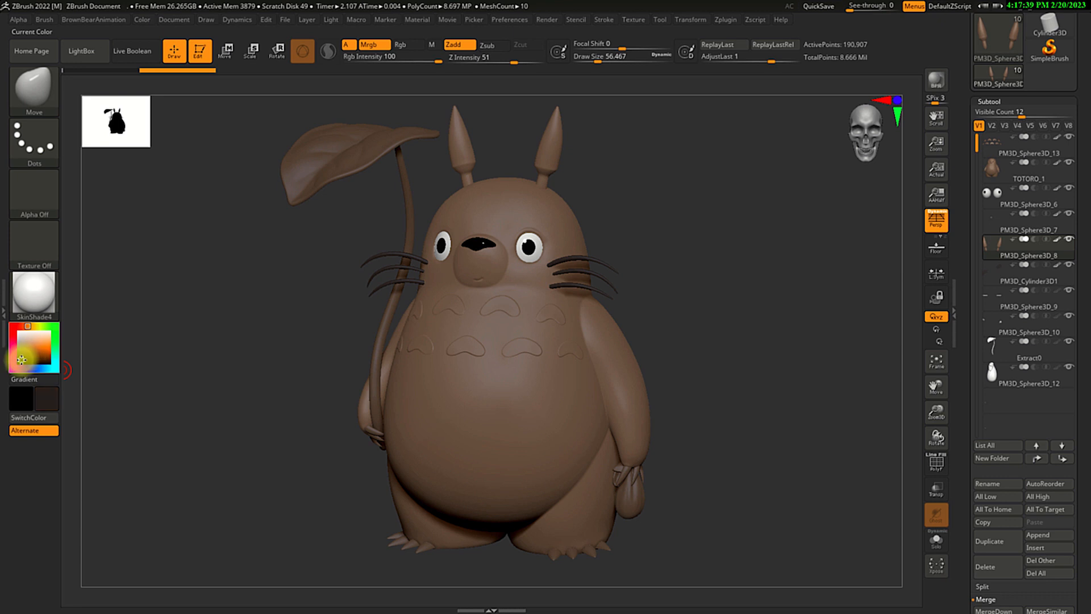
click(21, 360)
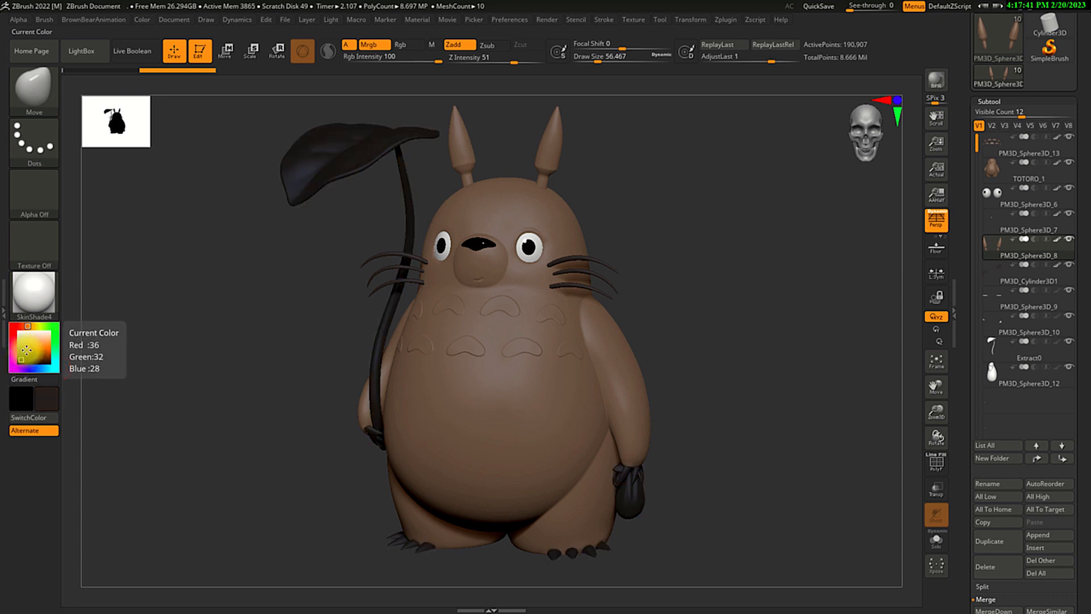
click(32, 347)
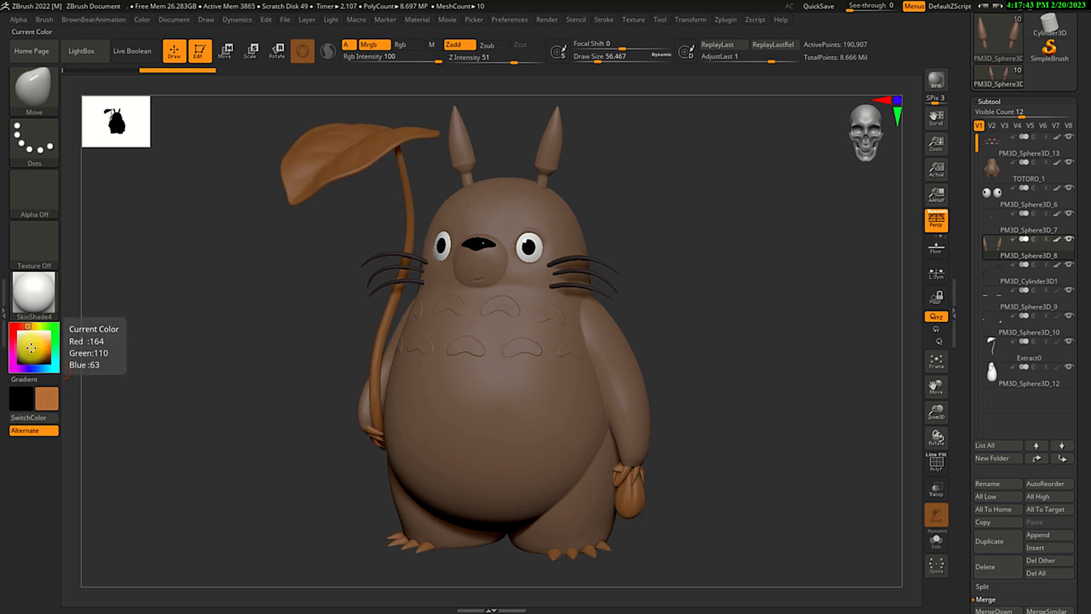
drag(33, 353, 31, 355)
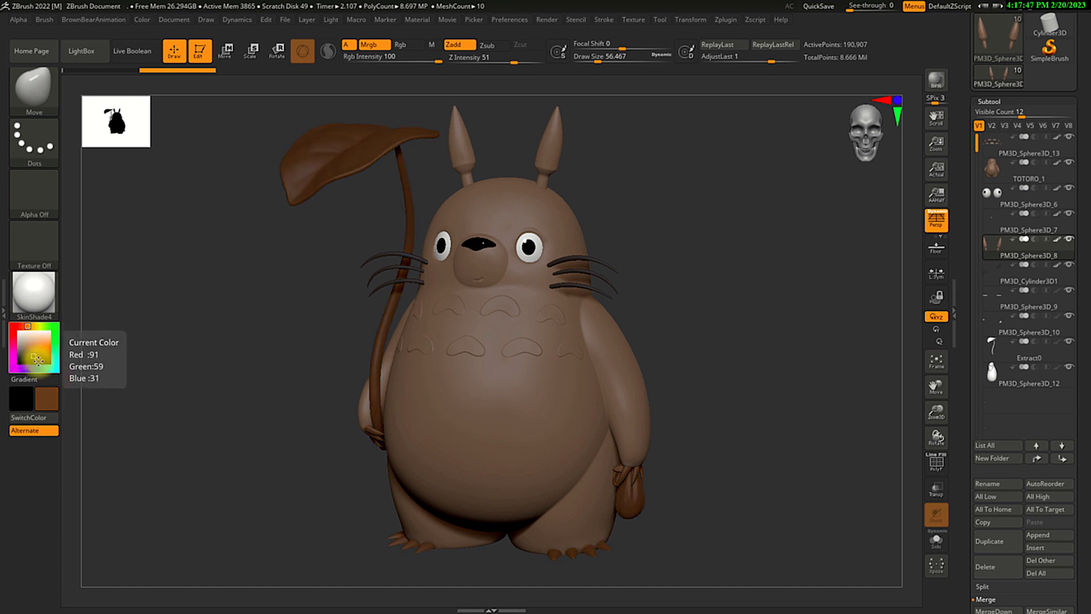
drag(713, 470, 723, 465)
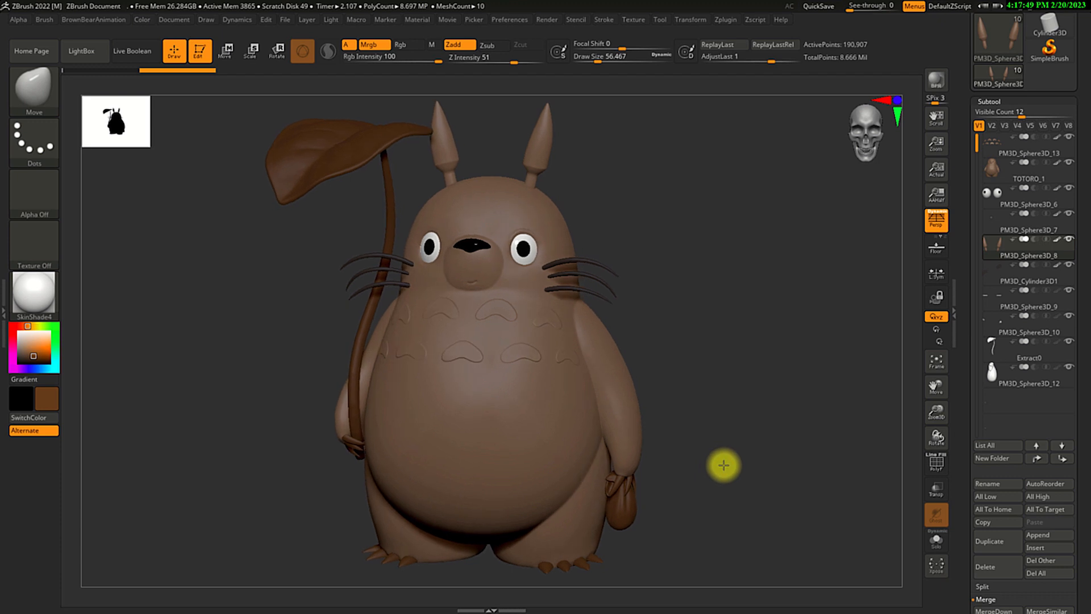
- Select the PM3D_Sphere3D_9 subtool, check it in Solo mode, and mix a muted dark brown main colour
click(999, 306)
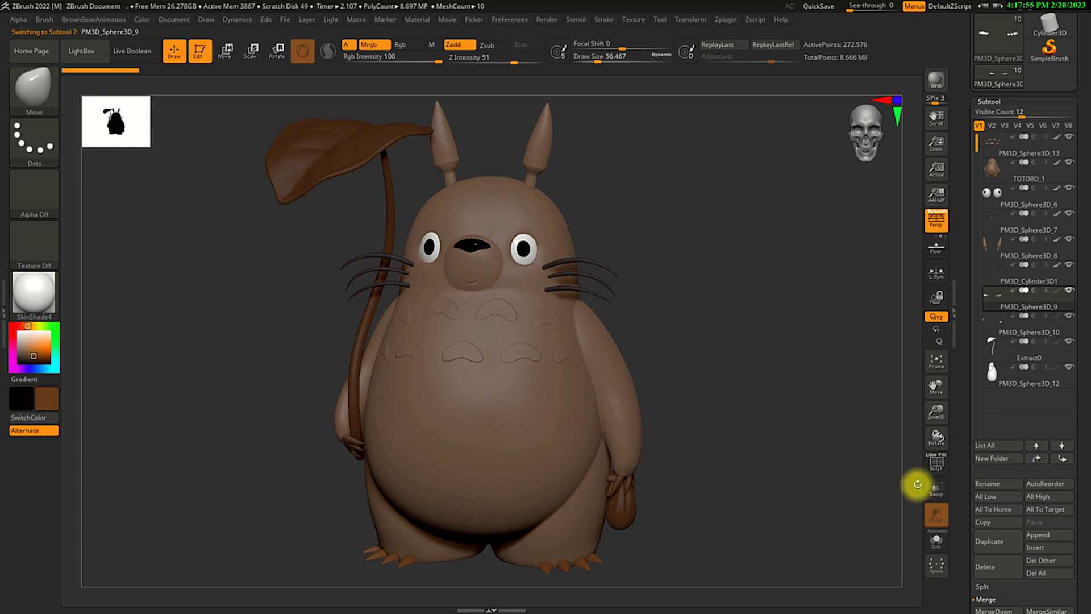
click(935, 544)
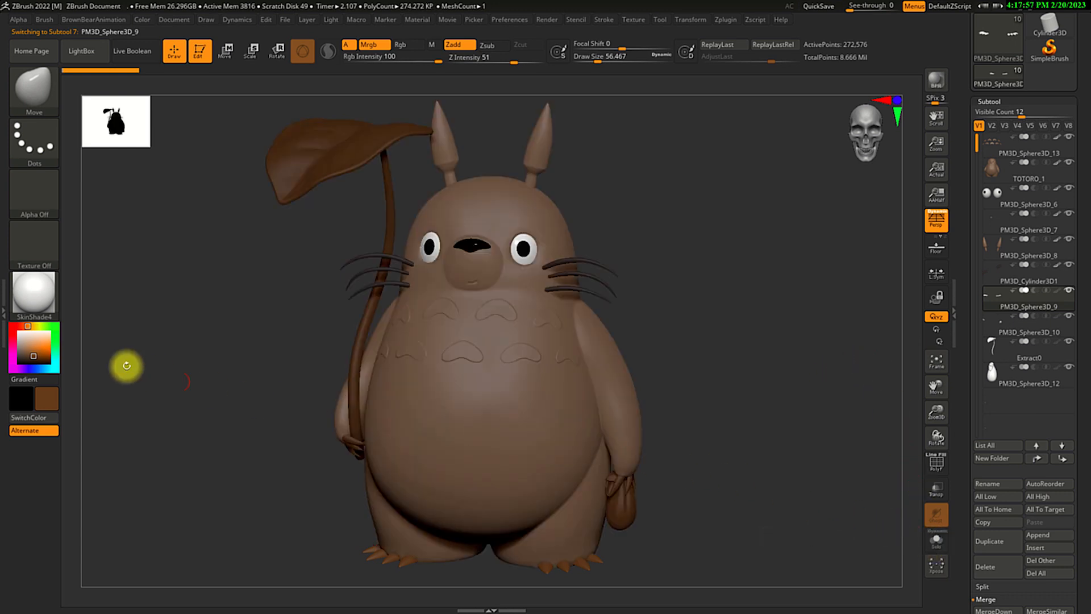
mouse_move(36, 355)
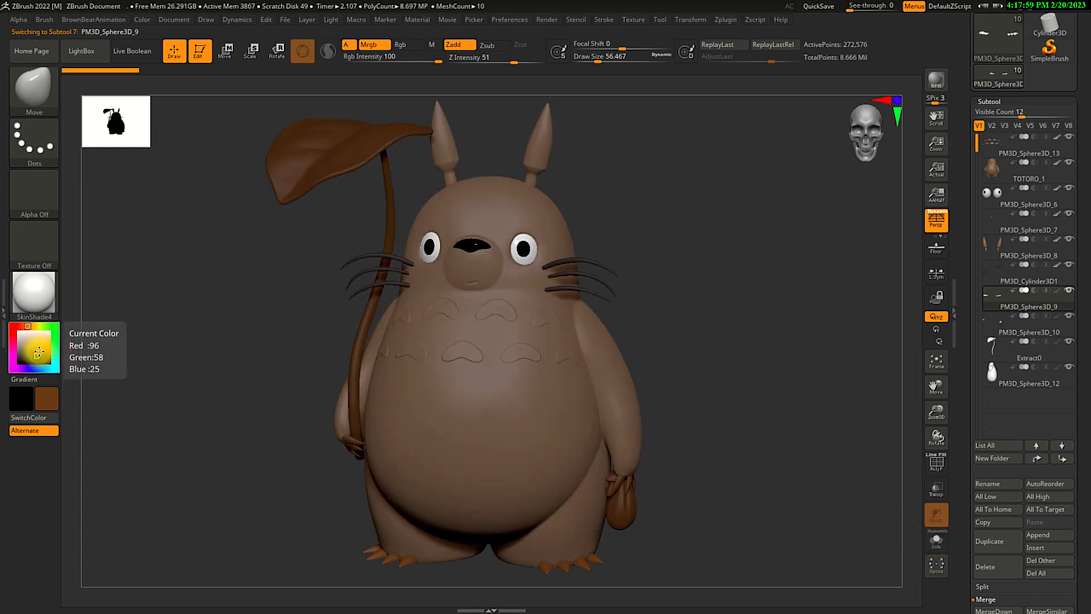
click(38, 357)
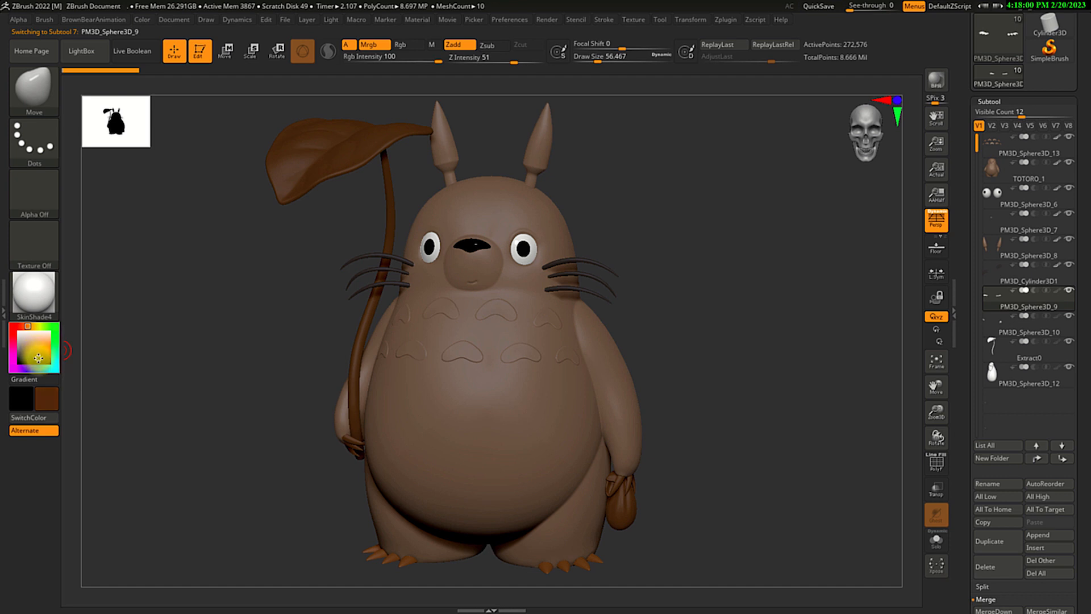
click(143, 21)
click(186, 91)
drag(185, 91, 189, 91)
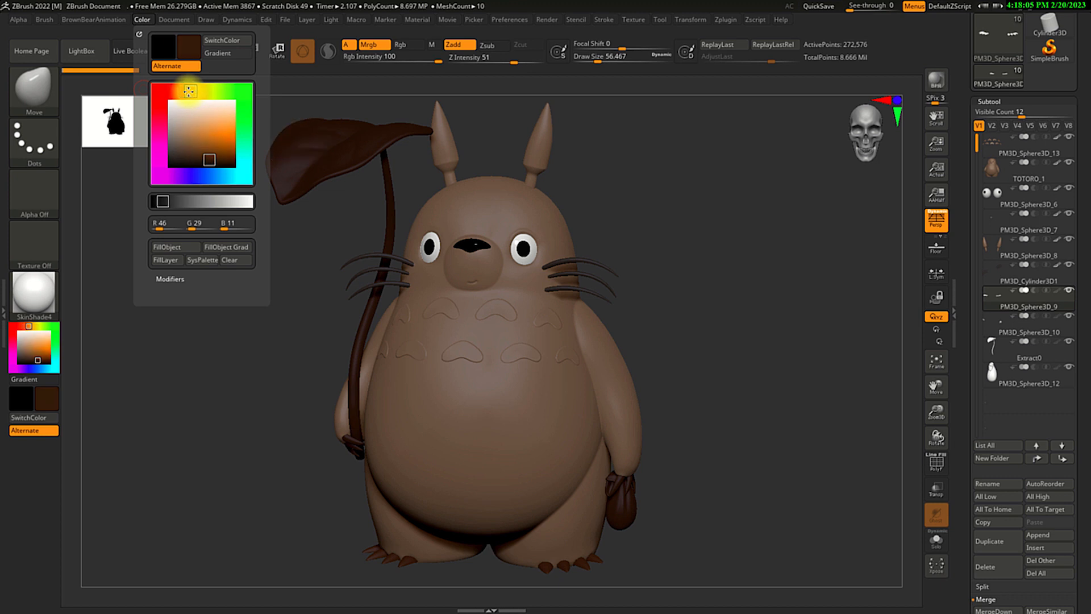
drag(198, 155, 185, 150)
click(182, 151)
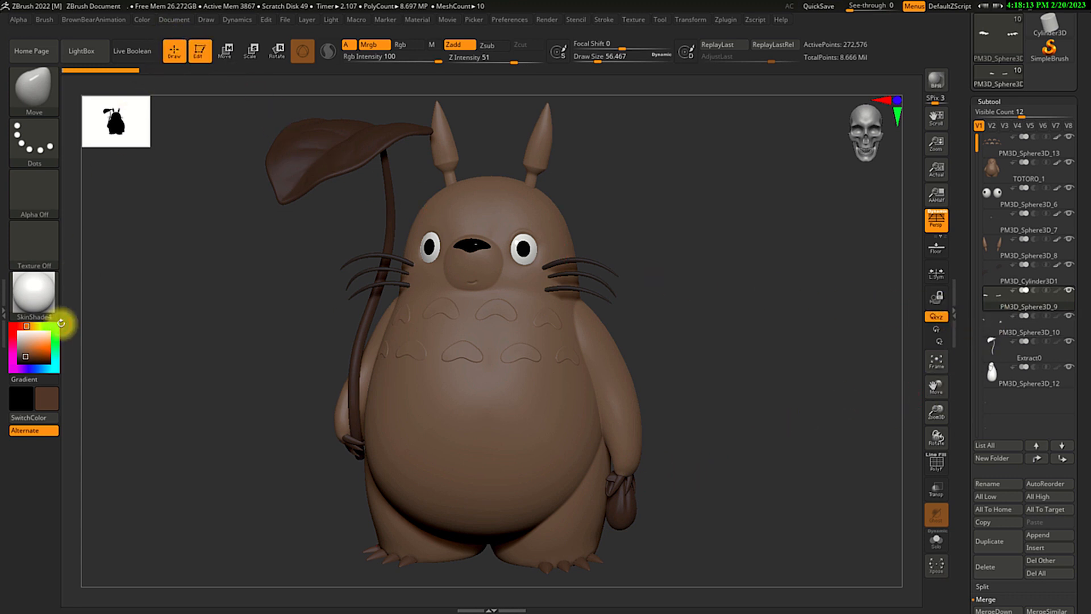
- Set the material to ToyPlastic and fill the PM3D_Sphere3D_9 claws with the dark brown, RGB 73, 55, 43
click(42, 297)
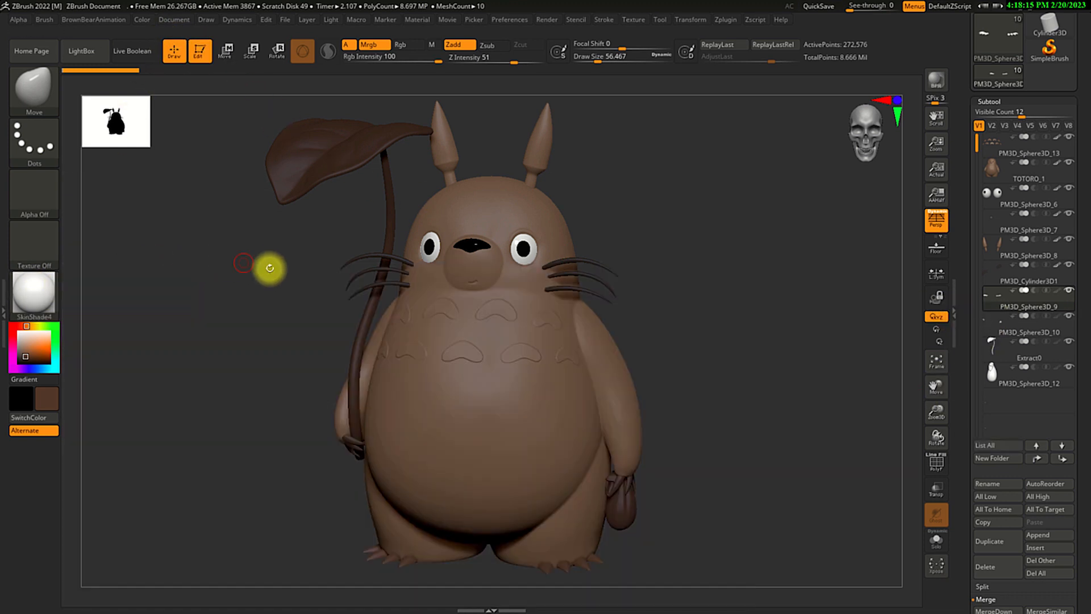
click(34, 293)
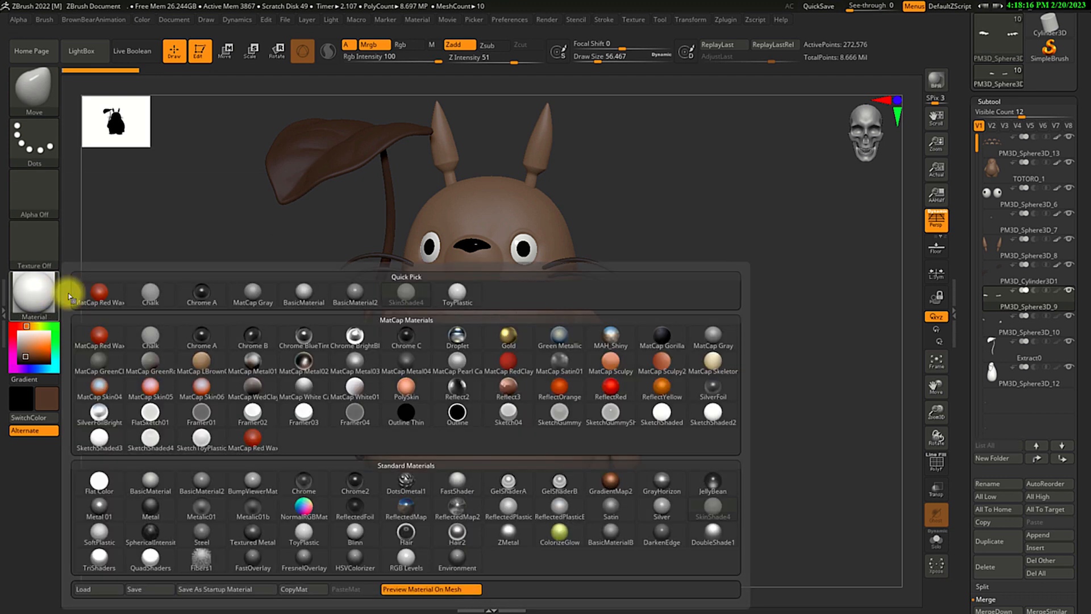
click(453, 290)
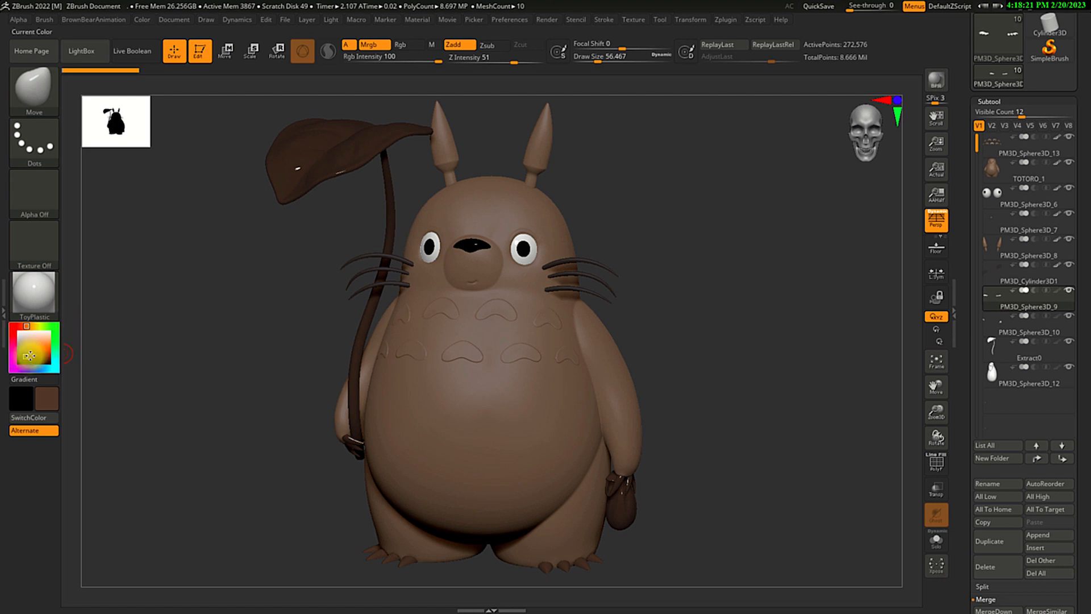
mouse_move(1003, 306)
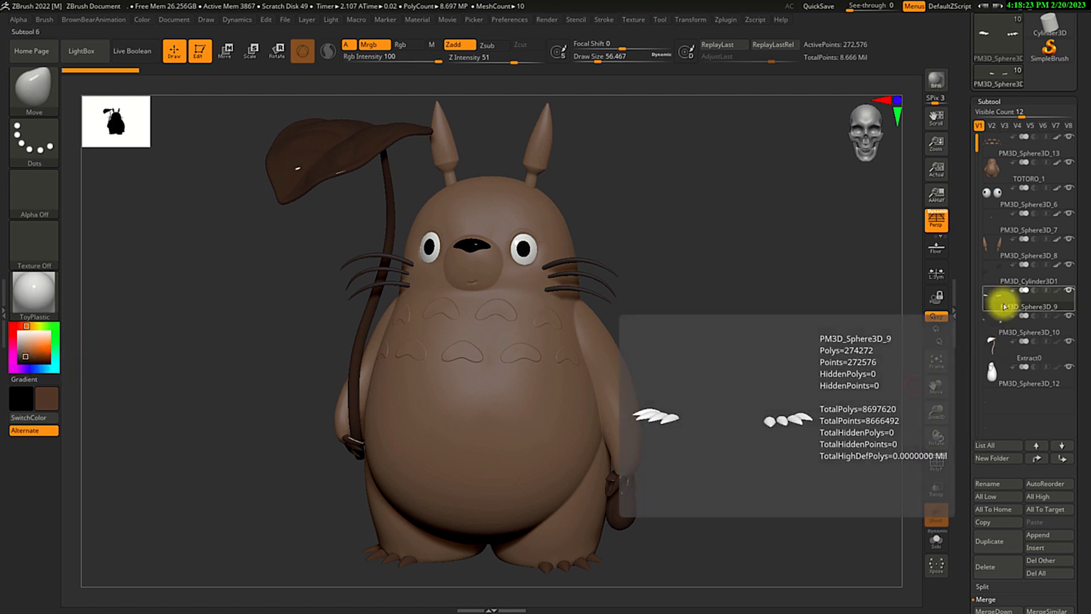
click(142, 19)
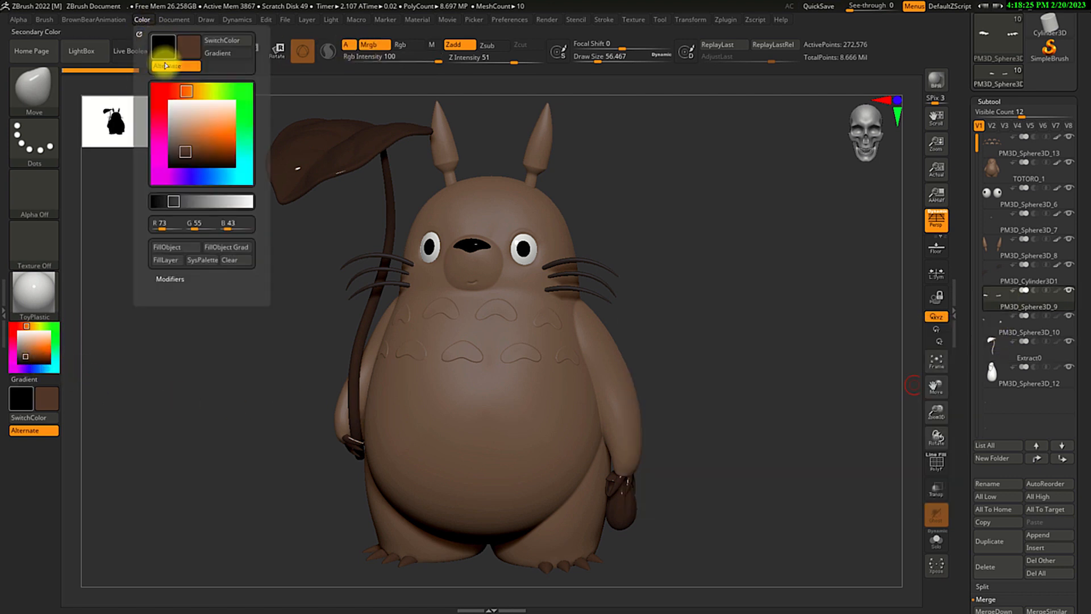
click(188, 248)
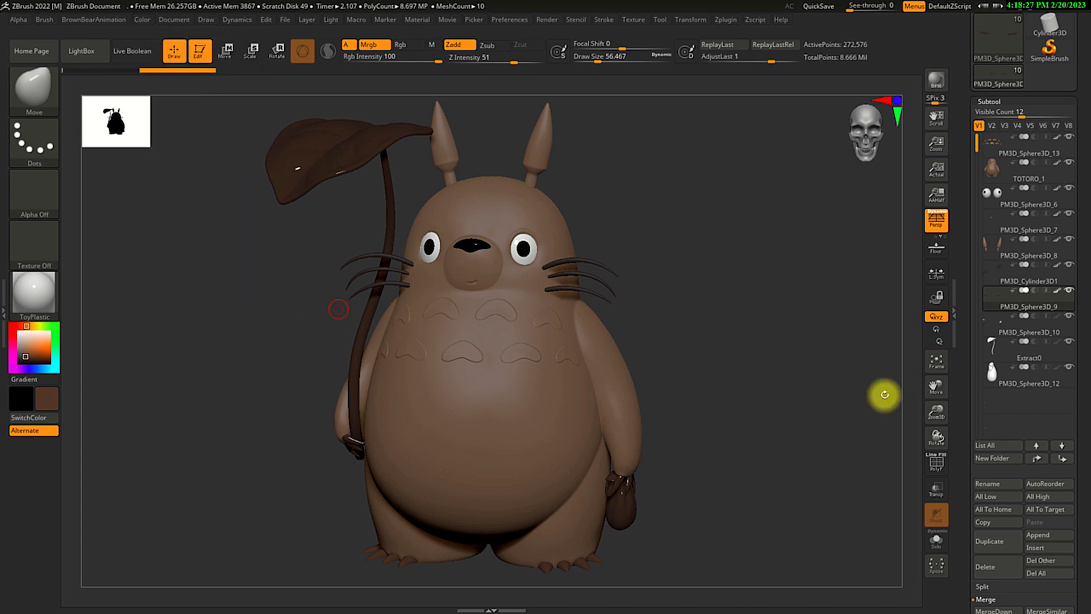
- Check the PM3D_Cylinder3D1 and PM3D_Sphere3D_9 subtools one after the other in Solo mode
click(998, 275)
click(937, 542)
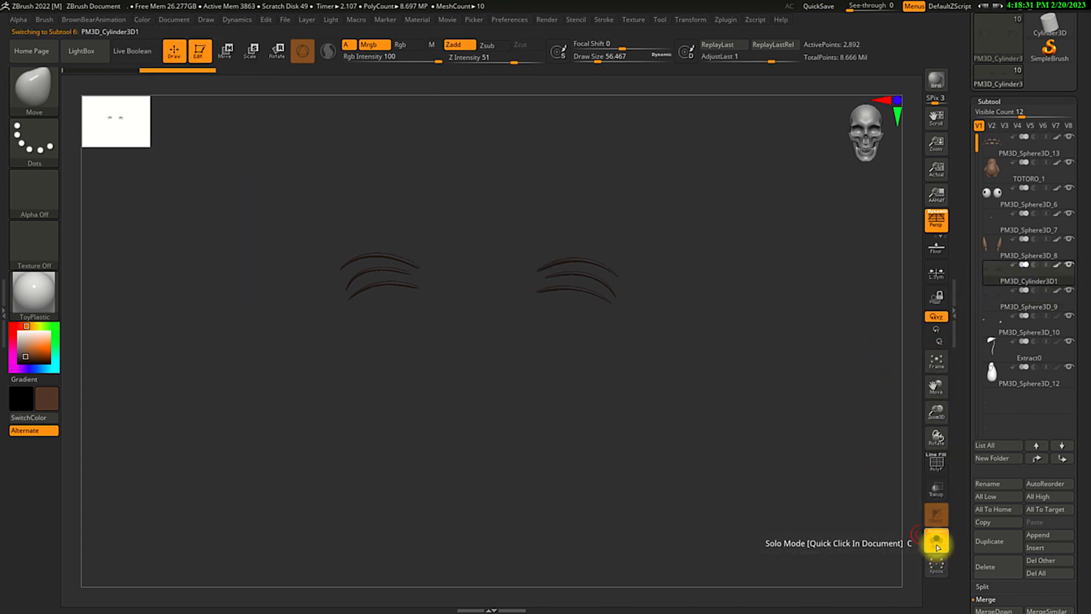
click(936, 543)
click(989, 299)
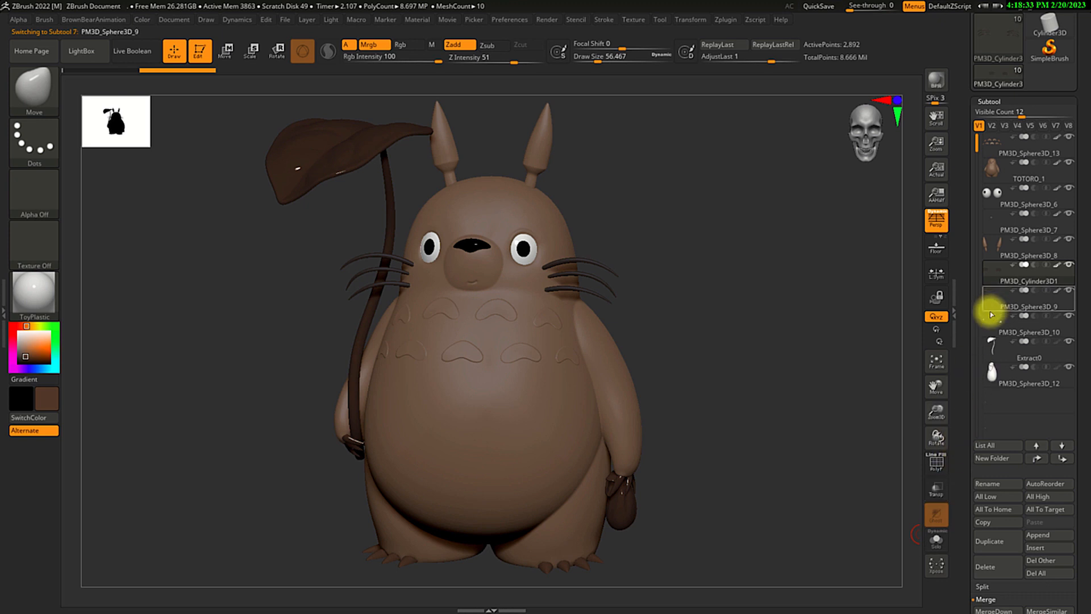
click(936, 539)
click(935, 539)
- Isolate the PM3D_Sphere3D_10 hand claws to check them, and fill them with ToyPlastic and the dark brown, RGB 73, 55, 43
click(998, 334)
click(936, 540)
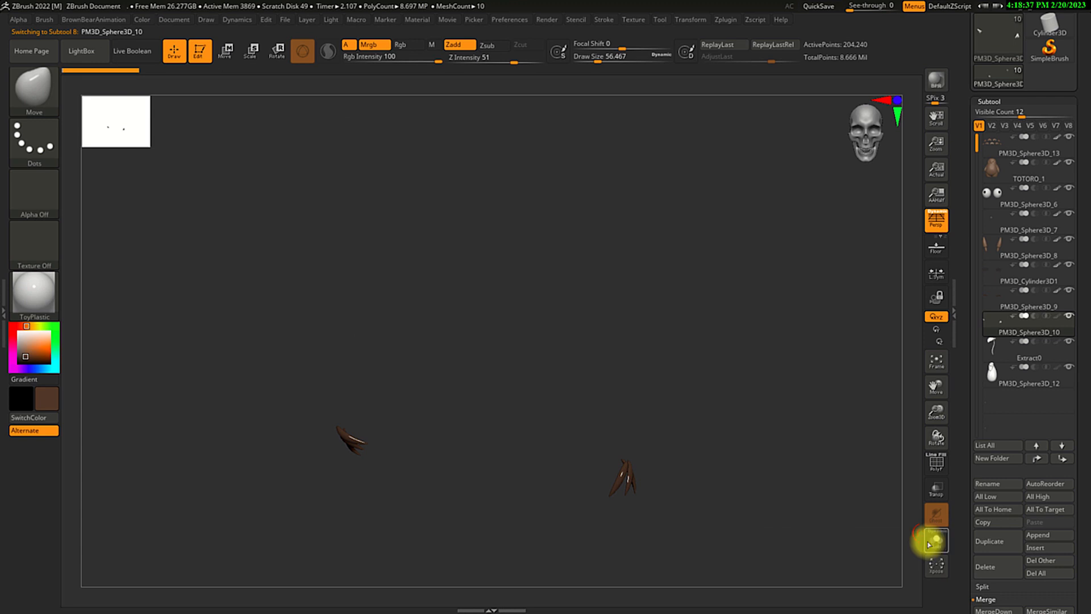
click(934, 541)
click(149, 22)
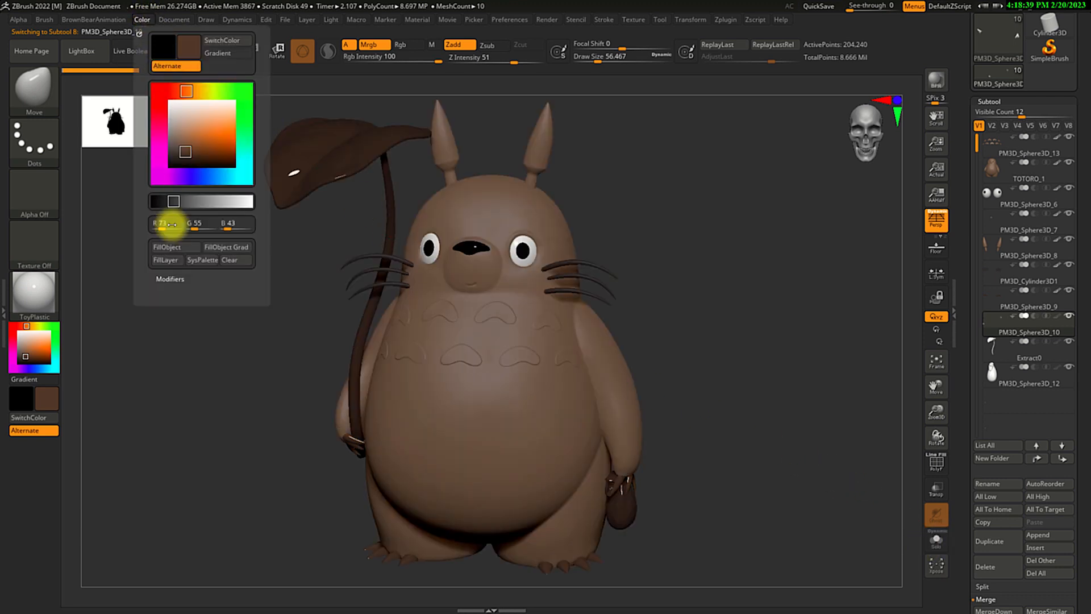
click(178, 248)
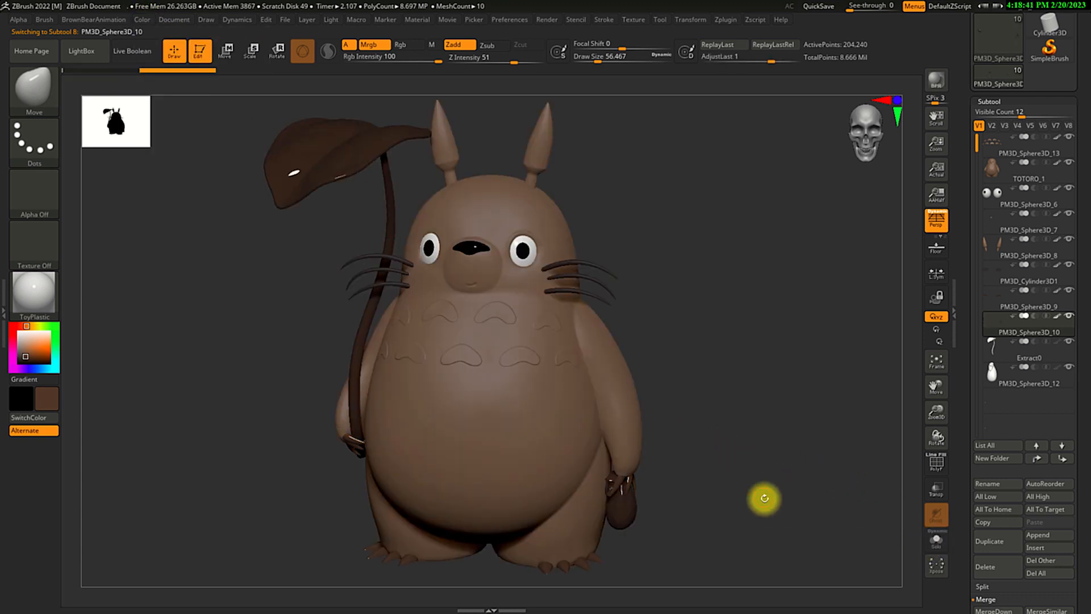
- Return the active material to SkinShade4, inspect the figure from several angles, and select the TOTORO_1 body subtool
drag(765, 497, 766, 490)
click(34, 290)
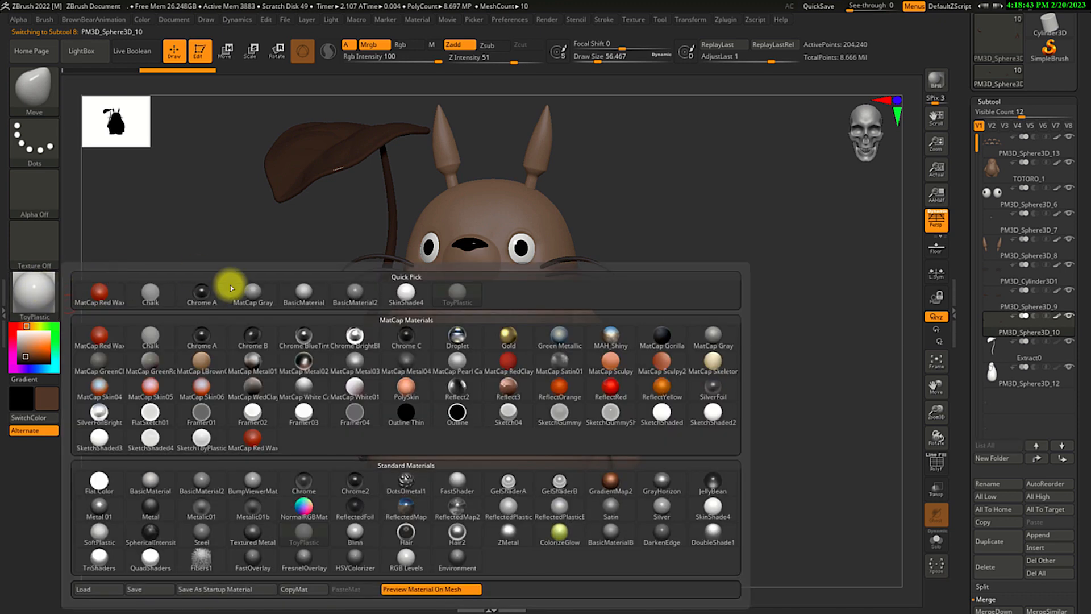
click(407, 291)
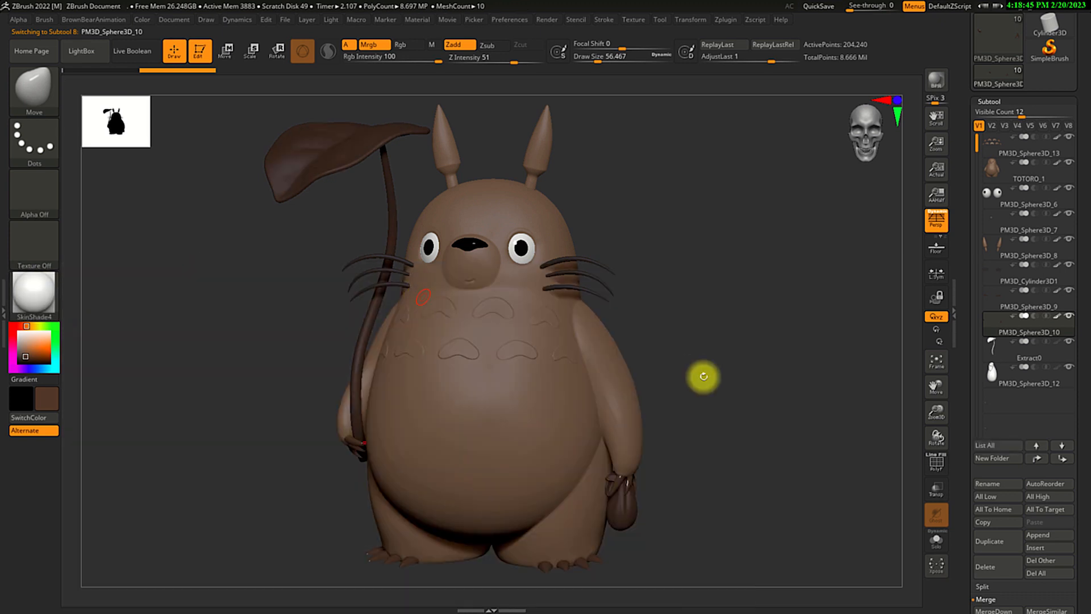
drag(792, 482, 784, 454)
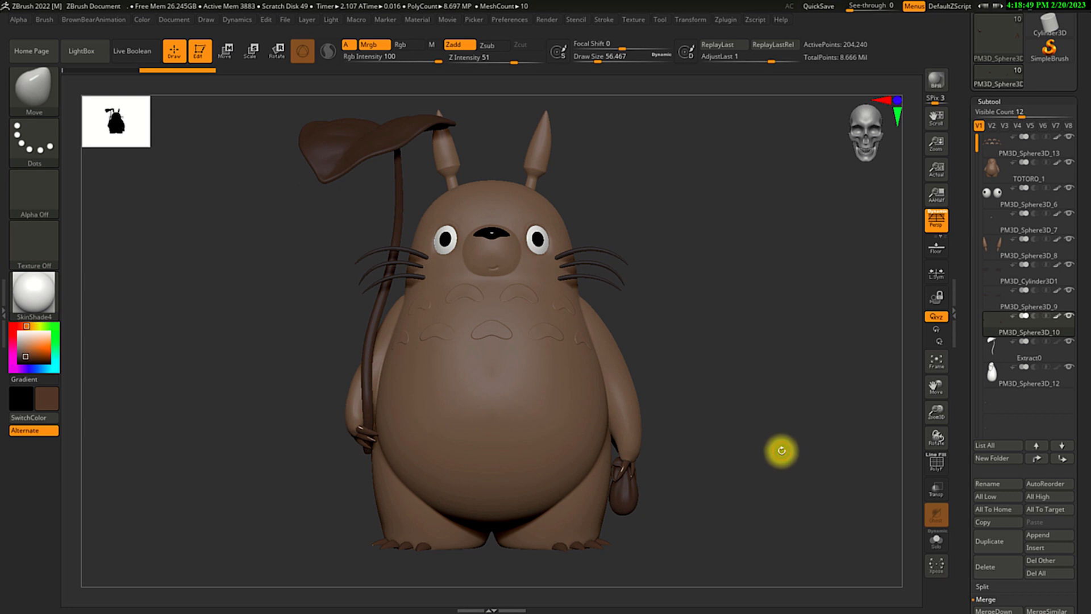
mouse_move(774, 466)
mouse_down()
mouse_move(785, 465)
mouse_move(782, 480)
mouse_move(782, 448)
mouse_move(781, 475)
mouse_move(777, 461)
mouse_up()
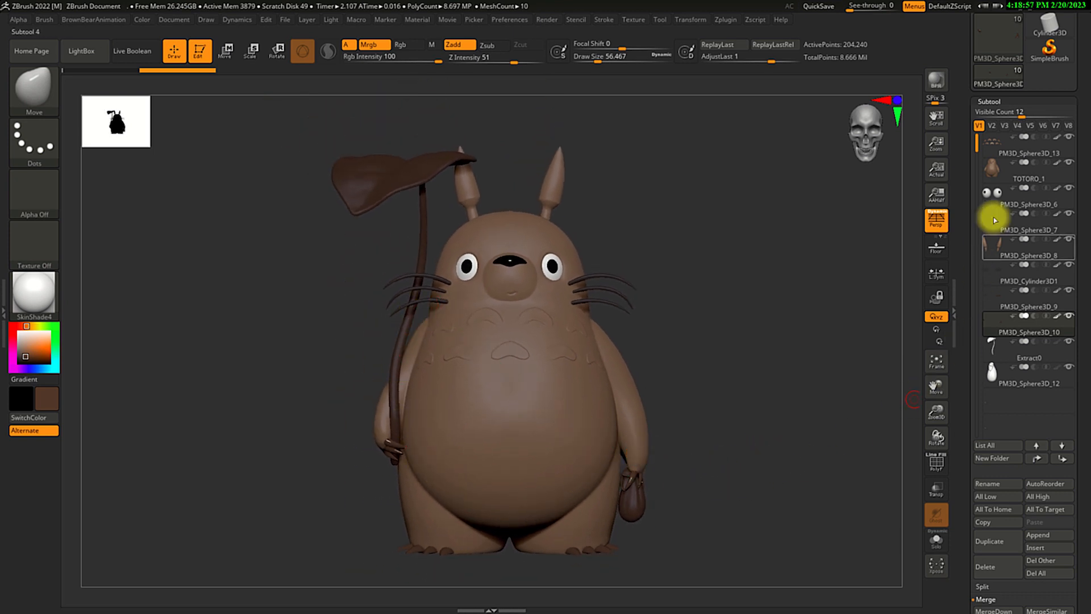
drag(789, 421, 920, 256)
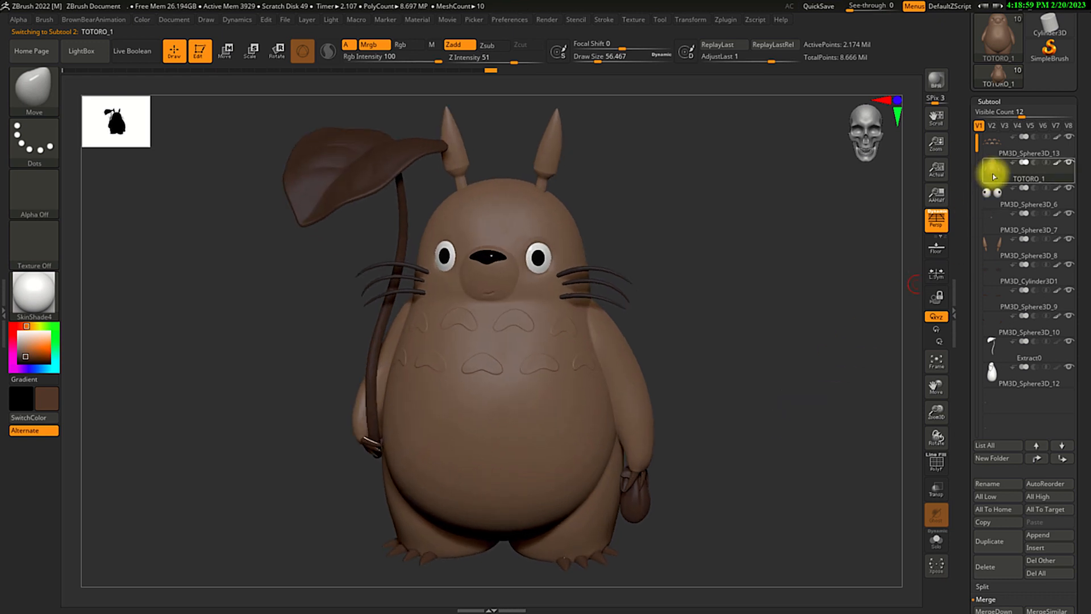
- Switch to the Paint brush and set its draw size to about 262
click(34, 88)
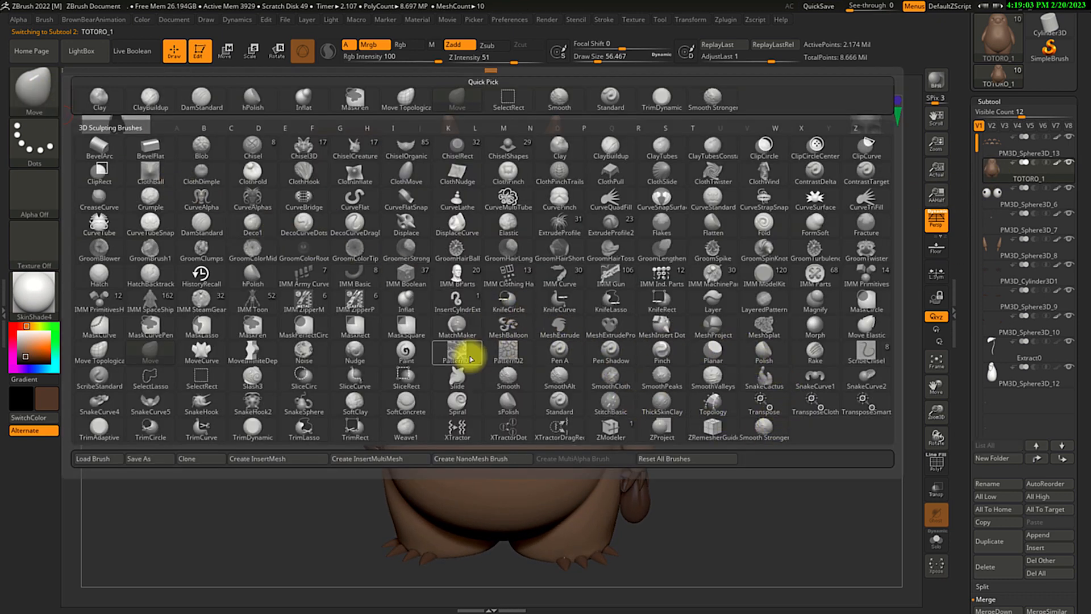
mouse_move(471, 360)
click(405, 350)
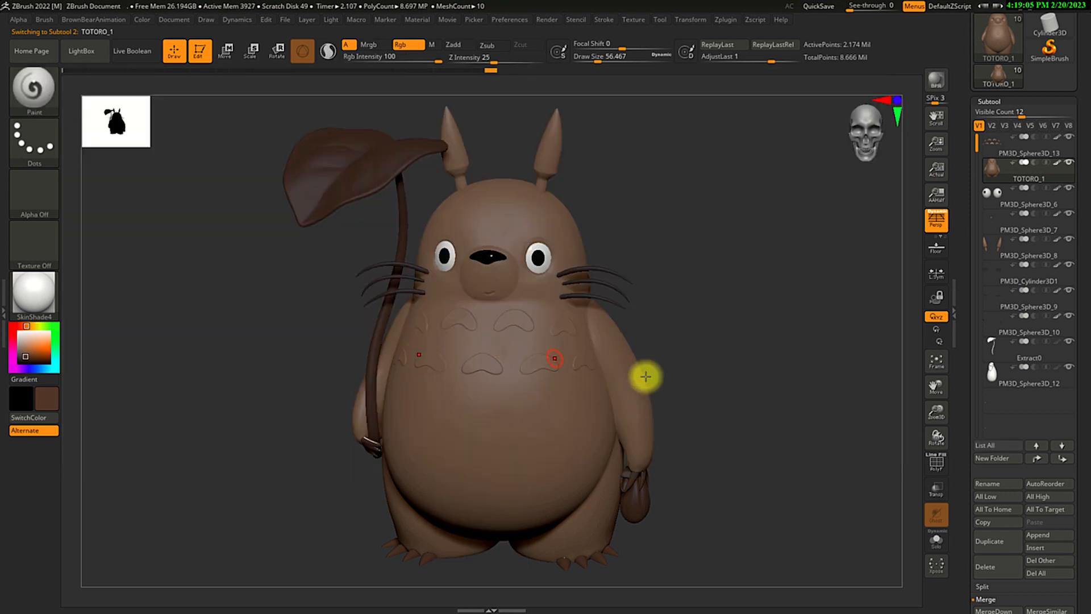
key(s)
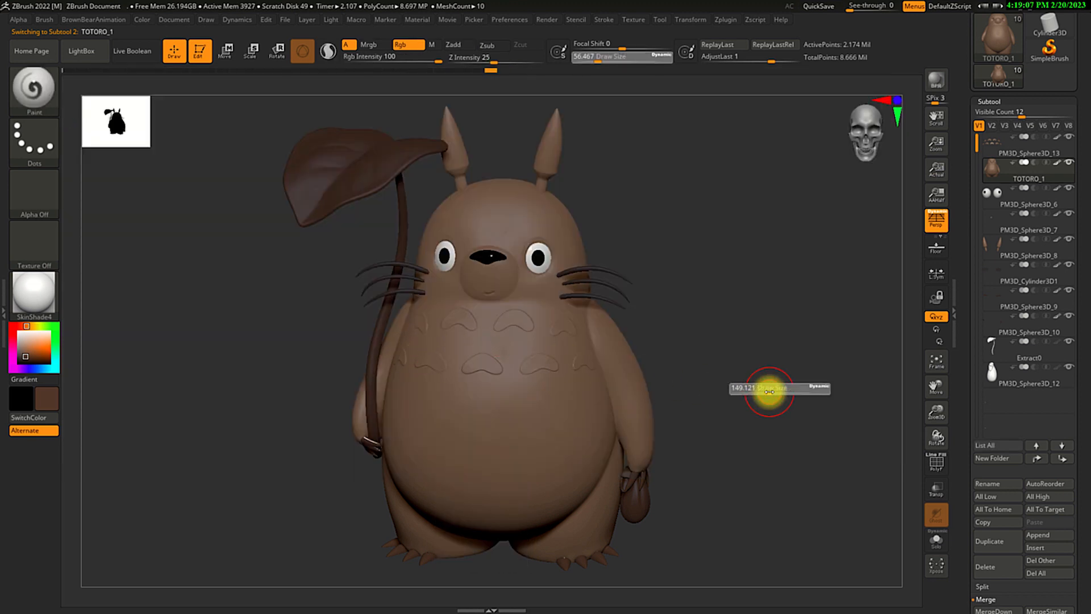
click(778, 390)
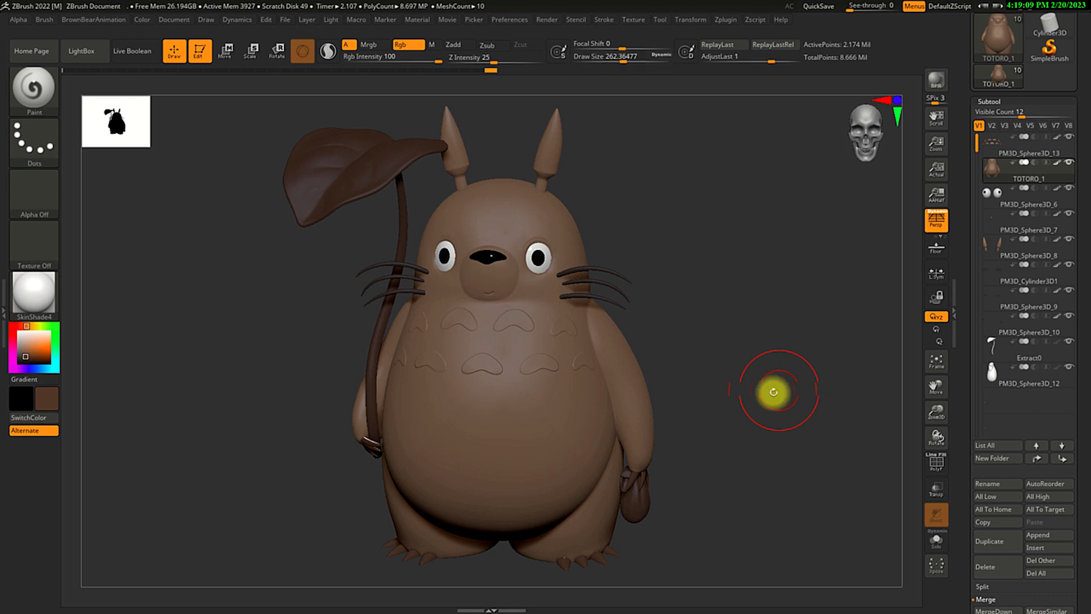
alt+drag(774, 372, 769, 377)
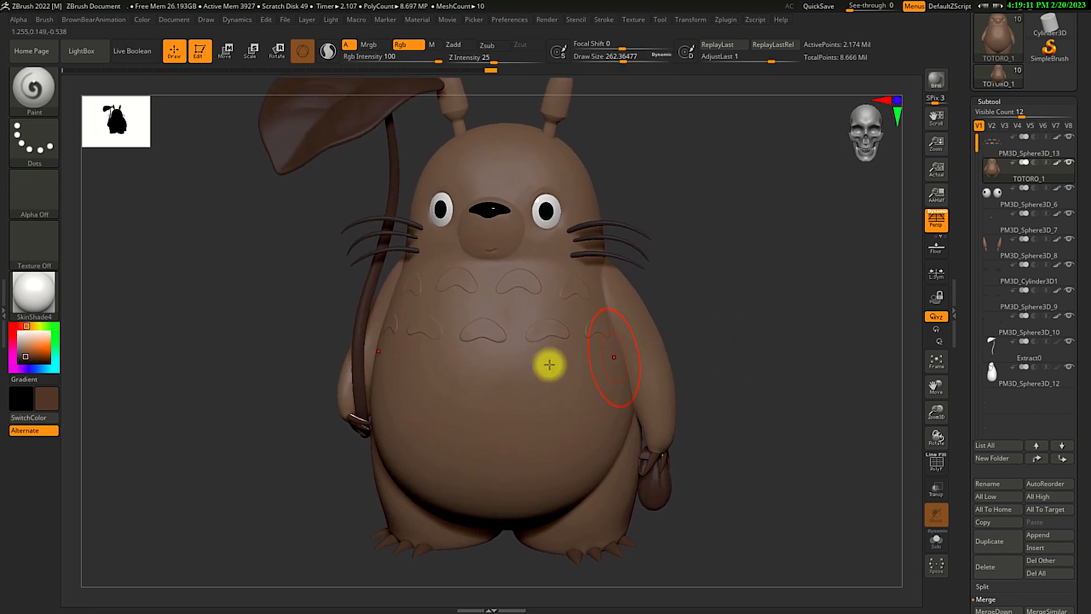
- Mix a pale yellow main colour with green 215 and blue 124, and reduce the brush's draw size to about 140
click(34, 339)
click(37, 338)
click(40, 340)
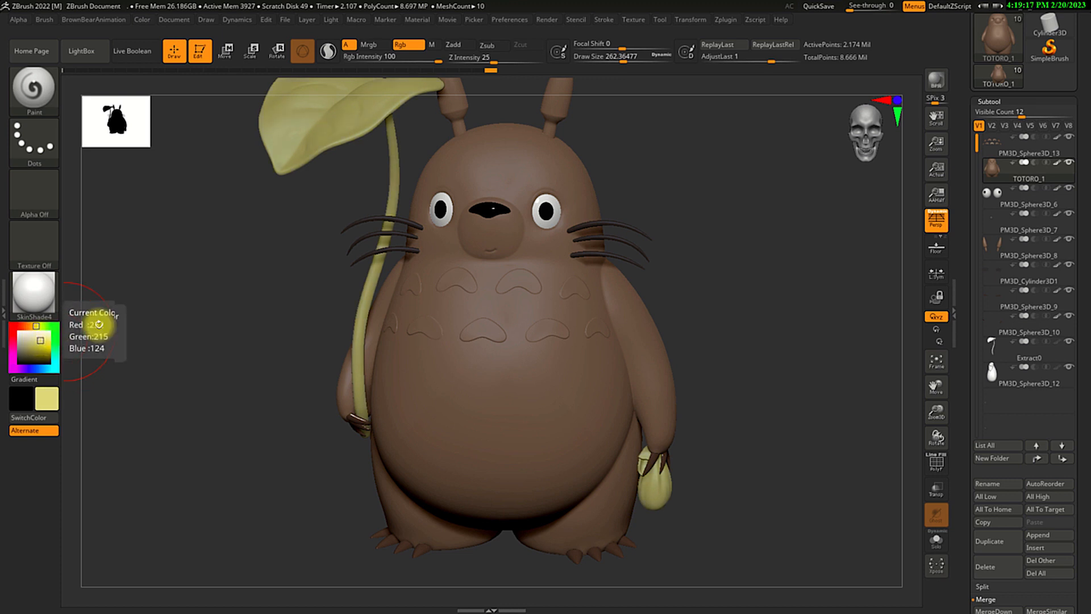
drag(726, 356, 739, 347)
key(s)
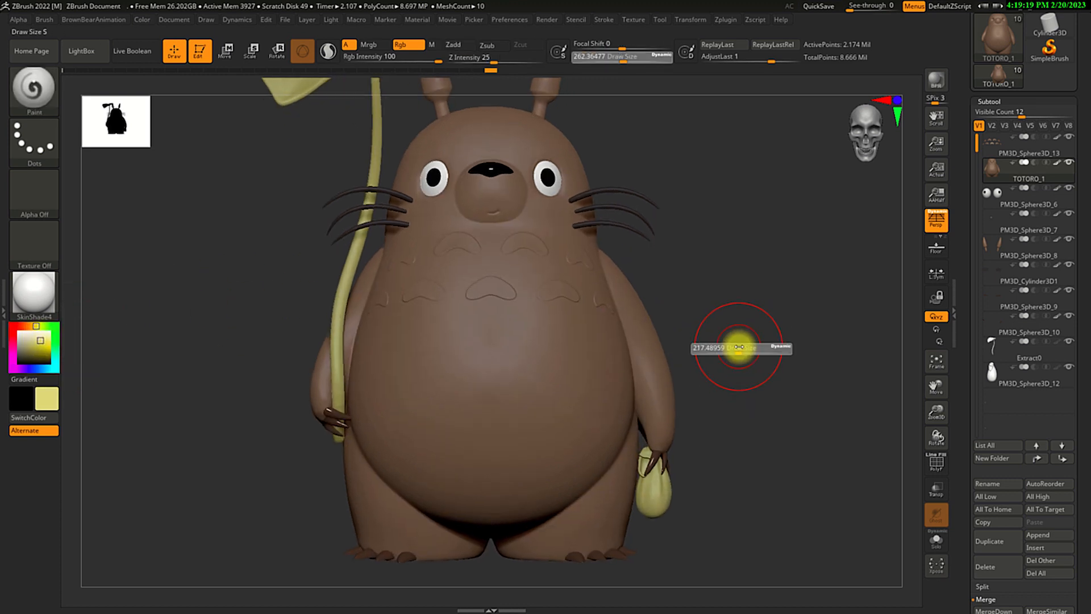
key(s)
drag(743, 348, 737, 374)
key(s)
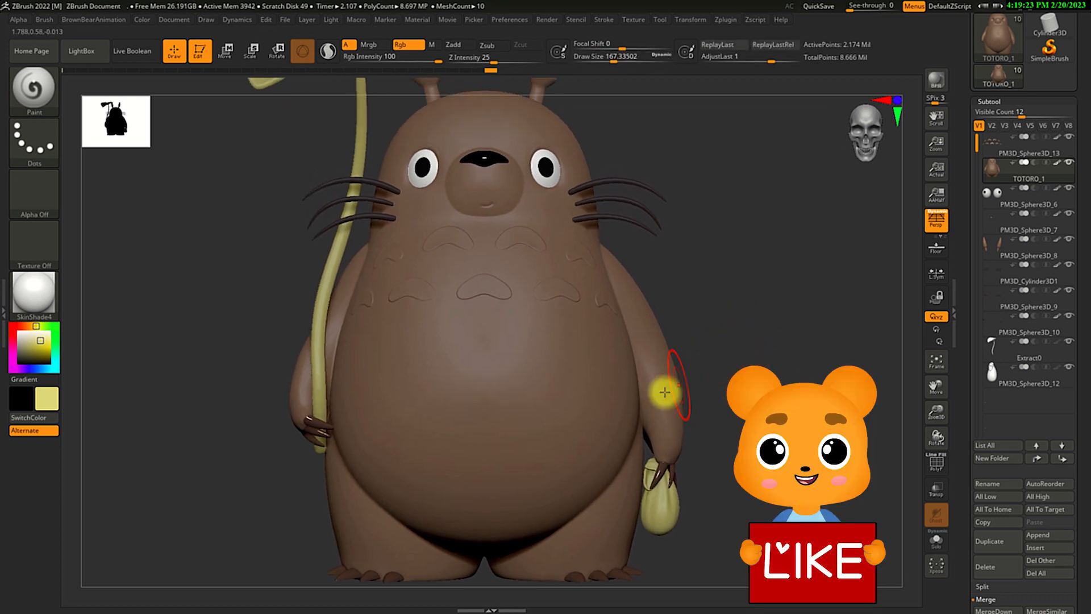
mouse_move(725, 339)
mouse_down()
mouse_move(725, 360)
mouse_move(728, 350)
mouse_move(640, 385)
mouse_up()
key(s)
- Paint the centre of the belly pale yellow around the middle markings, extending the patch down towards the lower belly
mouse_move(517, 404)
mouse_down()
mouse_move(497, 380)
mouse_move(519, 397)
mouse_move(517, 317)
mouse_move(499, 286)
mouse_move(545, 356)
mouse_move(560, 297)
mouse_move(541, 285)
mouse_move(519, 346)
mouse_move(528, 372)
mouse_up()
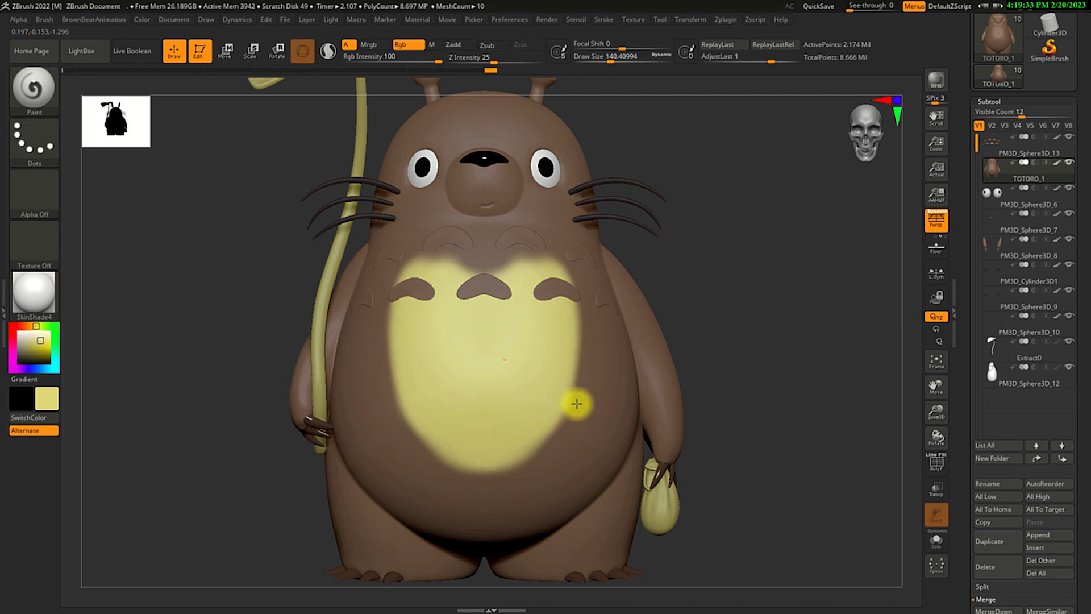
alt+drag(737, 358, 711, 366)
mouse_move(451, 458)
mouse_down()
mouse_move(473, 477)
mouse_move(514, 479)
mouse_up()
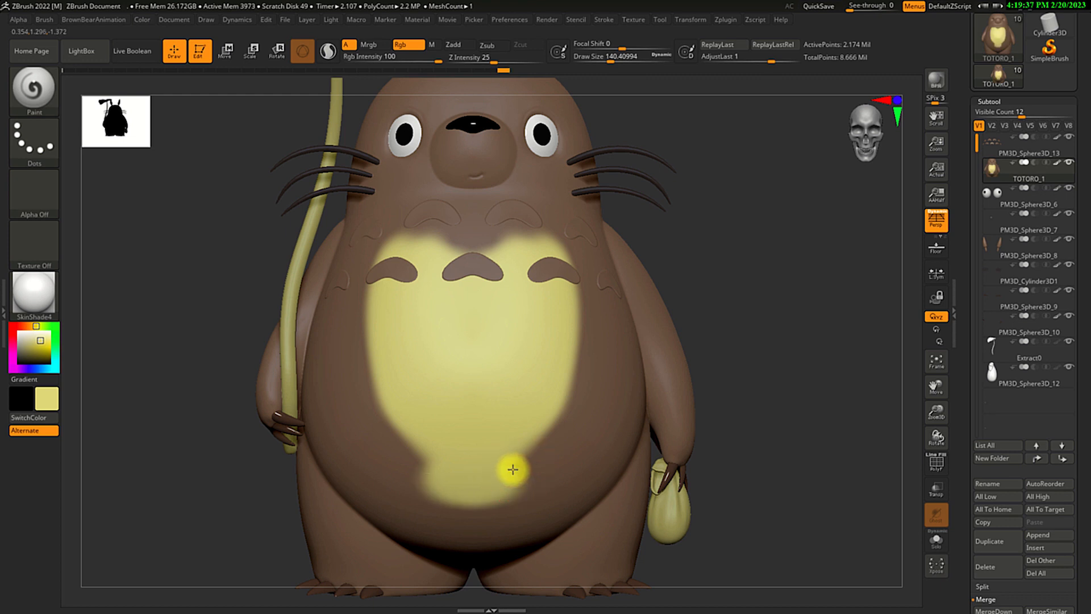
- Set the draw size to about 77 and focal shift to -66, and paint a curved yellow band along the lower belly
key(s)
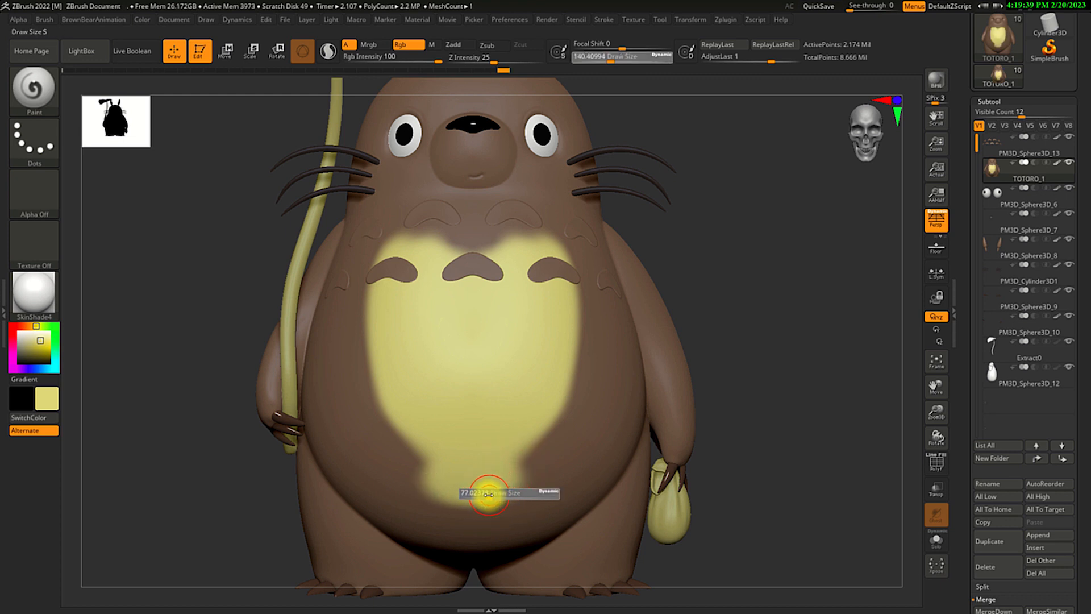
drag(613, 44, 592, 44)
mouse_move(509, 500)
mouse_down()
mouse_move(552, 479)
mouse_move(592, 421)
mouse_move(513, 484)
mouse_up()
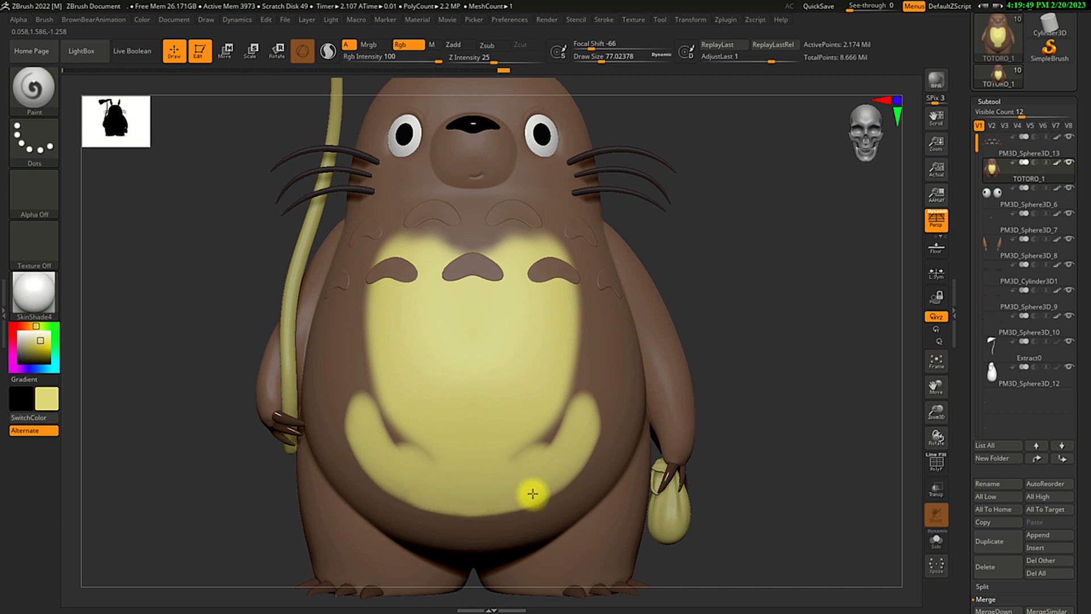
drag(586, 451, 602, 409)
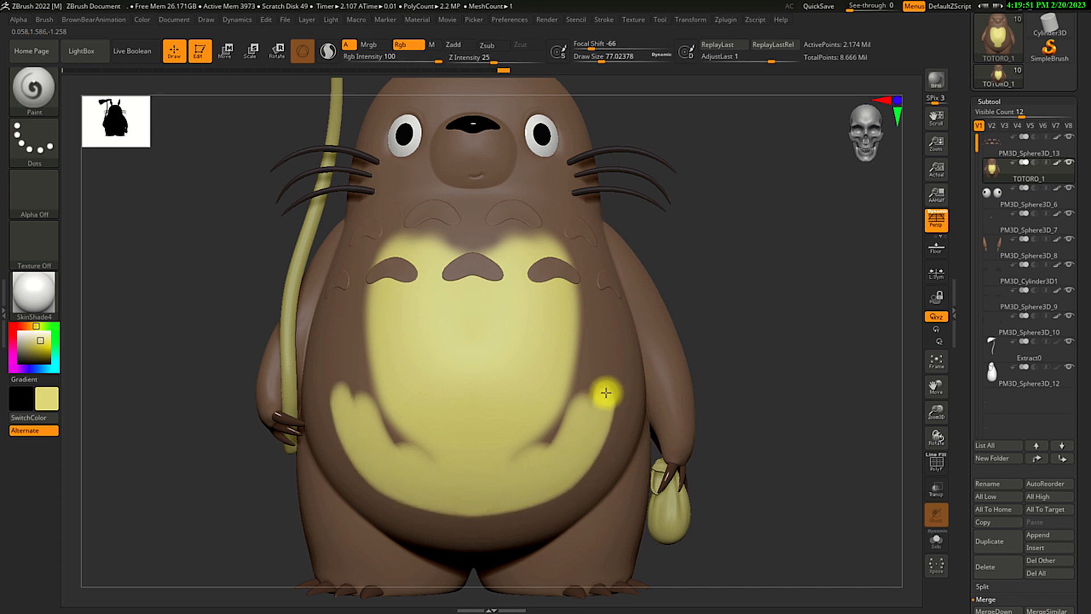
- Extend the yellow over the sides of the belly, painting upwards to the outer chest markings
drag(772, 390, 597, 483)
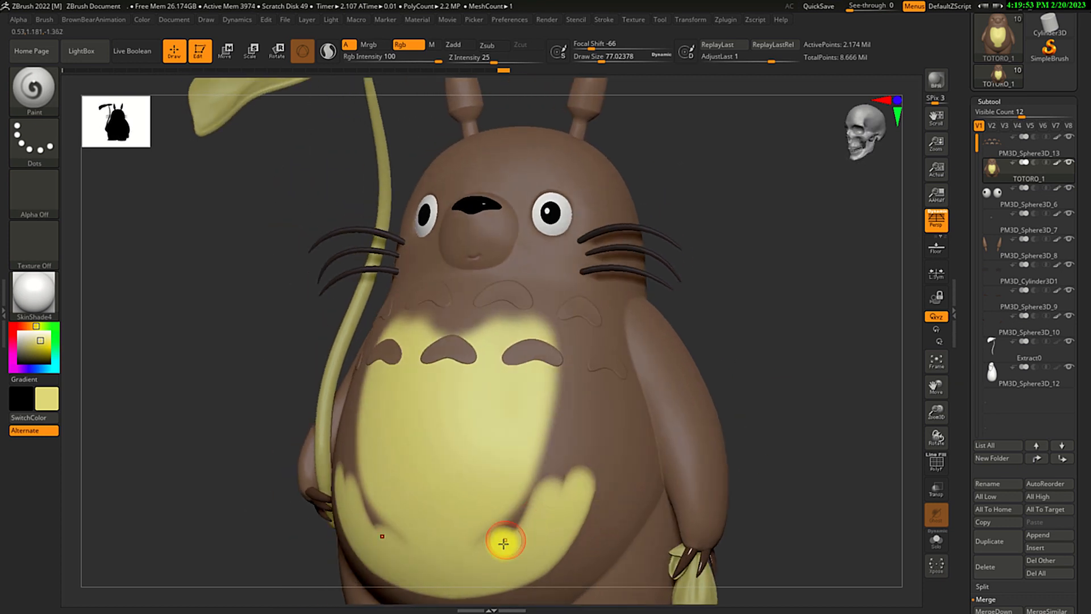
mouse_move(485, 547)
mouse_down()
mouse_move(577, 470)
mouse_move(600, 402)
mouse_move(564, 492)
mouse_up()
mouse_move(764, 355)
mouse_down()
mouse_move(770, 335)
mouse_move(745, 344)
mouse_up()
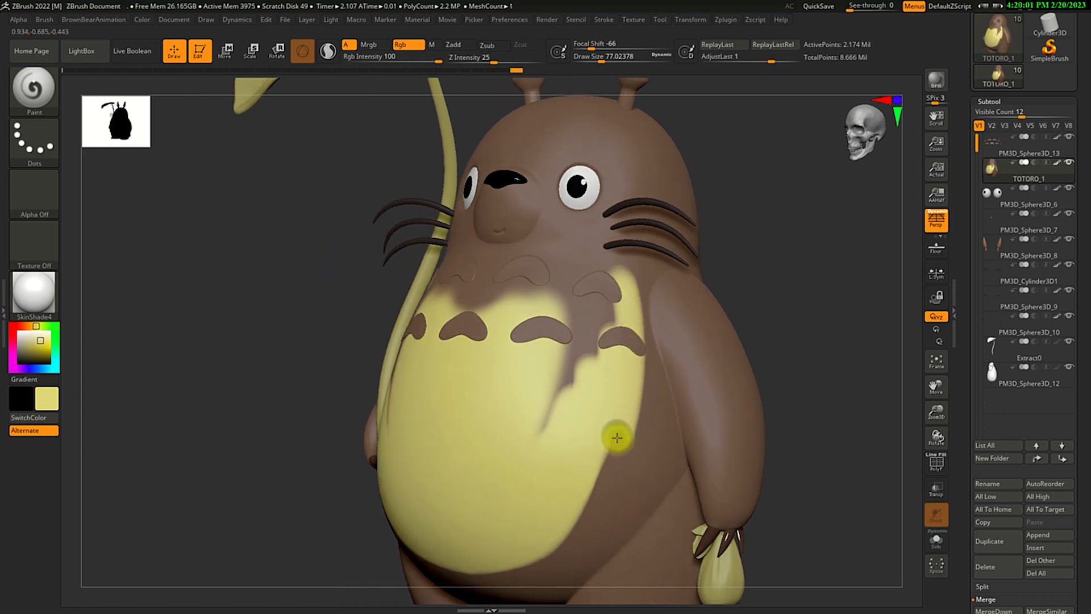
drag(794, 376, 792, 316)
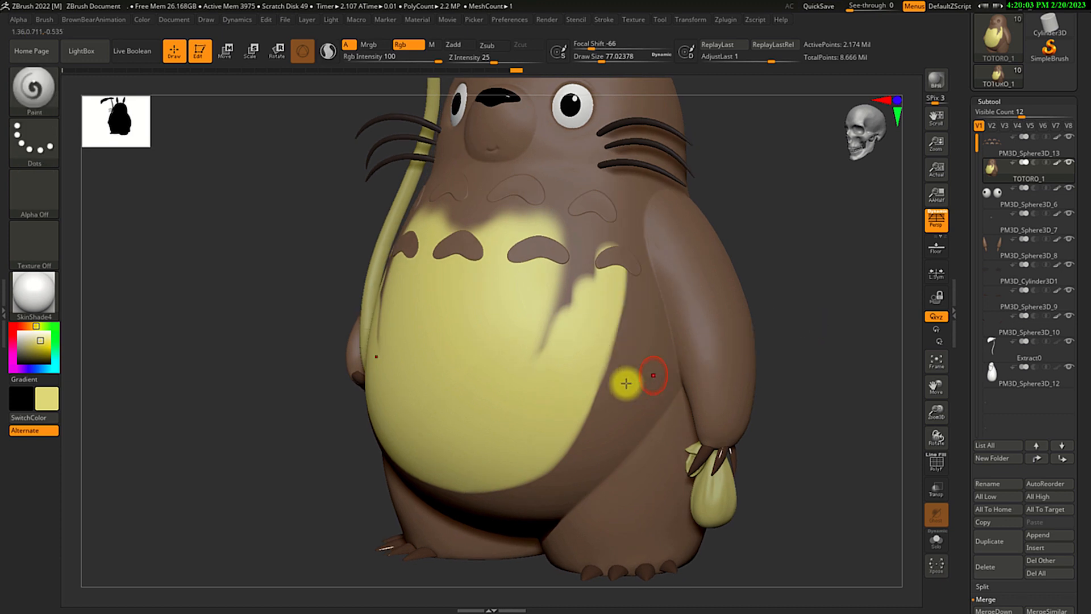
mouse_move(608, 300)
mouse_down()
mouse_move(611, 197)
mouse_move(614, 297)
mouse_move(602, 326)
mouse_move(618, 204)
mouse_move(621, 269)
mouse_up()
- Refine the yellow along the belly's side and lower edges, using a draw size of about 46 for the final strokes
alt+drag(801, 311, 761, 336)
mouse_move(500, 497)
mouse_down()
mouse_move(565, 441)
mouse_move(595, 346)
mouse_move(585, 251)
mouse_move(596, 314)
mouse_up()
mouse_move(723, 327)
mouse_down()
mouse_move(748, 331)
mouse_move(771, 301)
mouse_up()
mouse_move(469, 467)
mouse_down()
mouse_move(382, 470)
mouse_move(492, 485)
mouse_move(572, 448)
mouse_up()
mouse_move(460, 492)
mouse_down()
mouse_move(449, 489)
mouse_move(606, 424)
mouse_up()
drag(792, 320, 759, 333)
mouse_move(581, 461)
mouse_down()
mouse_move(588, 258)
mouse_move(604, 367)
mouse_move(474, 499)
mouse_up()
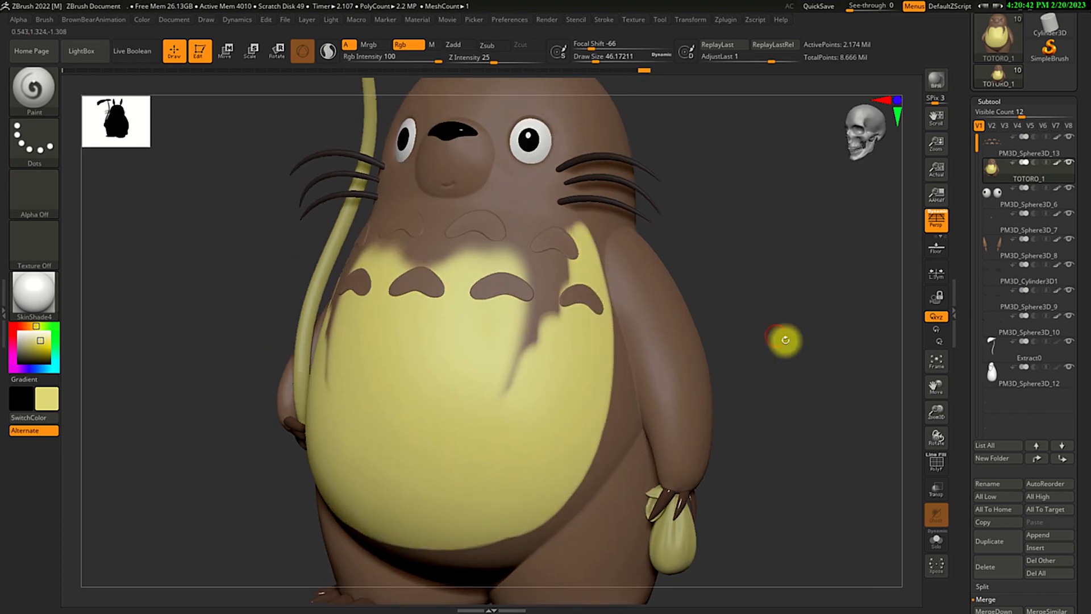
- Paint the remaining brown gaps and upper chest yellow around both rows of markings with a draw size of about 65
drag(775, 389, 796, 387)
alt+drag(795, 387, 799, 325)
drag(497, 468, 549, 450)
mouse_move(810, 307)
alt+mouse_down()
mouse_move(813, 384)
mouse_move(509, 290)
mouse_move(597, 300)
mouse_move(577, 319)
mouse_move(449, 252)
alt+mouse_up()
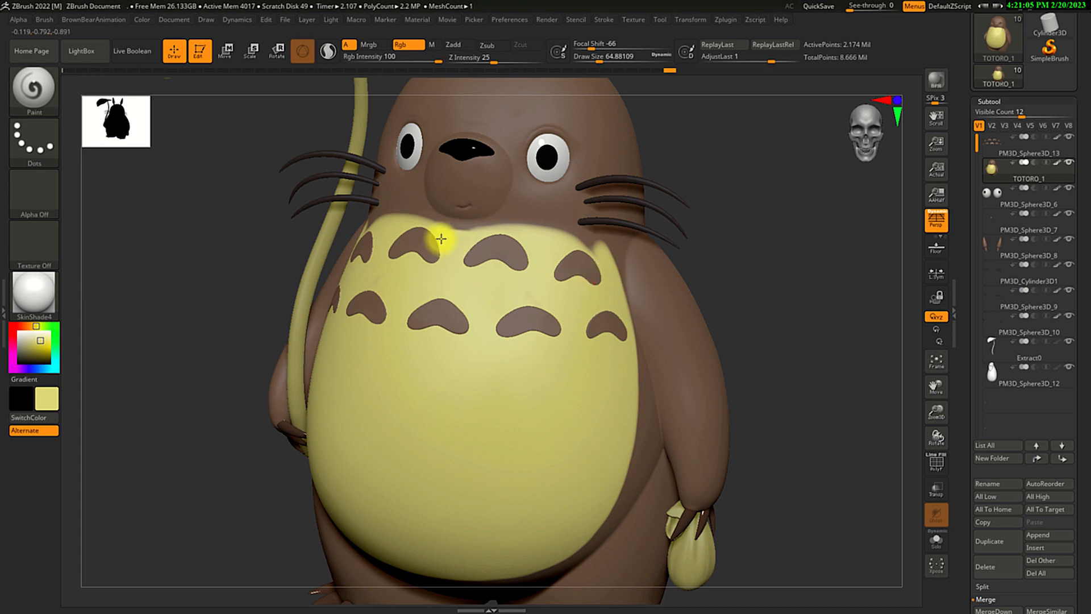
drag(790, 319, 657, 316)
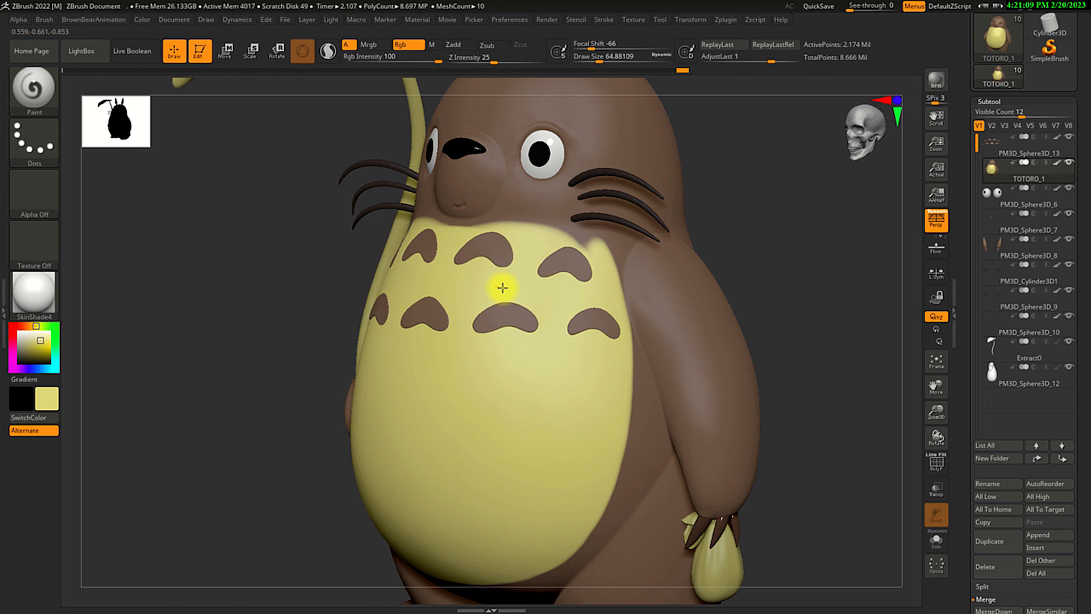
- Isolate the body, sample its brown, and repaint the belly's ragged upper corner and side edge near the shoulder
click(934, 539)
shift+drag(899, 531, 843, 506)
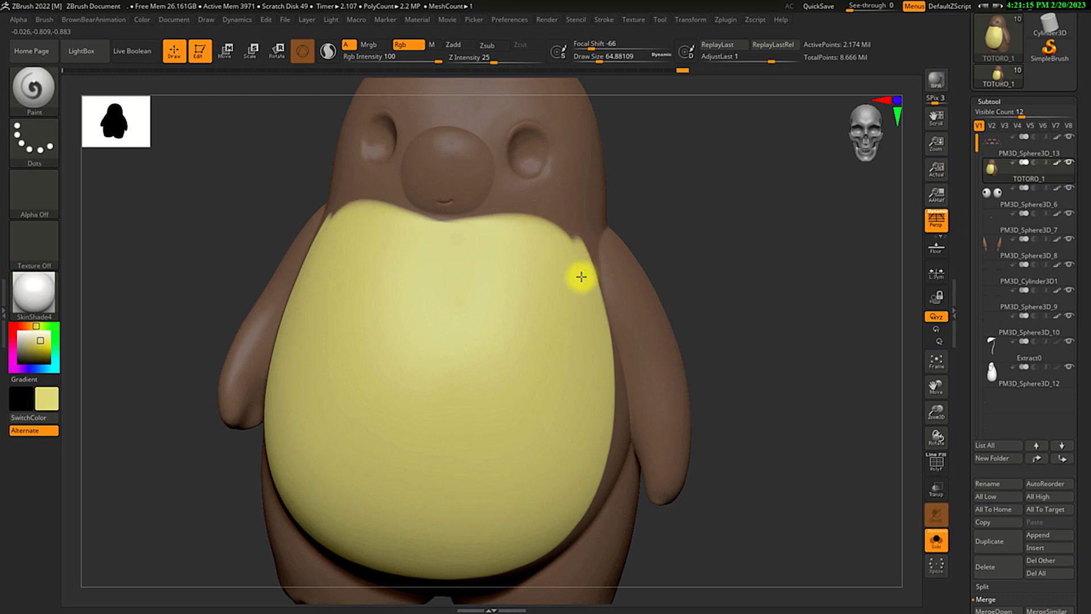
drag(772, 285, 735, 290)
drag(32, 347, 594, 151)
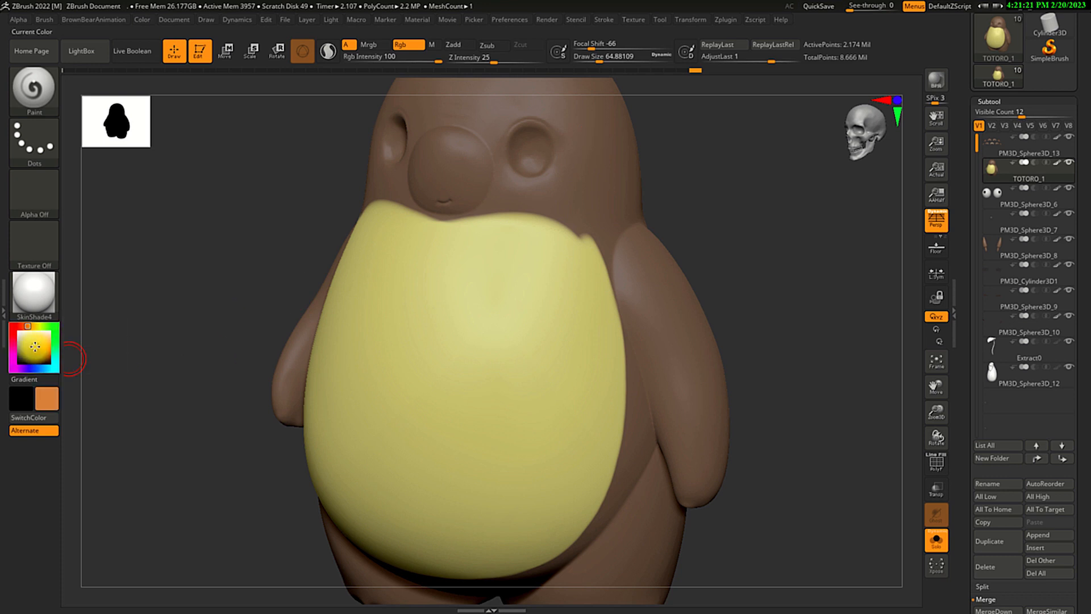
drag(721, 231, 643, 239)
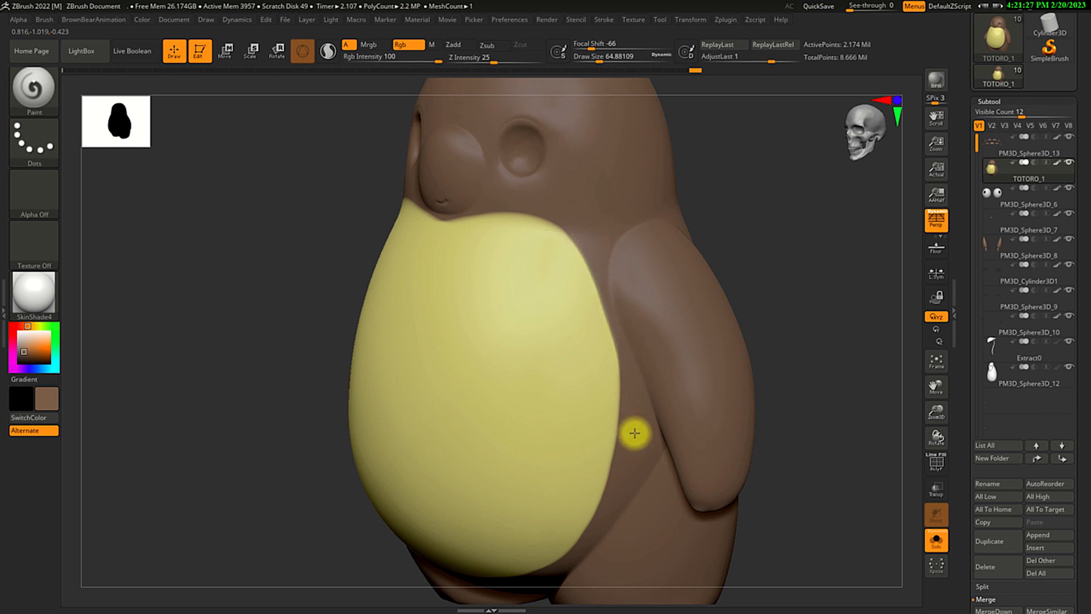
- Trim the belly's side edge in brown with a draw size of about 44, and show all subtools again
drag(824, 341, 785, 344)
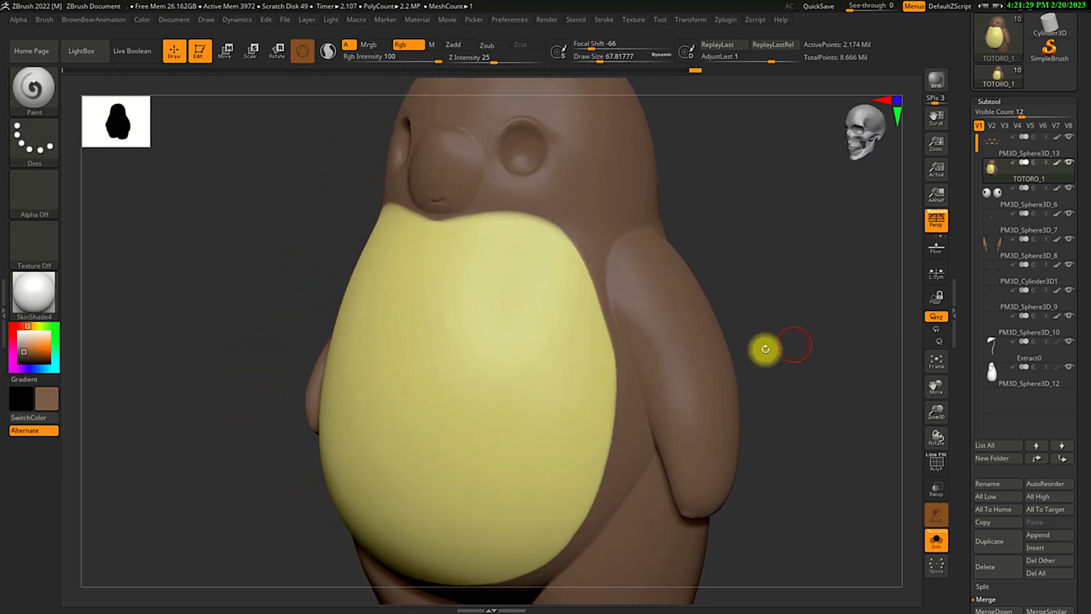
key(s)
drag(606, 282, 597, 281)
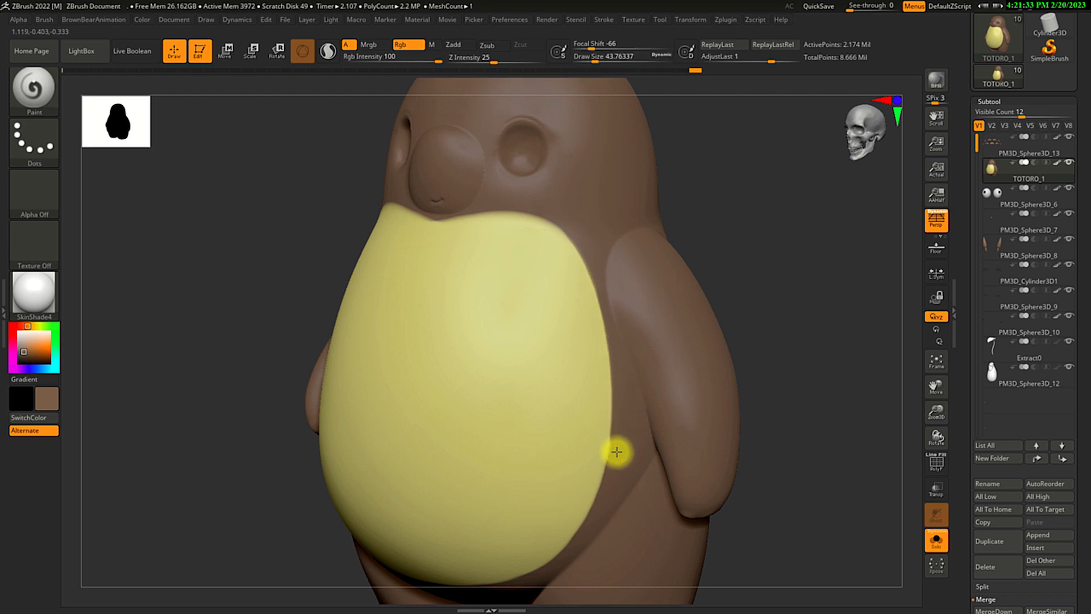
drag(750, 426, 823, 413)
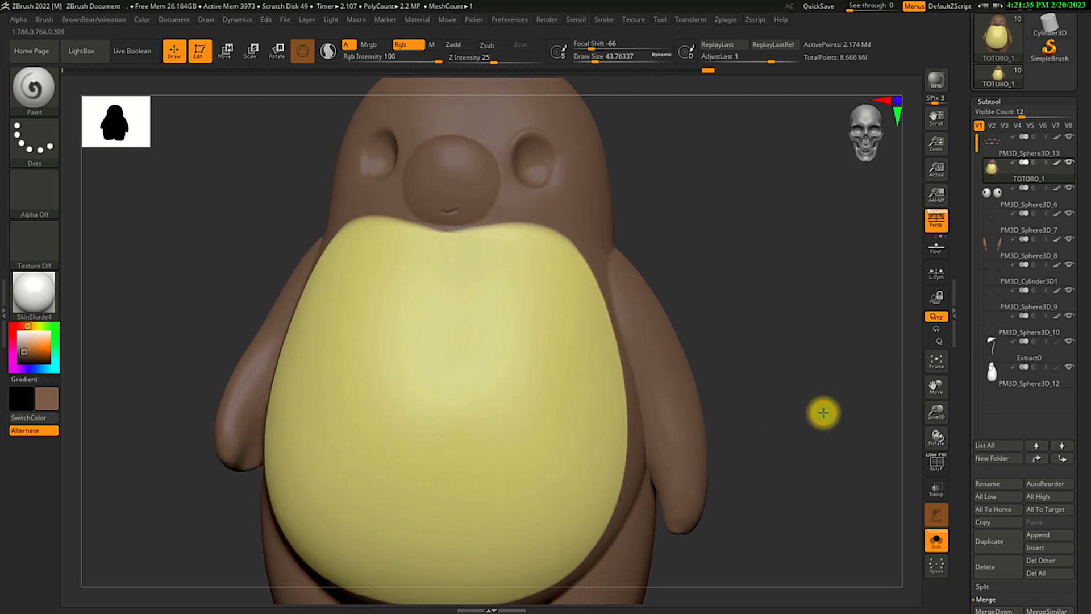
click(936, 539)
- Paint brown along the belly's top edge below the mouth and towards the whiskers to clean its outline
mouse_move(806, 489)
mouse_down()
mouse_move(828, 499)
mouse_move(809, 482)
mouse_move(838, 485)
mouse_move(824, 482)
mouse_up()
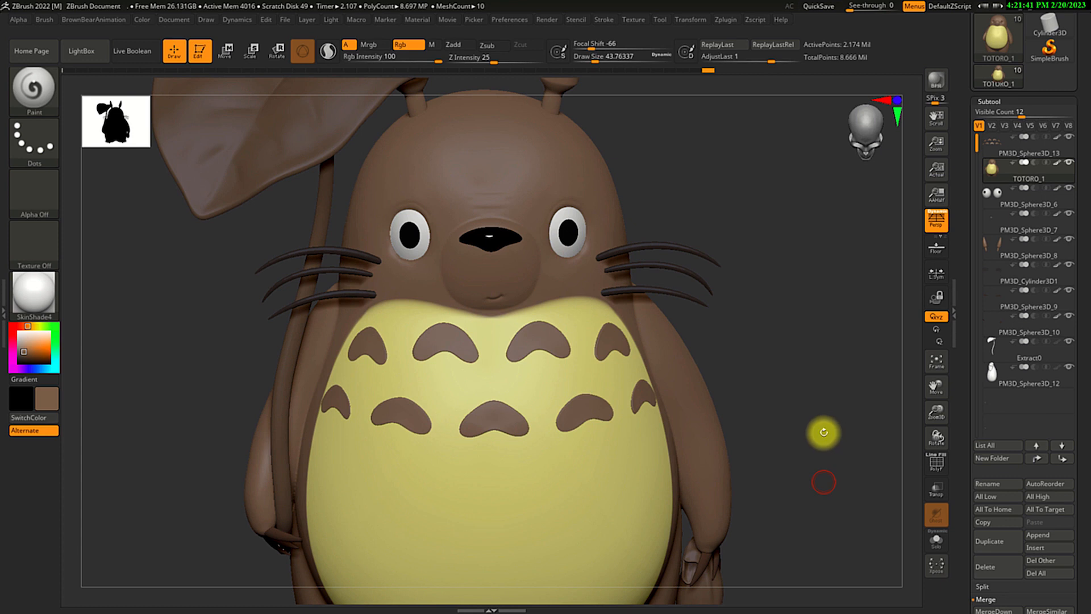
drag(804, 357, 626, 306)
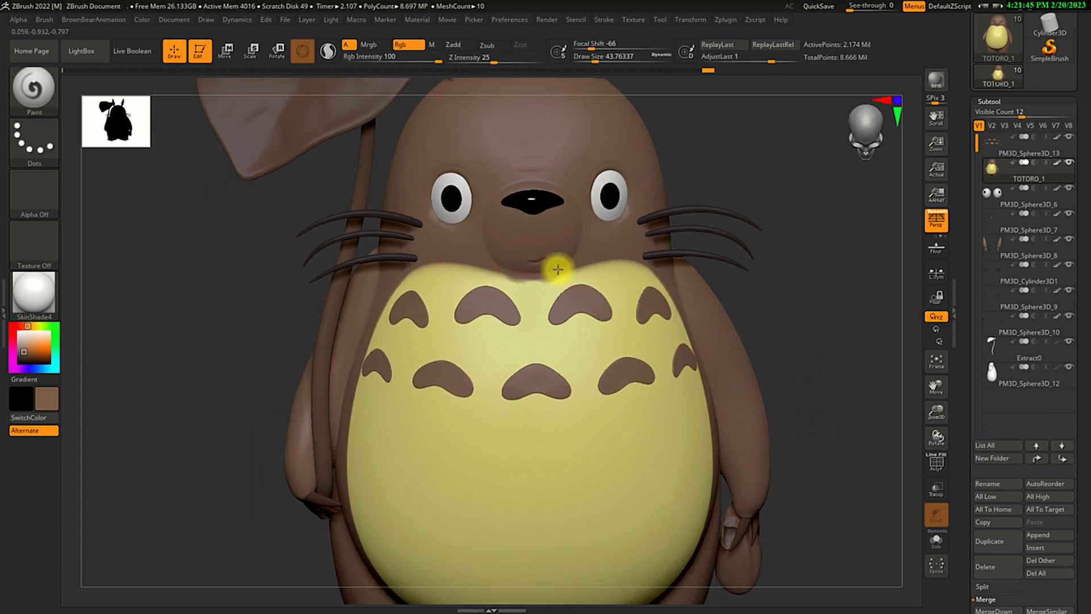
right_drag(703, 274, 571, 269)
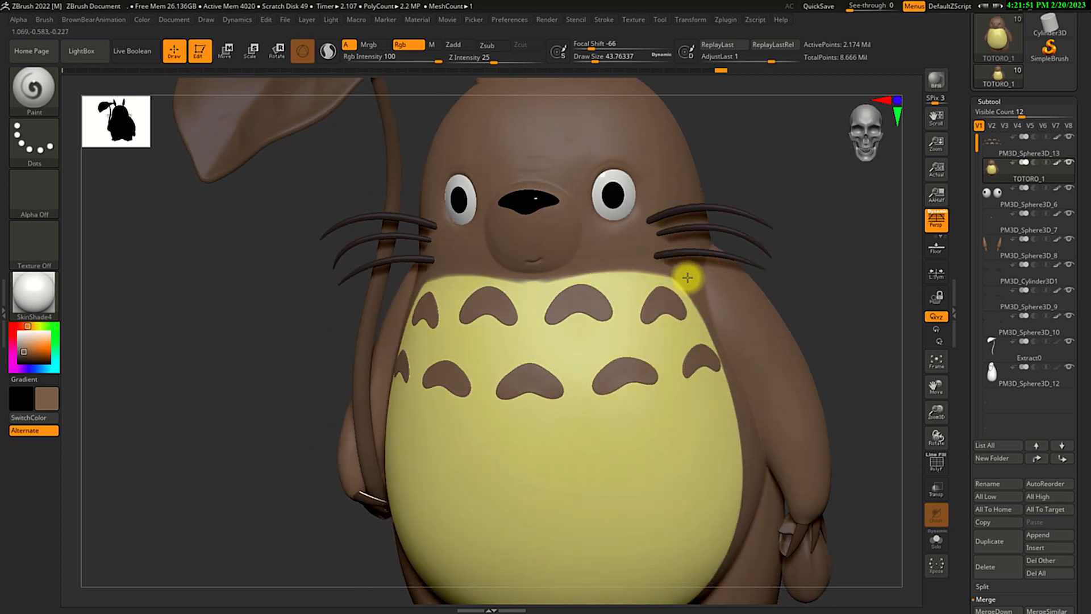
drag(567, 271, 519, 268)
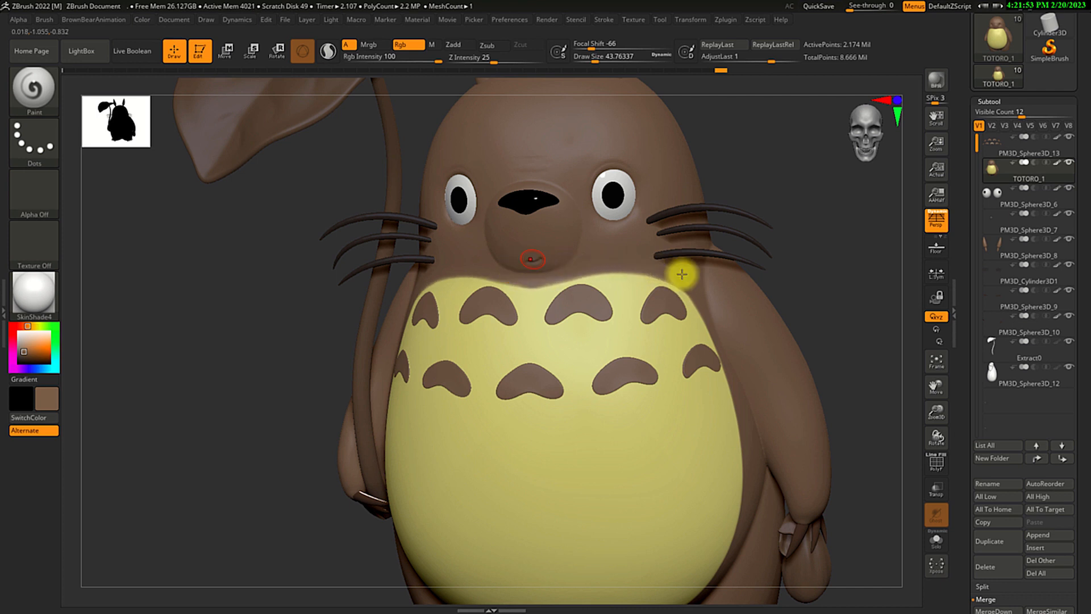
mouse_move(823, 275)
shift+mouse_down()
mouse_move(847, 272)
mouse_move(836, 272)
shift+mouse_up()
- Sample the pale yellow and refine the belly's upper edge above the markings and down its side
drag(49, 353, 524, 467)
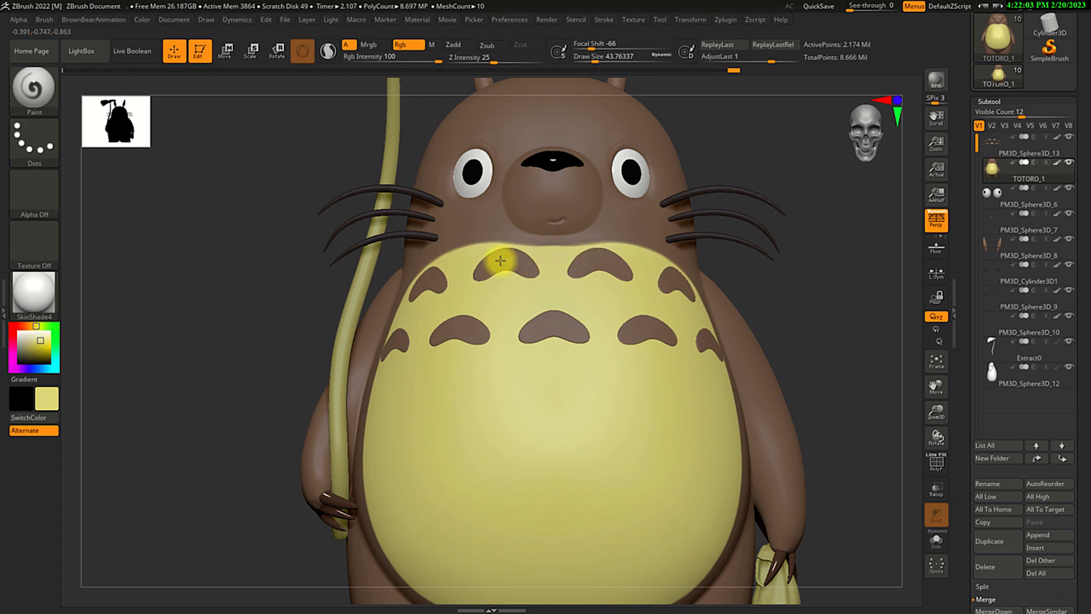
drag(801, 348, 533, 261)
drag(638, 251, 549, 268)
drag(682, 317, 710, 537)
- Sample the body's brown and tidy the belly's side outline next to the arm
drag(859, 360, 784, 327)
key(c)
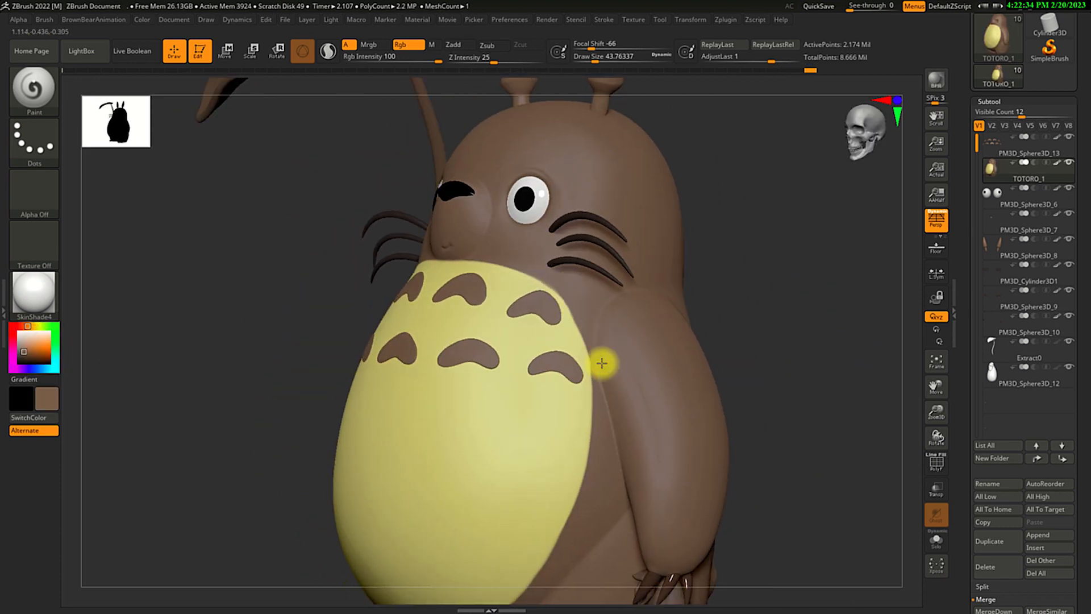
drag(777, 373, 743, 386)
- Sample the belly's yellow and extend it over the underside down to a curved edge above the legs
drag(55, 358, 473, 485)
drag(750, 398, 751, 341)
drag(409, 414, 577, 420)
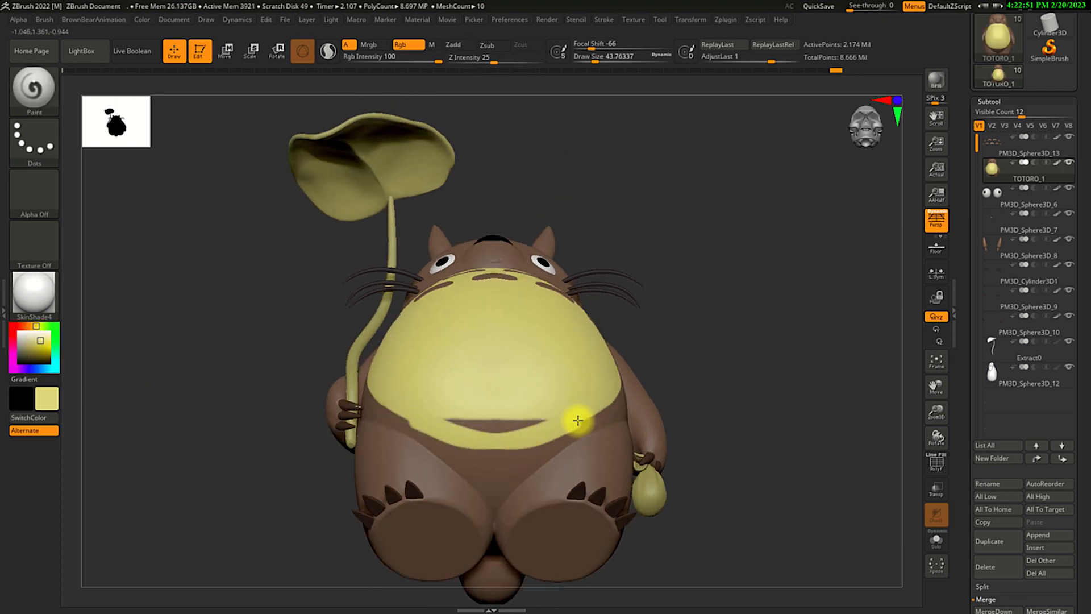
drag(753, 363, 753, 398)
drag(499, 426, 537, 422)
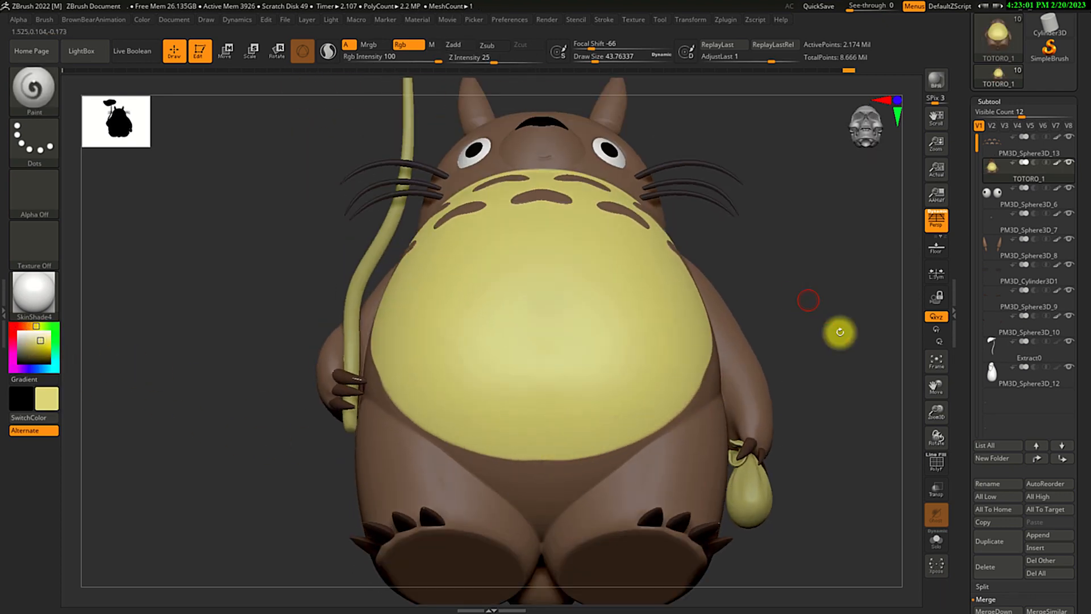
- Select the Extract0 subtool, the leaf umbrella, with the whole figure in view
drag(807, 300, 652, 222)
mouse_move(607, 322)
mouse_down()
mouse_move(567, 509)
mouse_move(820, 418)
mouse_move(803, 465)
mouse_move(775, 458)
mouse_move(797, 447)
mouse_move(794, 455)
mouse_move(794, 435)
mouse_move(808, 428)
mouse_move(794, 429)
mouse_move(807, 453)
mouse_move(787, 438)
mouse_move(794, 414)
mouse_move(808, 422)
mouse_move(791, 419)
mouse_move(799, 433)
mouse_move(885, 424)
mouse_up()
click(1011, 356)
drag(792, 465, 726, 444)
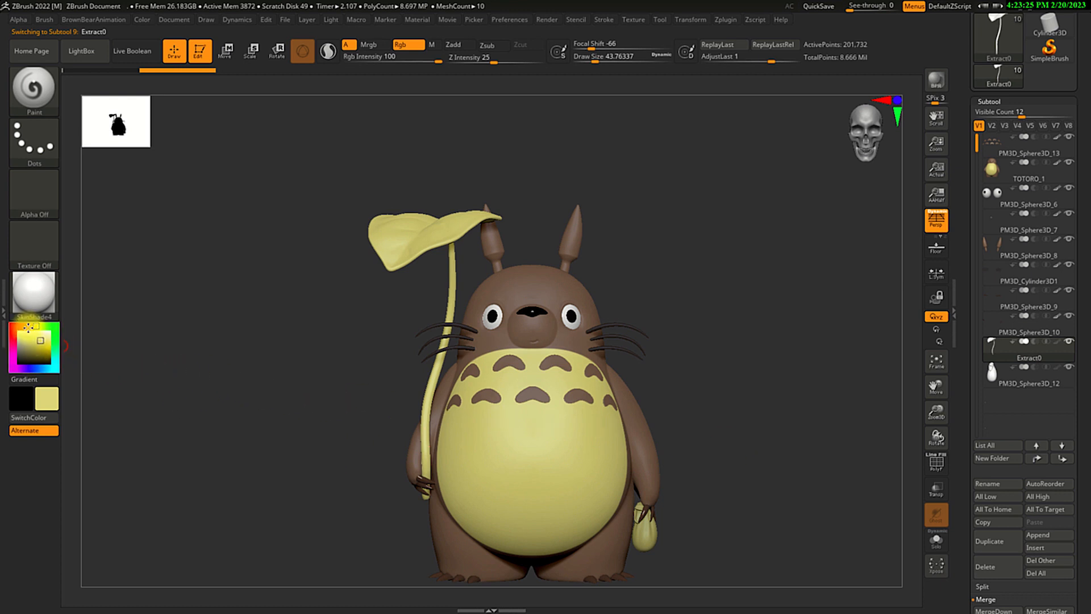
- Choose a dark green with green 127 and blue 11 as the leaf umbrella's colour
click(46, 327)
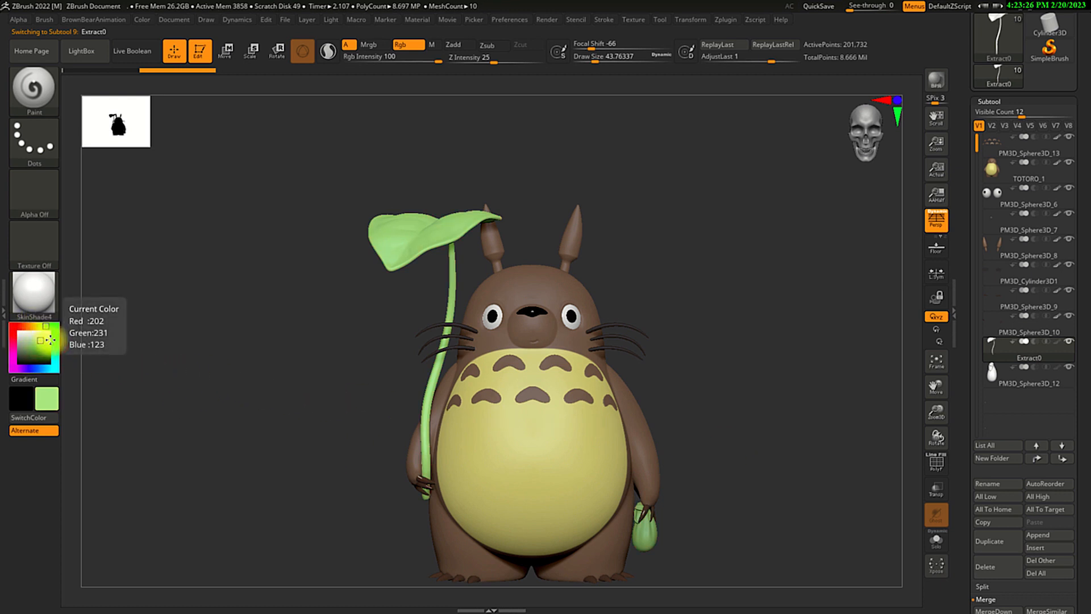
click(50, 339)
click(45, 344)
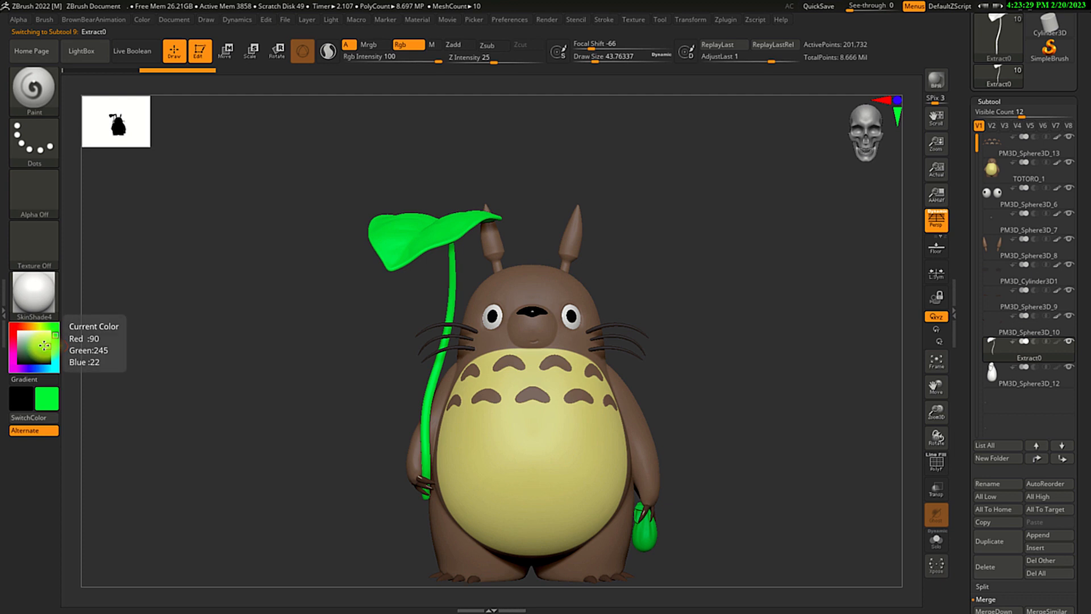
click(41, 349)
click(42, 352)
click(54, 333)
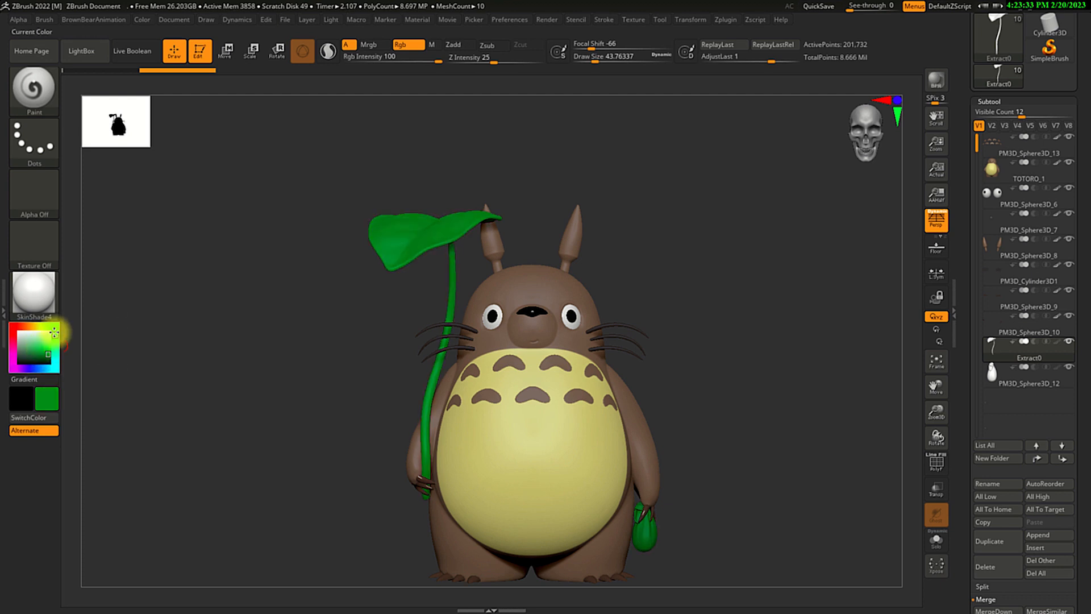
click(39, 343)
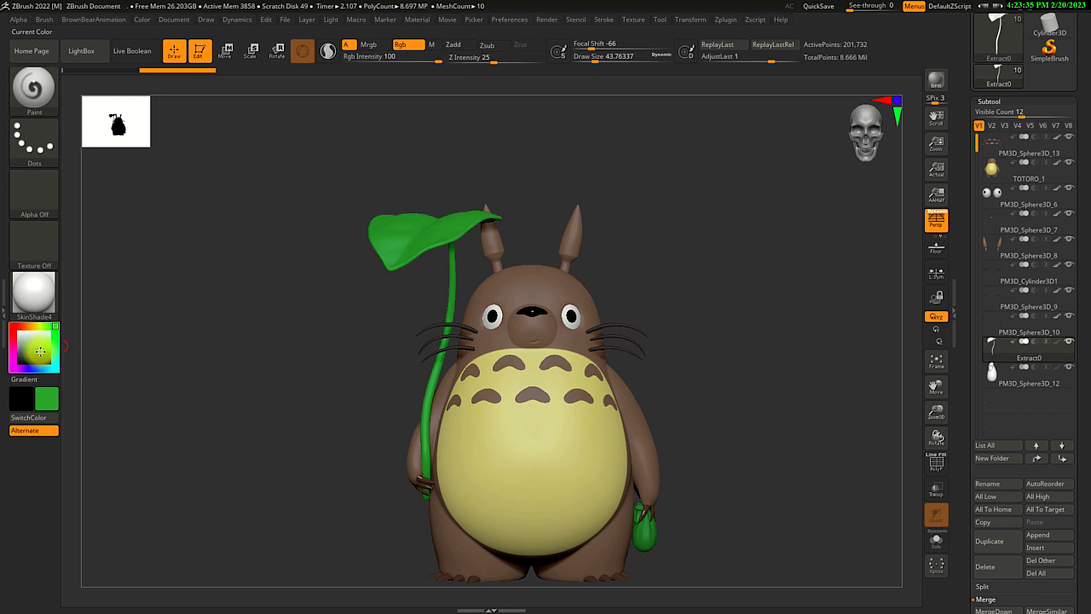
click(44, 354)
drag(732, 276, 636, 327)
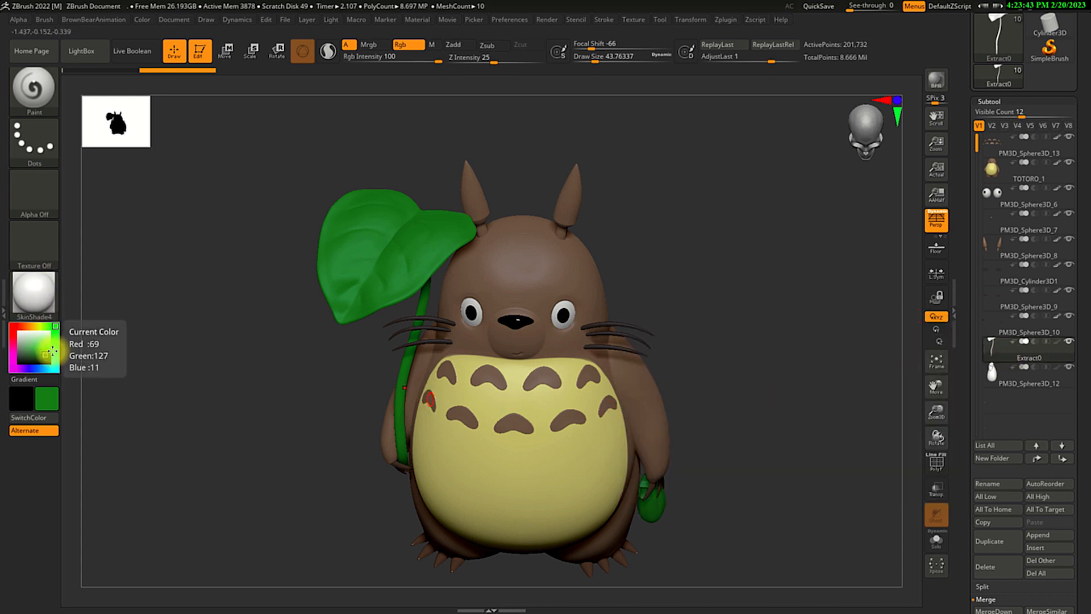
- Fill the leaf umbrella with the dark green and the SkinShade4 material using Mrgb
click(372, 47)
click(141, 22)
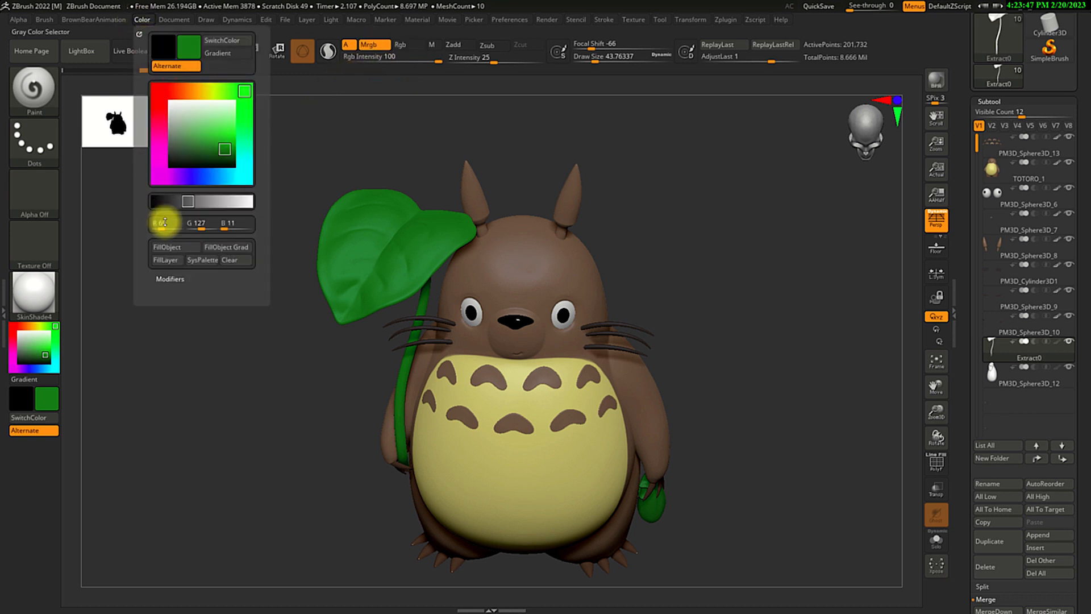
click(175, 244)
mouse_move(686, 377)
mouse_down()
mouse_move(742, 364)
mouse_move(748, 389)
mouse_move(748, 371)
mouse_up()
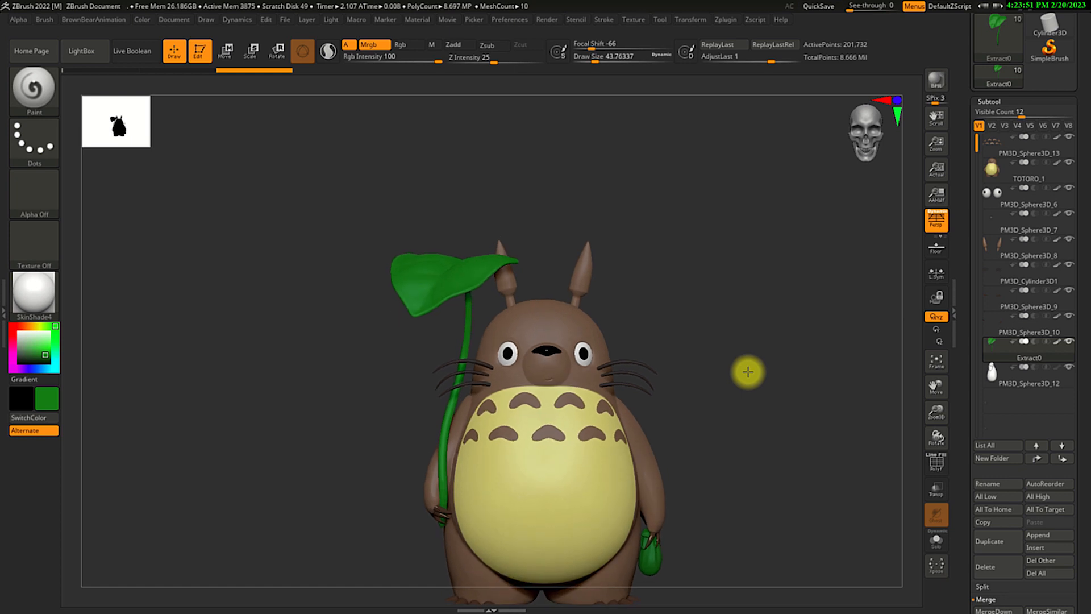
- Pick a darker green for shading and isolate the leaf umbrella
drag(250, 423, 230, 418)
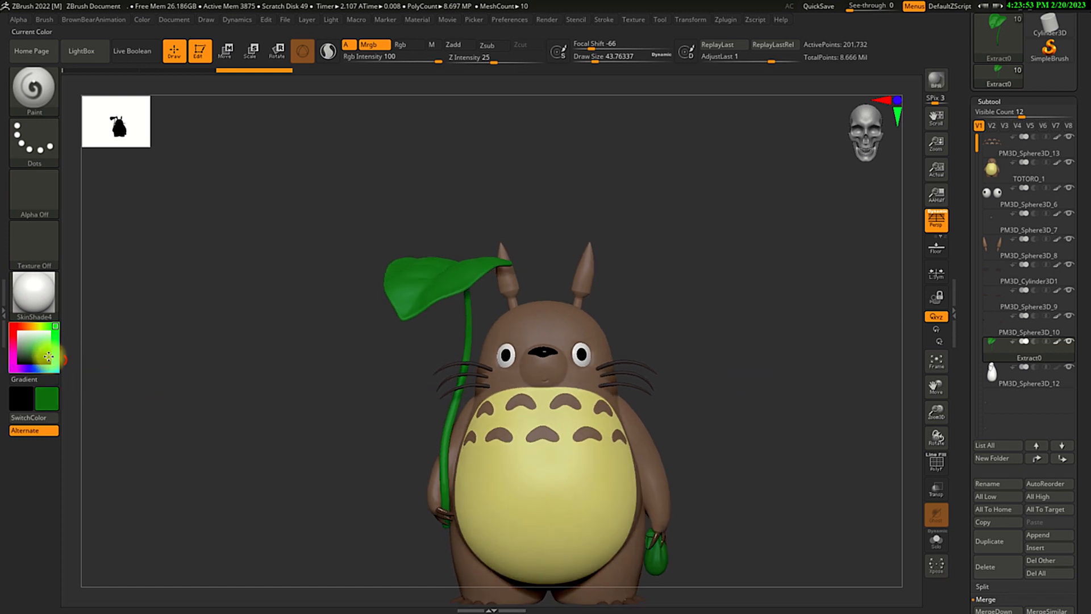
alt+drag(696, 369, 725, 307)
key(s)
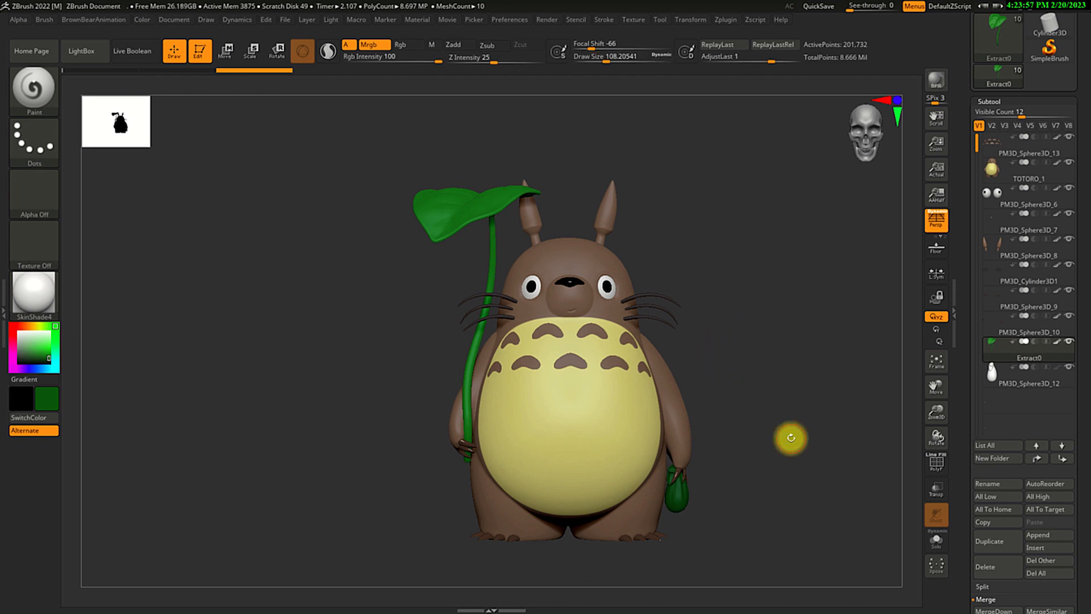
click(931, 546)
mouse_move(811, 489)
alt+mouse_down()
mouse_move(802, 485)
mouse_move(796, 538)
alt+mouse_up()
- Set the draw size to about 197 and focal shift to -5, and shade the stem with the darker green
key(s)
mouse_move(728, 457)
mouse_down()
mouse_move(736, 457)
mouse_move(670, 438)
mouse_up()
key(f)
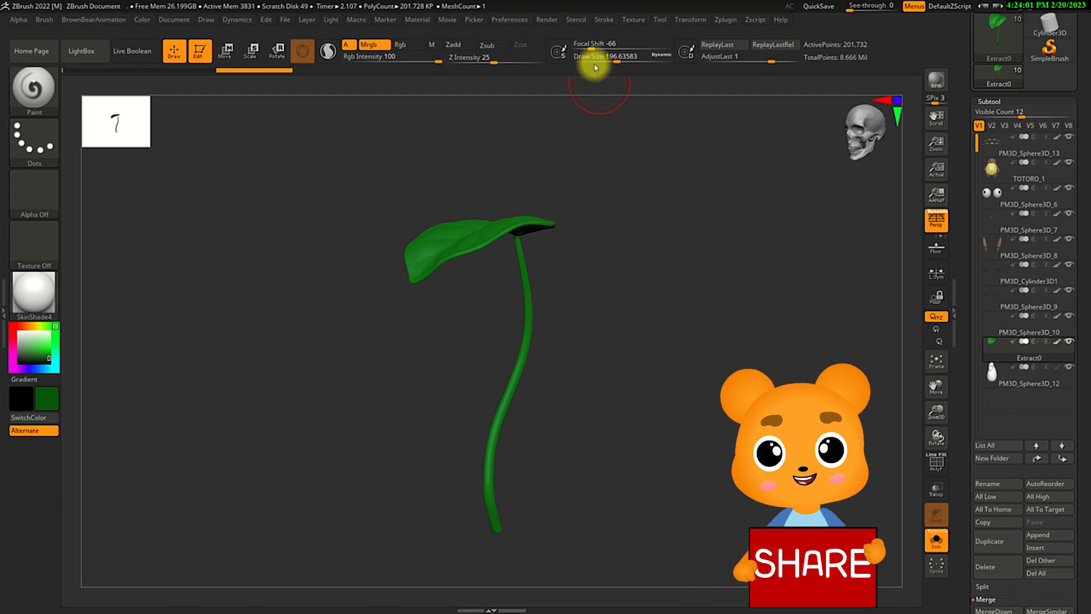
click(593, 45)
drag(592, 45, 621, 43)
mouse_move(528, 335)
mouse_down()
mouse_move(497, 423)
mouse_move(495, 540)
mouse_move(609, 389)
mouse_up()
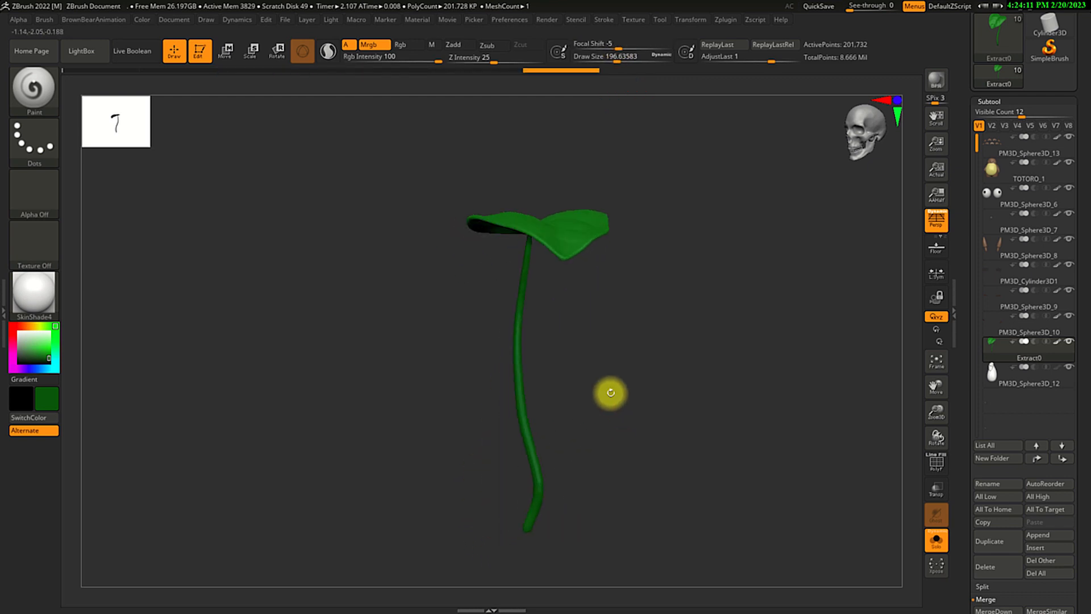
- Shade the underside of the leaf with broad darker green strokes across both halves and along the rim
drag(611, 431, 658, 292)
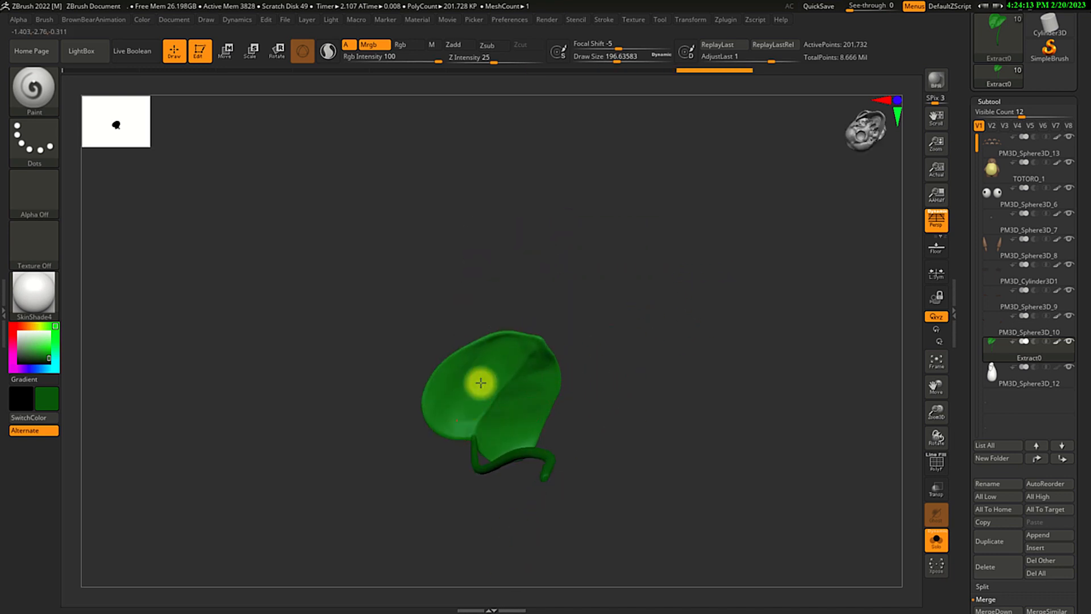
drag(428, 392, 461, 403)
mouse_move(522, 369)
mouse_down()
mouse_move(463, 419)
mouse_move(500, 342)
mouse_move(437, 419)
mouse_up()
drag(437, 420, 453, 376)
drag(525, 374, 497, 413)
mouse_move(607, 370)
mouse_down()
mouse_move(506, 438)
mouse_move(550, 413)
mouse_up()
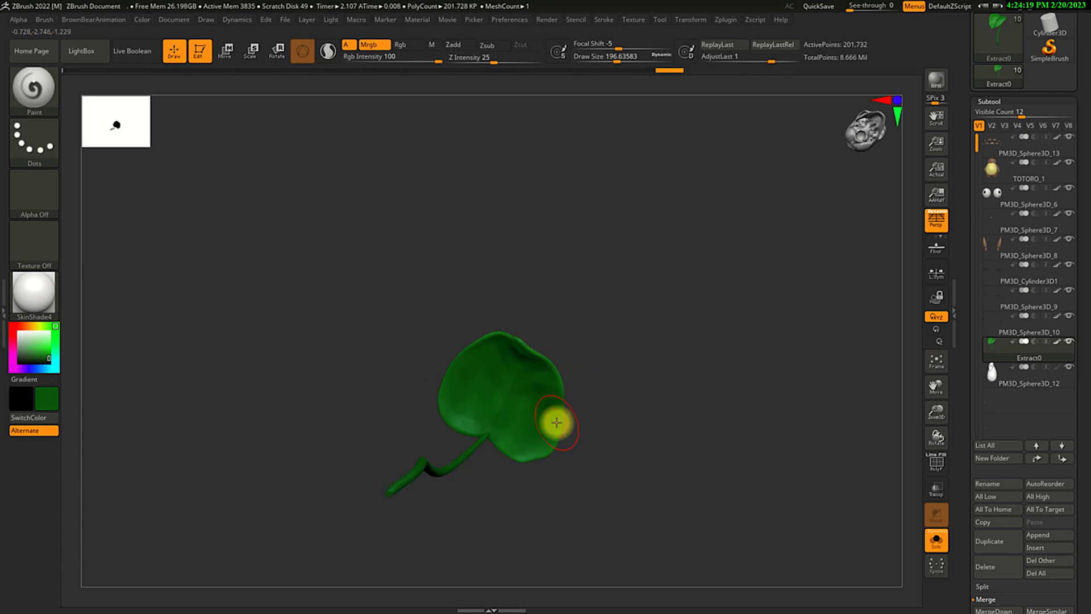
drag(621, 360, 506, 453)
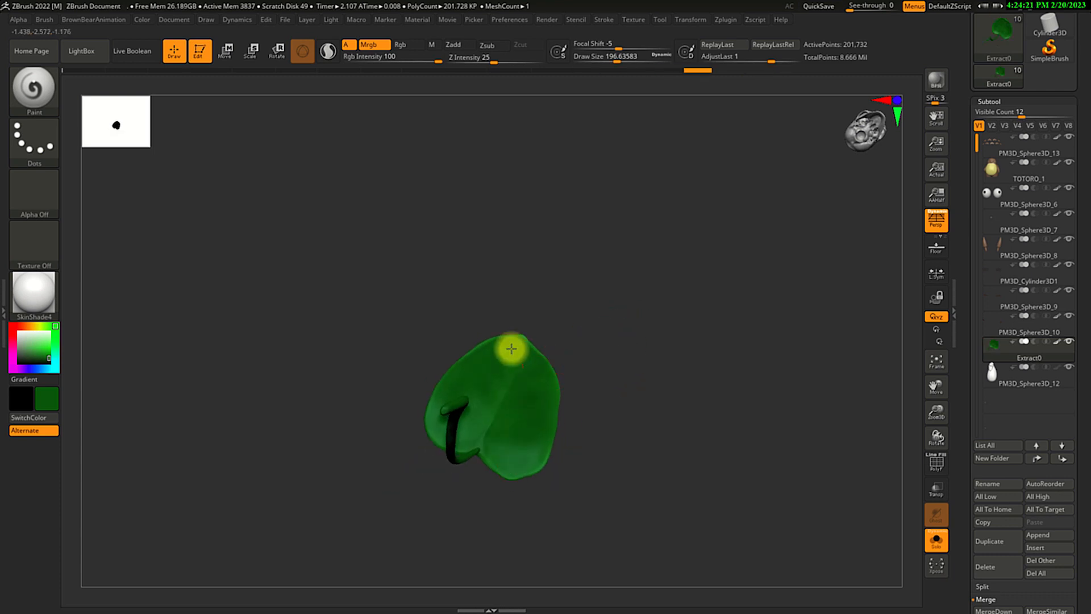
- Shade the outer edges of the leaf's upper face with the darker green
drag(595, 324, 604, 383)
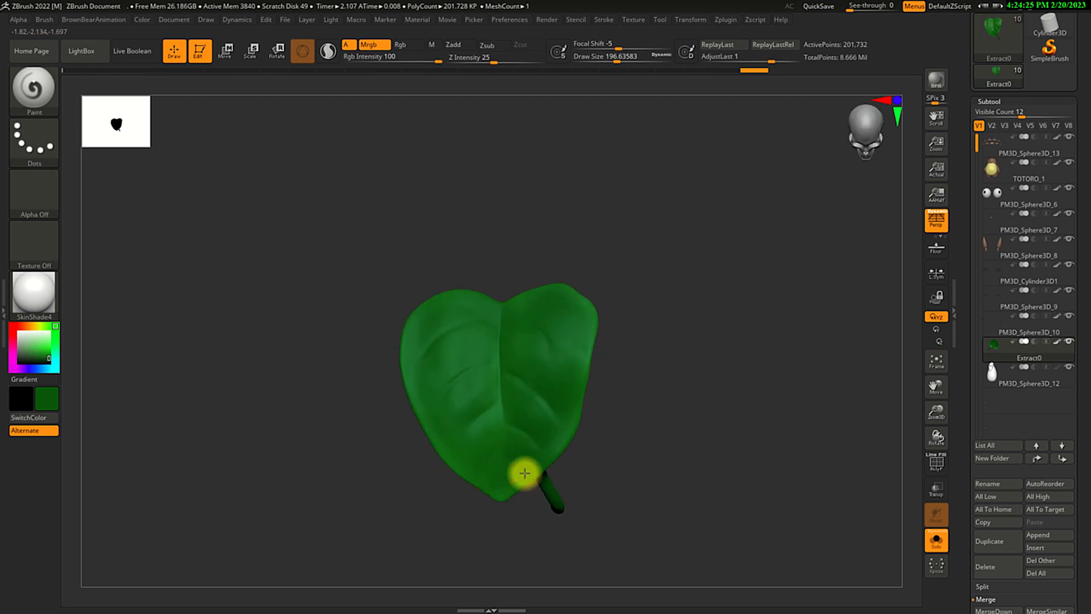
drag(650, 326, 550, 348)
drag(616, 409, 657, 393)
- Reduce the draw size to about 116 and enable BackfaceMask in the Paint brush's auto masking
key(s)
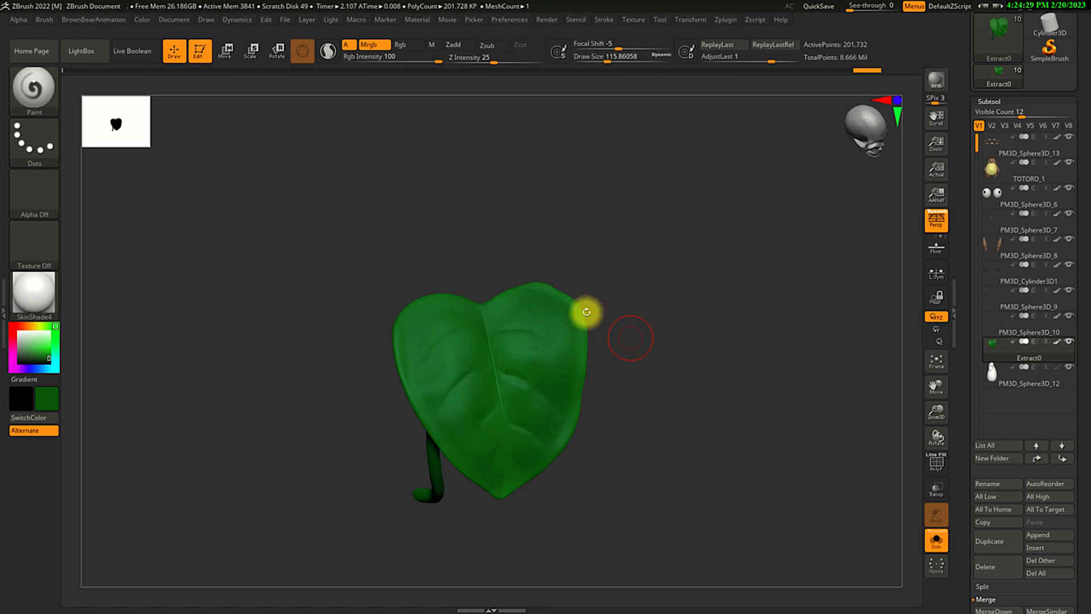
click(51, 21)
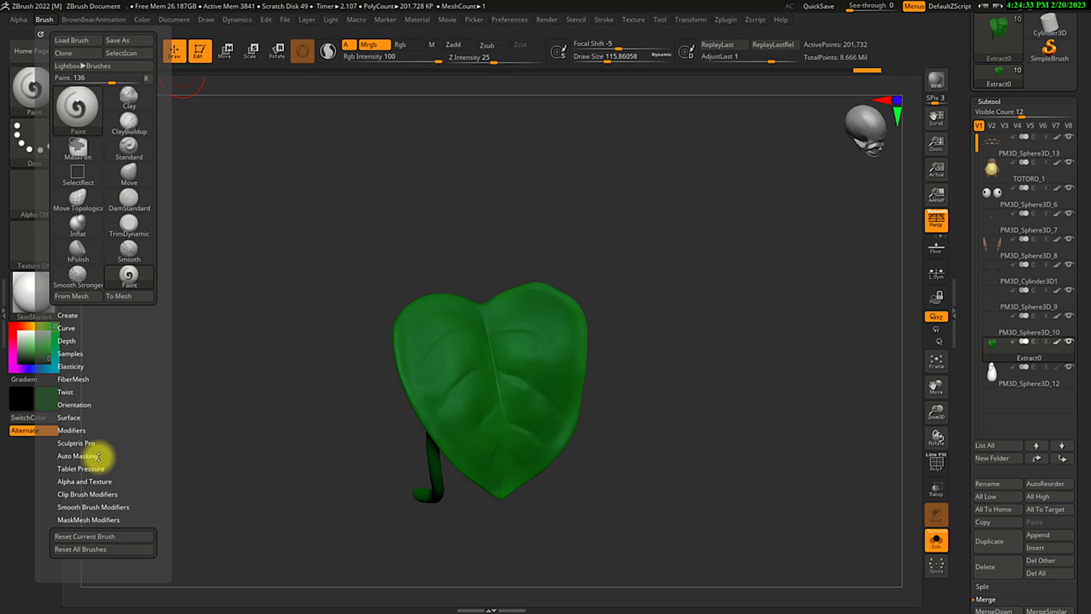
click(79, 455)
scroll(113, 398, down, 5)
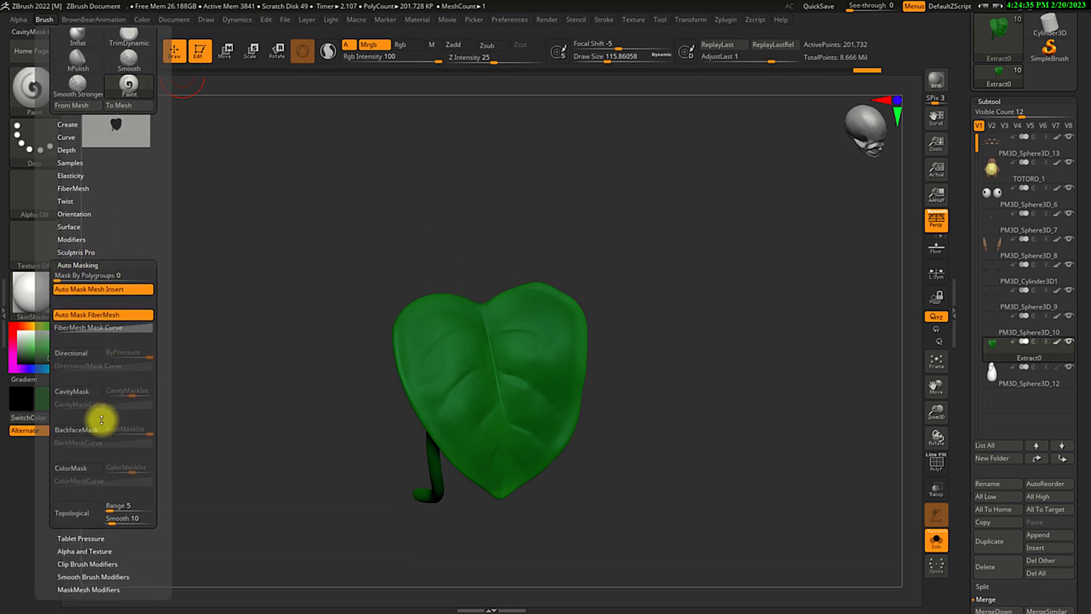
click(87, 431)
- Paint a very dark green line along the leaf's central vein with a draw size of about 51
key(s)
drag(468, 279, 465, 279)
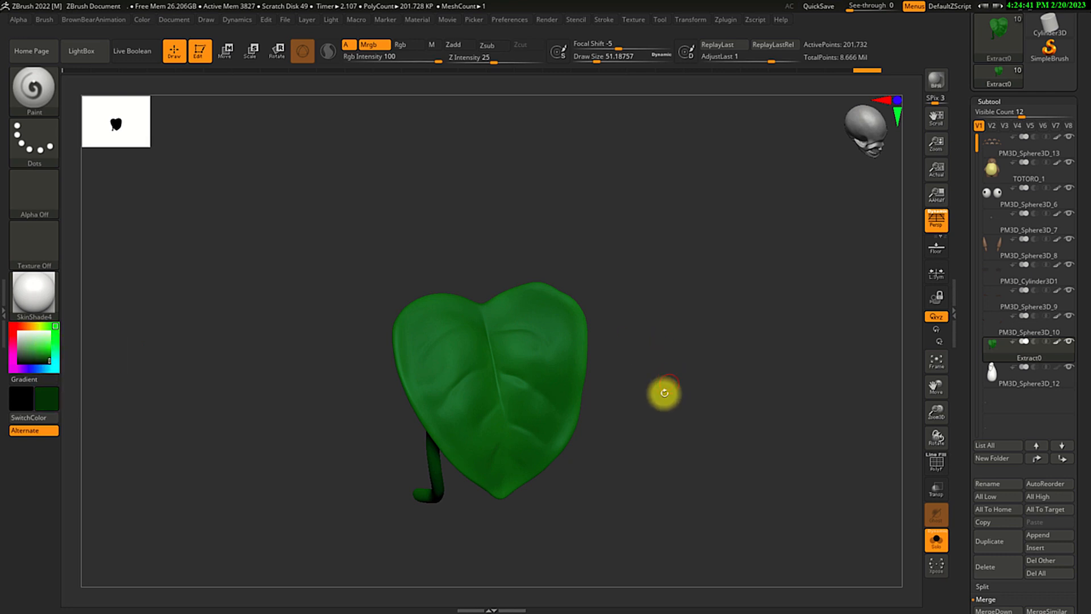
drag(664, 393, 667, 407)
drag(504, 307, 521, 426)
drag(512, 331, 502, 302)
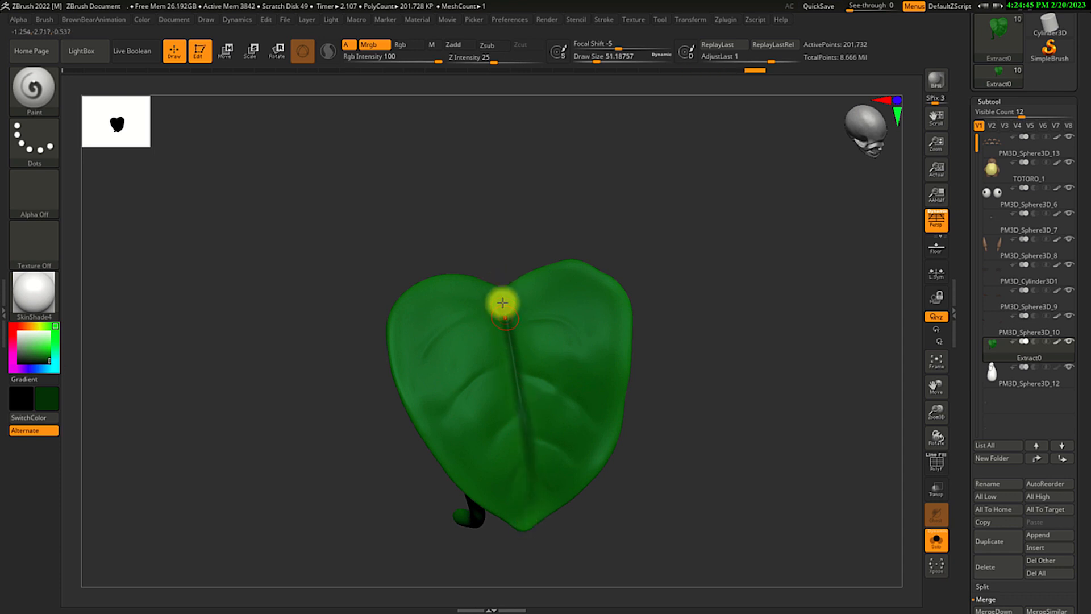
- Undo the last vein stroke and paint very dark green lines along the leaf's side veins
drag(665, 472, 520, 487)
key(ctrl+z)
drag(343, 408, 342, 479)
drag(403, 439, 409, 504)
drag(456, 453, 465, 506)
drag(561, 502, 351, 345)
- Increase the draw size to about 104 and deepen the vein grooves on both halves of the leaf with very dark green
key(])
mouse_move(653, 318)
mouse_down()
mouse_move(570, 390)
mouse_move(546, 448)
mouse_up()
drag(335, 272, 416, 300)
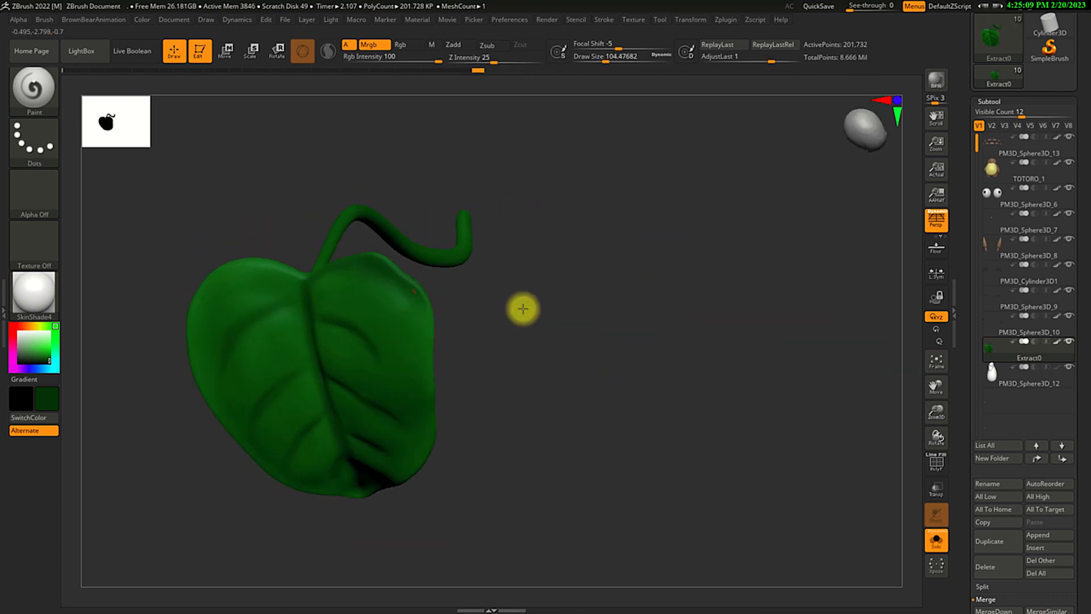
drag(540, 420, 549, 319)
drag(433, 358, 366, 539)
alt+drag(512, 452, 565, 432)
drag(229, 343, 284, 488)
mouse_move(418, 563)
mouse_down()
mouse_move(298, 443)
mouse_move(213, 429)
mouse_up()
drag(504, 300, 545, 340)
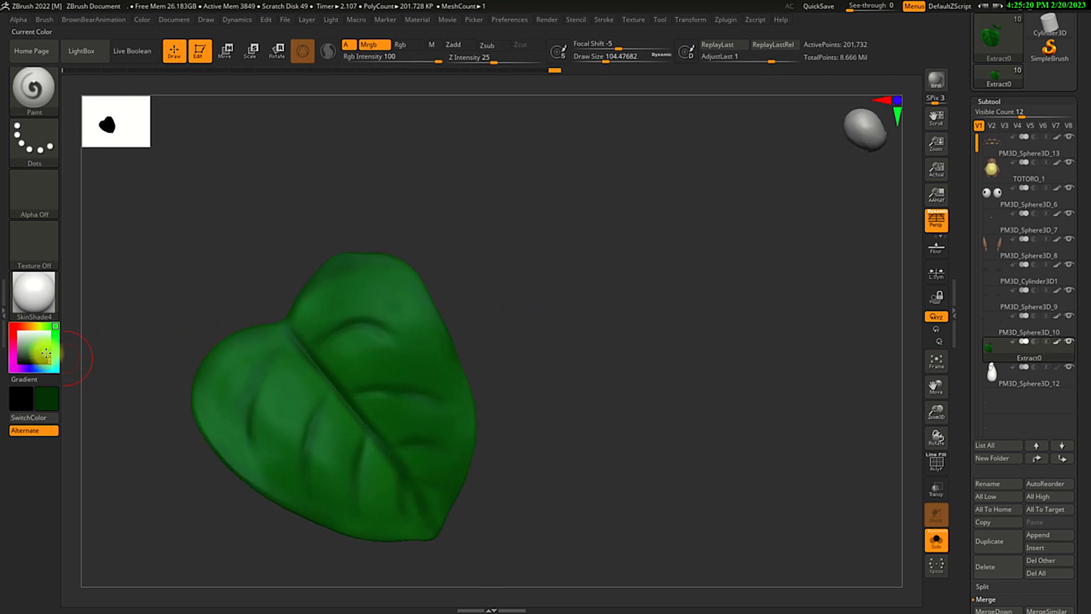
- Pick a brighter green and highlight the raised areas between the leaf's veins with a draw size of about 132
mouse_move(257, 344)
mouse_down()
mouse_move(227, 409)
mouse_move(242, 385)
mouse_move(270, 438)
mouse_up()
key(s)
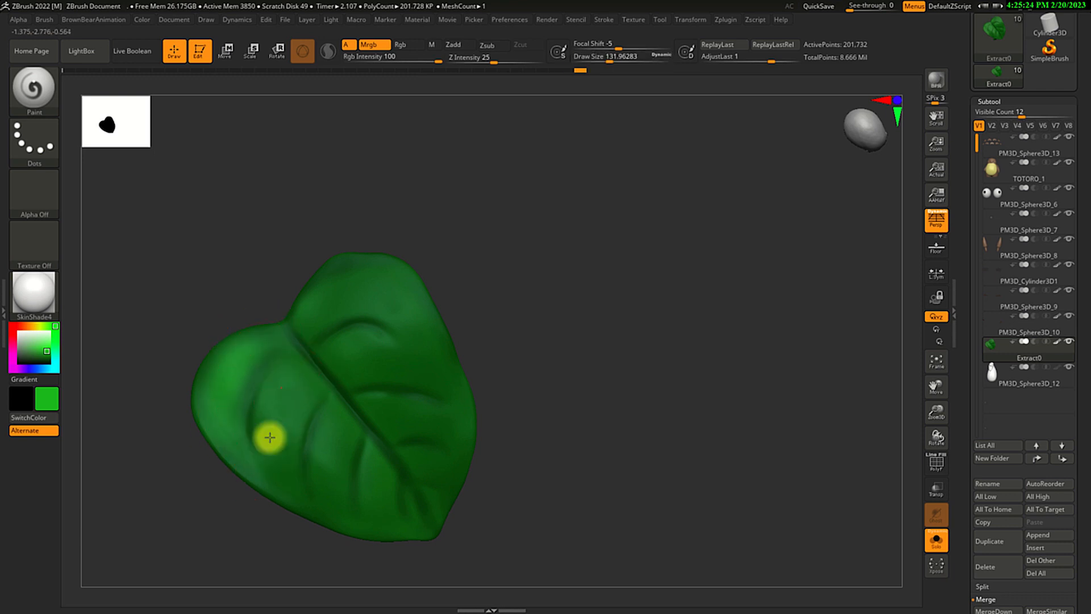
mouse_move(284, 381)
mouse_down()
mouse_move(290, 416)
mouse_move(329, 426)
mouse_move(332, 490)
mouse_up()
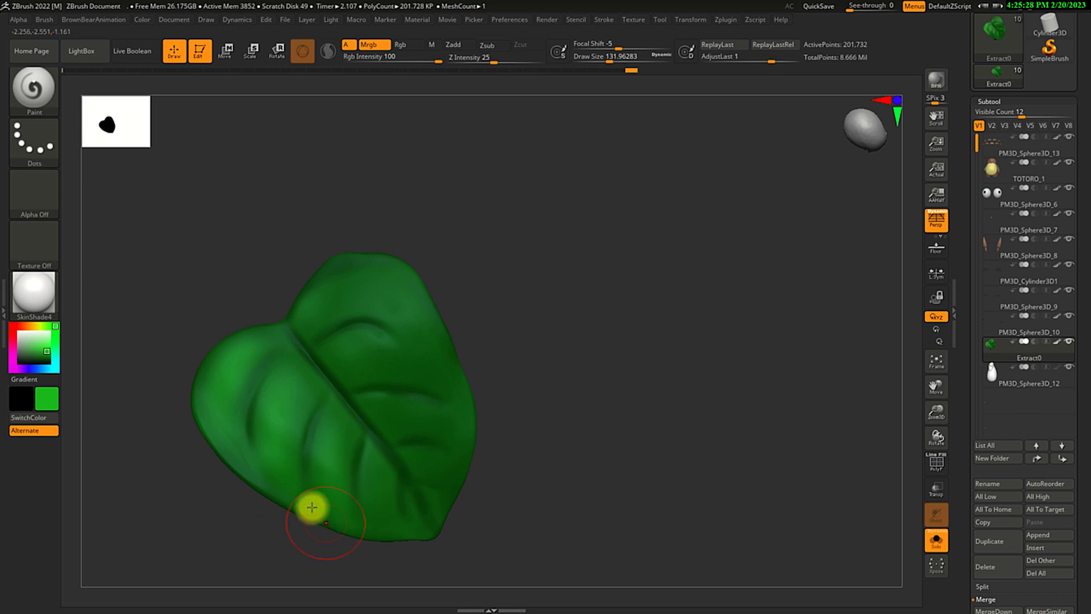
drag(377, 512, 404, 459)
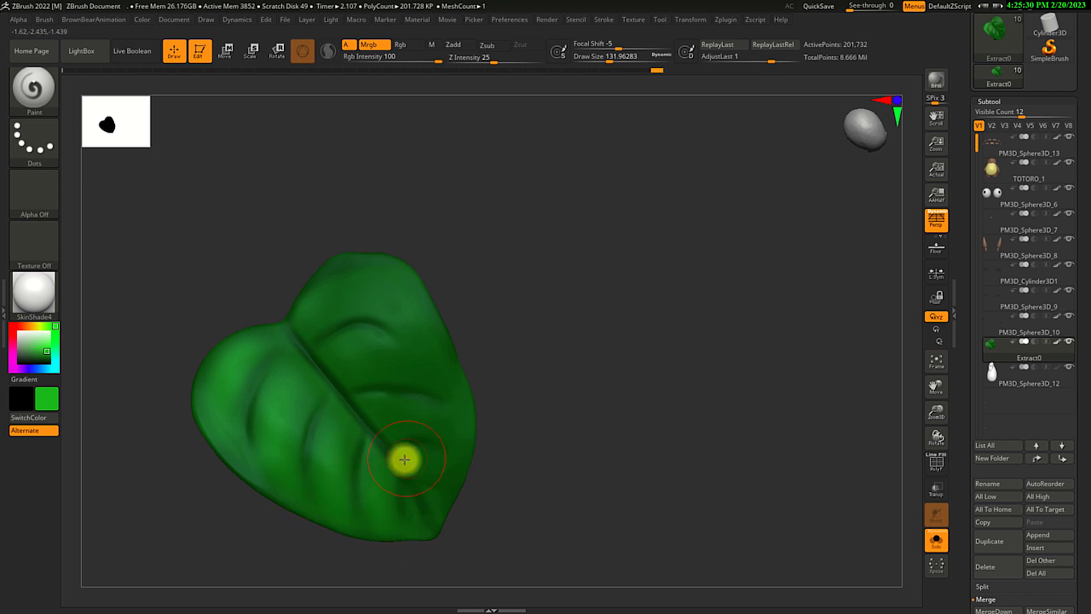
drag(384, 408, 394, 396)
mouse_move(378, 346)
mouse_down()
mouse_move(358, 348)
mouse_move(375, 316)
mouse_move(370, 326)
mouse_move(411, 301)
mouse_up()
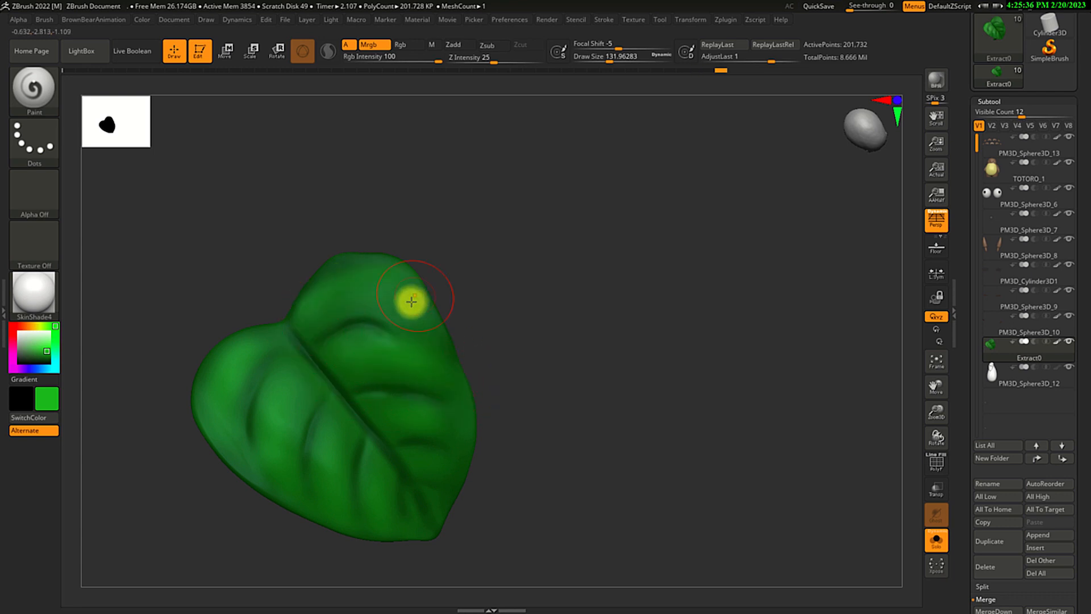
drag(302, 310, 321, 290)
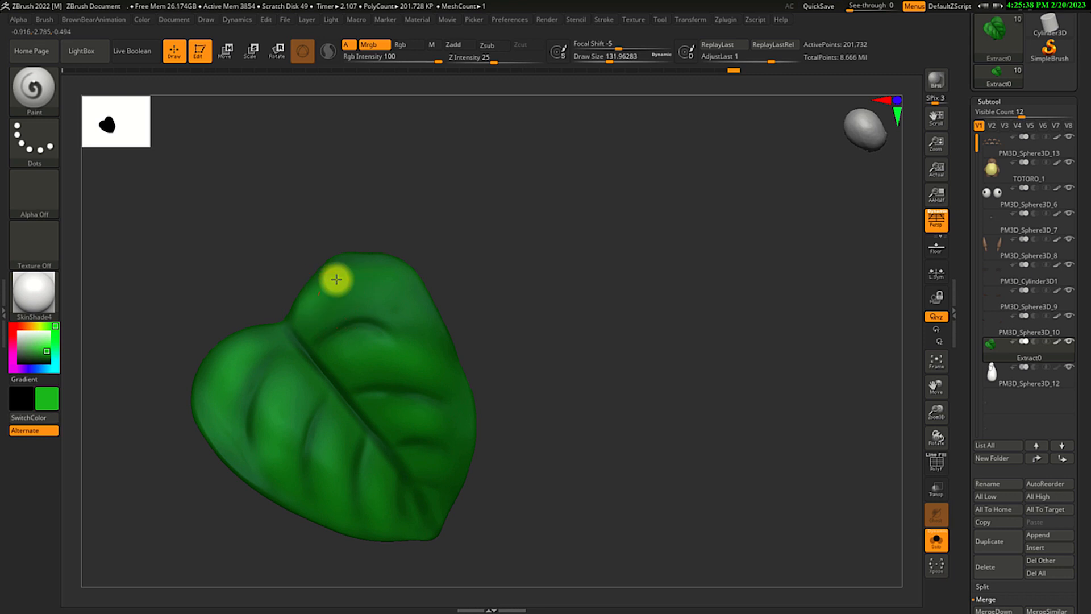
- Turn off Solo mode to bring back the whole Totoro with the leaf umbrella
mouse_move(534, 364)
mouse_down()
mouse_move(329, 318)
mouse_move(425, 336)
mouse_up()
drag(612, 432, 745, 429)
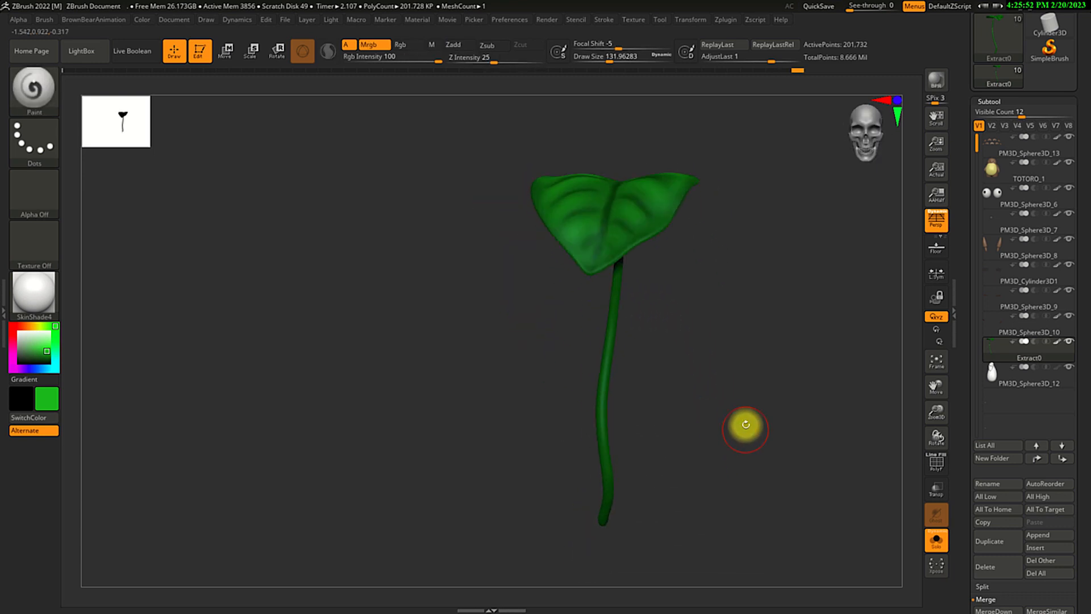
click(929, 539)
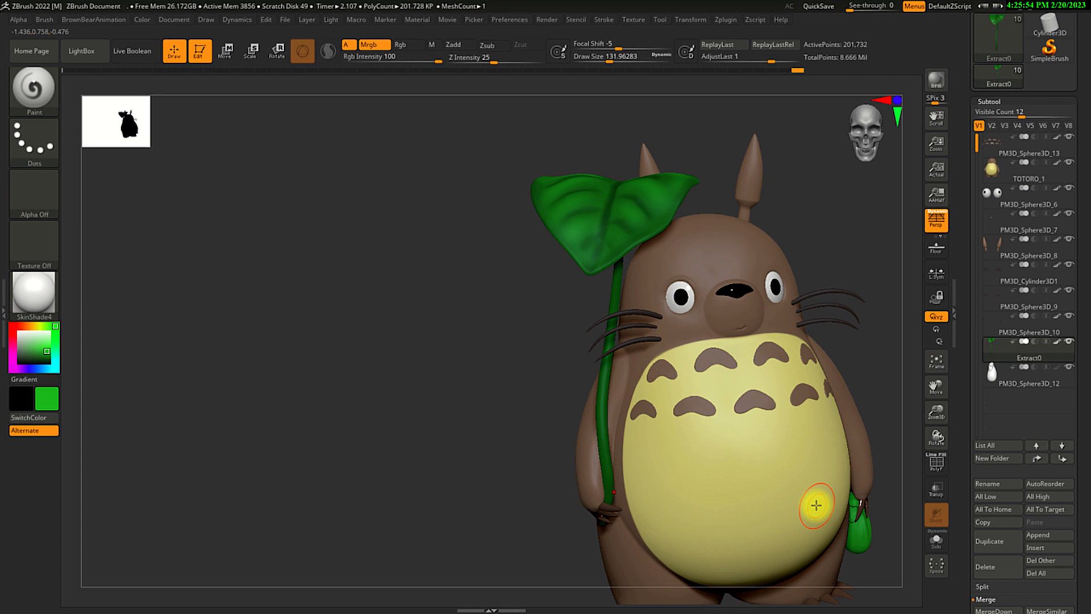
- Disable Zadd for the Smooth brush and soften the paint around the leaf's central vein
drag(877, 339, 825, 413)
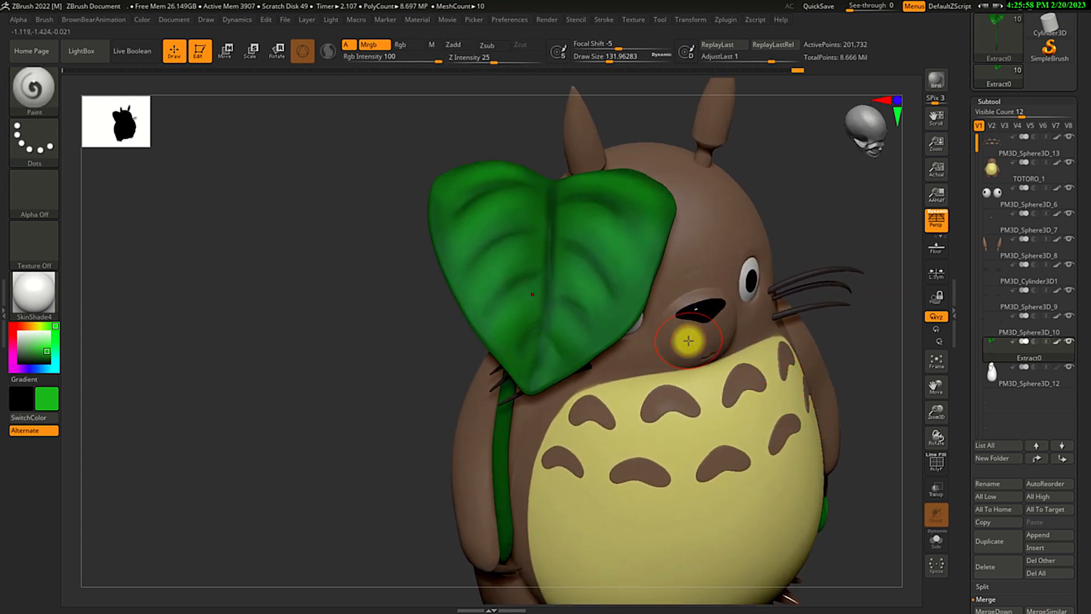
drag(815, 239, 779, 256)
key(shift)
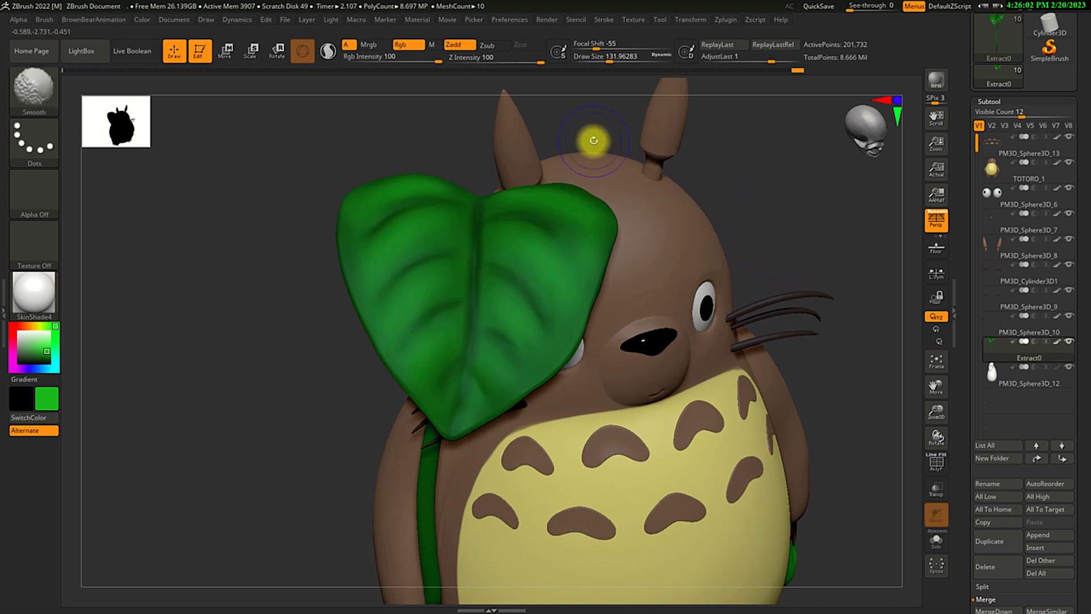
click(458, 45)
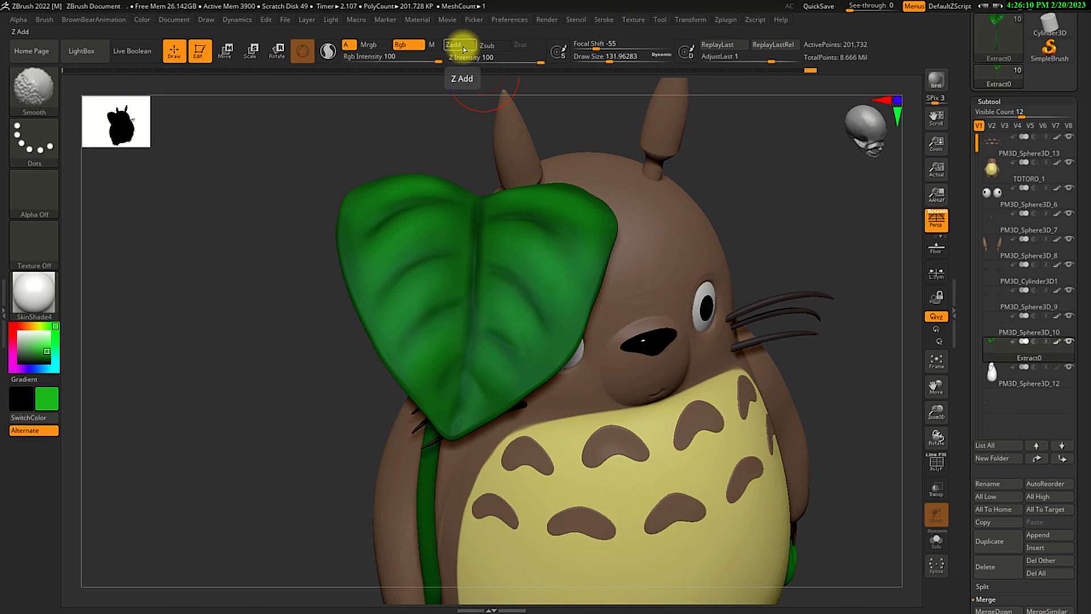
drag(456, 141, 462, 202)
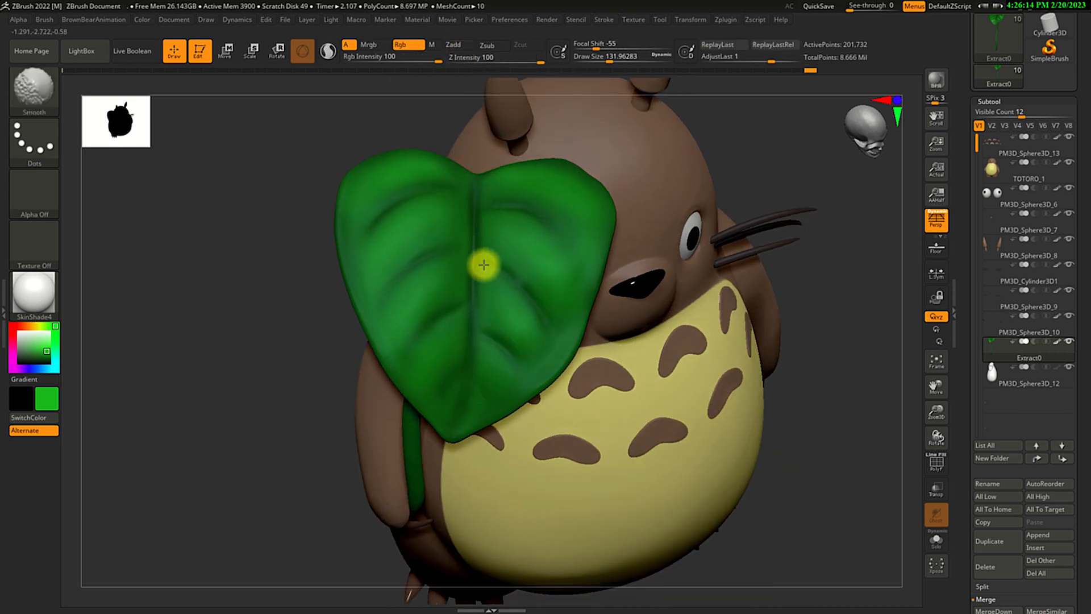
drag(483, 264, 472, 322)
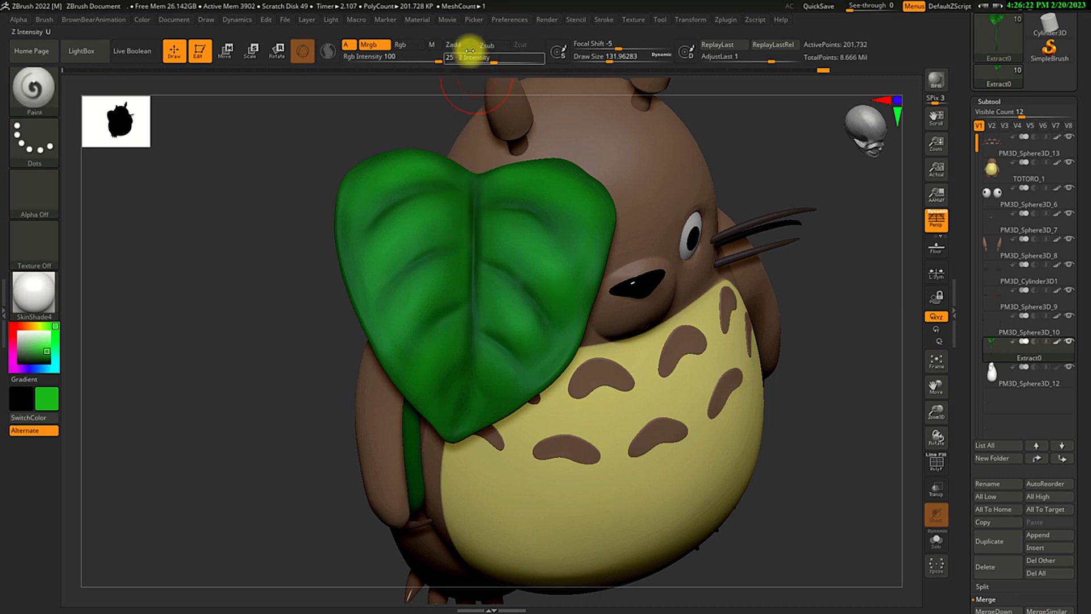
- Select the bag subtool PM3D_Sphere3D_12, pick a light green and fill the whole object with it
mouse_move(854, 400)
mouse_down()
mouse_move(830, 372)
mouse_move(831, 389)
mouse_move(803, 302)
mouse_move(812, 402)
mouse_move(787, 424)
mouse_move(796, 397)
mouse_move(803, 428)
mouse_move(794, 400)
mouse_move(713, 402)
mouse_move(659, 368)
mouse_up()
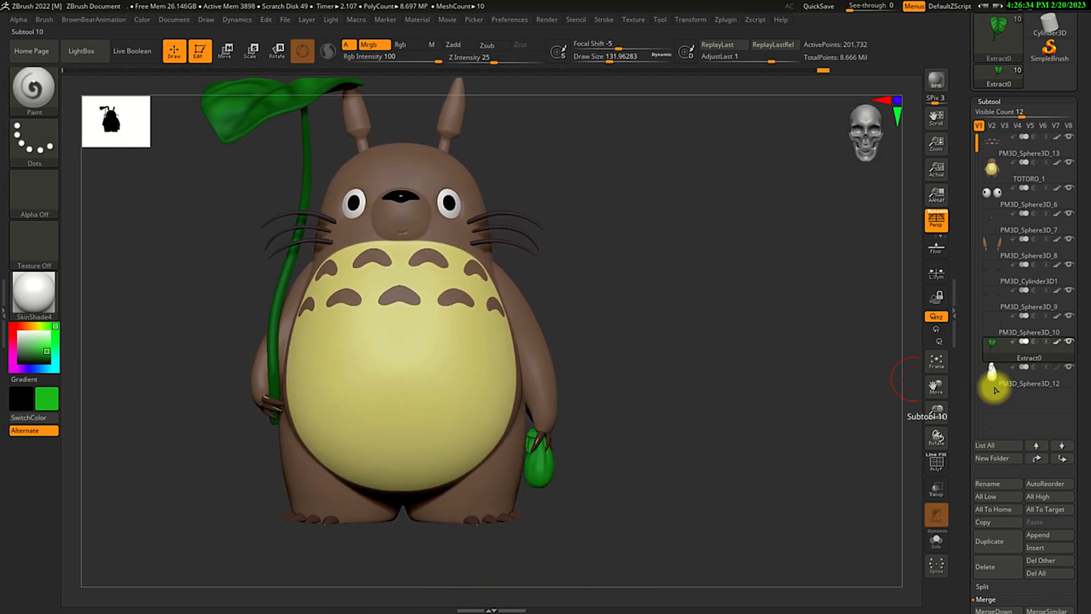
click(996, 386)
mouse_move(824, 432)
mouse_down()
mouse_move(739, 447)
mouse_move(740, 419)
mouse_move(718, 407)
mouse_up()
key(bracketleft)
drag(42, 334, 47, 336)
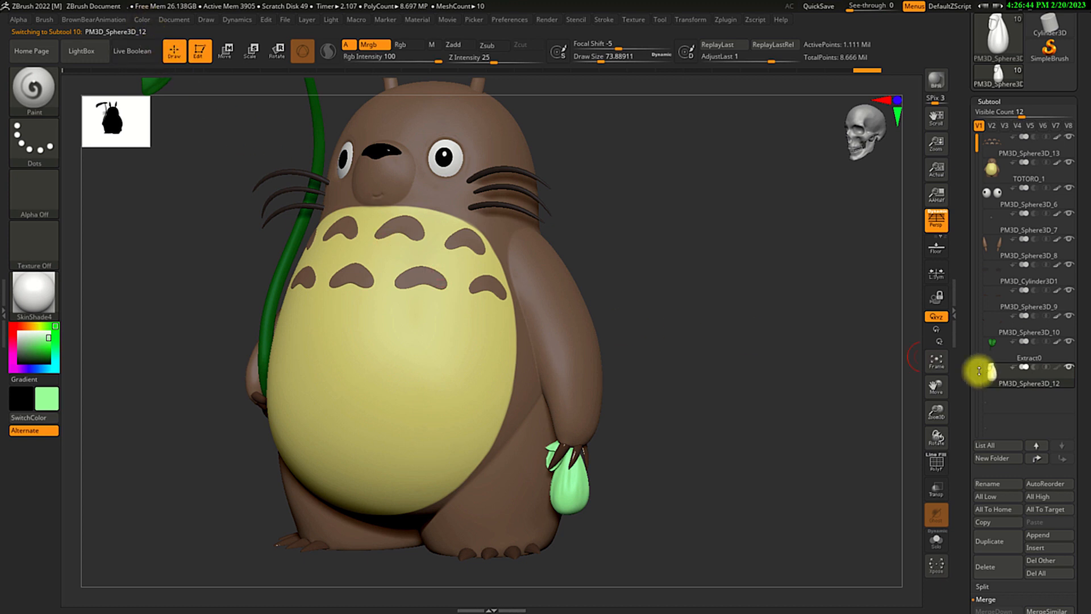
click(143, 20)
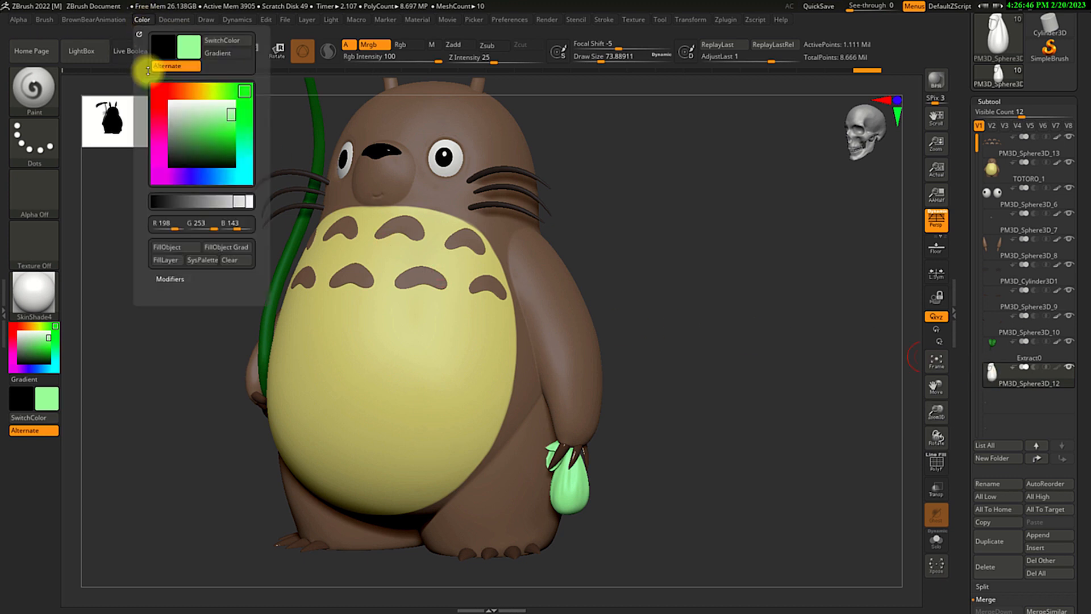
click(176, 249)
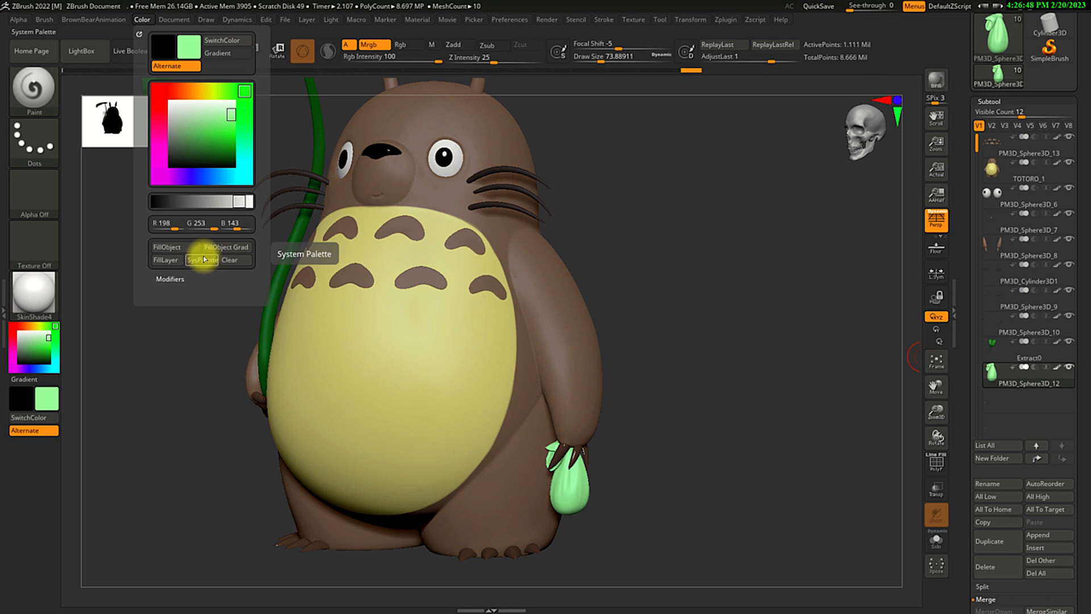
drag(726, 394, 721, 426)
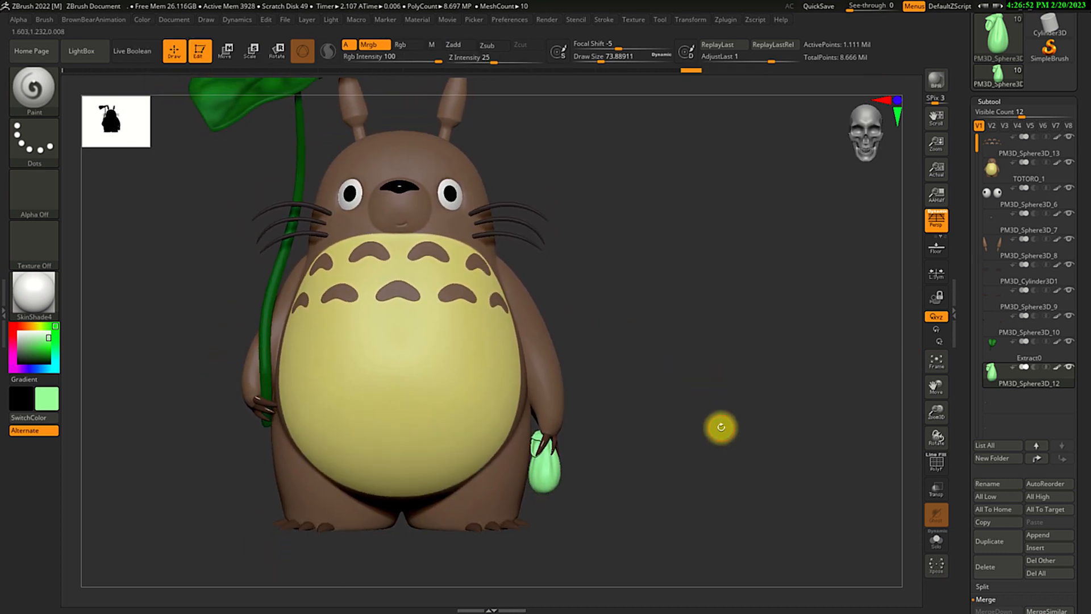
- Select the TOTORO_1 body, pick a dark brown and shade around the eyes with a draw size of about 158
click(993, 178)
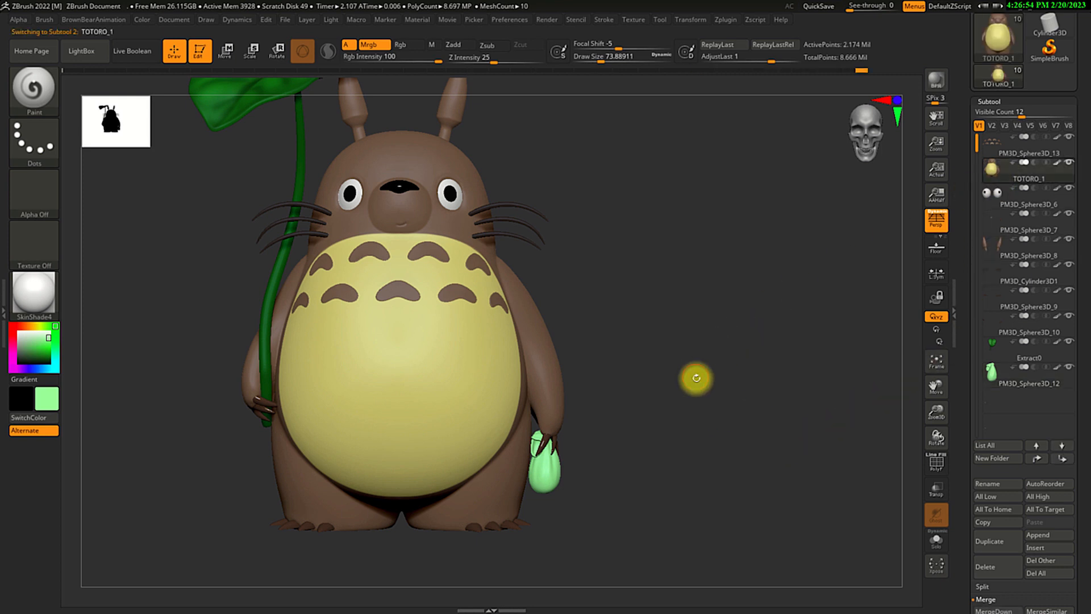
alt+drag(694, 377, 730, 365)
drag(50, 329, 444, 137)
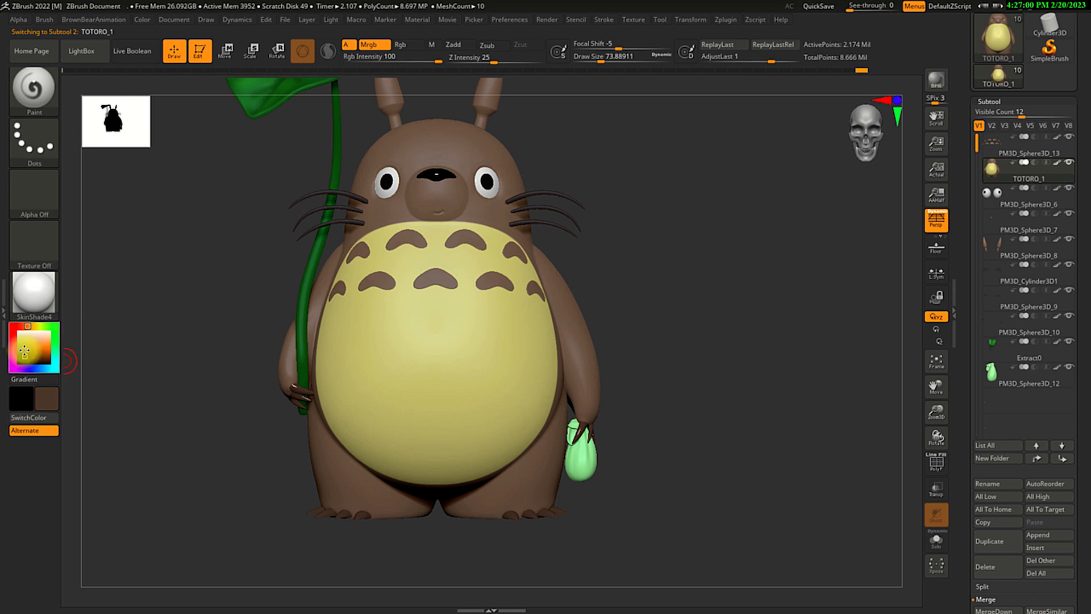
mouse_move(702, 296)
alt+mouse_down()
mouse_move(731, 377)
mouse_move(753, 375)
mouse_move(731, 414)
mouse_move(764, 454)
alt+mouse_up()
key(s)
key(s)
drag(462, 400, 464, 399)
drag(757, 264, 783, 279)
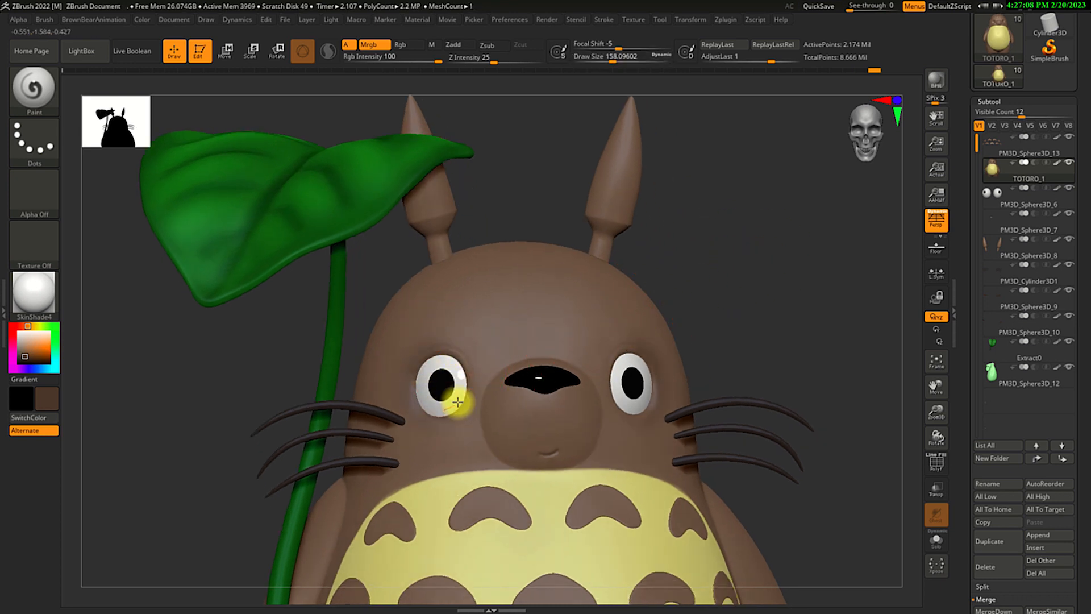
drag(728, 280, 599, 392)
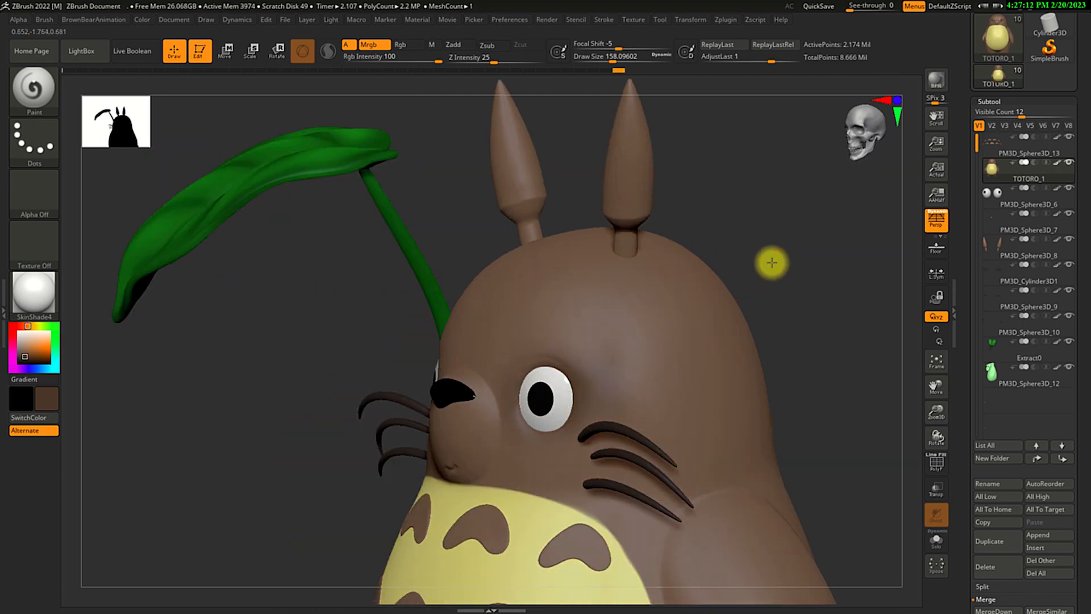
- Darken the head around the muzzle with brown and undo the shading that spills onto the yellow belly
drag(771, 262, 590, 255)
drag(671, 209, 595, 250)
shift+drag(854, 351, 828, 375)
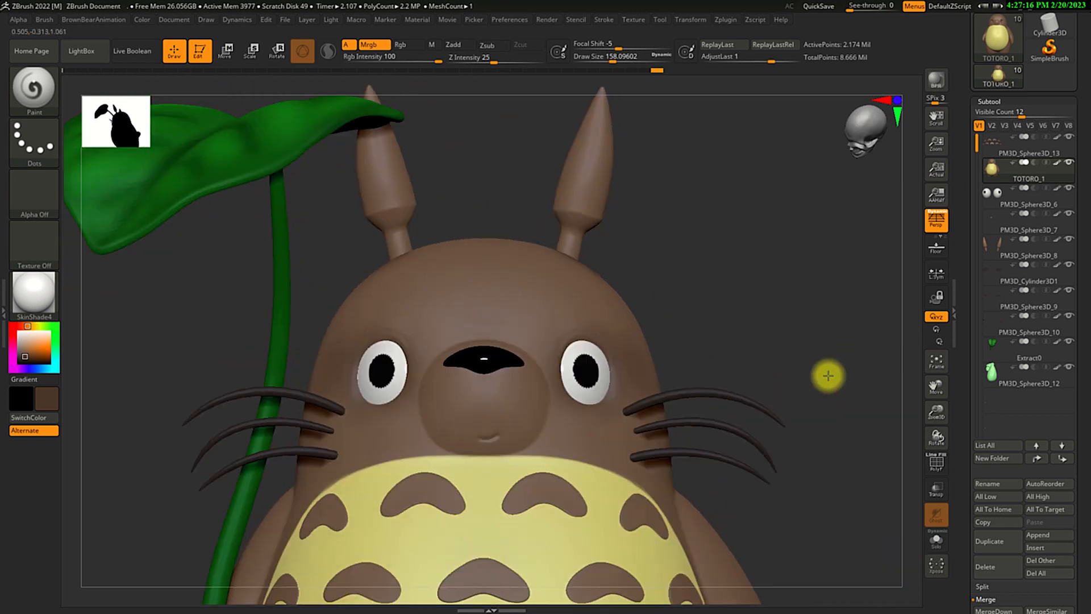
alt+drag(789, 415, 783, 331)
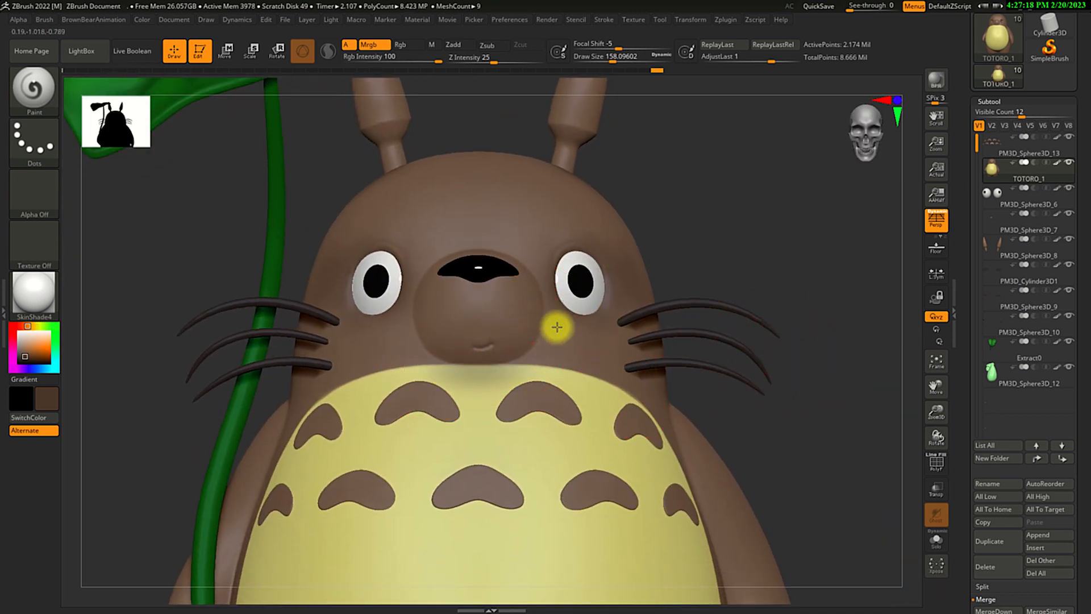
key(ctrl)
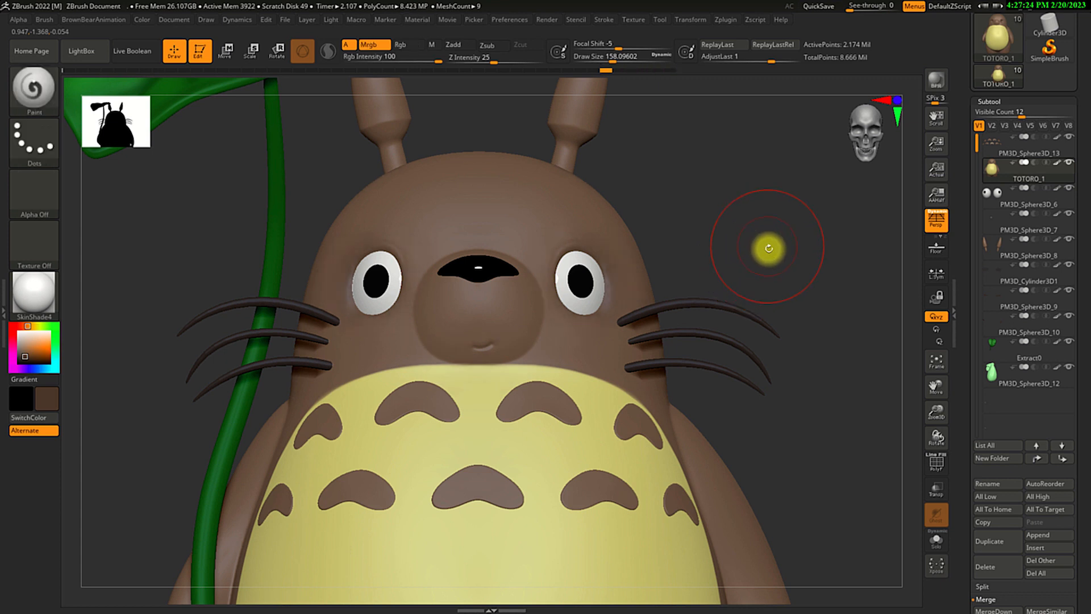
drag(767, 246, 767, 256)
- Isolate the body in Solo mode, darken both eye sockets with a draw size of about 101 and show all subtools again
click(934, 537)
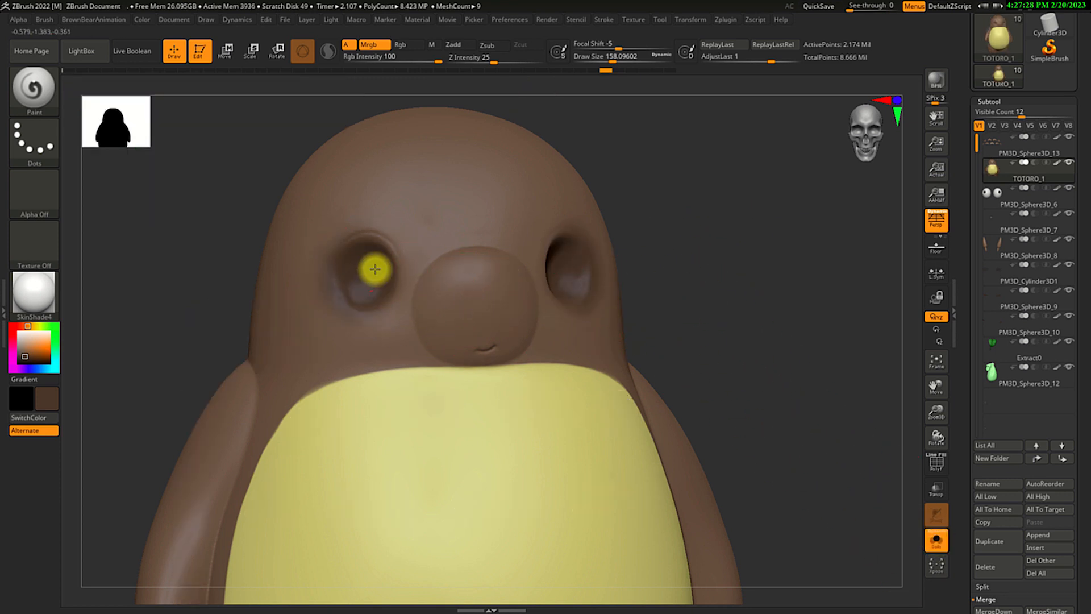
key(s)
mouse_move(370, 273)
mouse_down()
mouse_move(348, 268)
mouse_move(352, 281)
mouse_up()
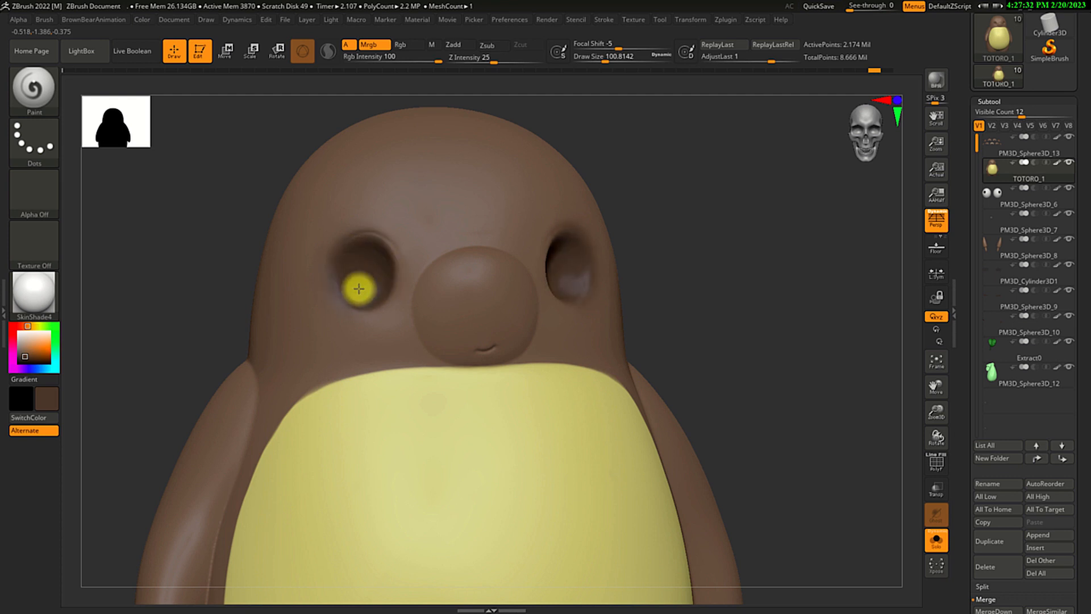
right_drag(655, 241, 552, 269)
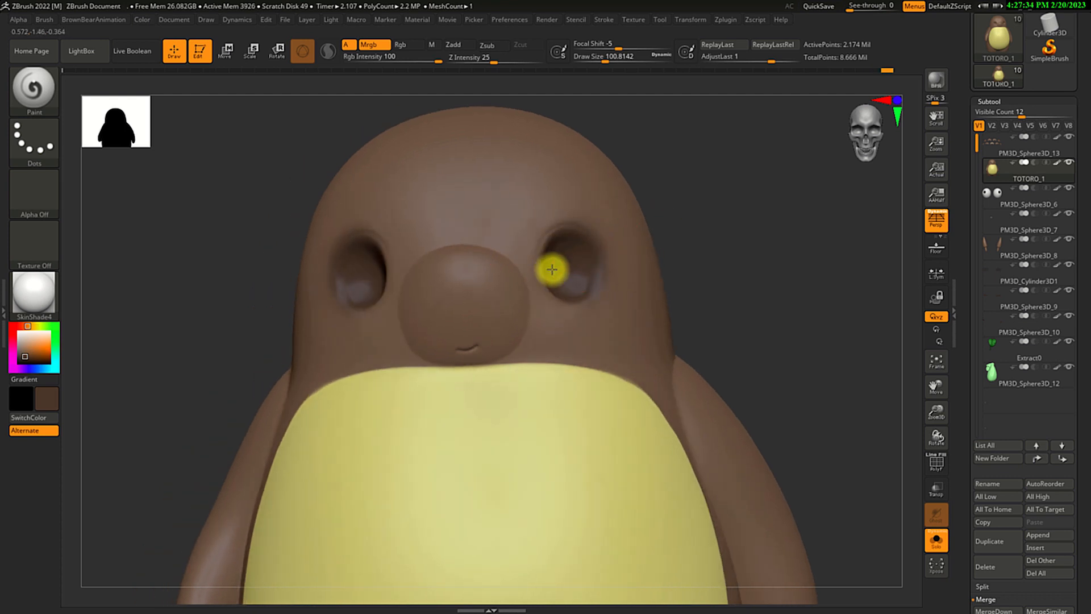
drag(559, 243, 555, 240)
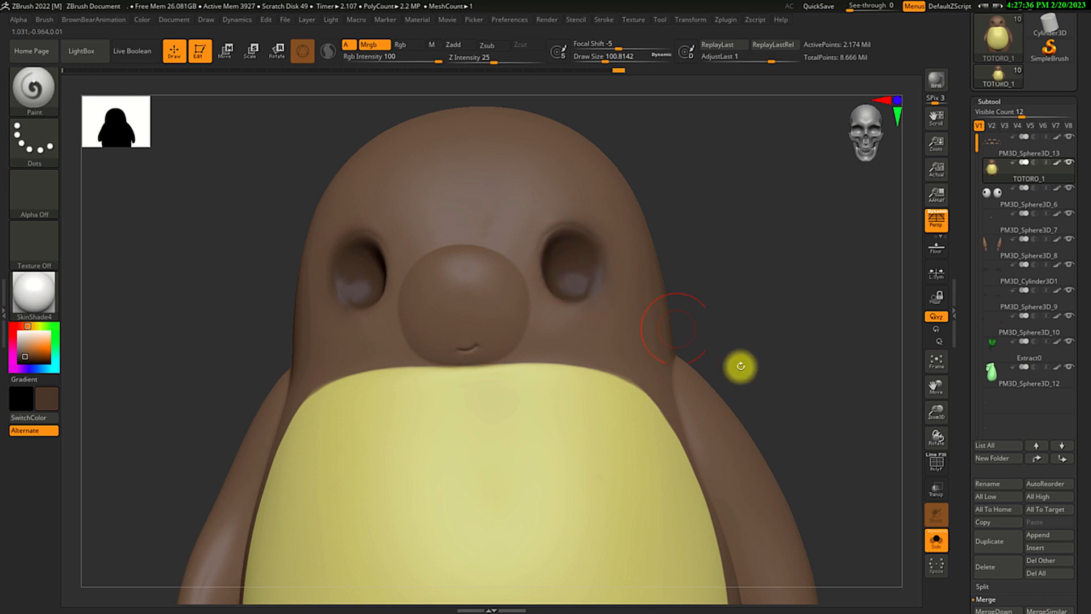
click(921, 520)
- Shade the outer edges of the muzzle dark brown, reducing the draw size to about 97
mouse_move(794, 394)
mouse_down()
mouse_move(811, 400)
mouse_move(818, 372)
mouse_move(804, 415)
mouse_up()
key(s)
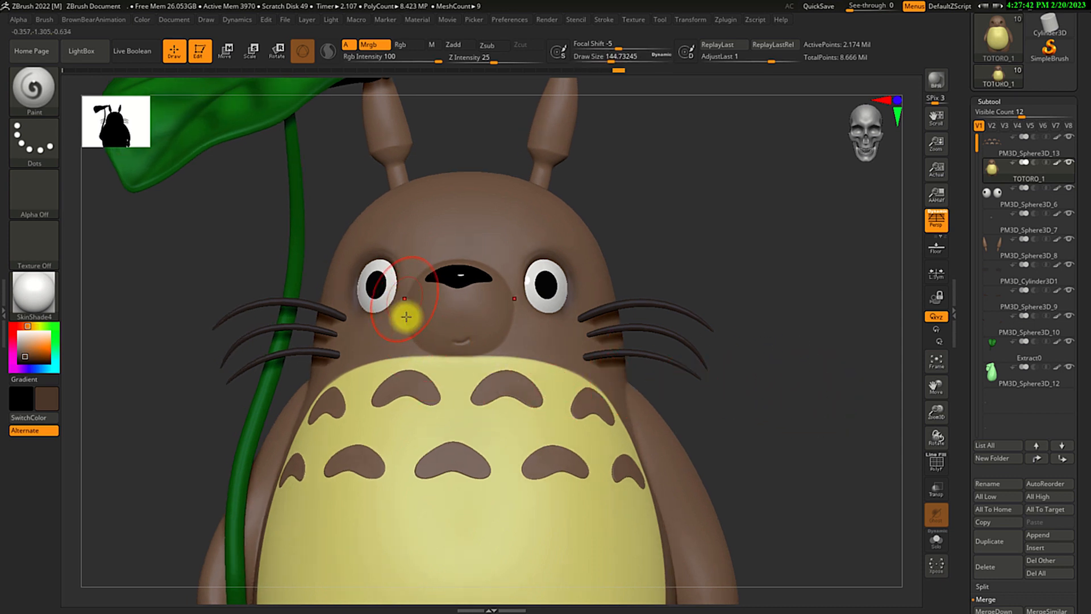
key(s)
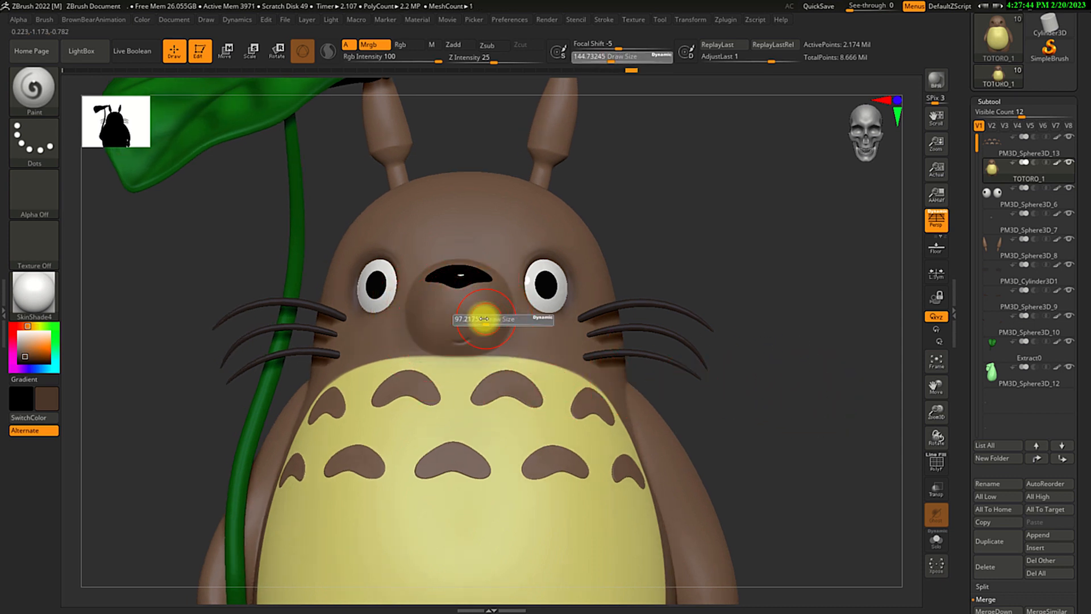
drag(483, 318, 481, 319)
- Reduce the draw size to about 9.4 and paint the small mouth crease on the muzzle dark brown
key(s)
mouse_move(693, 233)
mouse_down()
mouse_move(765, 312)
mouse_move(735, 309)
mouse_move(763, 313)
mouse_move(784, 373)
mouse_move(738, 460)
mouse_up()
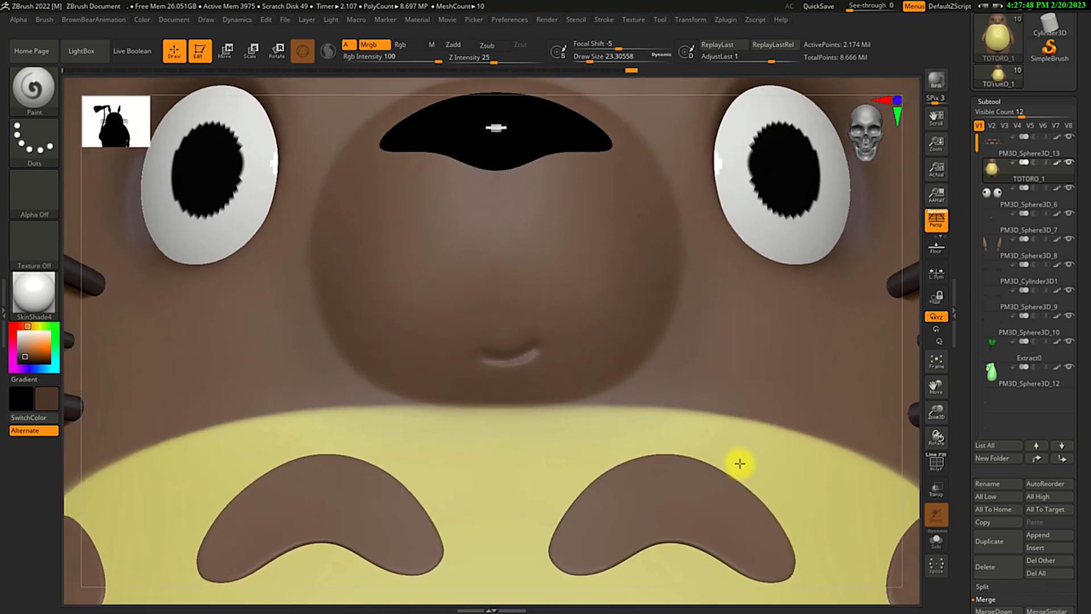
key(s)
drag(505, 360, 491, 357)
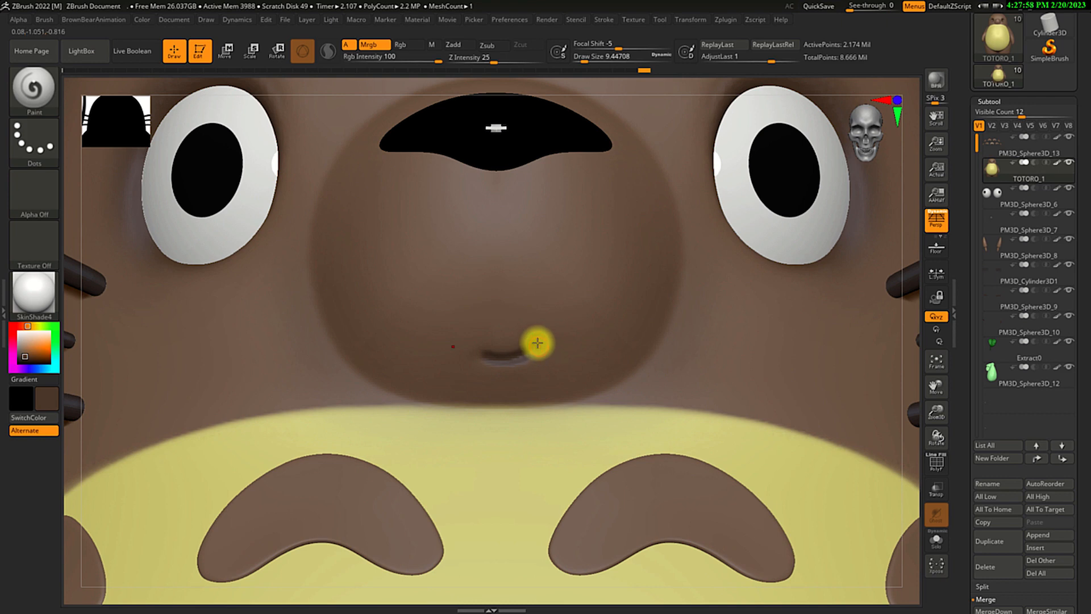
- Raise the draw size to about 386 and shade the foot soles, inner legs and tail underside dark brown
alt+drag(904, 411, 731, 250)
mouse_move(773, 453)
alt+mouse_down()
mouse_move(776, 373)
mouse_move(755, 402)
mouse_move(726, 392)
mouse_move(750, 463)
mouse_move(779, 402)
alt+mouse_up()
key(s)
key(s)
key(s)
alt+drag(768, 461, 765, 354)
key(s)
drag(763, 358, 784, 361)
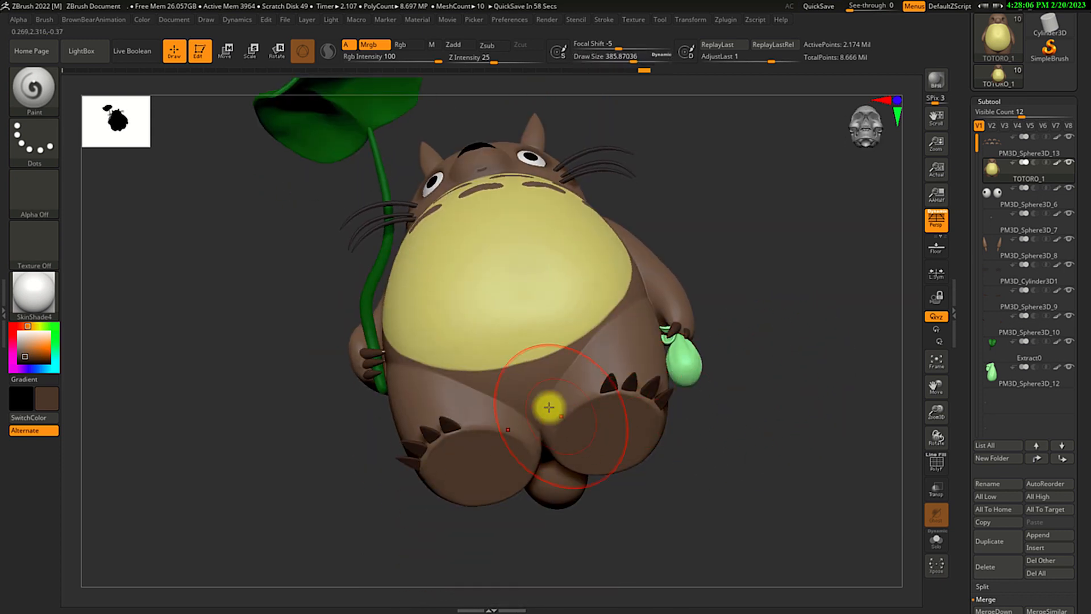
mouse_move(506, 401)
mouse_down()
mouse_move(608, 358)
mouse_move(597, 363)
mouse_move(629, 333)
mouse_move(550, 423)
mouse_up()
drag(674, 507, 649, 432)
mouse_move(559, 495)
mouse_down()
mouse_move(592, 546)
mouse_move(592, 510)
mouse_up()
- Shade the body's back and the top of the head with the same dark brown
mouse_move(774, 417)
mouse_down()
mouse_move(783, 477)
mouse_move(760, 478)
mouse_move(671, 398)
mouse_move(819, 302)
mouse_move(738, 385)
mouse_move(674, 484)
mouse_move(699, 407)
mouse_move(798, 363)
mouse_move(629, 292)
mouse_up()
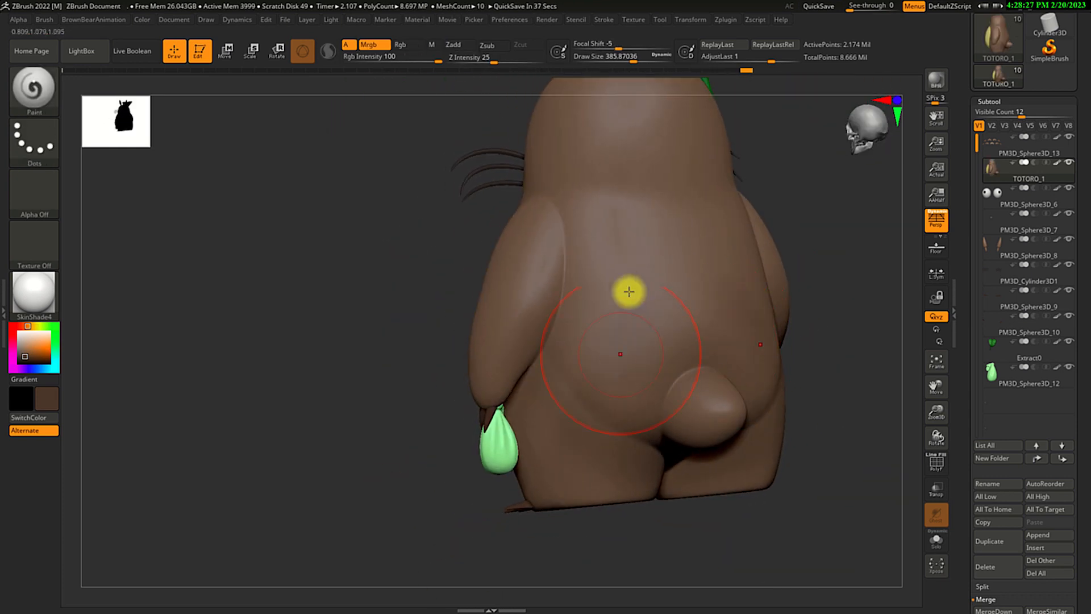
drag(836, 348, 549, 215)
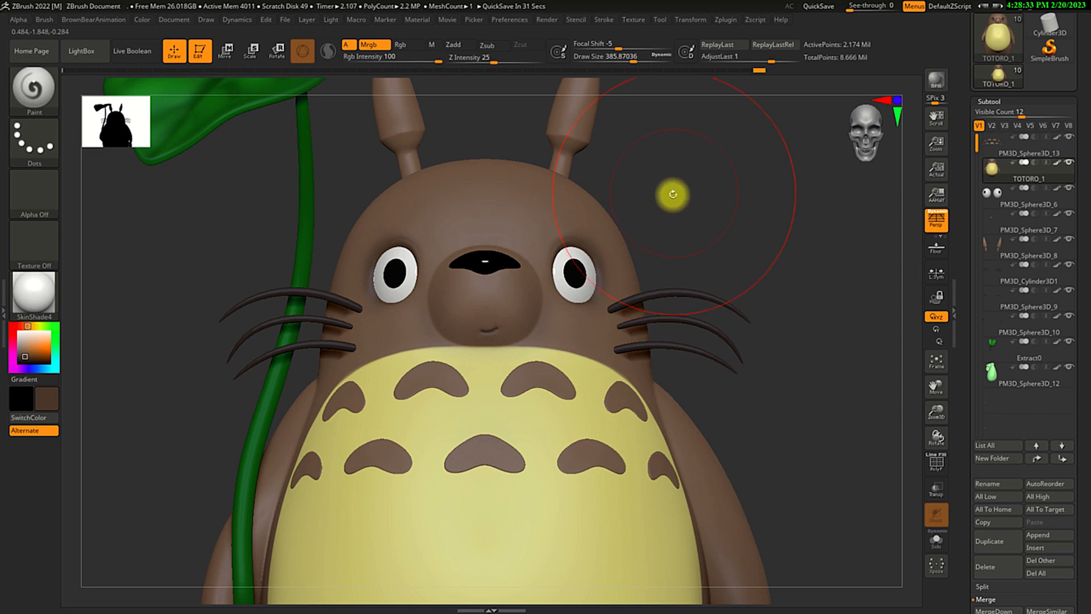
drag(674, 191, 630, 196)
drag(508, 244, 616, 288)
mouse_move(739, 242)
mouse_down()
mouse_move(775, 246)
mouse_move(744, 387)
mouse_up()
- Switch to the ears subtool PM3D_Sphere3D_8 and shade the ears brown, reducing the draw size to about 207
alt+click(574, 237)
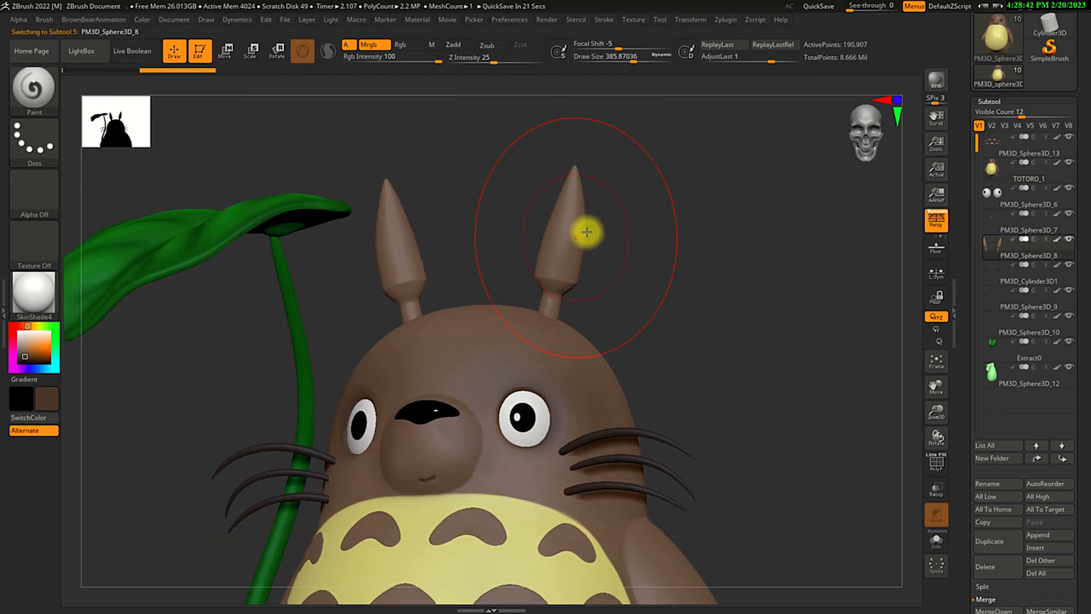
drag(390, 283, 847, 274)
mouse_move(879, 336)
alt+mouse_down()
mouse_move(850, 307)
mouse_move(696, 295)
mouse_move(667, 305)
mouse_move(699, 316)
mouse_move(703, 298)
alt+mouse_up()
key(s)
click(669, 297)
key(s)
click(695, 318)
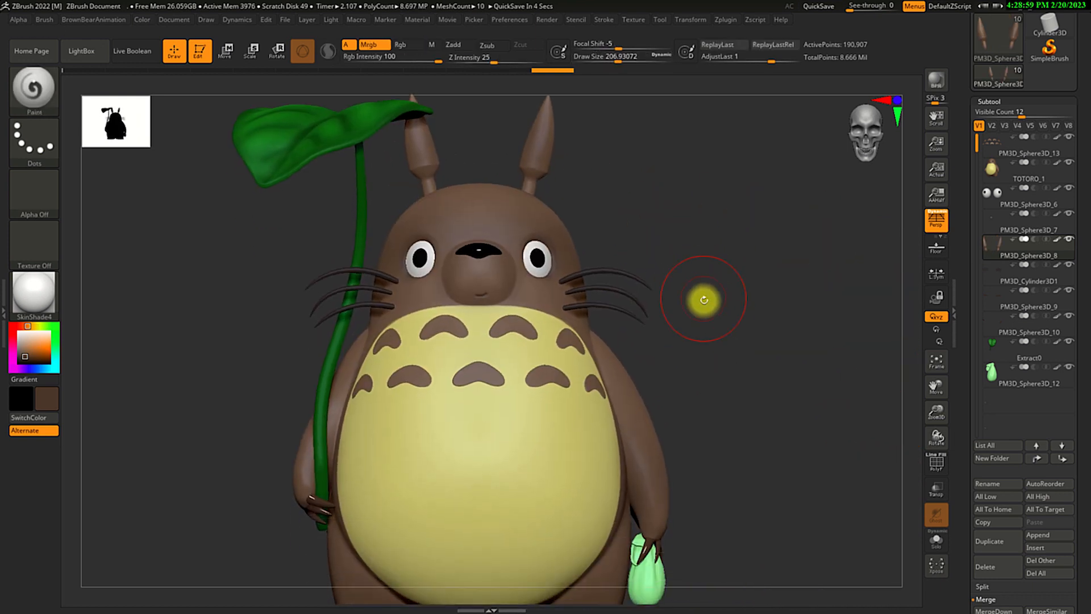
- Select the bag subtool PM3D_Sphere3D_12, choose a very dark green and isolate the bag in Solo mode
alt+drag(714, 371, 699, 353)
alt+drag(699, 353, 744, 321)
click(999, 387)
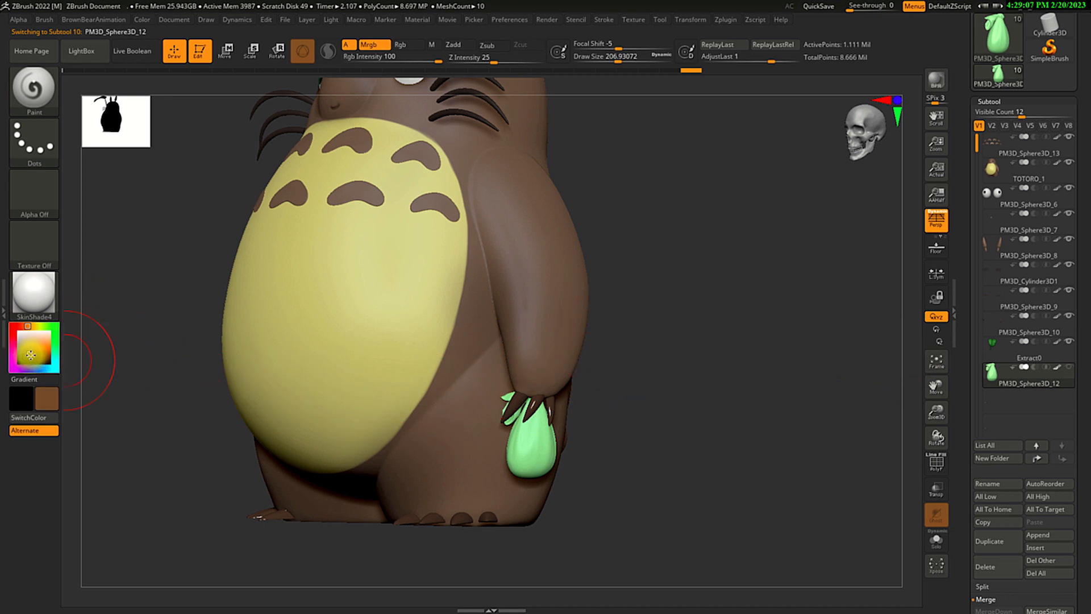
drag(46, 358, 535, 461)
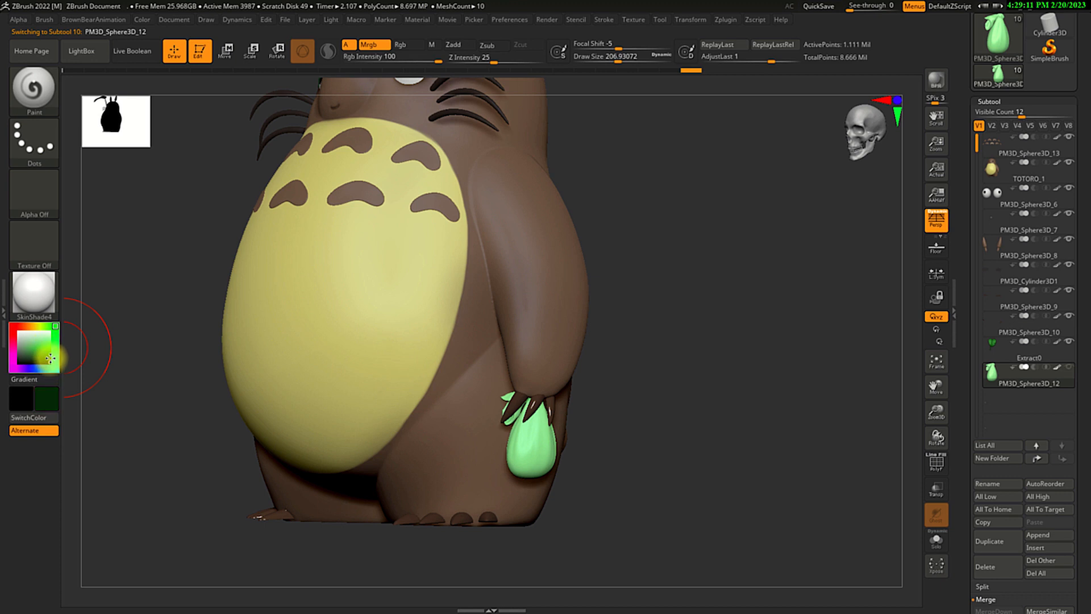
alt+drag(659, 438, 718, 439)
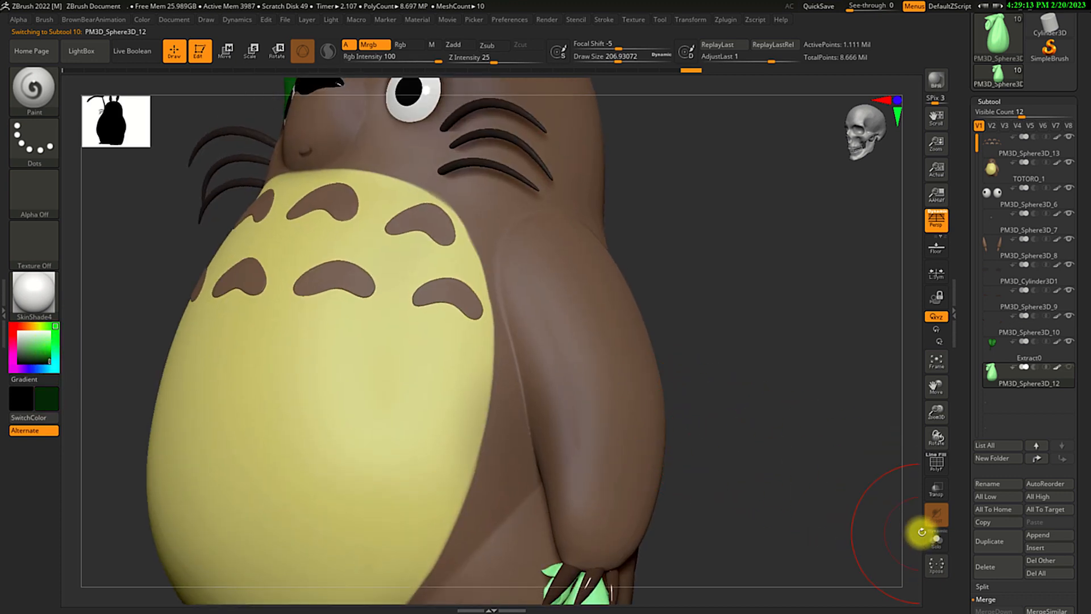
click(927, 535)
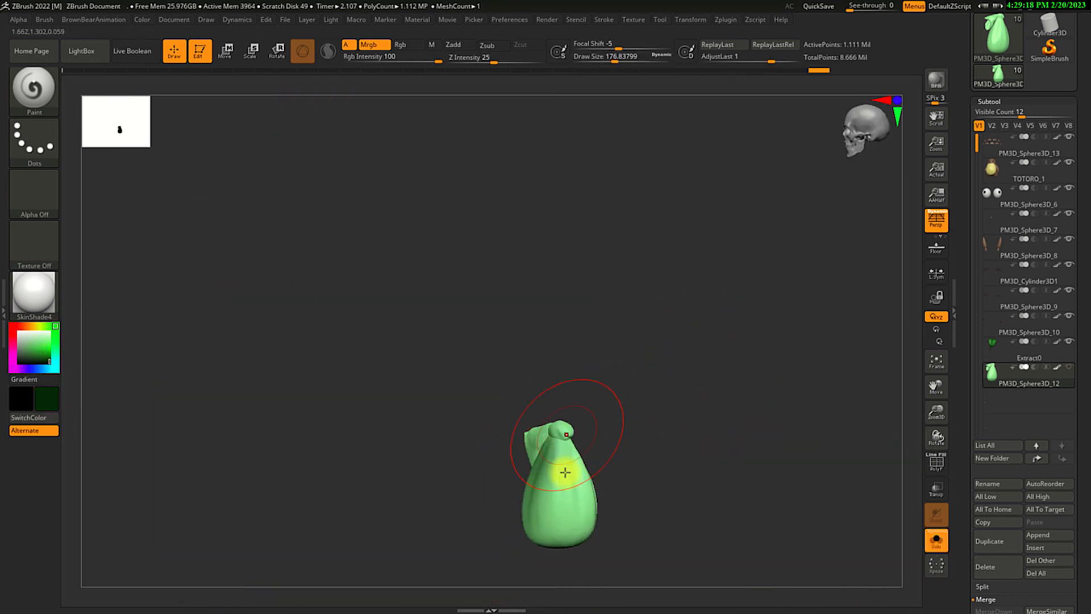
- Shade the bag dark green around its neck and folds with a draw size of about 177 and show all subtools again
drag(654, 454, 705, 449)
drag(604, 439, 587, 517)
mouse_move(699, 443)
mouse_down()
mouse_move(667, 434)
mouse_move(648, 351)
mouse_up()
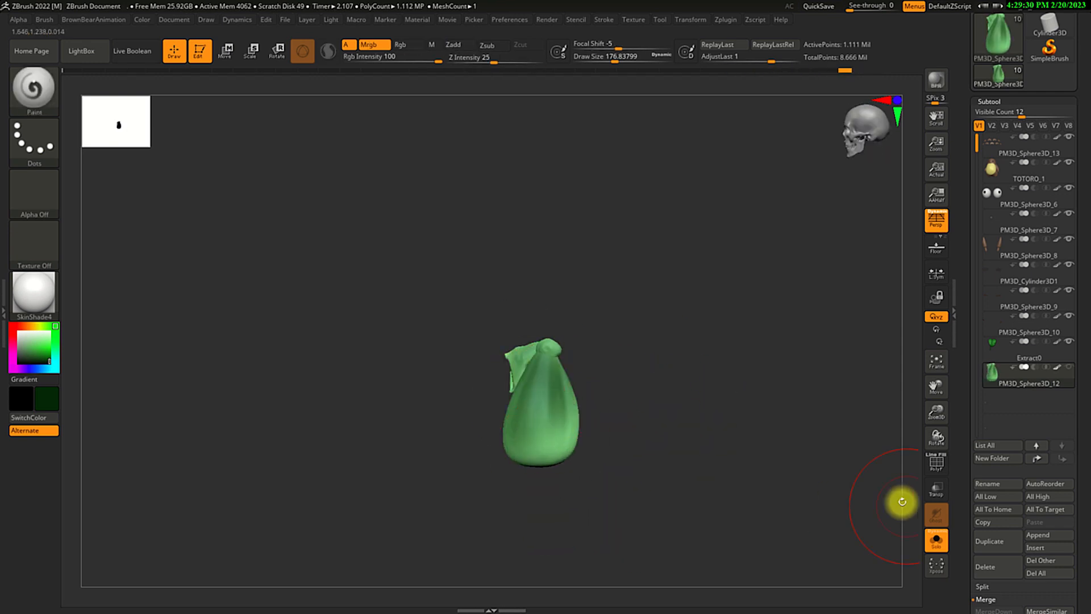
click(936, 540)
drag(721, 502, 803, 516)
alt+drag(779, 435, 793, 471)
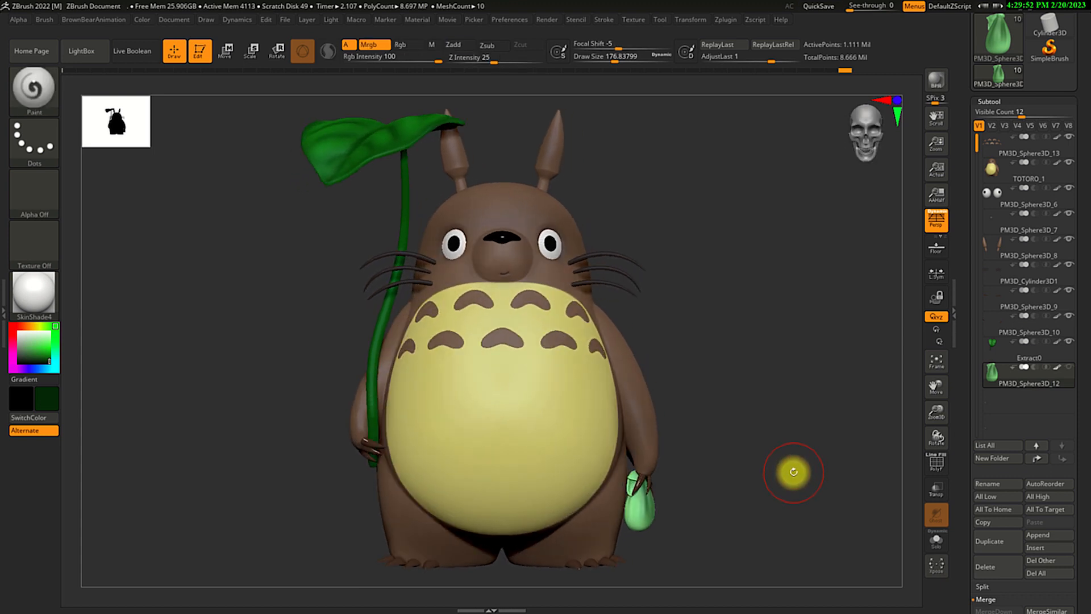
drag(791, 474, 812, 443)
click(1021, 114)
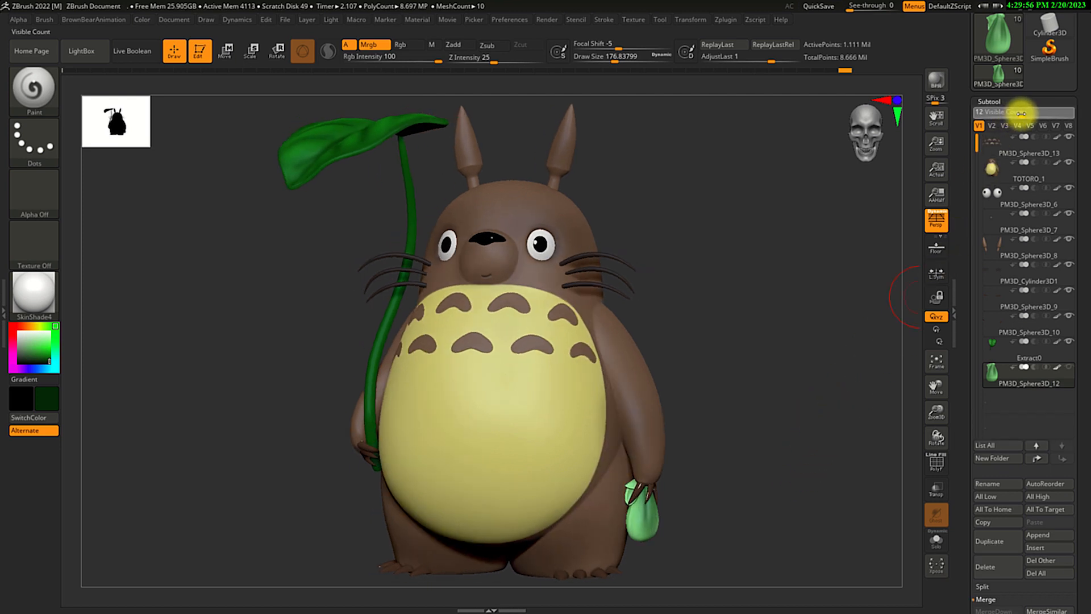
drag(974, 139, 975, 154)
click(968, 135)
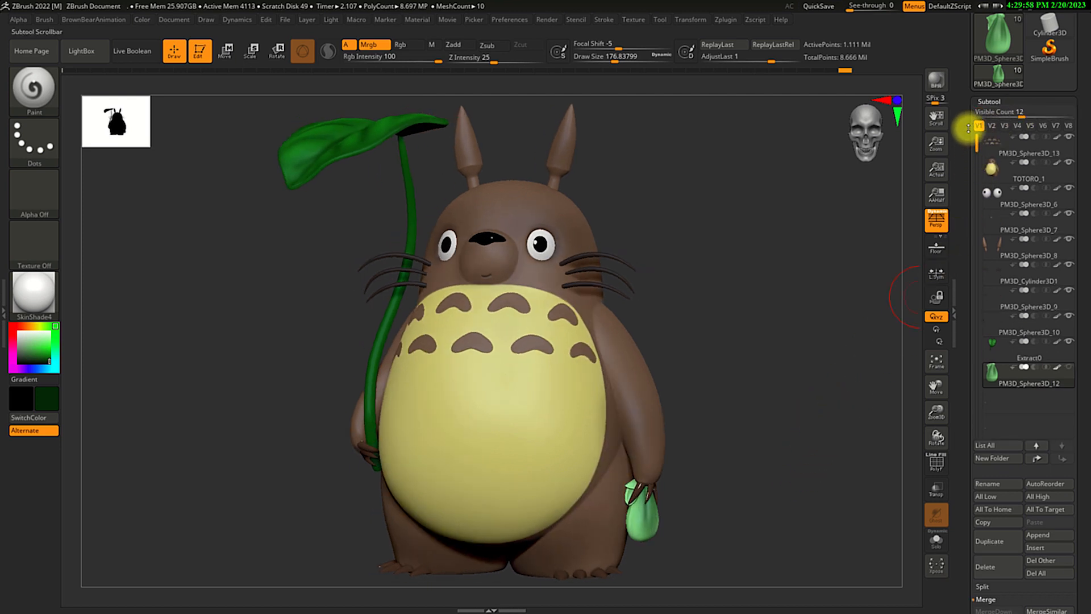
mouse_move(807, 406)
mouse_down()
mouse_move(816, 395)
mouse_move(806, 385)
mouse_move(828, 382)
mouse_move(801, 390)
mouse_move(807, 401)
mouse_move(820, 386)
mouse_up()
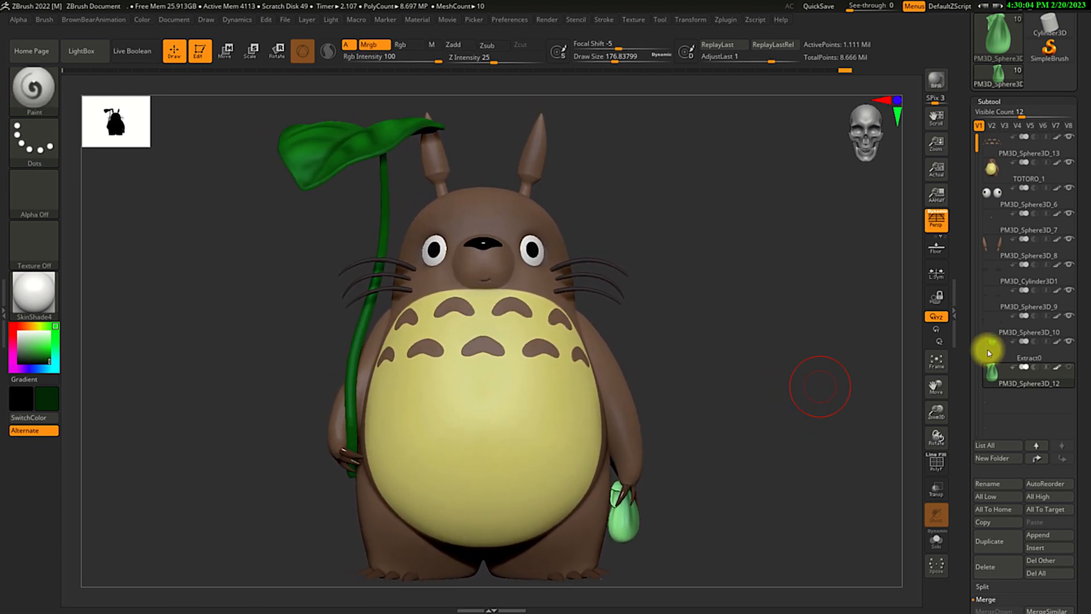
click(727, 20)
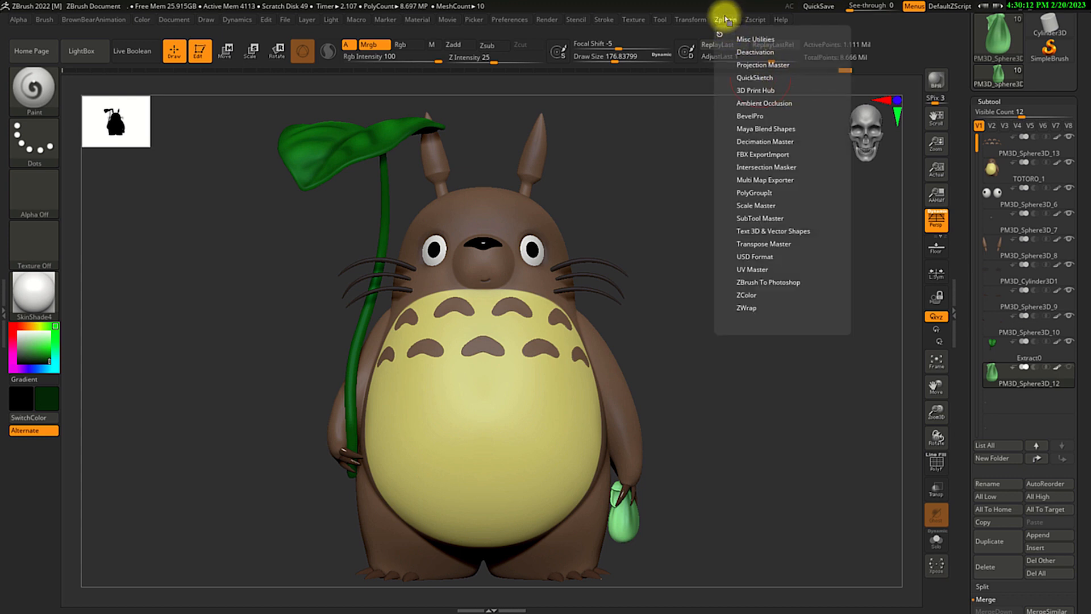
click(777, 153)
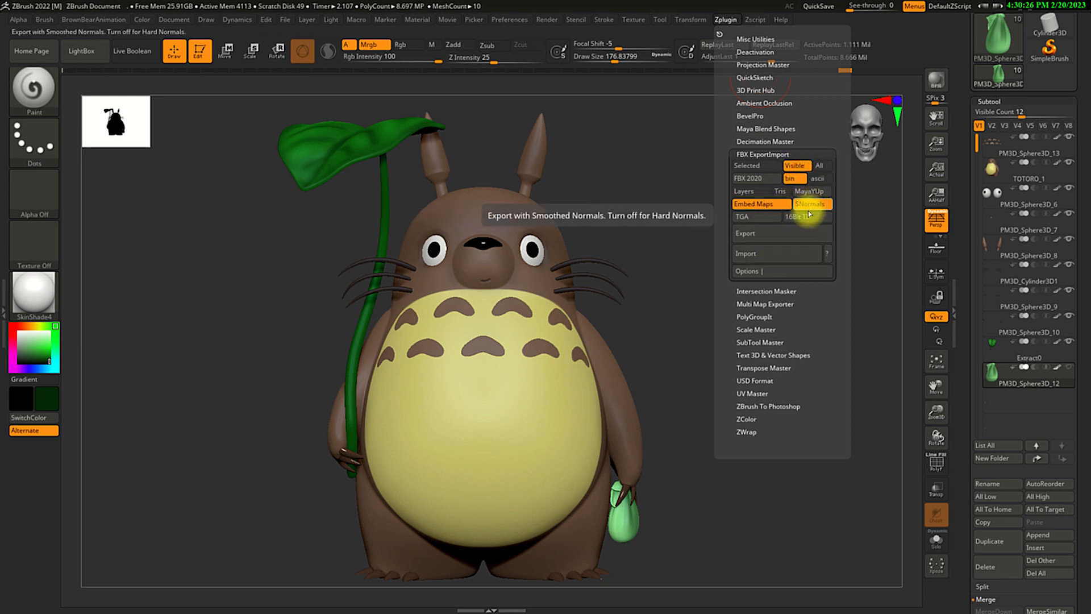
click(781, 234)
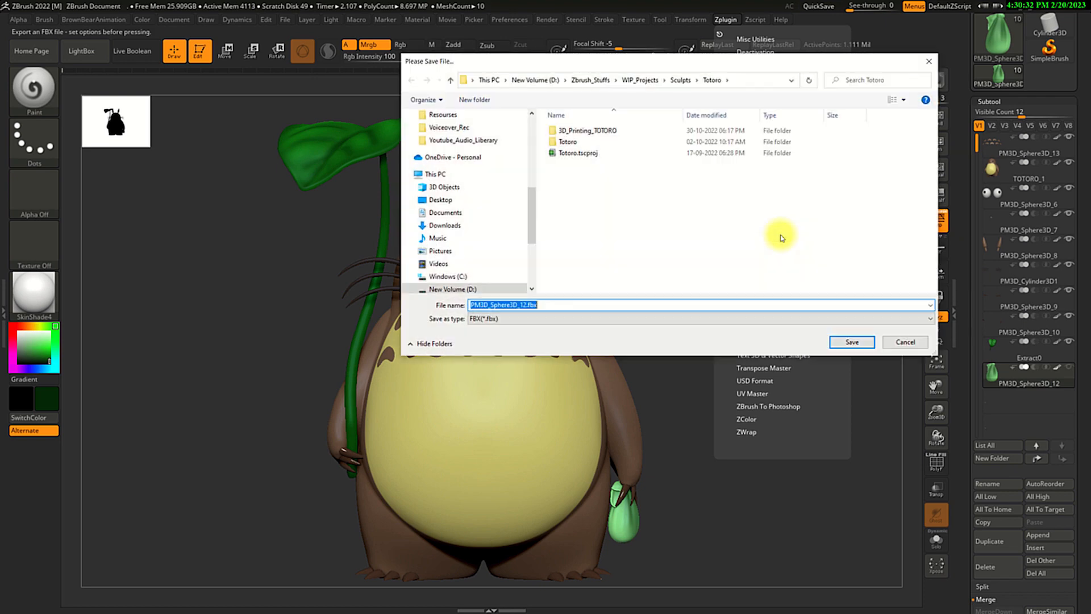
click(905, 342)
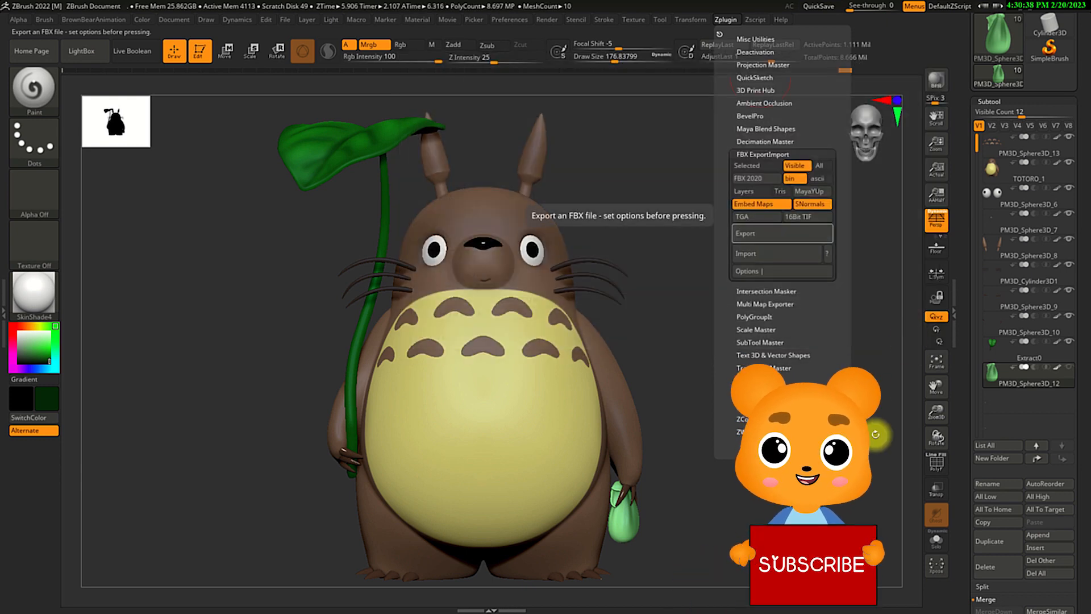
- Select the TOTORO_1 body subtool and examine its wireframe and polygroups in the polyframe display
click(1002, 178)
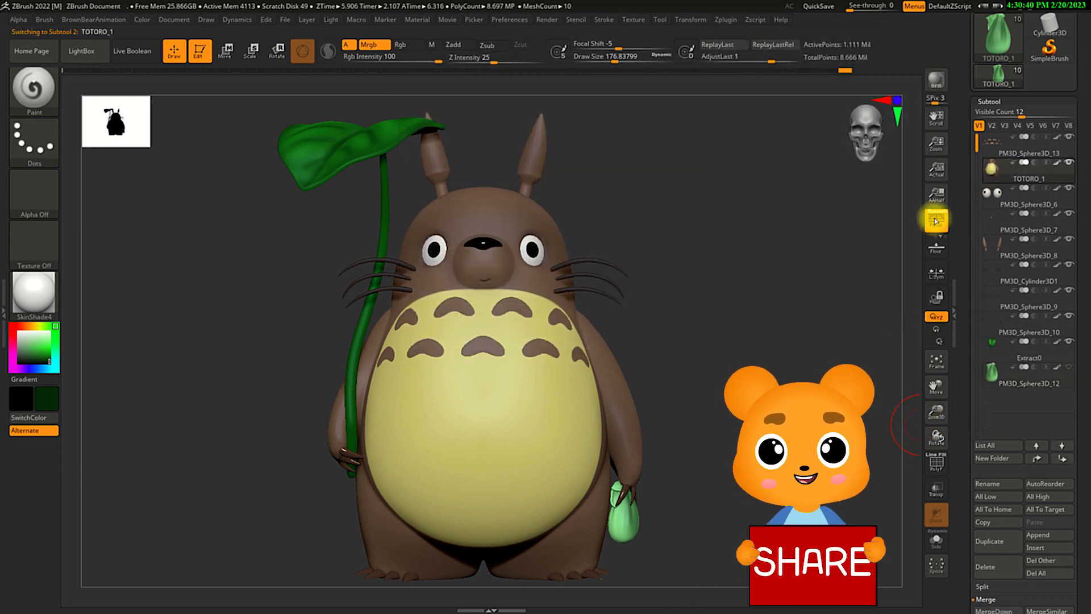
click(936, 467)
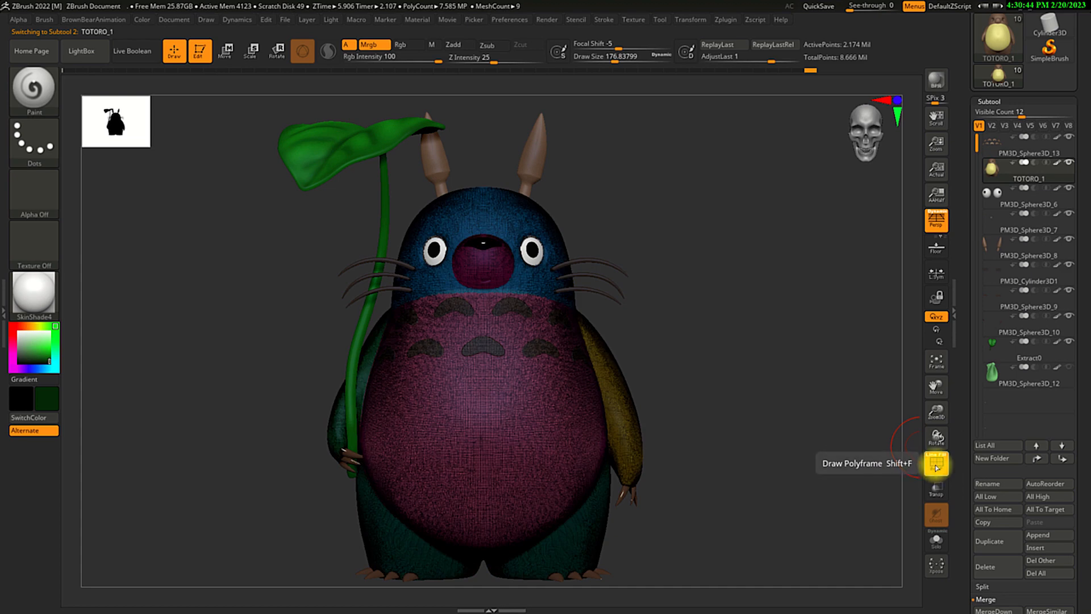
mouse_move(798, 472)
mouse_down()
mouse_move(805, 490)
mouse_move(832, 483)
mouse_move(820, 495)
mouse_move(800, 483)
mouse_move(808, 475)
mouse_move(813, 495)
mouse_move(805, 482)
mouse_move(818, 473)
mouse_move(809, 472)
mouse_up()
click(936, 463)
key(s)
key(s)
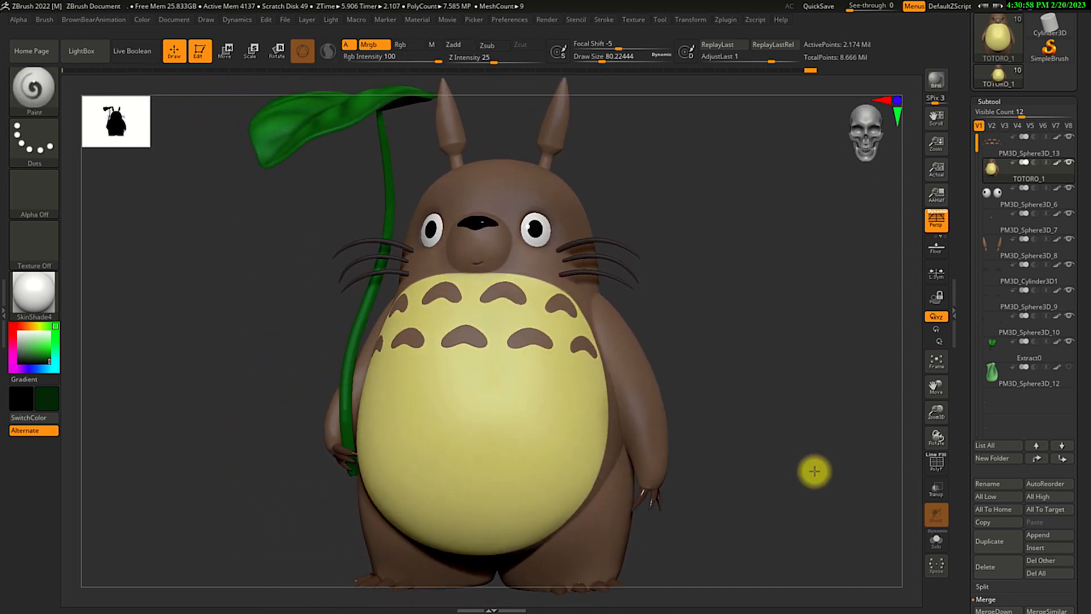
click(932, 494)
click(932, 493)
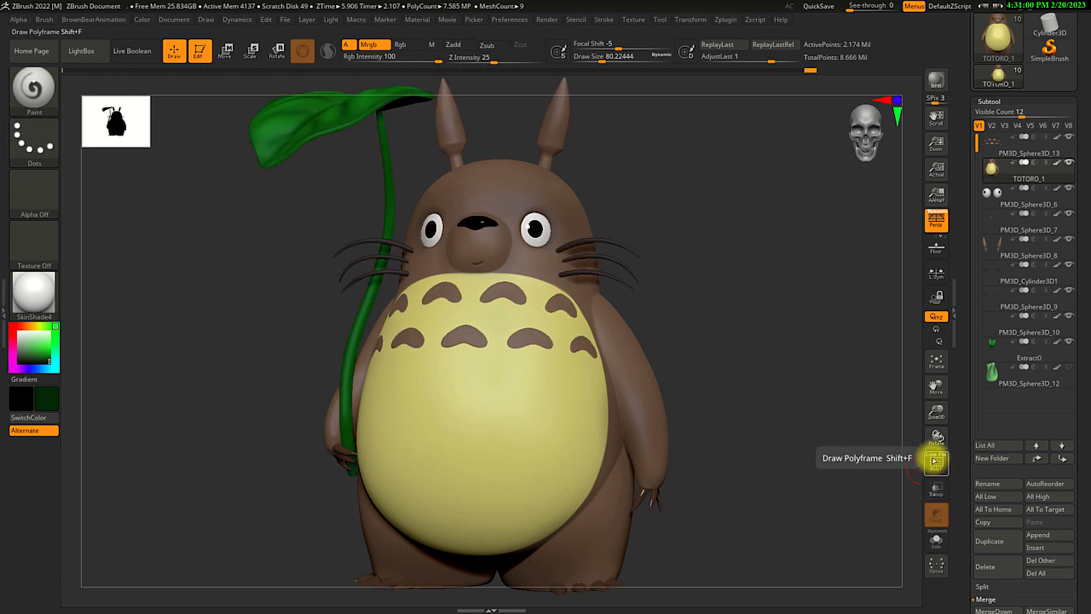
- Choose dark brown and deepen the shading on both foot soles with draw sizes of about 167 and 207
drag(889, 465, 821, 411)
drag(41, 353, 505, 418)
key(s)
mouse_move(482, 472)
mouse_down()
mouse_move(495, 472)
mouse_move(459, 426)
mouse_move(472, 490)
mouse_up()
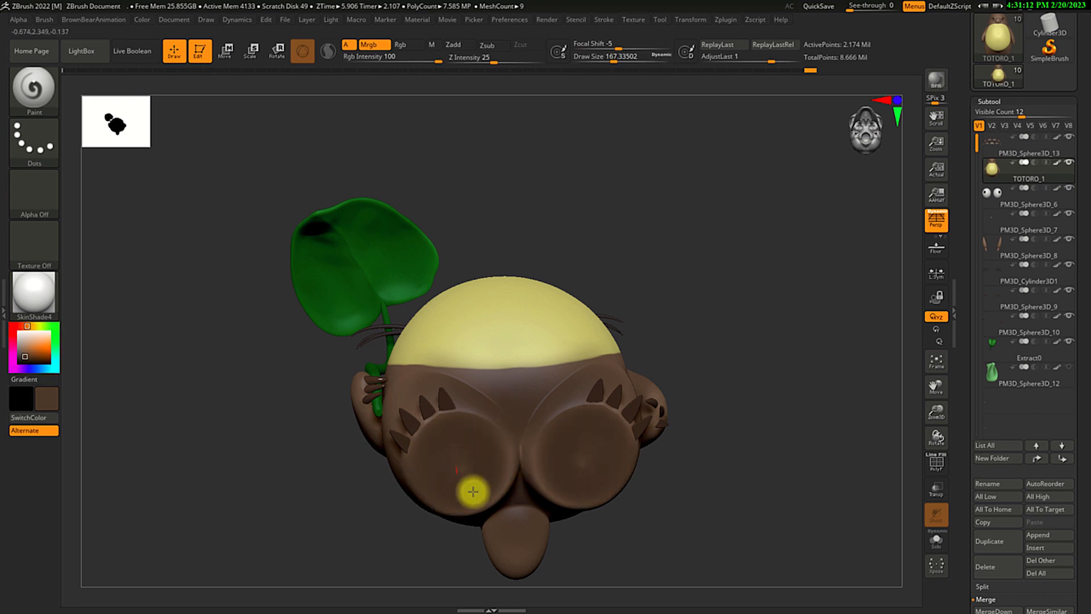
key(s)
drag(596, 443, 601, 443)
mouse_move(570, 473)
mouse_down()
mouse_move(559, 436)
mouse_move(582, 414)
mouse_up()
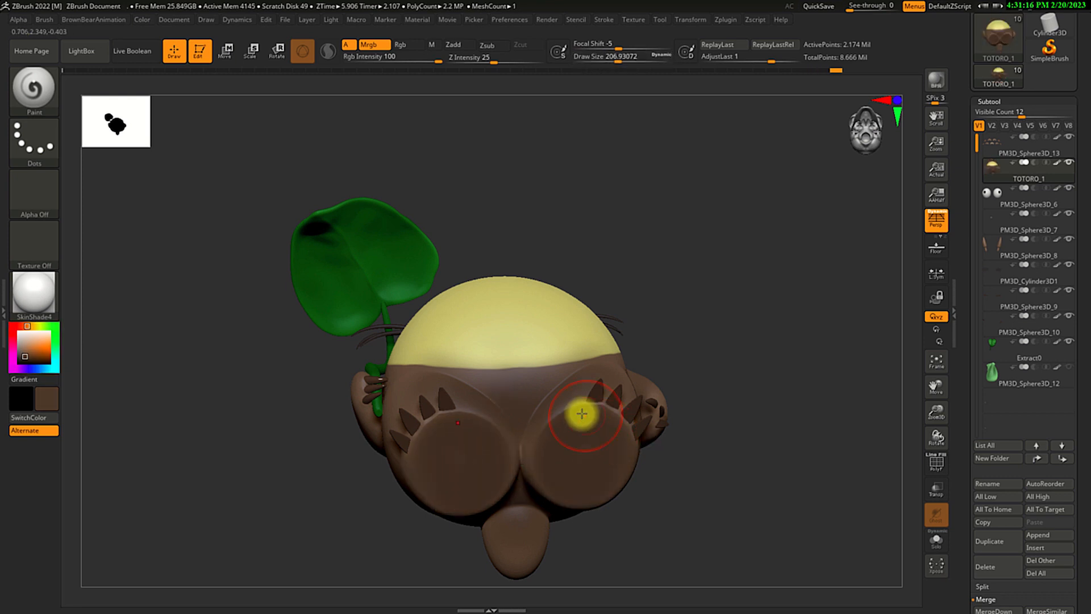
drag(602, 485, 549, 451)
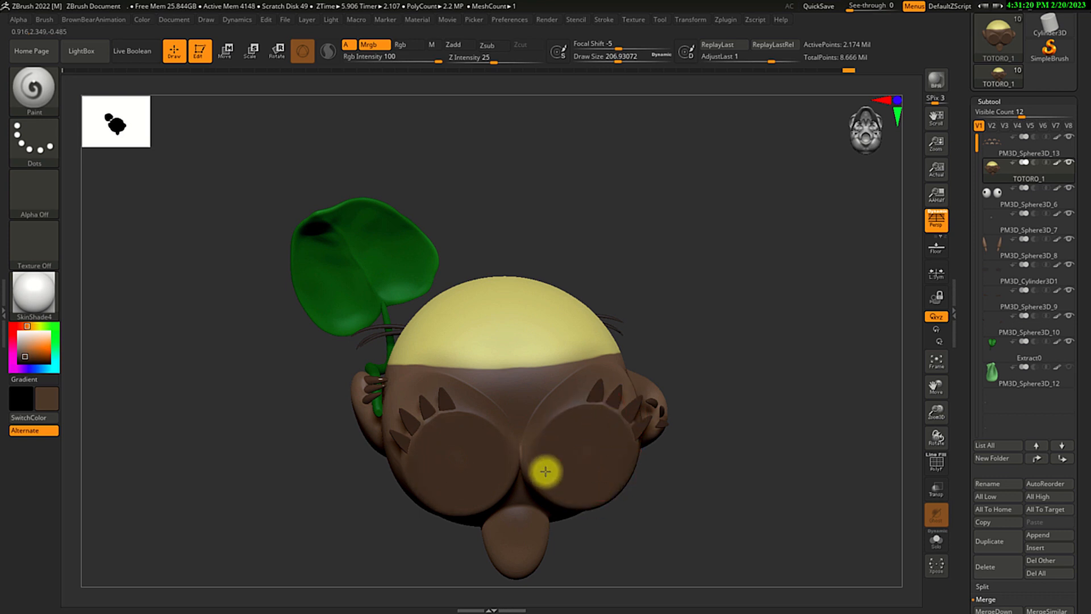
- Shade the lower back and the back of the head dark brown with a draw size of about 386
mouse_move(727, 369)
mouse_down()
mouse_move(736, 344)
mouse_move(521, 451)
mouse_move(521, 442)
mouse_move(485, 577)
mouse_move(575, 441)
mouse_move(611, 472)
mouse_move(801, 409)
mouse_move(806, 389)
mouse_move(762, 438)
mouse_move(779, 394)
mouse_move(804, 382)
mouse_move(864, 382)
mouse_move(843, 377)
mouse_move(648, 432)
mouse_up()
key(s)
drag(520, 475, 530, 473)
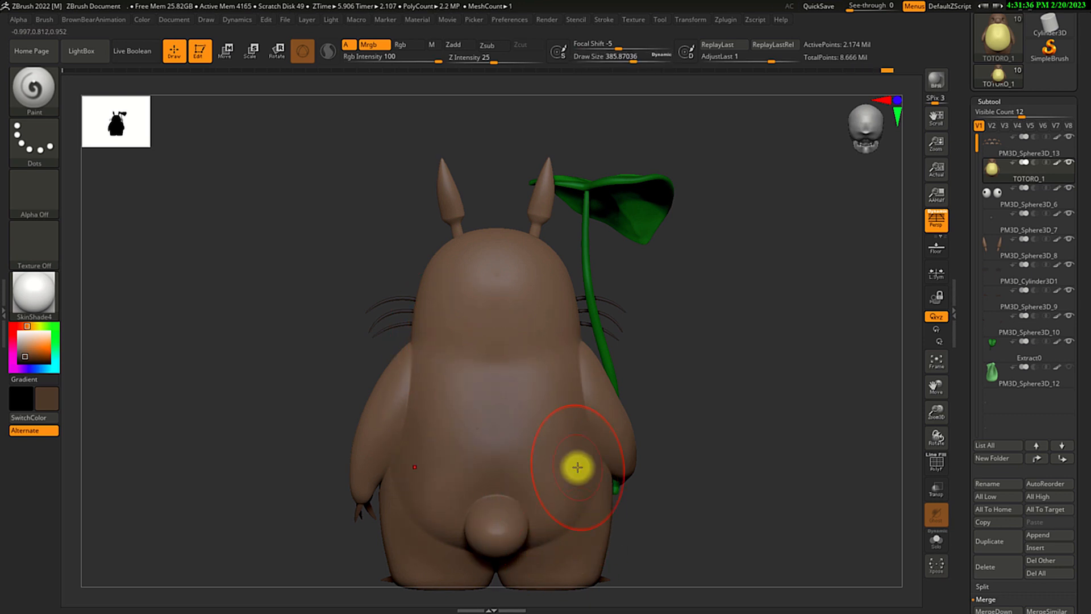
drag(751, 387, 580, 300)
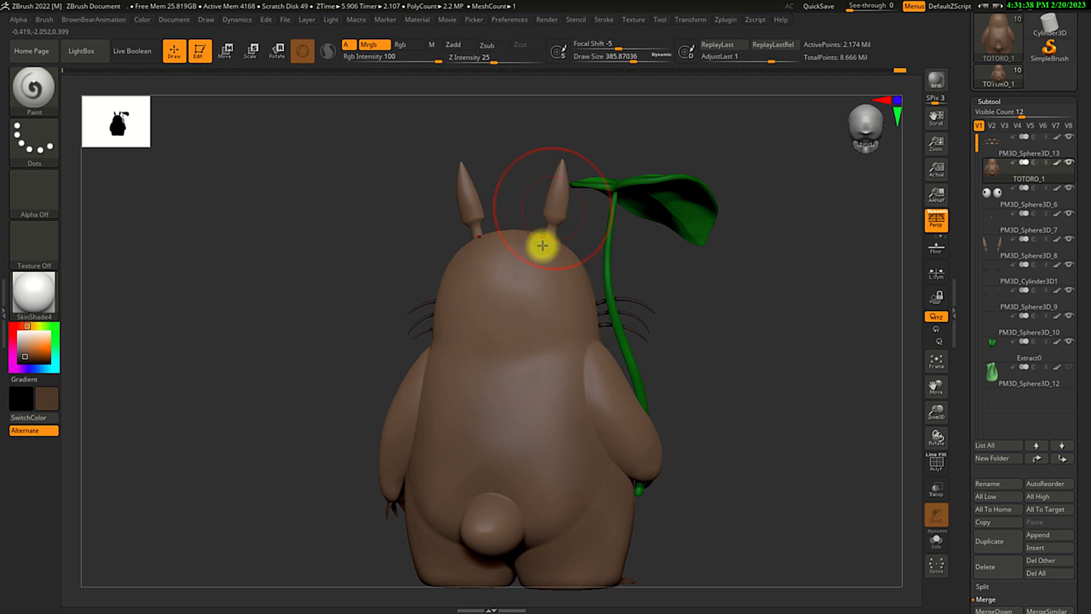
mouse_move(734, 384)
mouse_down()
mouse_move(718, 365)
mouse_move(750, 343)
mouse_move(726, 366)
mouse_move(730, 356)
mouse_up()
- Set the draw size to about 331 and open the FBX ExportImport options for the visible subtools
key(s)
key(s)
key(s)
click(725, 21)
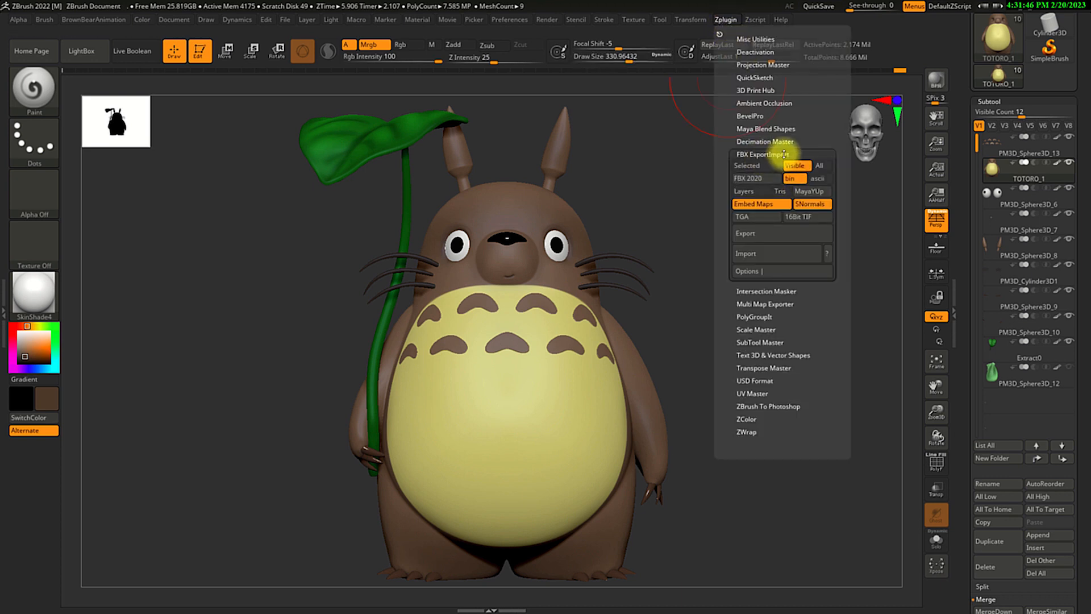
click(779, 246)
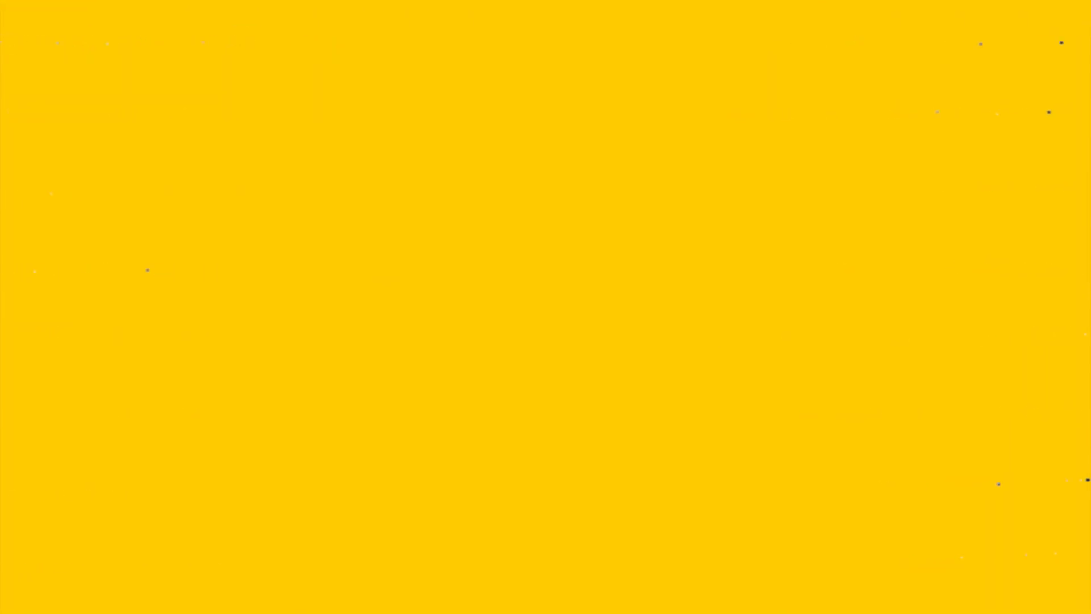